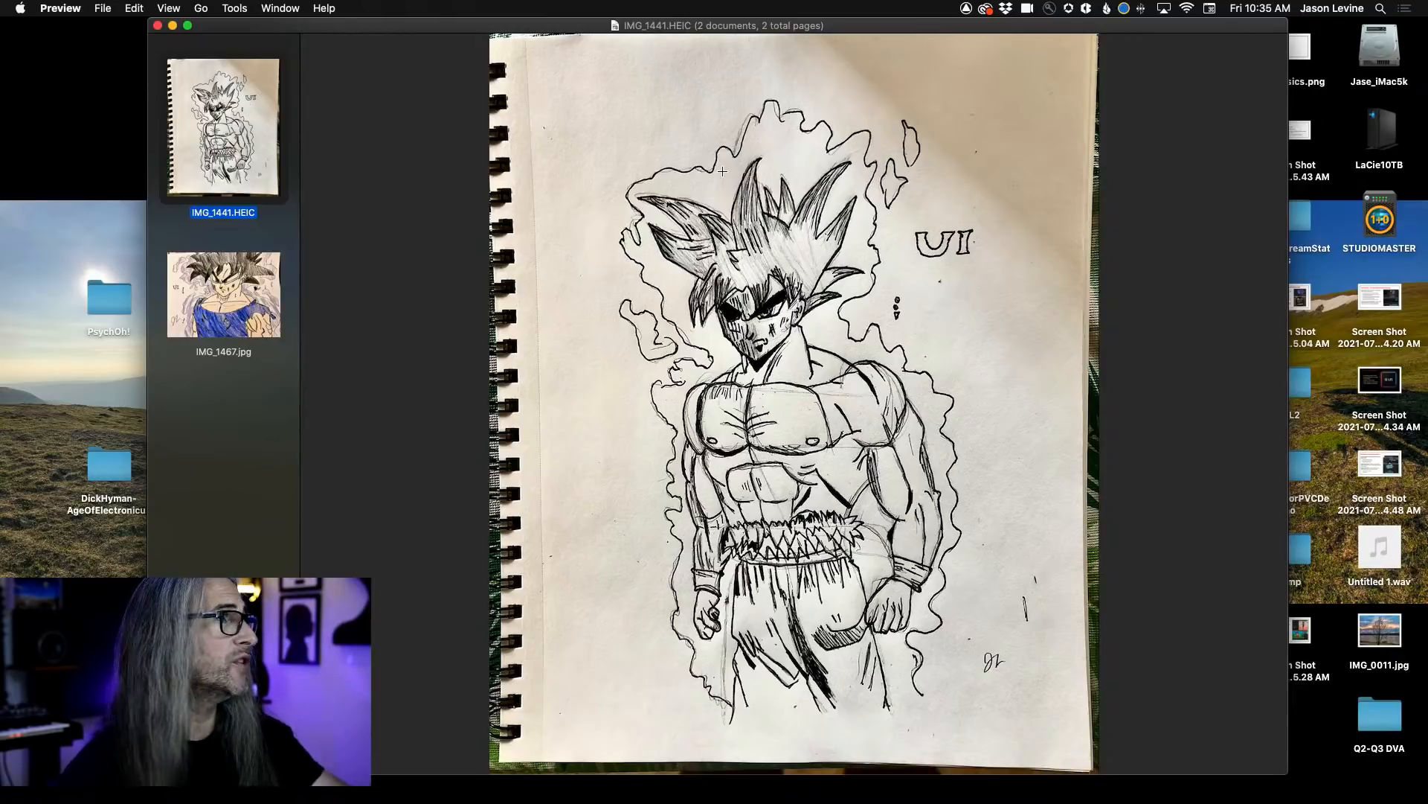
View the IMG_1467.jpg drawing and switch to Premiere Pro.
{"action": "left_click", "coordinate": [221, 295]}
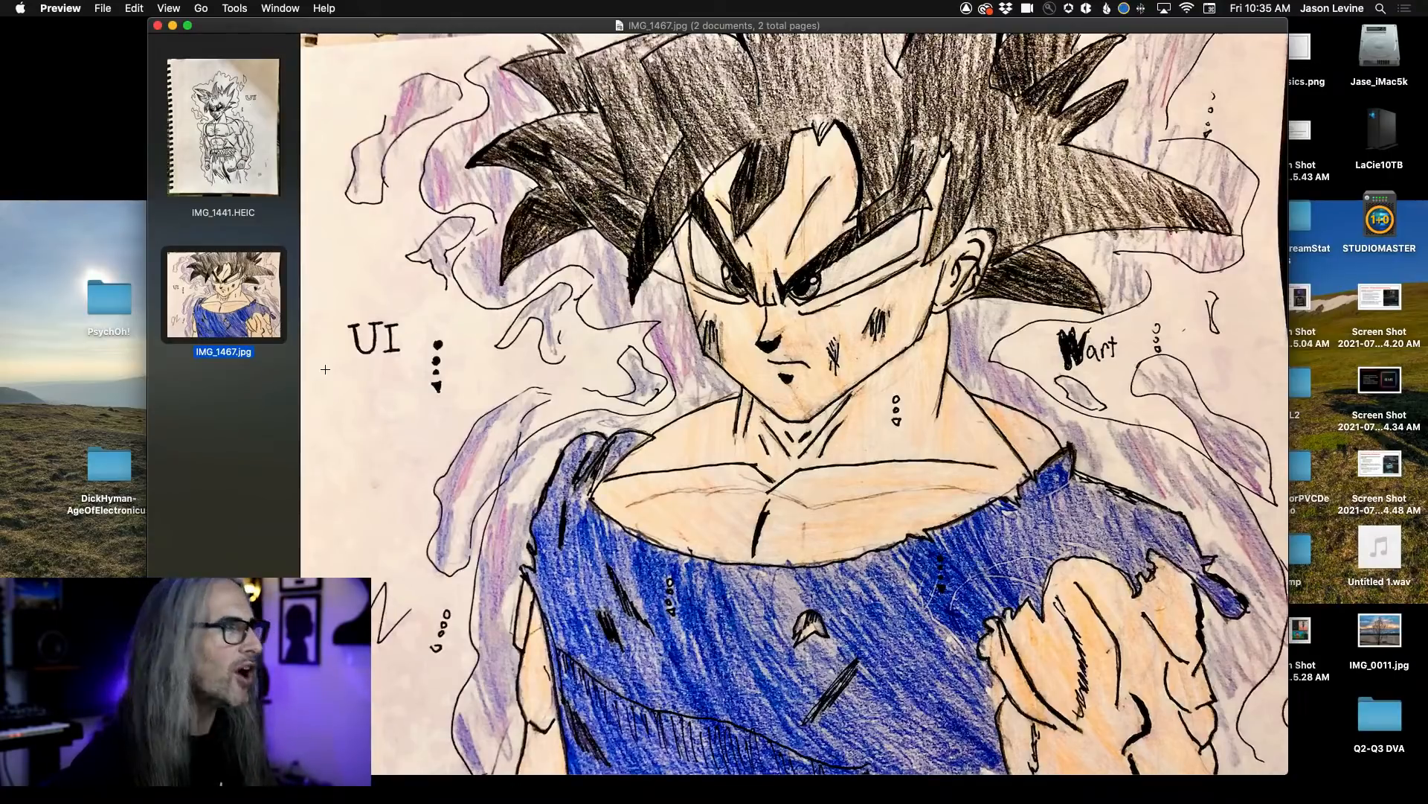
{"action": "key", "text": "super+Tab"}
{"action": "key", "text": "super+Tab"}
{"action": "key", "text": "super+Tab"}
{"action": "key", "text": "super+Tab"}
{"action": "key", "text": "super+Tab"}
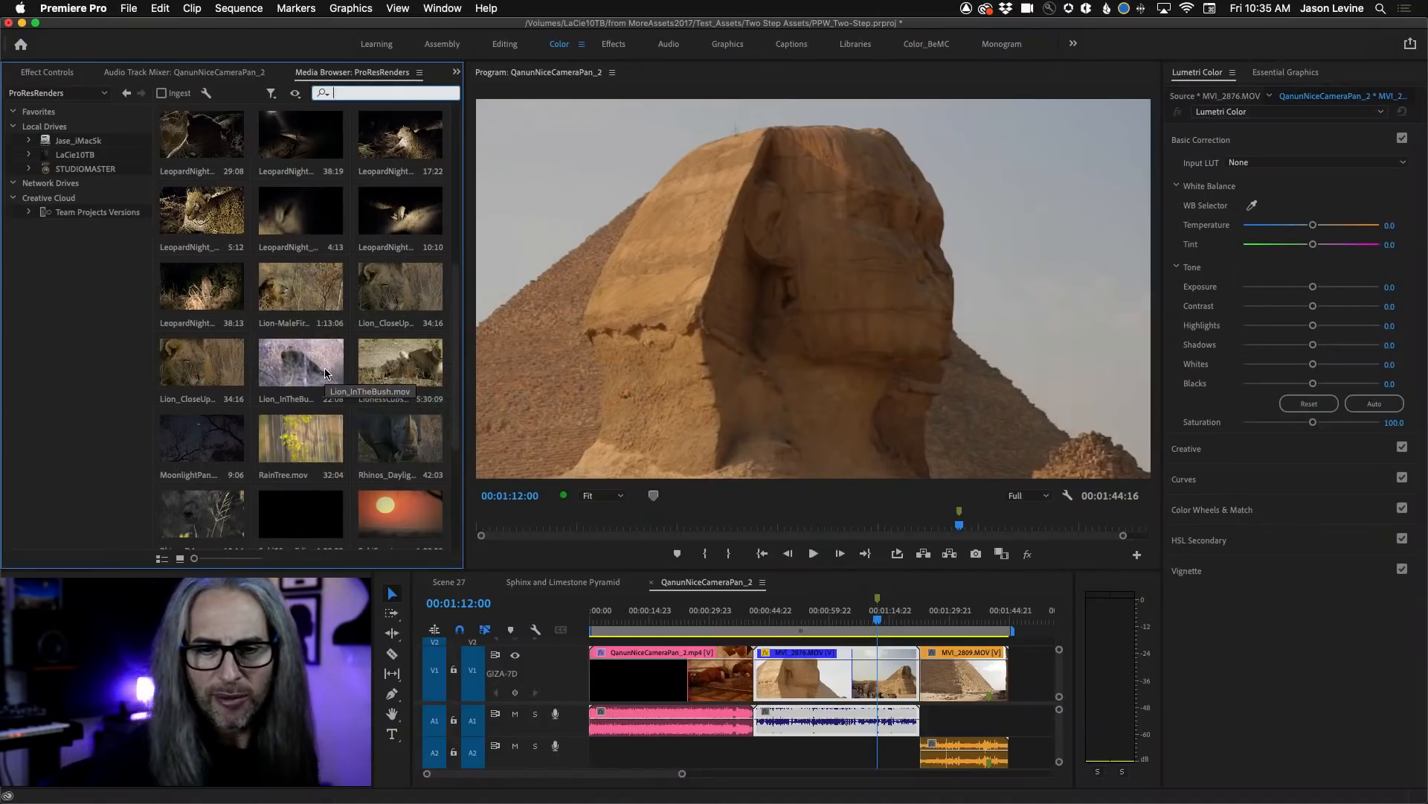
Save the open PPW_Two-Step project and close all projects to return to the home screen.
{"action": "left_click", "coordinate": [128, 8]}
{"action": "left_click", "coordinate": [148, 190]}
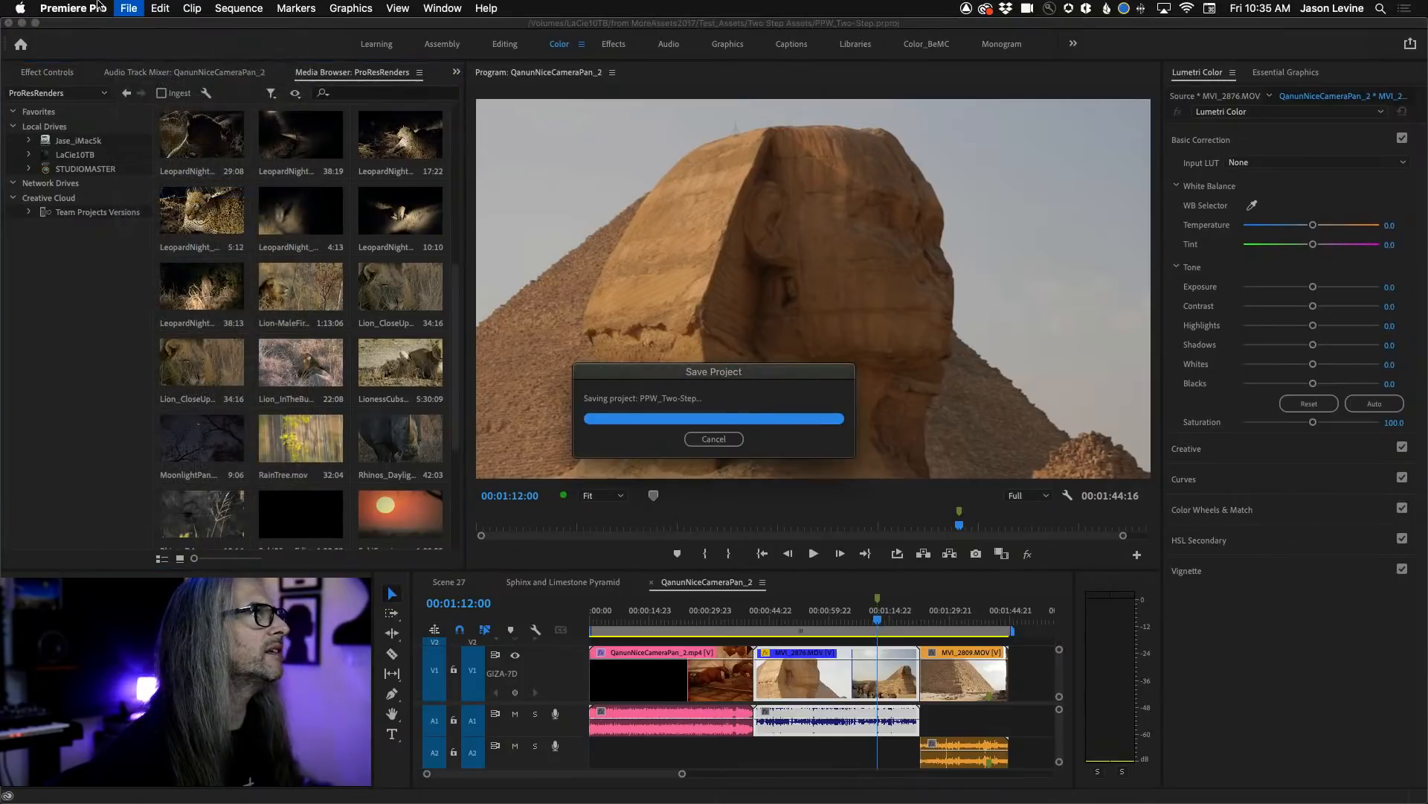
{"action": "left_click", "coordinate": [127, 10]}
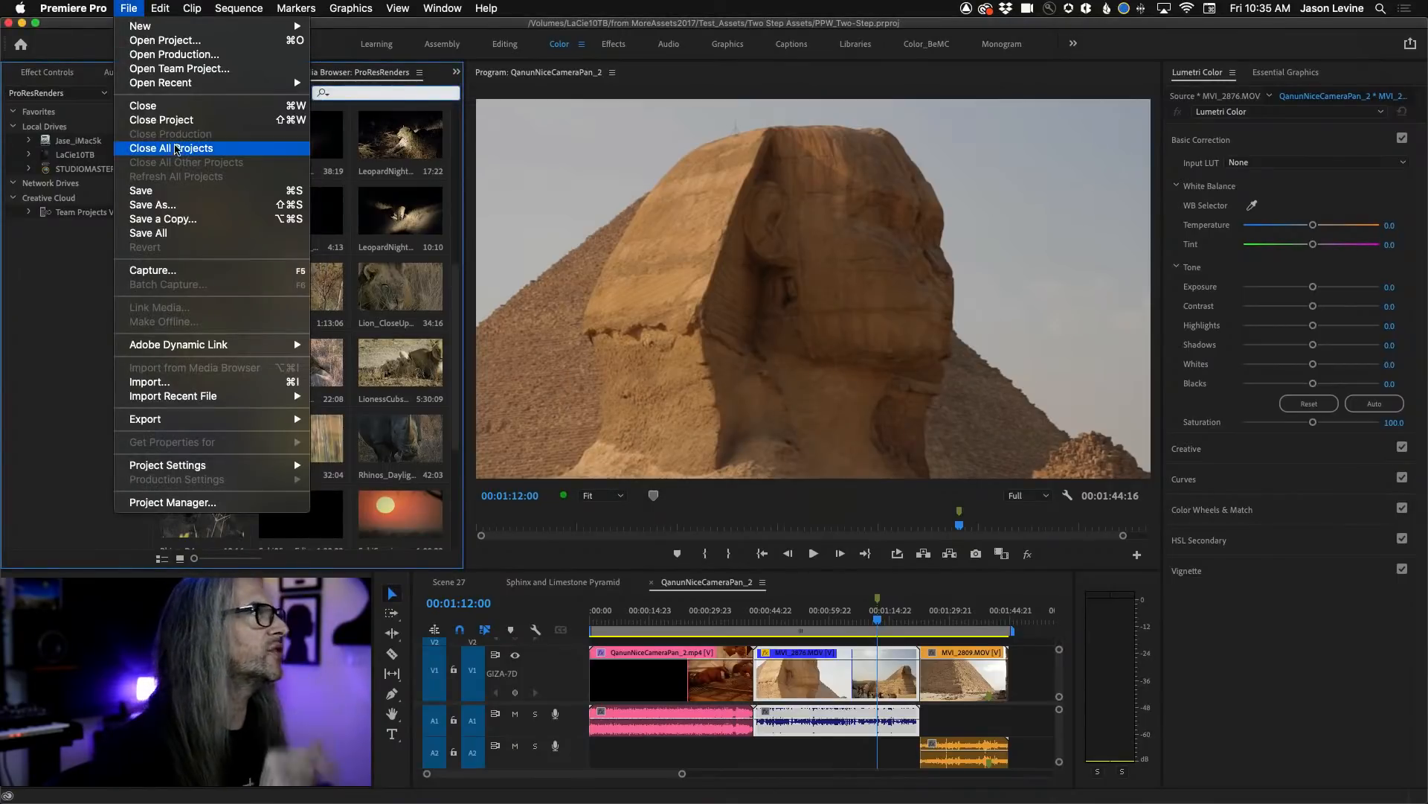
{"action": "left_click", "coordinate": [391, 415]}
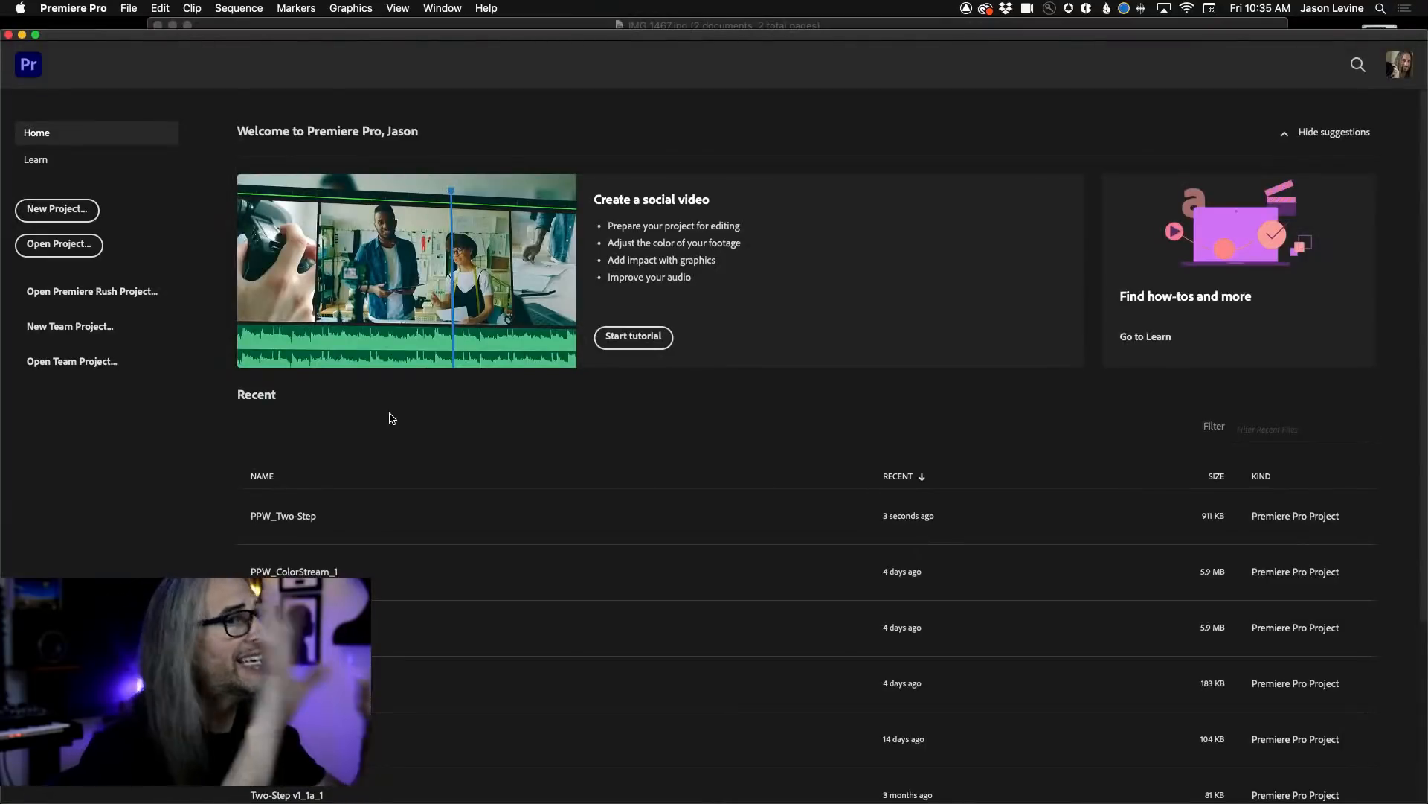
{"action": "left_click_drag", "start_coordinate": [459, 35], "coordinate": [460, 11]}
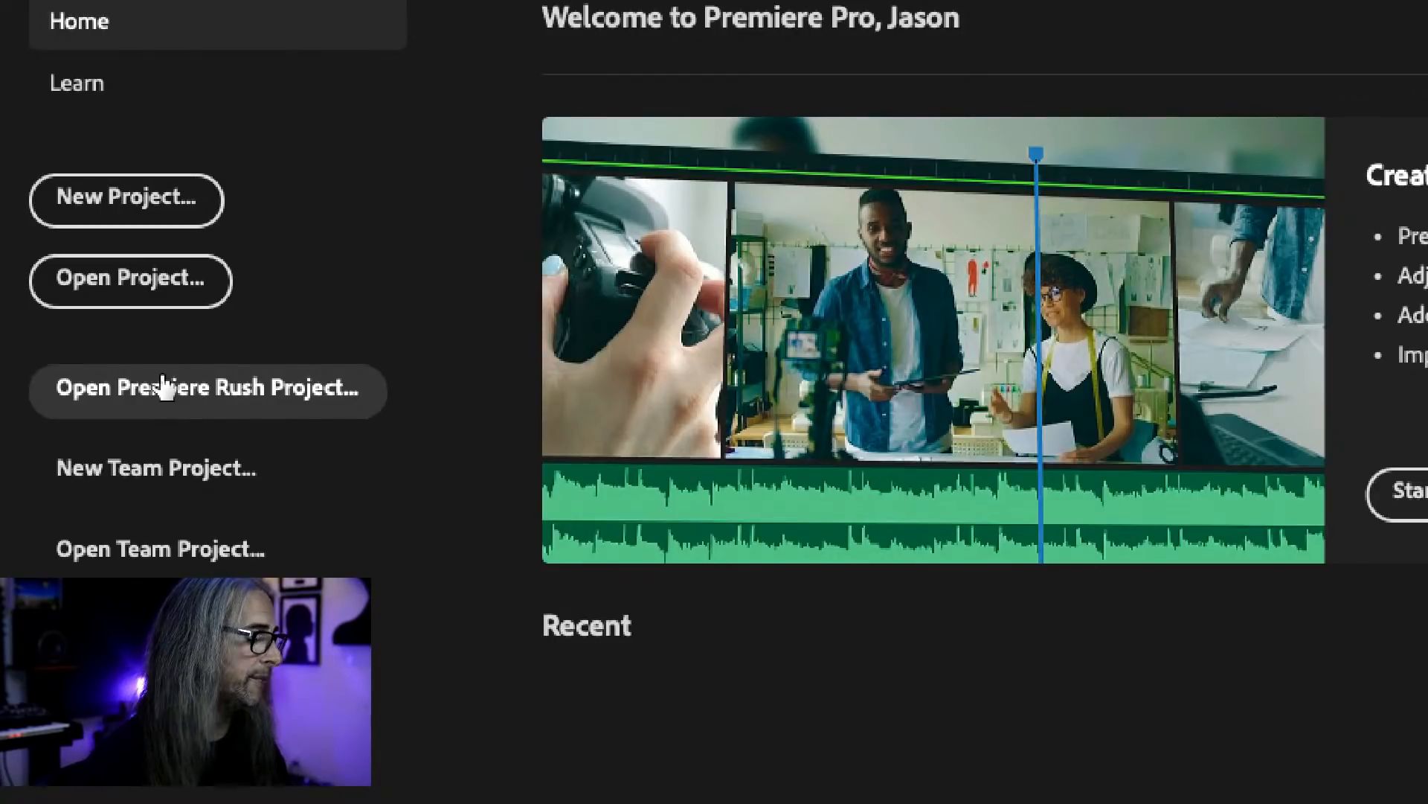
Start a new project named MyFirstEdit and set its location to the dump folder on the Desktop.
{"action": "left_click", "coordinate": [100, 215]}
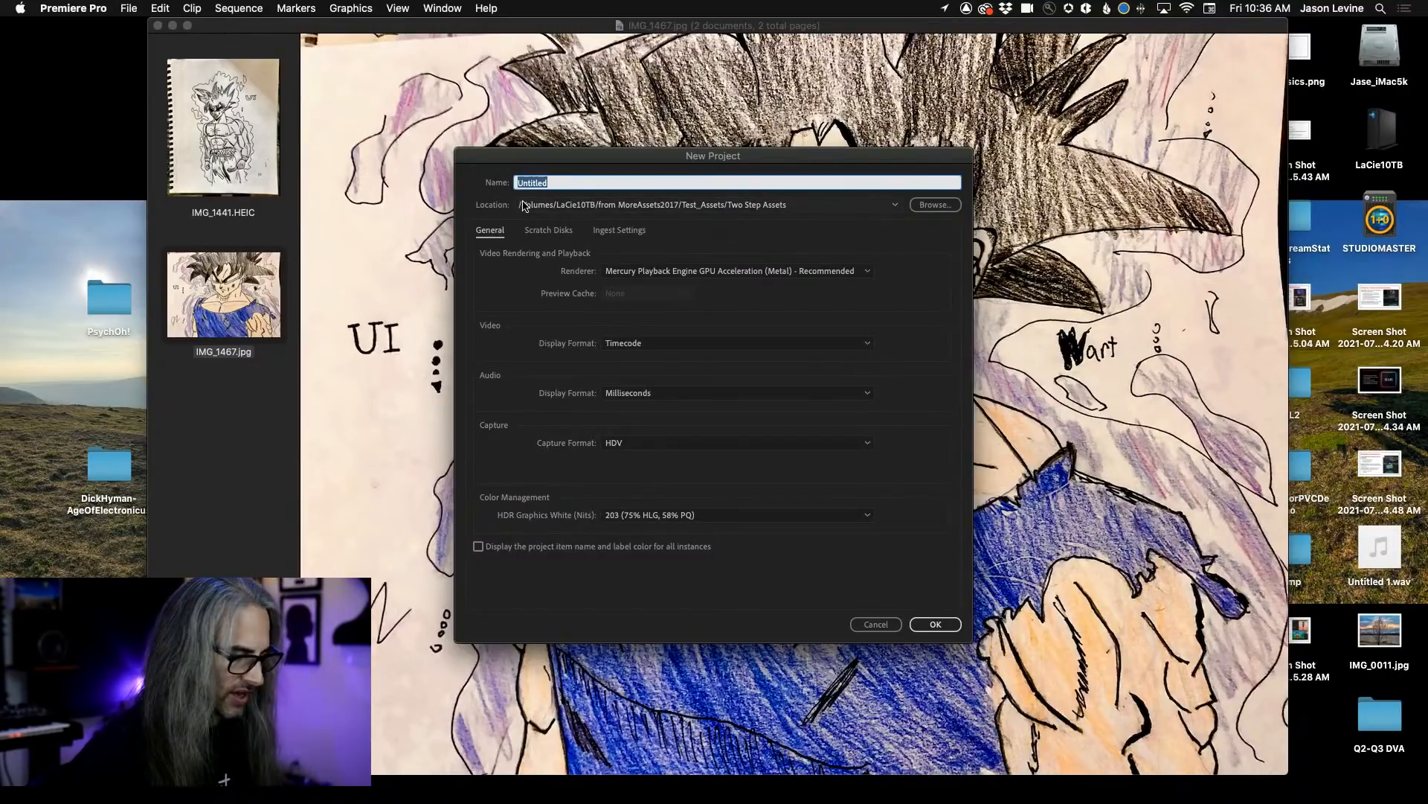
{"action": "type", "text": "MyFirstEdirt"}
{"action": "key", "text": "BackSpace"}
{"action": "key", "text": "BackSpace"}
{"action": "type", "text": "t"}
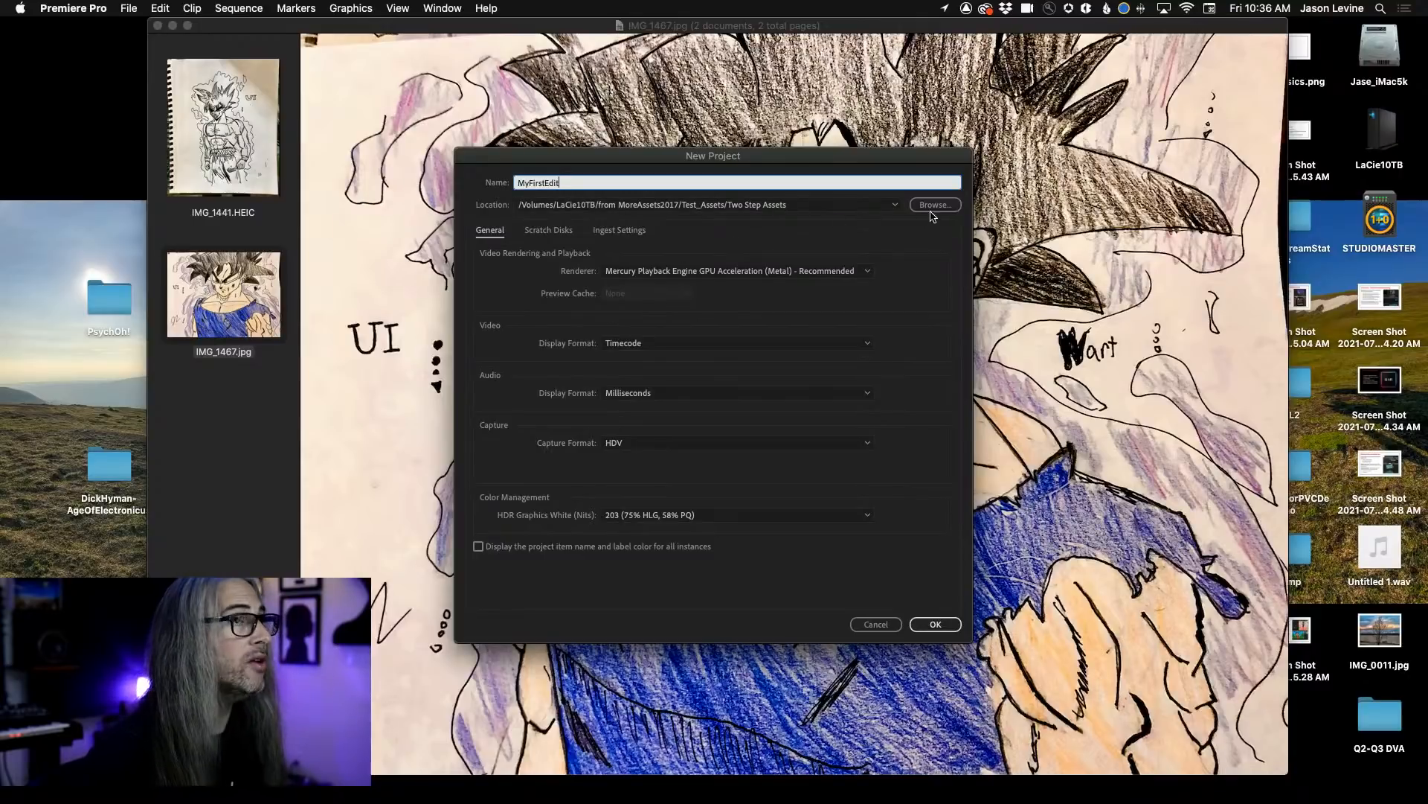
{"action": "left_click", "coordinate": [896, 207]}
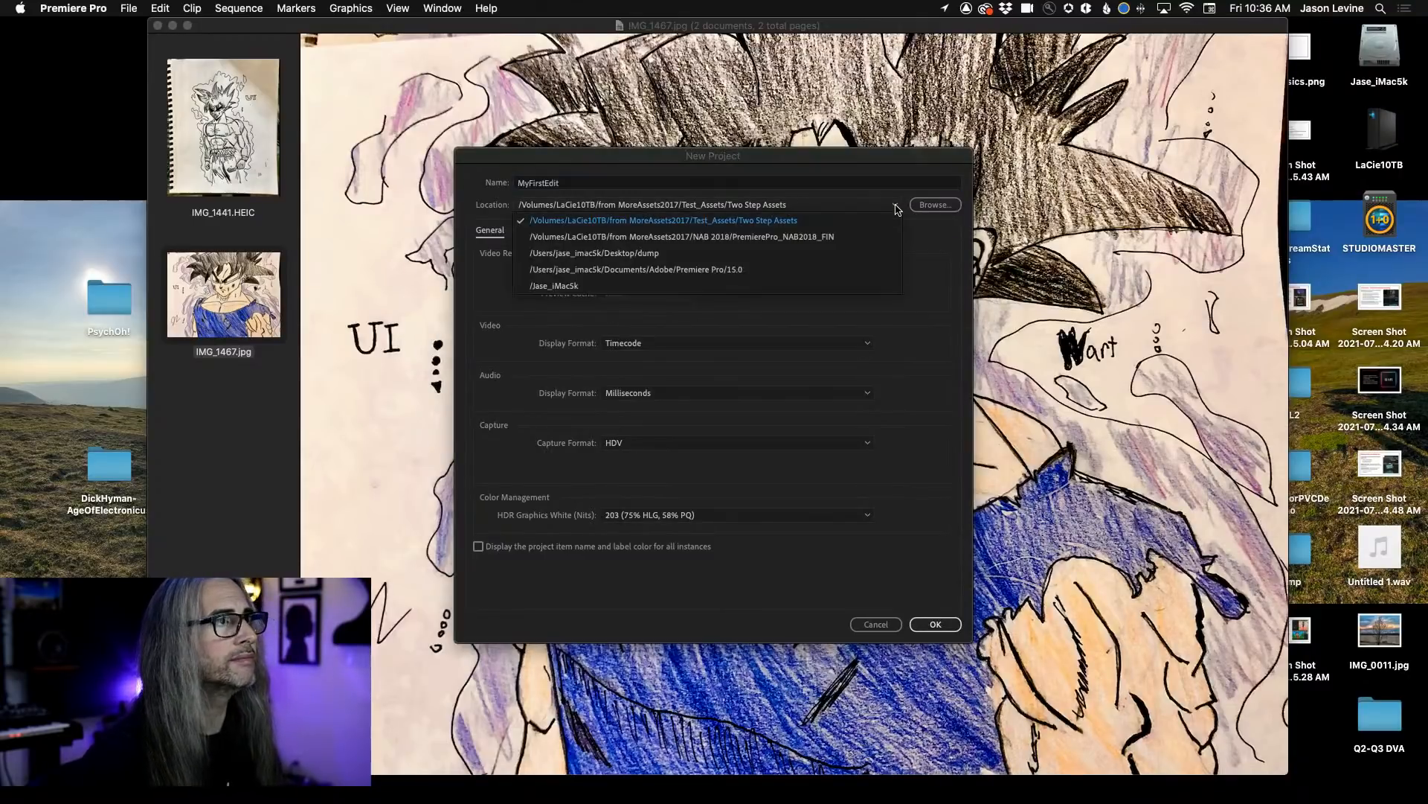
{"action": "left_click", "coordinate": [712, 255]}
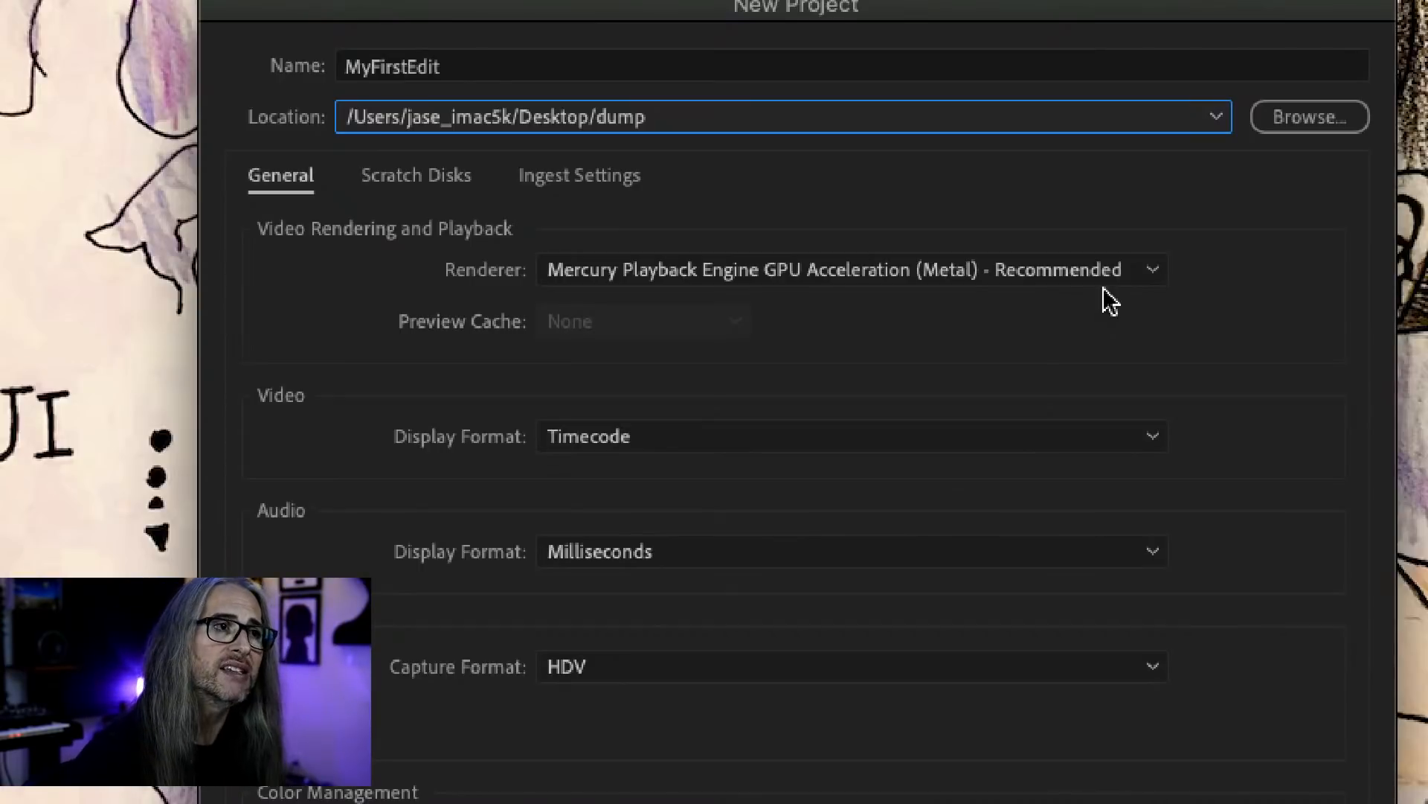
Review the choices for the project's renderer, video display format and audio display format.
{"action": "left_click", "coordinate": [1126, 275]}
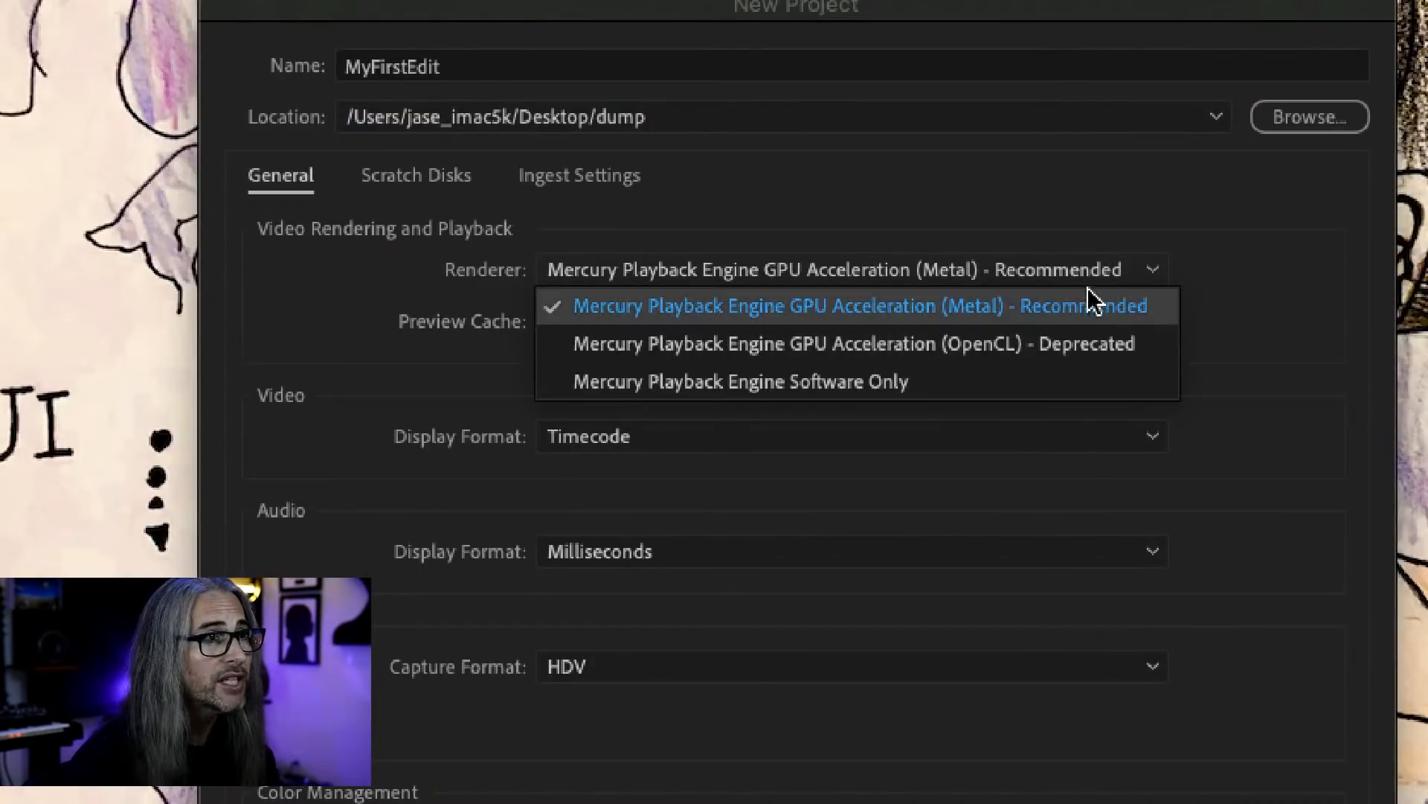
{"action": "left_click", "coordinate": [1211, 269]}
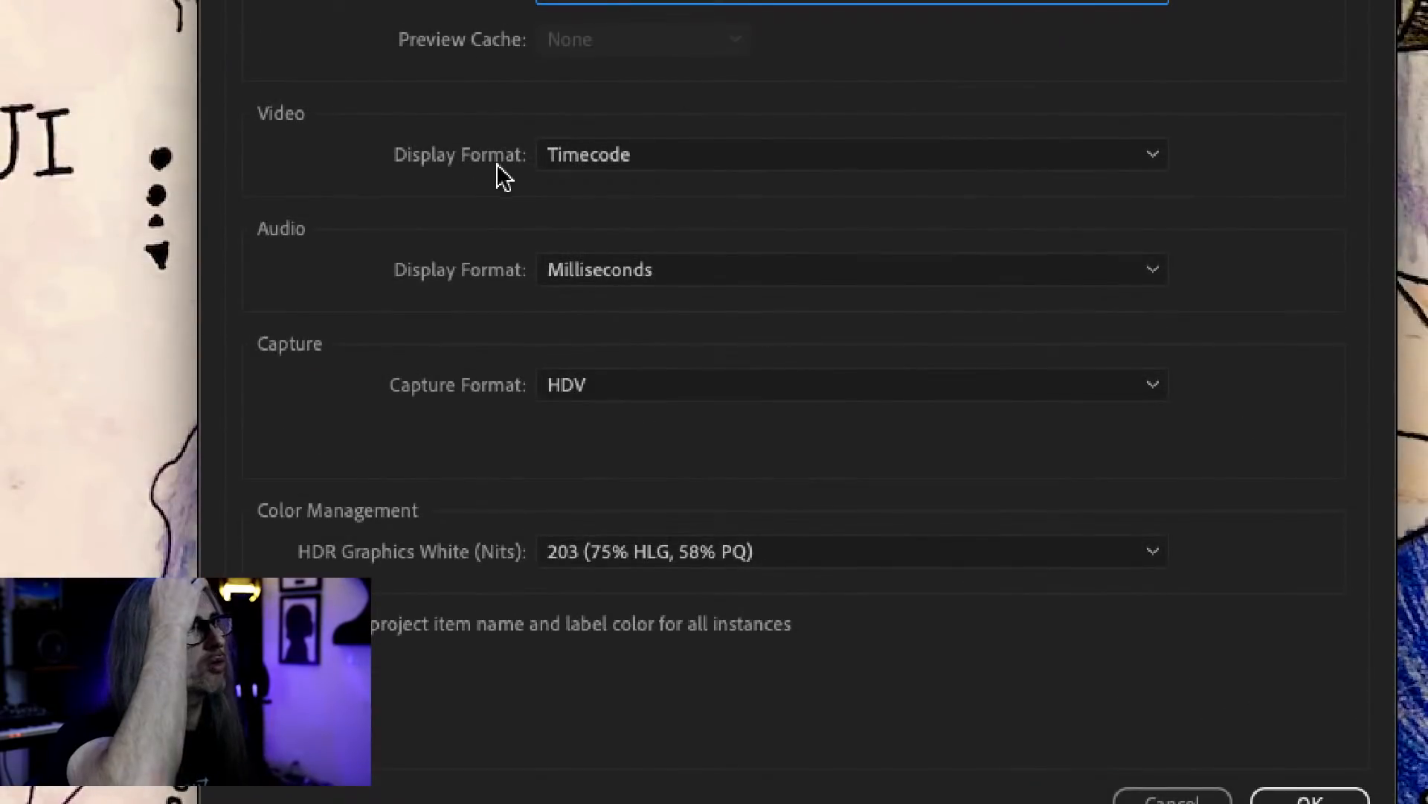
{"action": "left_click", "coordinate": [695, 167]}
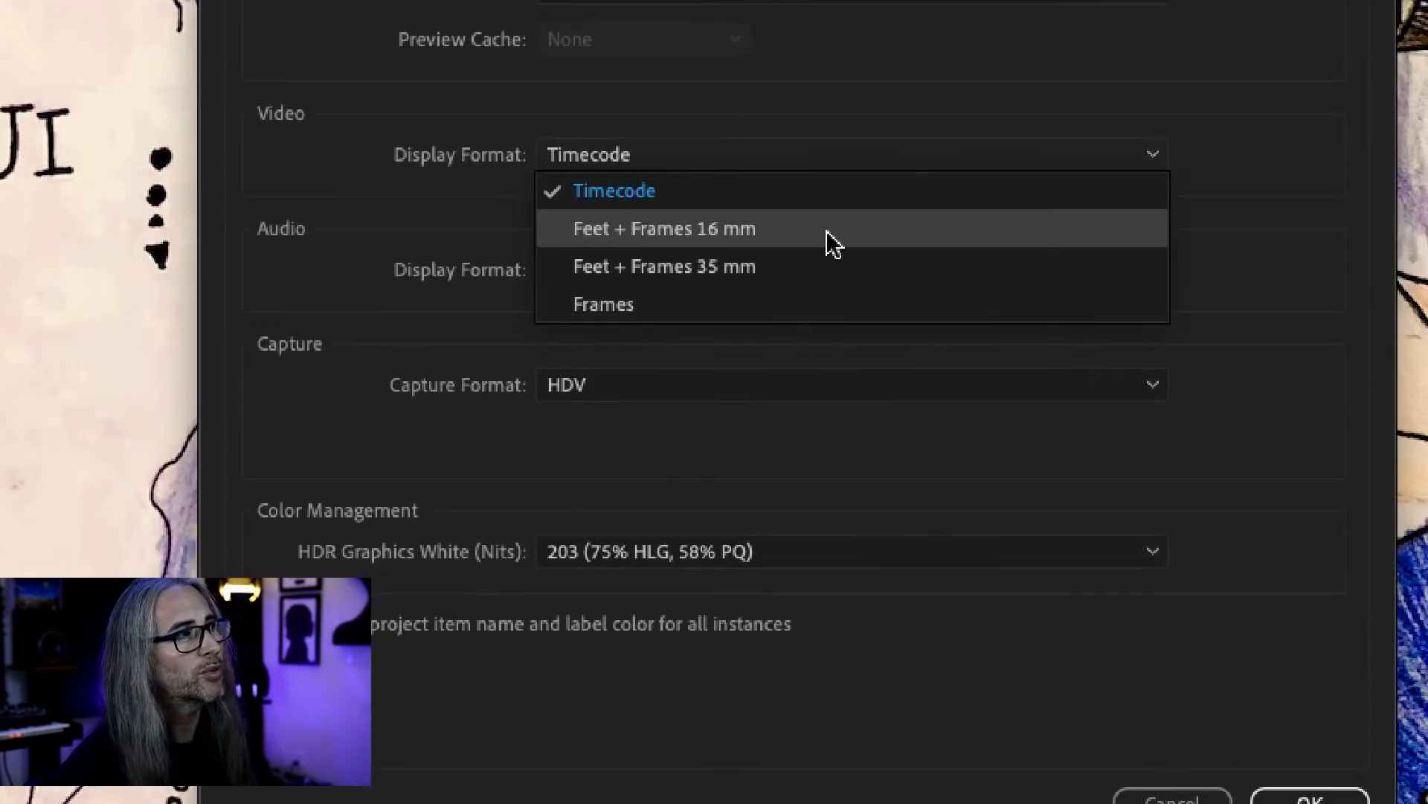
{"action": "left_click", "coordinate": [745, 81]}
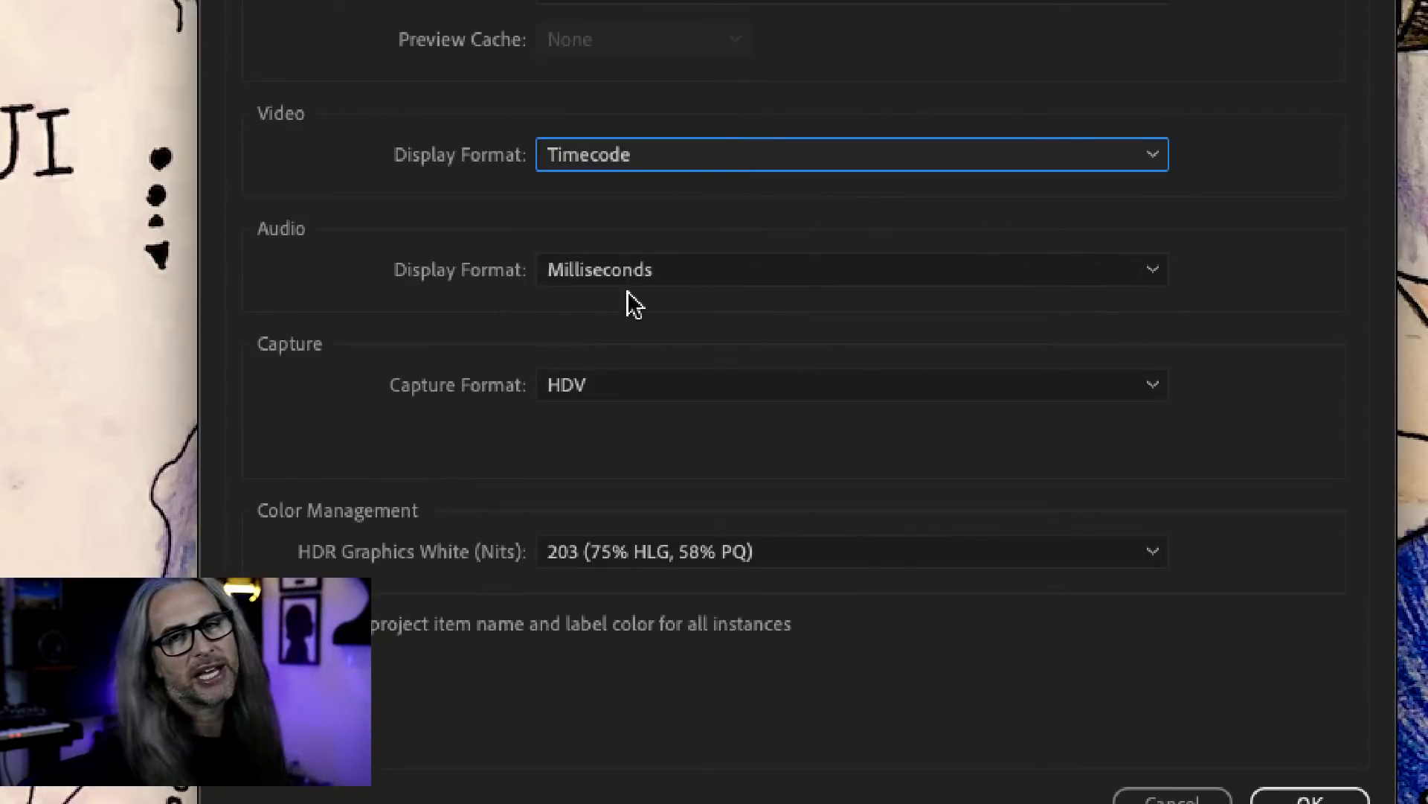
{"action": "left_click", "coordinate": [663, 274]}
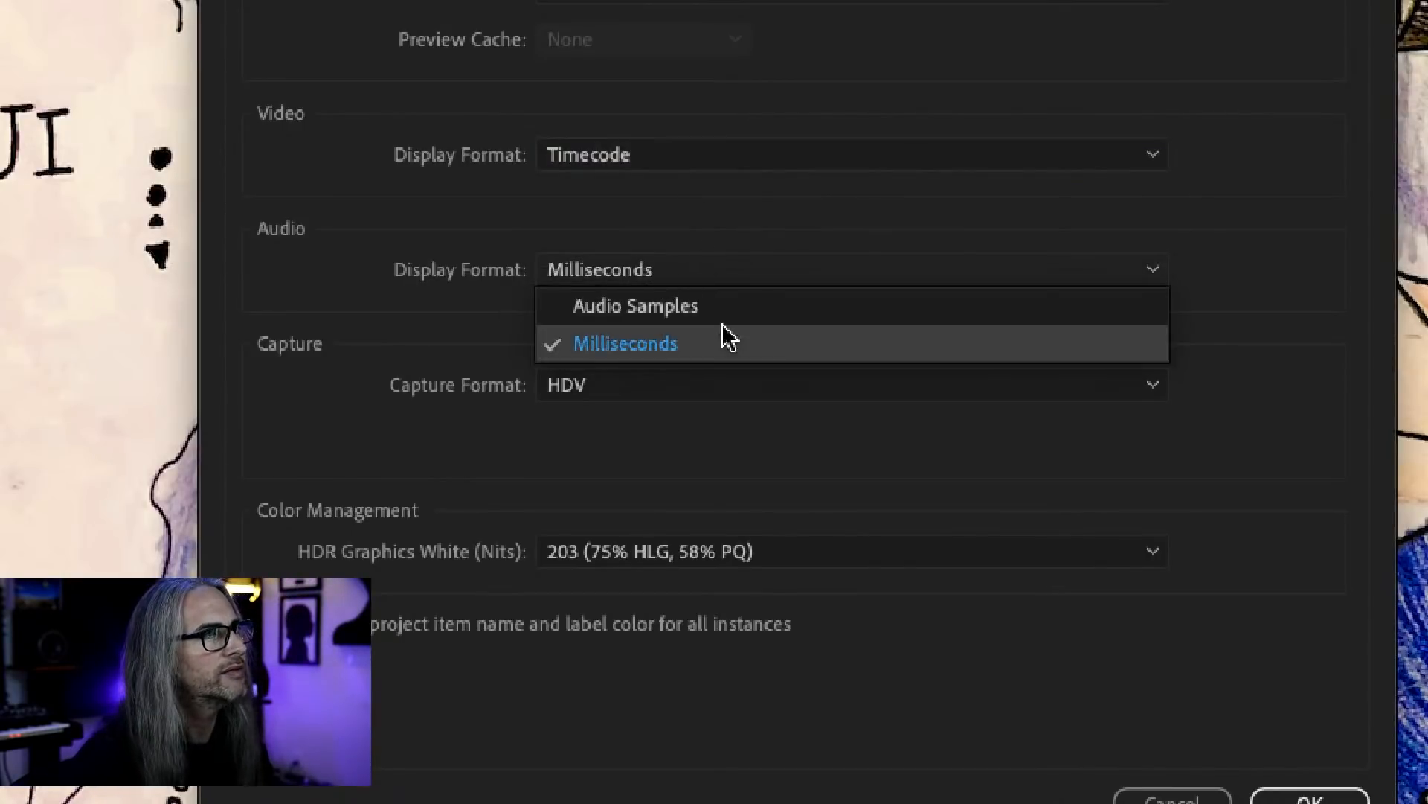
{"action": "left_click", "coordinate": [705, 240]}
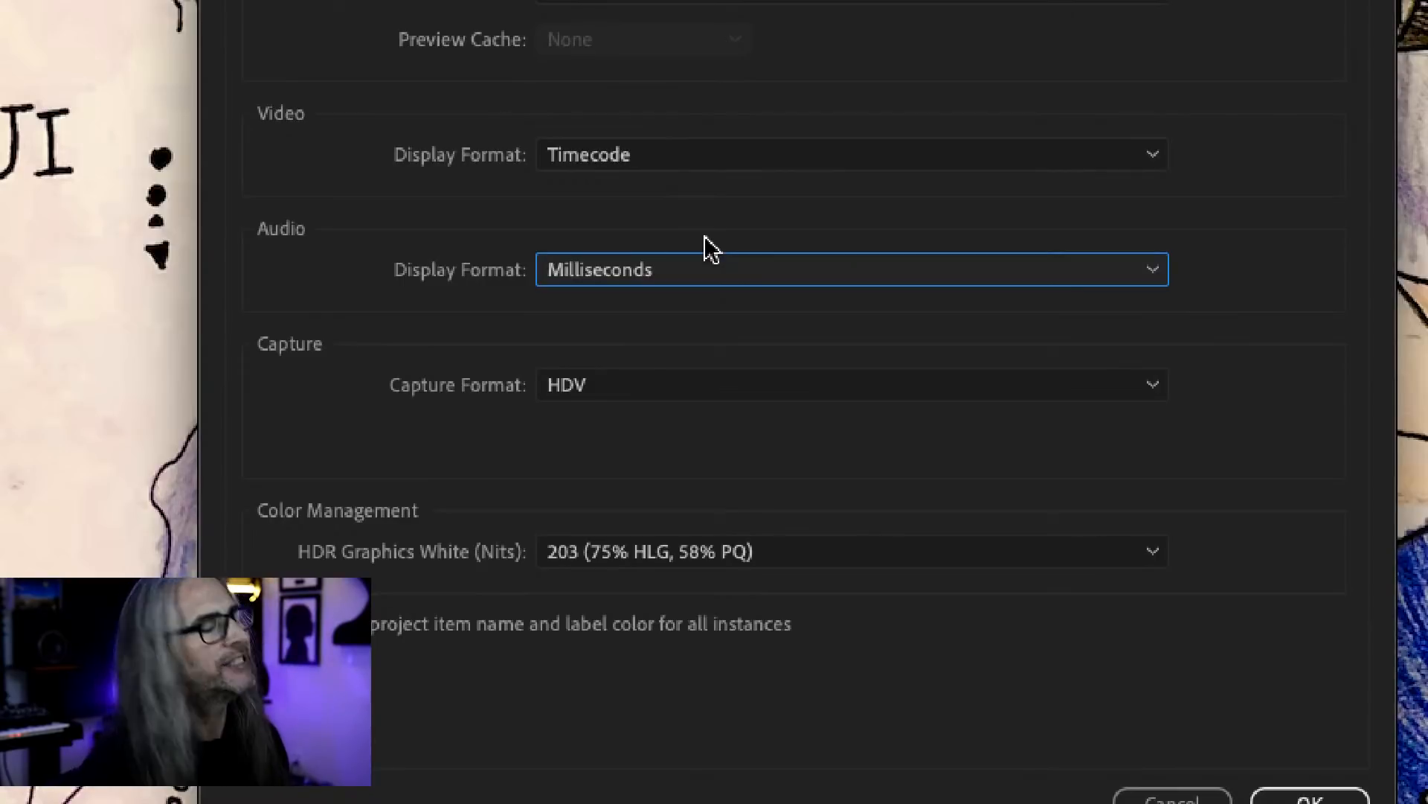
{"action": "left_click", "coordinate": [719, 264]}
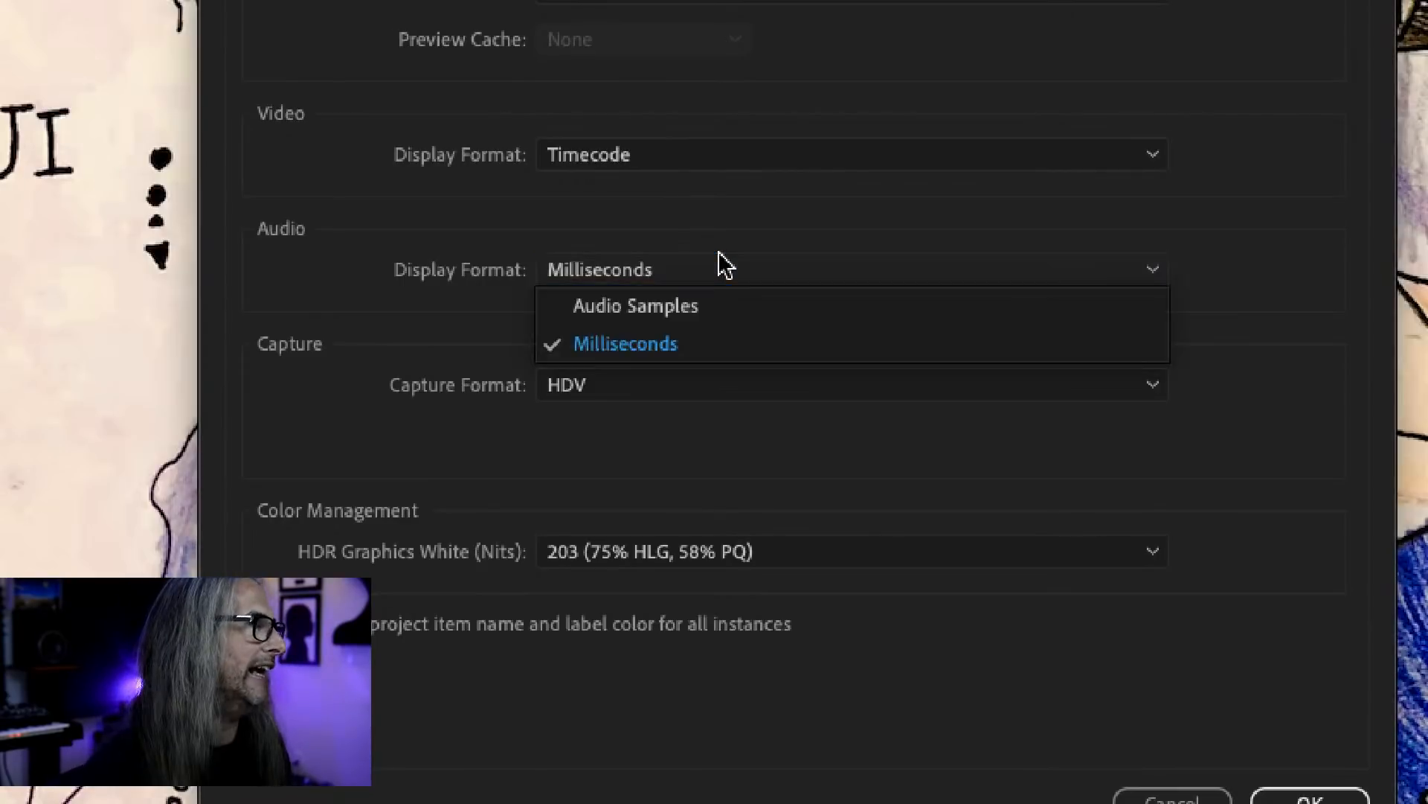
{"action": "left_click", "coordinate": [694, 195]}
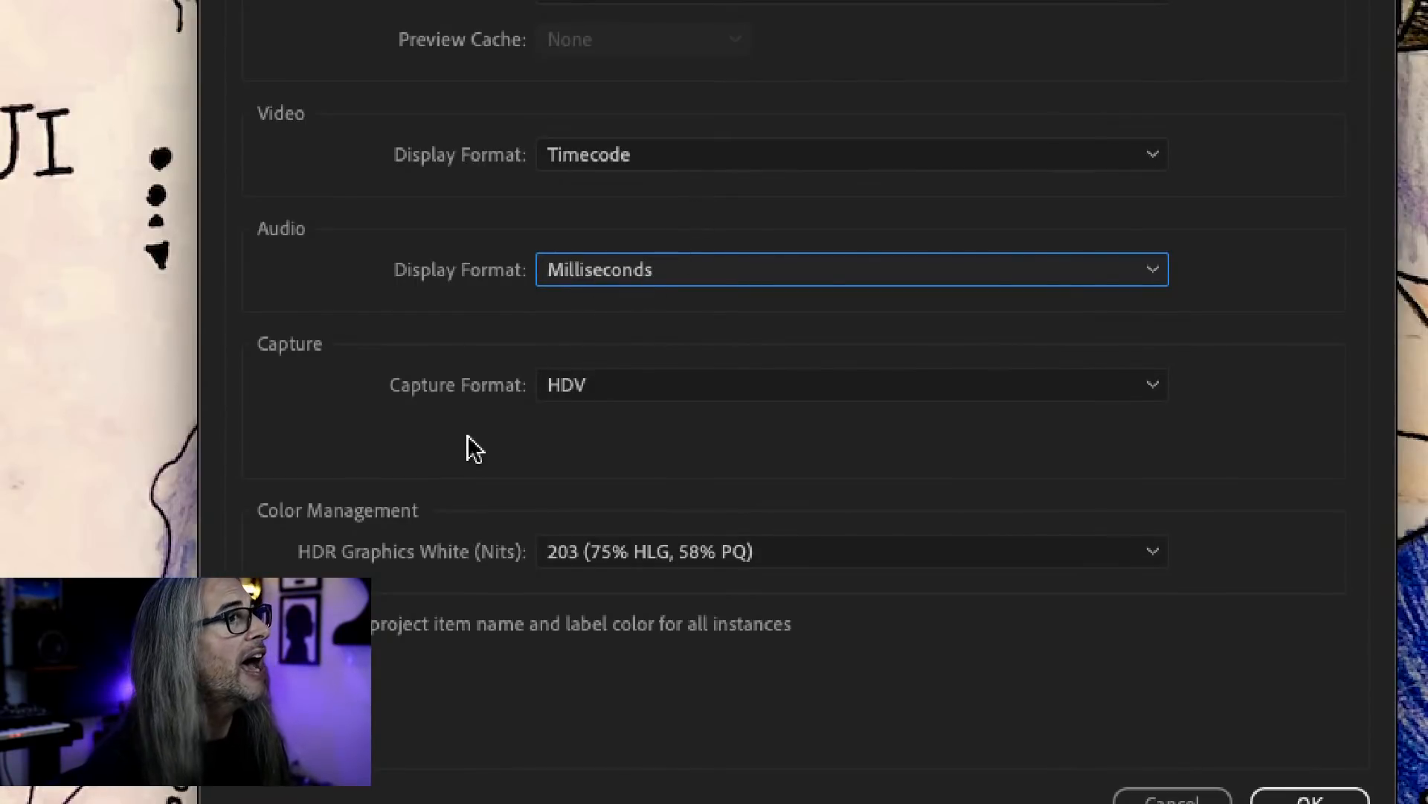
Review the choices for the project's capture format and HDR graphics white level.
{"action": "left_click", "coordinate": [662, 394]}
{"action": "left_click", "coordinate": [614, 372]}
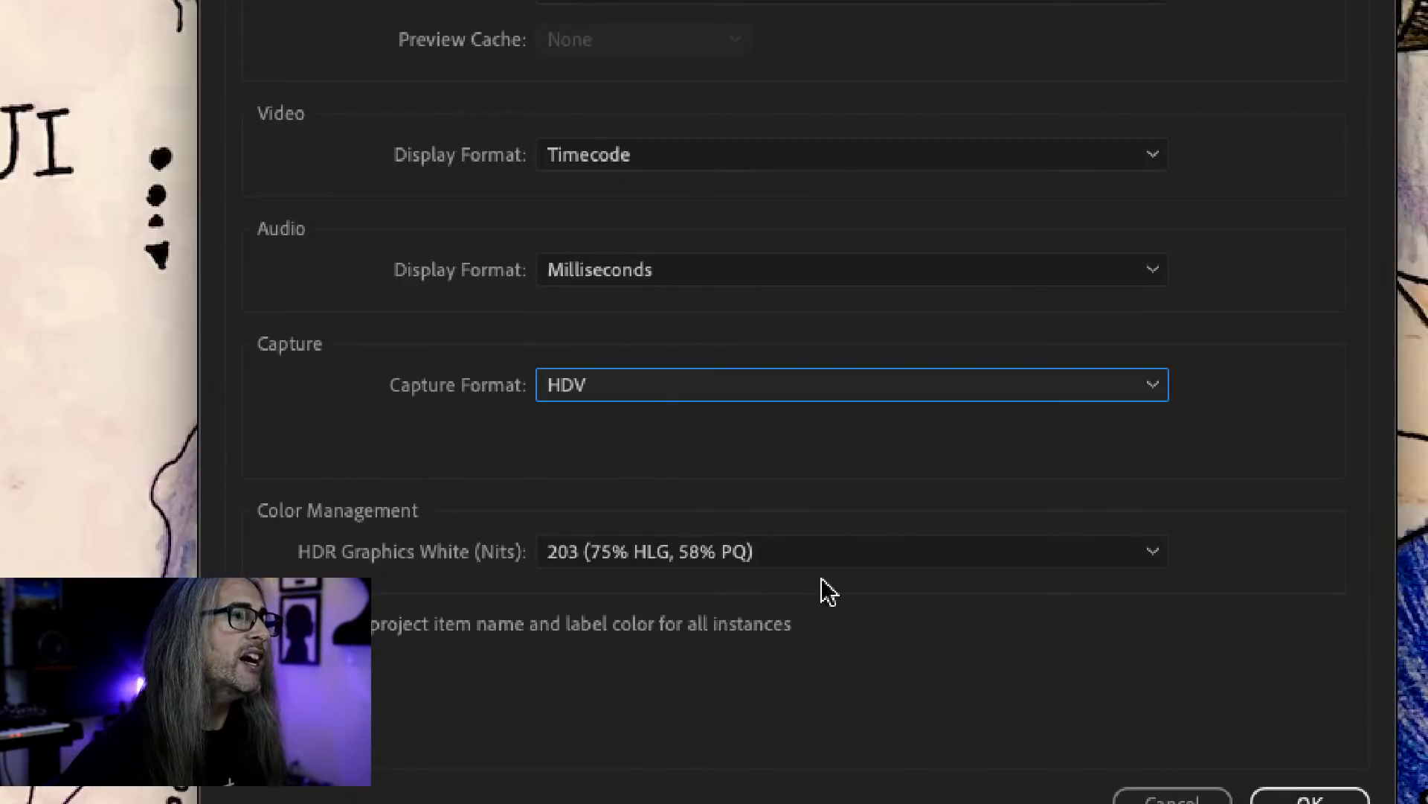
{"action": "left_click", "coordinate": [904, 564]}
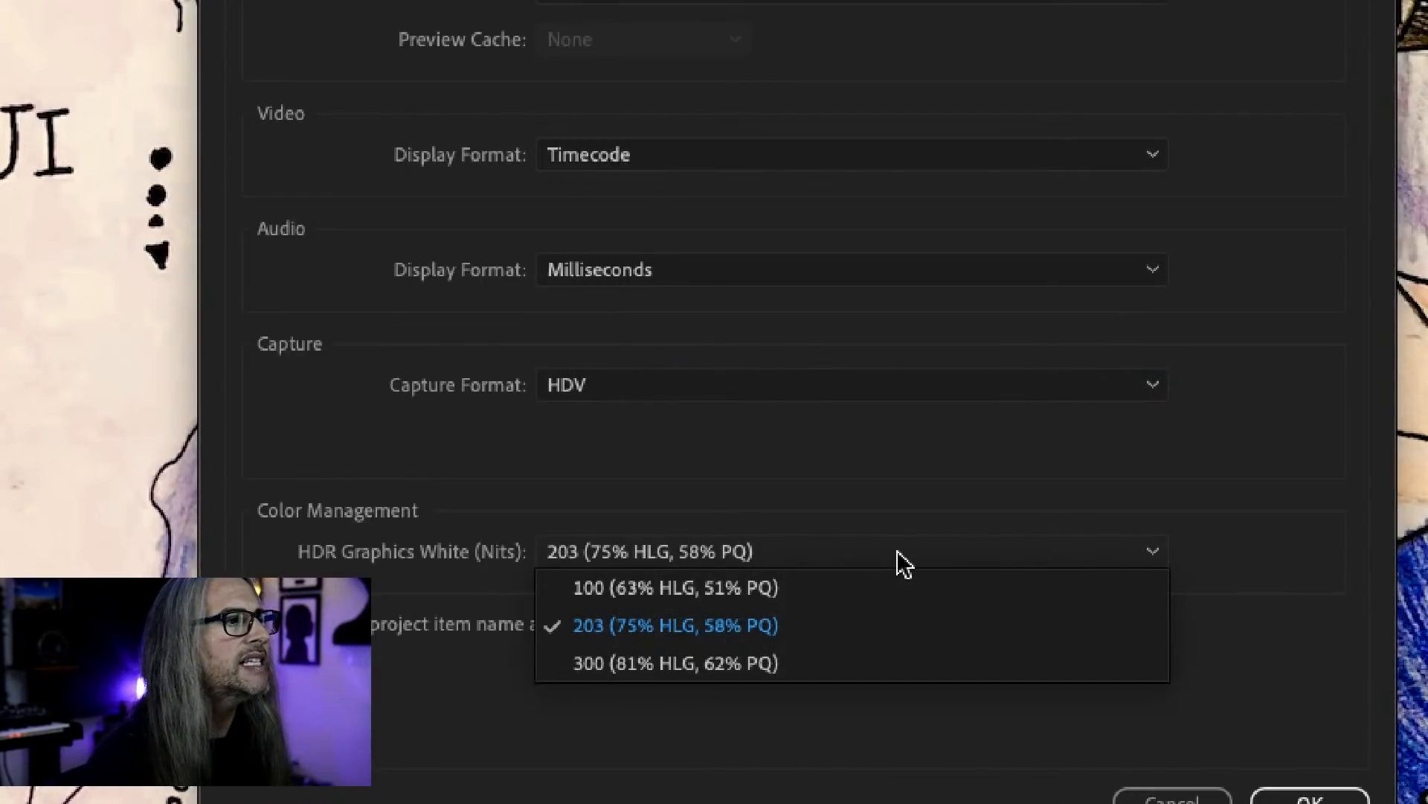
{"action": "left_click", "coordinate": [890, 488]}
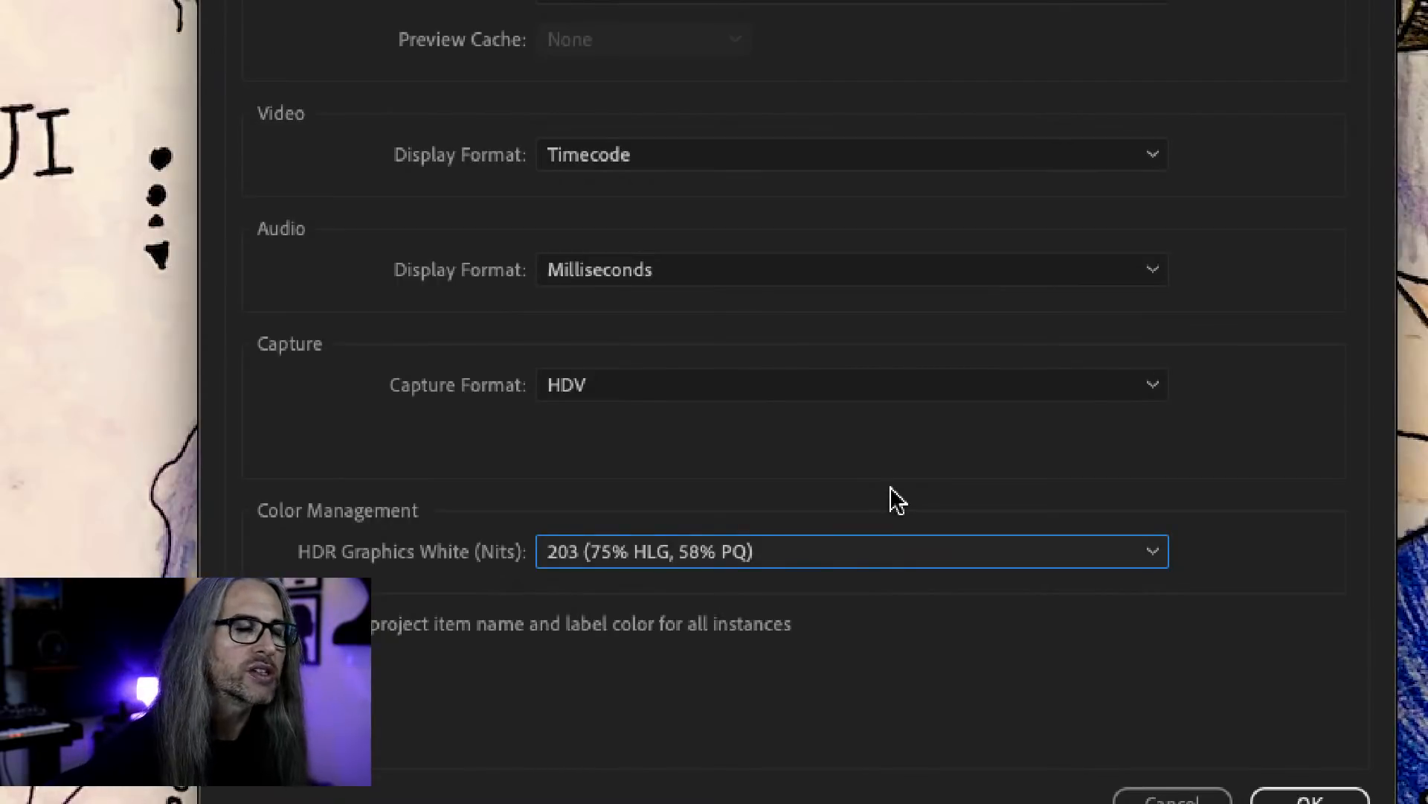
{"action": "left_click", "coordinate": [903, 545]}
{"action": "left_click", "coordinate": [865, 478]}
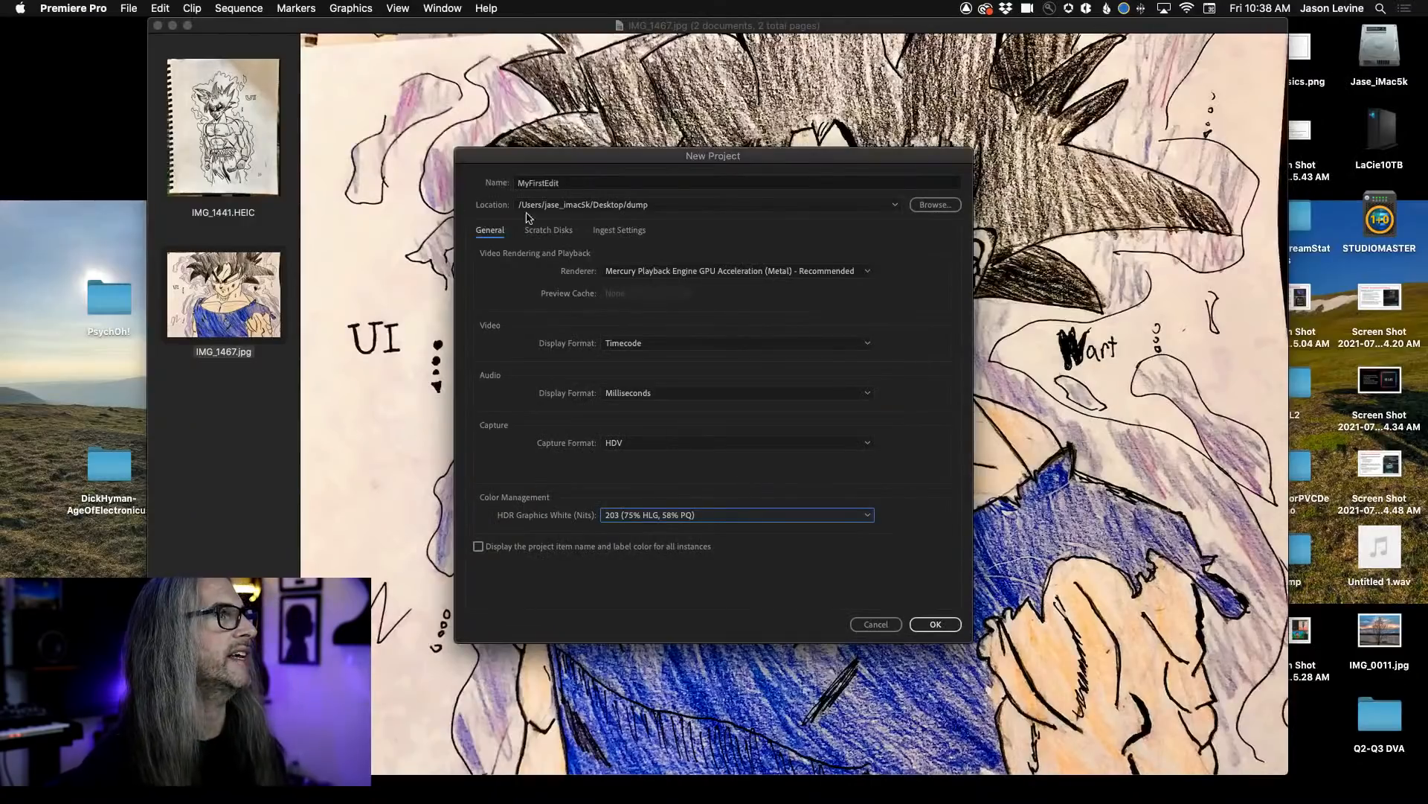
Check the scratch disk and ingest settings, keep all defaults, and create the project.
{"action": "left_click", "coordinate": [551, 230]}
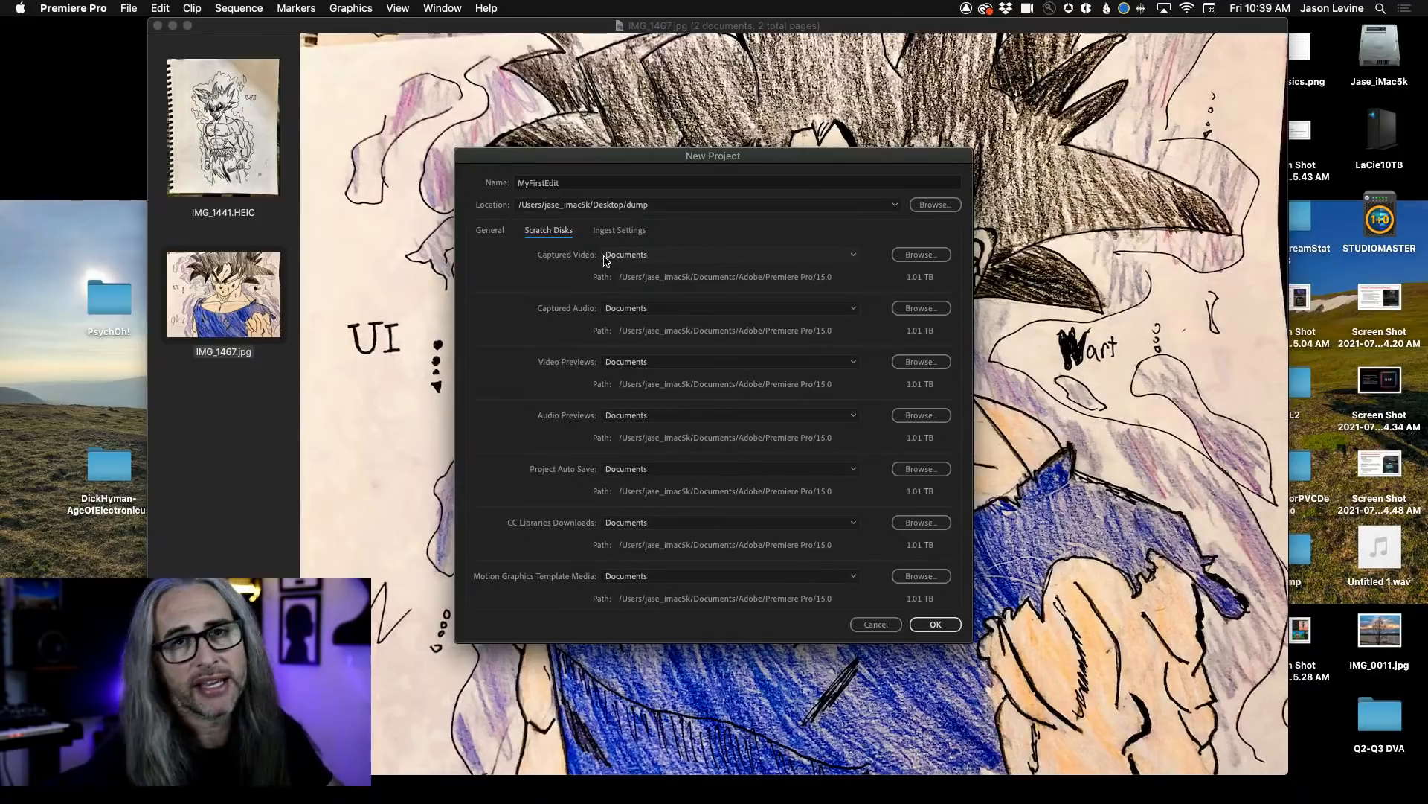
{"action": "left_click", "coordinate": [624, 231]}
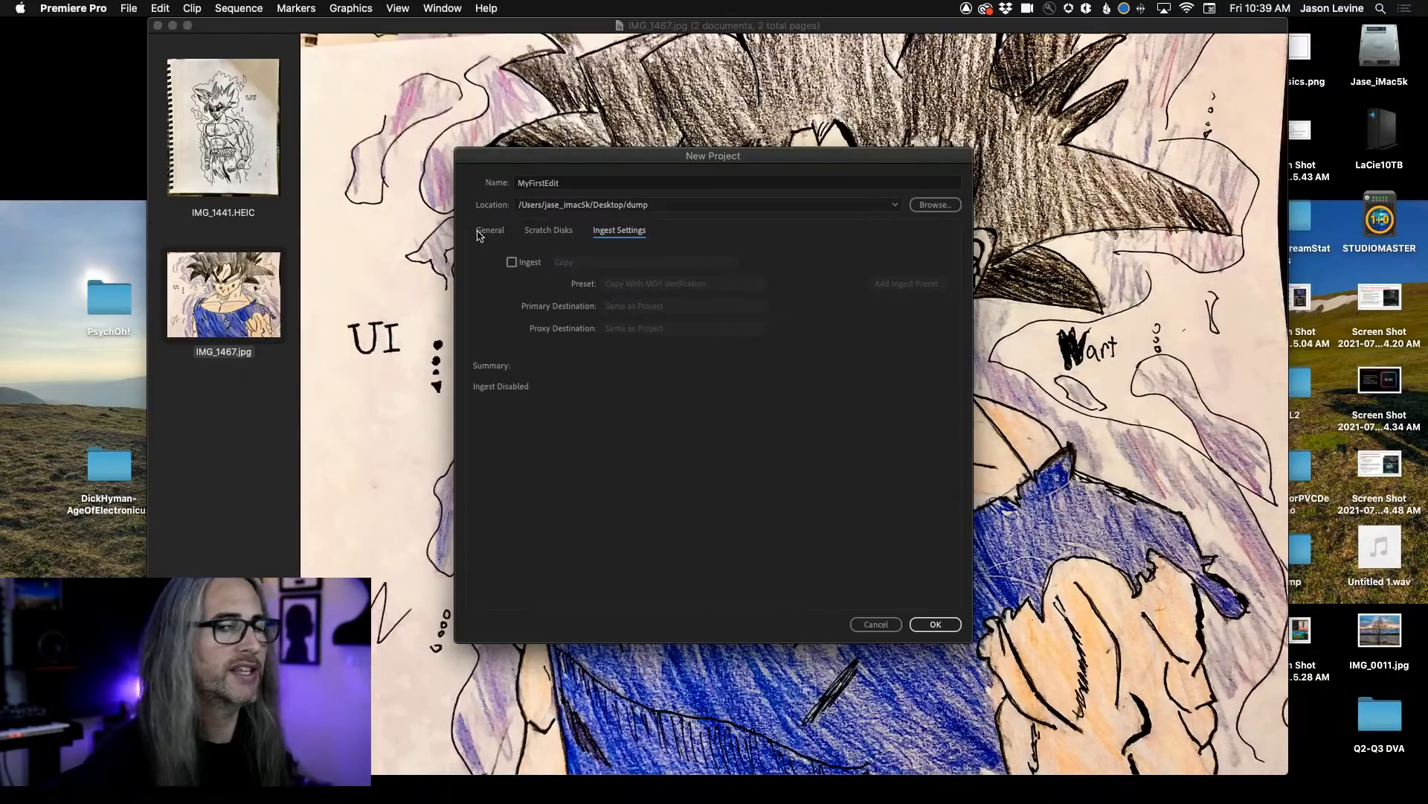
{"action": "left_click", "coordinate": [482, 232]}
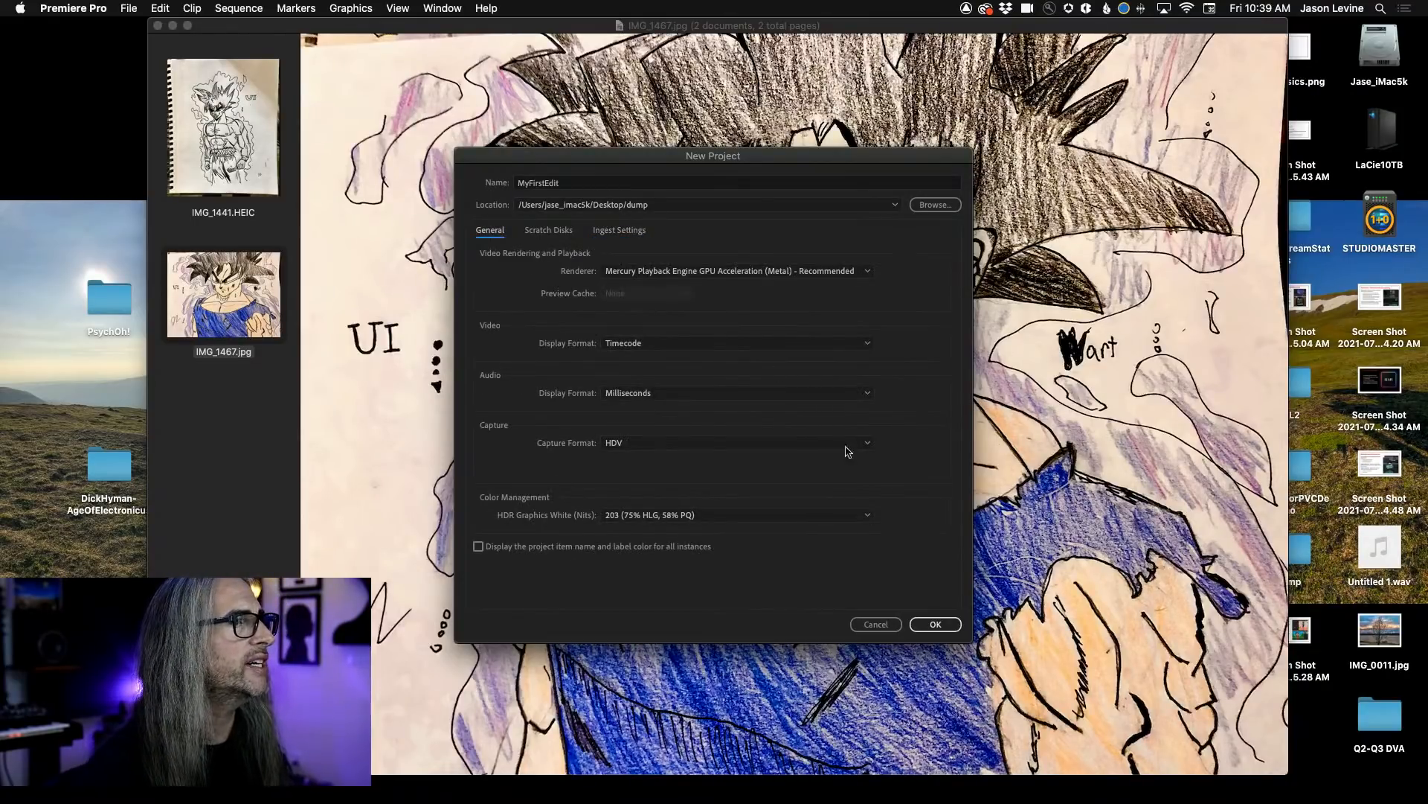
{"action": "left_click", "coordinate": [936, 625]}
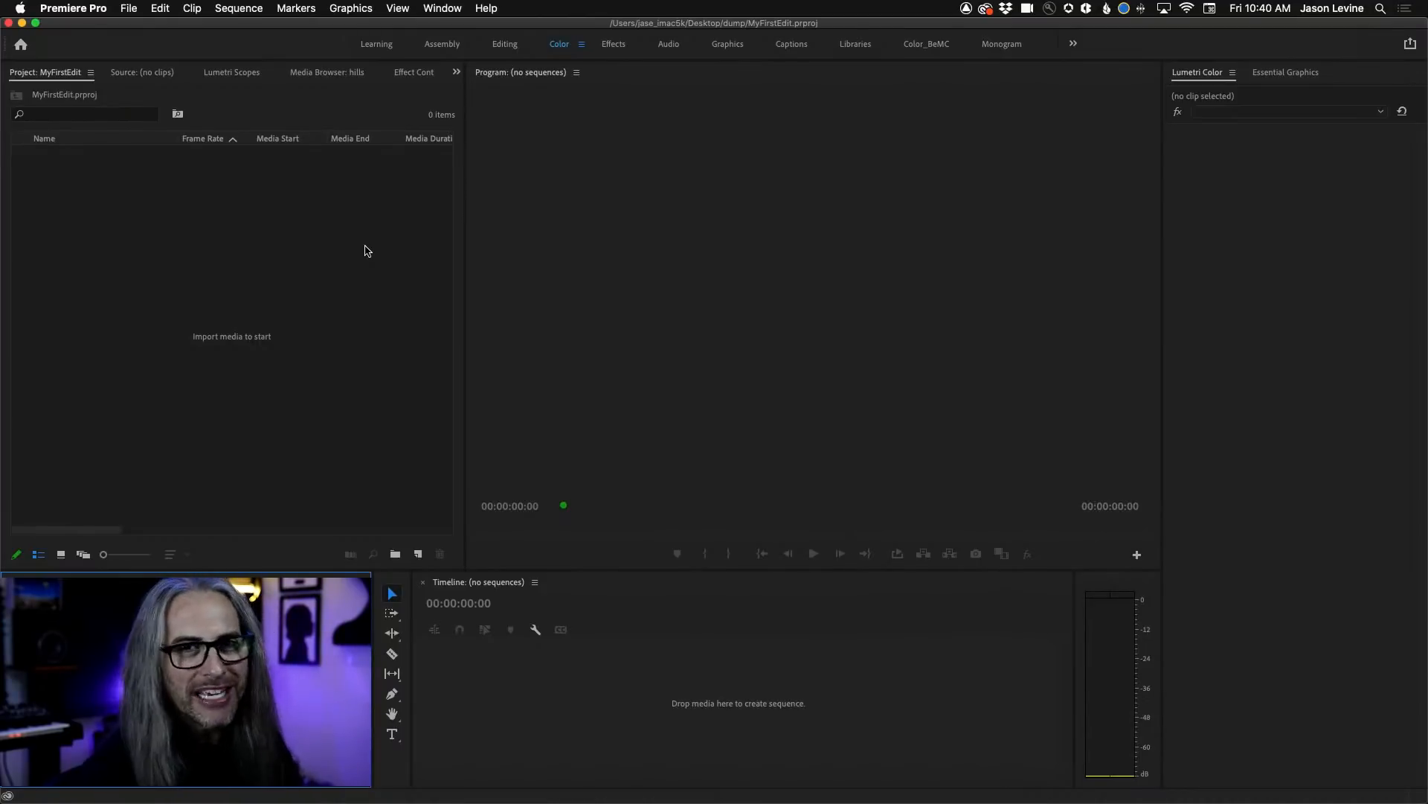
Begin importing media into the empty project and browse to the 2020/VIDEO_SF+AZ folder on the LaCie10TB drive.
{"action": "left_click", "coordinate": [43, 74]}
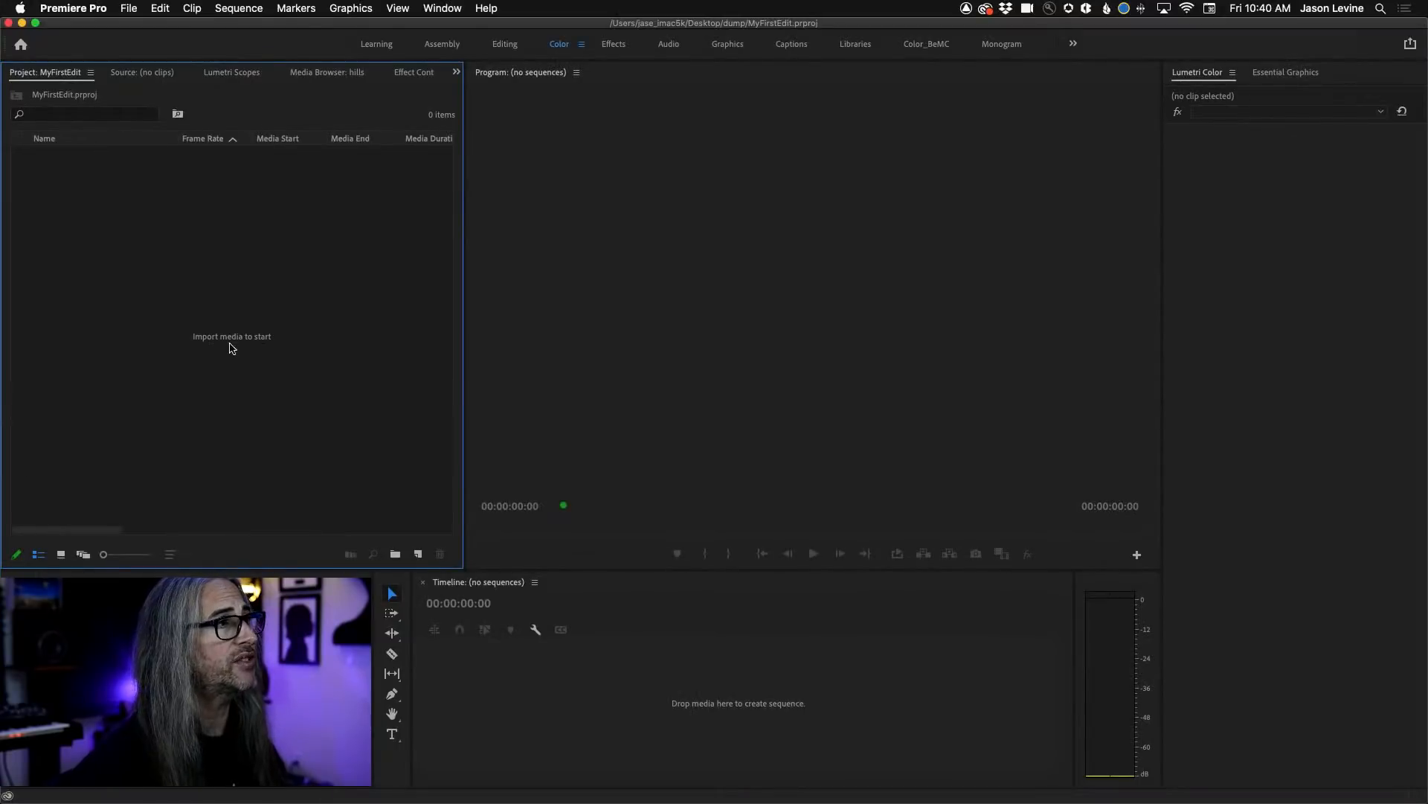
{"action": "double_click", "coordinate": [248, 362]}
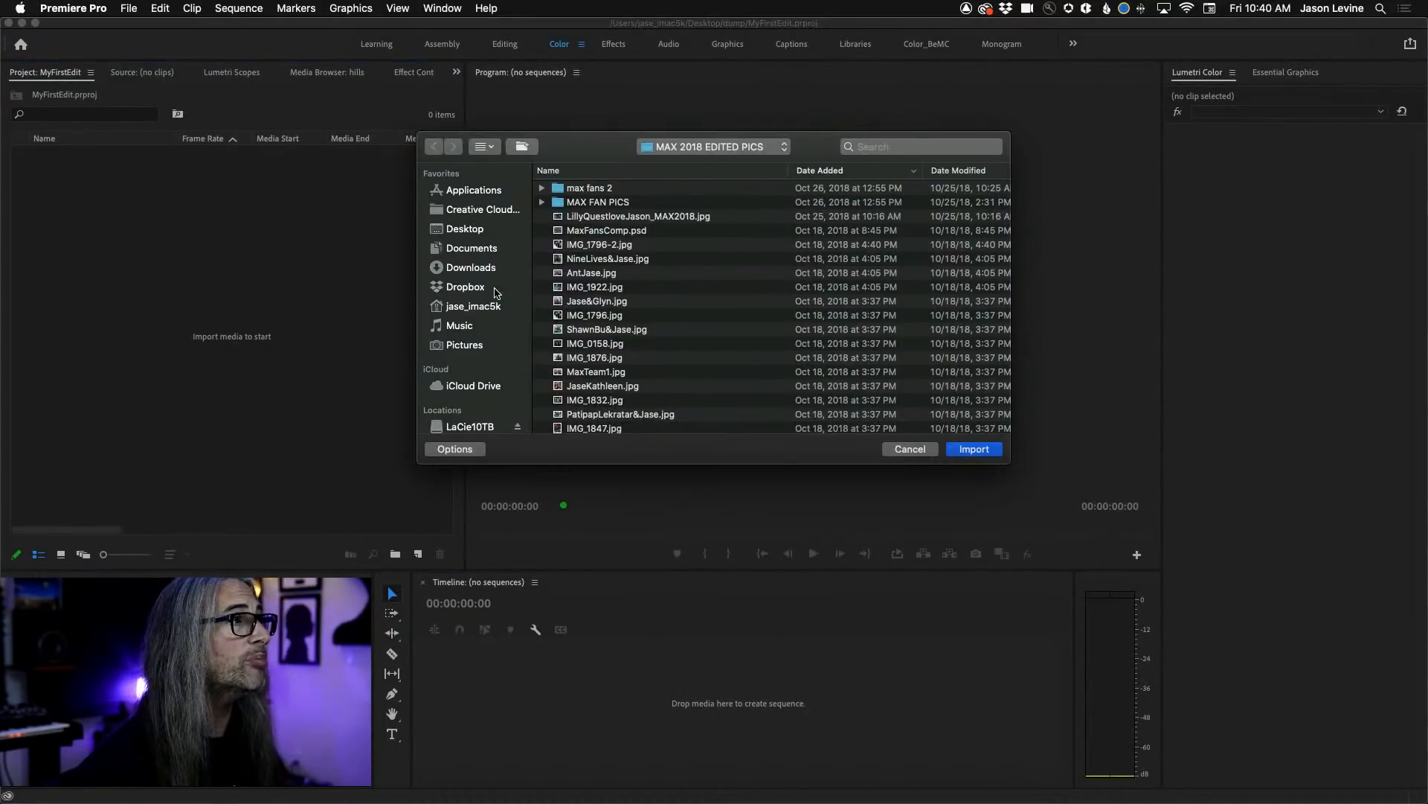
{"action": "left_click", "coordinate": [482, 427]}
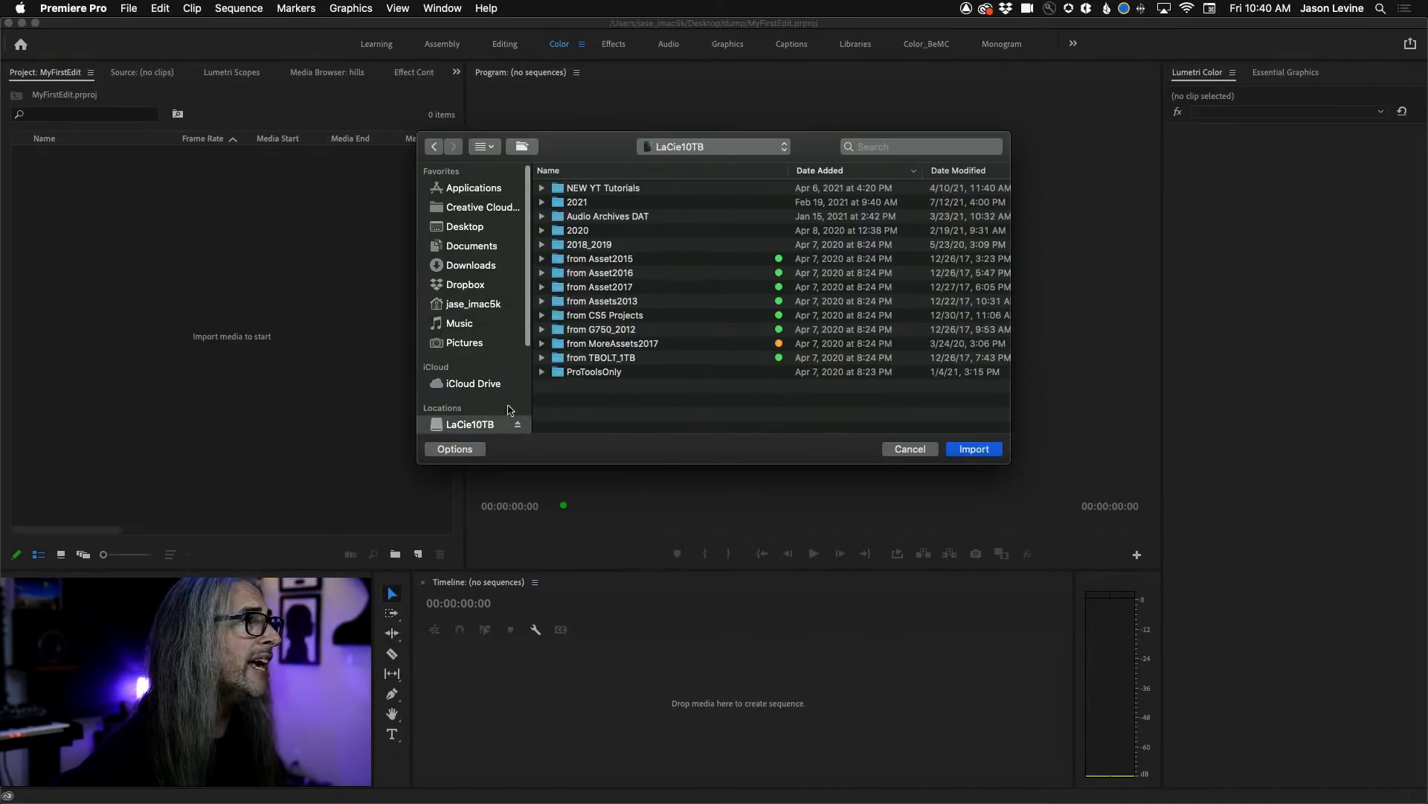
{"action": "double_click", "coordinate": [602, 231]}
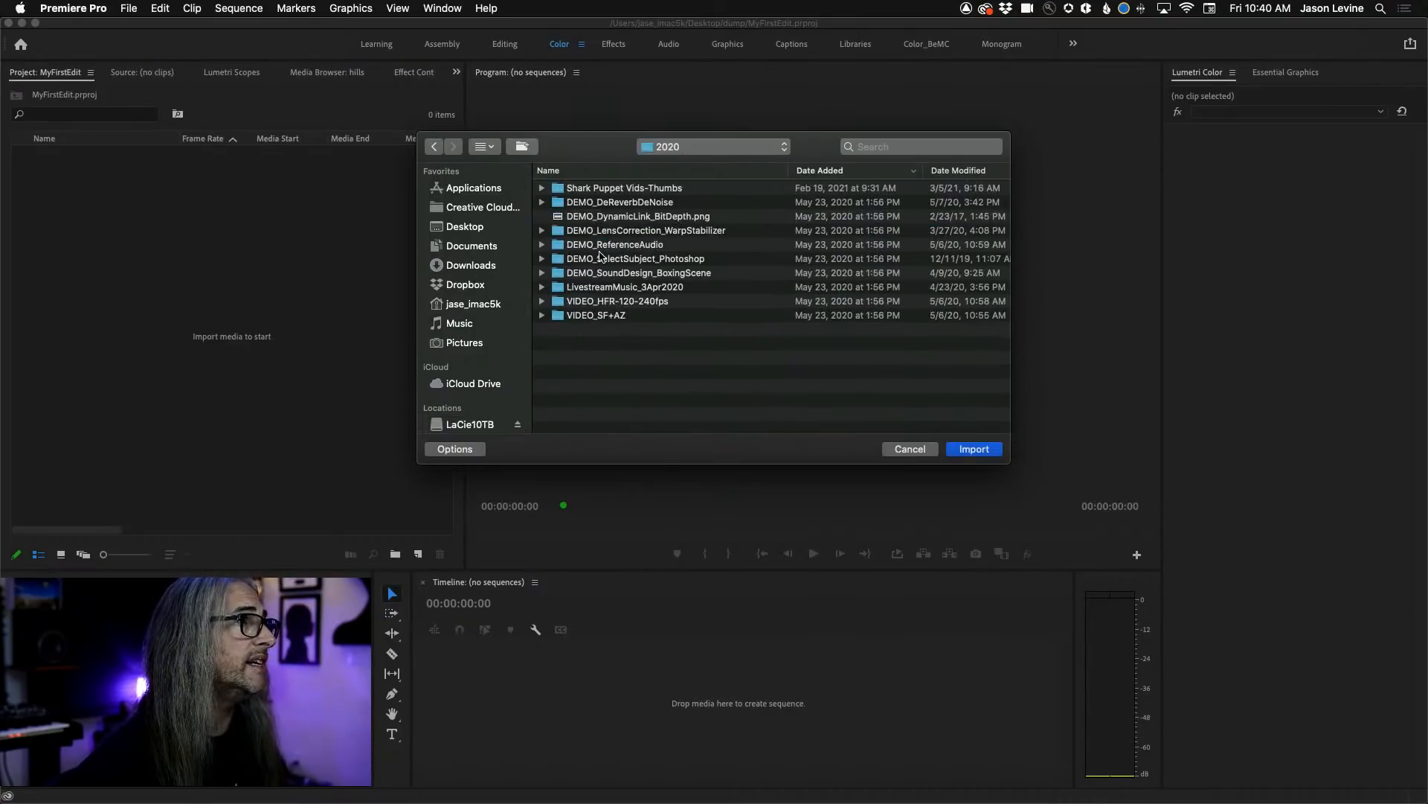
{"action": "double_click", "coordinate": [629, 318]}
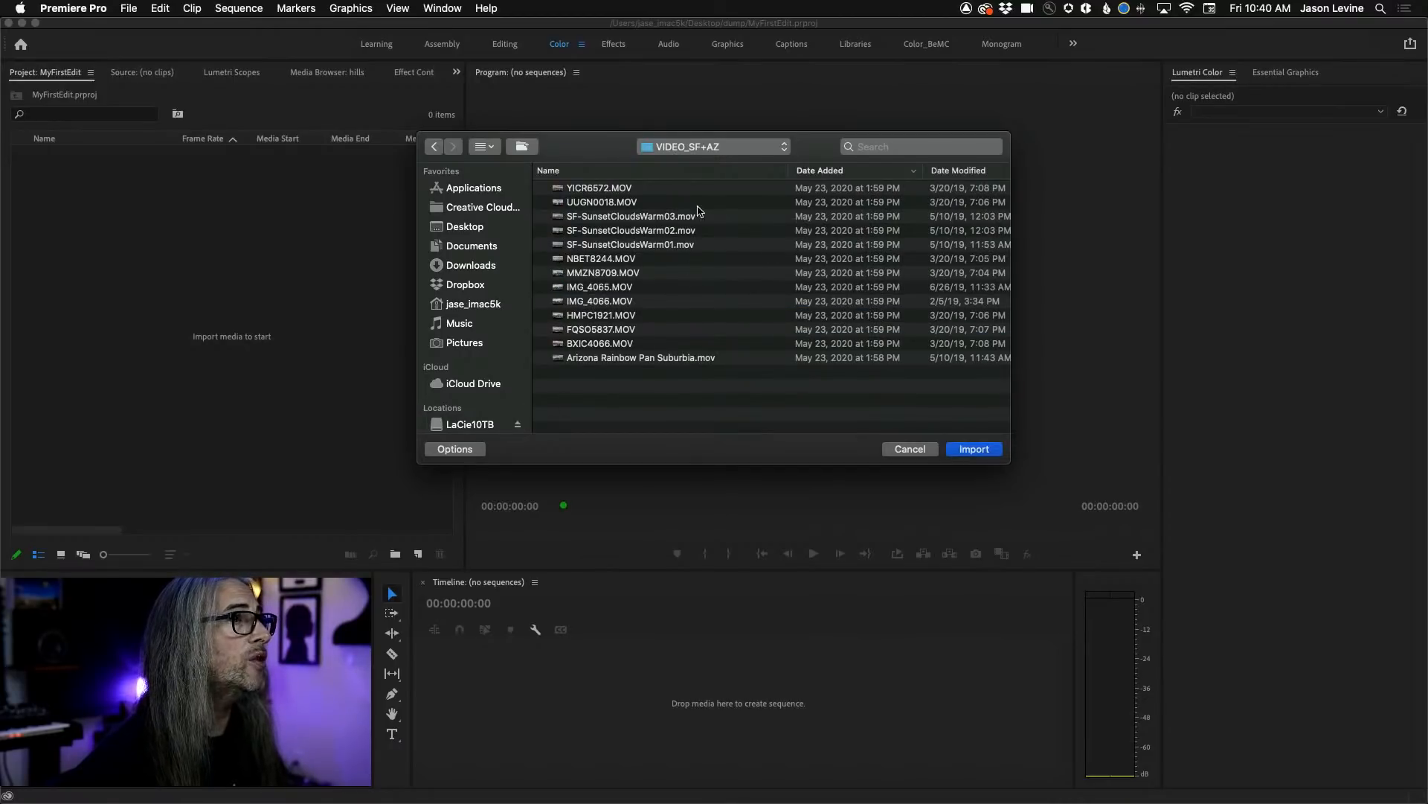
Select the IMG_4065.MOV clip and show the folder's files as icons.
{"action": "left_click", "coordinate": [609, 202]}
{"action": "left_click", "coordinate": [610, 219]}
{"action": "left_click", "coordinate": [615, 244]}
{"action": "left_click", "coordinate": [623, 286]}
{"action": "left_click", "coordinate": [631, 356]}
{"action": "left_click", "coordinate": [662, 303]}
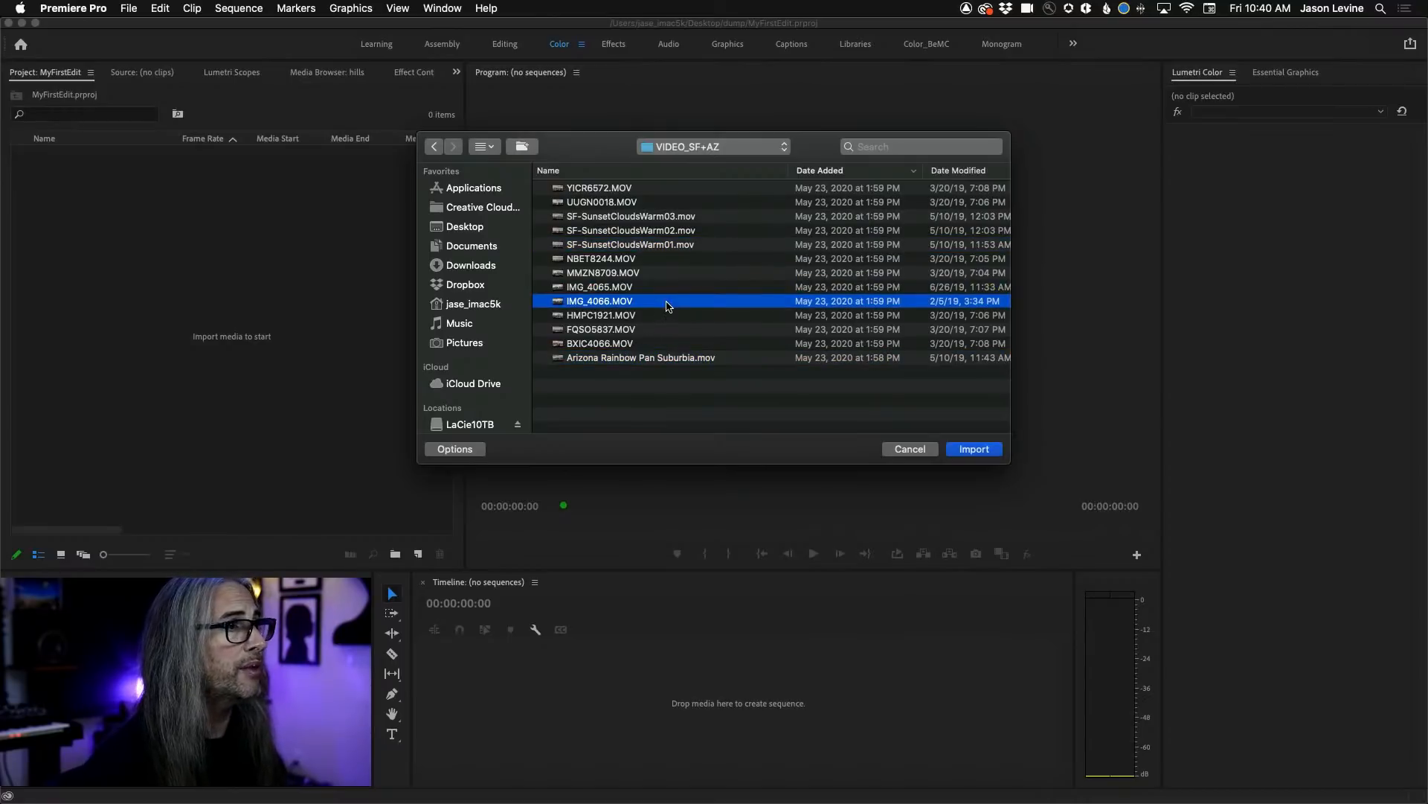
{"action": "left_click", "coordinate": [689, 289]}
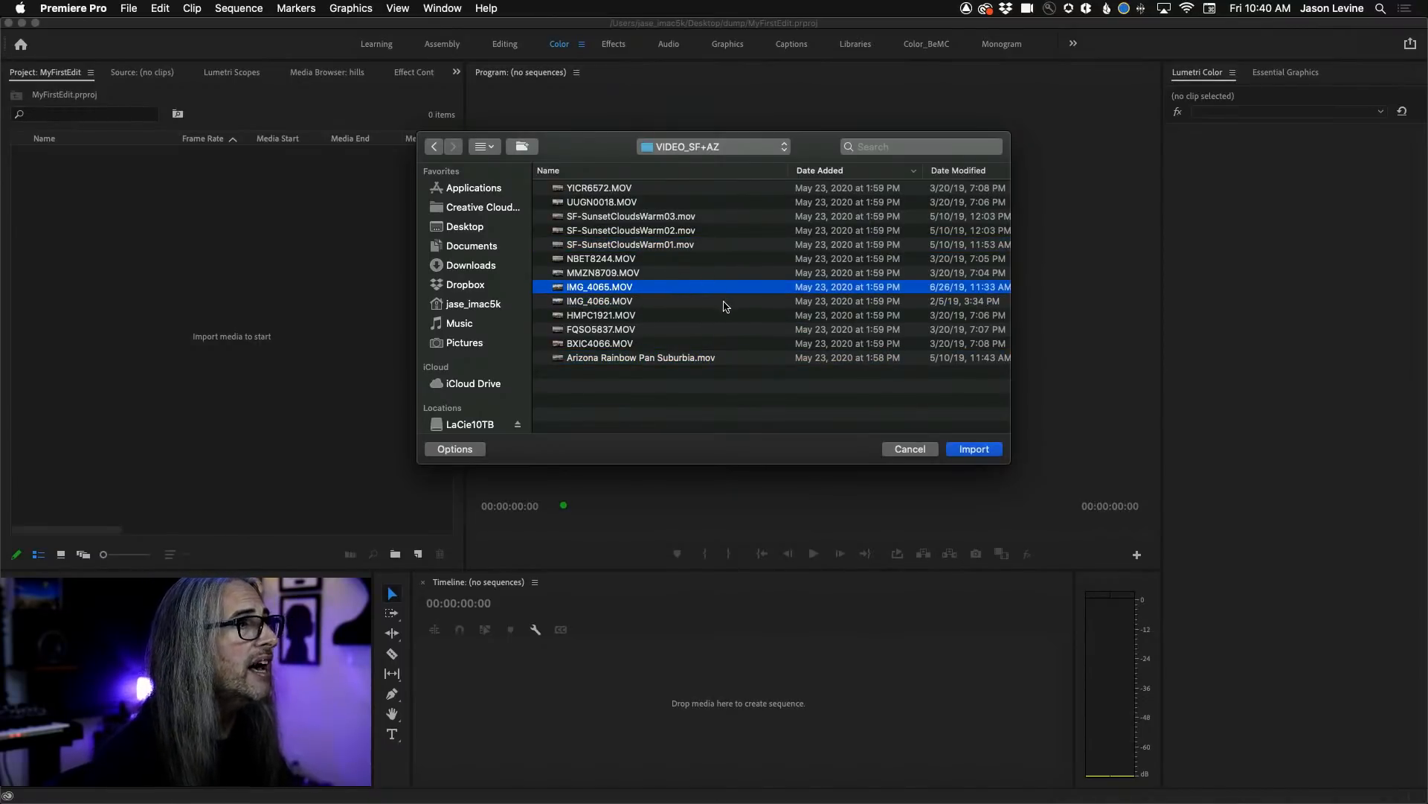
{"action": "left_click", "coordinate": [495, 148]}
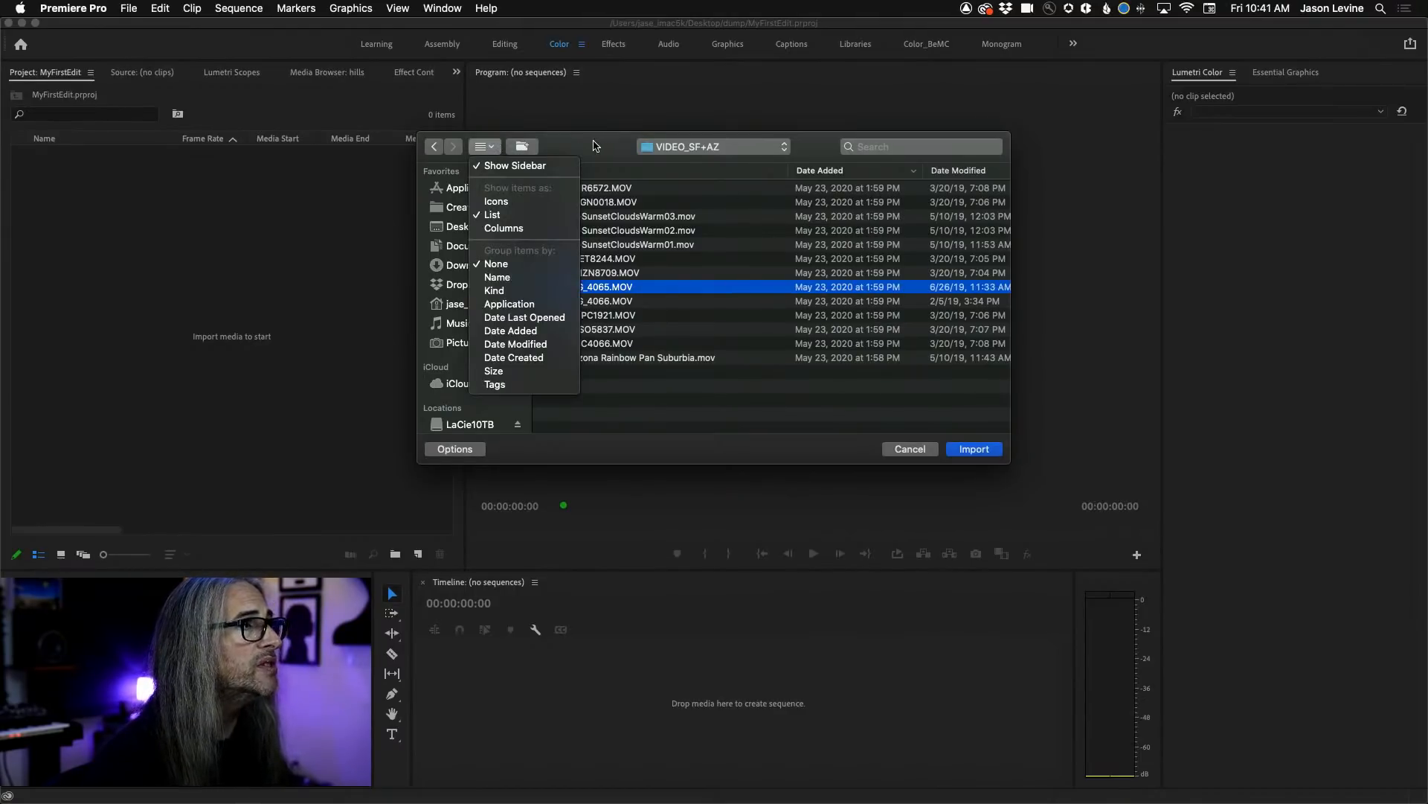
{"action": "left_click", "coordinate": [496, 201]}
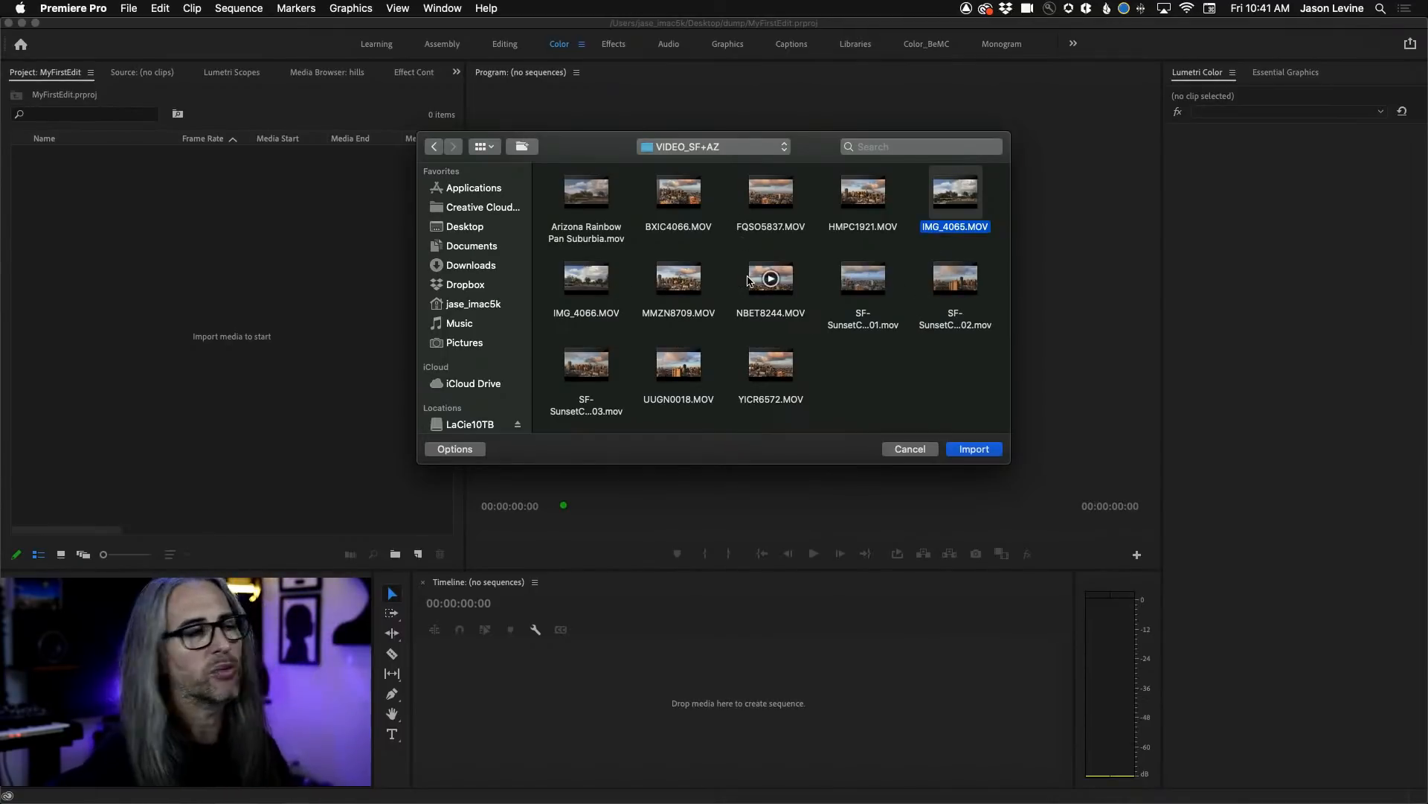
Import Arizona Rainbow Pan Suburbia.mov, IMG_4066.MOV, NBET8244.MOV, YICR6572.MOV and the SF-SunsetCloudsWarm01.mov clip into the project.
{"action": "left_click_drag", "start_coordinate": [895, 372], "coordinate": [764, 268]}
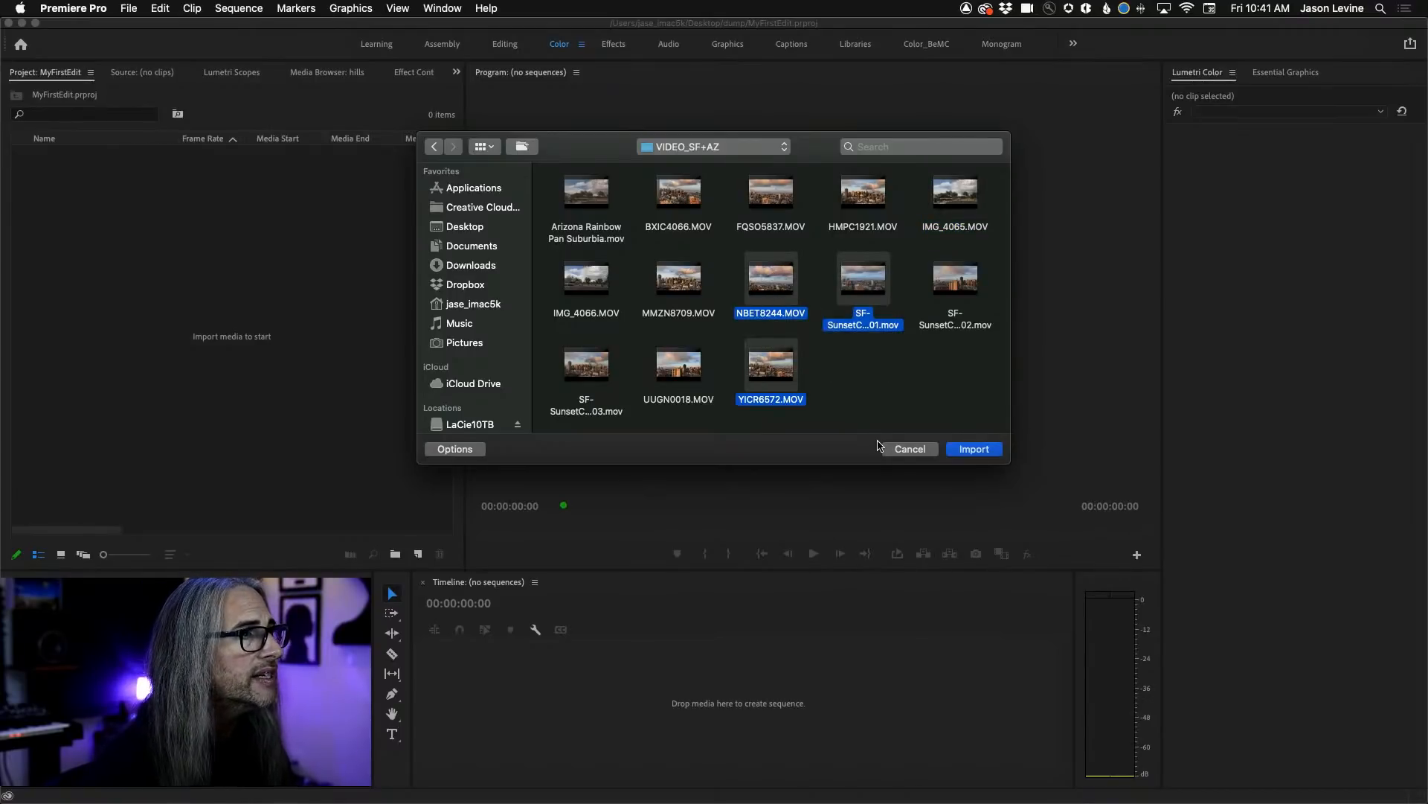
{"action": "left_click", "coordinate": [574, 268], "text": "super"}
{"action": "left_click", "coordinate": [586, 194], "text": "super"}
{"action": "left_click", "coordinate": [976, 450]}
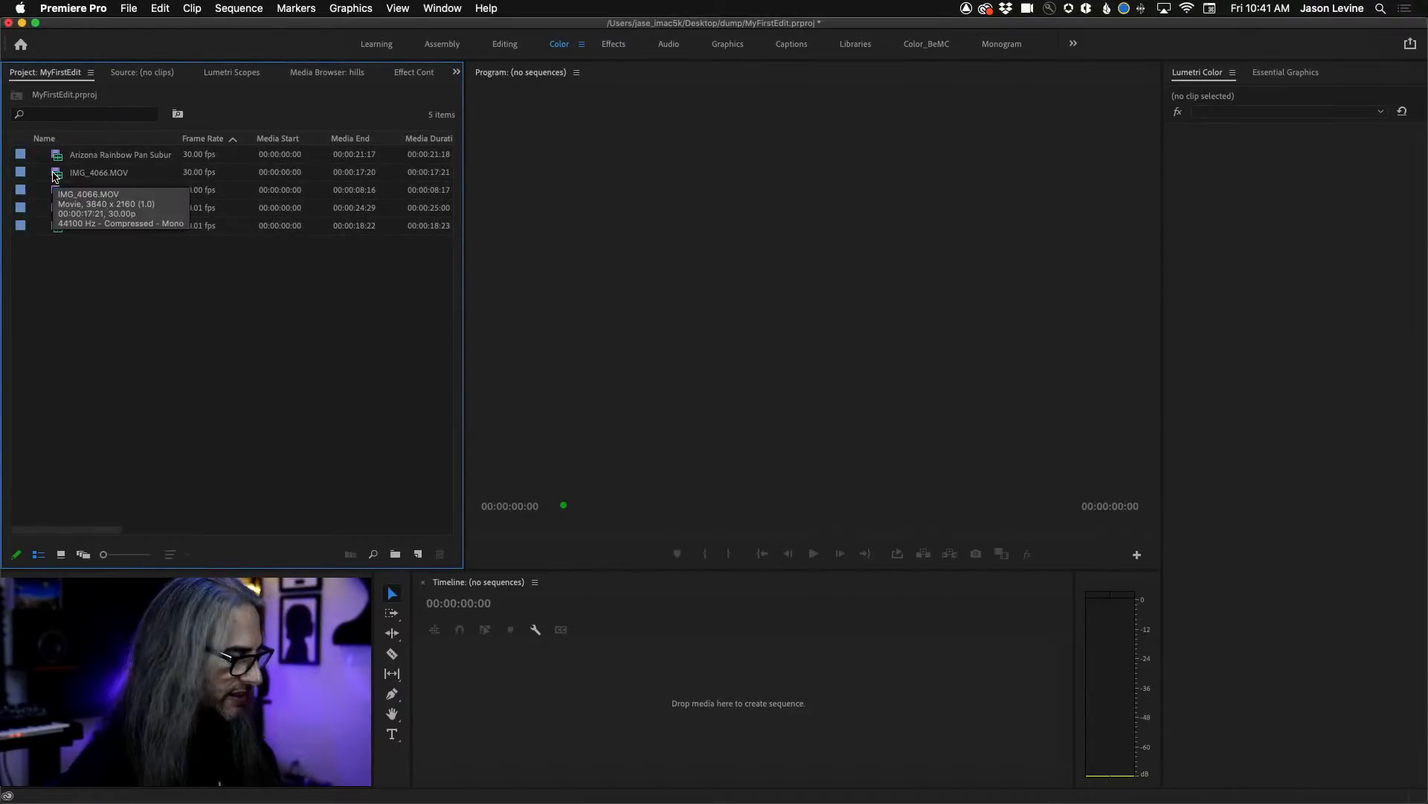
Maximize the project's clip list to examine all its metadata columns, and restore it to normal size.
{"action": "key", "text": "grave"}
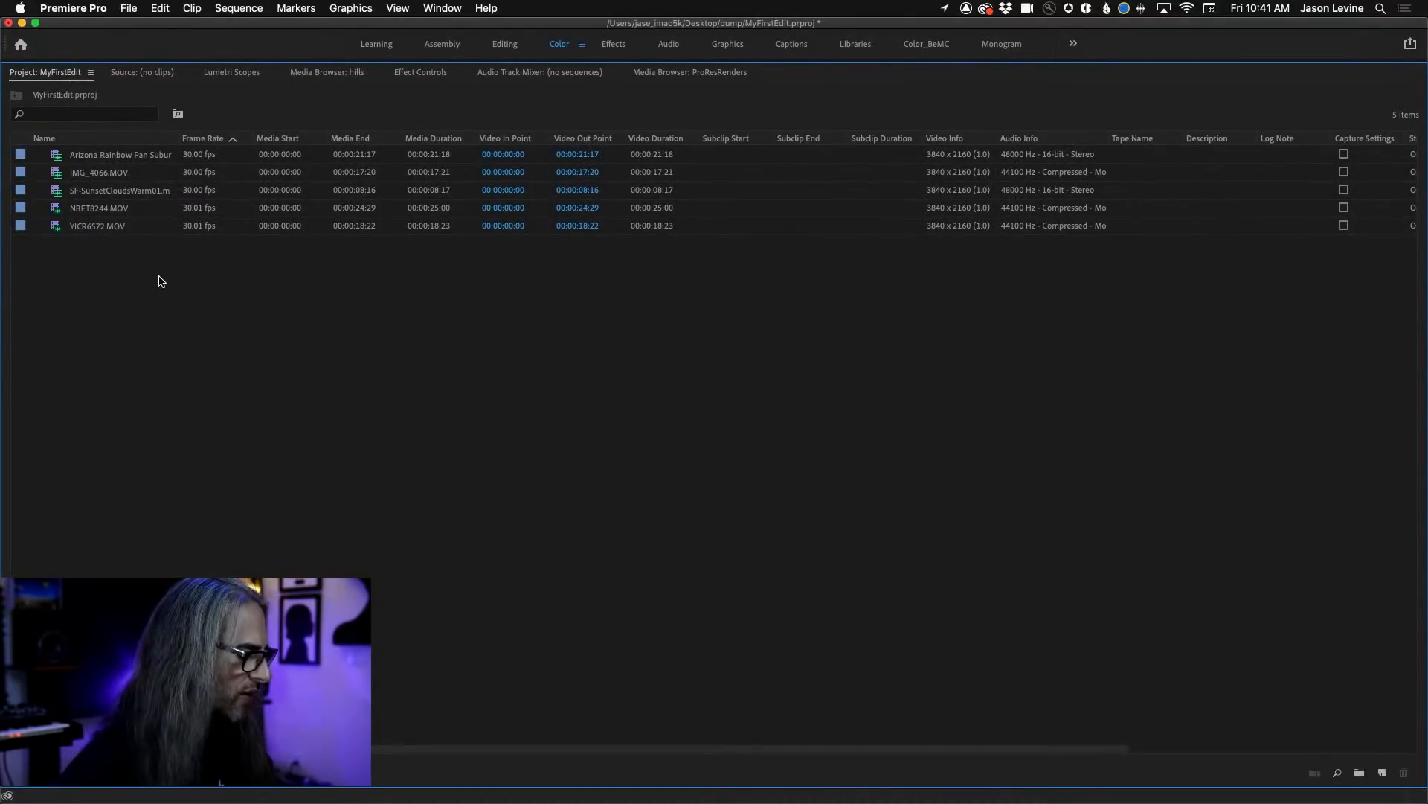
{"action": "key", "text": "grave"}
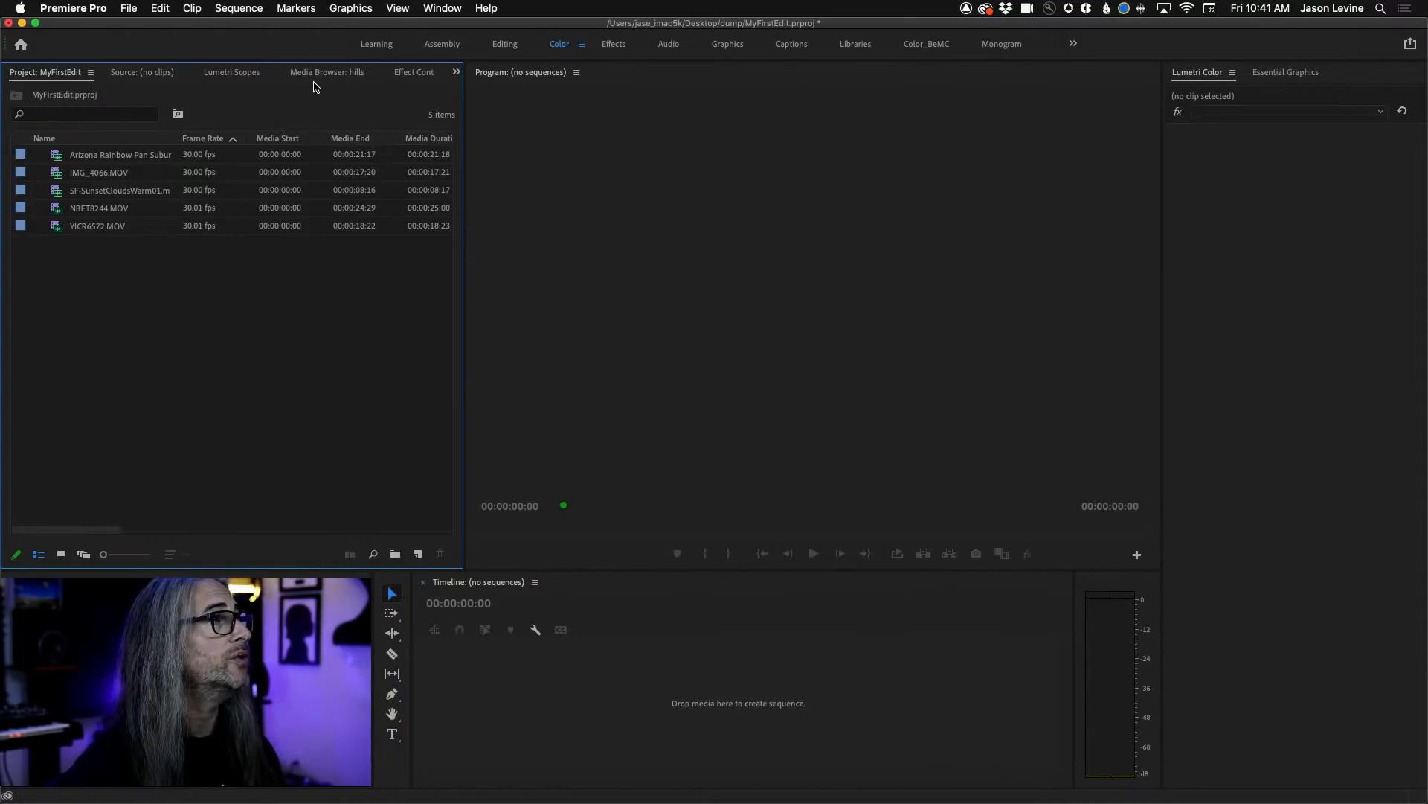
Show the Media Browser for the hills folder, narrow its folder tree and enlarge the clip thumbnails.
{"action": "left_click", "coordinate": [447, 9]}
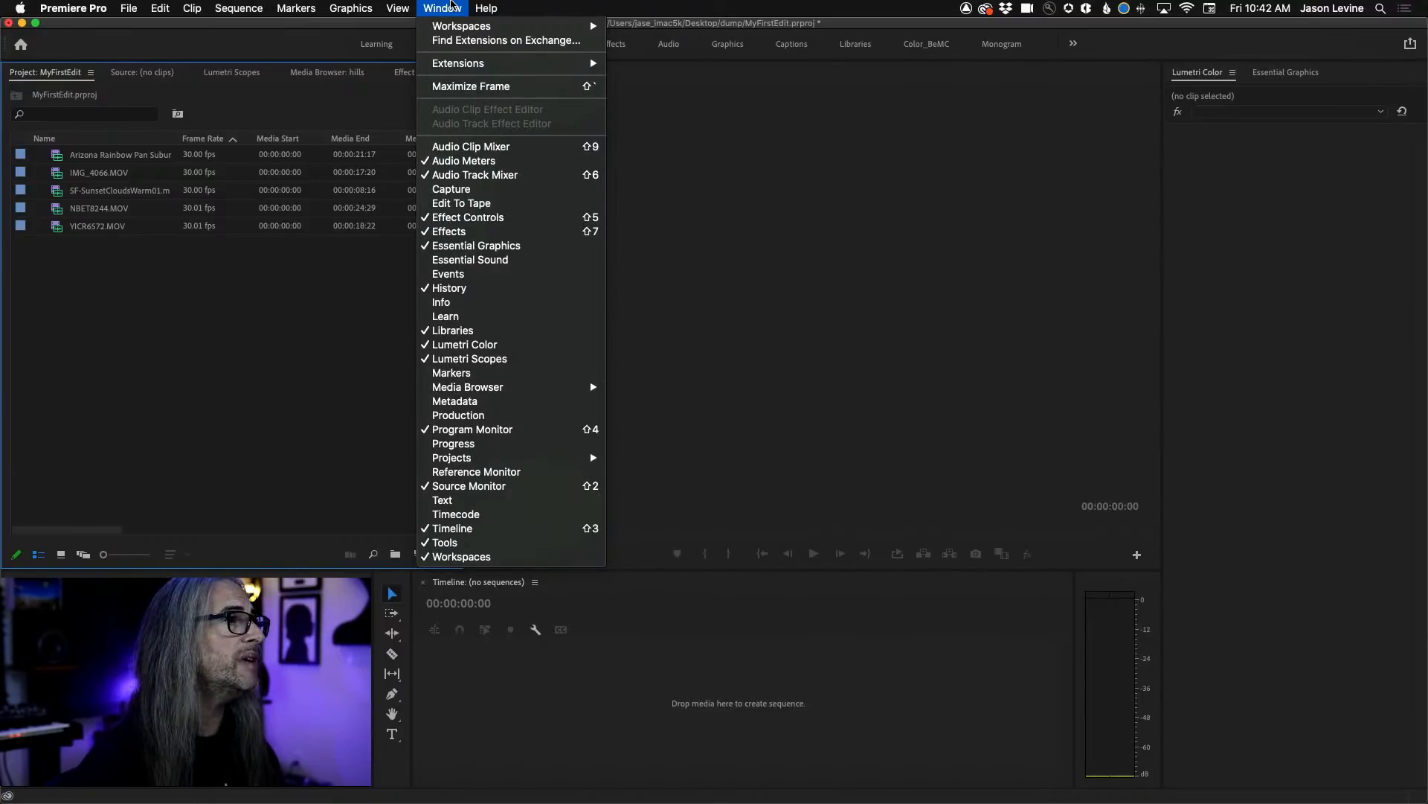
{"action": "mouse_move", "coordinate": [427, 393]}
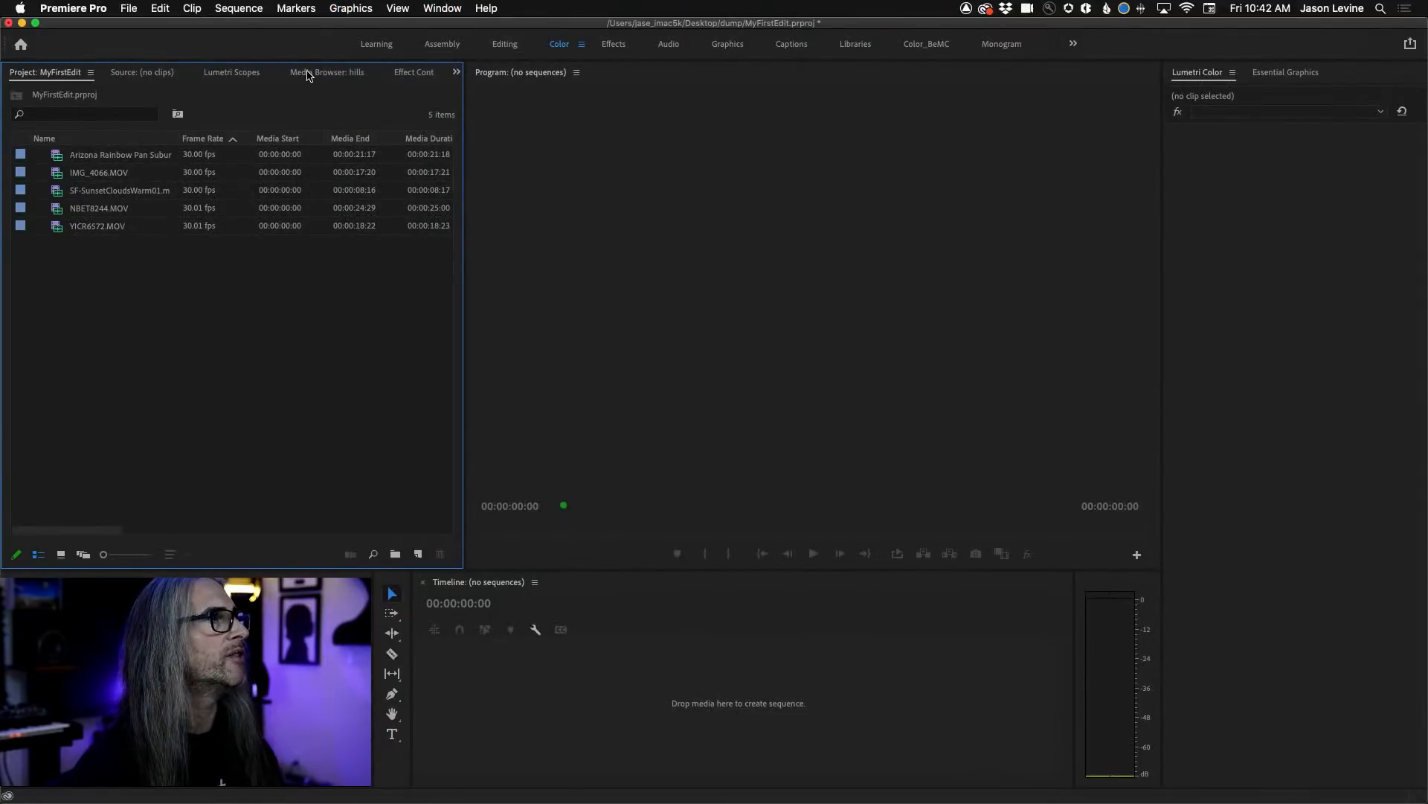
{"action": "left_click", "coordinate": [309, 73]}
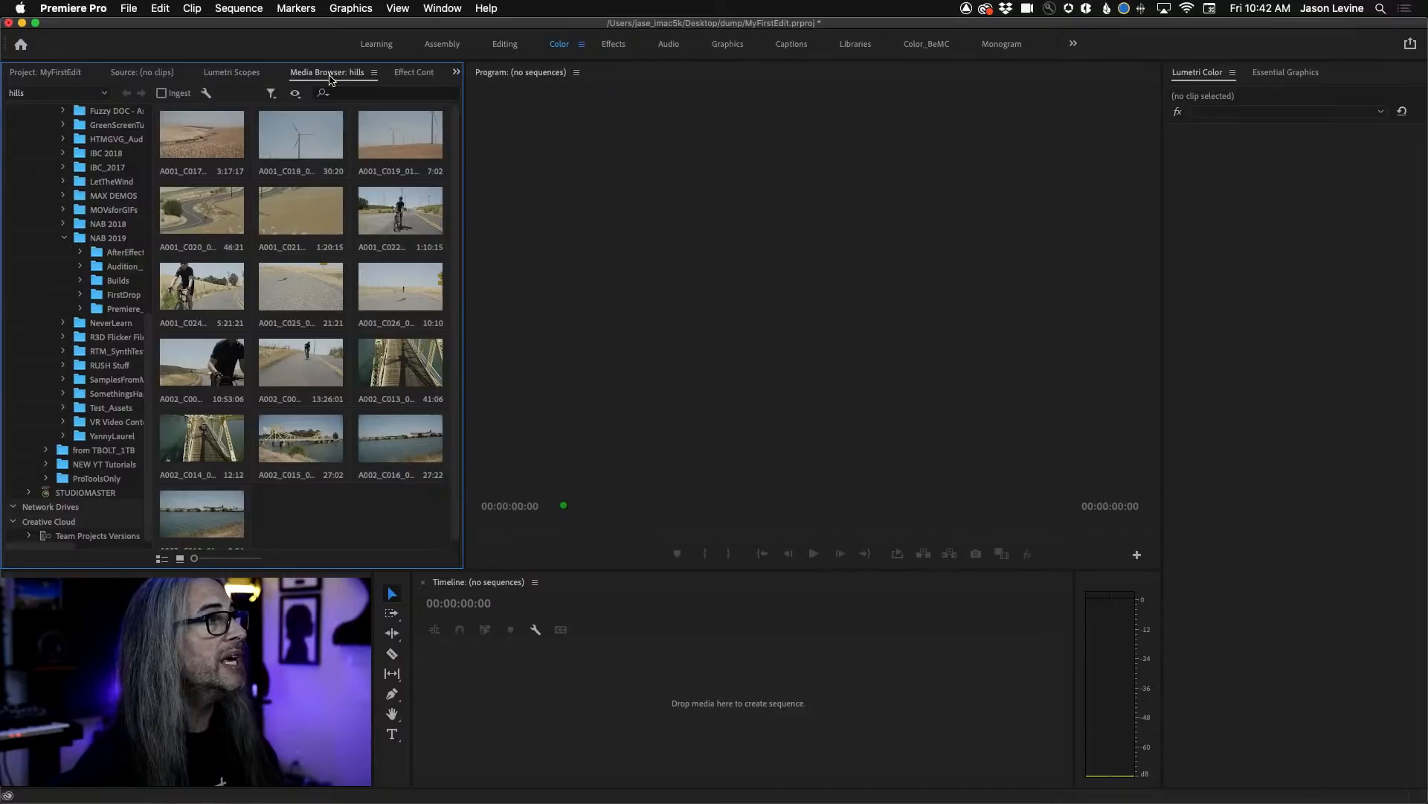
{"action": "left_click_drag", "start_coordinate": [154, 235], "coordinate": [136, 235]}
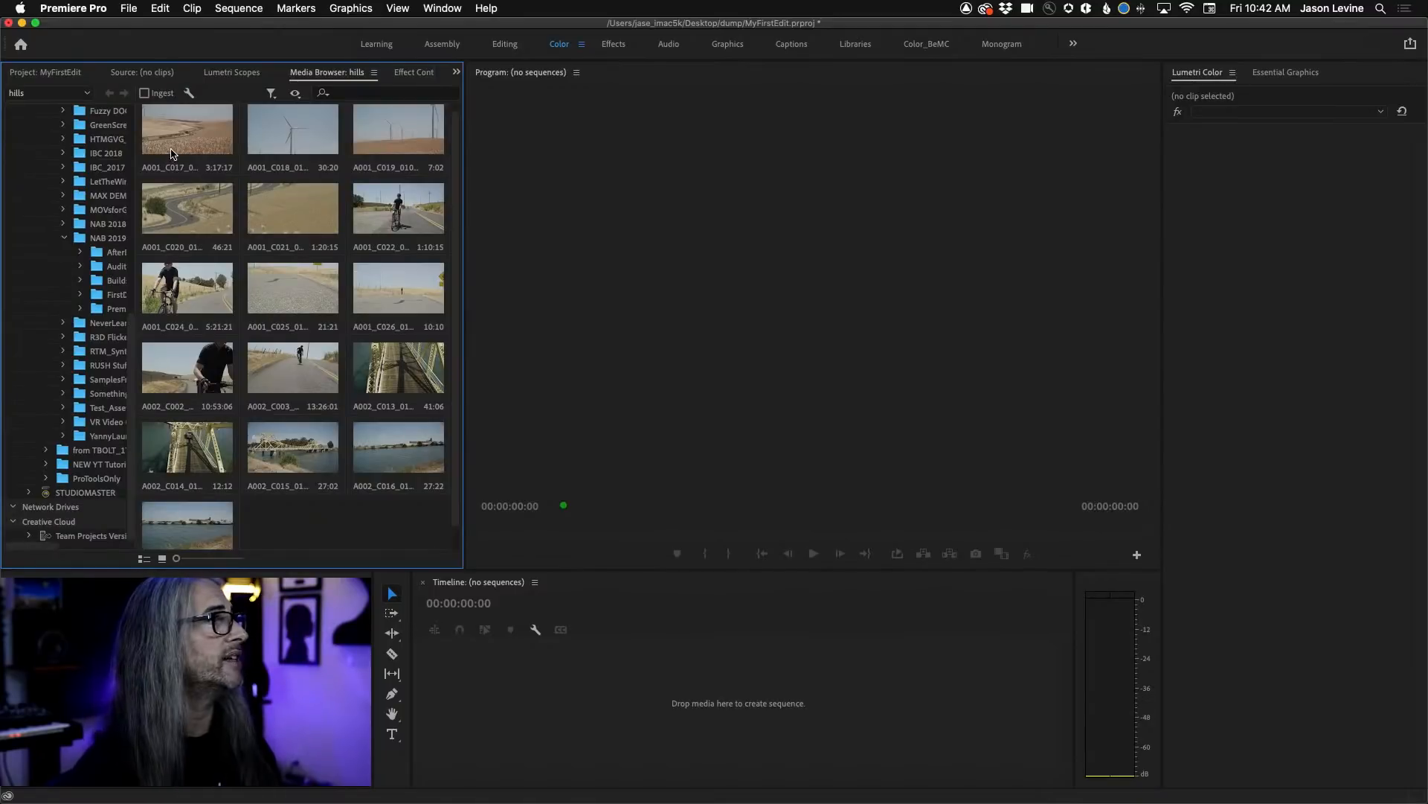
{"action": "left_click_drag", "start_coordinate": [176, 559], "coordinate": [191, 560]}
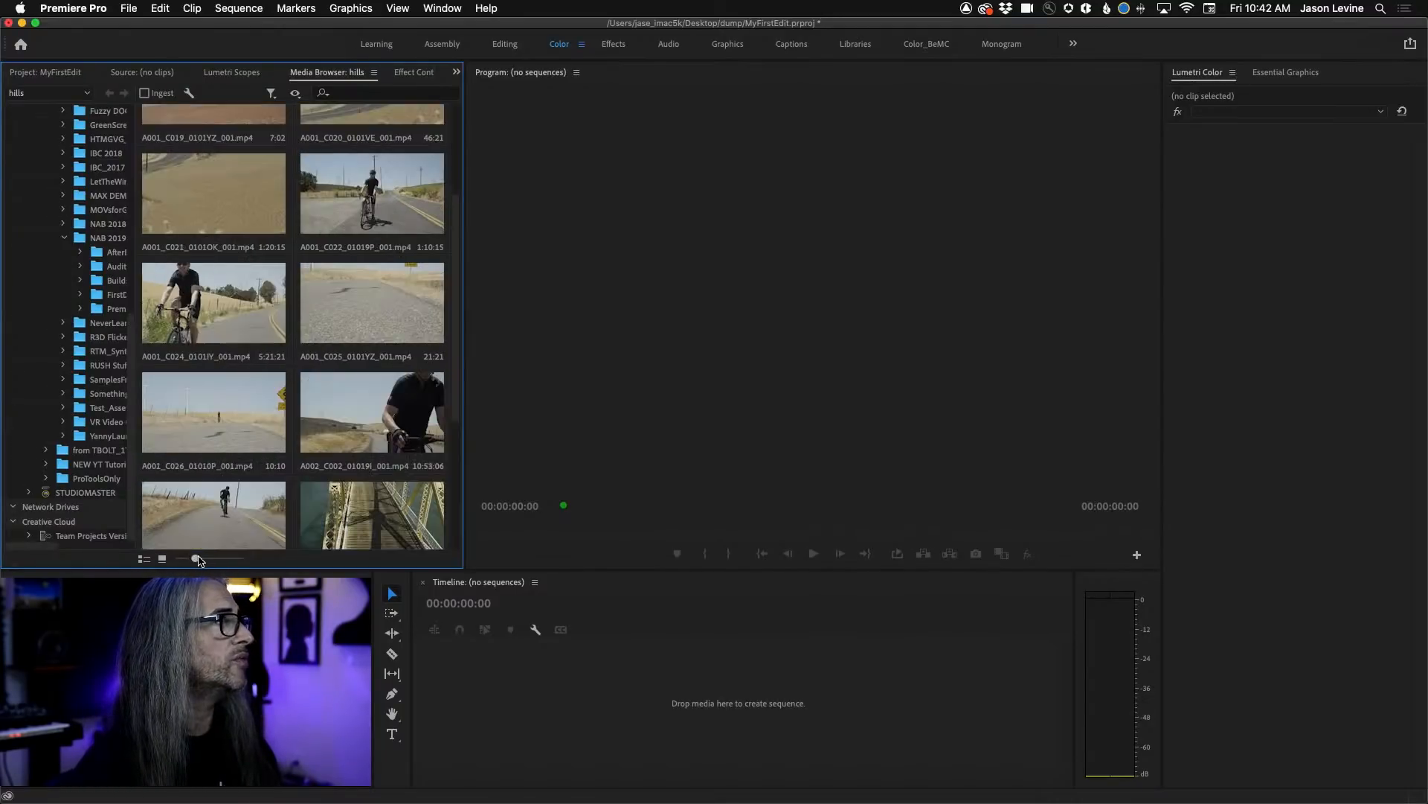
Import the clips A001_C026, A002_C002, A002_C013, A002_C014 and A002_C018 from the hills folder and briefly view the project's clips as icons.
{"action": "left_click_drag", "start_coordinate": [455, 369], "coordinate": [459, 334]}
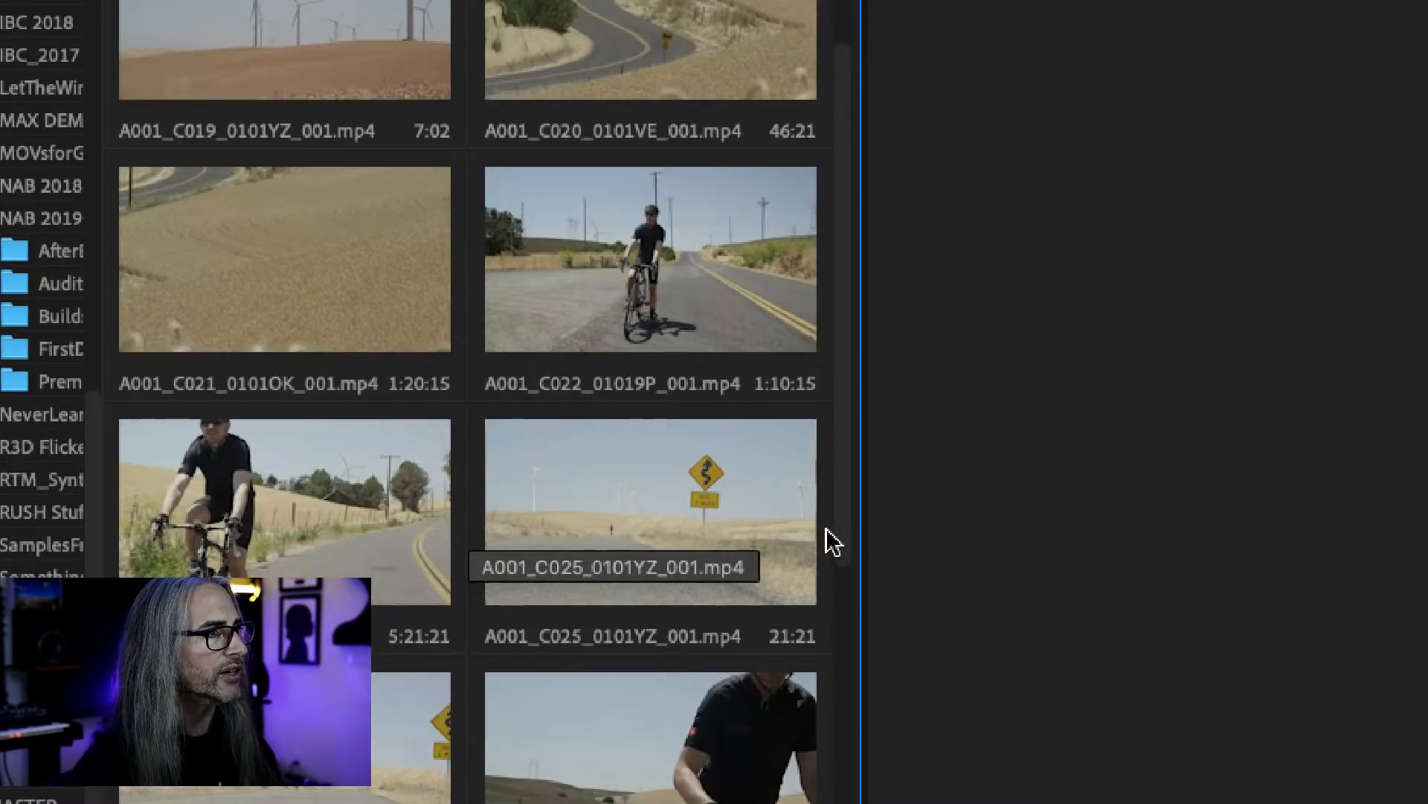
{"action": "left_click_drag", "start_coordinate": [837, 533], "coordinate": [848, 677]}
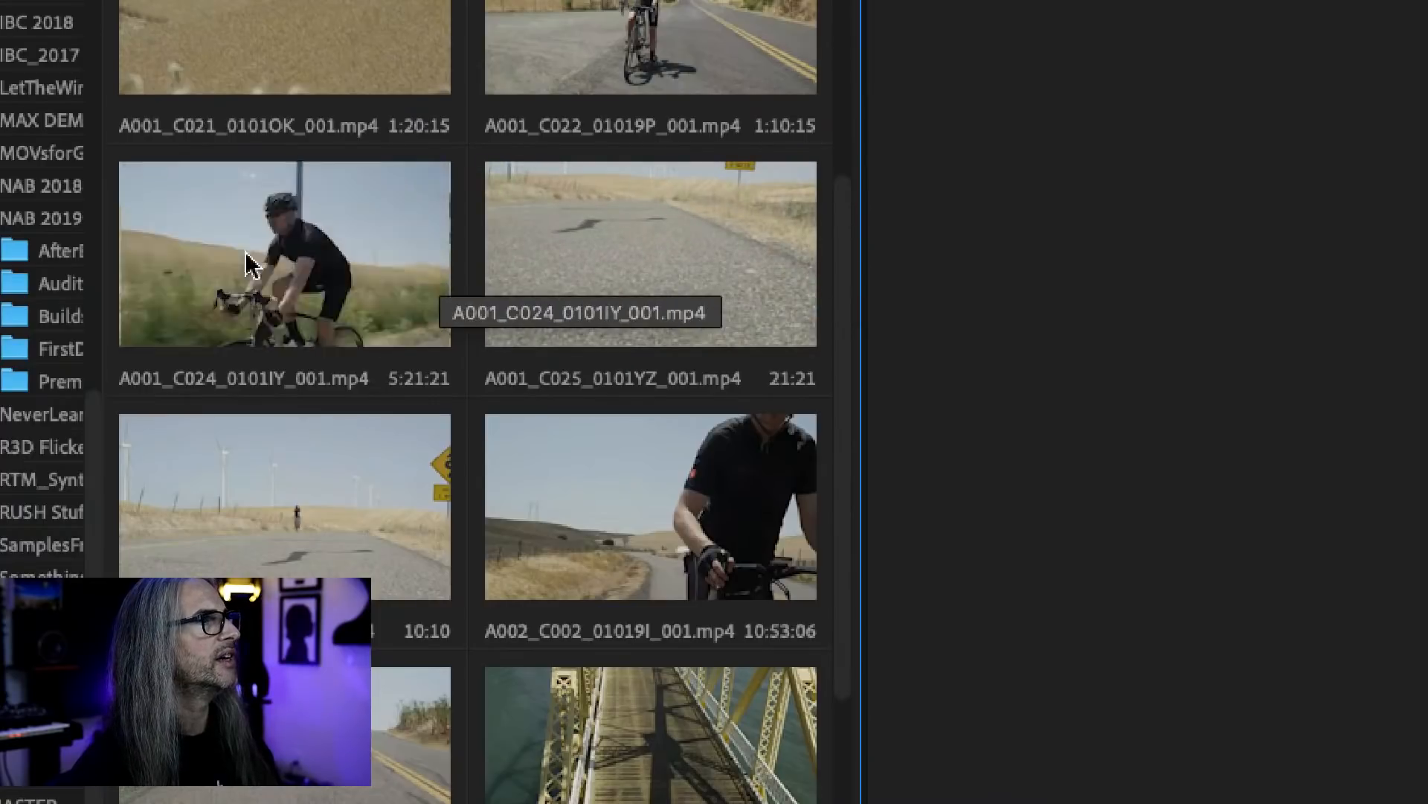
{"action": "left_click_drag", "start_coordinate": [848, 236], "coordinate": [839, 145]}
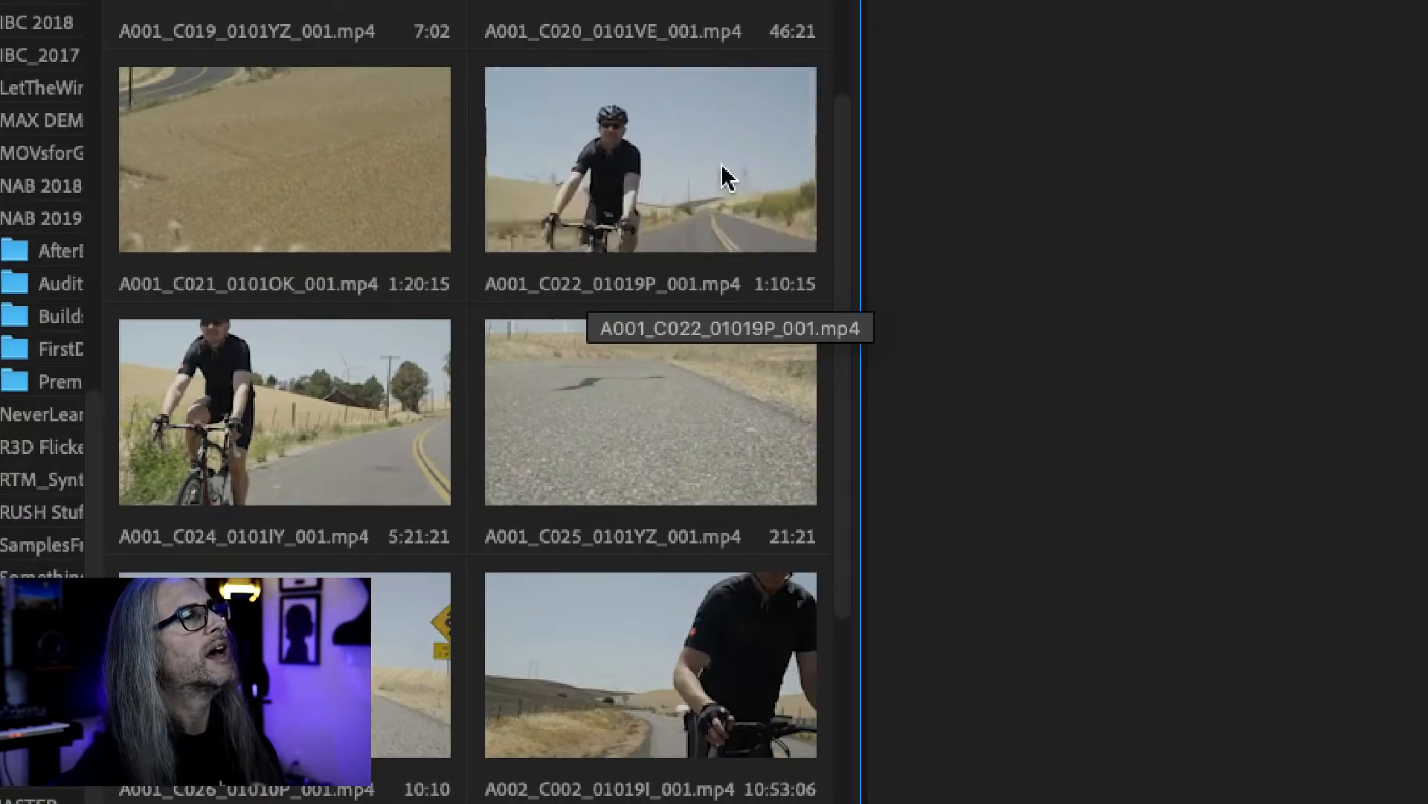
{"action": "scroll", "coordinate": [845, 330], "scroll_direction": "down", "scroll_amount": 1}
{"action": "scroll", "coordinate": [845, 330], "scroll_direction": "down", "scroll_amount": 5}
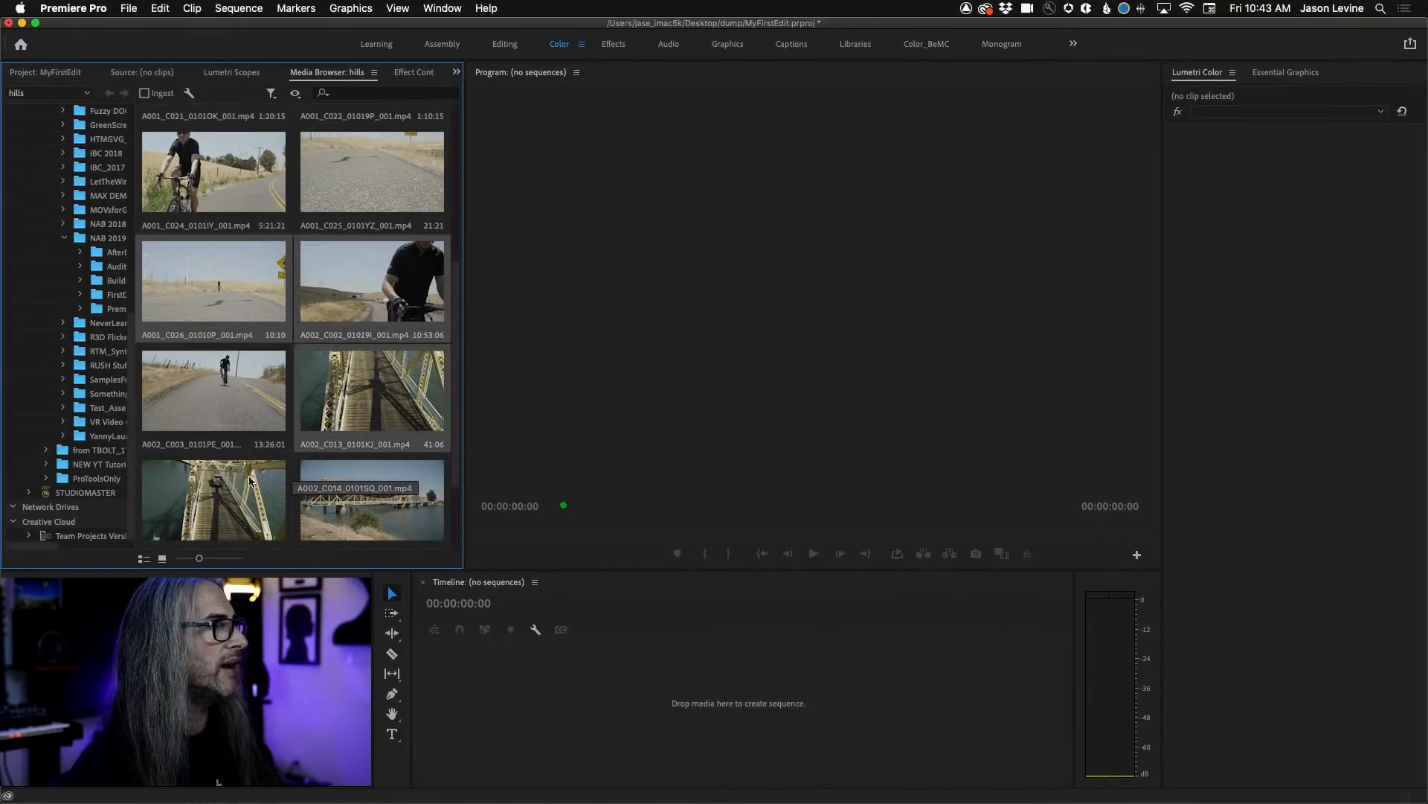
{"action": "scroll", "coordinate": [457, 399], "scroll_direction": "down", "scroll_amount": 3}
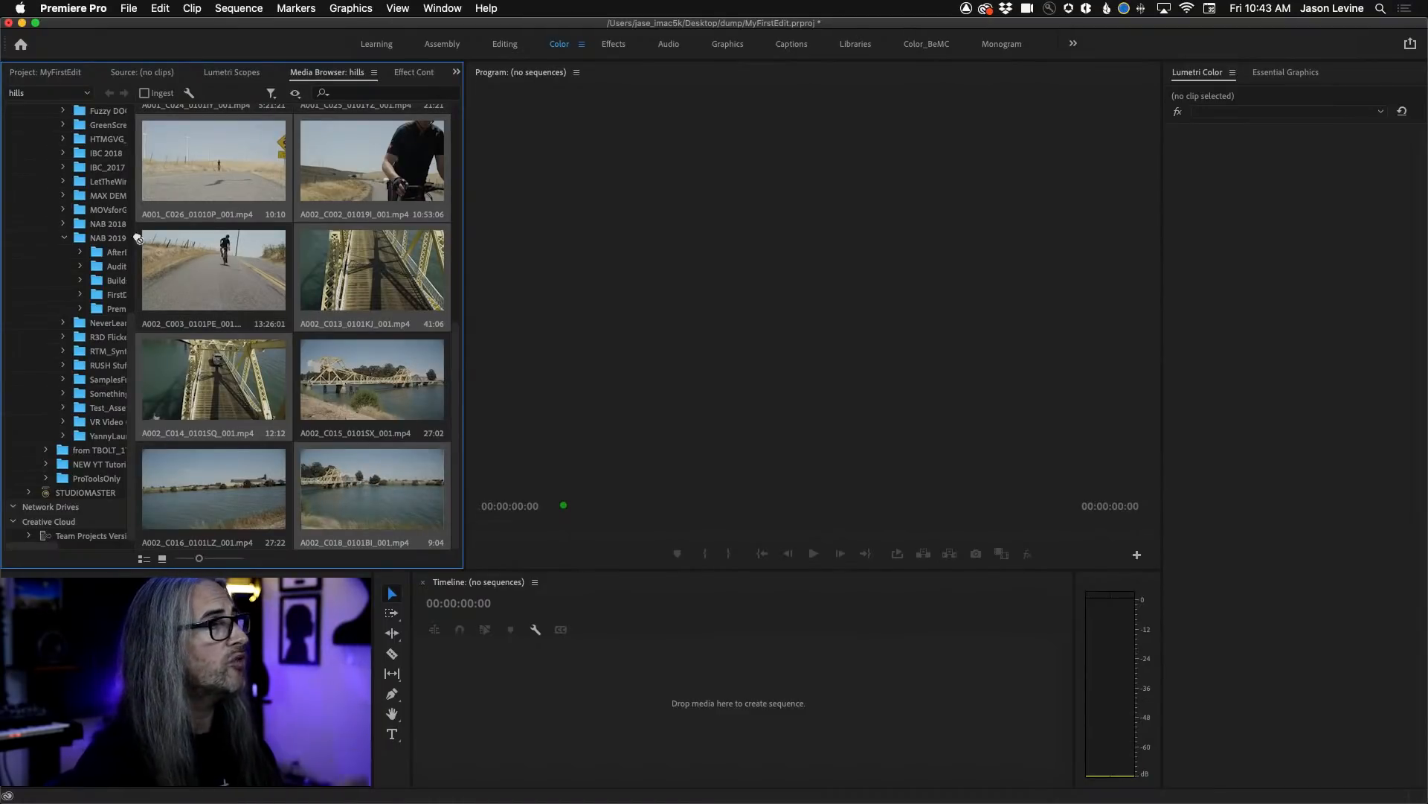
{"action": "left_click", "coordinate": [52, 73]}
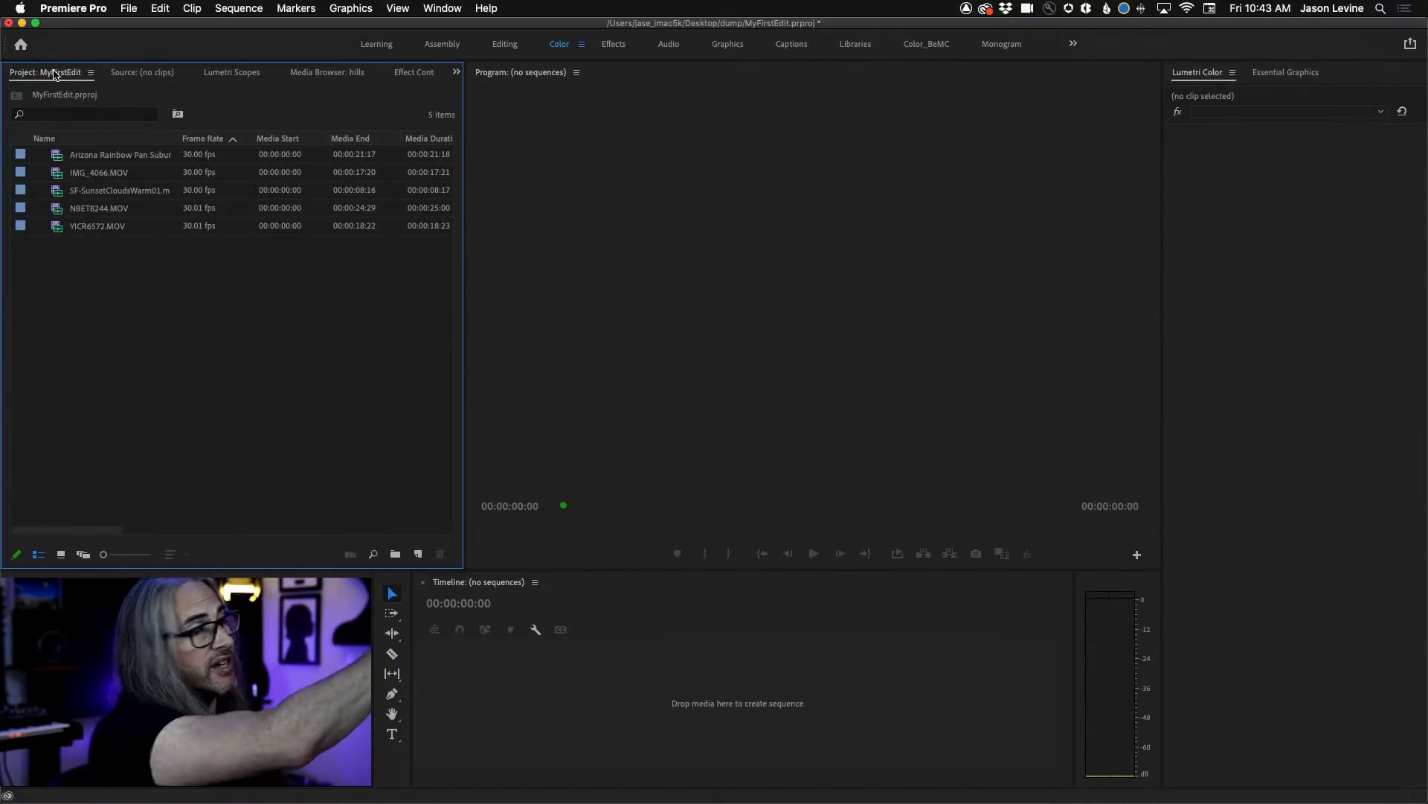
{"action": "left_click_drag", "start_coordinate": [114, 354], "coordinate": [114, 354]}
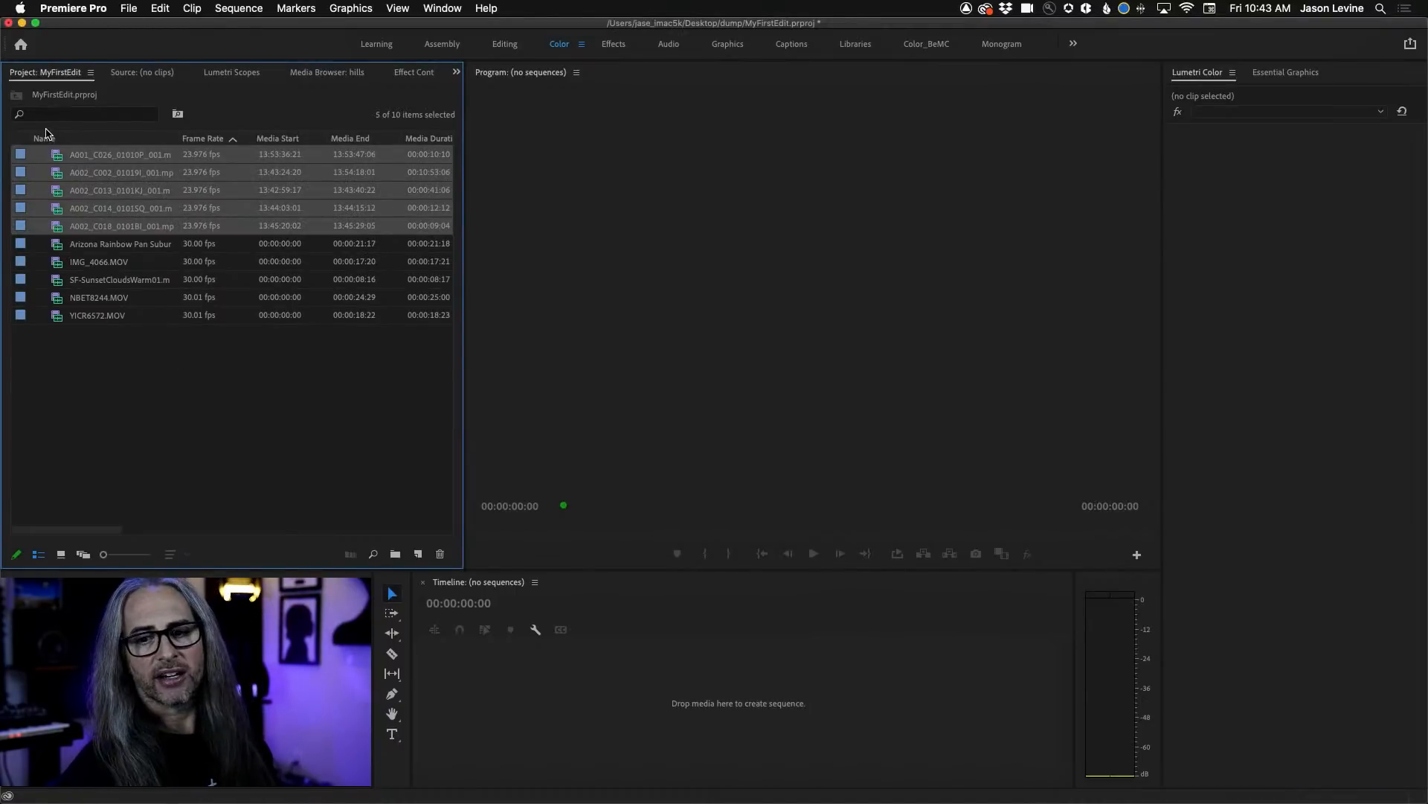
{"action": "left_click", "coordinate": [61, 555]}
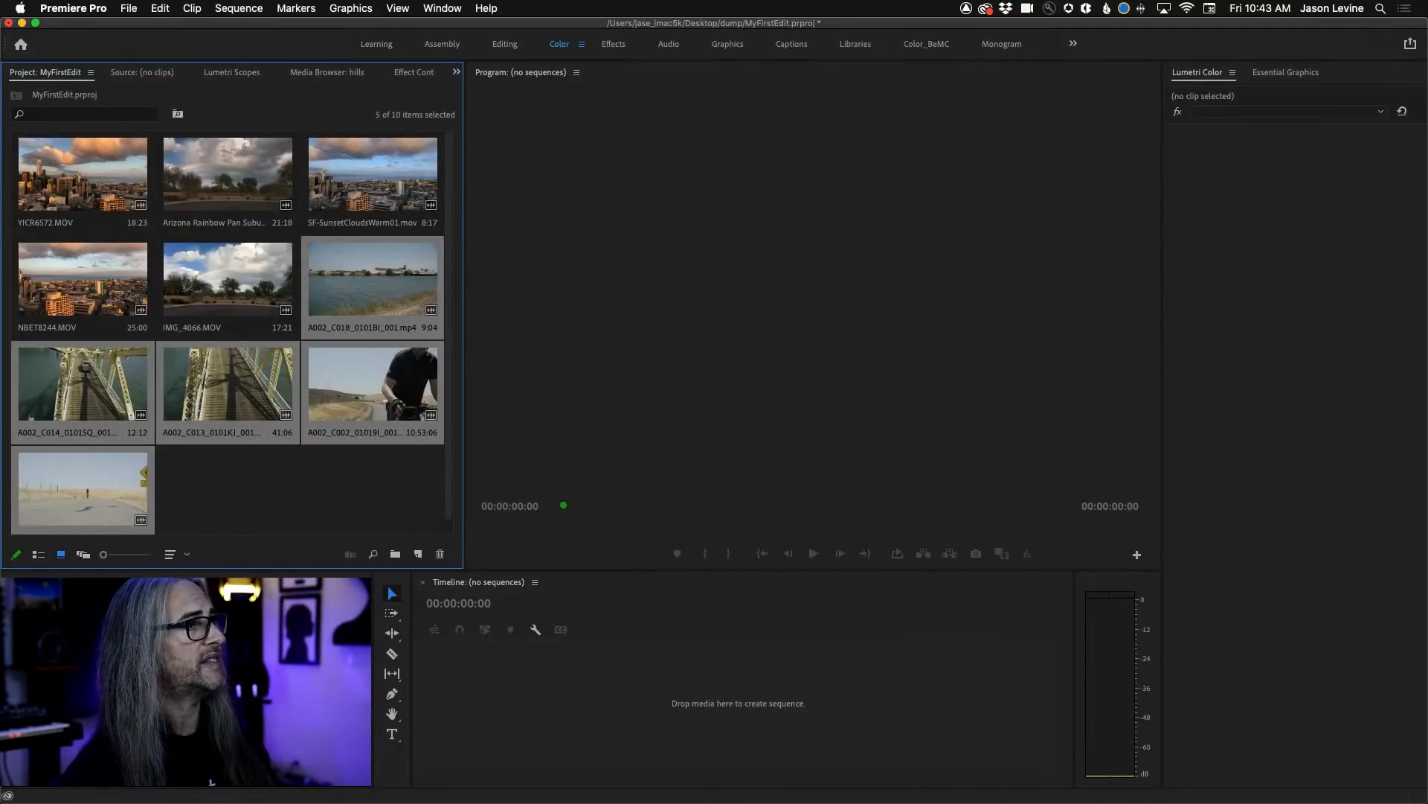
{"action": "left_click", "coordinate": [38, 555]}
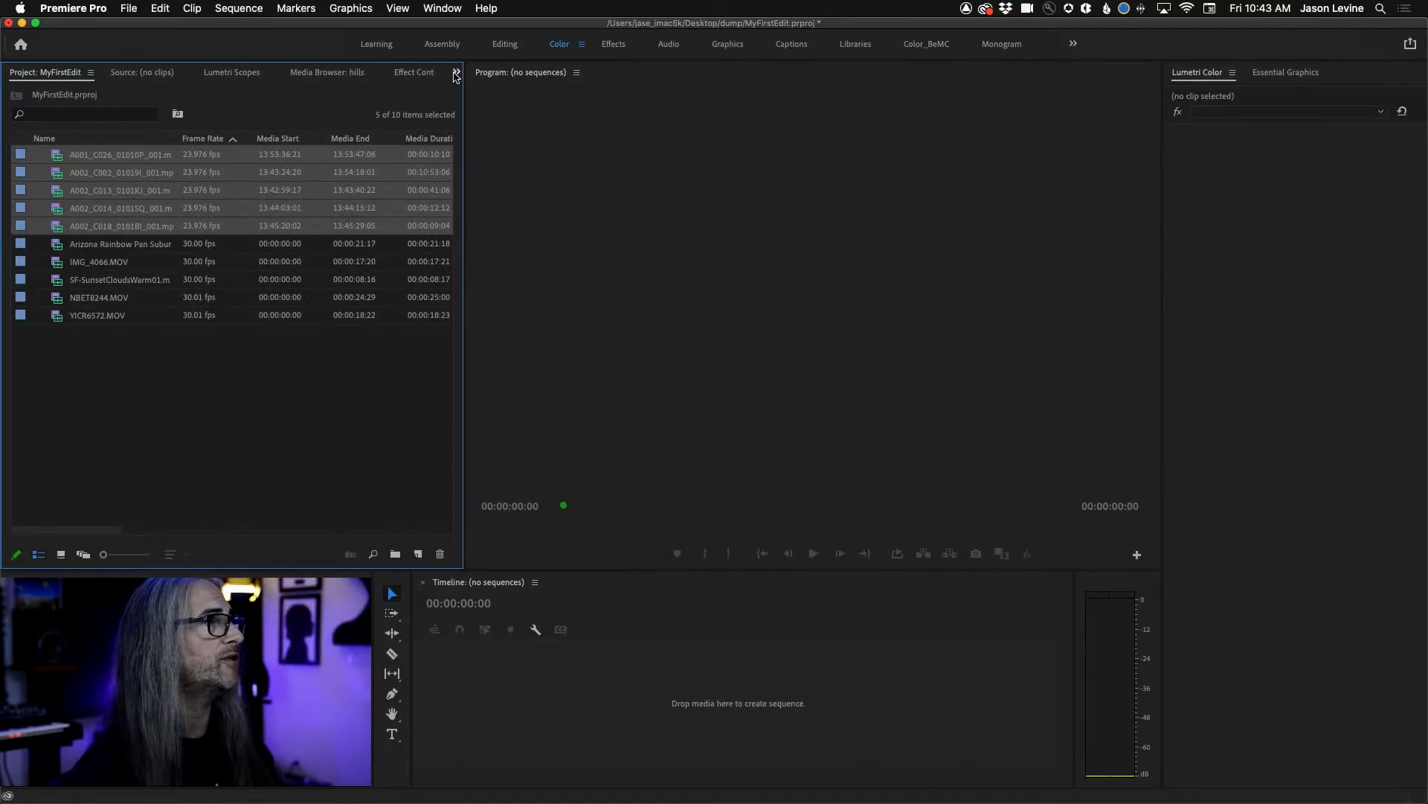
Review the options of the hills Media Browser, including the one for creating another Media Browser.
{"action": "left_click", "coordinate": [343, 73]}
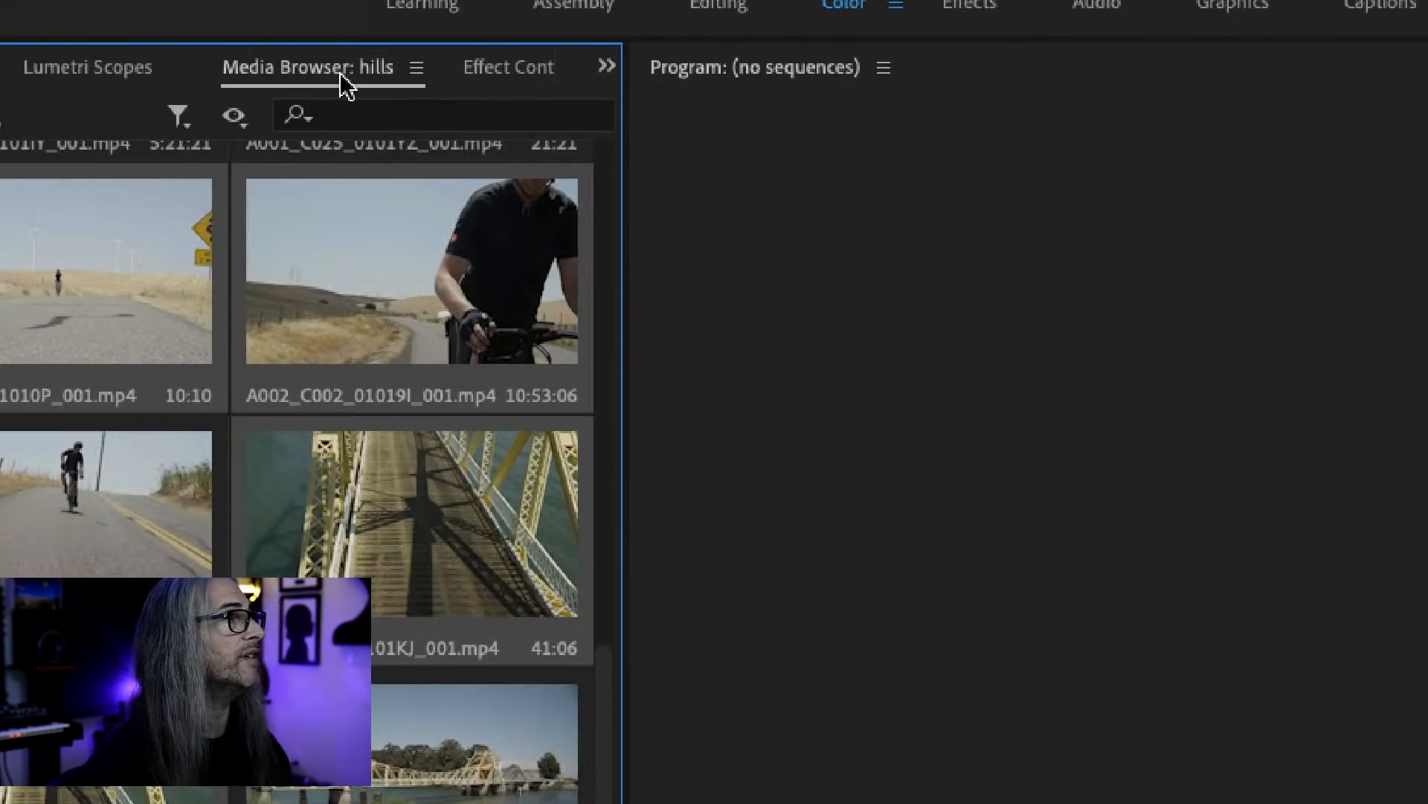
{"action": "left_click", "coordinate": [416, 69]}
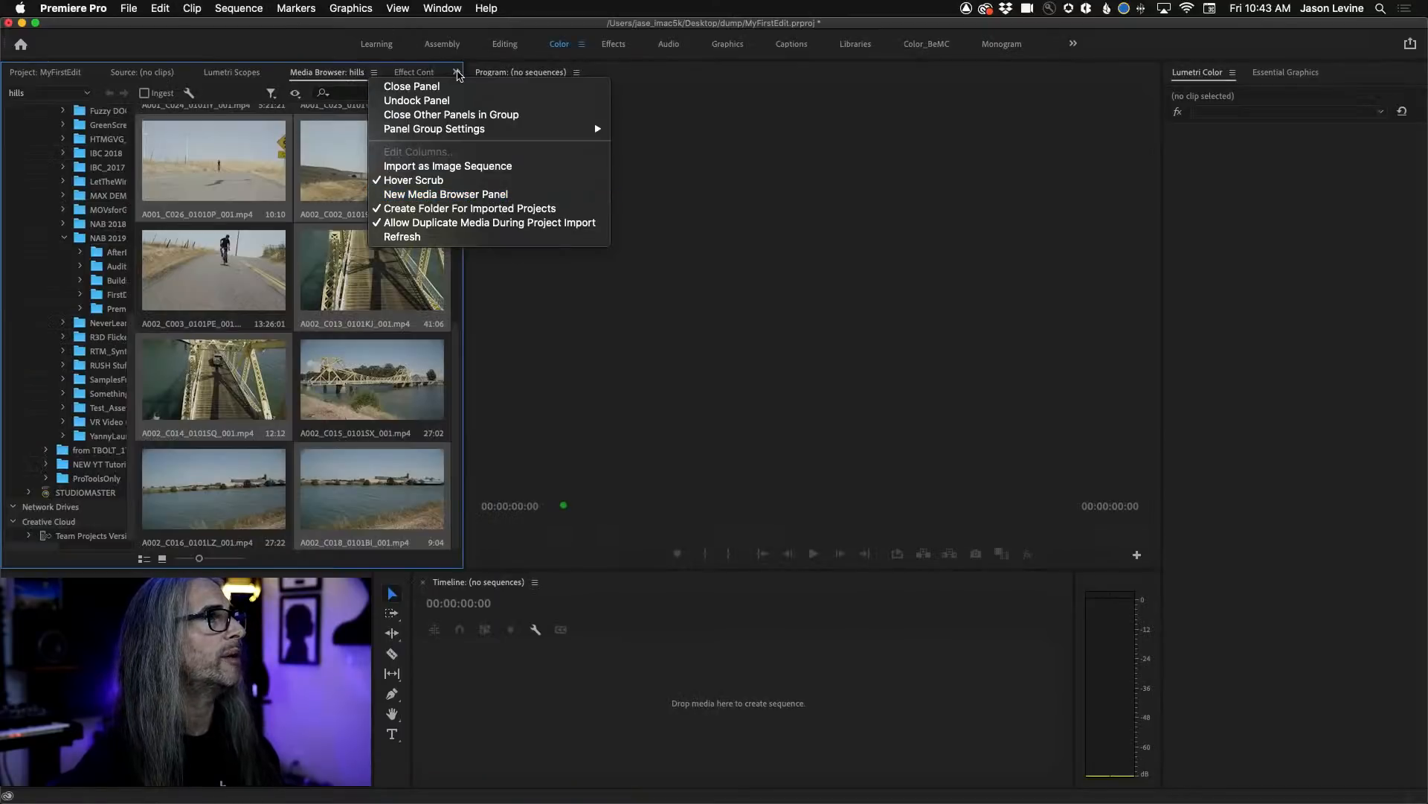
{"action": "left_click", "coordinate": [457, 72]}
{"action": "left_click", "coordinate": [457, 72]}
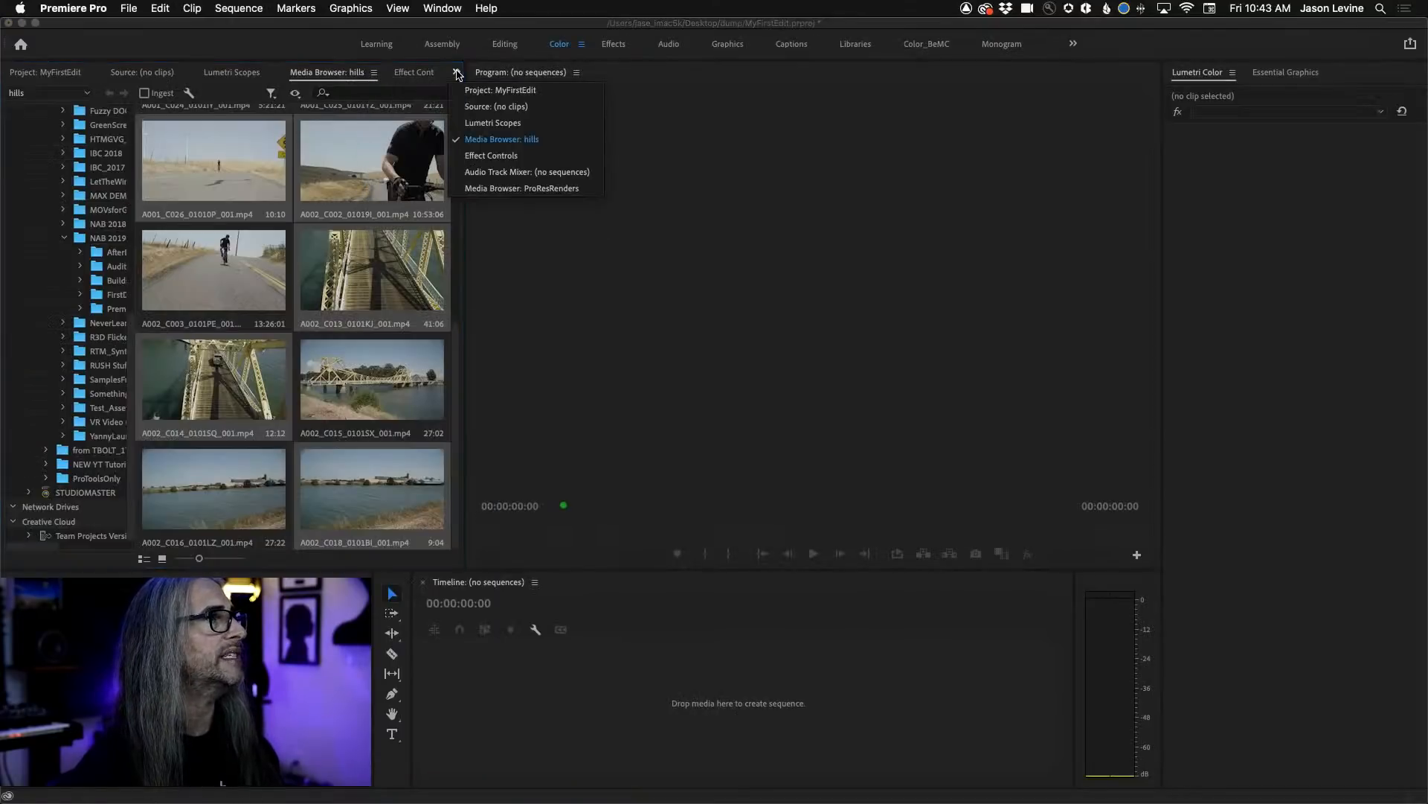
Open the second Media Browser, ProResRenders, and compare its contents with the hills Media Browser.
{"action": "left_click", "coordinate": [495, 189]}
{"action": "left_click_drag", "start_coordinate": [353, 80], "coordinate": [104, 74]}
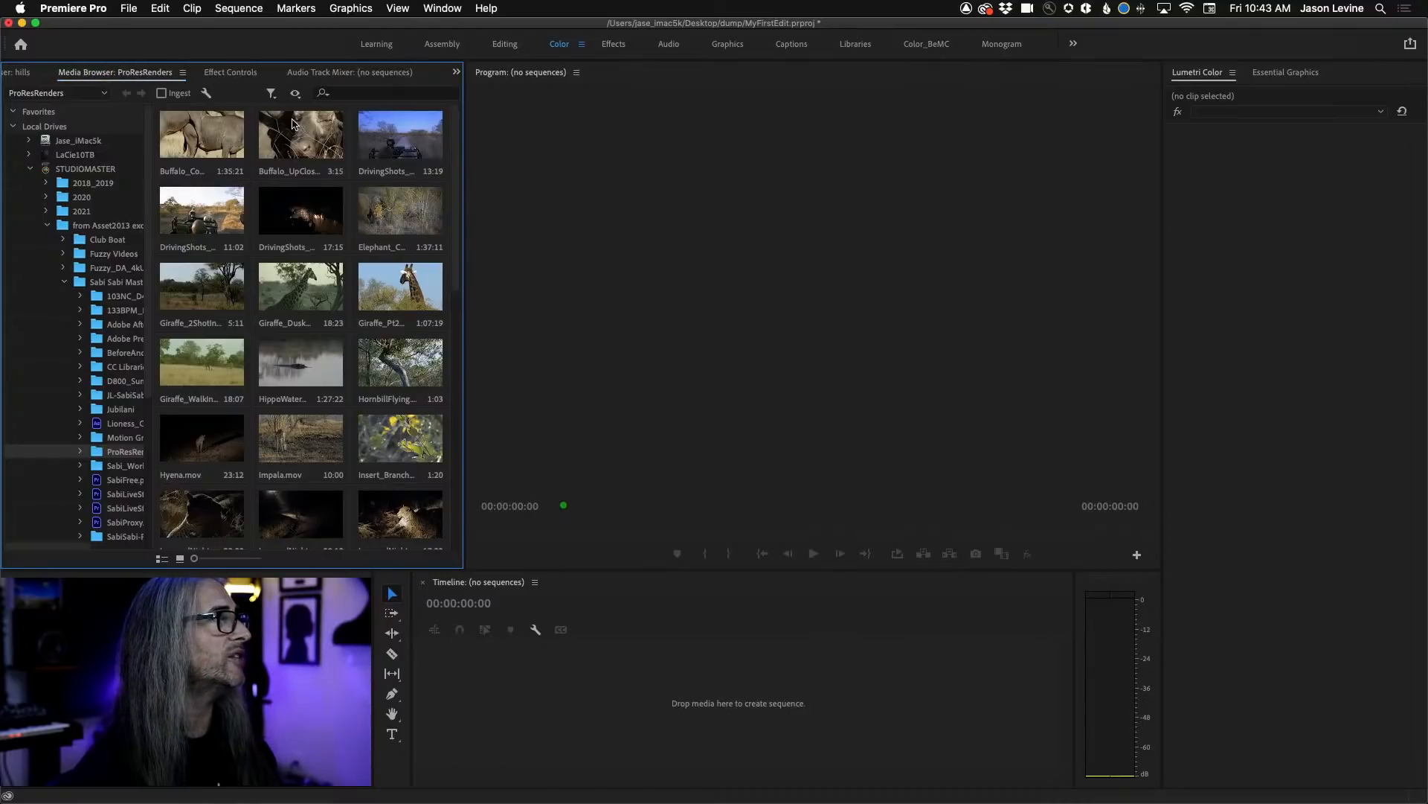
{"action": "left_click", "coordinate": [18, 75]}
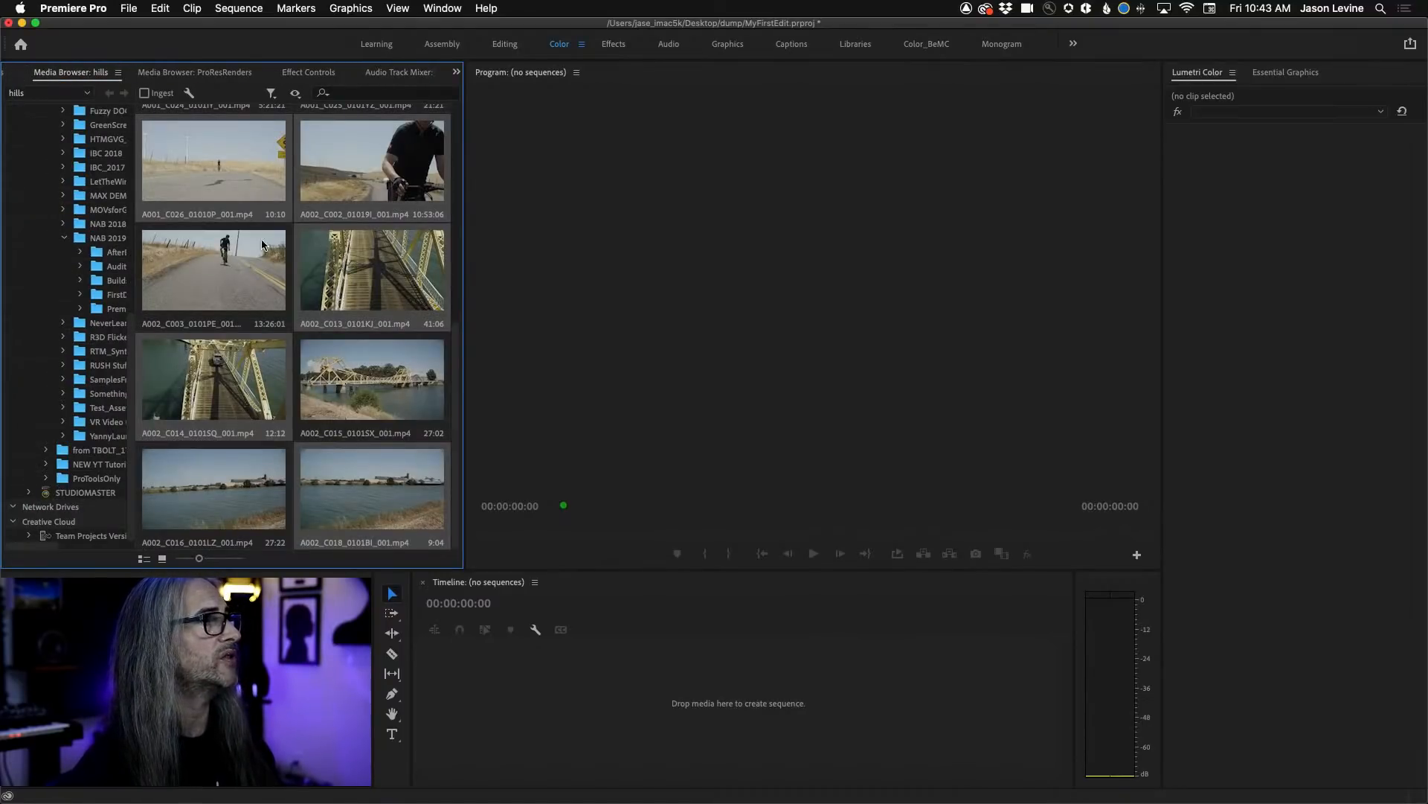
{"action": "left_click", "coordinate": [195, 72]}
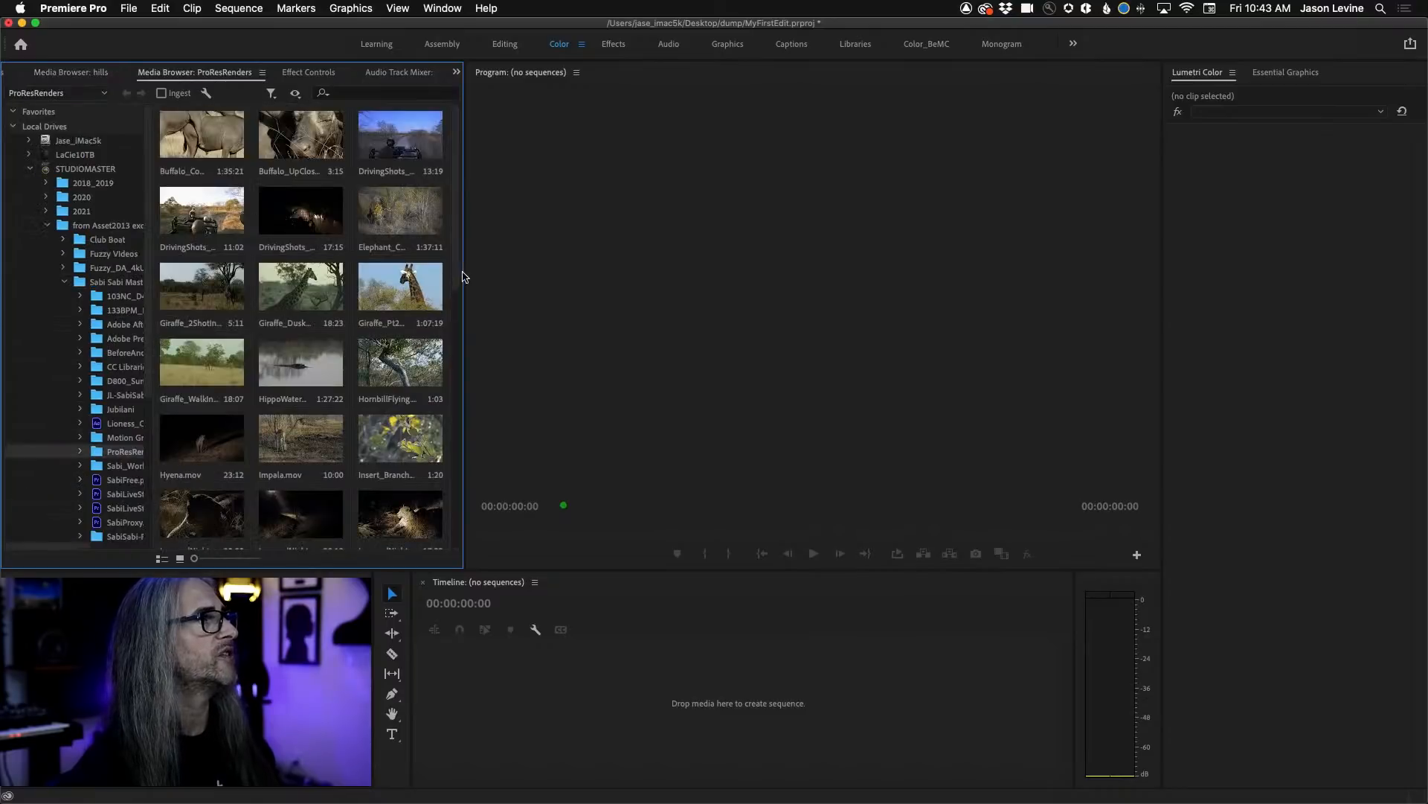
{"action": "left_click_drag", "start_coordinate": [456, 271], "coordinate": [455, 471]}
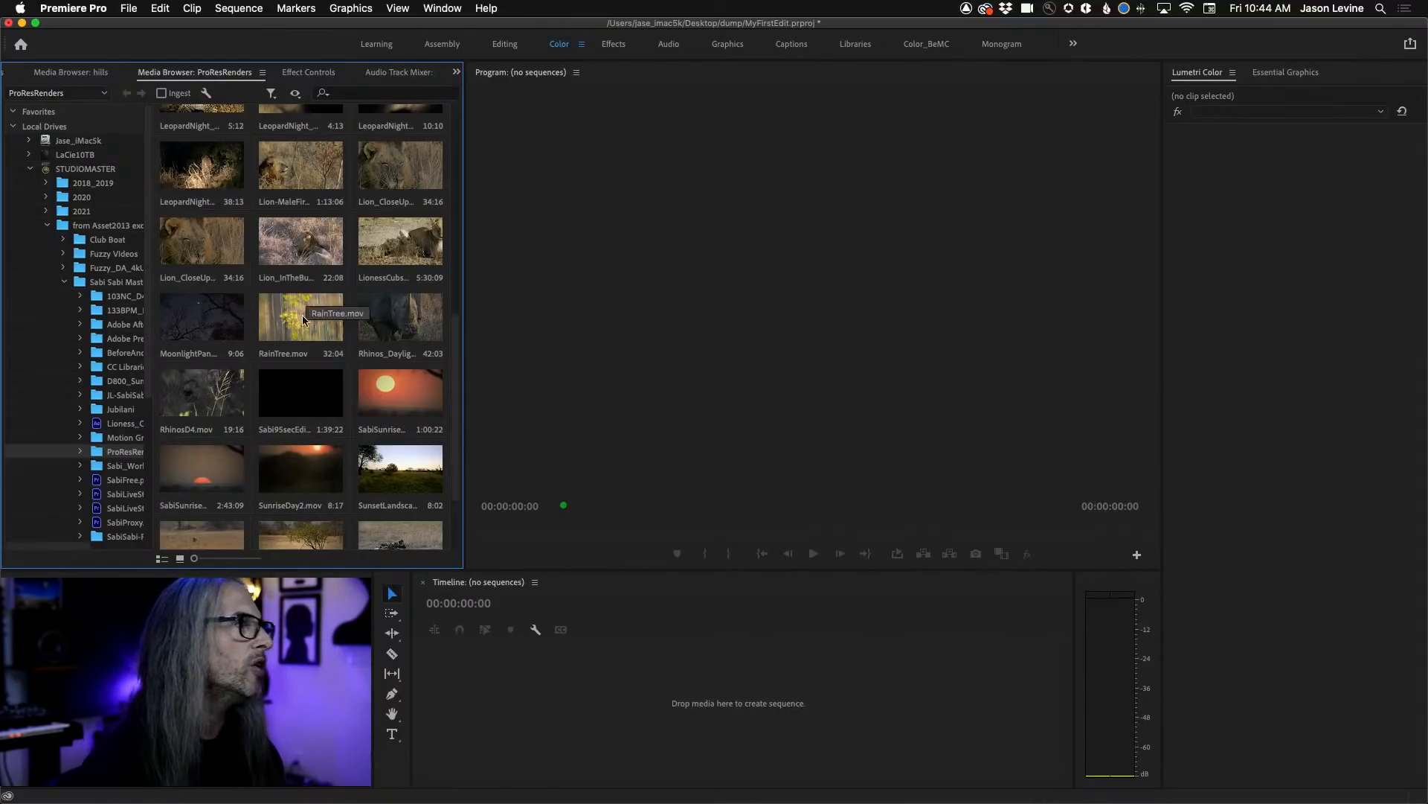
{"action": "left_click", "coordinate": [398, 400]}
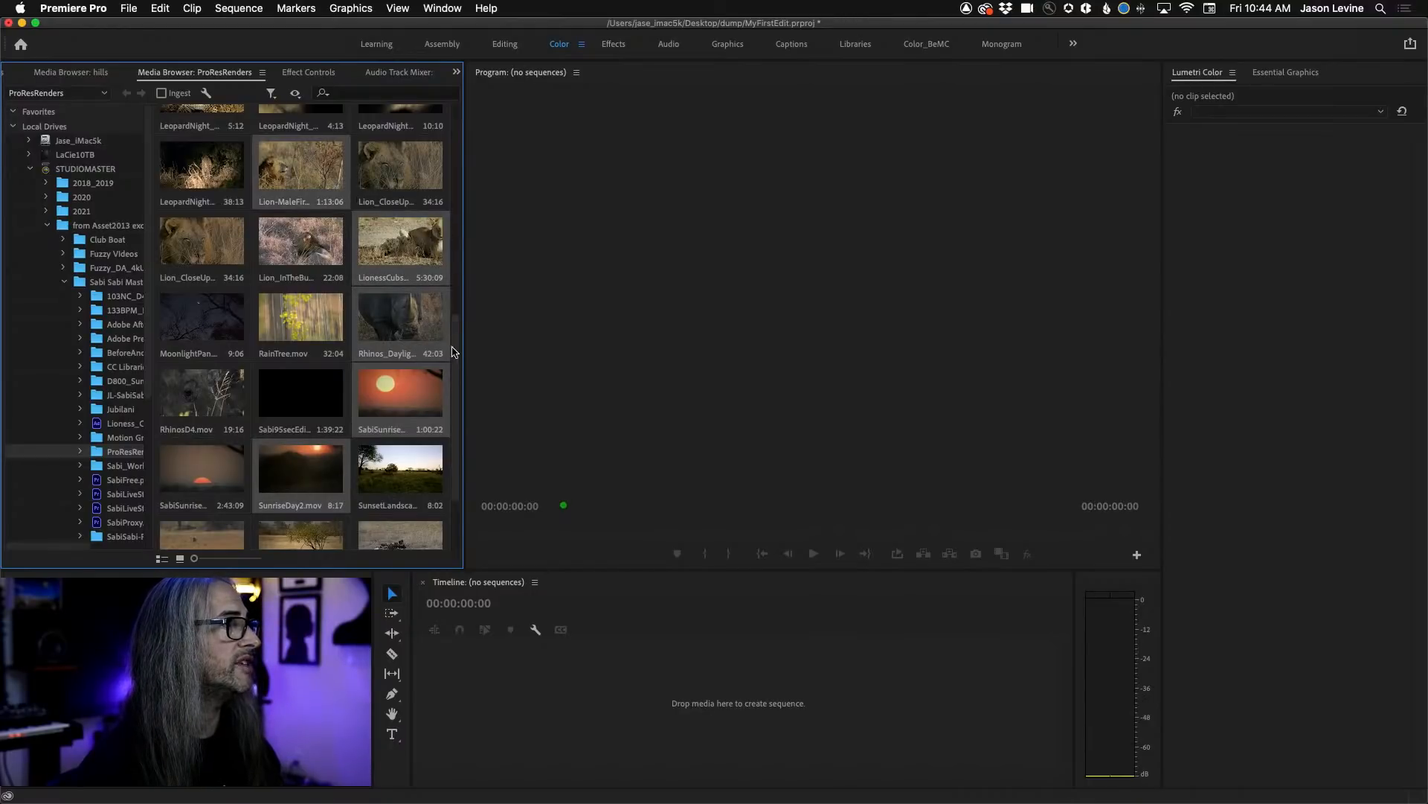
{"action": "left_click_drag", "start_coordinate": [455, 317], "coordinate": [459, 177]}
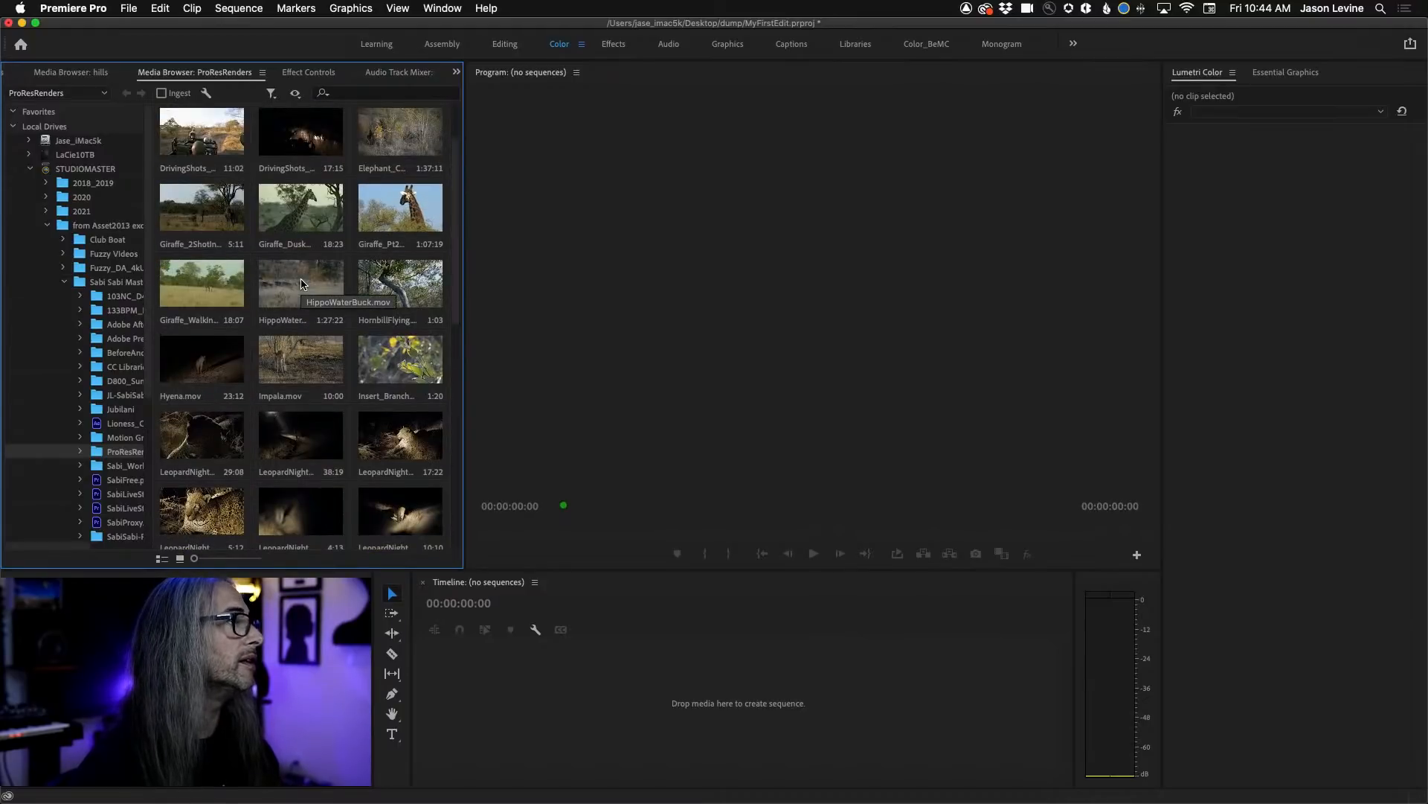
{"action": "left_click", "coordinate": [276, 296]}
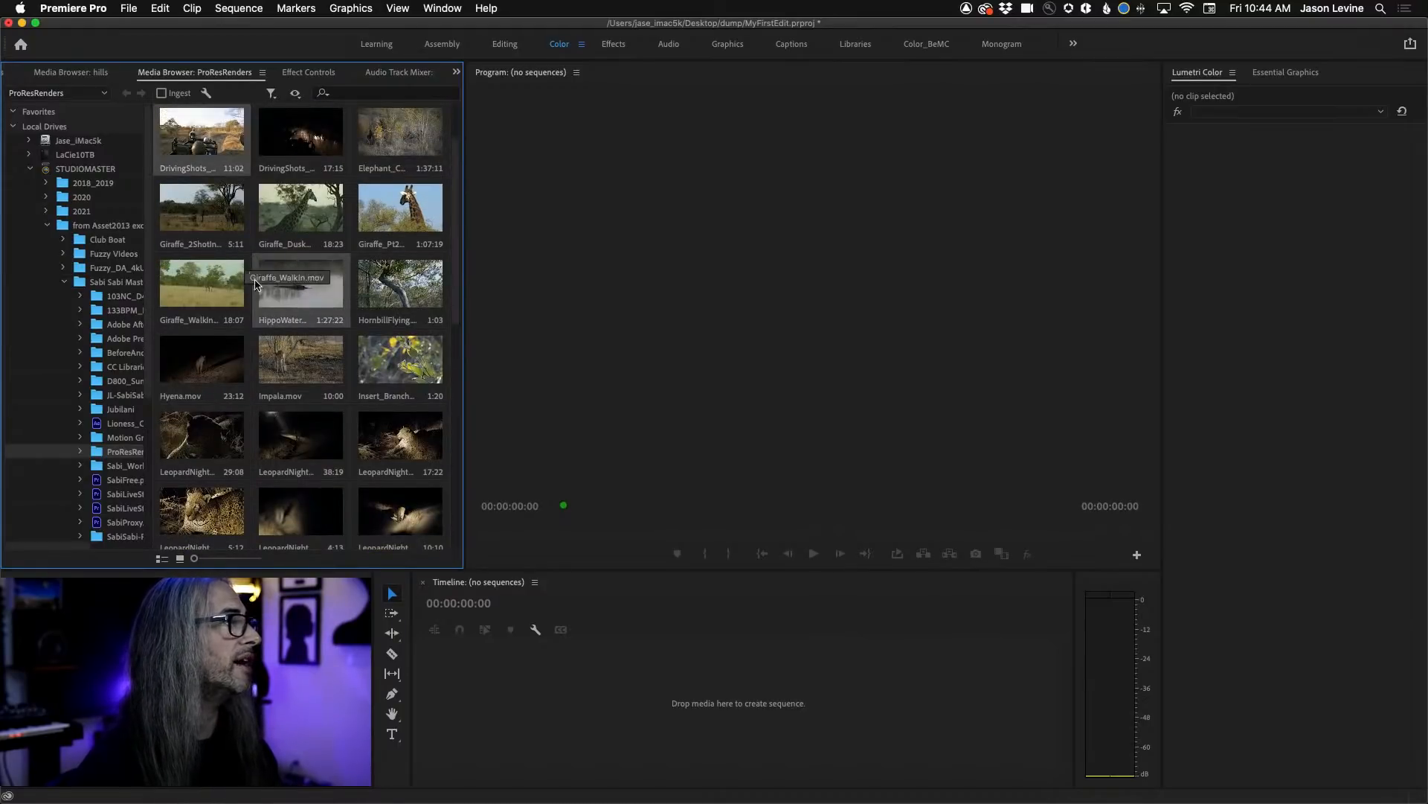
Import the Giraffe_Pt2Day_Comp.mov clip from the ProResRenders folder and return to the project's clip list.
{"action": "left_click", "coordinate": [405, 216]}
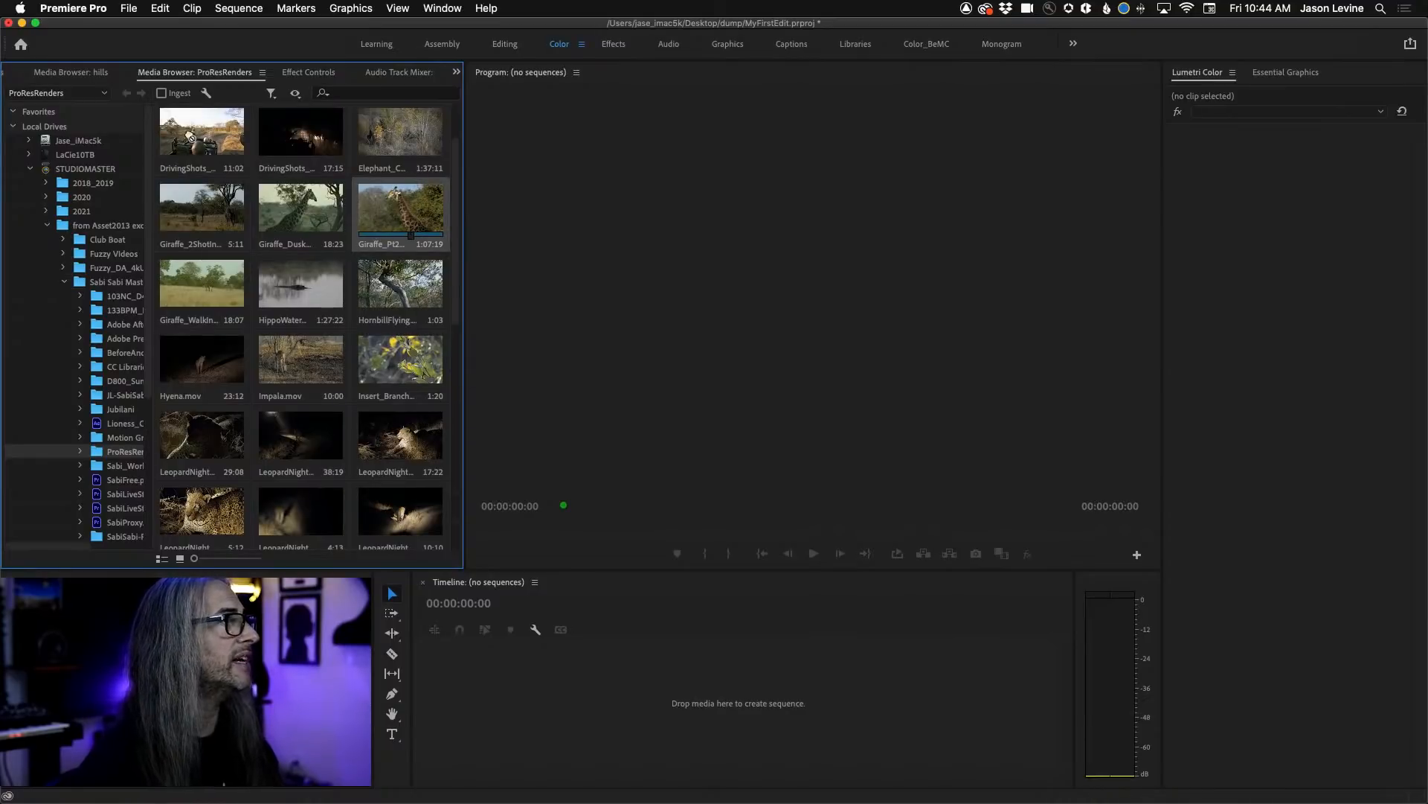
{"action": "left_click", "coordinate": [40, 76]}
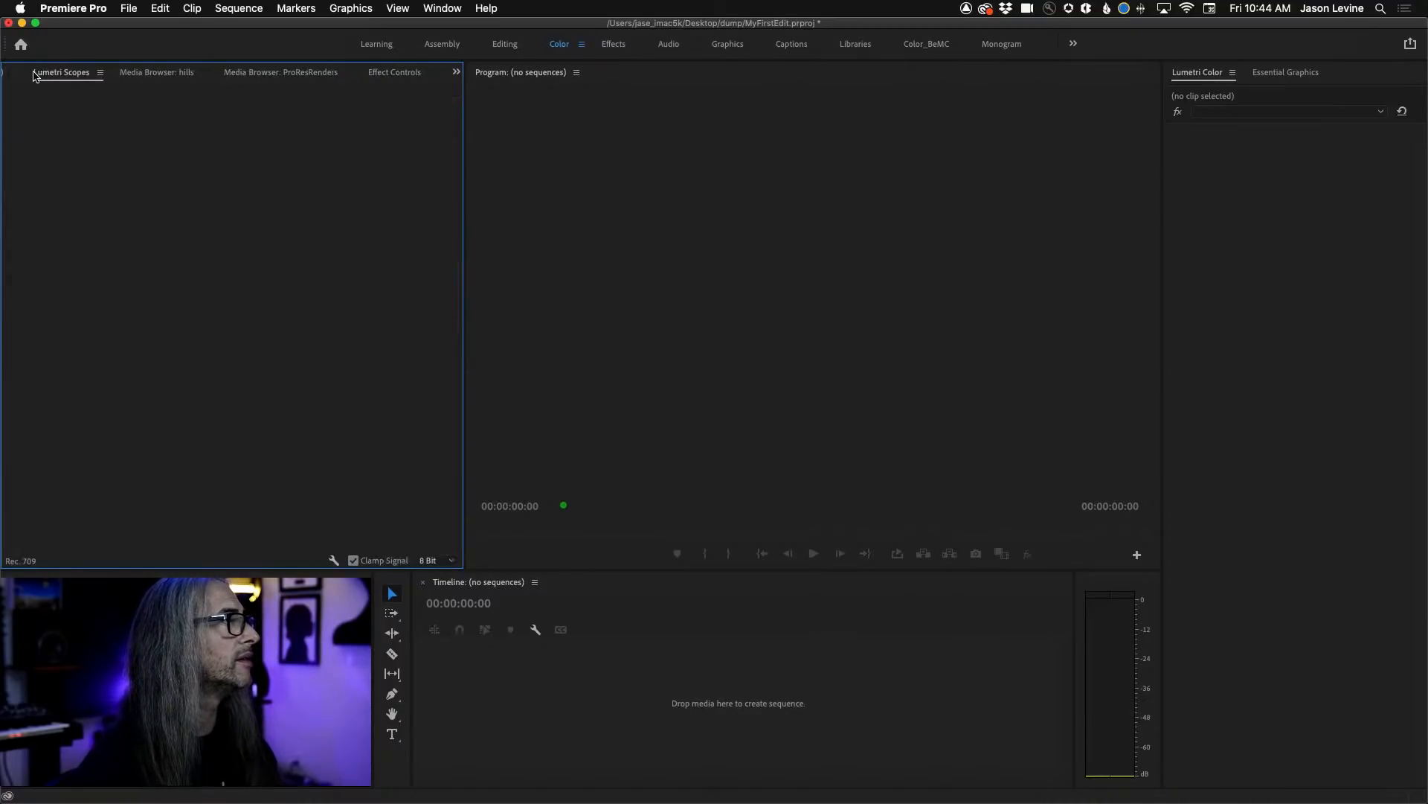
{"action": "key", "text": "shift+2"}
{"action": "key", "text": "shift+1"}
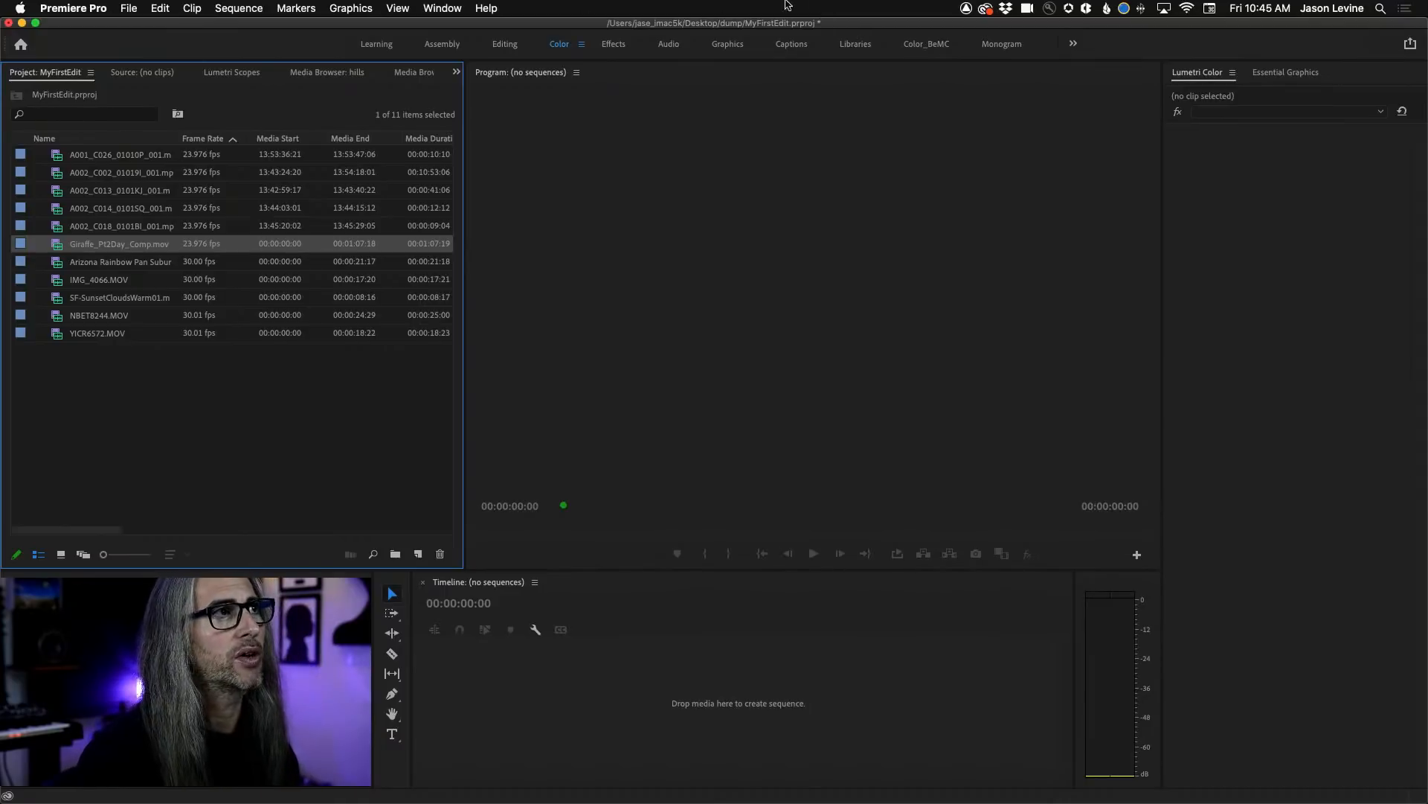
Switch to Creative Cloud, review the available beta apps, return to the list of all apps and leave Creative Cloud.
{"action": "left_click", "coordinate": [988, 9]}
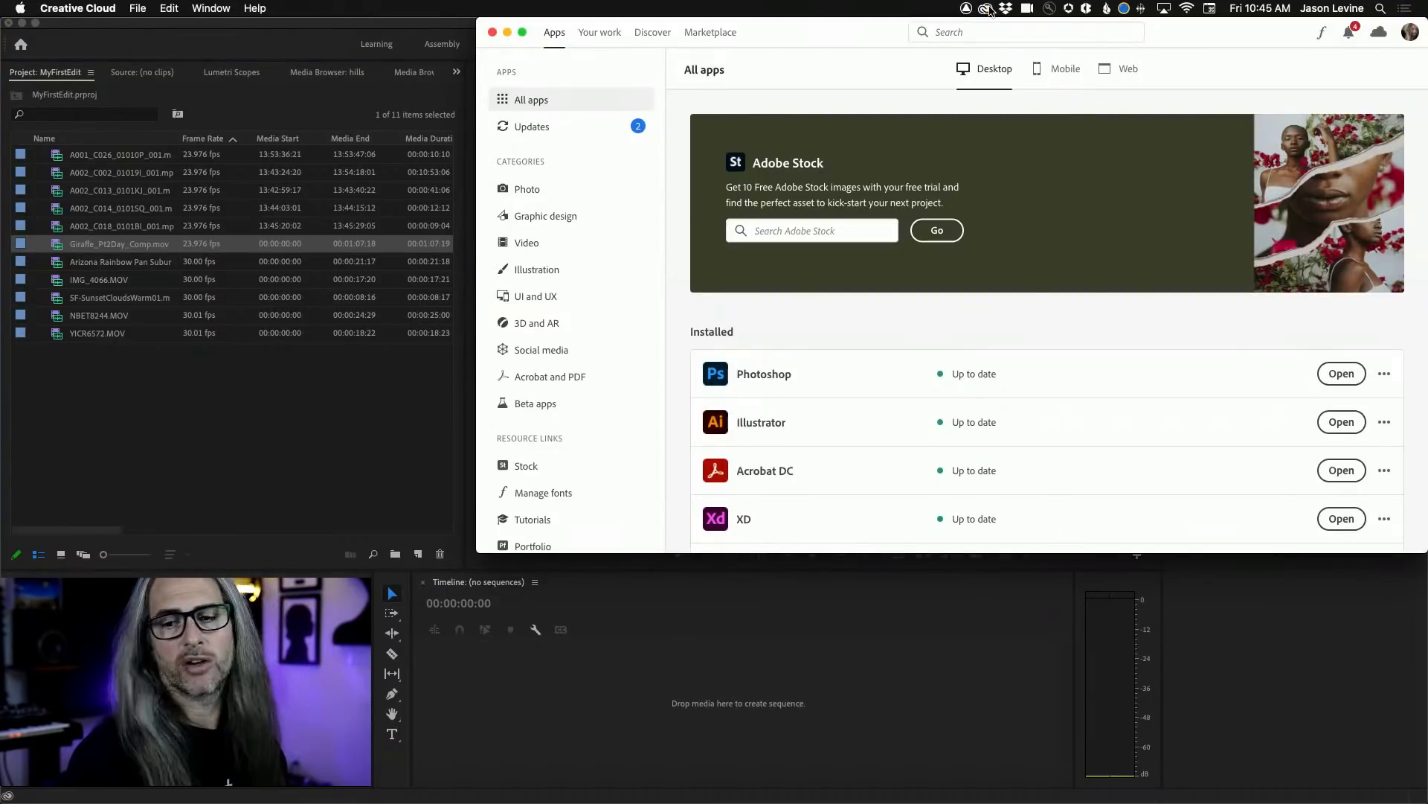
{"action": "left_click", "coordinate": [557, 404]}
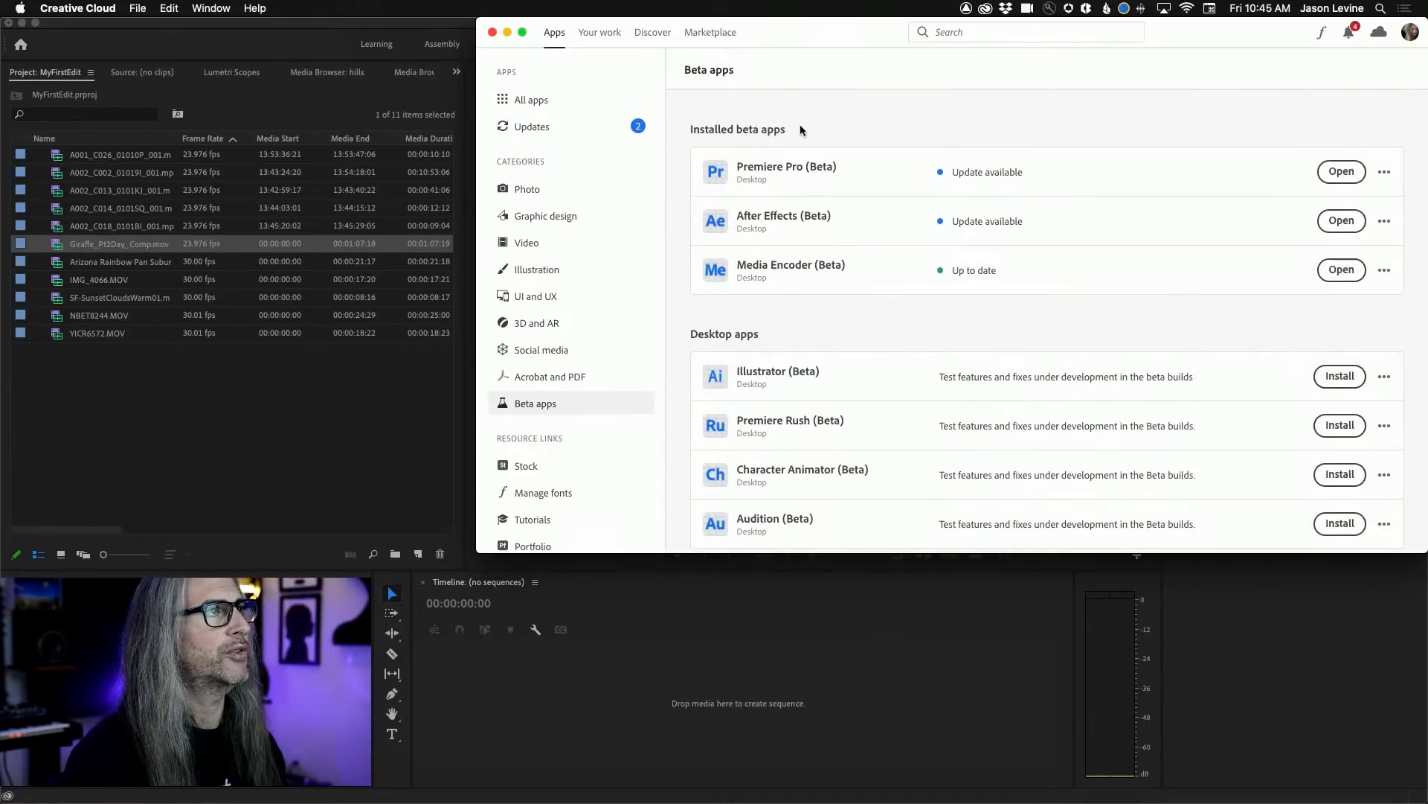
{"action": "left_click", "coordinate": [534, 100]}
{"action": "left_click", "coordinate": [509, 31]}
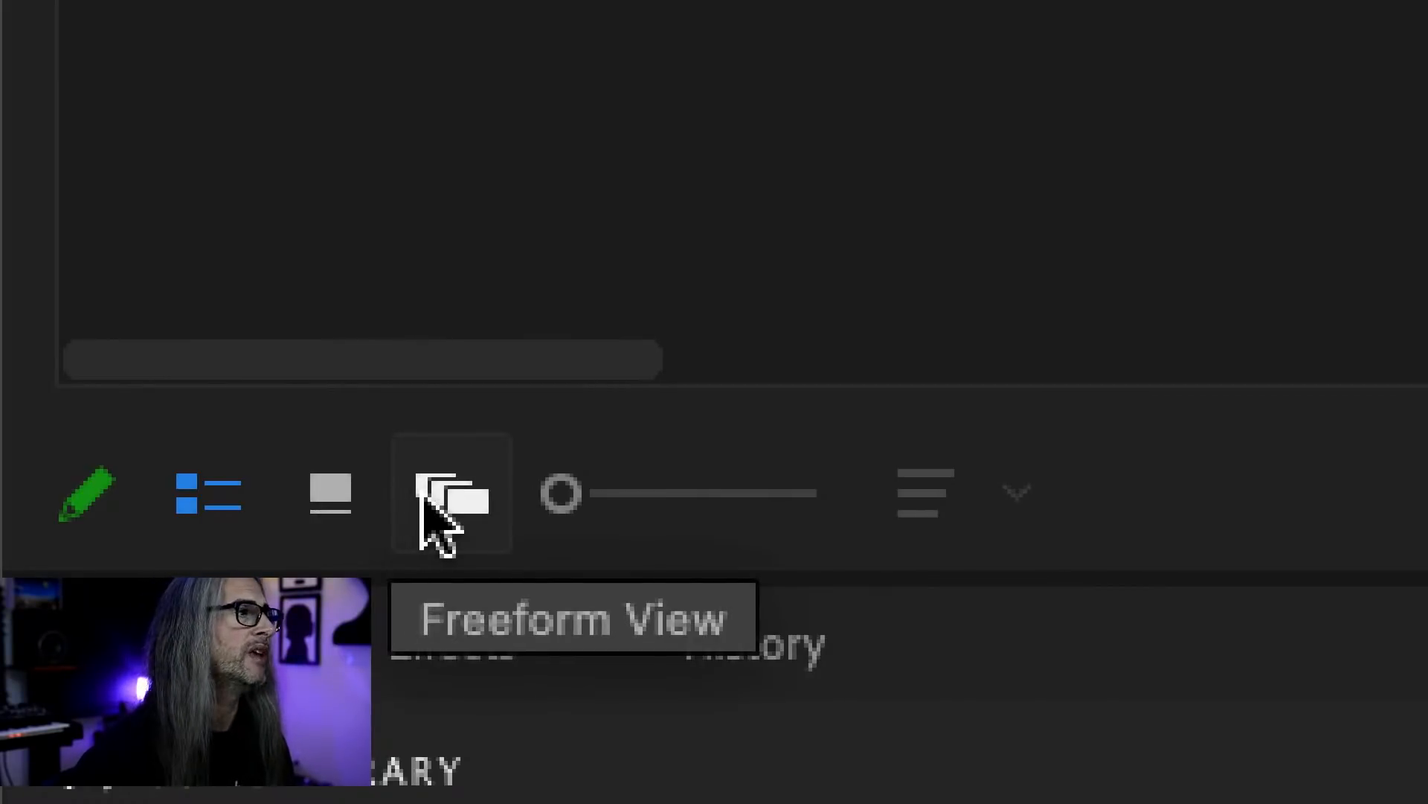
Show the MyFirstEdit project's clips as icons.
{"action": "left_click", "coordinate": [327, 517]}
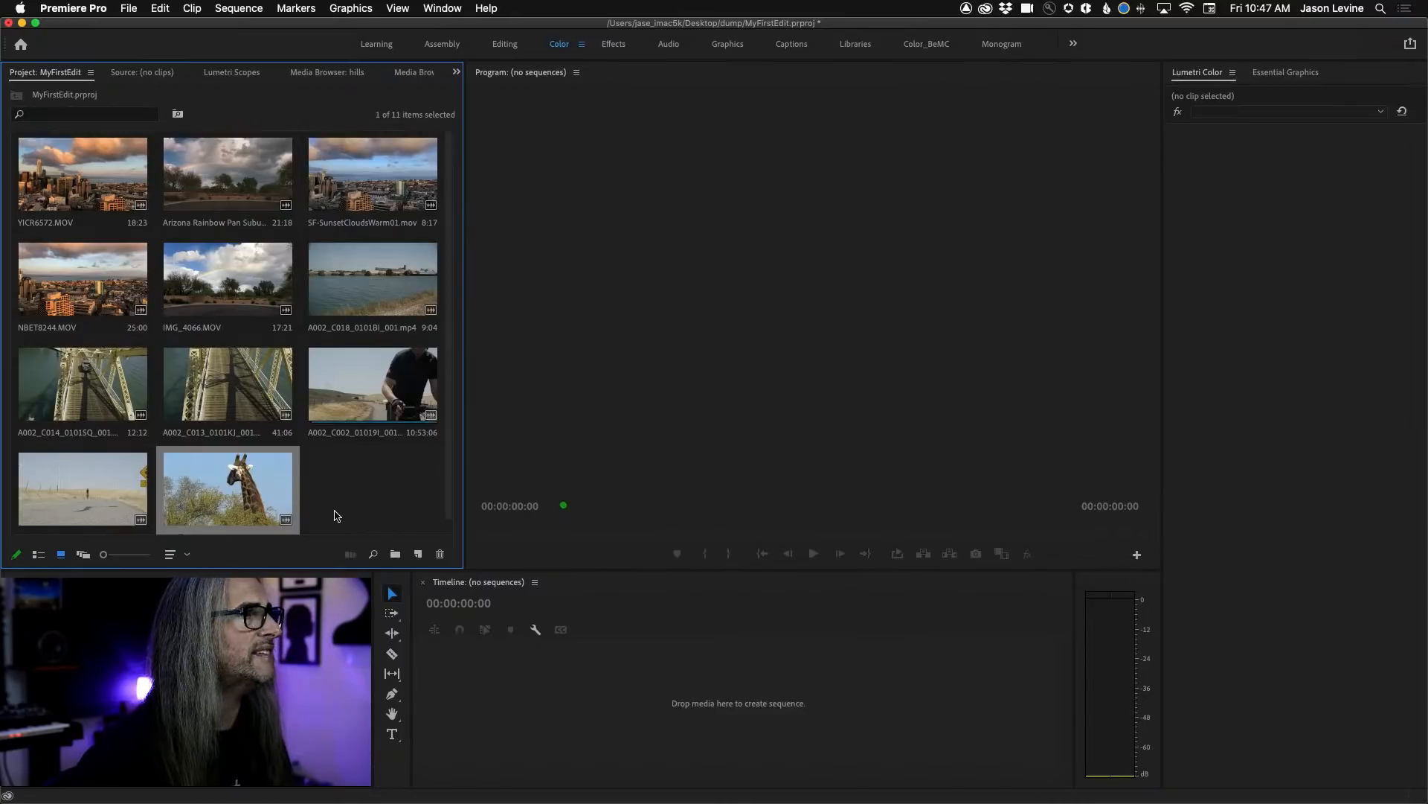
Reorder the clip icons: Giraffe_Pt2Day_Comp.mov first, the A002_C013 bridge clip before NBET8244.MOV, and the A002_C014 bridge clip after IMG_4066.MOV.
{"action": "left_click_drag", "start_coordinate": [110, 169], "coordinate": [45, 179]}
{"action": "left_click_drag", "start_coordinate": [410, 421], "coordinate": [192, 298]}
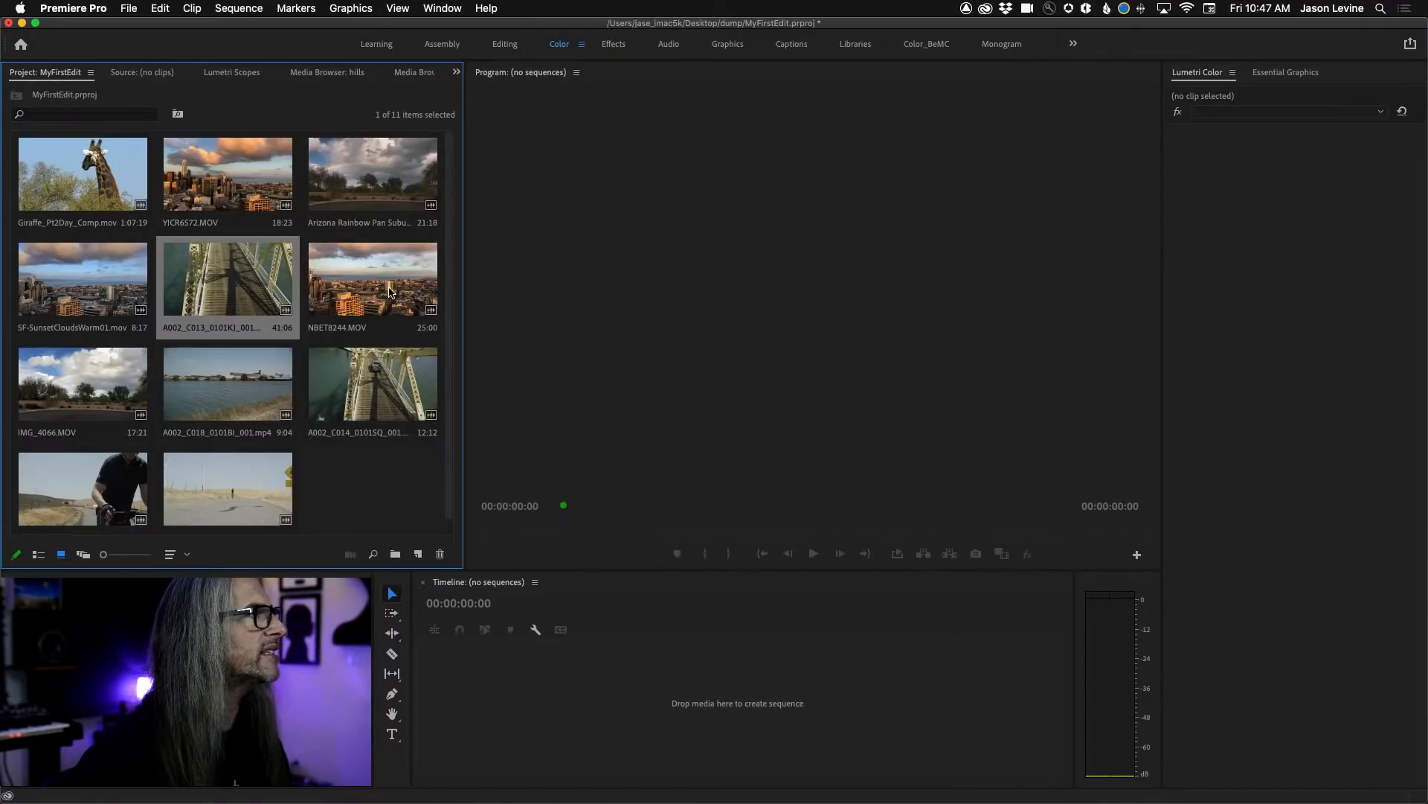
{"action": "left_click_drag", "start_coordinate": [357, 412], "coordinate": [180, 370]}
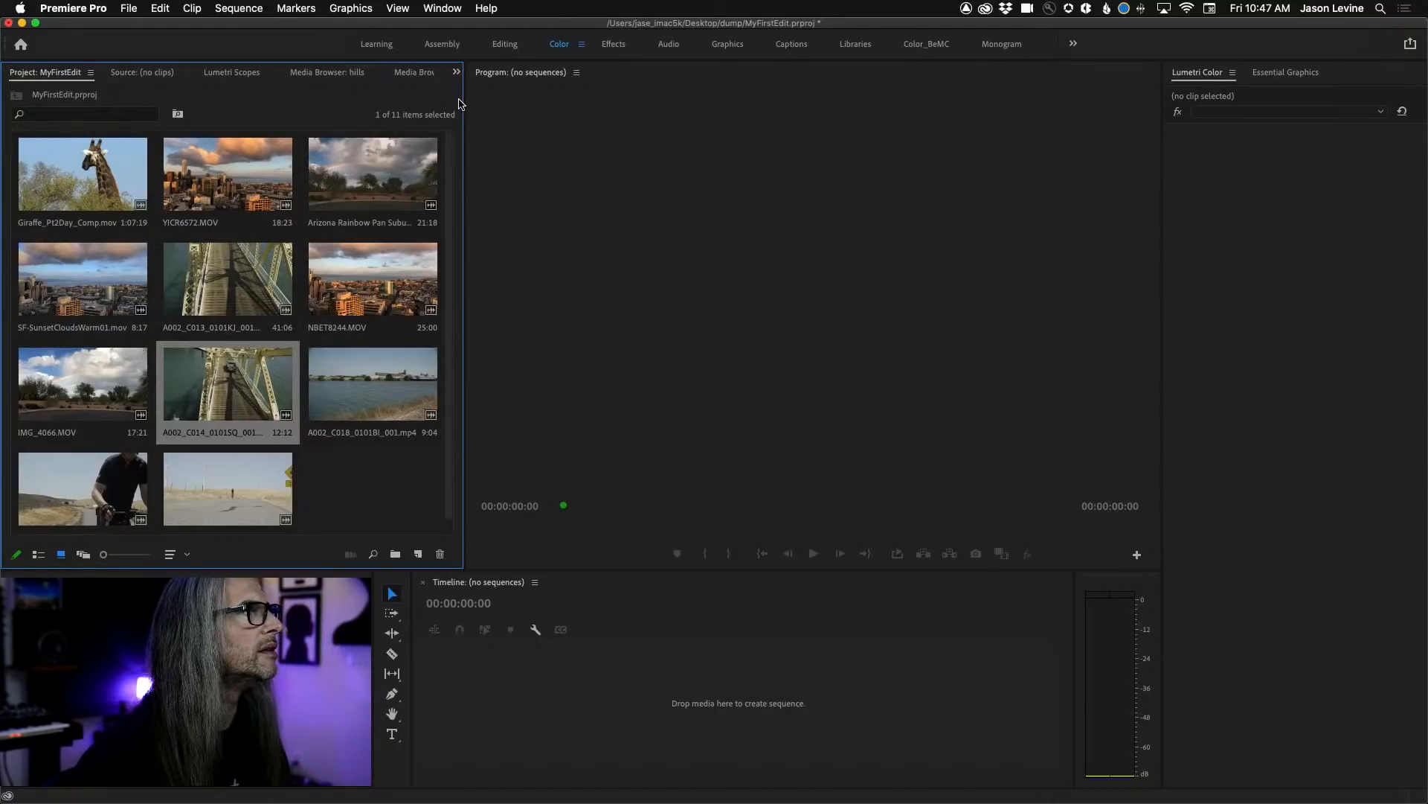
Import HippoWaterBuck, HornbillFlying, LeopardNight_Laying, Lion_CloseUp, Rhinos_Daylight, SabiSunrise_Finish and Wildebeast from ProResRenders into the MyFirstEdit project.
{"action": "left_click_drag", "start_coordinate": [463, 102], "coordinate": [833, 106]}
{"action": "left_click", "coordinate": [432, 72]}
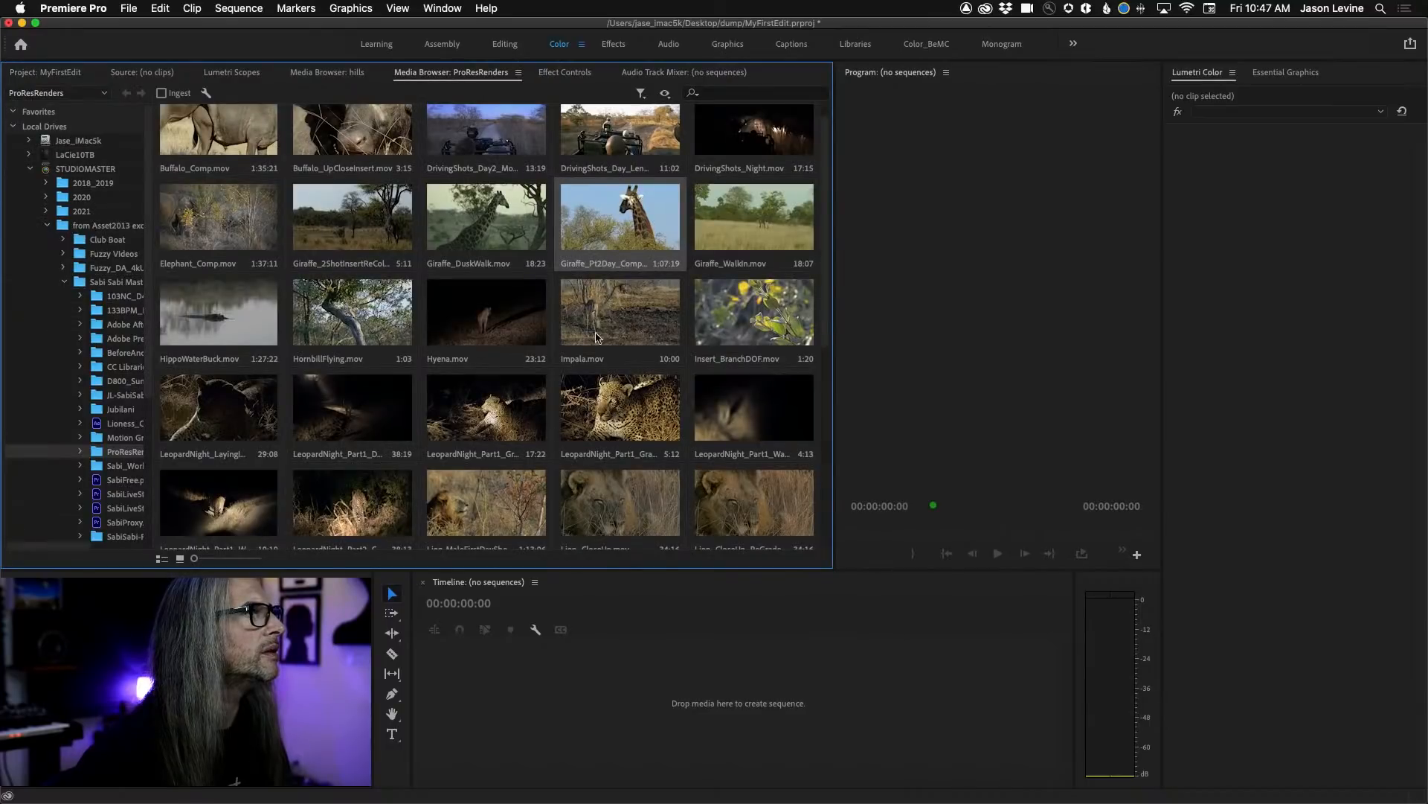
{"action": "scroll", "coordinate": [551, 458], "scroll_direction": "down", "scroll_amount": 10}
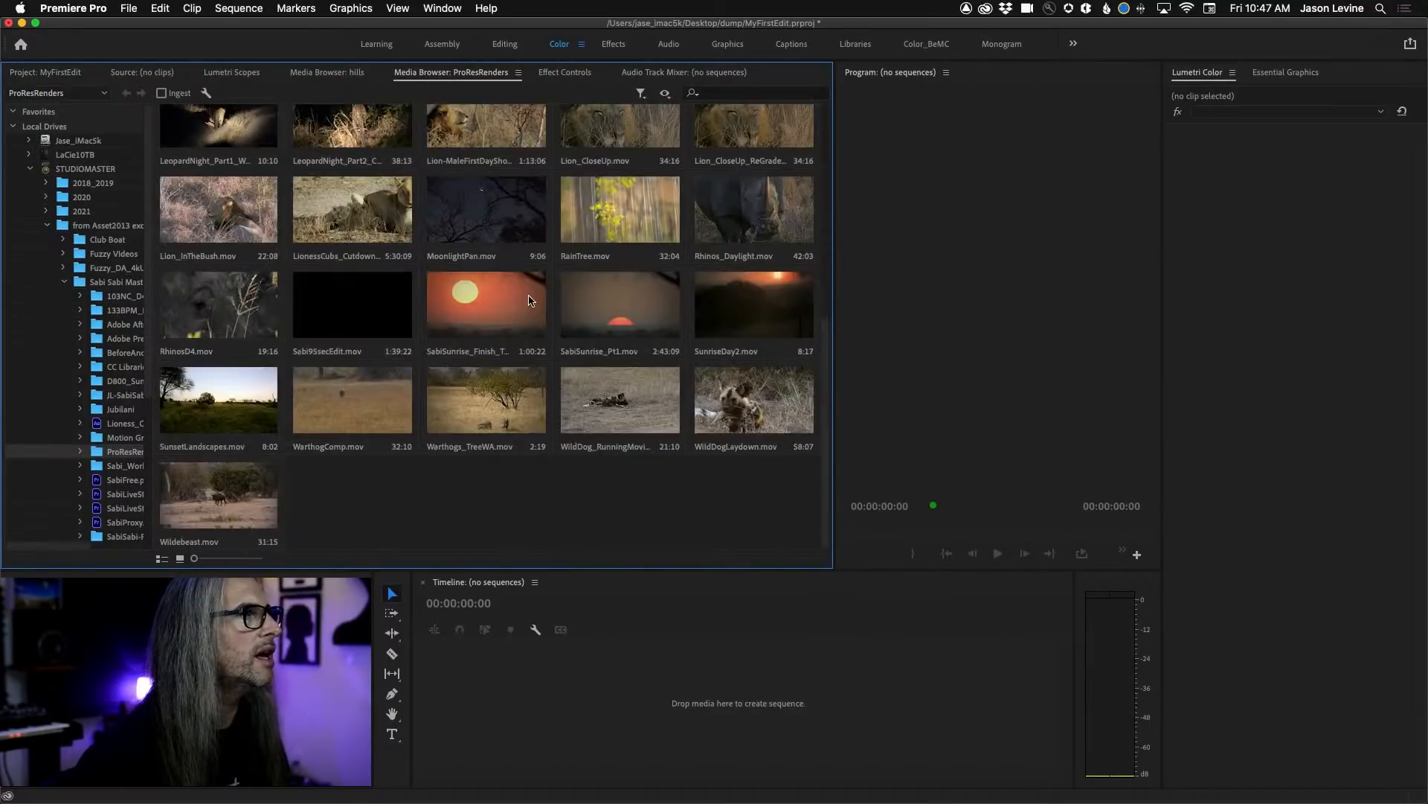
{"action": "left_click", "coordinate": [500, 305]}
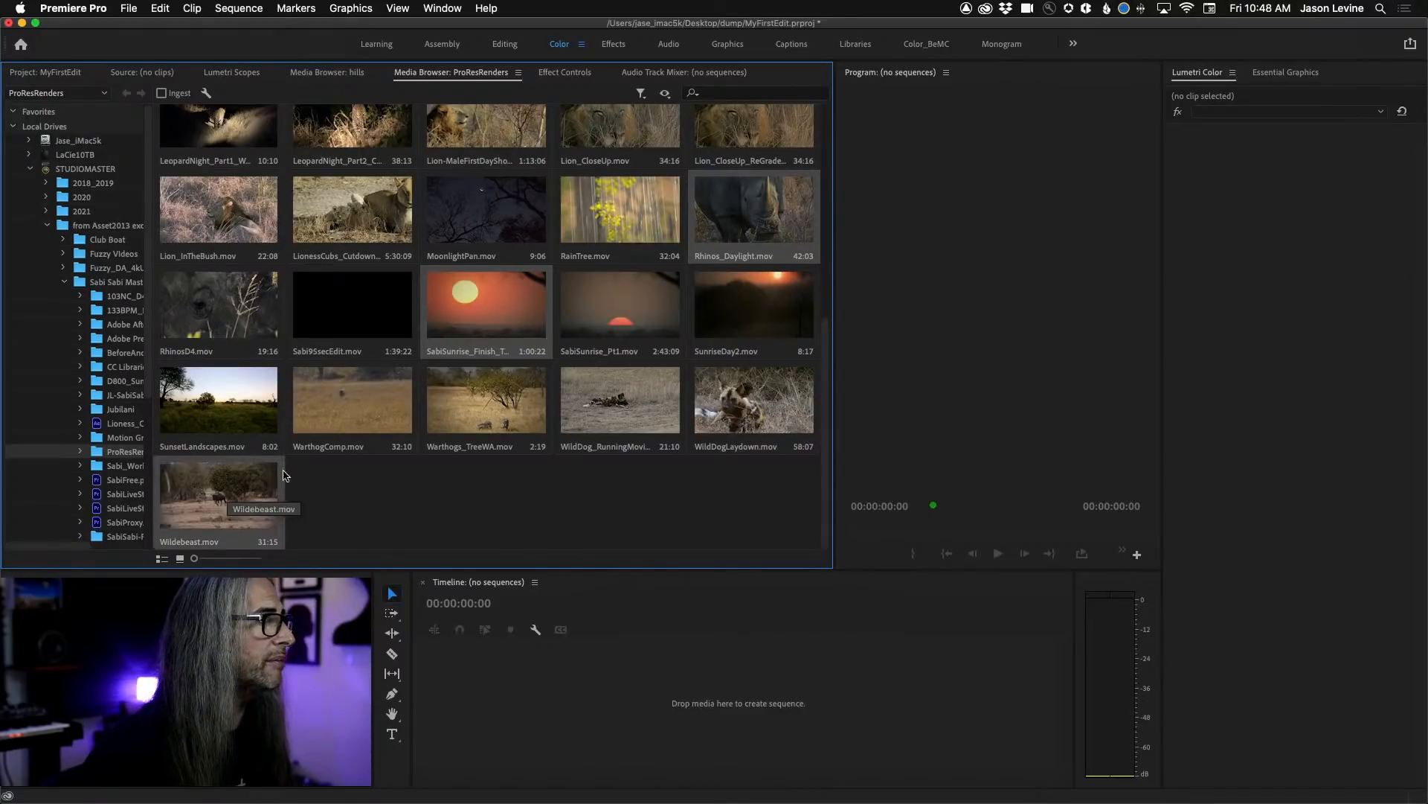
{"action": "scroll", "coordinate": [531, 403], "scroll_direction": "up", "scroll_amount": 3}
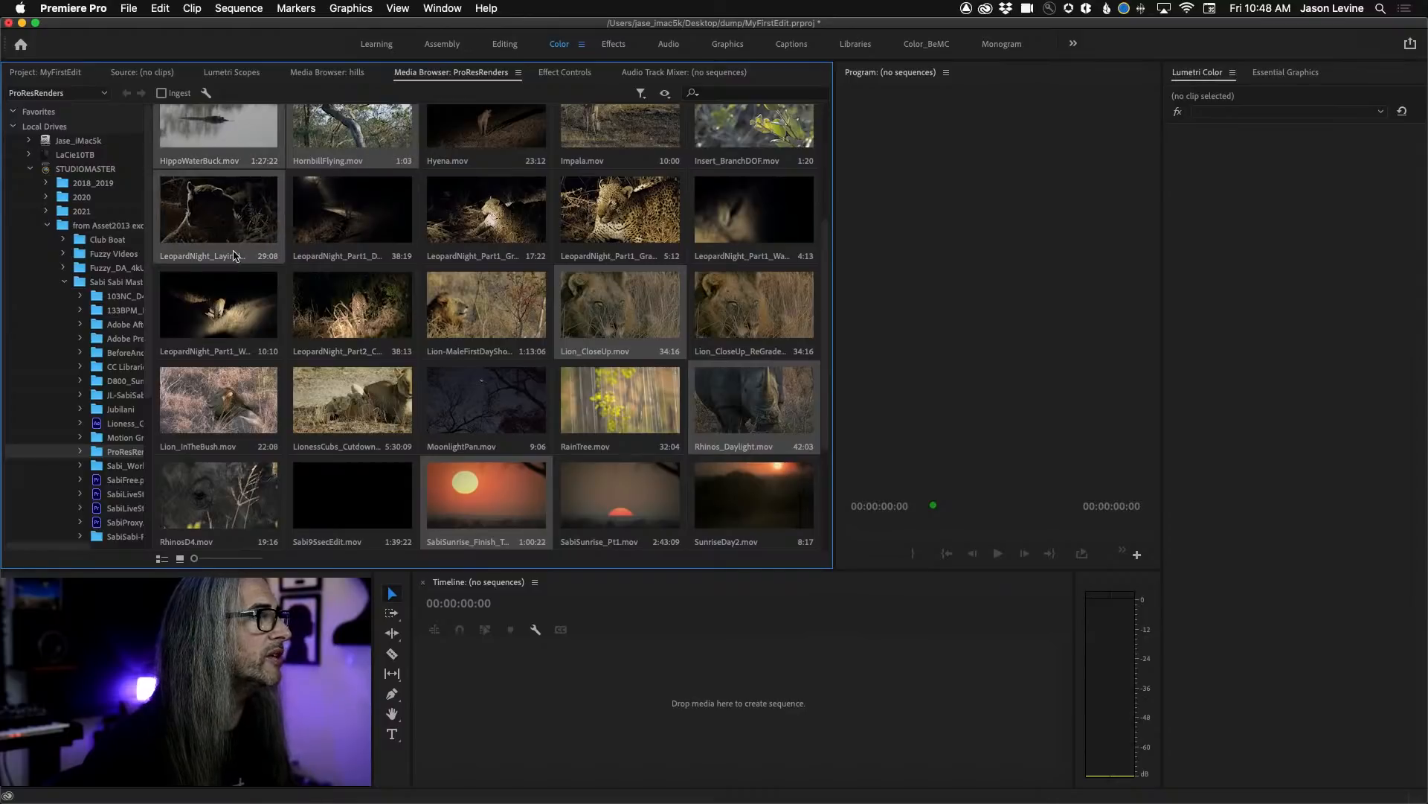
{"action": "left_click", "coordinate": [52, 72]}
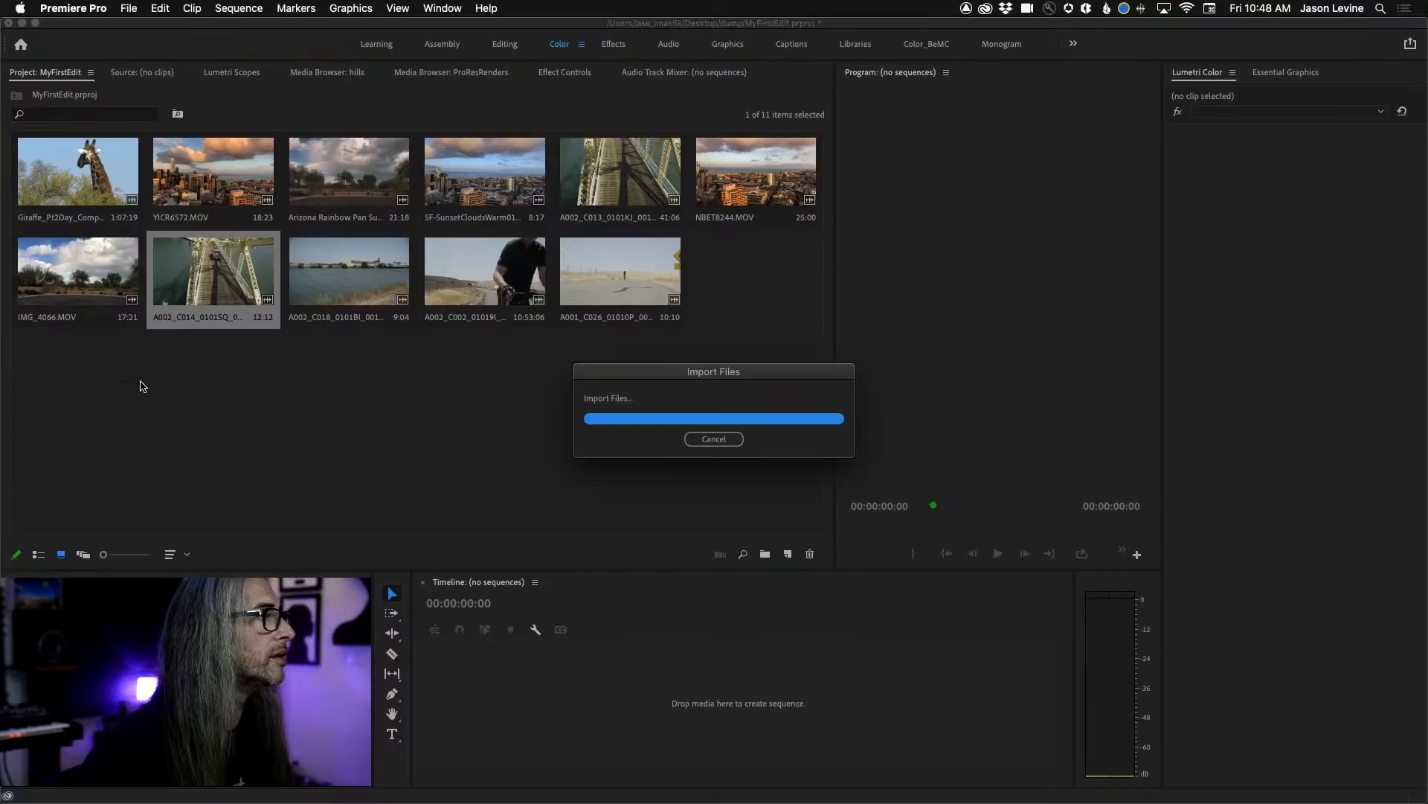
{"action": "left_click", "coordinate": [340, 455]}
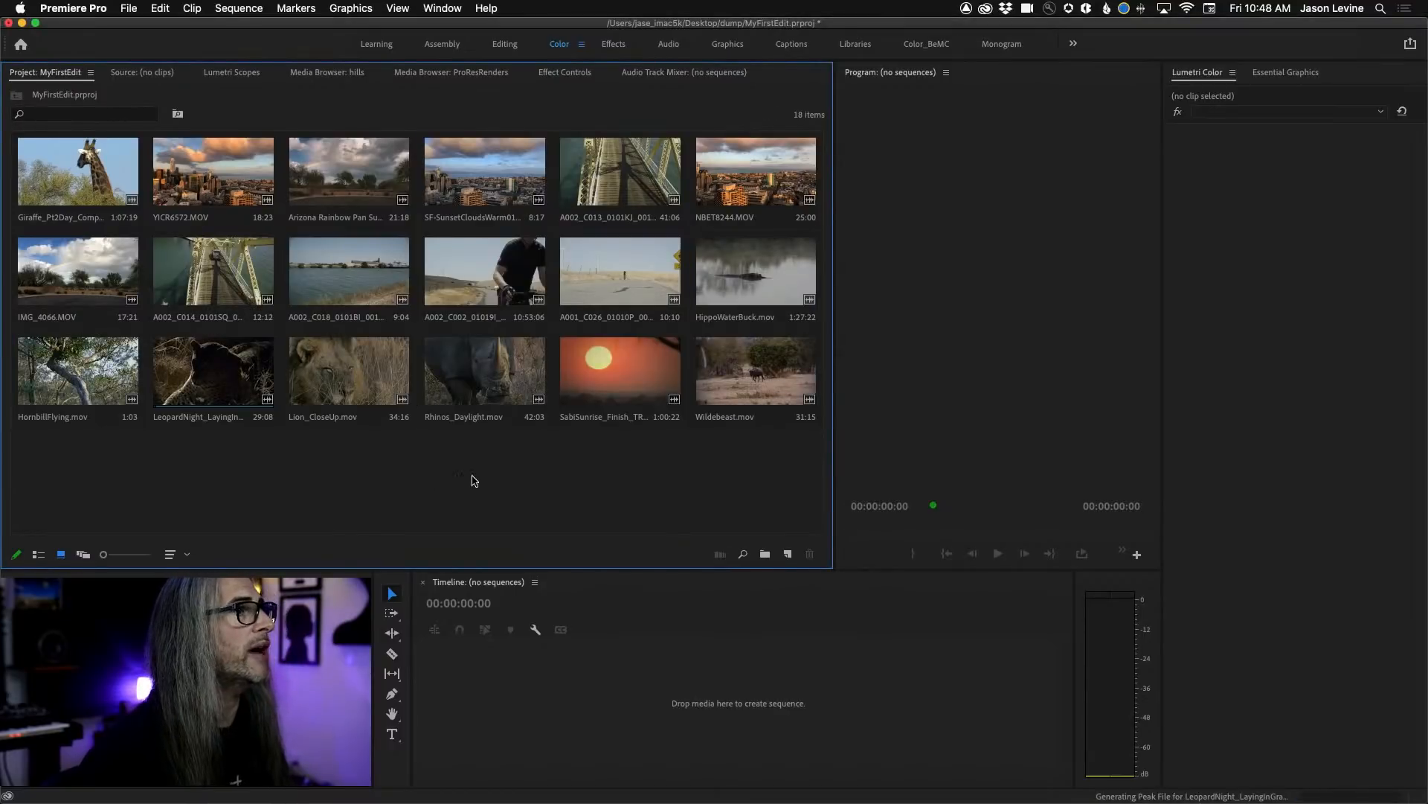
Narrow the project area and place HippoWaterBuck.mov, HornbillFlying.mov and Rhinos_Daylight.mov among the earlier clips.
{"action": "left_click_drag", "start_coordinate": [834, 362], "coordinate": [296, 292]}
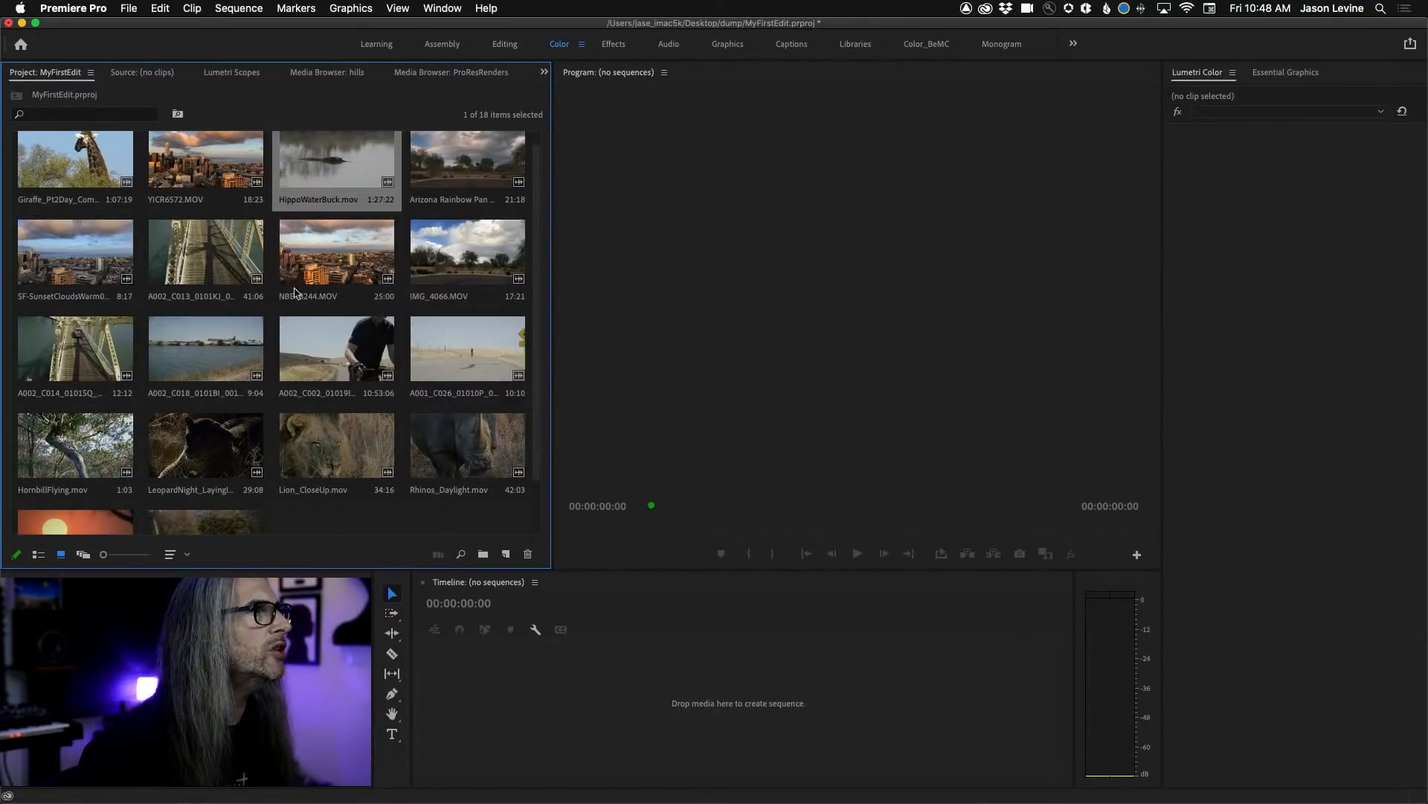
{"action": "left_click", "coordinate": [112, 445]}
{"action": "left_click_drag", "start_coordinate": [165, 266], "coordinate": [165, 267]}
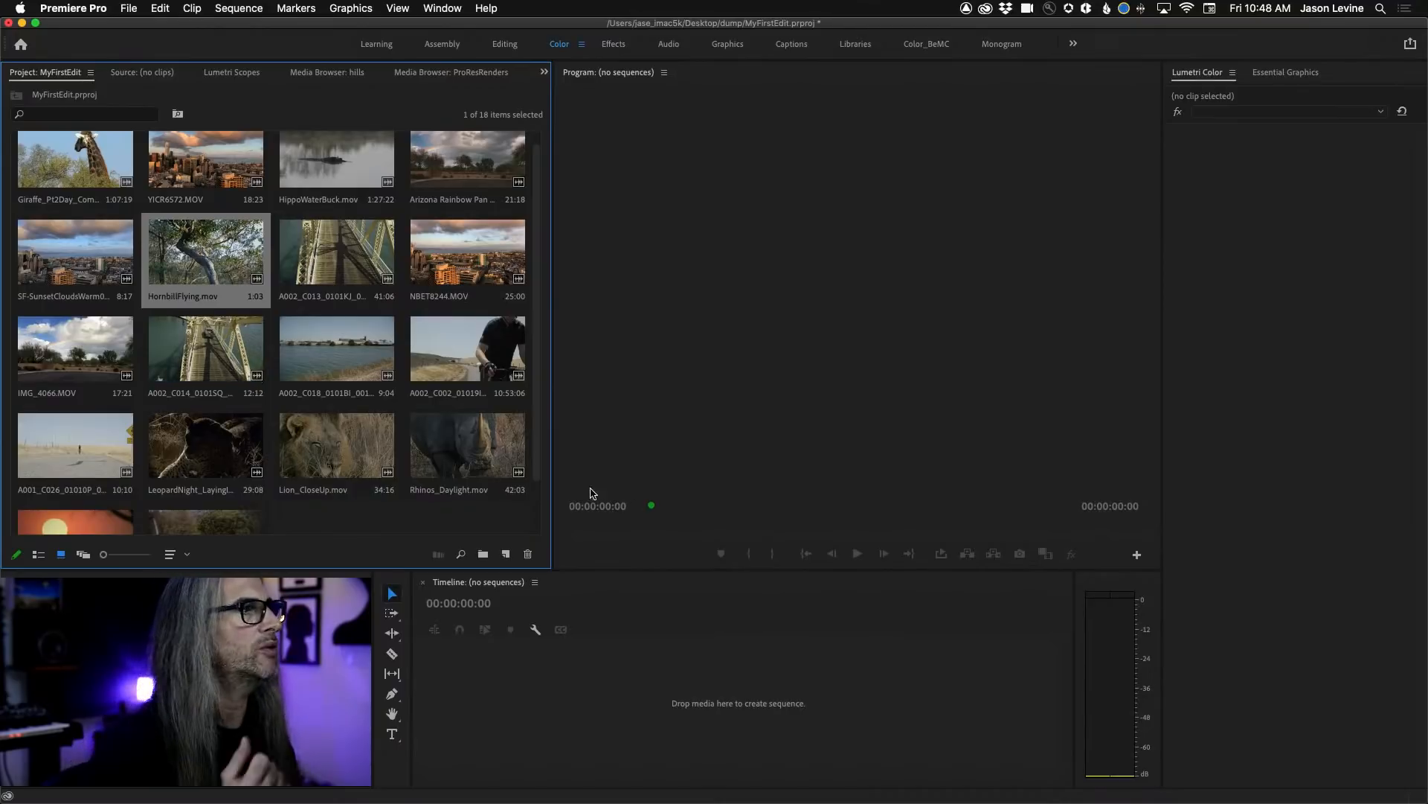
{"action": "left_click_drag", "start_coordinate": [465, 445], "coordinate": [298, 339]}
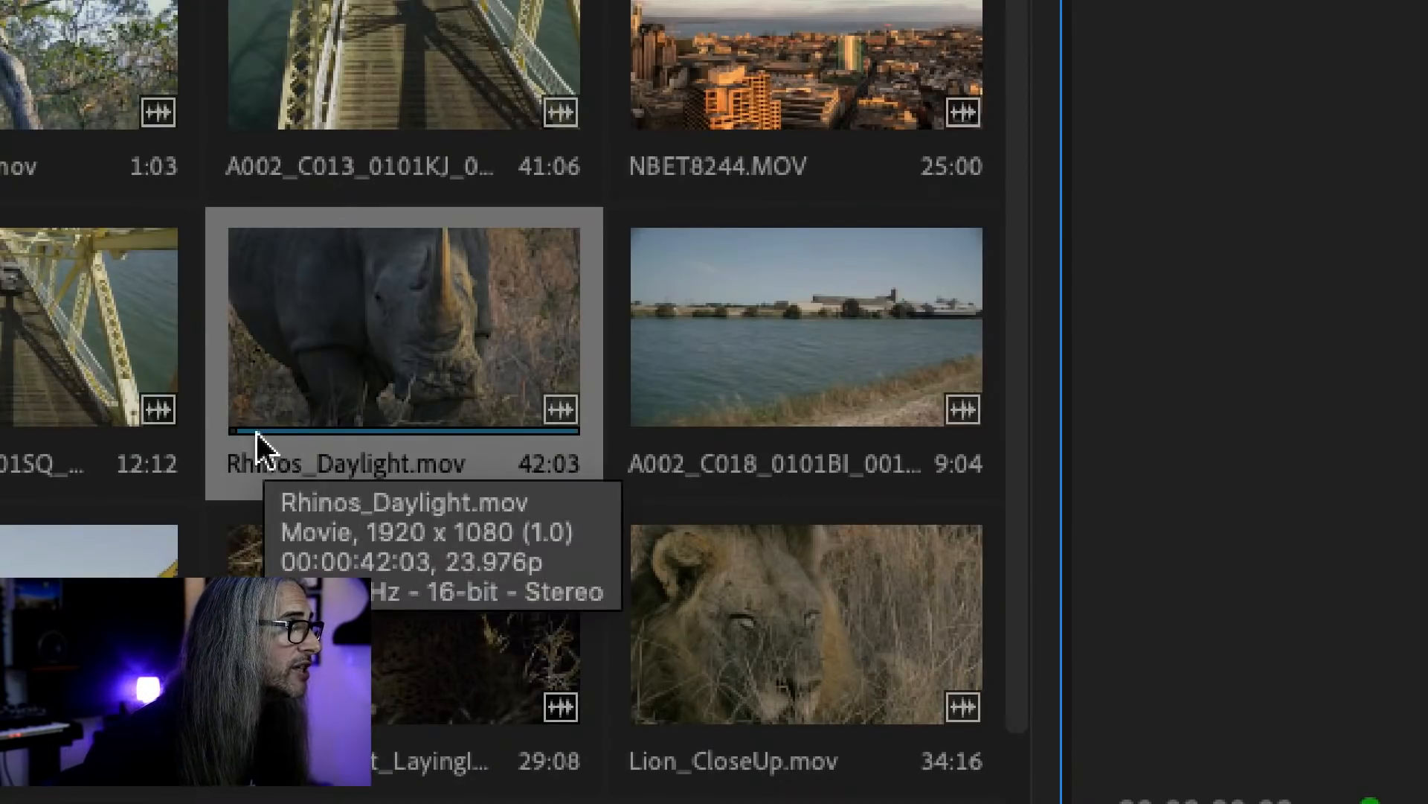
Set in and out points on the Rhinos_Daylight.mov thumbnail to keep a 10:18 section.
{"action": "key", "text": "i"}
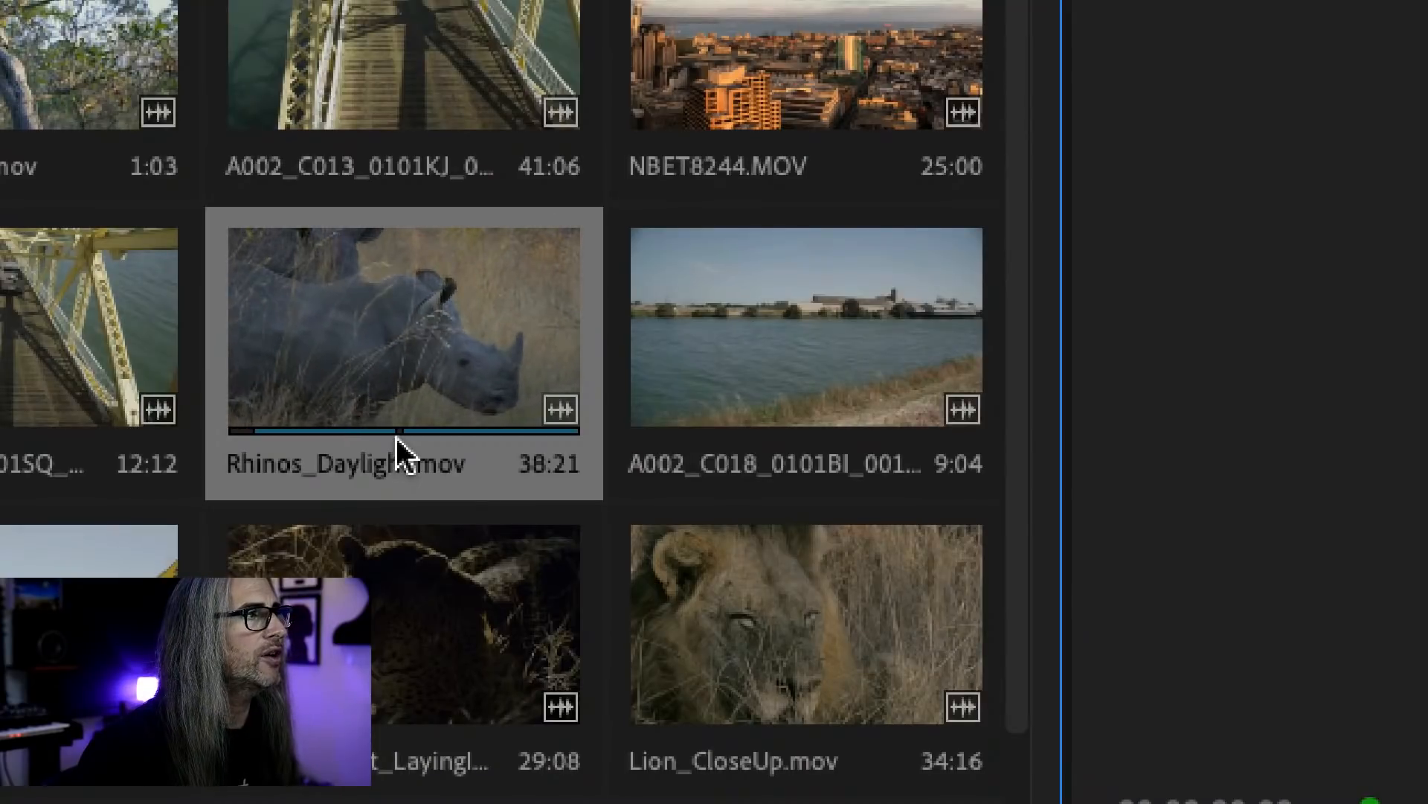
{"action": "left_click_drag", "start_coordinate": [399, 434], "coordinate": [323, 442]}
{"action": "key", "text": "i"}
{"action": "key", "text": "o"}
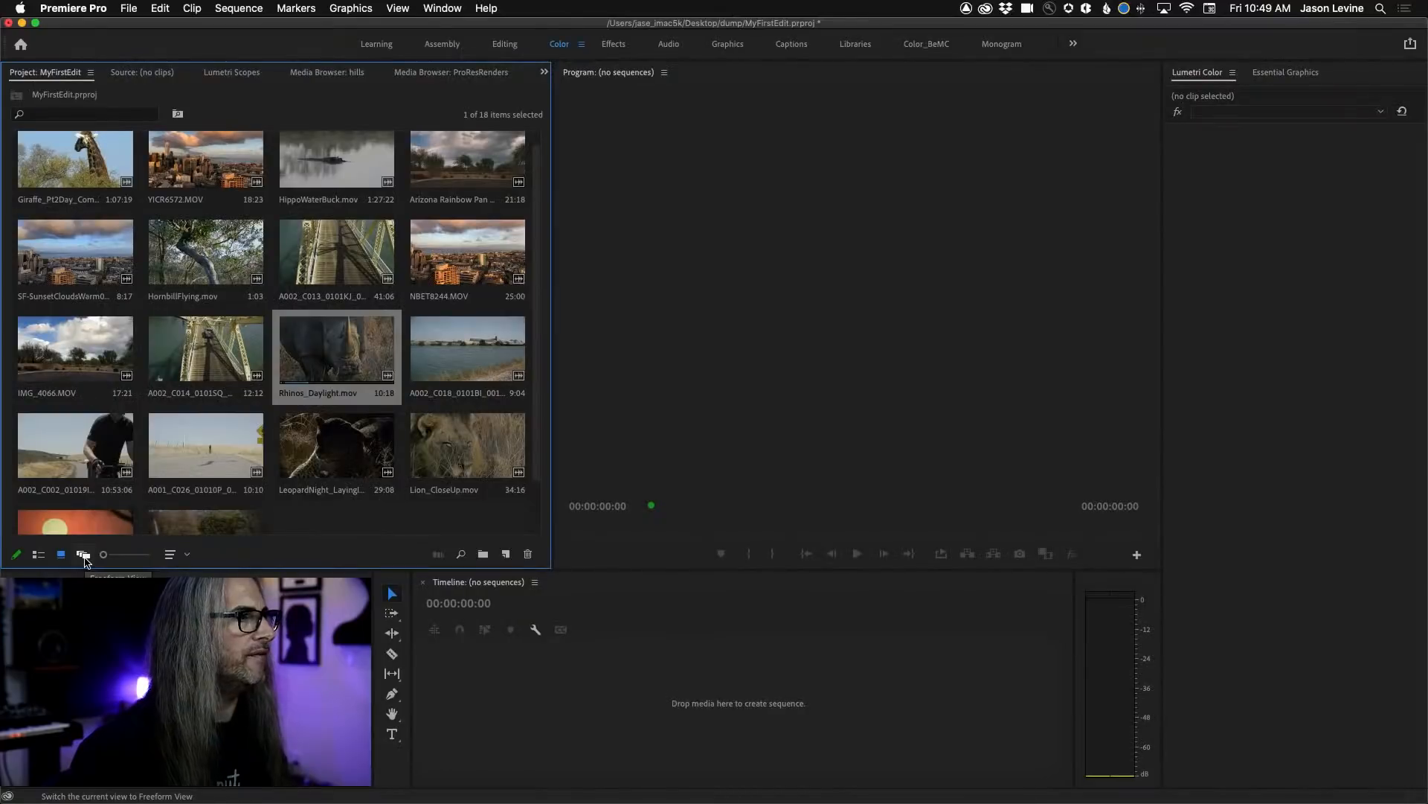
Show the project clips in Freeform View across the full workspace with smaller thumbnails and nothing selected.
{"action": "left_click", "coordinate": [84, 555]}
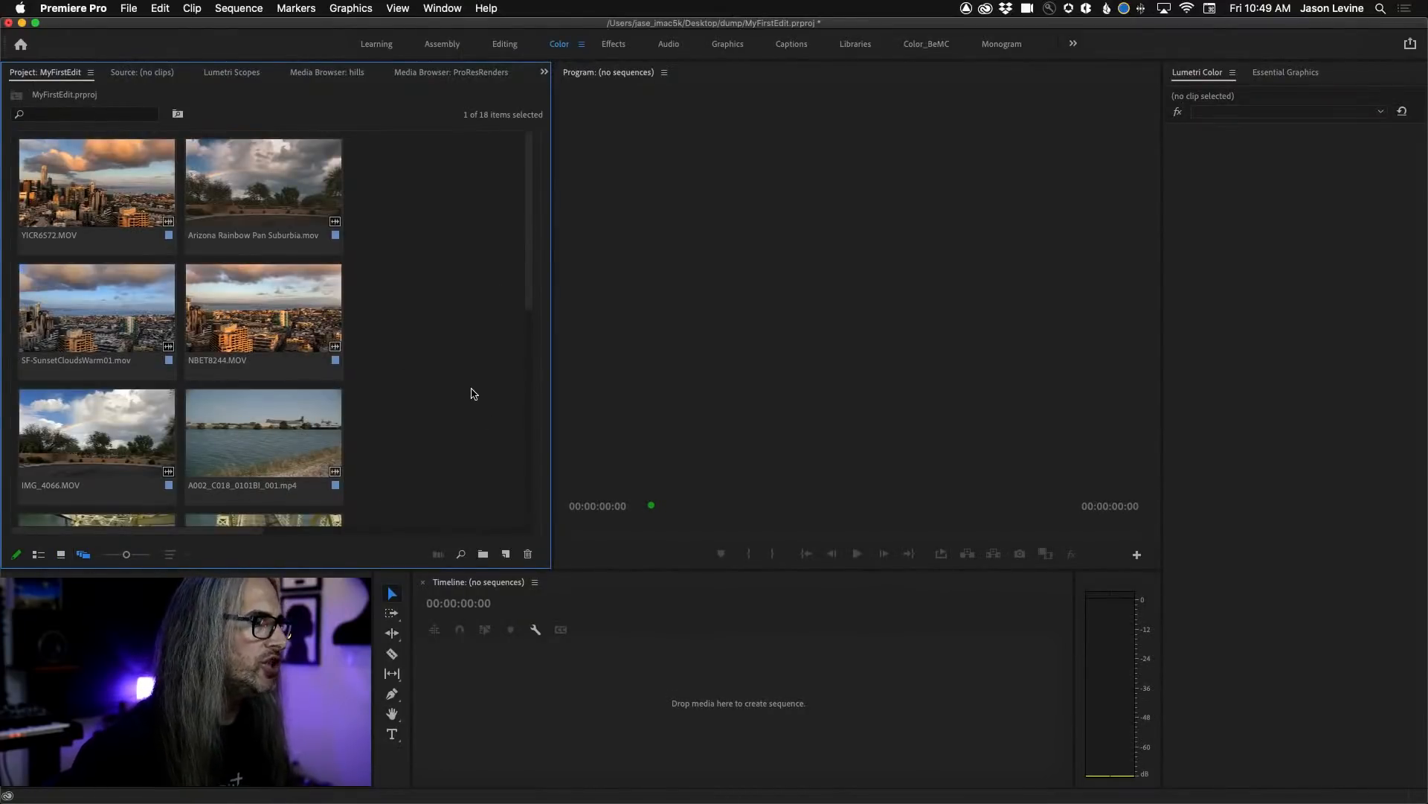
{"action": "key", "text": "grave"}
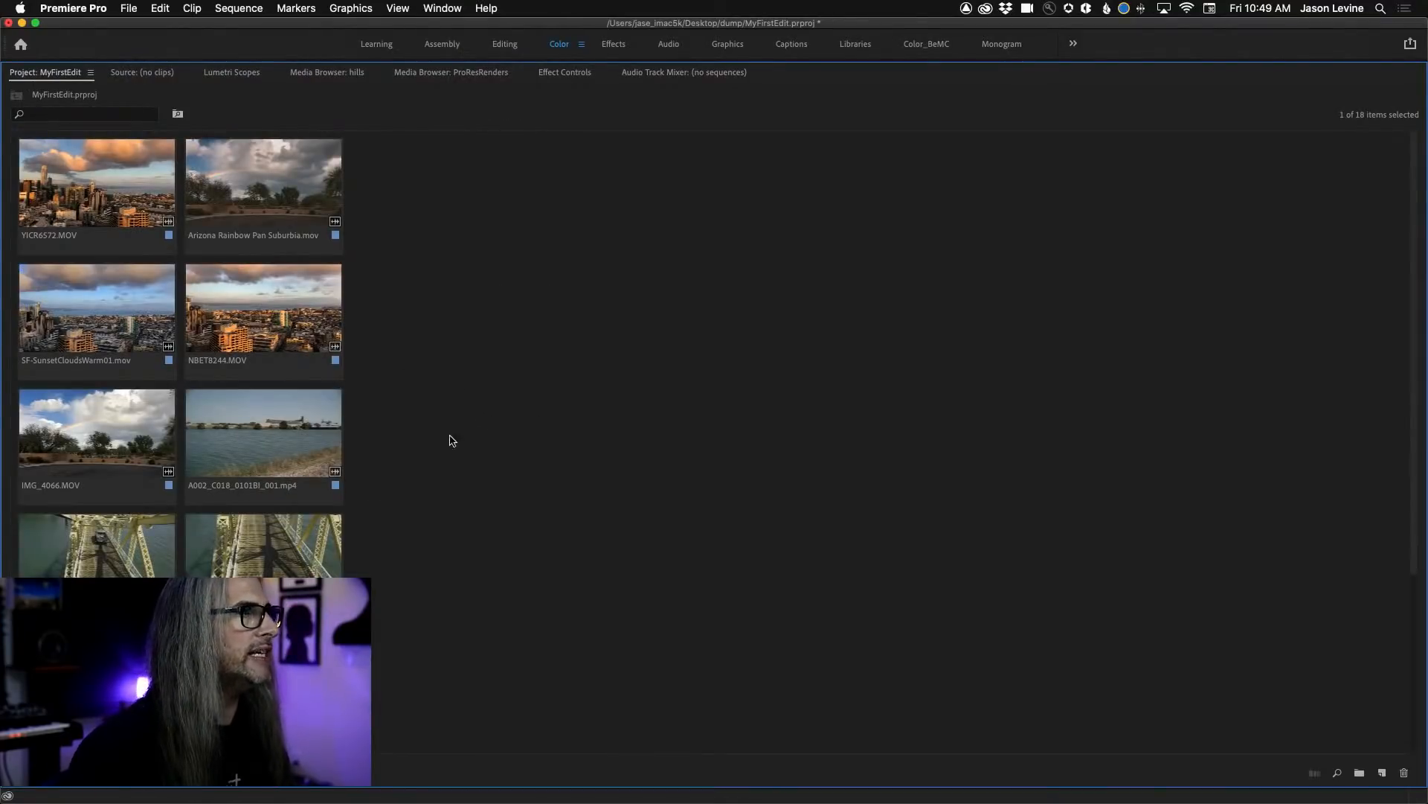
{"action": "left_click_drag", "start_coordinate": [132, 772], "coordinate": [115, 772]}
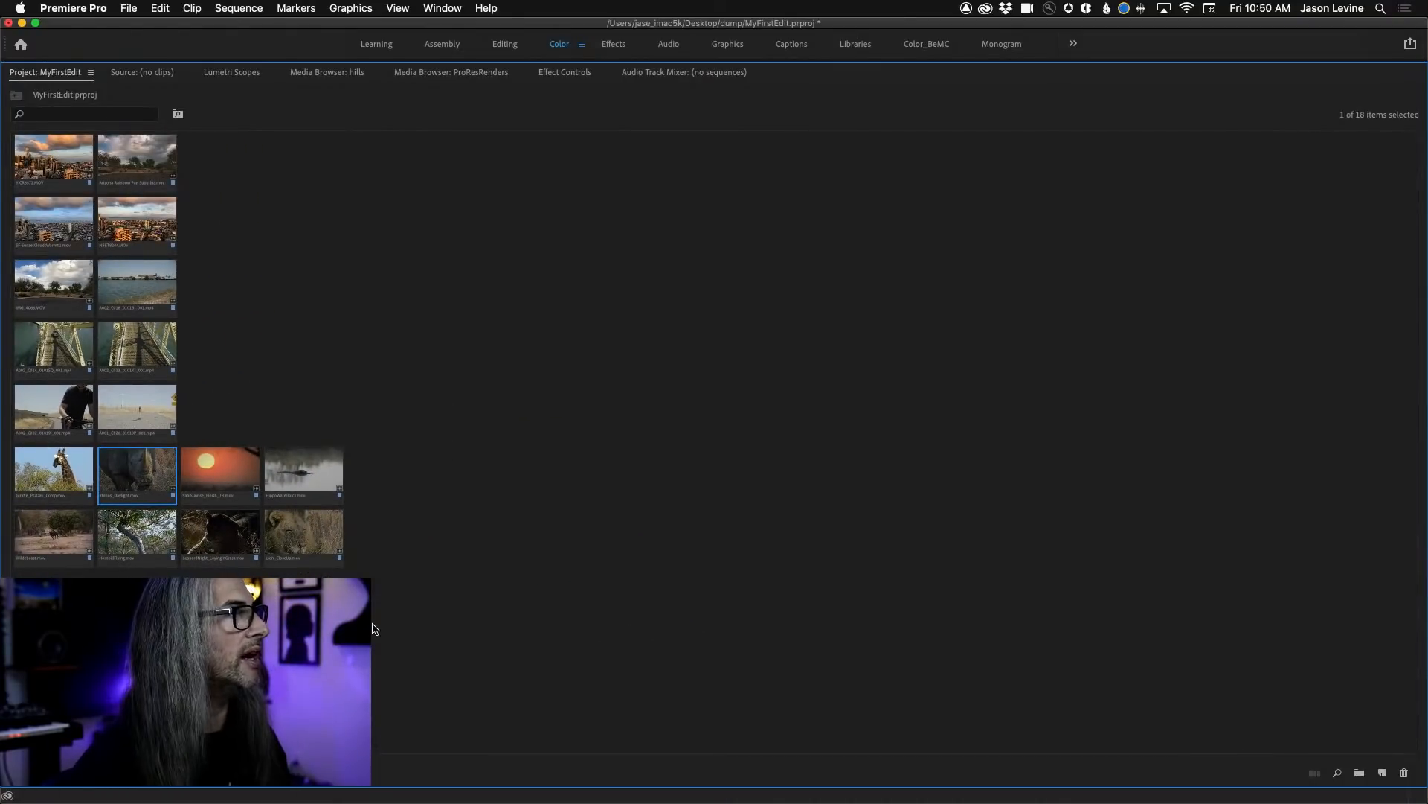
{"action": "key", "text": "super+shift+a"}
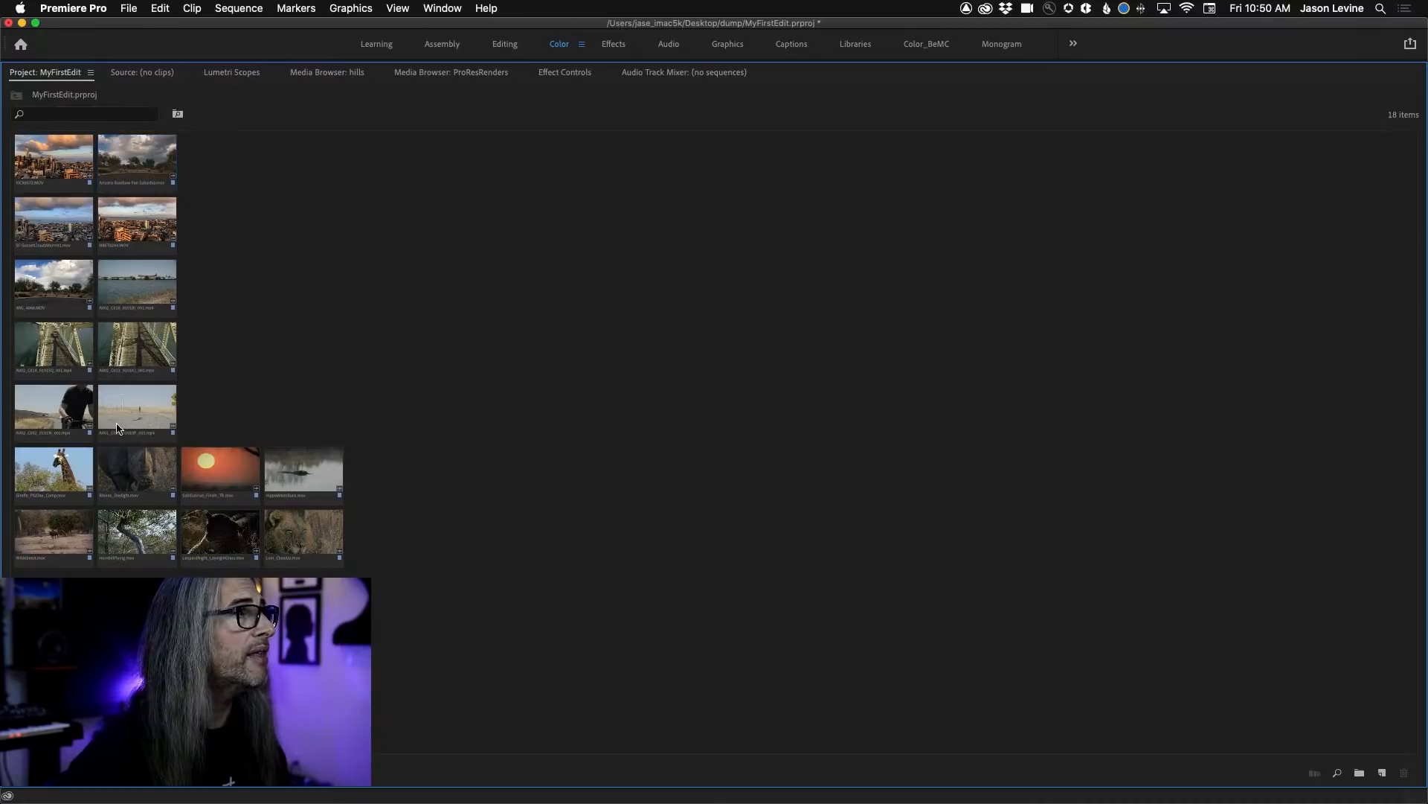
Spread the SabiSunrise, HippoWaterBuck, Lion_CloseUp, LeopardNight and SF-SunsetCloudsWarm01 clips over the empty area beside the clip columns.
{"action": "left_click_drag", "start_coordinate": [216, 480], "coordinate": [238, 198]}
{"action": "left_click_drag", "start_coordinate": [297, 476], "coordinate": [394, 380]}
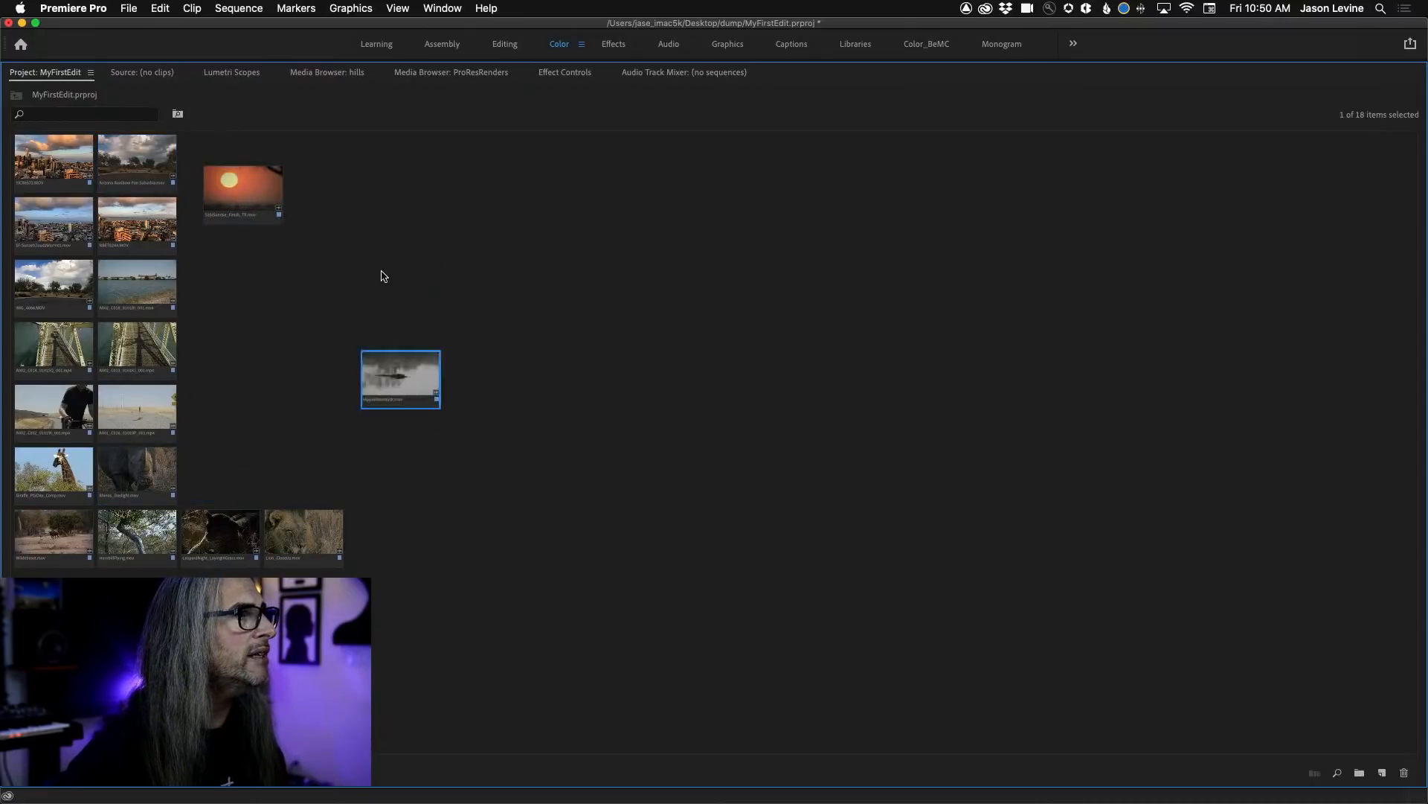
{"action": "left_click_drag", "start_coordinate": [383, 275], "coordinate": [381, 268]}
{"action": "left_click_drag", "start_coordinate": [296, 554], "coordinate": [501, 270]}
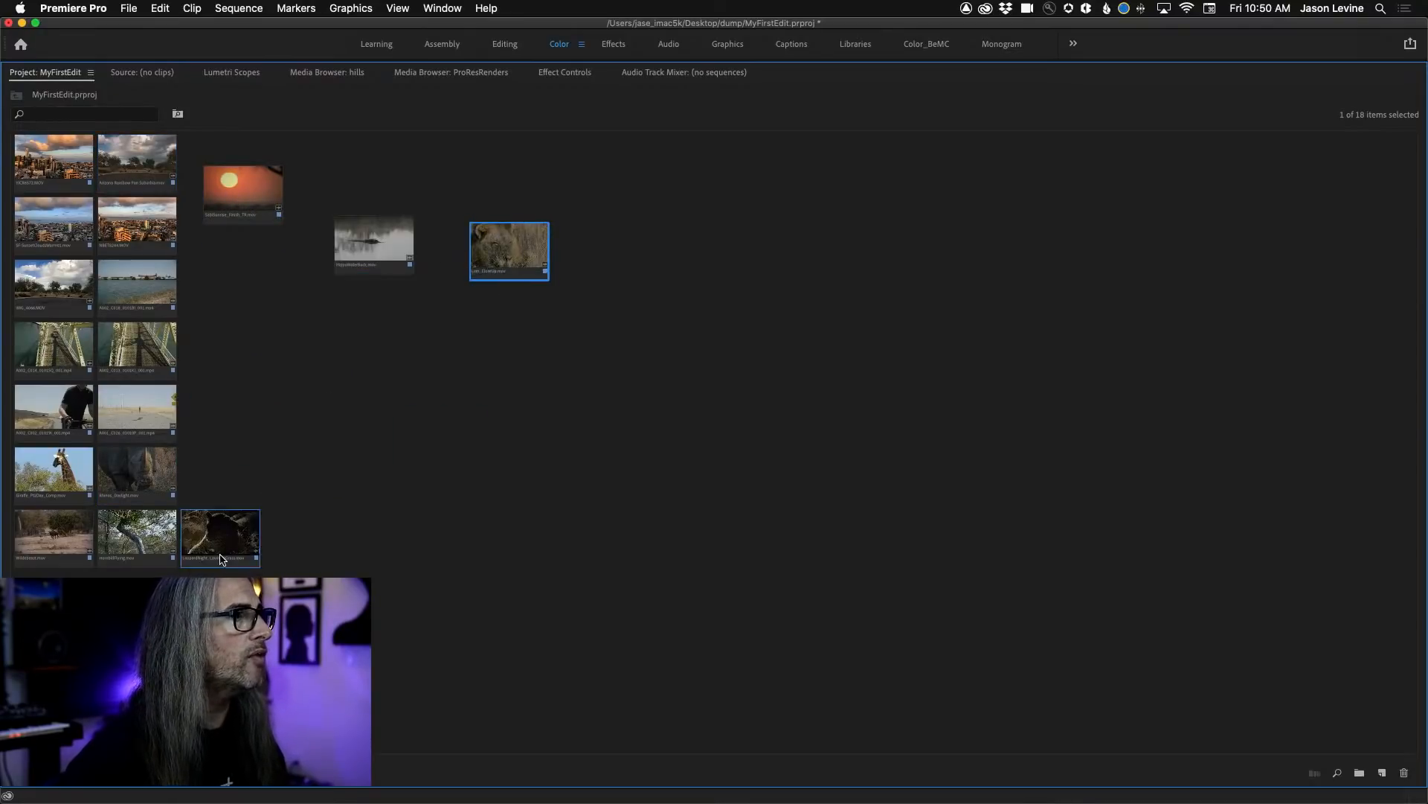
{"action": "left_click_drag", "start_coordinate": [221, 560], "coordinate": [295, 351]}
{"action": "left_click_drag", "start_coordinate": [38, 225], "coordinate": [400, 182]}
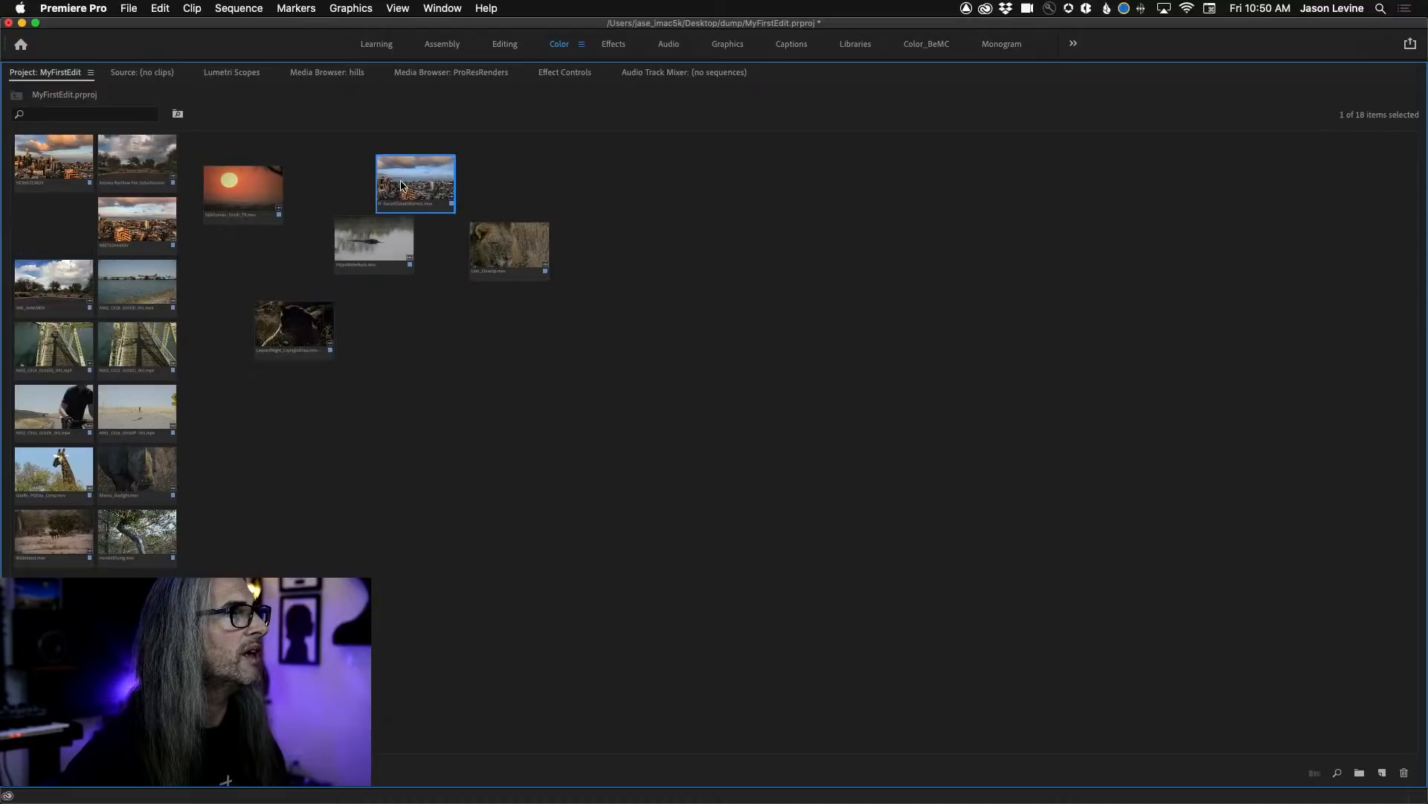
Set the clip size of SF-SunsetCloudsWarm01.mov to Extra Large and move it clear of the overlapped clips.
{"action": "right_click", "coordinate": [415, 188]}
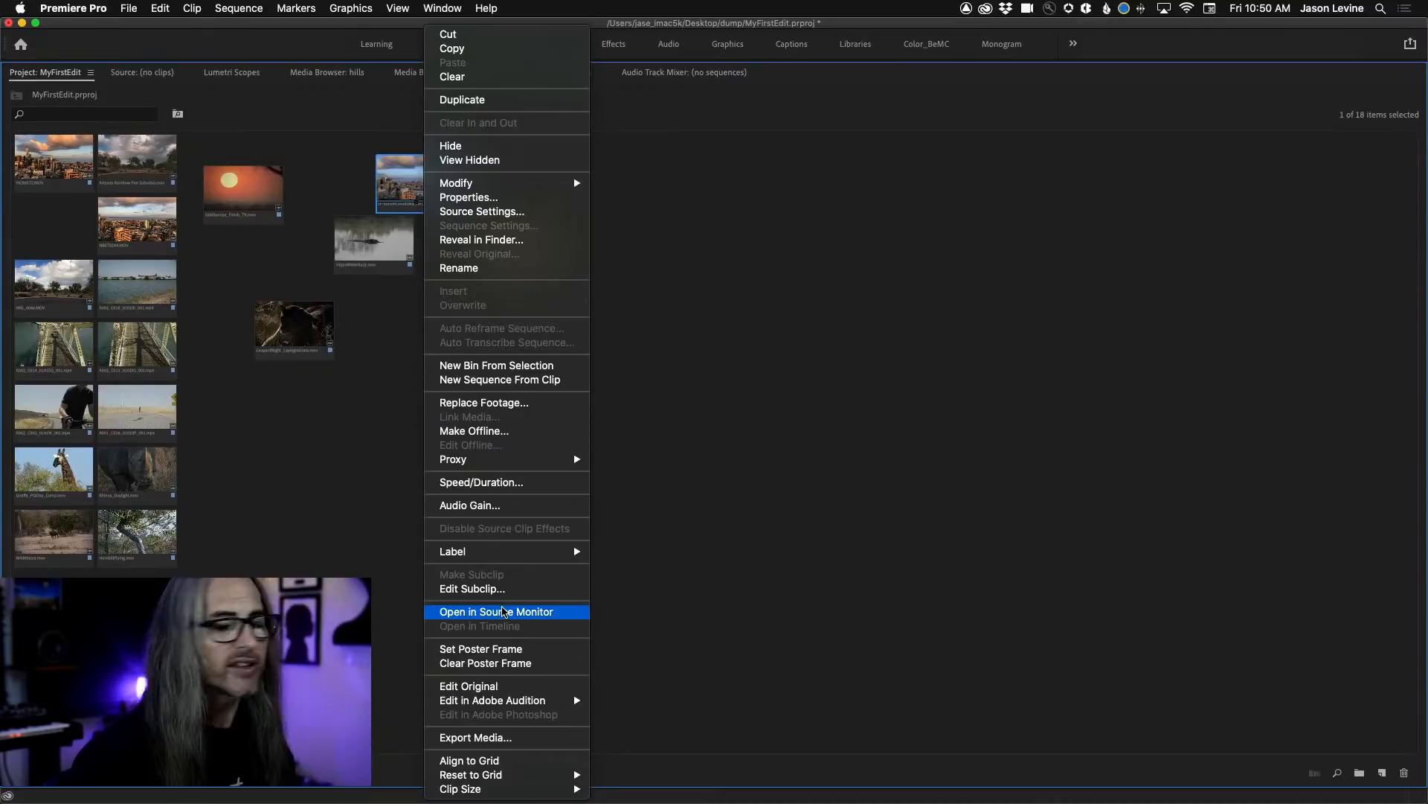
{"action": "mouse_move", "coordinate": [553, 793]}
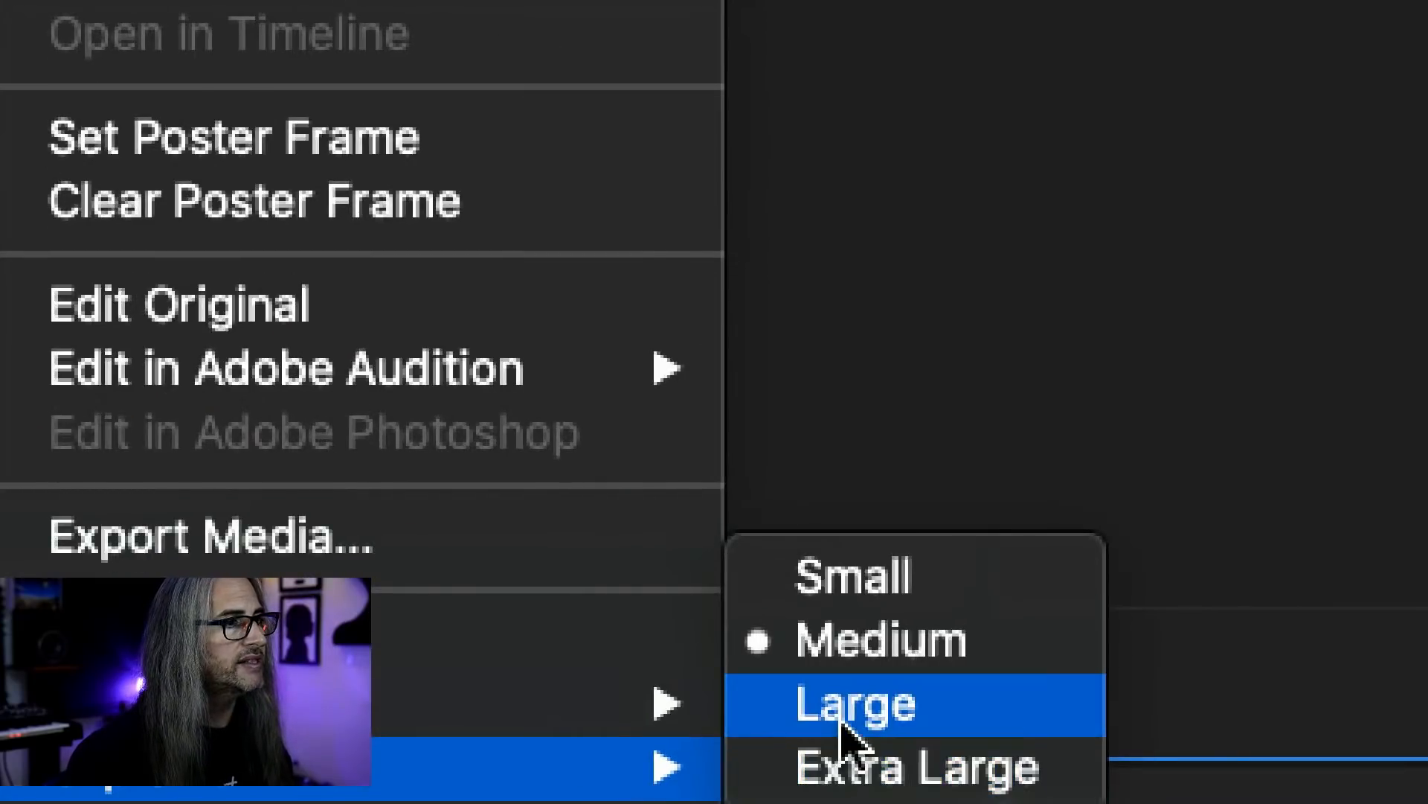
{"action": "left_click", "coordinate": [871, 766]}
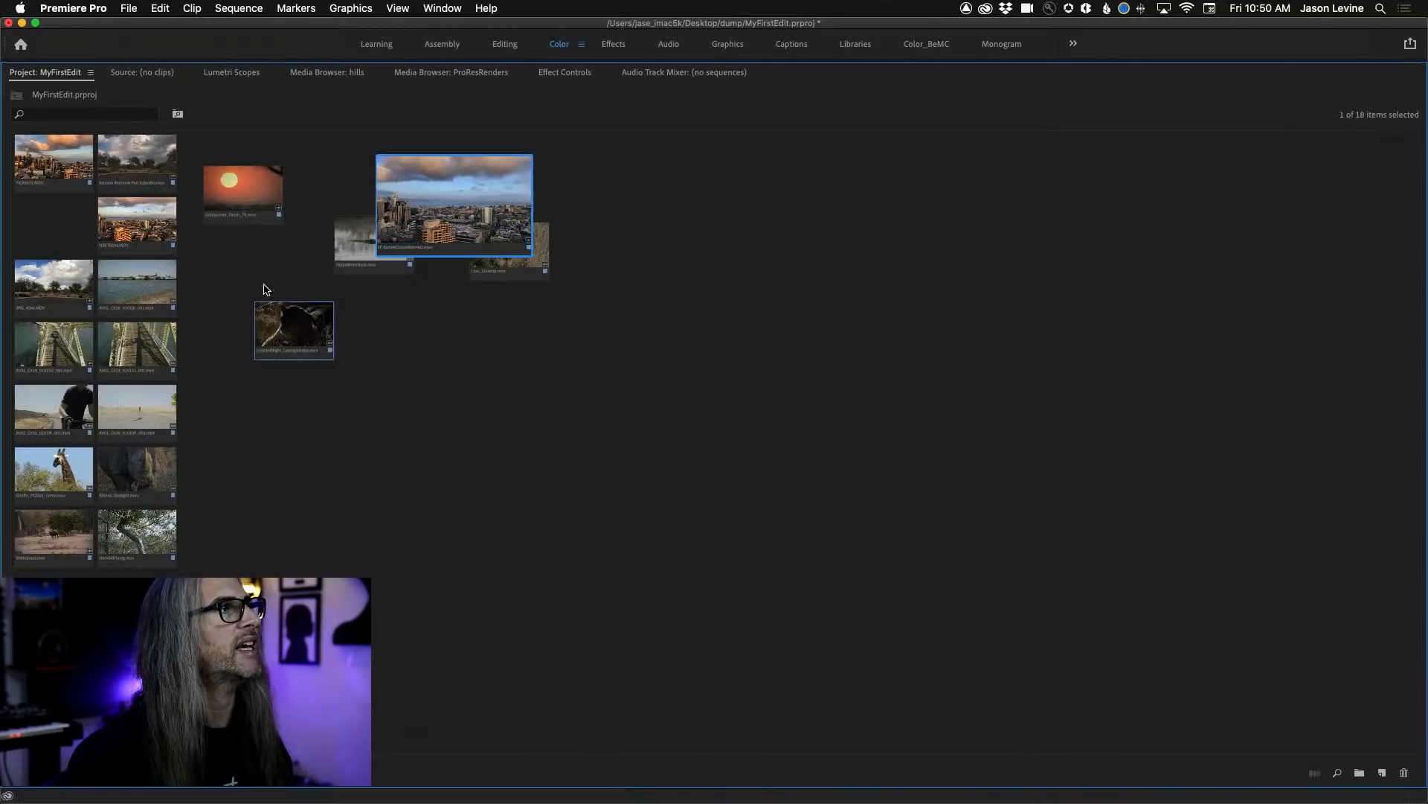
{"action": "left_click_drag", "start_coordinate": [425, 204], "coordinate": [668, 196]}
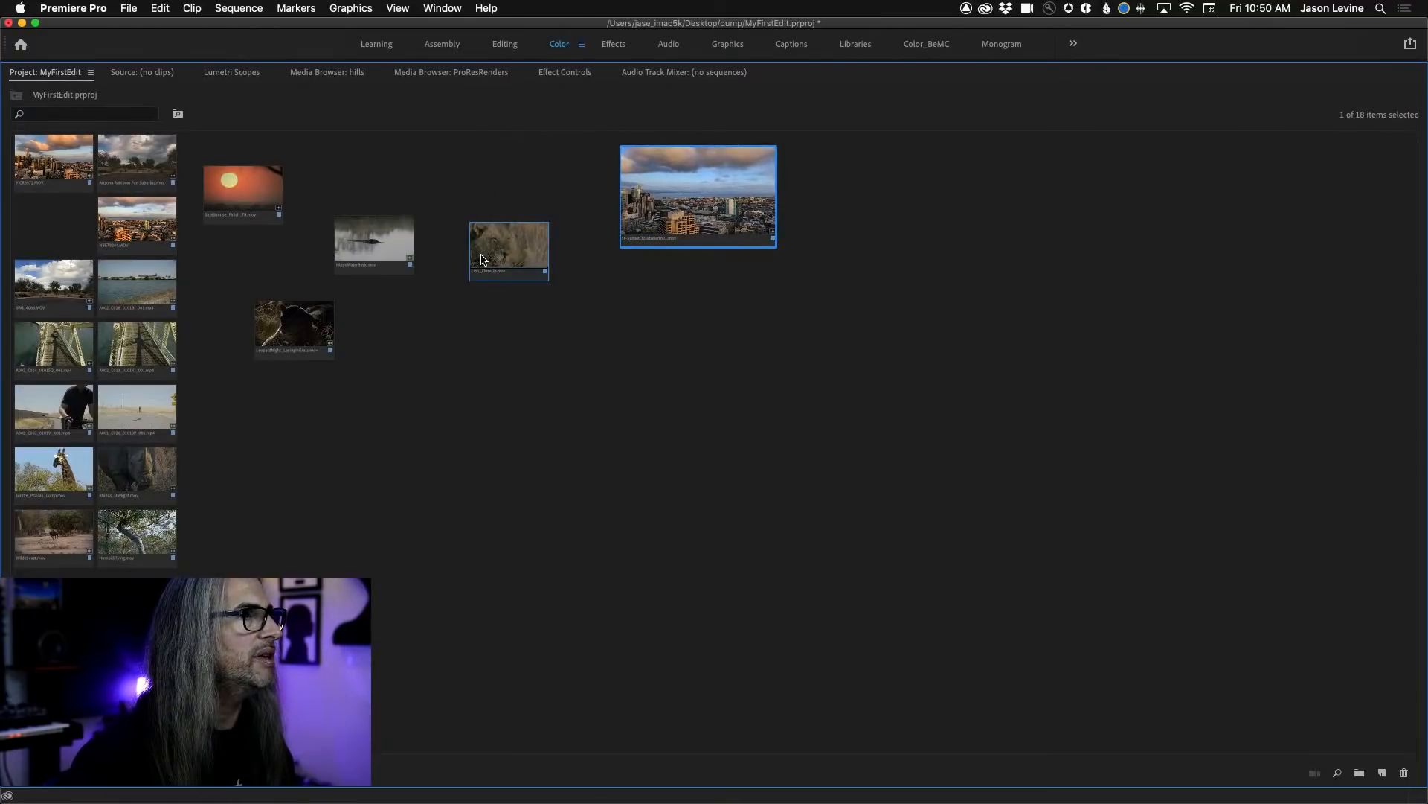
Enlarge the SabiSunrise clip to Extra Large, move it to the far side of the layout, and put the SF-SunsetCloudsWarm01 clip in its former place.
{"action": "left_click", "coordinate": [280, 211]}
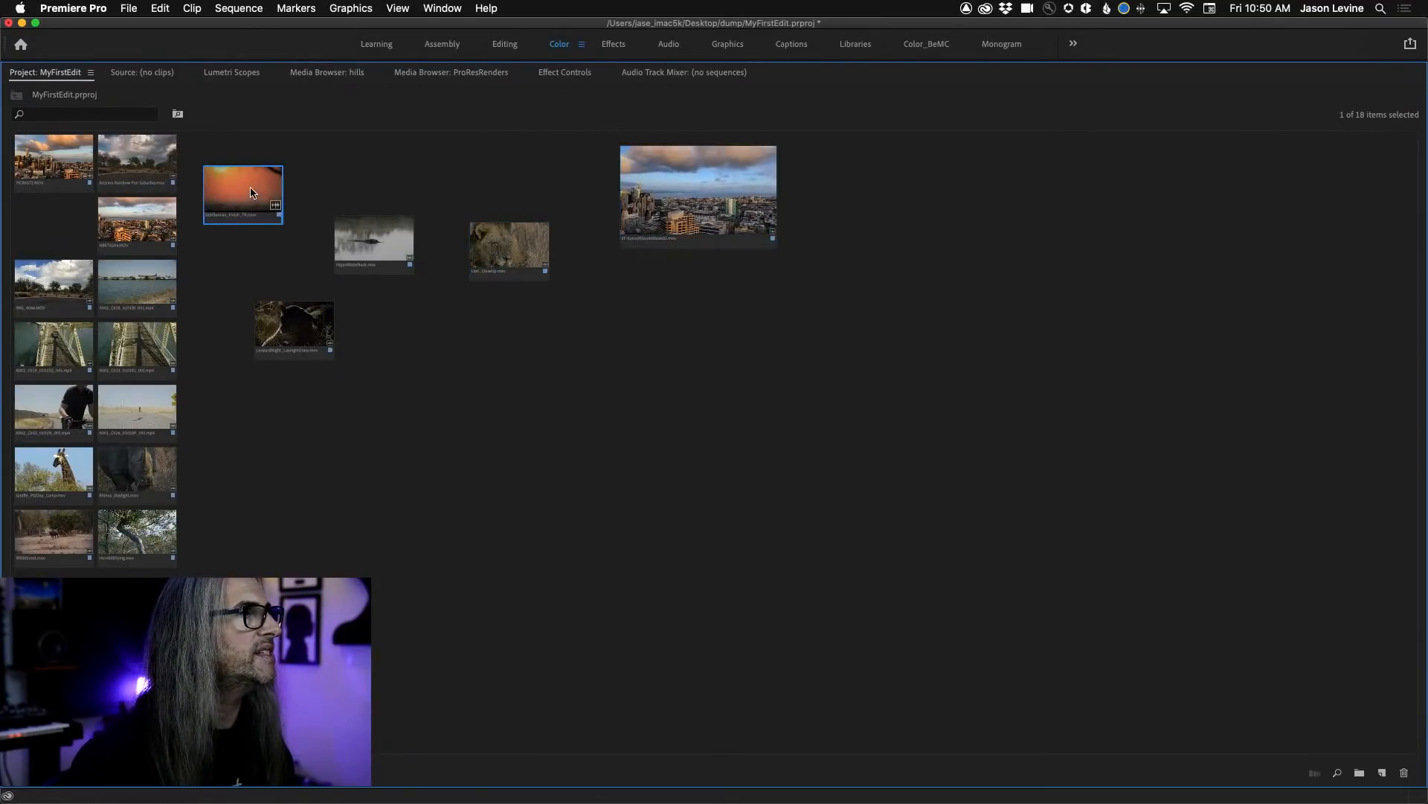
{"action": "right_click", "coordinate": [249, 192]}
{"action": "mouse_move", "coordinate": [346, 788]}
{"action": "left_click", "coordinate": [455, 788]}
{"action": "left_click_drag", "start_coordinate": [242, 201], "coordinate": [793, 284]}
{"action": "left_click_drag", "start_coordinate": [706, 195], "coordinate": [261, 209]}
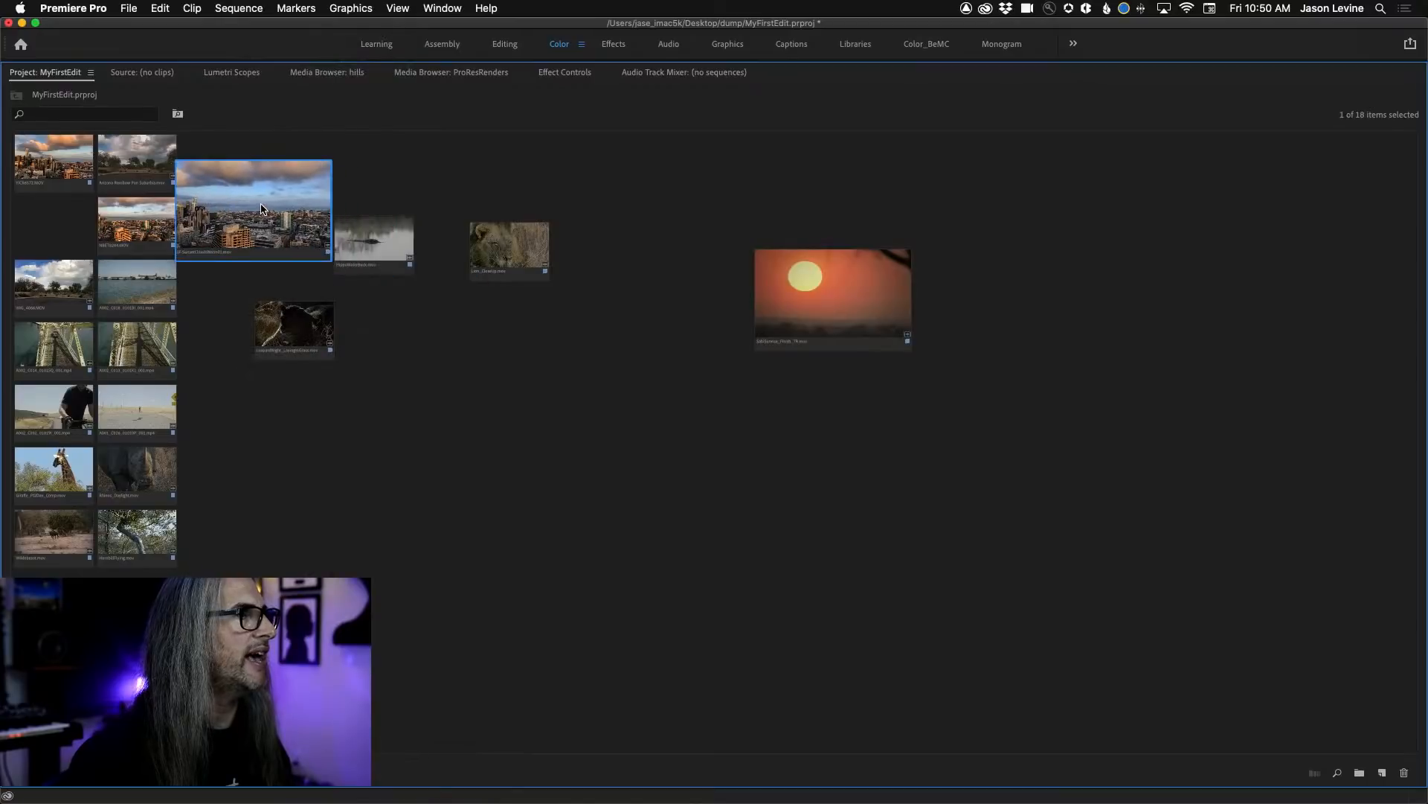
Move HippoWaterBuck.mov and Lion_CloseUp.mov lower in the layout and place Rhinos_Daylight.mov at Large size beside the enlarged skyline clip.
{"action": "left_click_drag", "start_coordinate": [383, 248], "coordinate": [500, 452]}
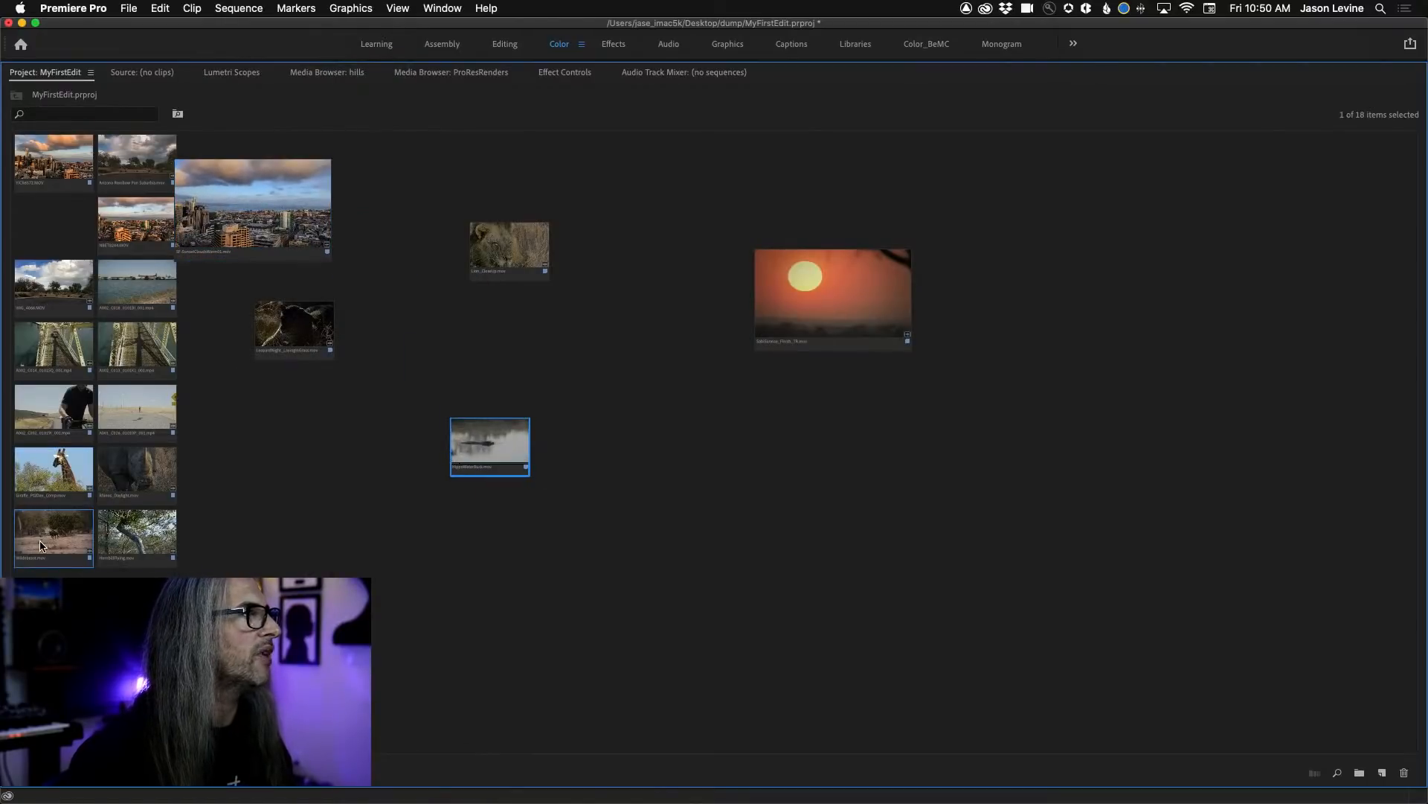
{"action": "left_click_drag", "start_coordinate": [129, 493], "coordinate": [400, 236]}
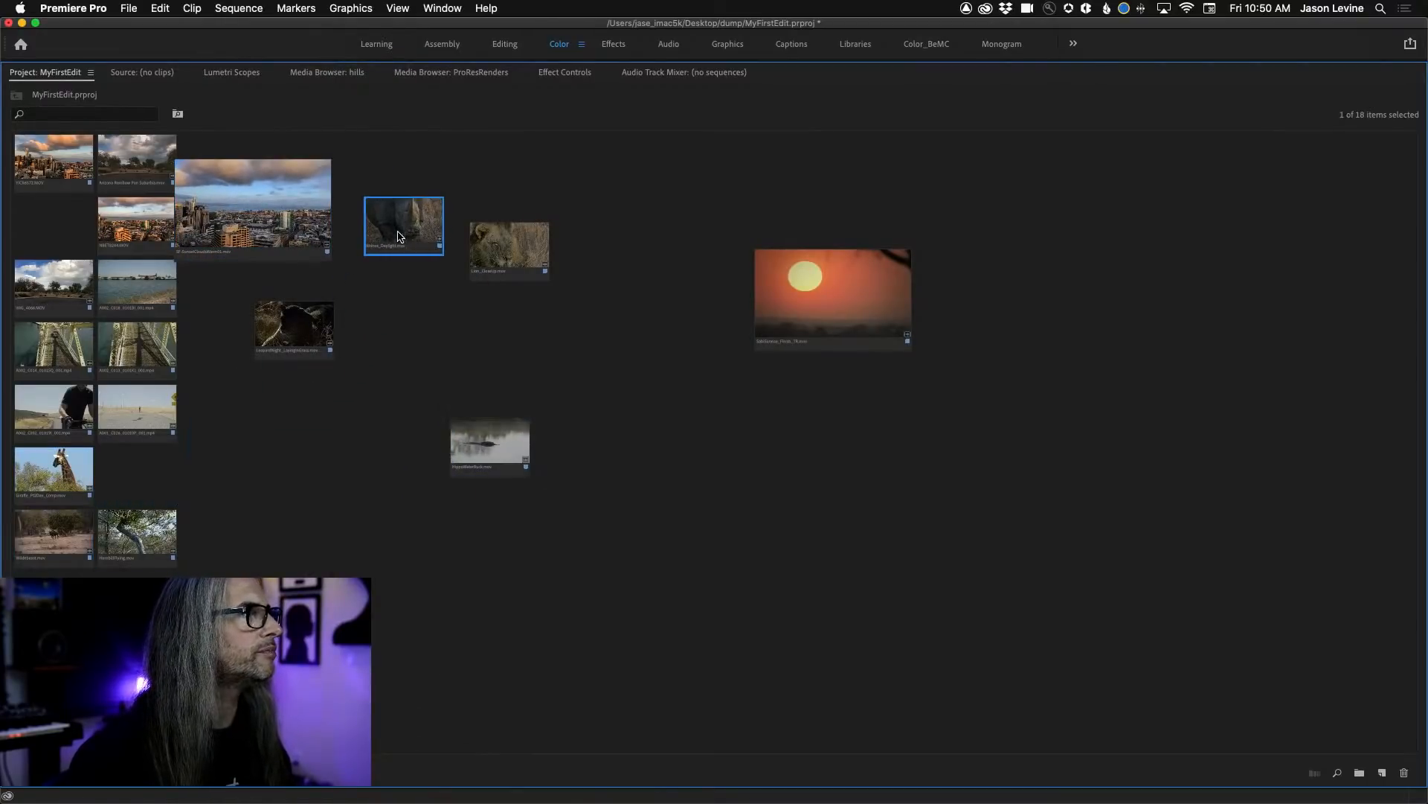
{"action": "right_click", "coordinate": [404, 232]}
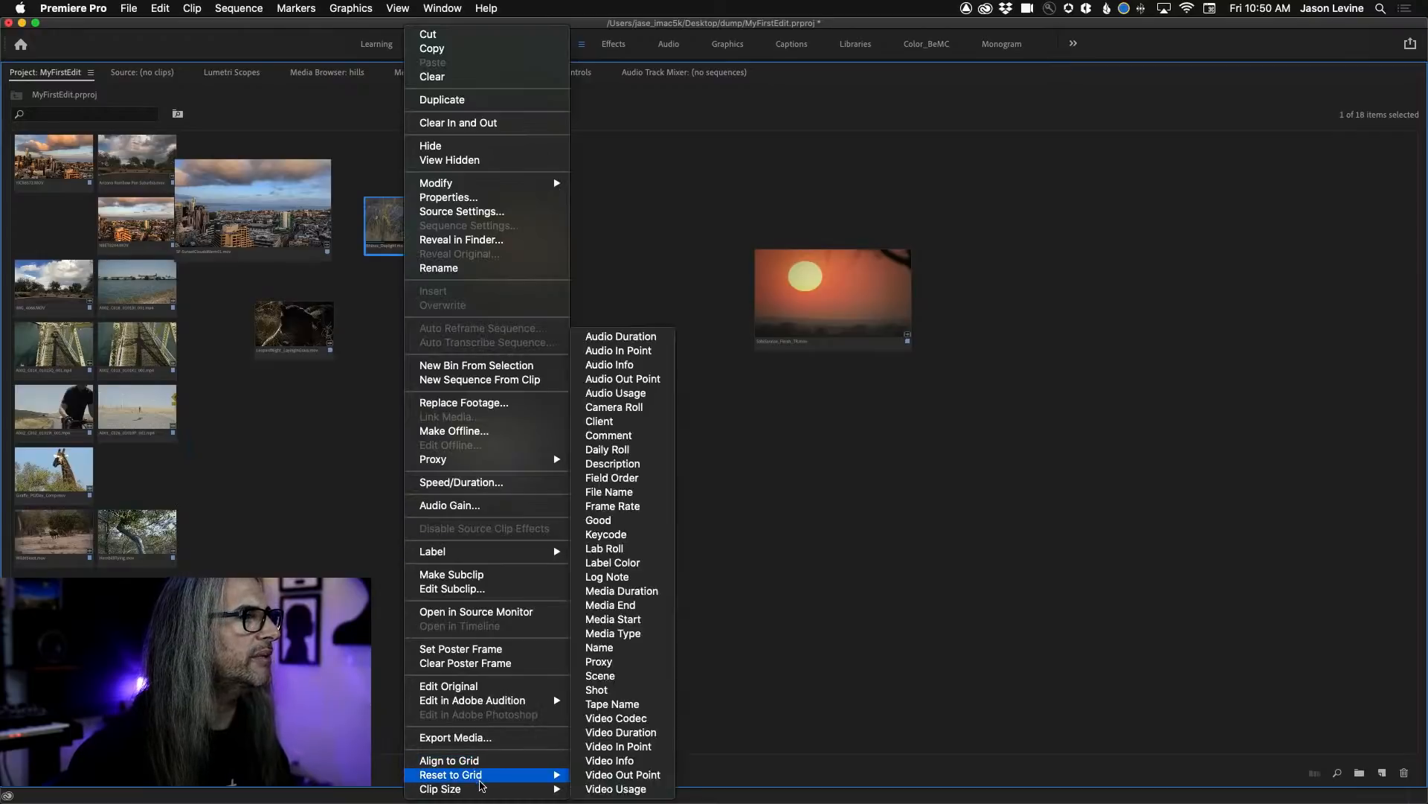
{"action": "mouse_move", "coordinate": [487, 790]}
{"action": "left_click", "coordinate": [599, 775]}
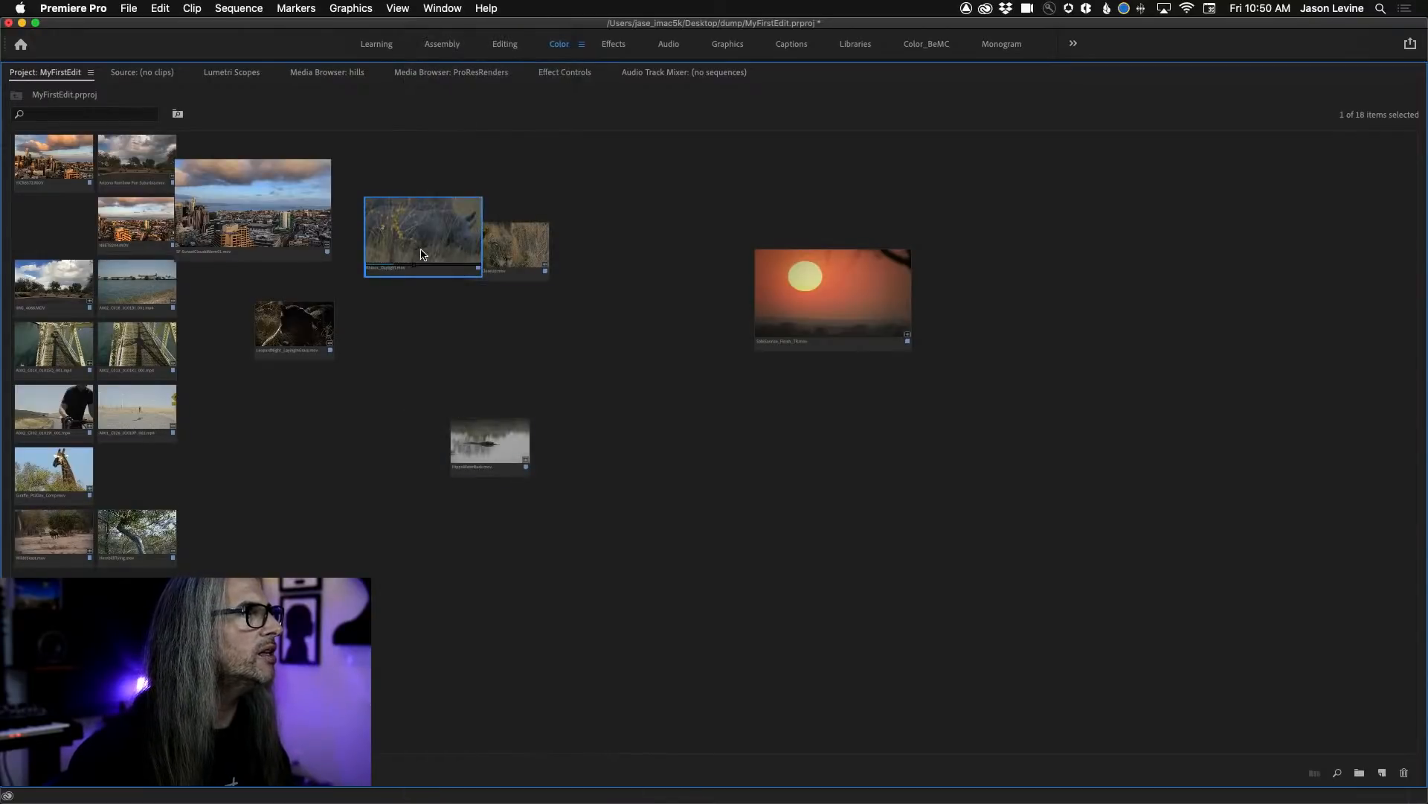
{"action": "left_click_drag", "start_coordinate": [378, 265], "coordinate": [375, 288]}
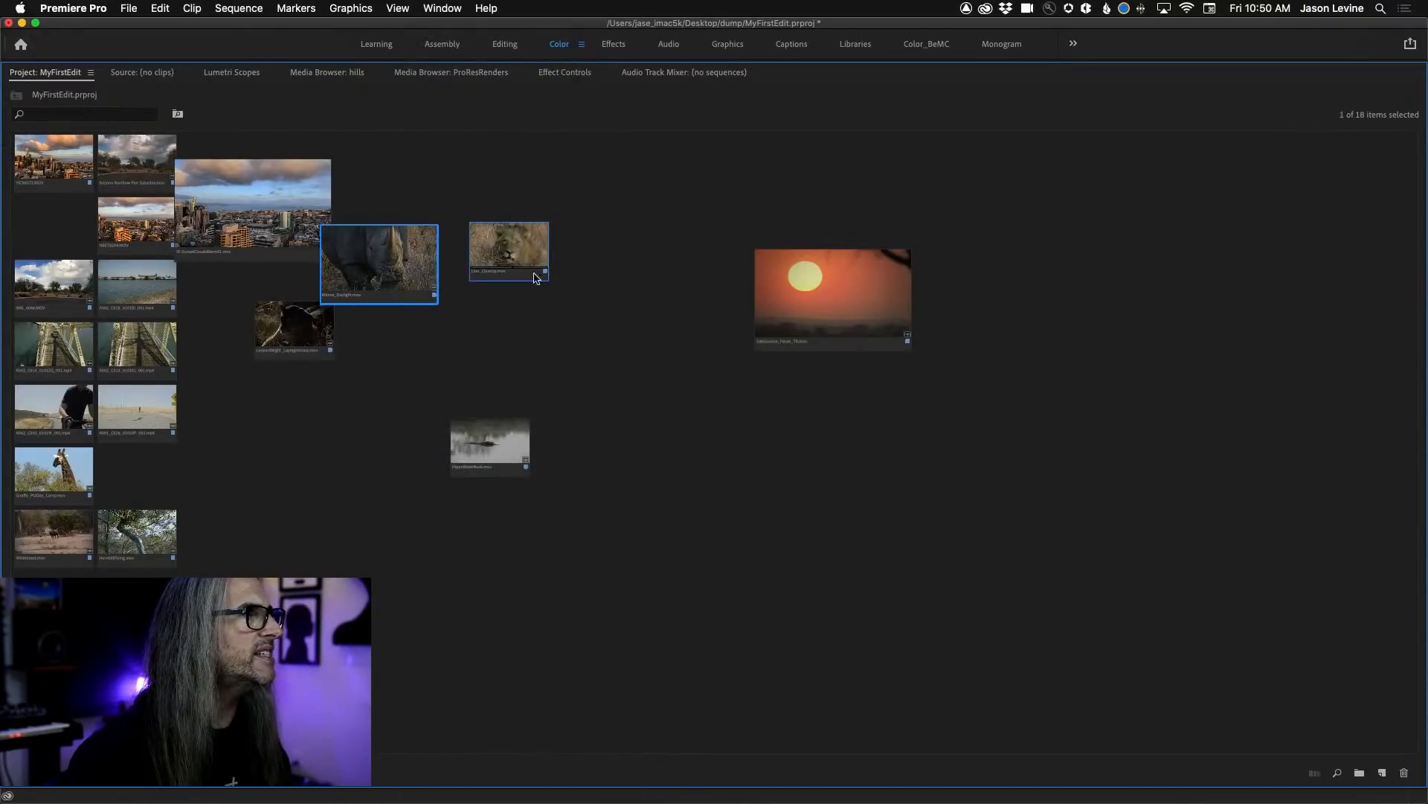
{"action": "left_click_drag", "start_coordinate": [508, 253], "coordinate": [676, 406]}
Move the cyclist clip out of the clip columns to the empty area above the rhino clip and set its clip size to Large.
{"action": "left_click", "coordinate": [74, 431]}
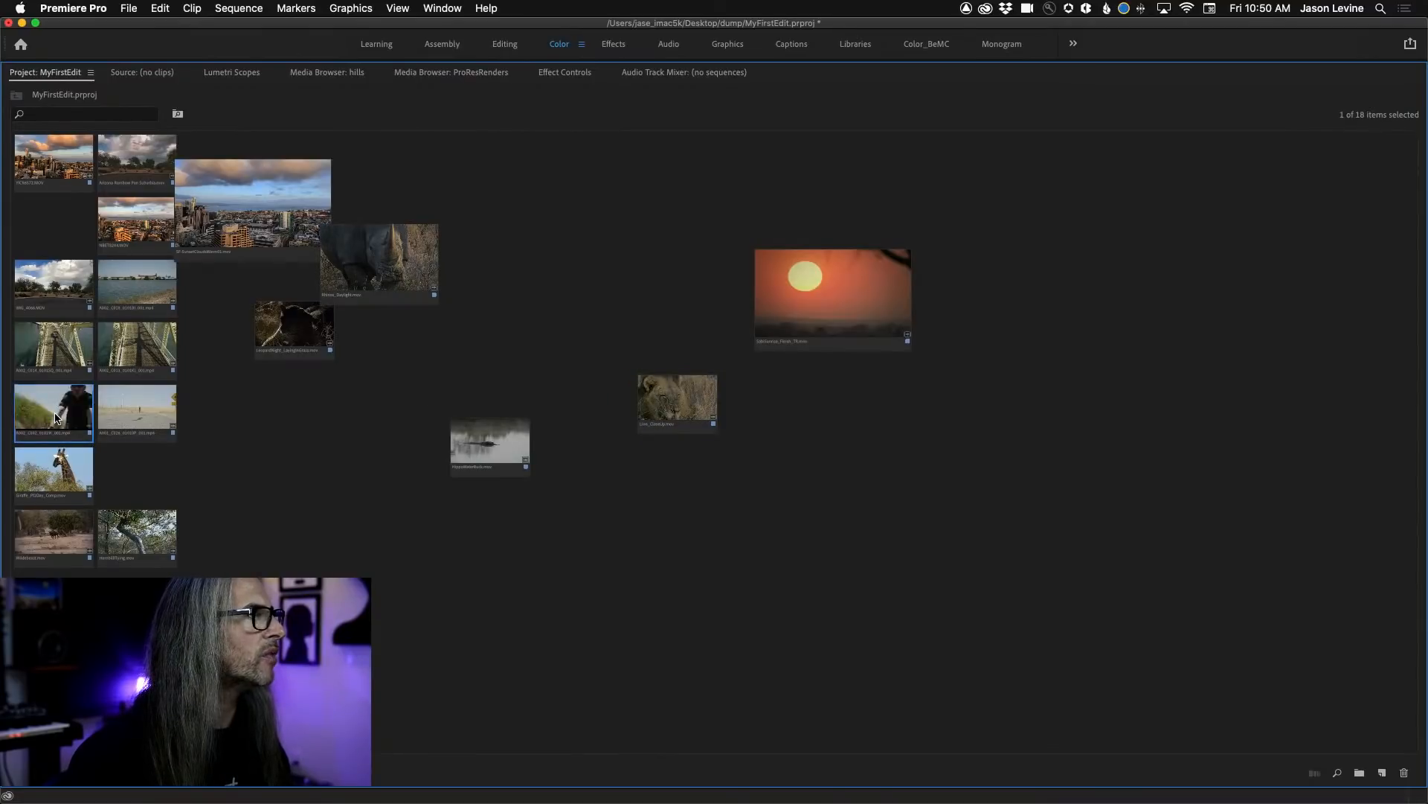
{"action": "right_click", "coordinate": [55, 413]}
{"action": "left_click", "coordinate": [46, 417]}
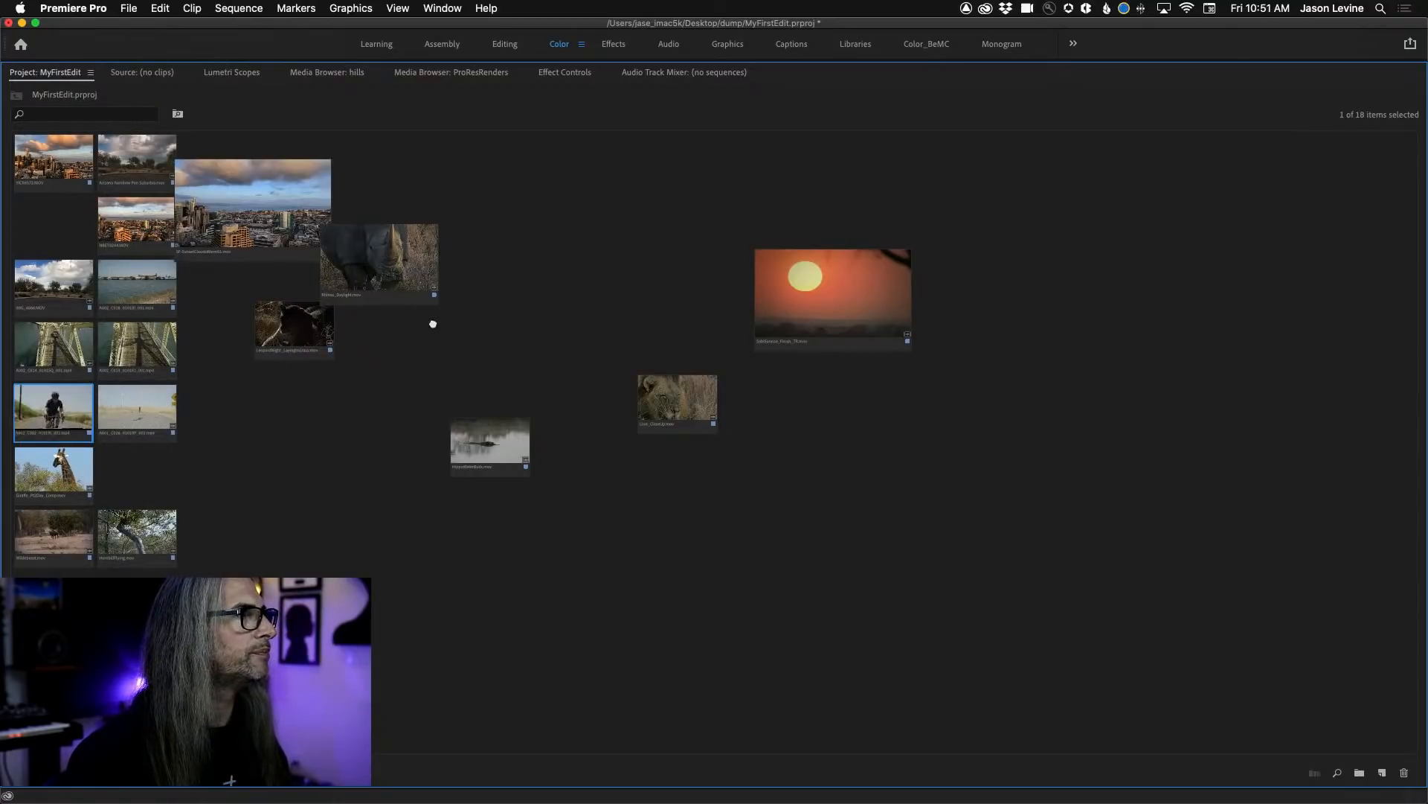
{"action": "left_click", "coordinate": [220, 545]}
{"action": "left_click_drag", "start_coordinate": [53, 419], "coordinate": [540, 191]}
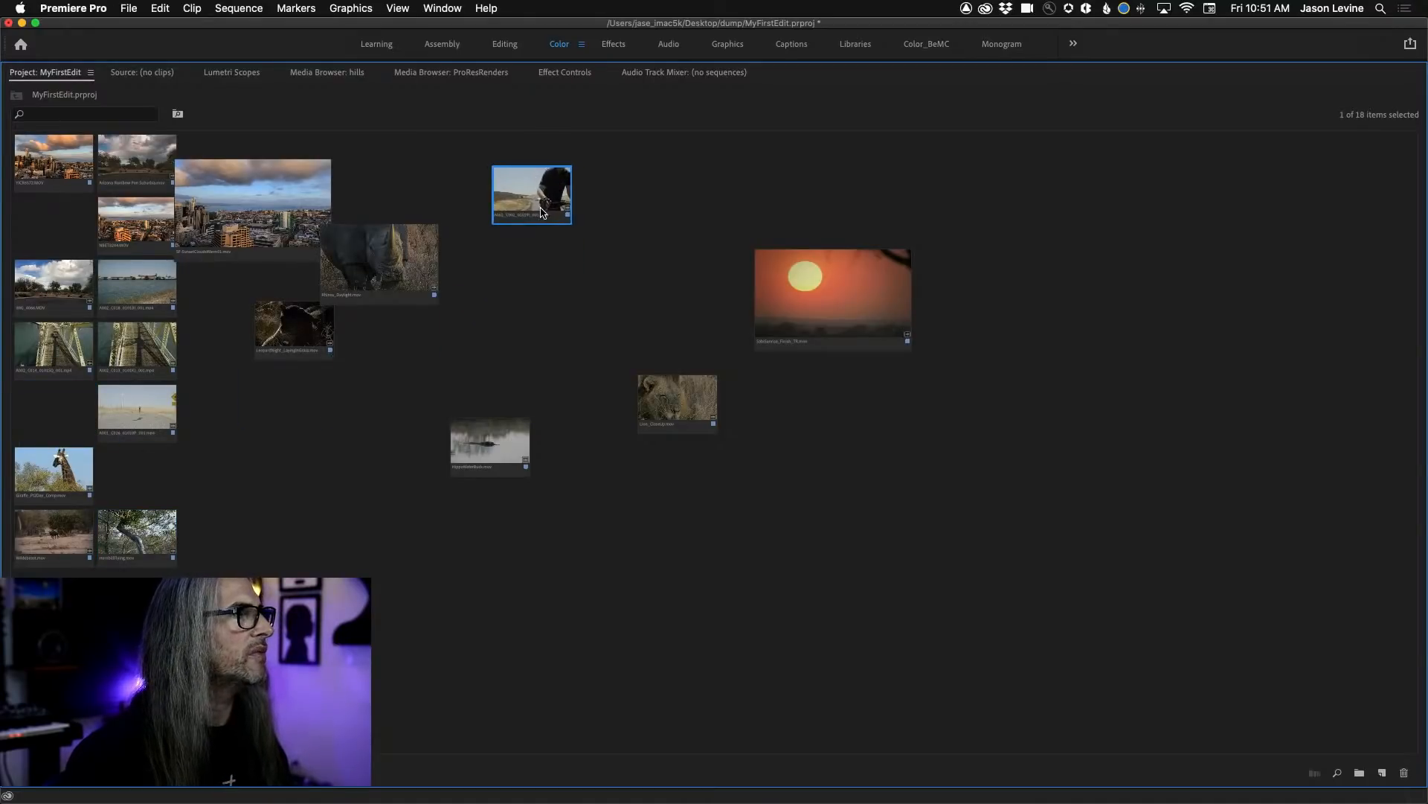
{"action": "right_click", "coordinate": [548, 201]}
{"action": "mouse_move", "coordinate": [649, 787]}
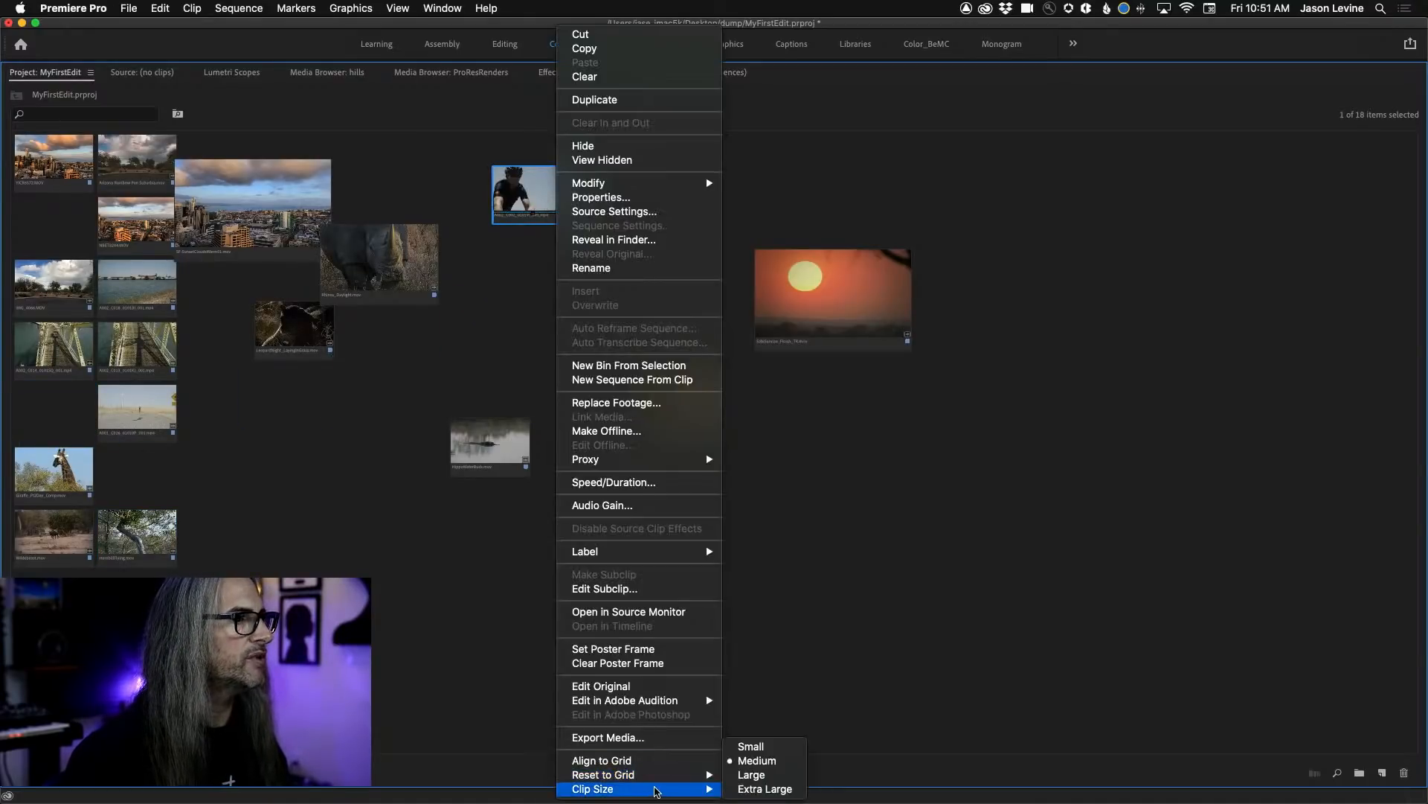
{"action": "left_click", "coordinate": [763, 775]}
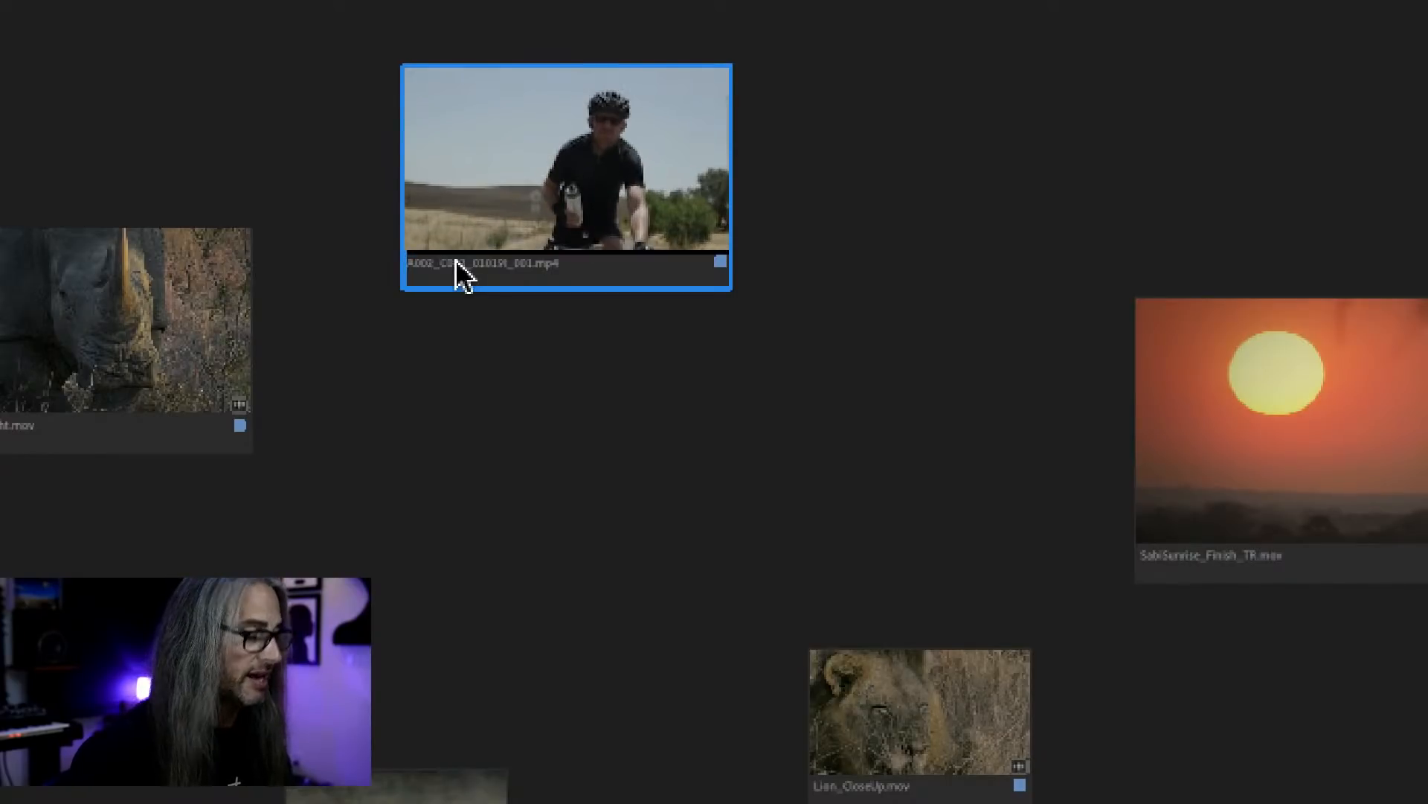
Mark an In point on the cyclist clip, play it, and place it overlapping the upper corner of the Rhinos_Daylight clip.
{"action": "key", "text": "i"}
{"action": "key", "text": "space"}
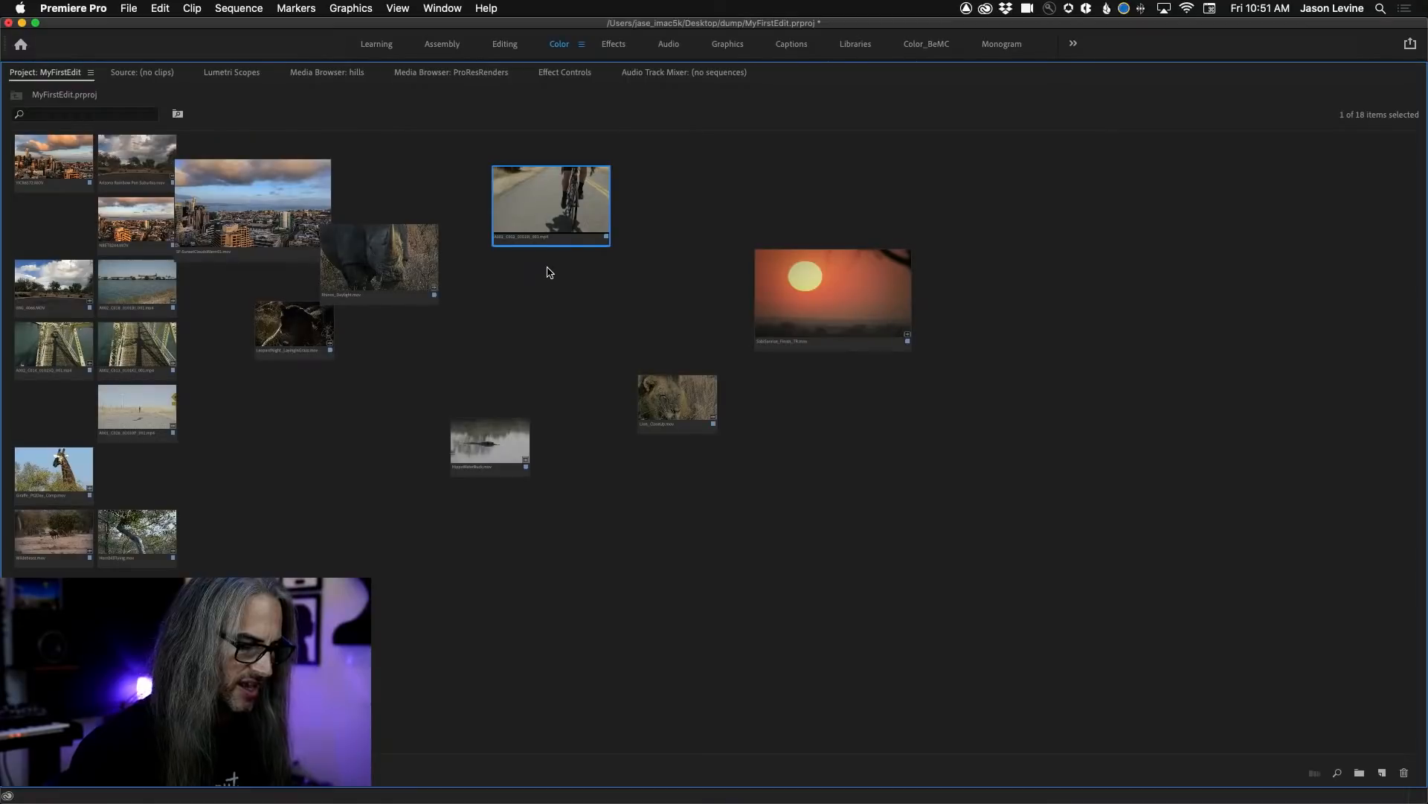
{"action": "left_click_drag", "start_coordinate": [609, 169], "coordinate": [382, 270]}
{"action": "left_click_drag", "start_coordinate": [487, 236], "coordinate": [491, 207]}
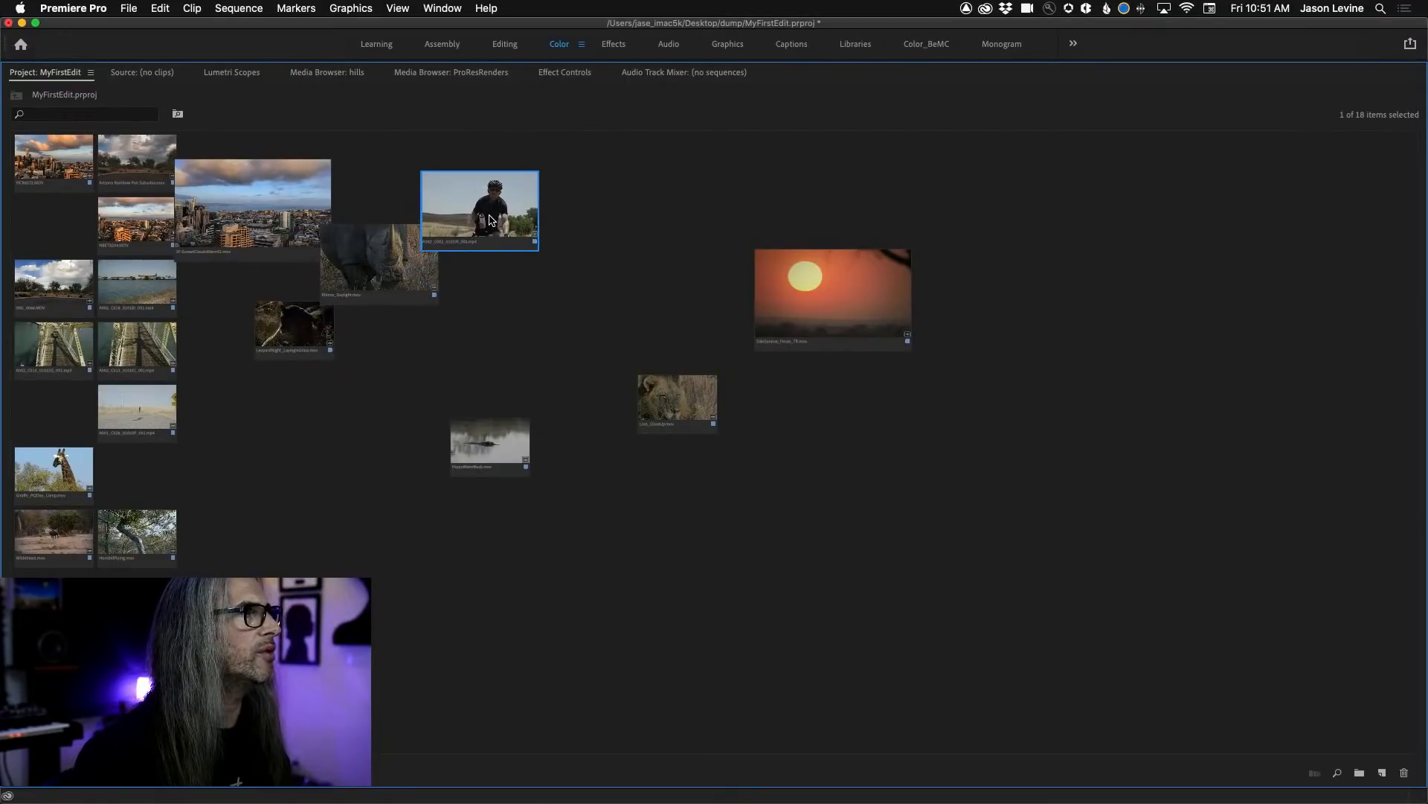
Continue the staggered upper row with the leopard, bridge, Lion_CloseUp and smaller skyline clips, ending with the SabiSunrise clip.
{"action": "left_click_drag", "start_coordinate": [280, 341], "coordinate": [548, 266]}
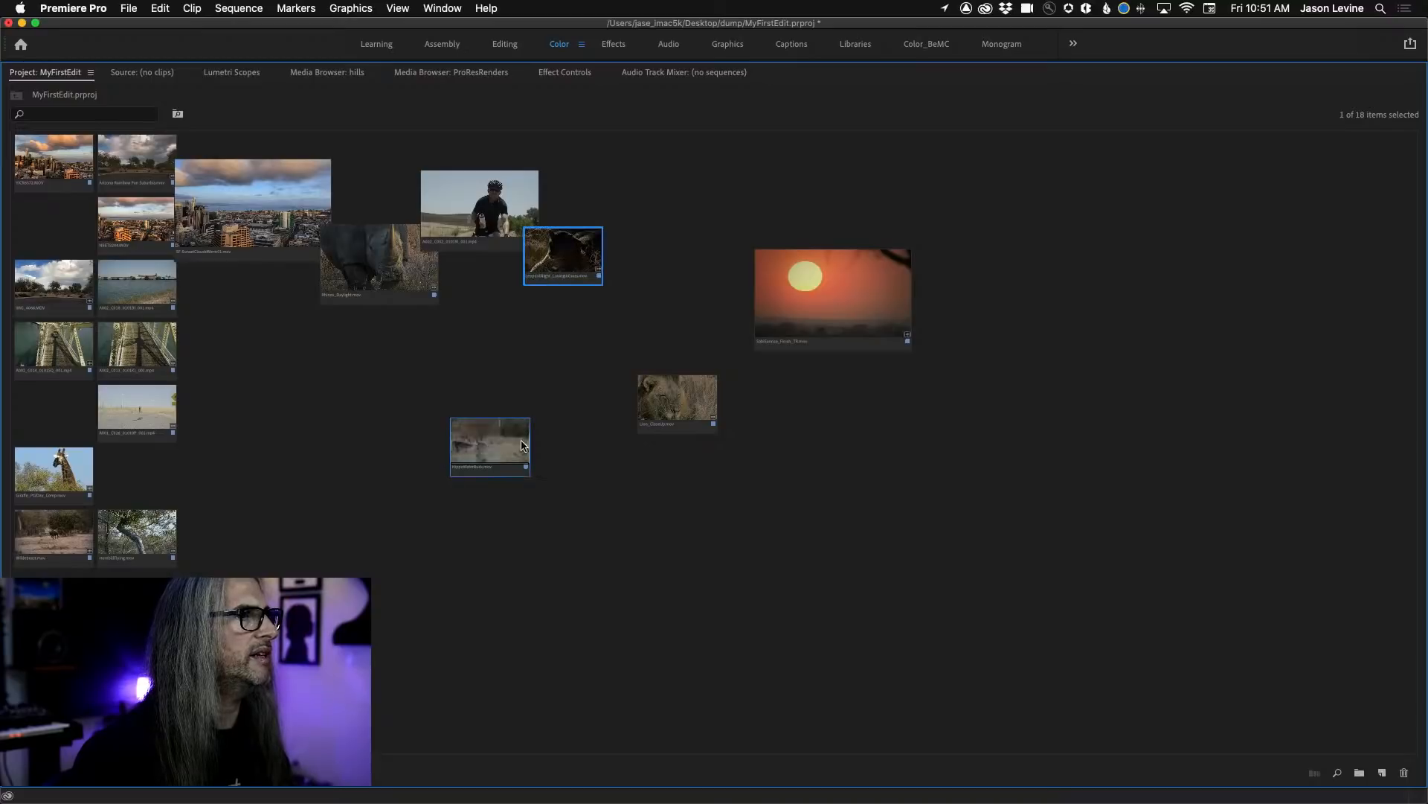
{"action": "left_click_drag", "start_coordinate": [142, 344], "coordinate": [634, 200]}
{"action": "left_click_drag", "start_coordinate": [659, 366], "coordinate": [718, 257]}
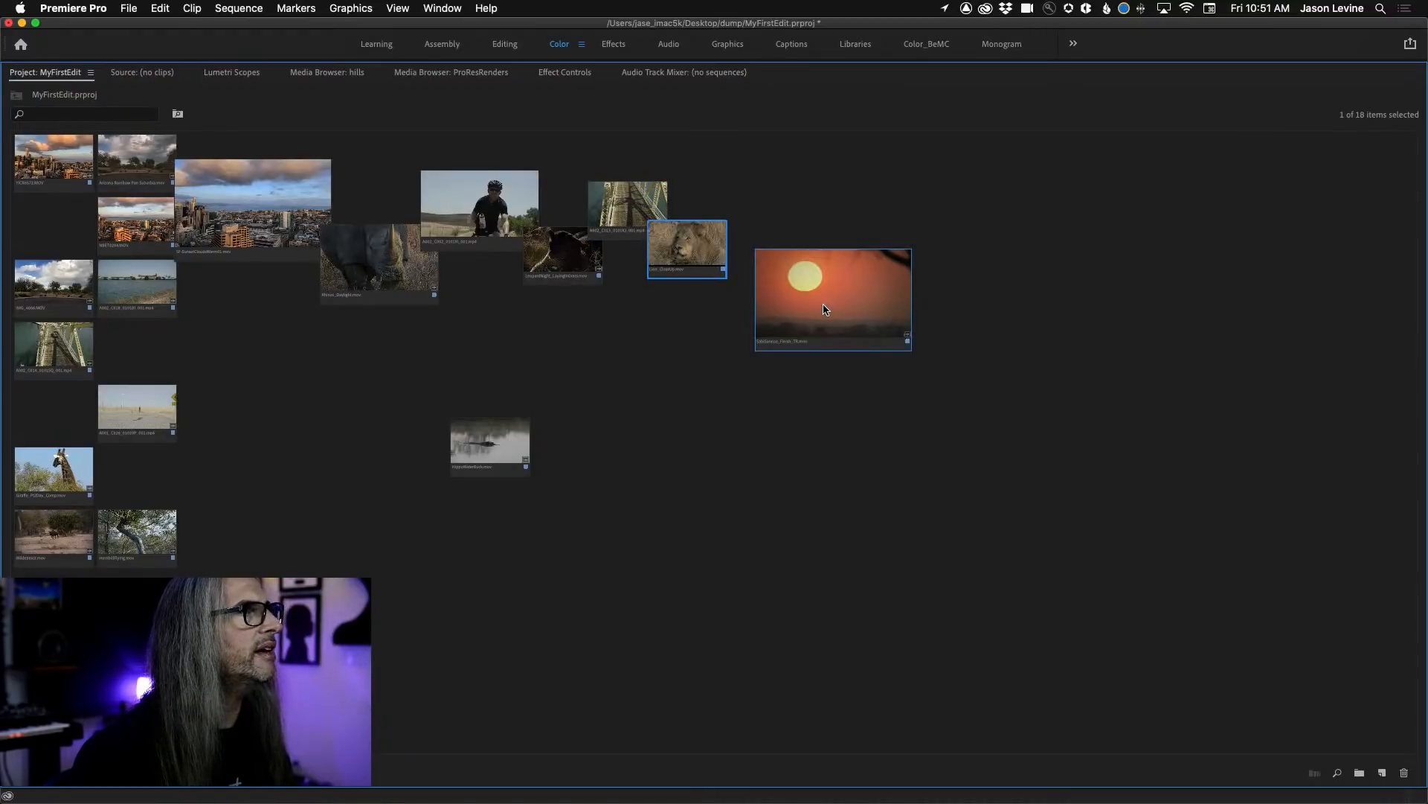
{"action": "left_click_drag", "start_coordinate": [142, 230], "coordinate": [745, 207]}
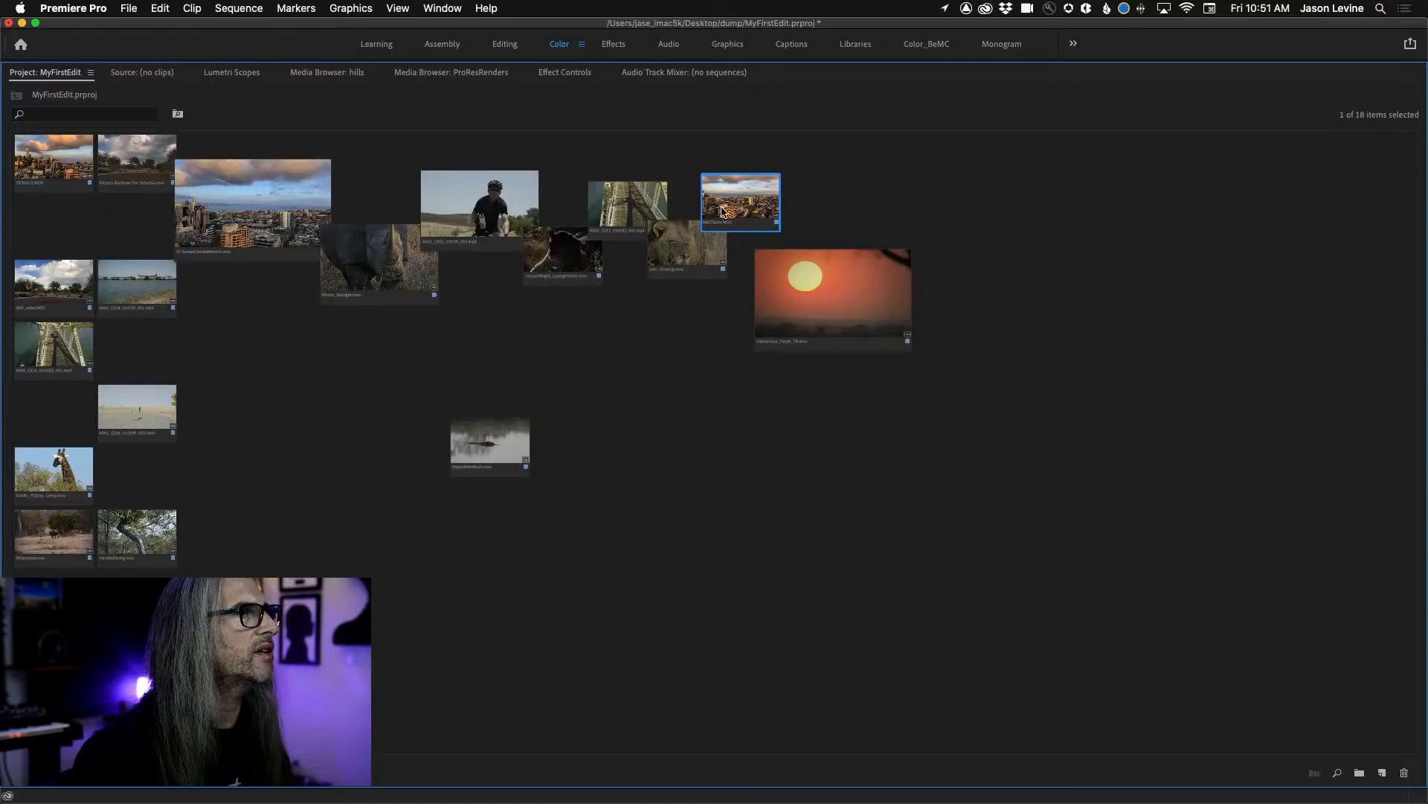
{"action": "left_click_drag", "start_coordinate": [796, 313], "coordinate": [808, 283]}
{"action": "left_click", "coordinate": [740, 415]}
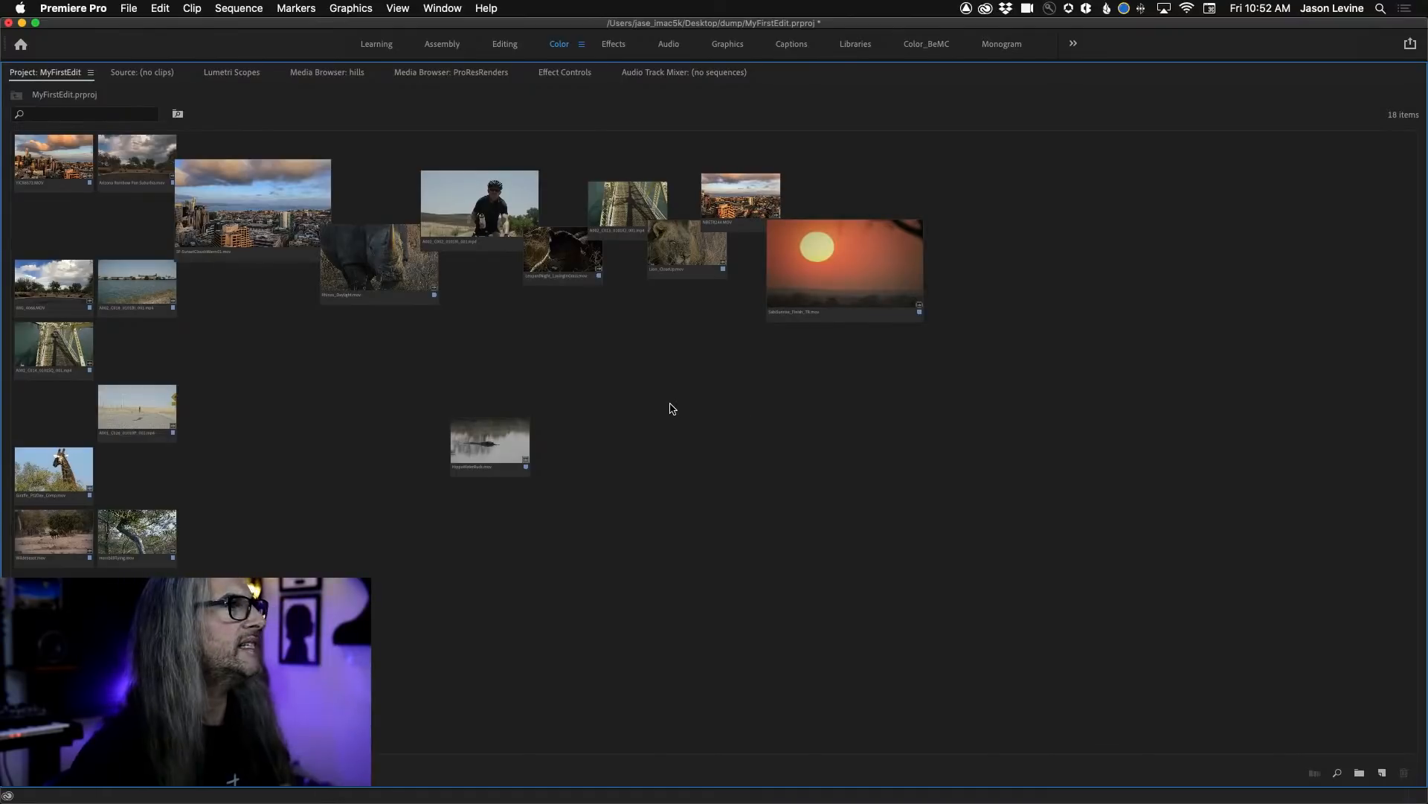
Place the waterfront clip directly beside HippoWaterBuck.mov and delete its extra copy.
{"action": "left_click_drag", "start_coordinate": [119, 291], "coordinate": [599, 520]}
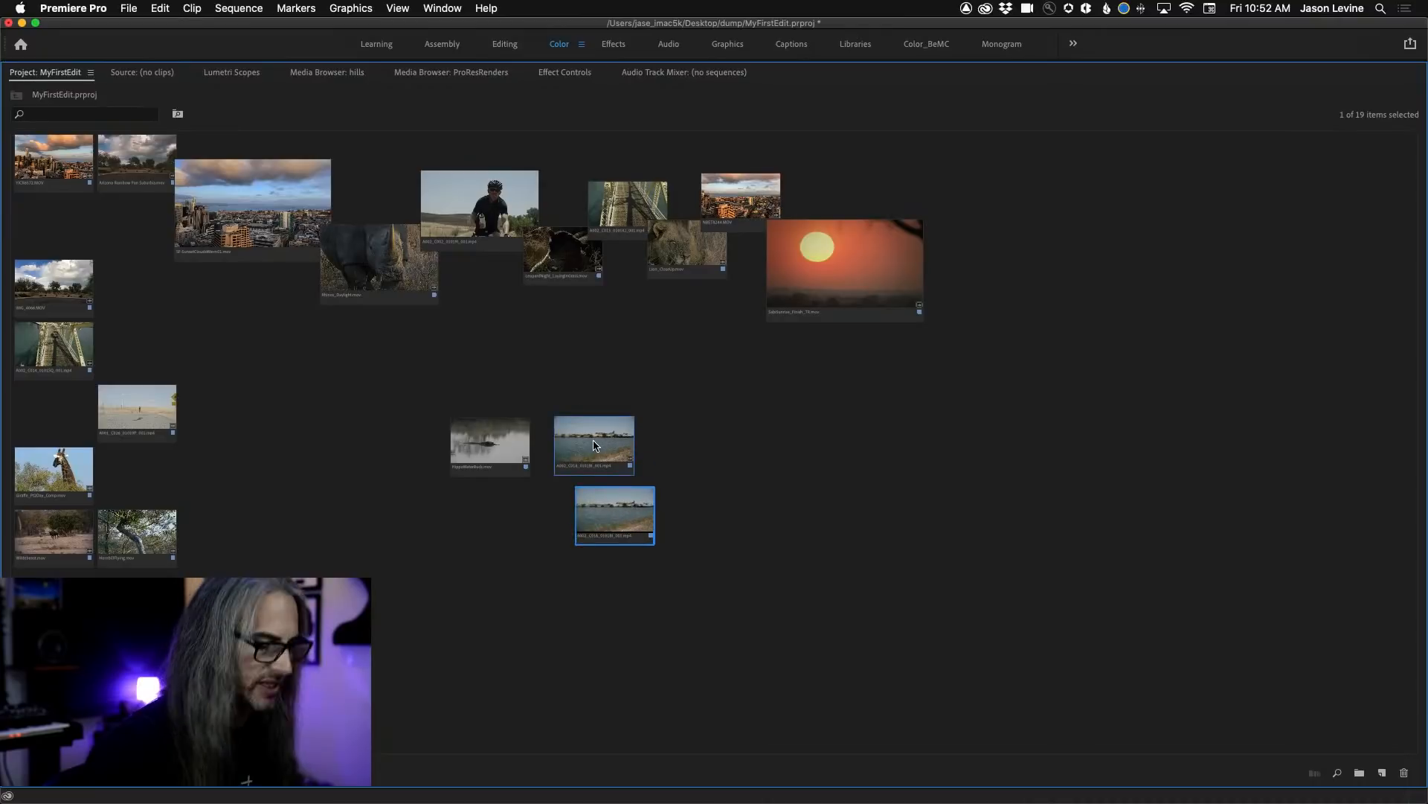
{"action": "key", "text": "Delete"}
{"action": "mouse_move", "coordinate": [603, 455]}
{"action": "left_mouse_down"}
{"action": "mouse_move", "coordinate": [577, 455]}
{"action": "mouse_move", "coordinate": [625, 456]}
{"action": "mouse_move", "coordinate": [576, 455]}
{"action": "left_mouse_up"}
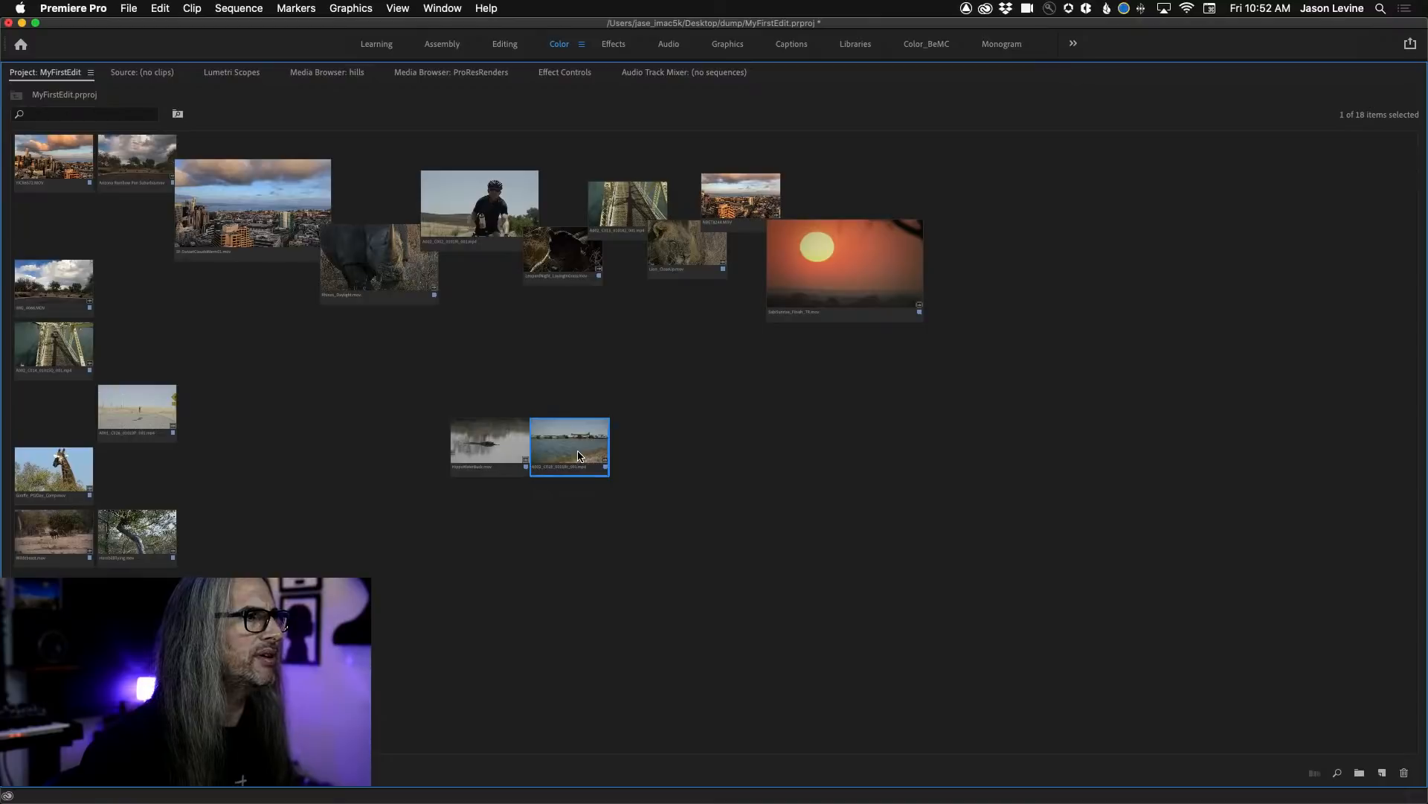
Add the desert and remaining bridge clips to the hippo and waterfront row, and shift the four-clip row closer under the staggered row.
{"action": "left_click_drag", "start_coordinate": [138, 413], "coordinate": [258, 426]}
{"action": "left_click_drag", "start_coordinate": [497, 432], "coordinate": [622, 448]}
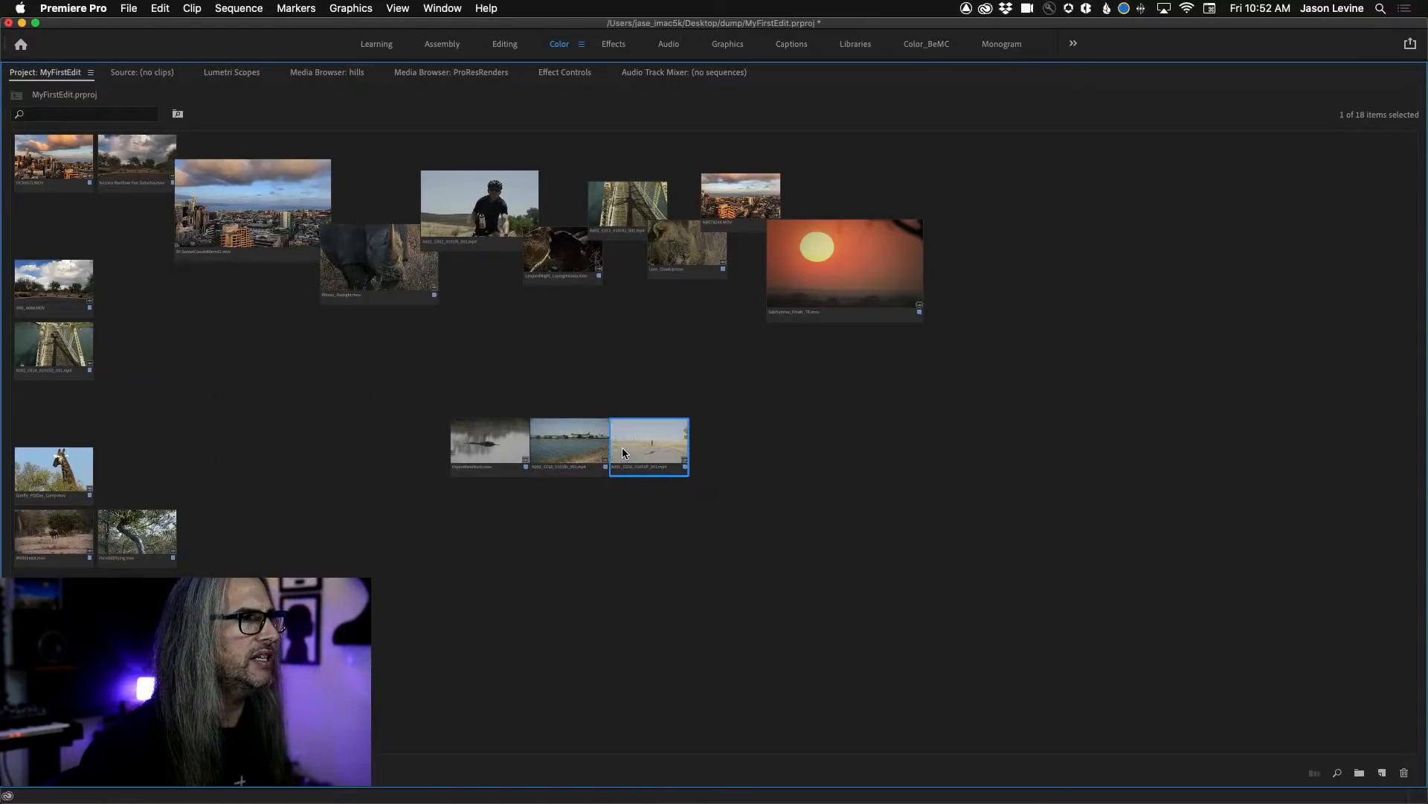
{"action": "left_click_drag", "start_coordinate": [37, 352], "coordinate": [715, 450]}
{"action": "left_click_drag", "start_coordinate": [354, 412], "coordinate": [770, 480]}
{"action": "left_click_drag", "start_coordinate": [480, 459], "coordinate": [286, 402]}
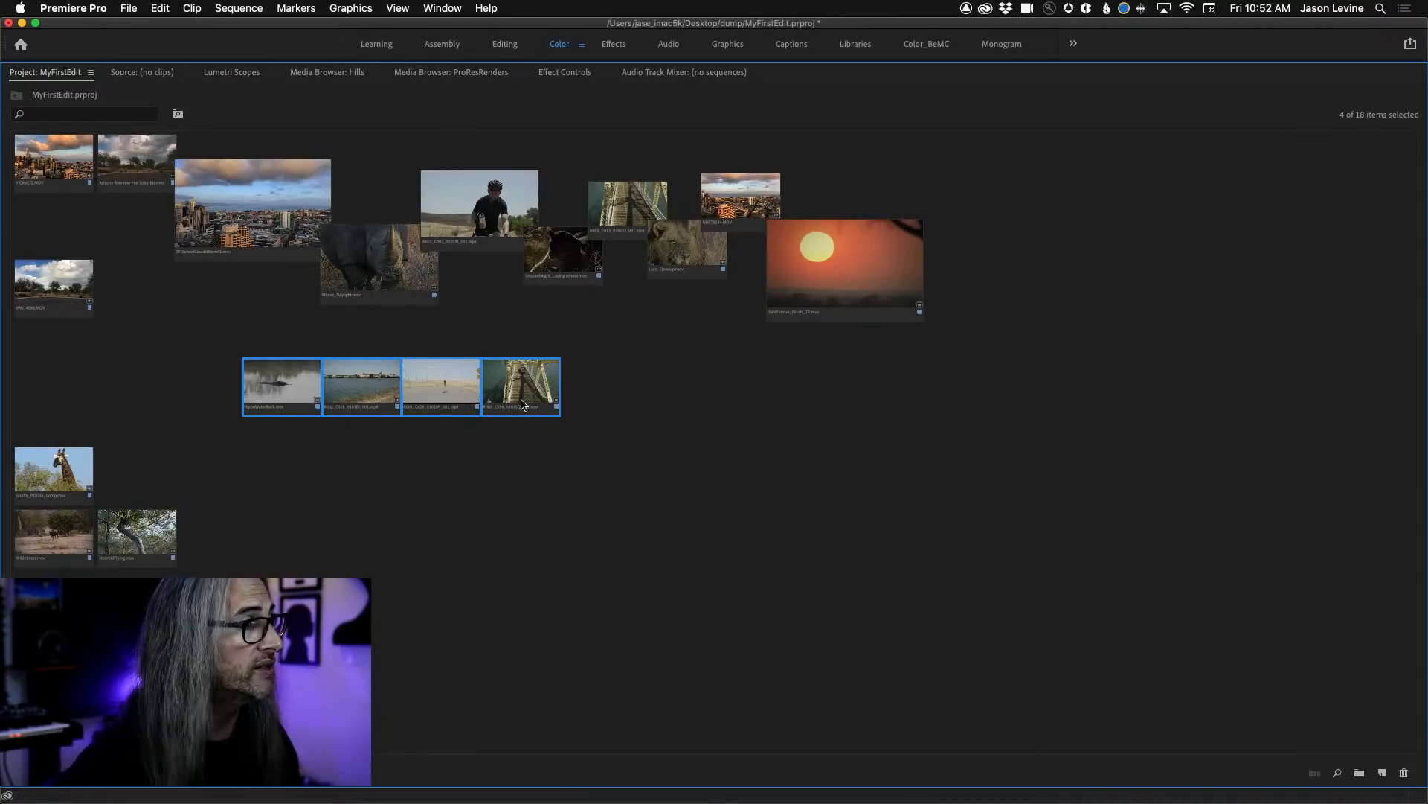
Save the current freeform arrangement as a new layout named FirstEdit01.
{"action": "right_click", "coordinate": [627, 347]}
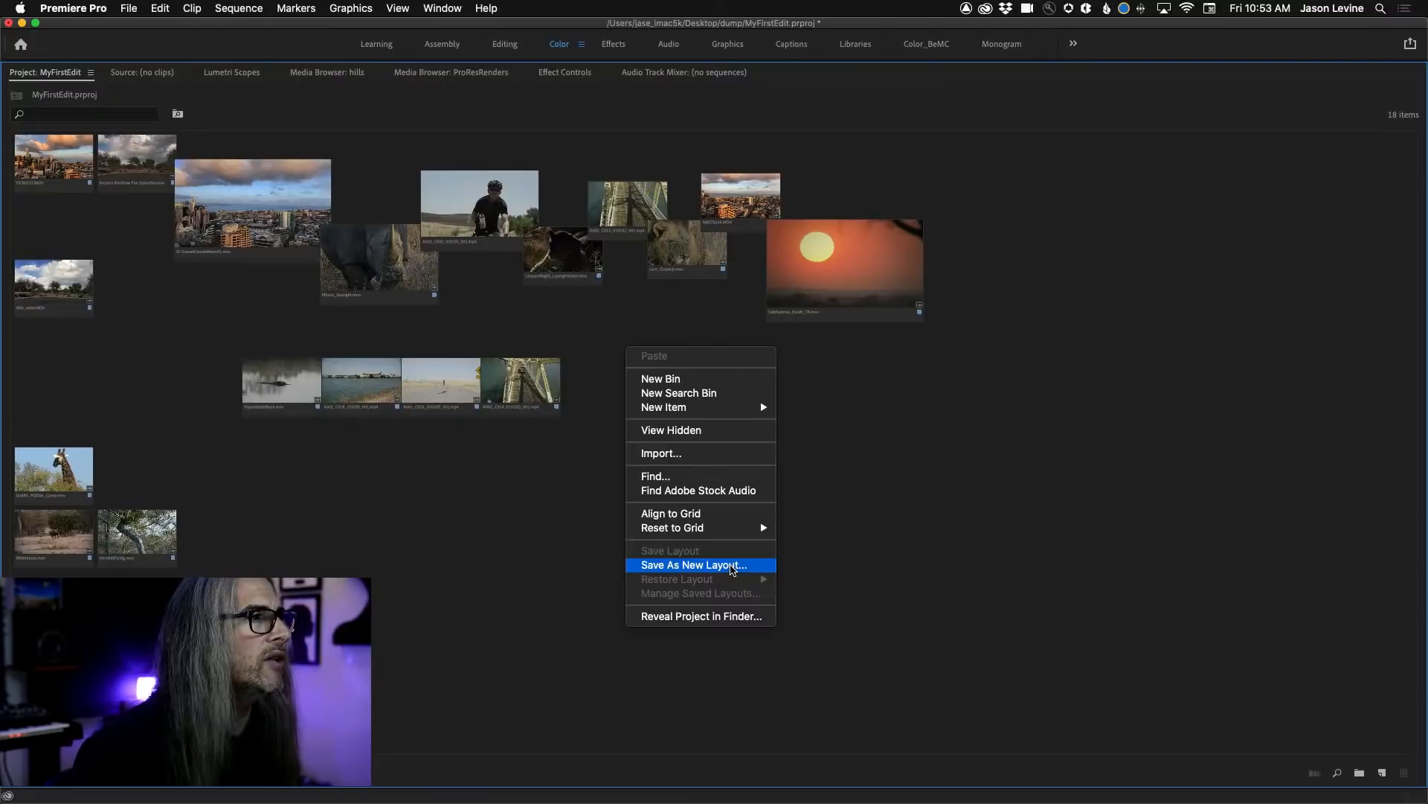
{"action": "mouse_move", "coordinate": [719, 480]}
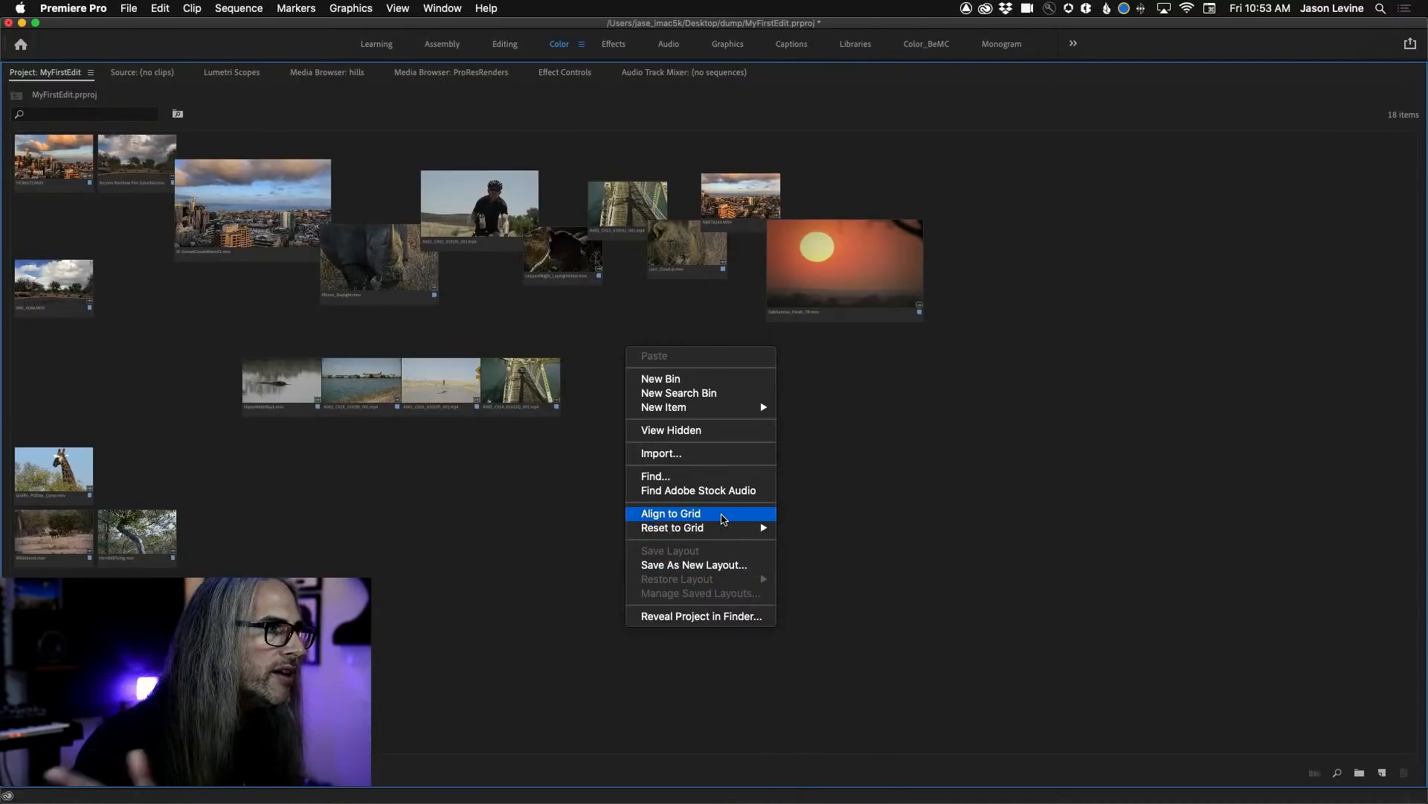
{"action": "left_click", "coordinate": [726, 565]}
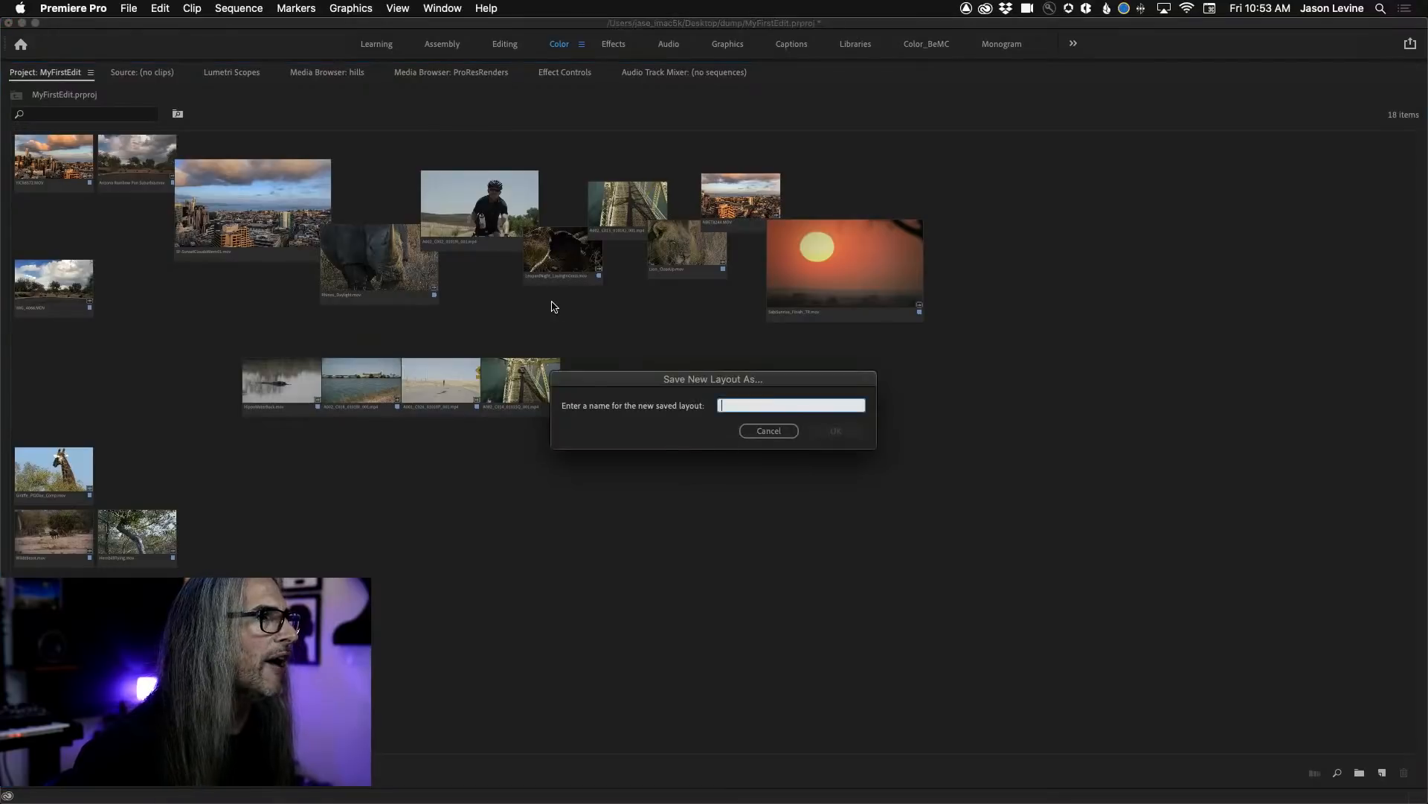
{"action": "type", "text": "FirstEdit01"}
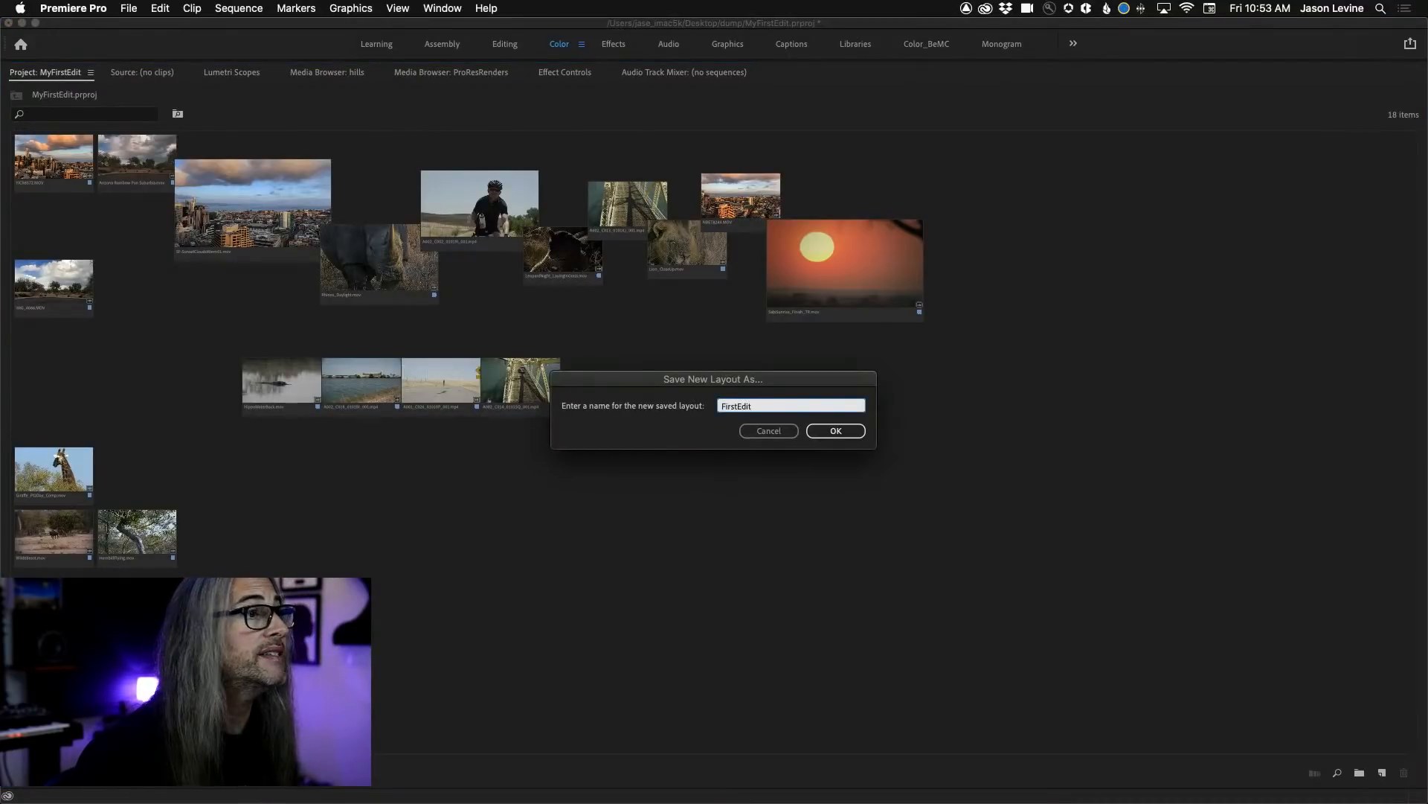
{"action": "left_click", "coordinate": [837, 432]}
Spread the tree, giraffe, savanna-animal and cloudy-sky clips in a third row under the four-clip row and select all four.
{"action": "left_click_drag", "start_coordinate": [156, 523], "coordinate": [304, 489]}
{"action": "left_click_drag", "start_coordinate": [70, 460], "coordinate": [439, 496]}
{"action": "left_click_drag", "start_coordinate": [54, 532], "coordinate": [527, 513]}
{"action": "left_click_drag", "start_coordinate": [43, 268], "coordinate": [646, 515]}
{"action": "left_click_drag", "start_coordinate": [147, 469], "coordinate": [710, 564]}
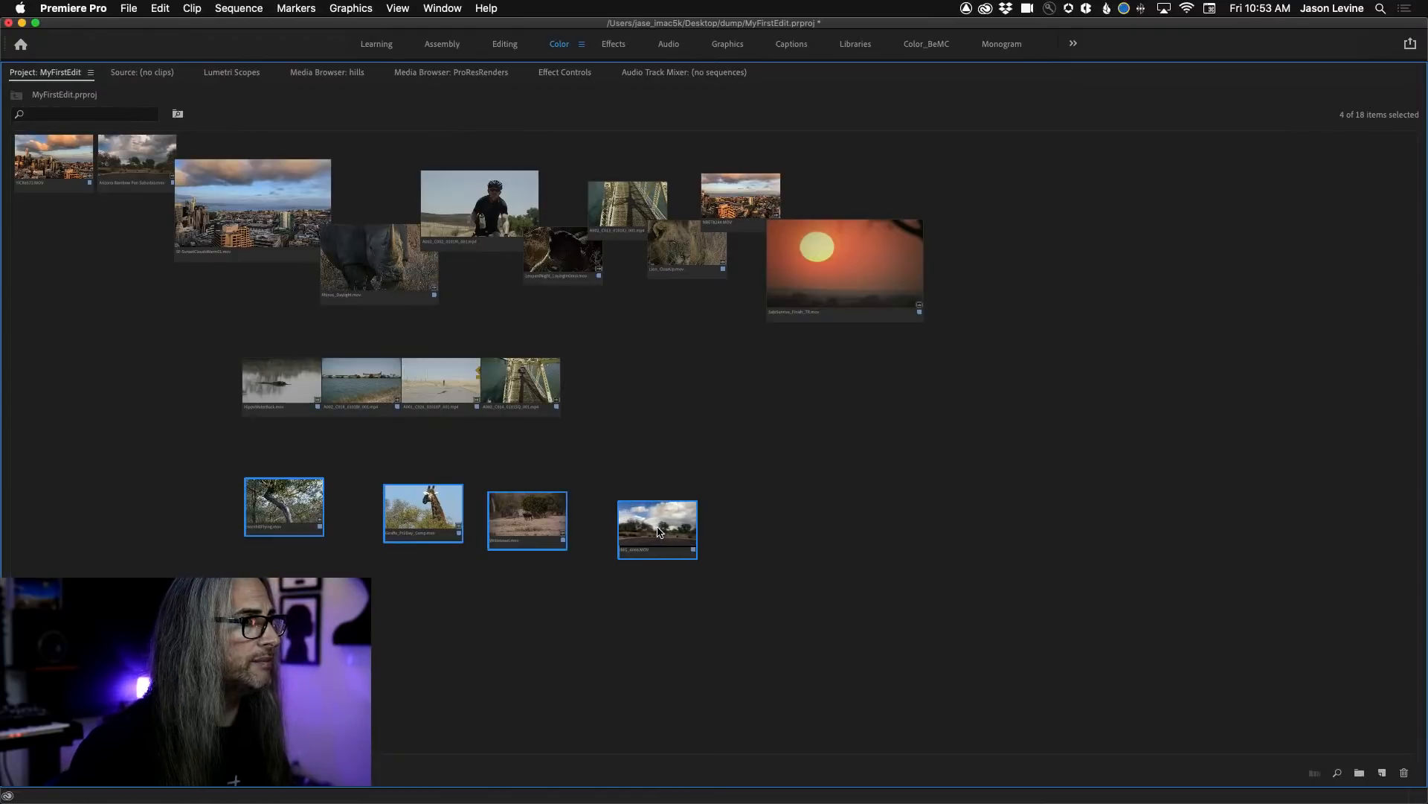
Rearrange the tree, giraffe, savanna-animal and cloudy-sky clips into an overlapping diagonal staircase below the four-clip row.
{"action": "left_click", "coordinate": [293, 510]}
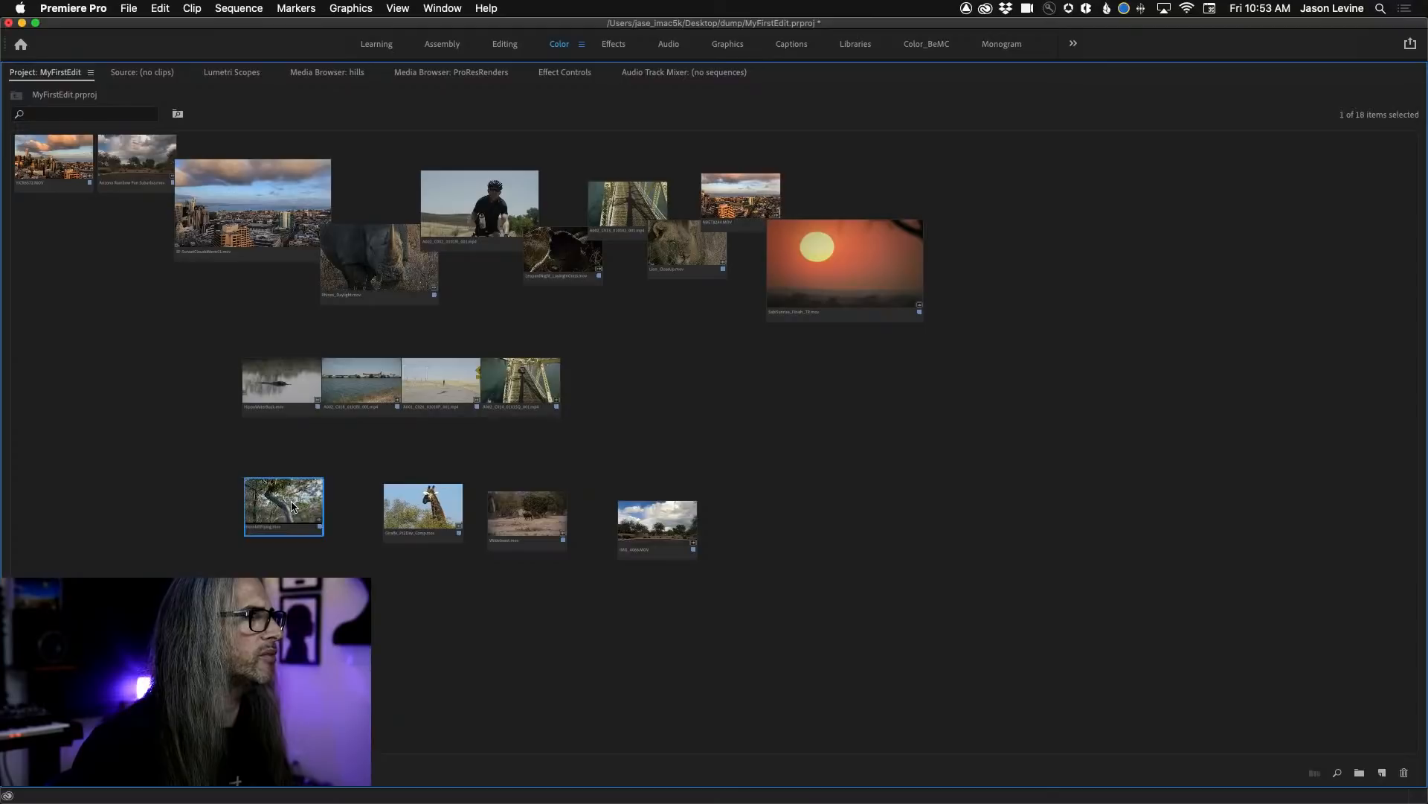
{"action": "left_click_drag", "start_coordinate": [420, 512], "coordinate": [363, 503]}
{"action": "left_click_drag", "start_coordinate": [528, 524], "coordinate": [462, 509]}
{"action": "left_click_drag", "start_coordinate": [679, 525], "coordinate": [532, 473]}
{"action": "left_click_drag", "start_coordinate": [387, 524], "coordinate": [424, 561]}
{"action": "left_click_drag", "start_coordinate": [297, 519], "coordinate": [363, 587]}
Move the last skyline clip far beyond one end of the middle row and the stormy-sky clip to the opposite end.
{"action": "left_click_drag", "start_coordinate": [53, 160], "coordinate": [691, 392]}
{"action": "left_click_drag", "start_coordinate": [149, 179], "coordinate": [60, 381]}
{"action": "left_click_drag", "start_coordinate": [672, 390], "coordinate": [995, 386]}
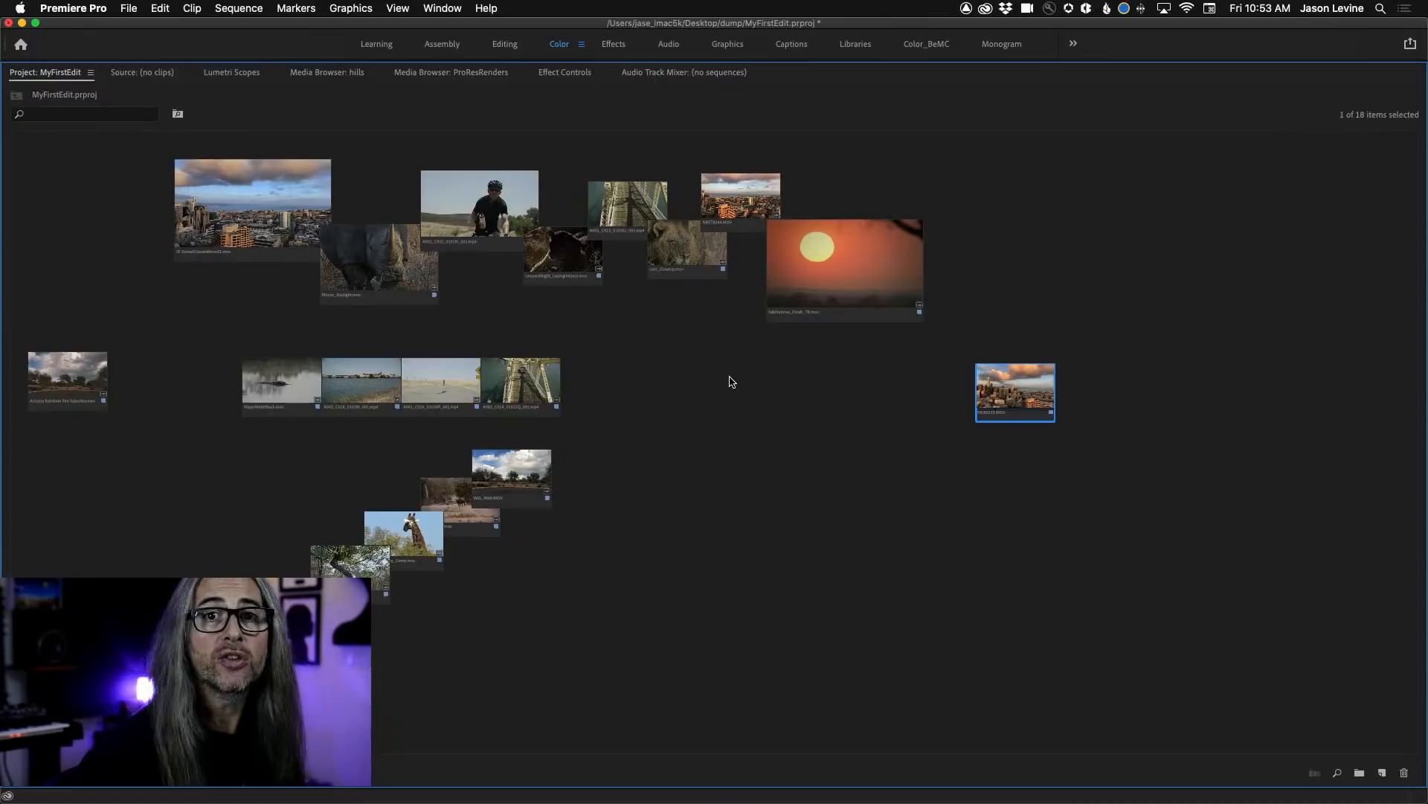
Save the rearranged clips as another new layout named FirstEdit02.
{"action": "right_click", "coordinate": [663, 358]}
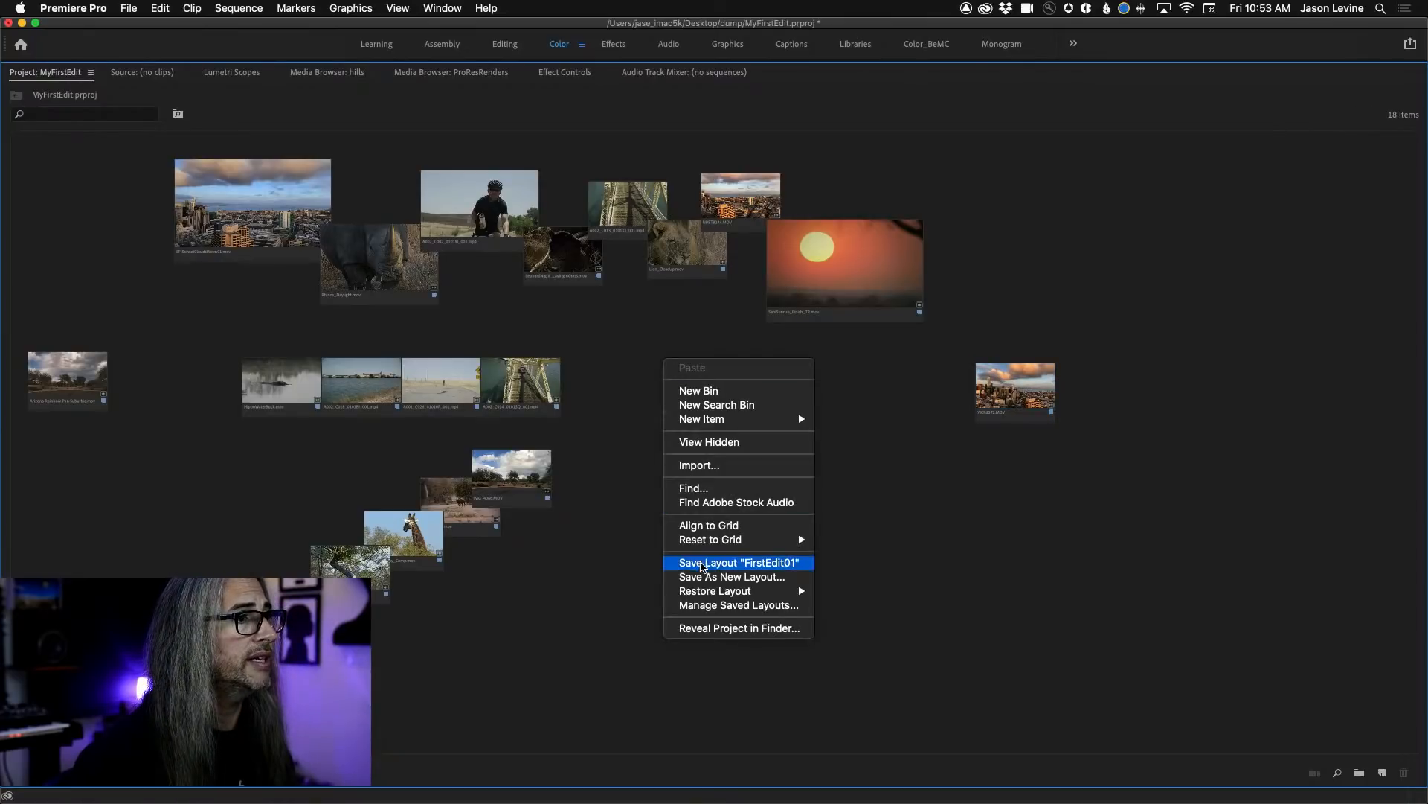
{"action": "left_click", "coordinate": [710, 577]}
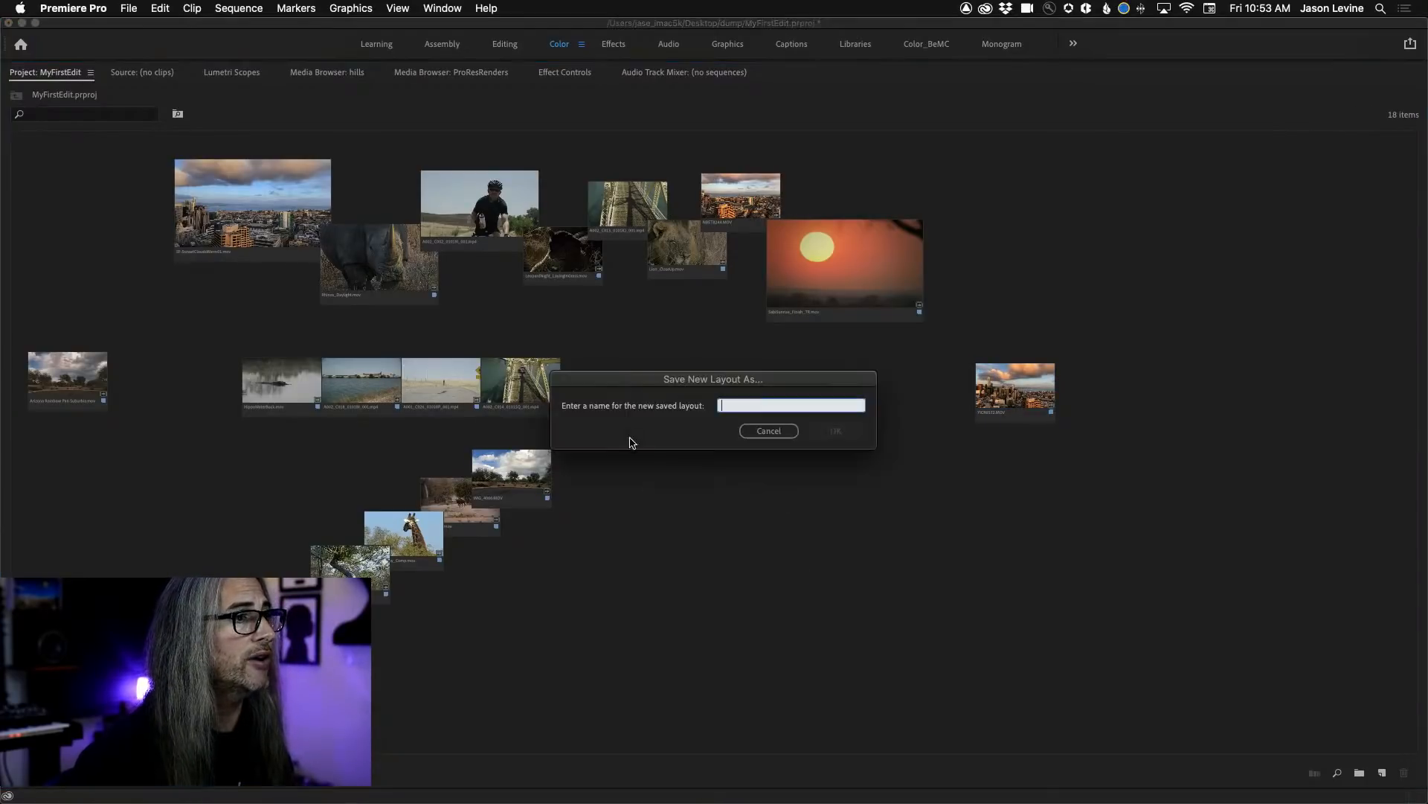
{"action": "type", "text": "rstEdit02"}
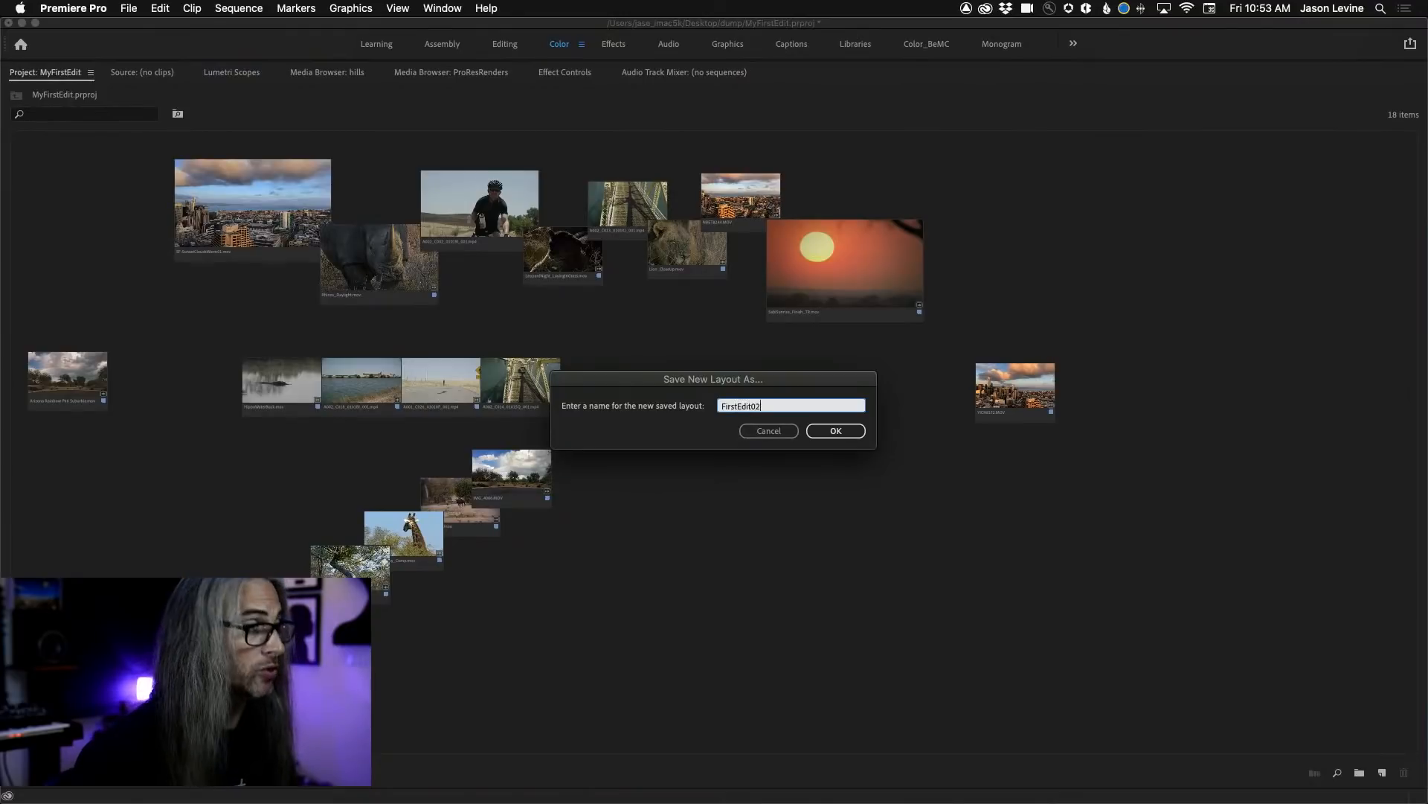
{"action": "key", "text": "Return"}
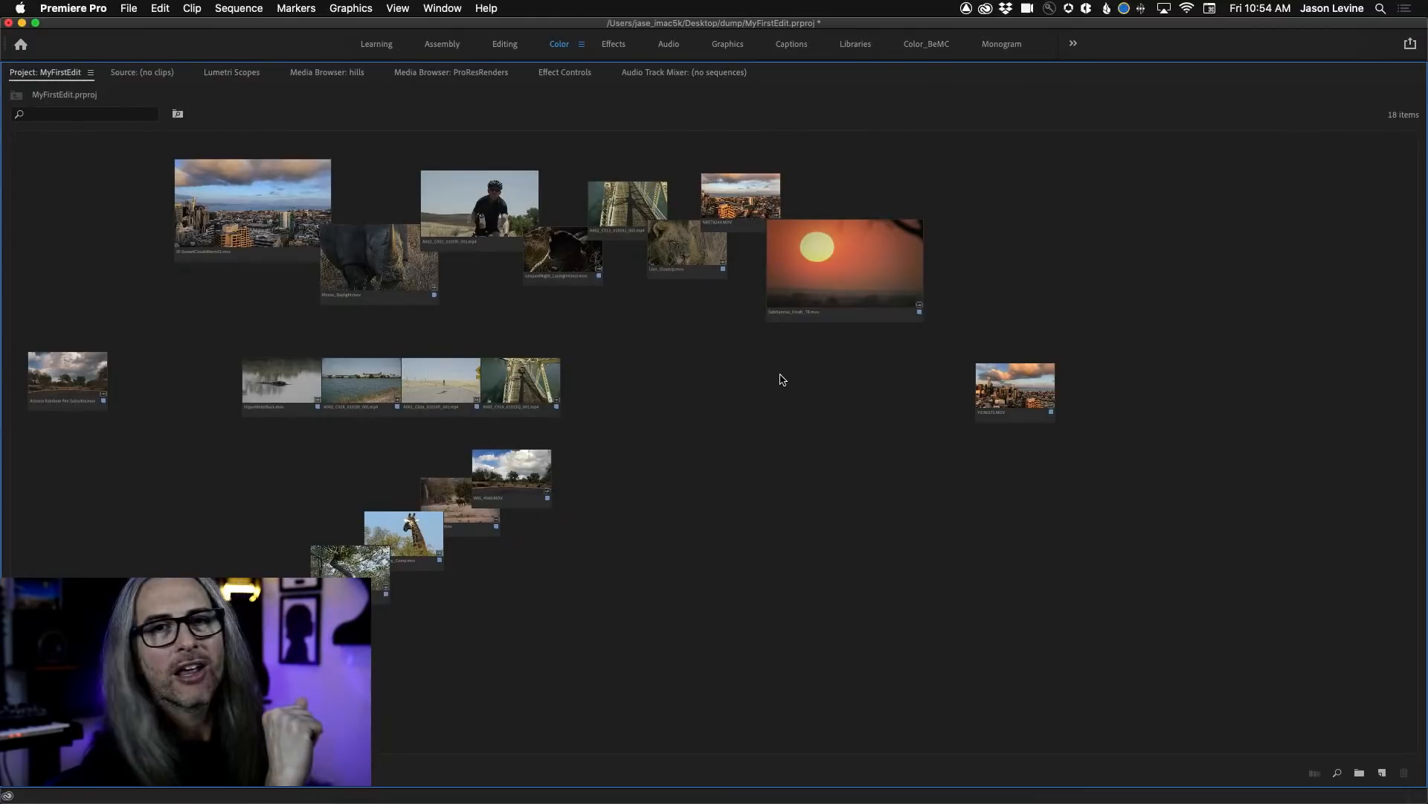
Restore the saved layout FirstEdit01.
{"action": "right_click", "coordinate": [700, 354]}
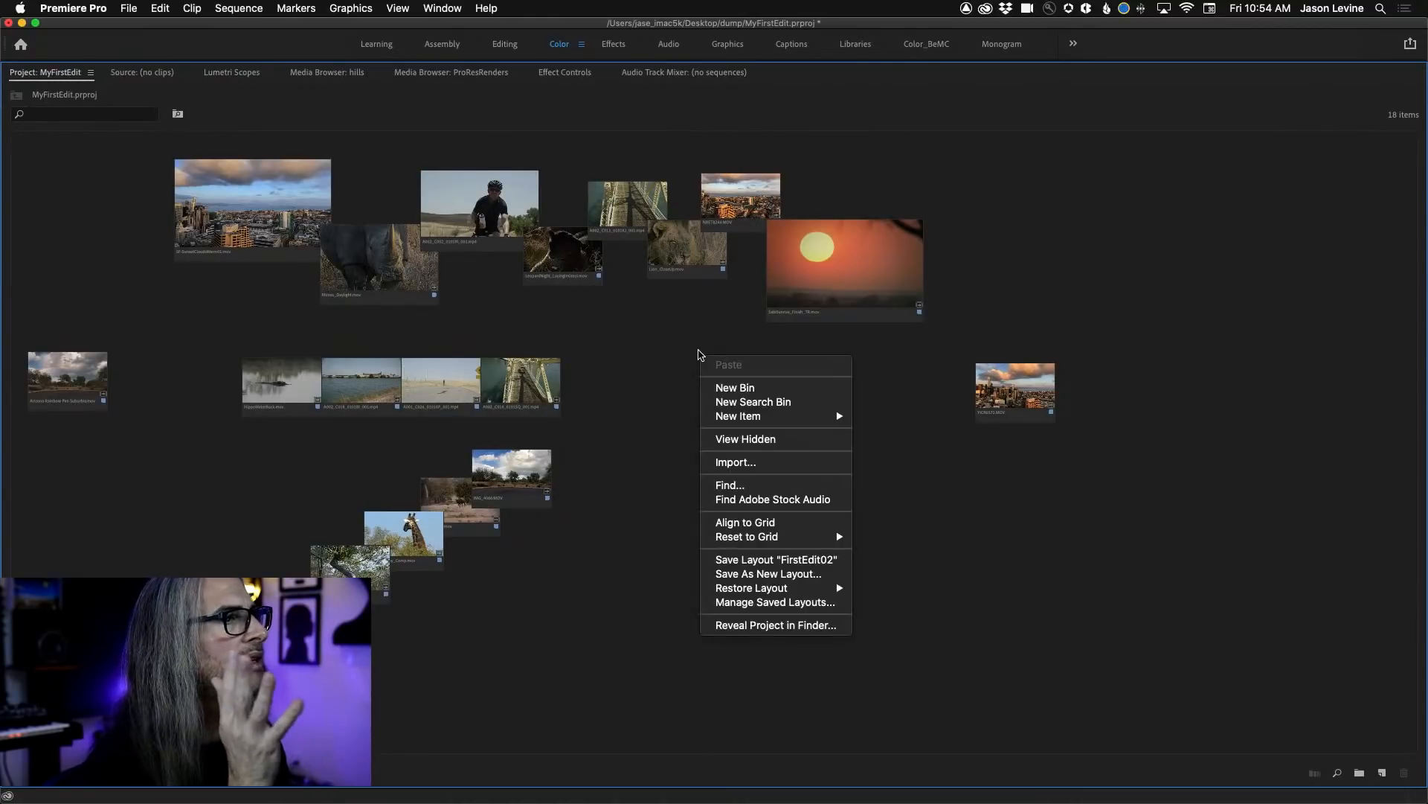
{"action": "mouse_move", "coordinate": [739, 593]}
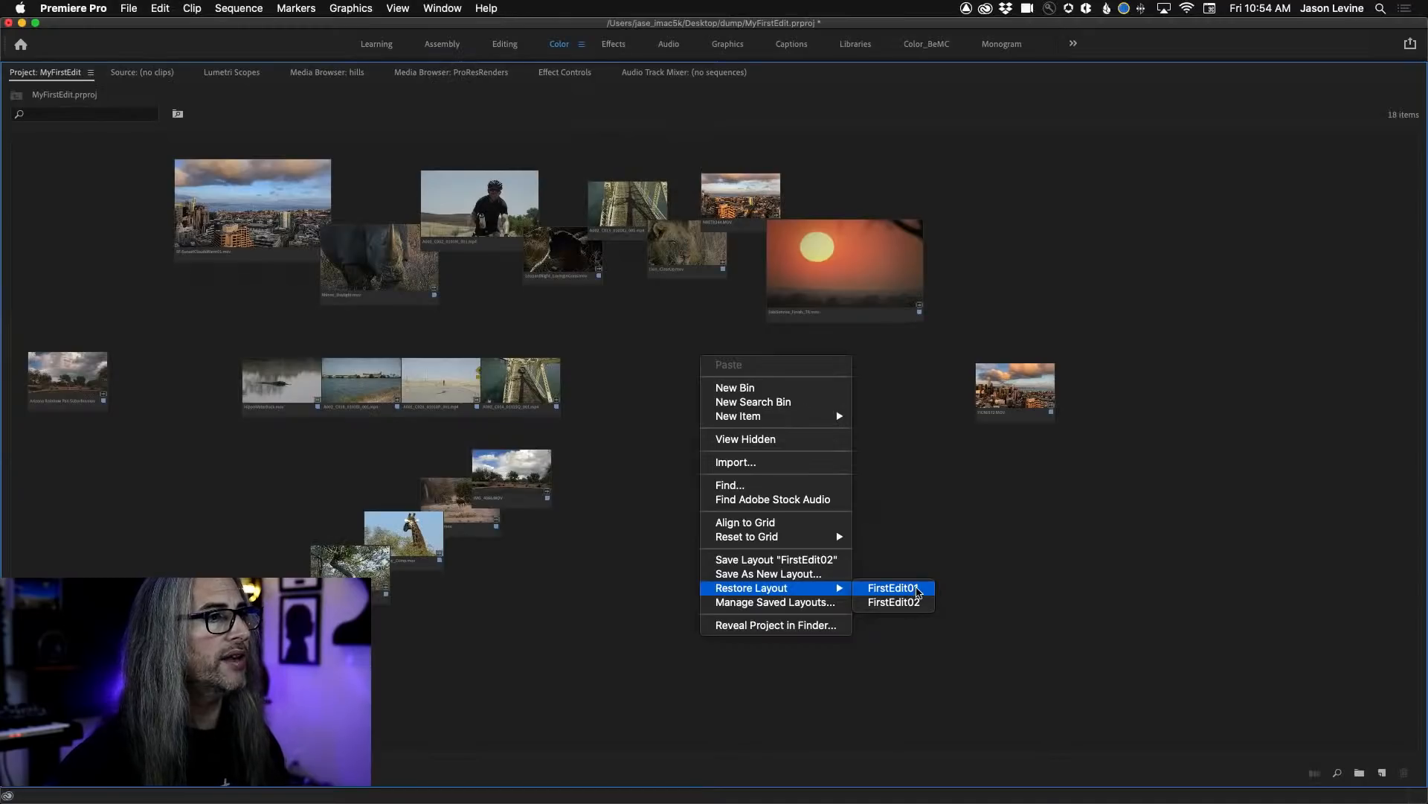
{"action": "left_click", "coordinate": [893, 588]}
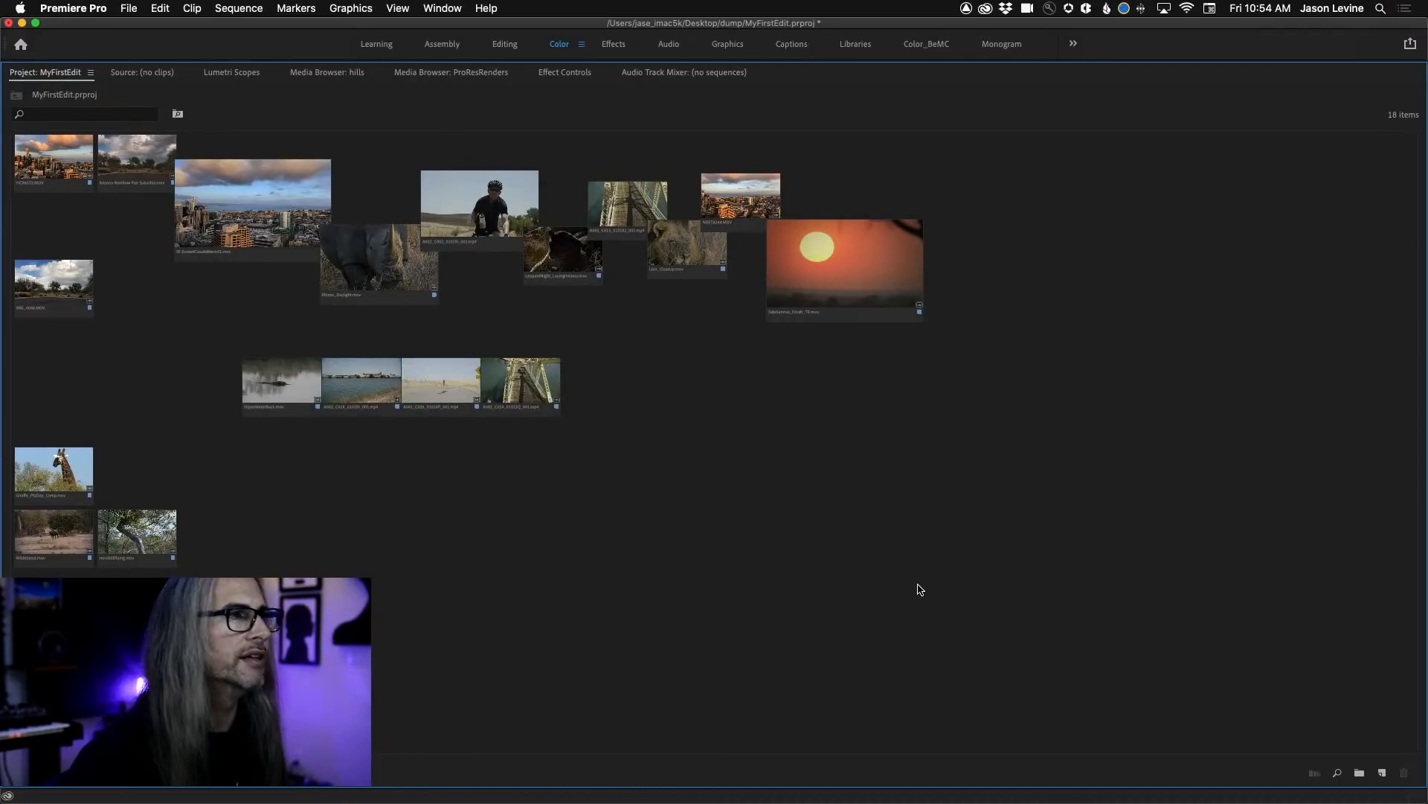
Move the stormy-sky clip away from the enlarged skyline and create a new sequence from the eight clips of the staggered upper row.
{"action": "left_click_drag", "start_coordinate": [137, 165], "coordinate": [127, 368]}
{"action": "left_click", "coordinate": [226, 219]}
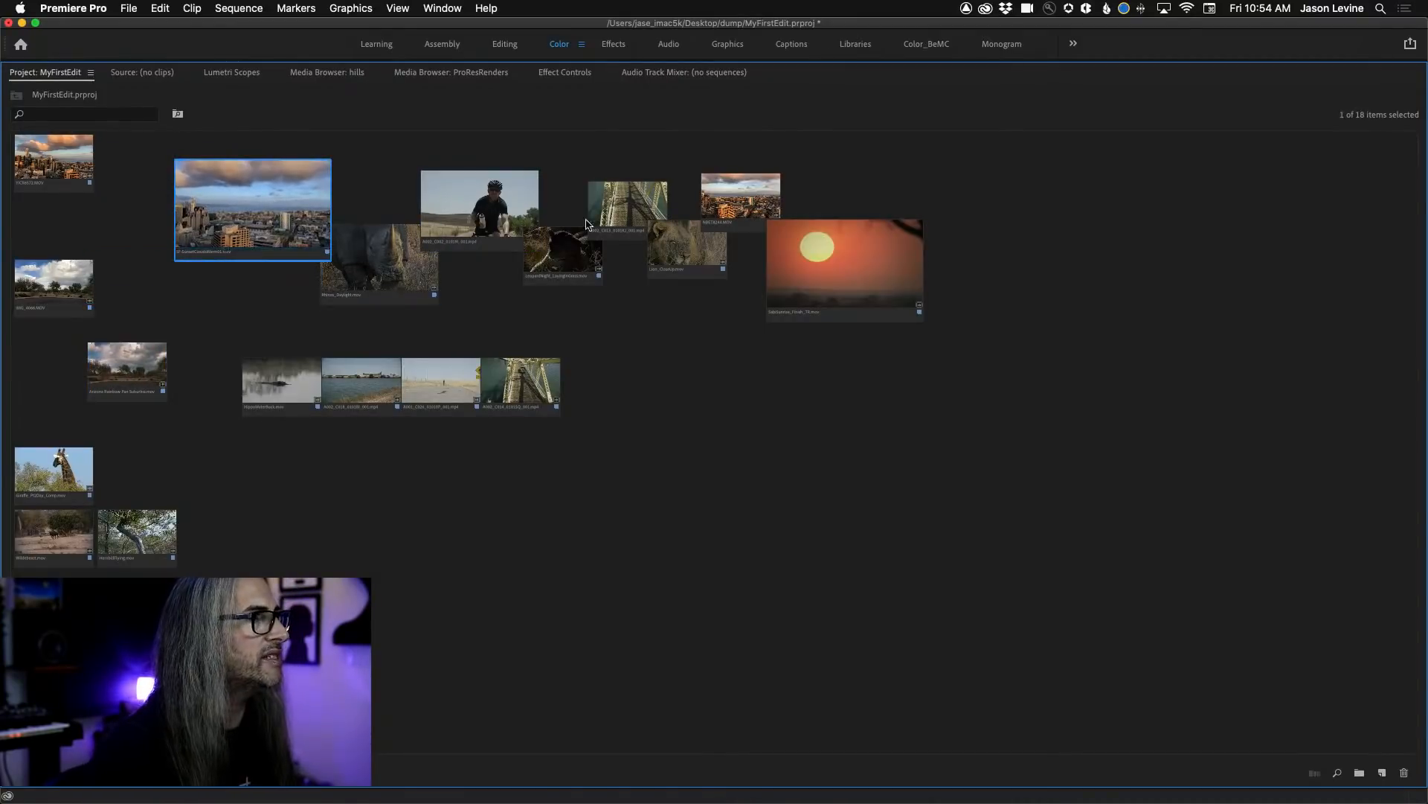
{"action": "left_click", "coordinate": [887, 259], "text": "shift"}
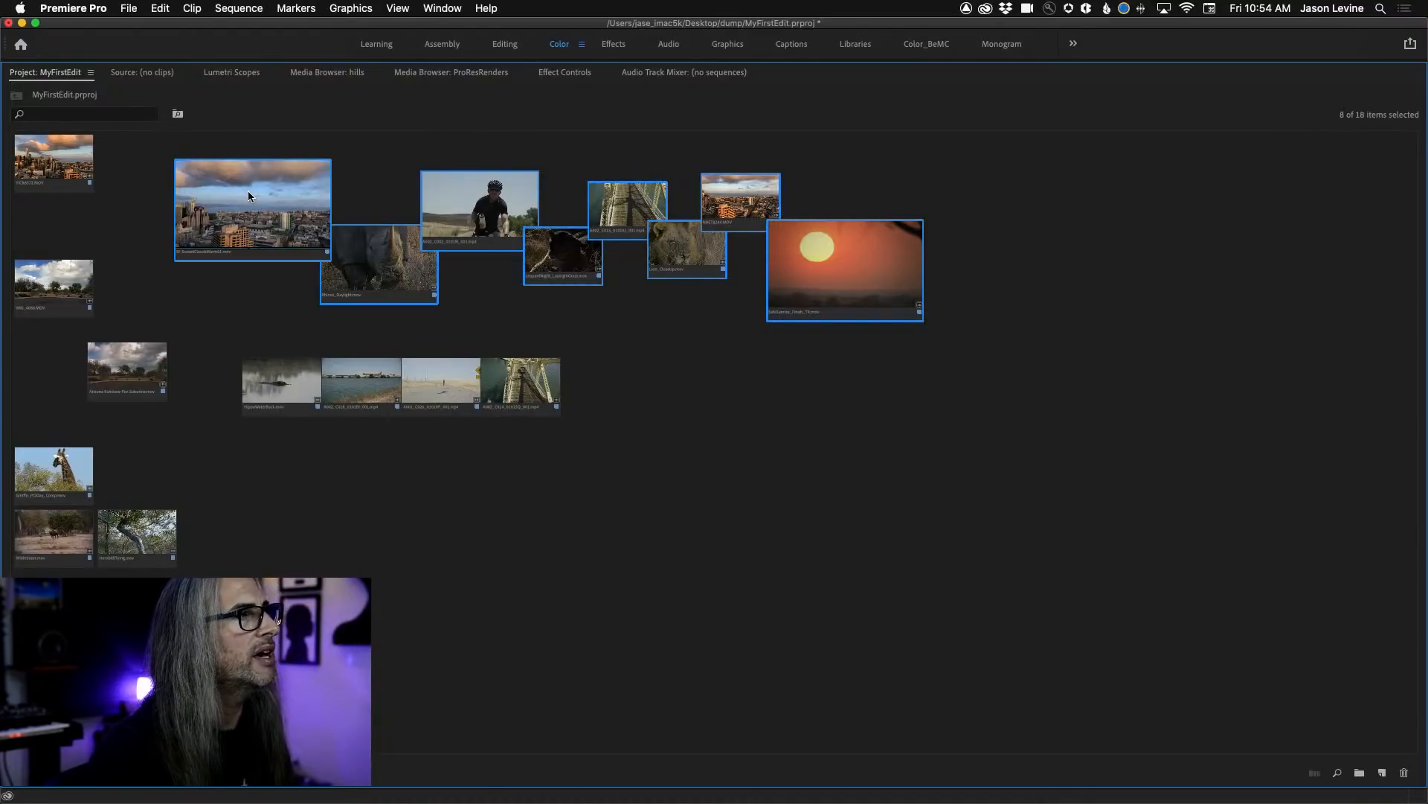
{"action": "right_click", "coordinate": [261, 292]}
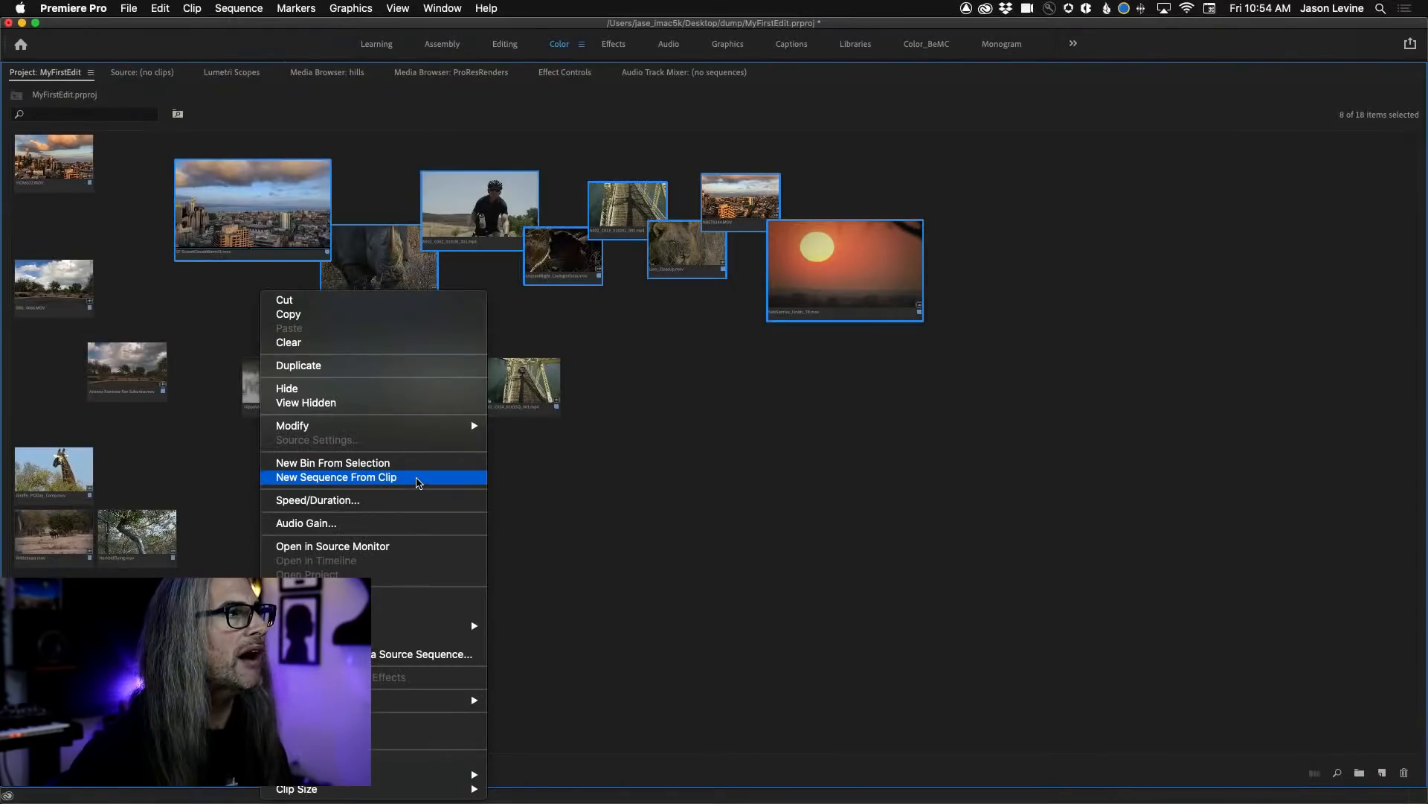
{"action": "left_click", "coordinate": [418, 483]}
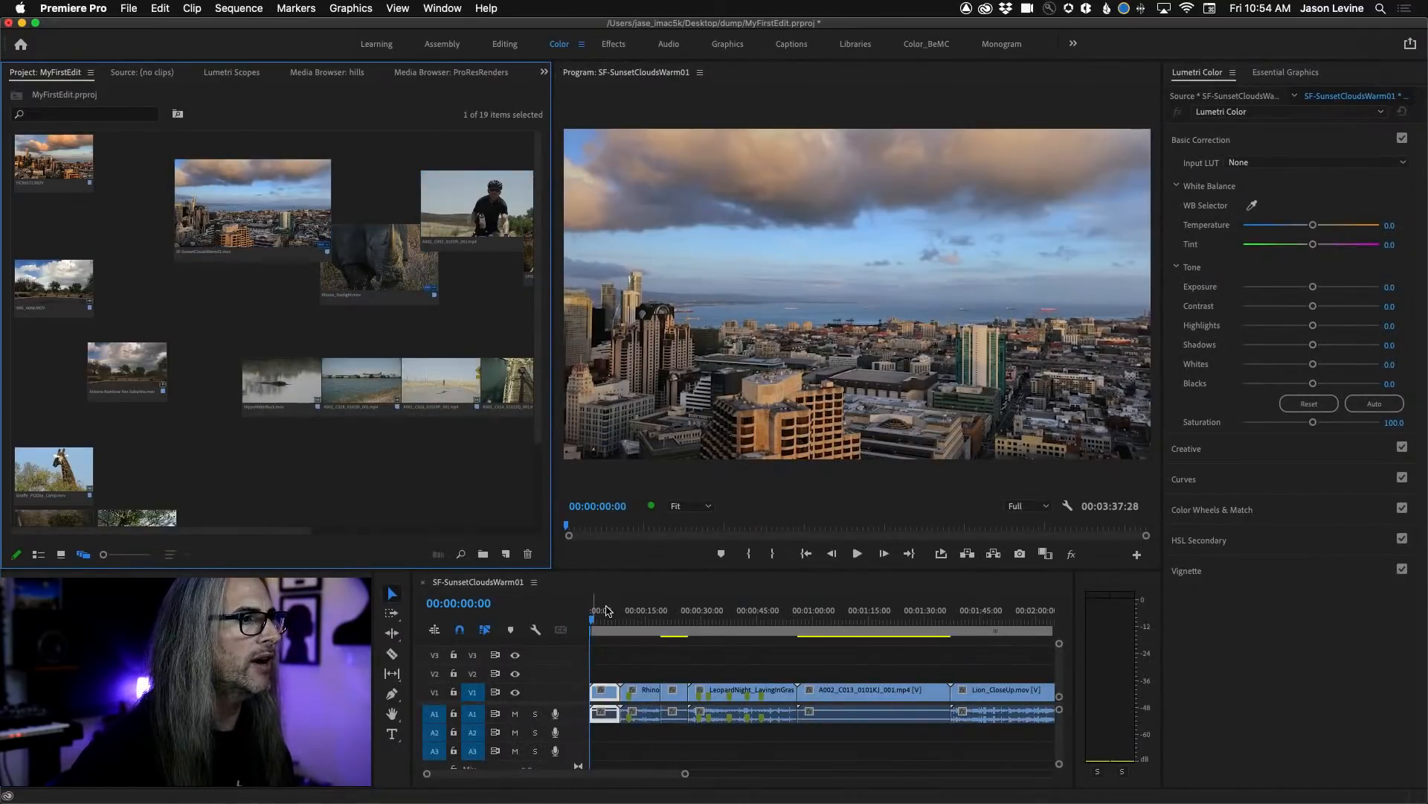
Fit the whole new sequence in the timeline and play it from near its start.
{"action": "key", "text": "backslash"}
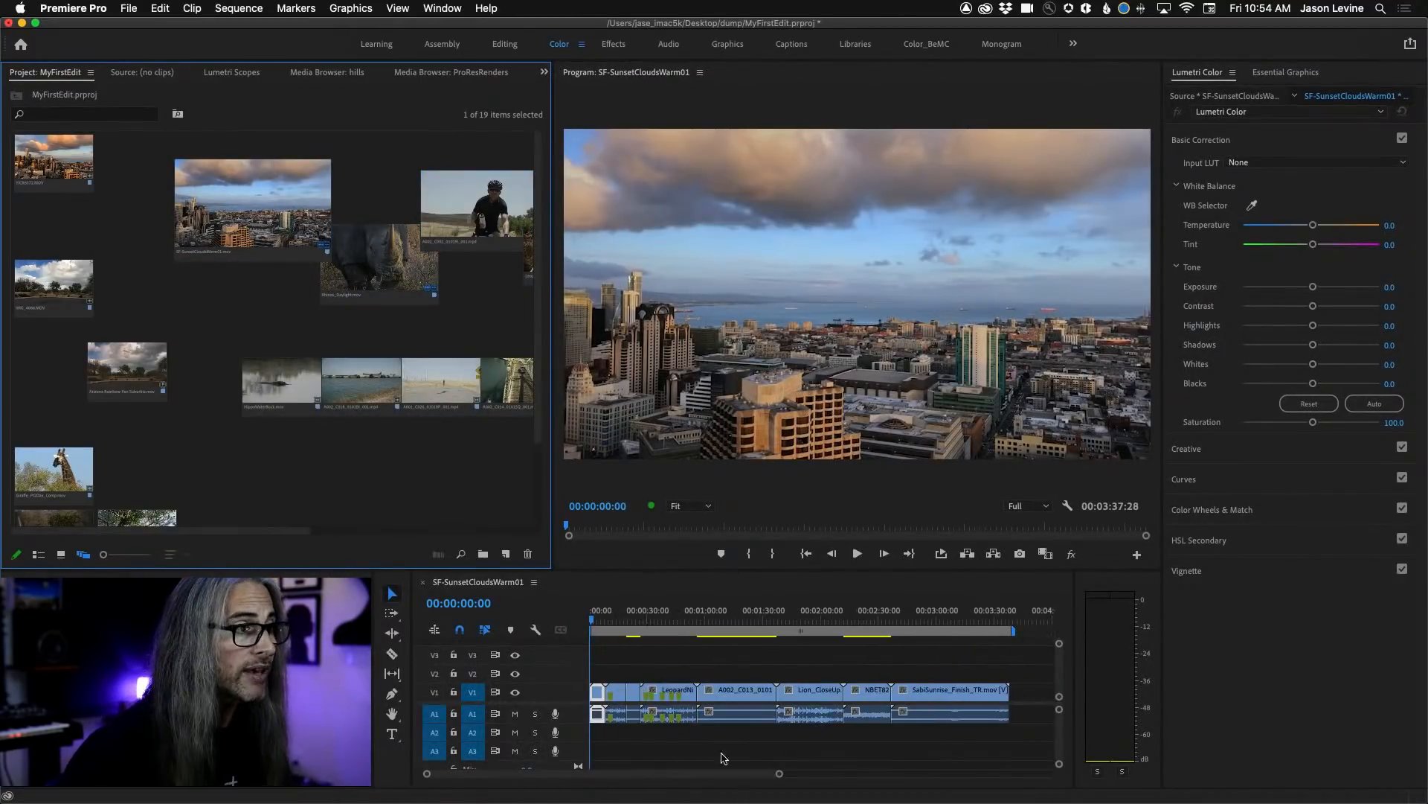
{"action": "left_click", "coordinate": [594, 621]}
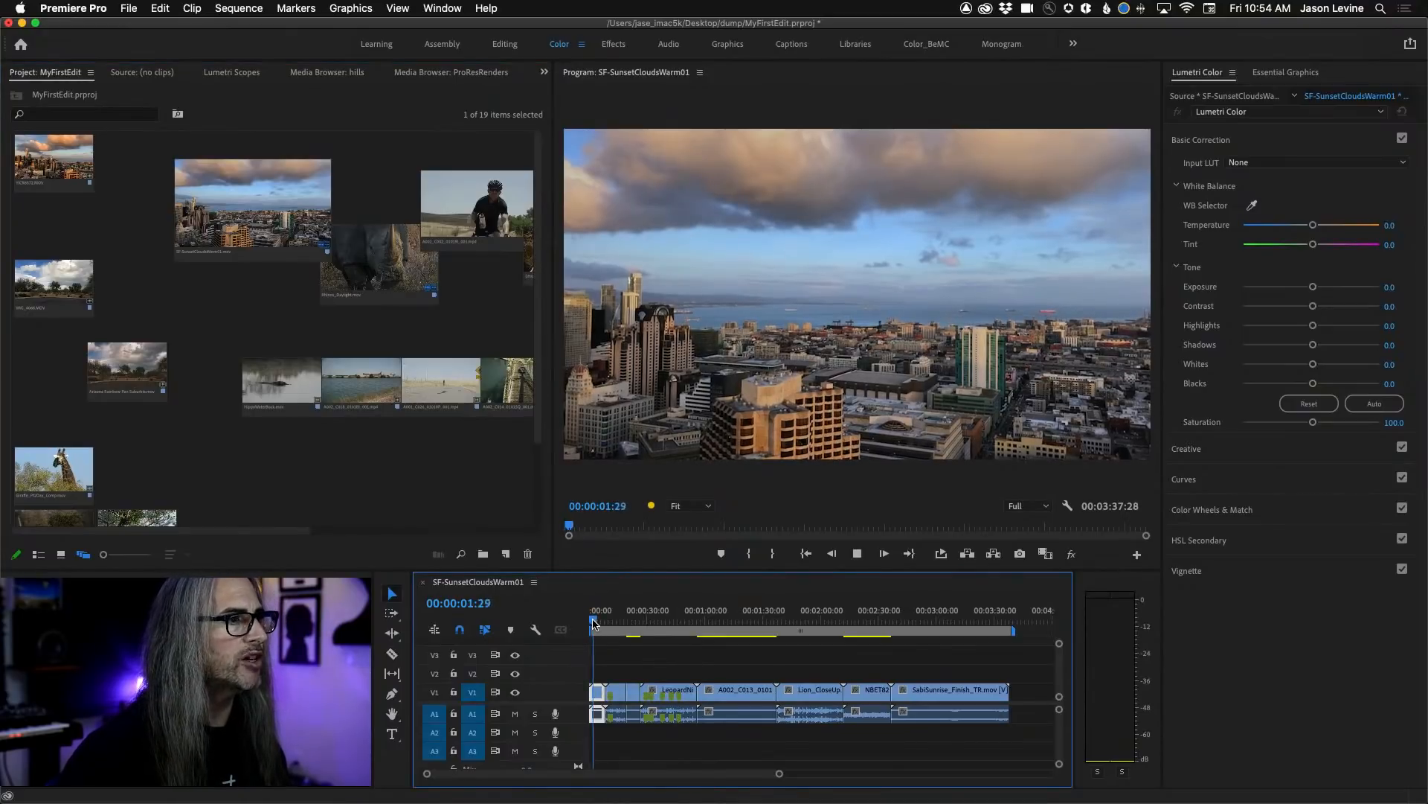
Set the Program monitor's playback resolution to 1/2, play the leopard clip in the sequence, and stop playback.
{"action": "left_click", "coordinate": [1016, 508]}
{"action": "left_click", "coordinate": [1029, 541]}
{"action": "key", "text": "space"}
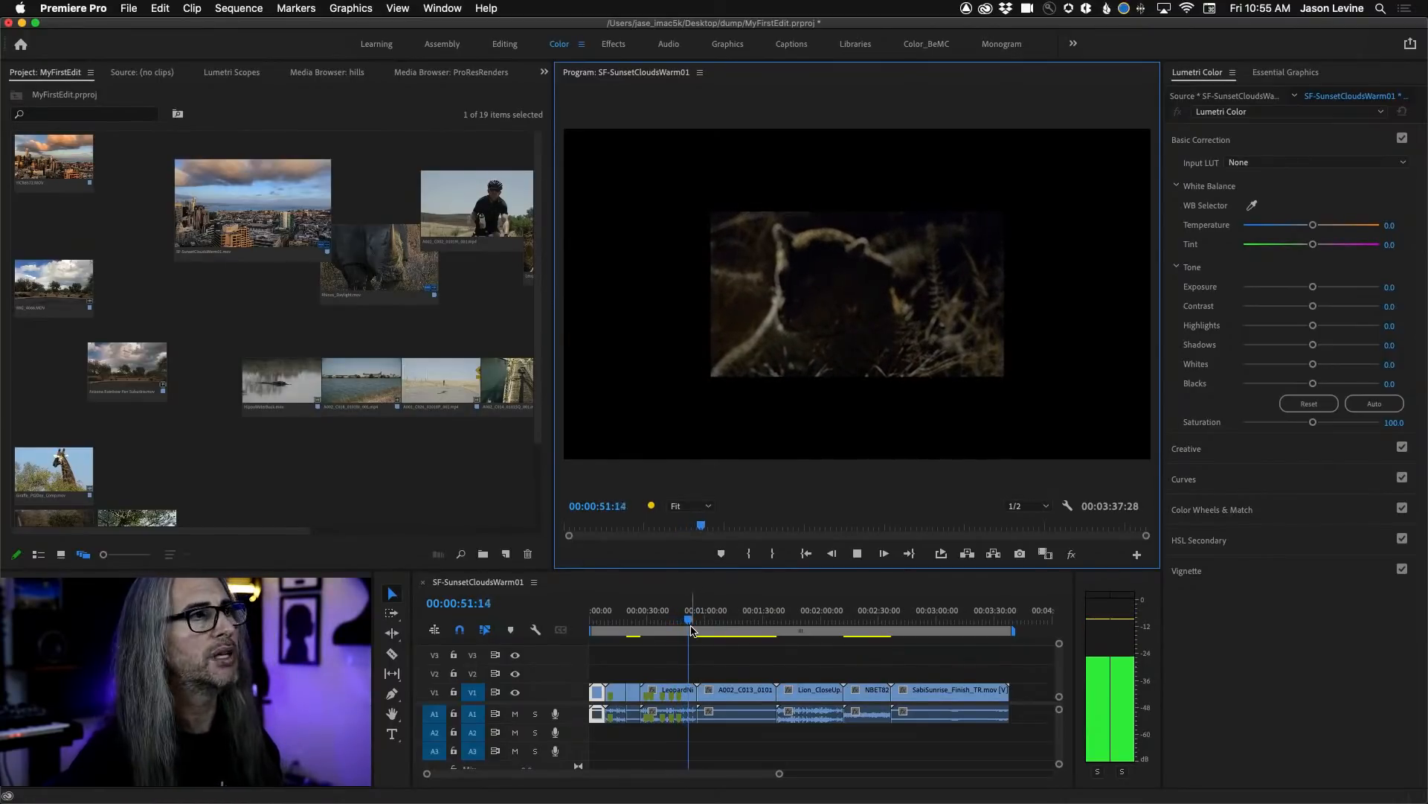
{"action": "key", "text": "space"}
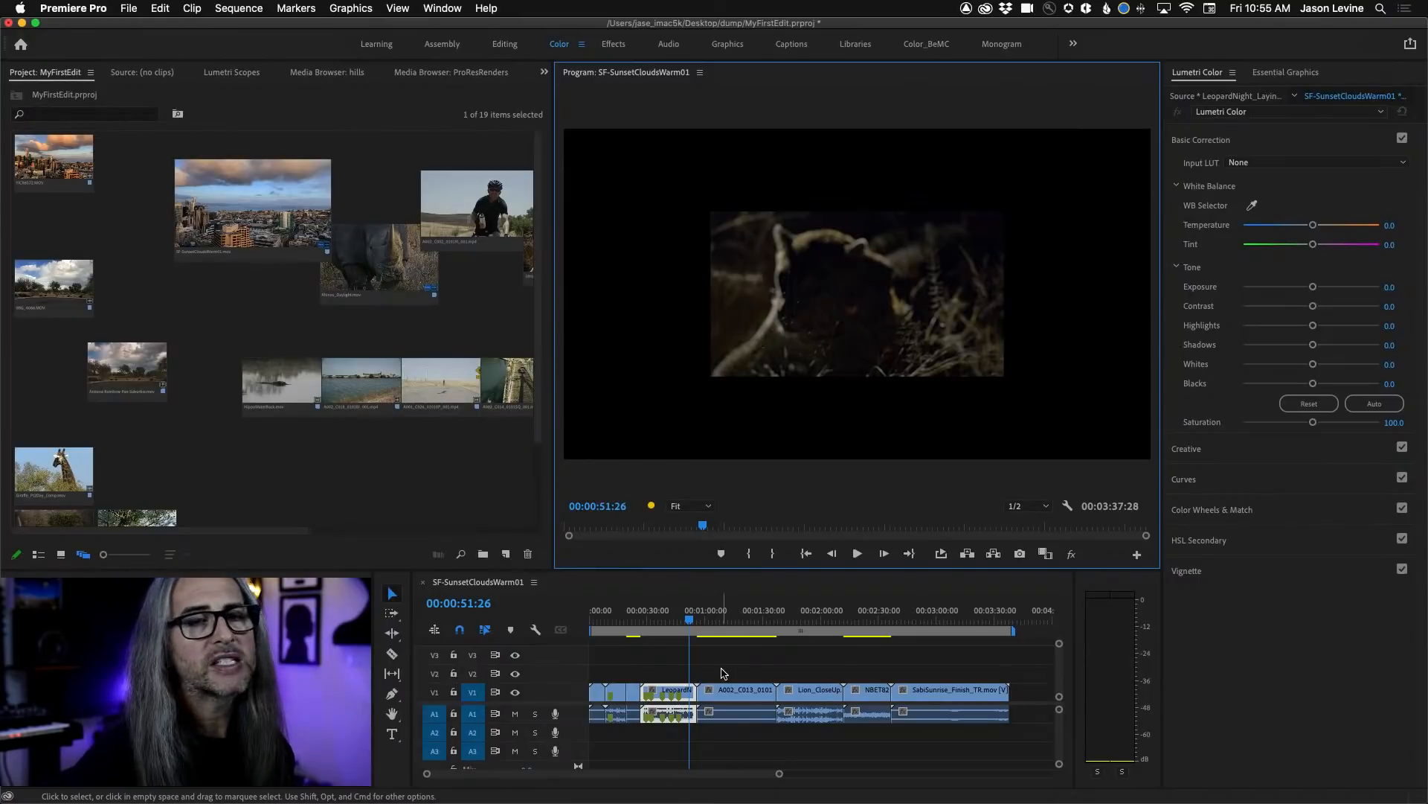
{"action": "key", "text": "super+s"}
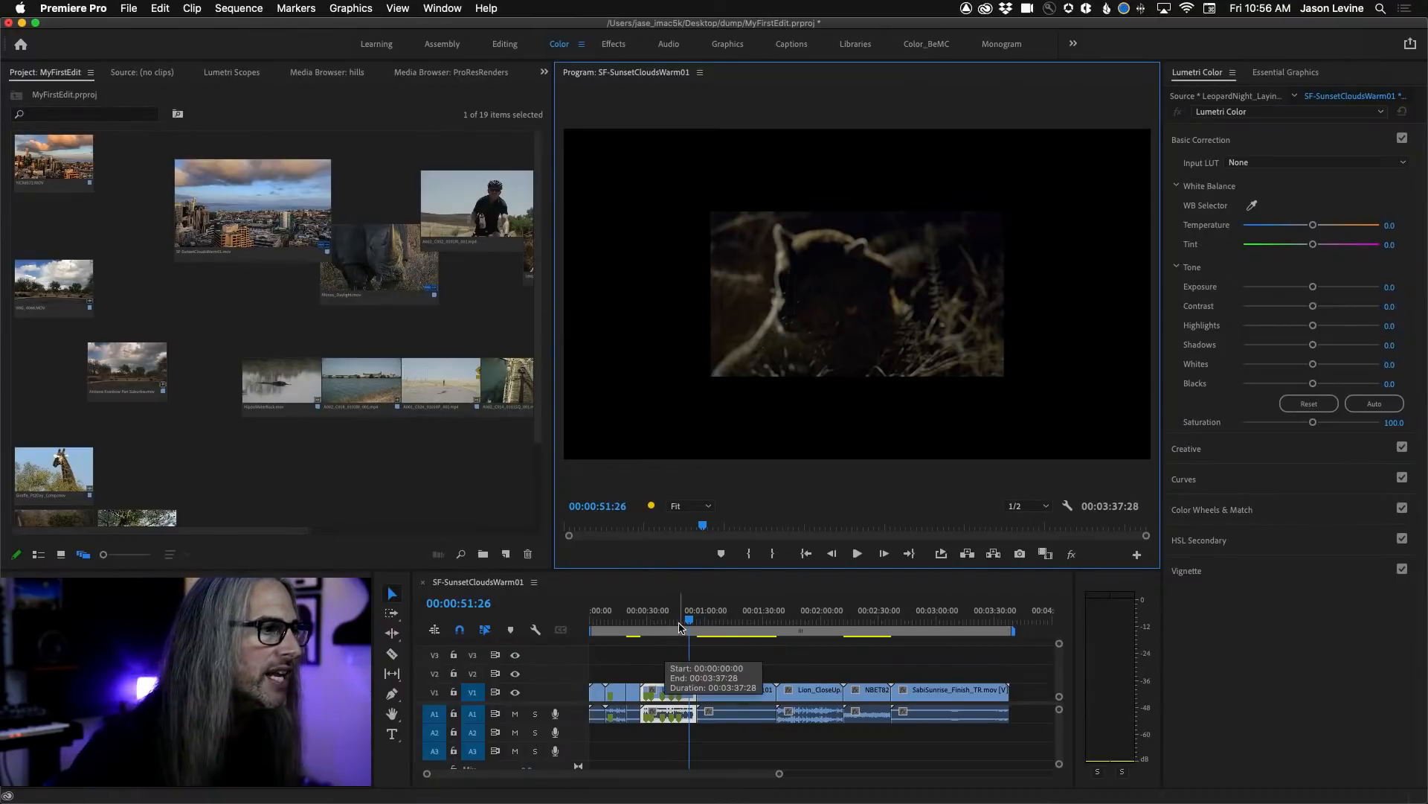
Select the sequence clips from the rhino through the lion close-up and apply Scale to Frame Size to them.
{"action": "left_click_drag", "start_coordinate": [689, 624], "coordinate": [812, 631]}
{"action": "left_click_drag", "start_coordinate": [618, 668], "coordinate": [823, 736]}
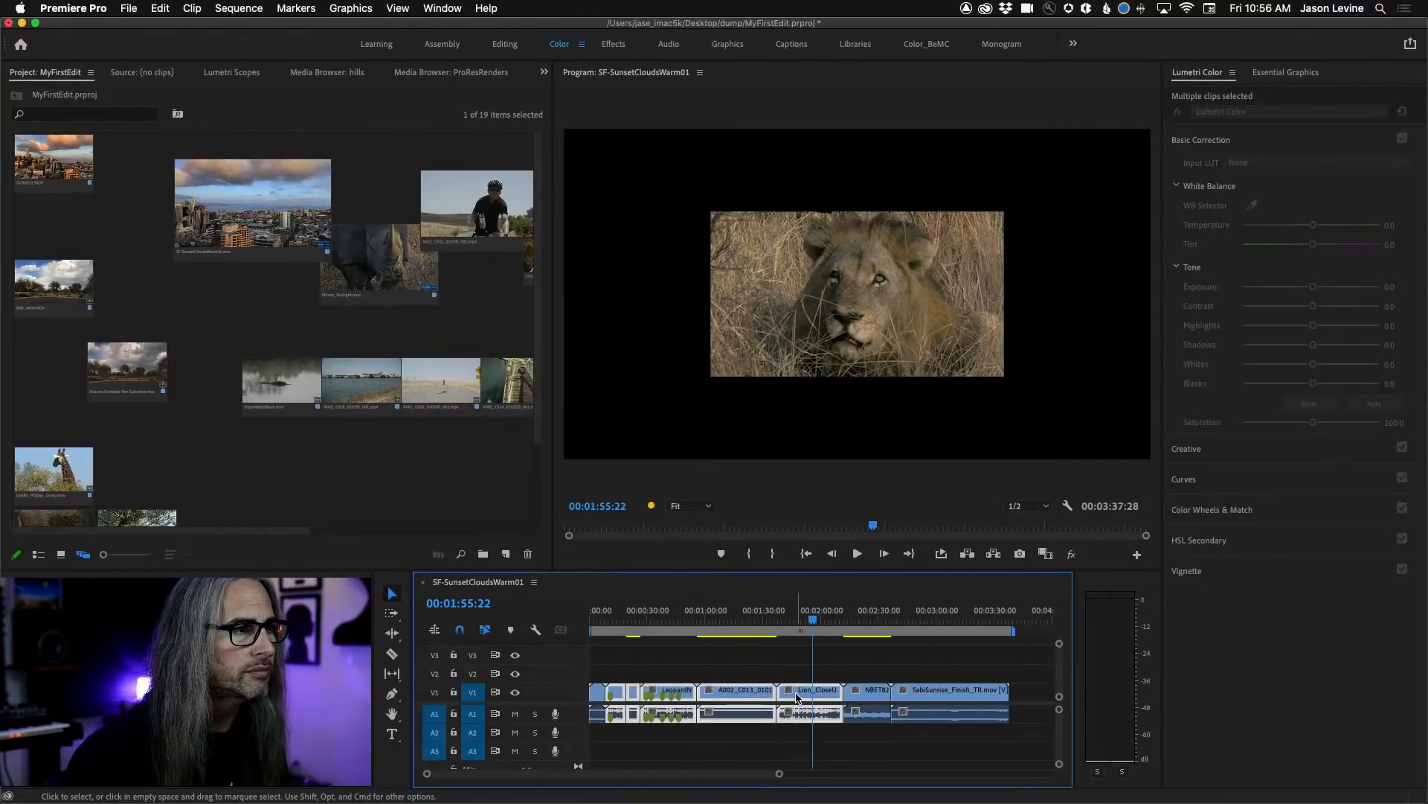
{"action": "right_click", "coordinate": [796, 697]}
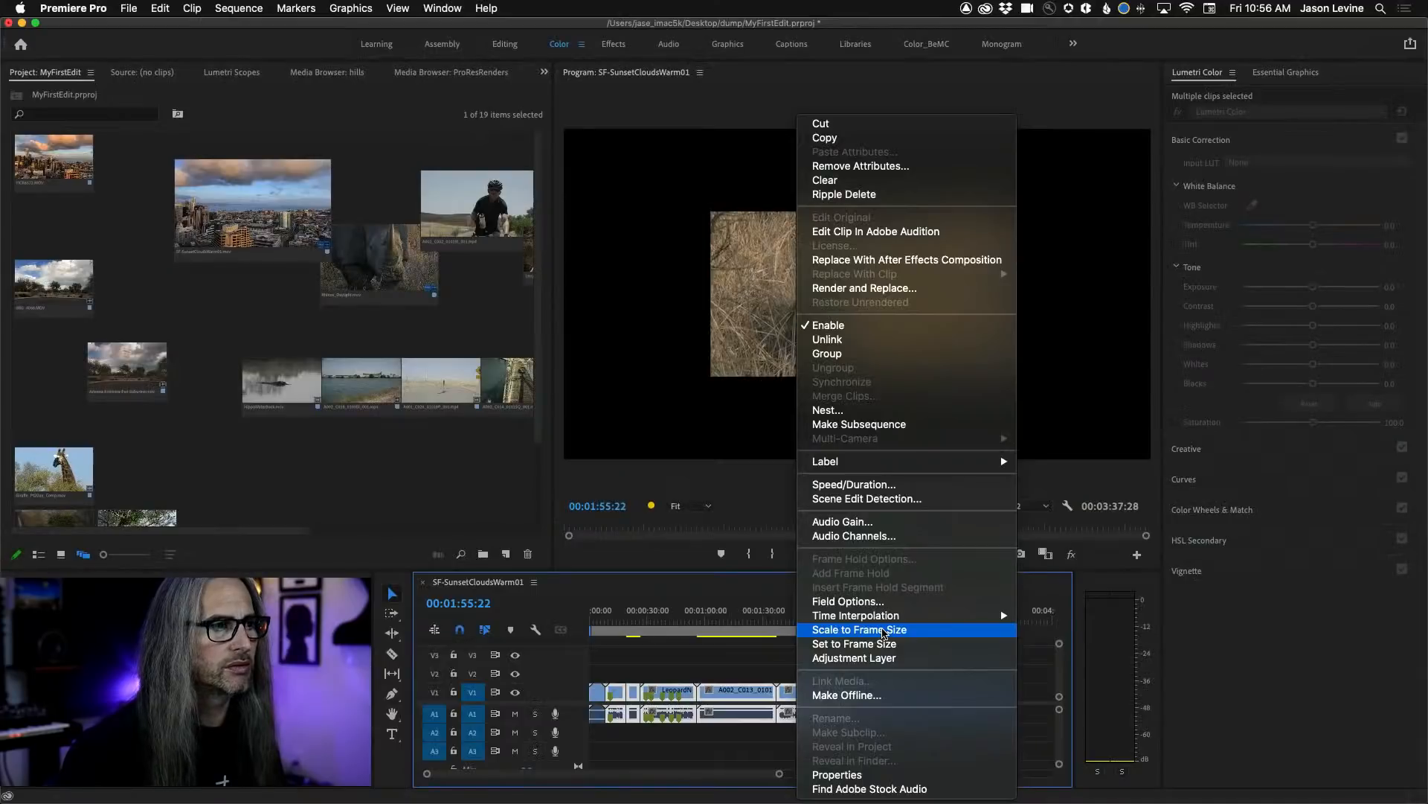
{"action": "left_click", "coordinate": [881, 639]}
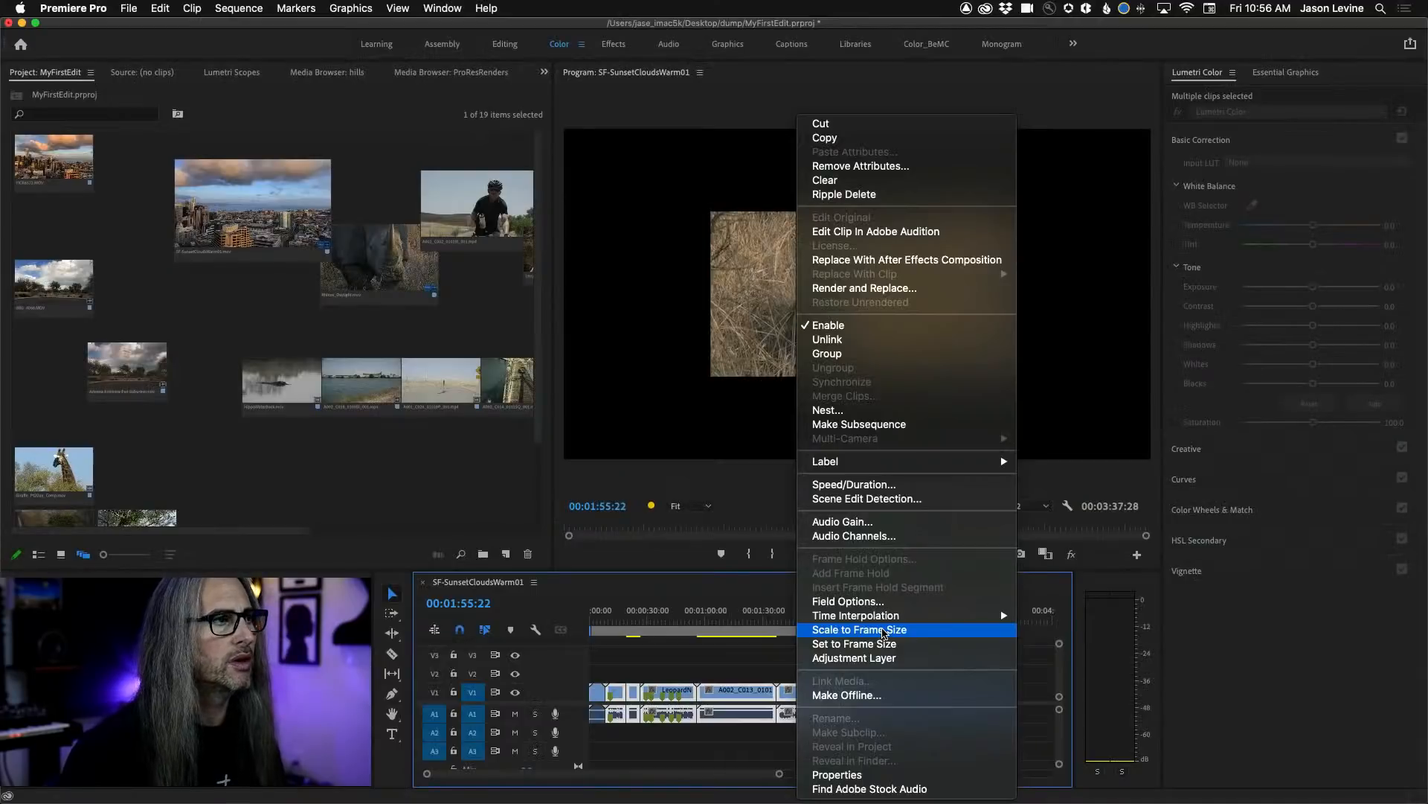
Set the playback resolution to Full and play the rhino clip in the maximized Program monitor, then restore the panel.
{"action": "left_click_drag", "start_coordinate": [811, 622], "coordinate": [609, 634]}
{"action": "left_click", "coordinate": [1032, 509]}
{"action": "left_click", "coordinate": [1023, 521]}
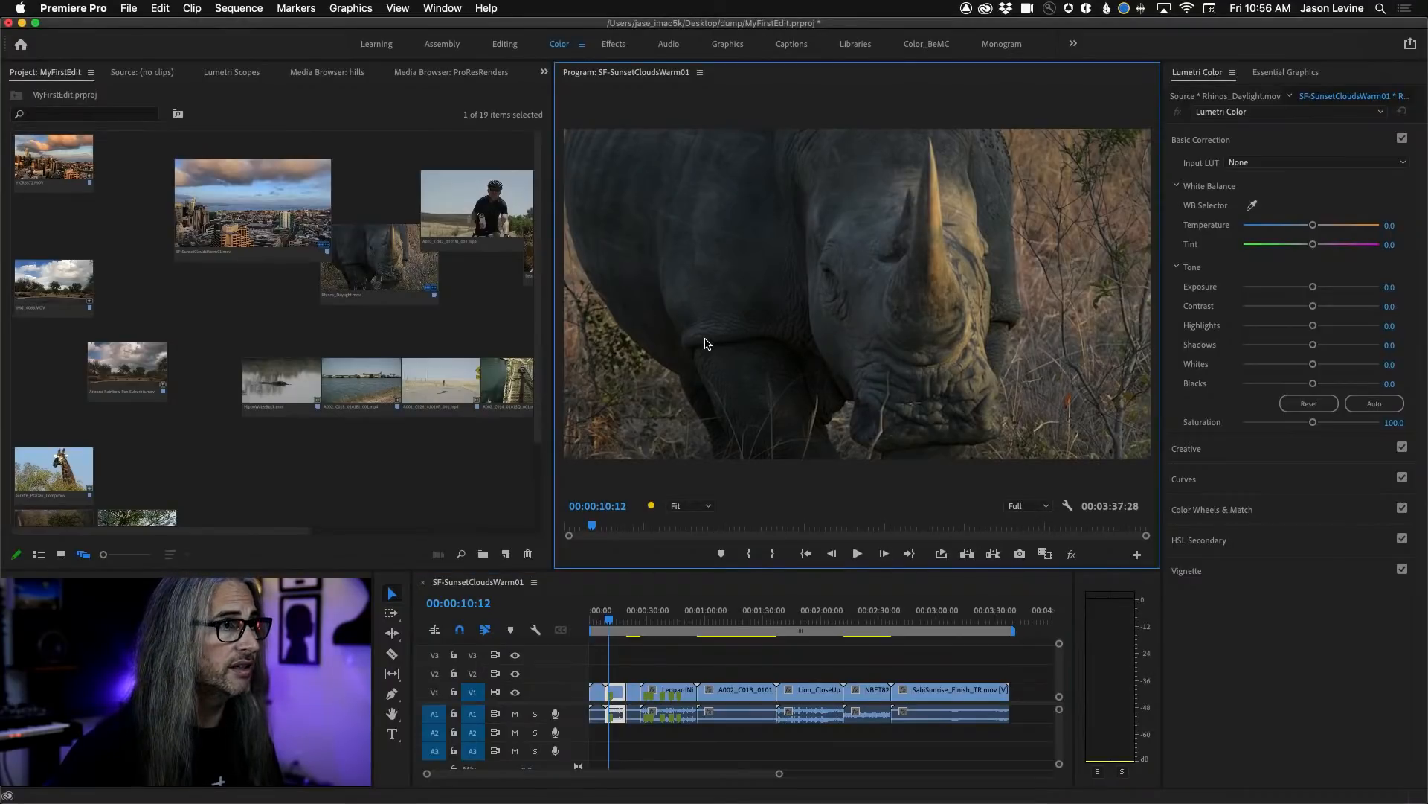
{"action": "key", "text": "grave"}
{"action": "key", "text": "space"}
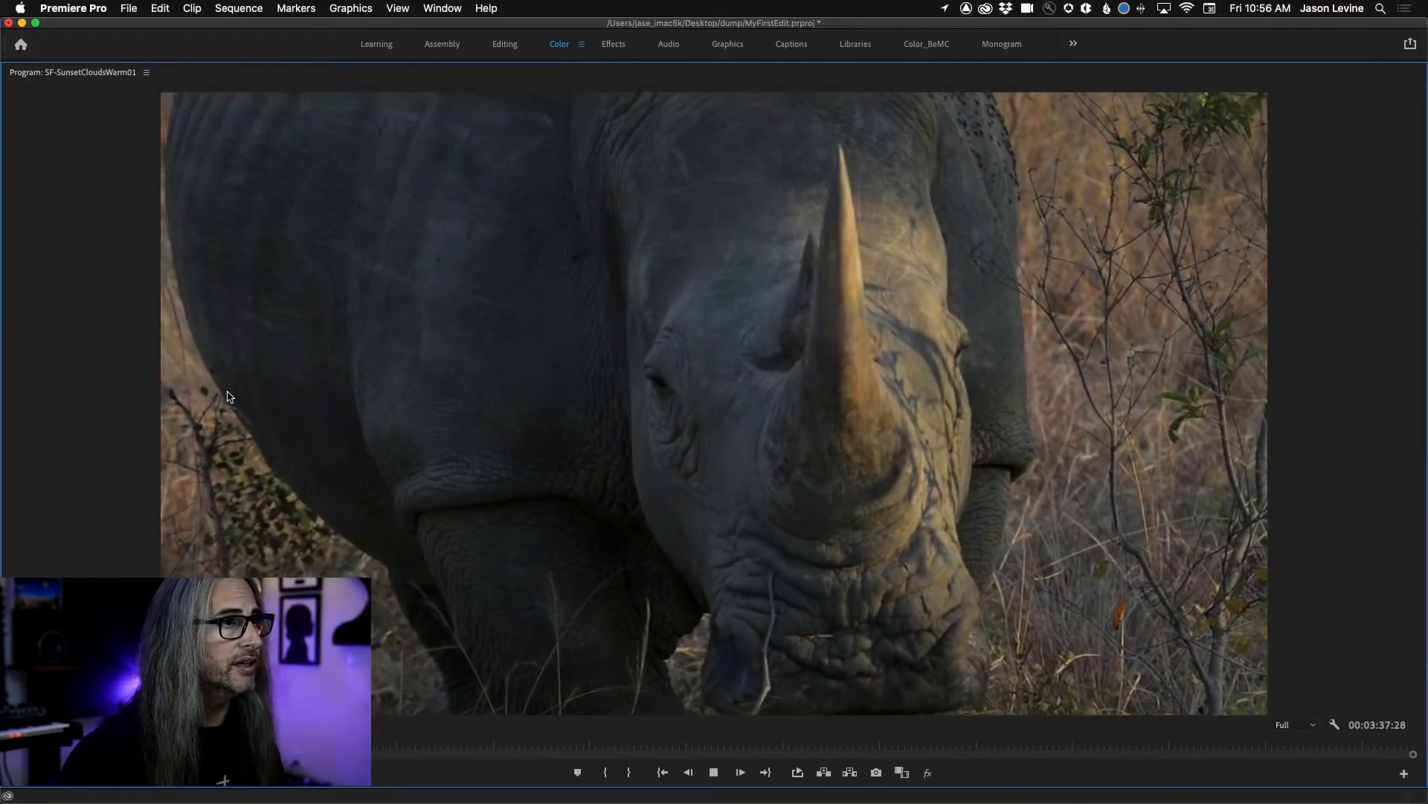
{"action": "key", "text": "space"}
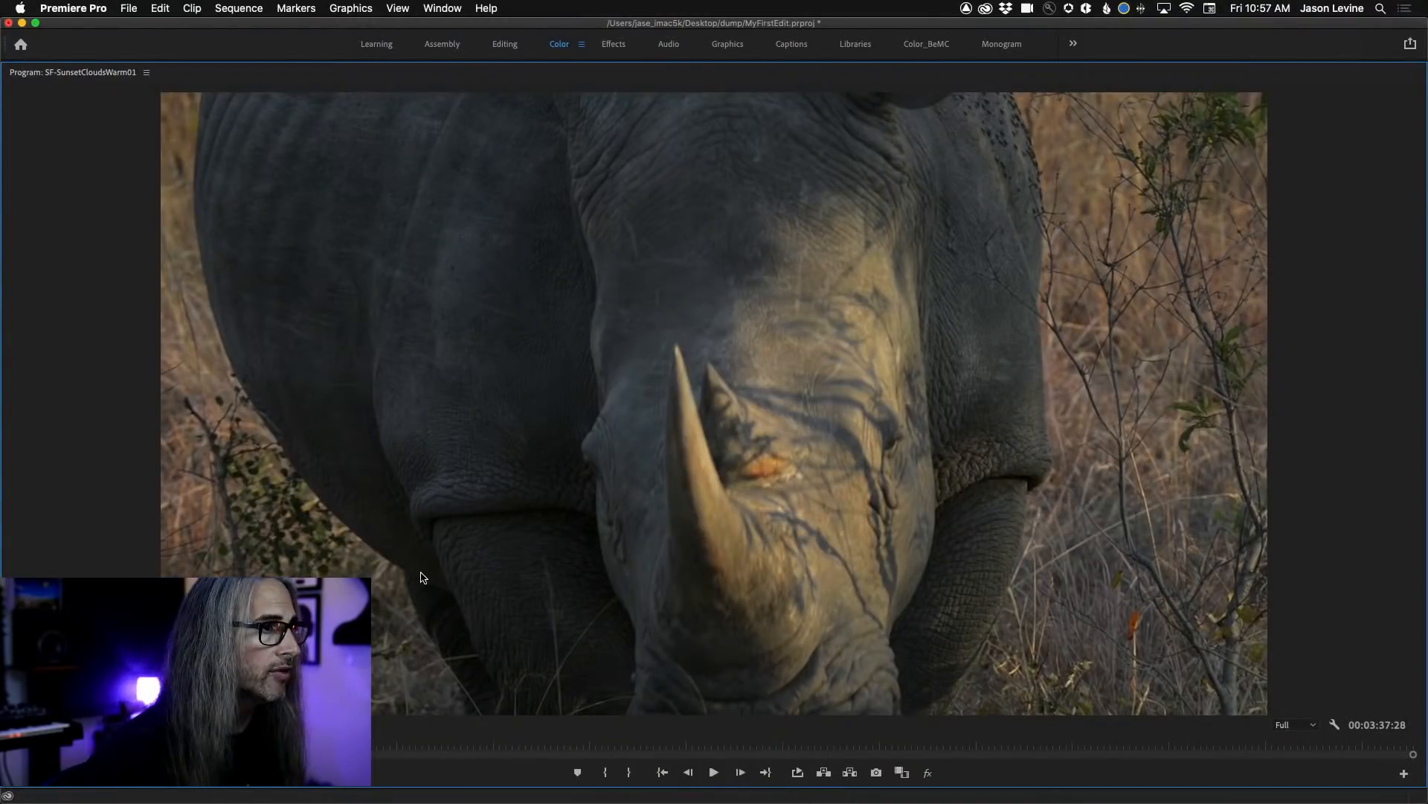
{"action": "key", "text": "grave"}
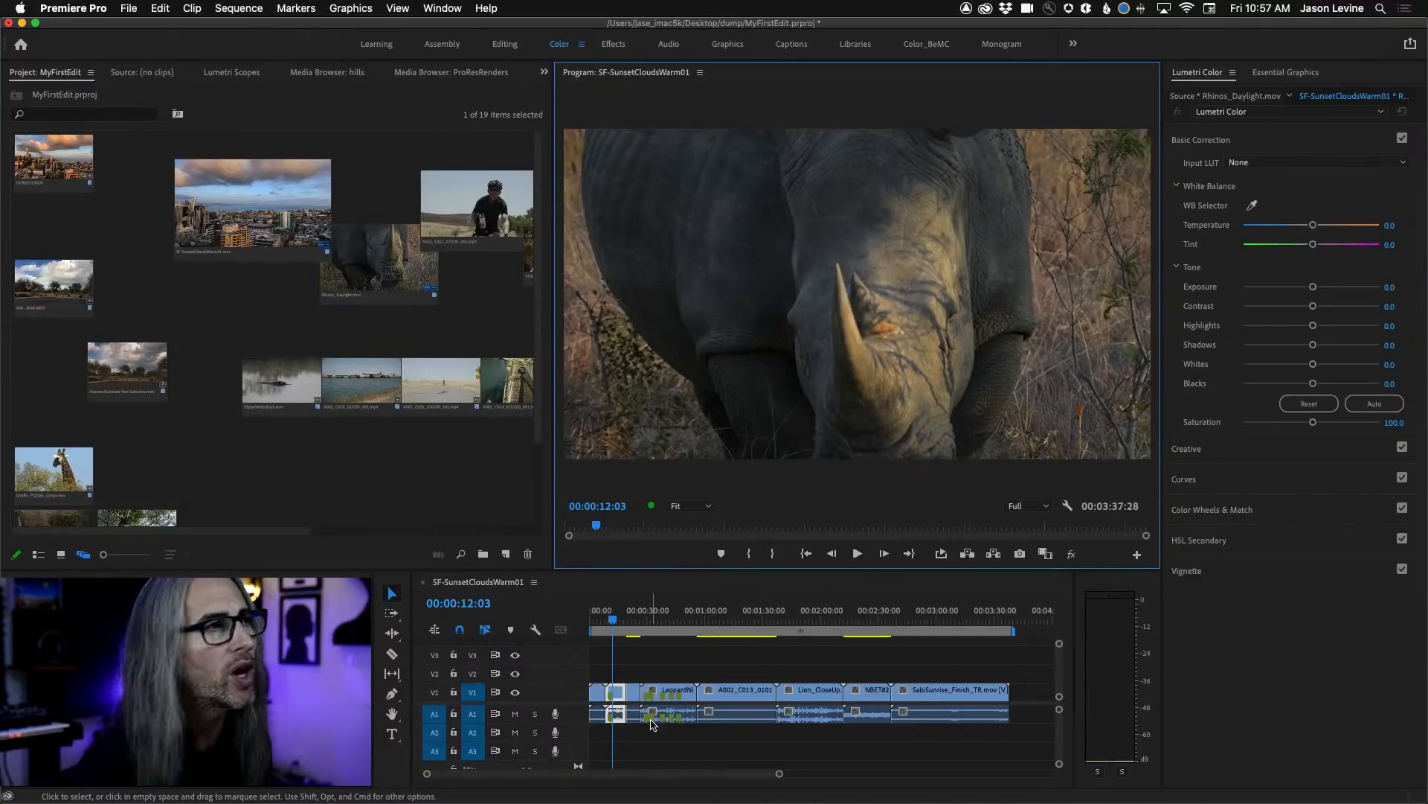
Go to the SabiSunrise clip at the end of the sequence and fit it to the sequence frame size.
{"action": "left_click_drag", "start_coordinate": [607, 621], "coordinate": [926, 627]}
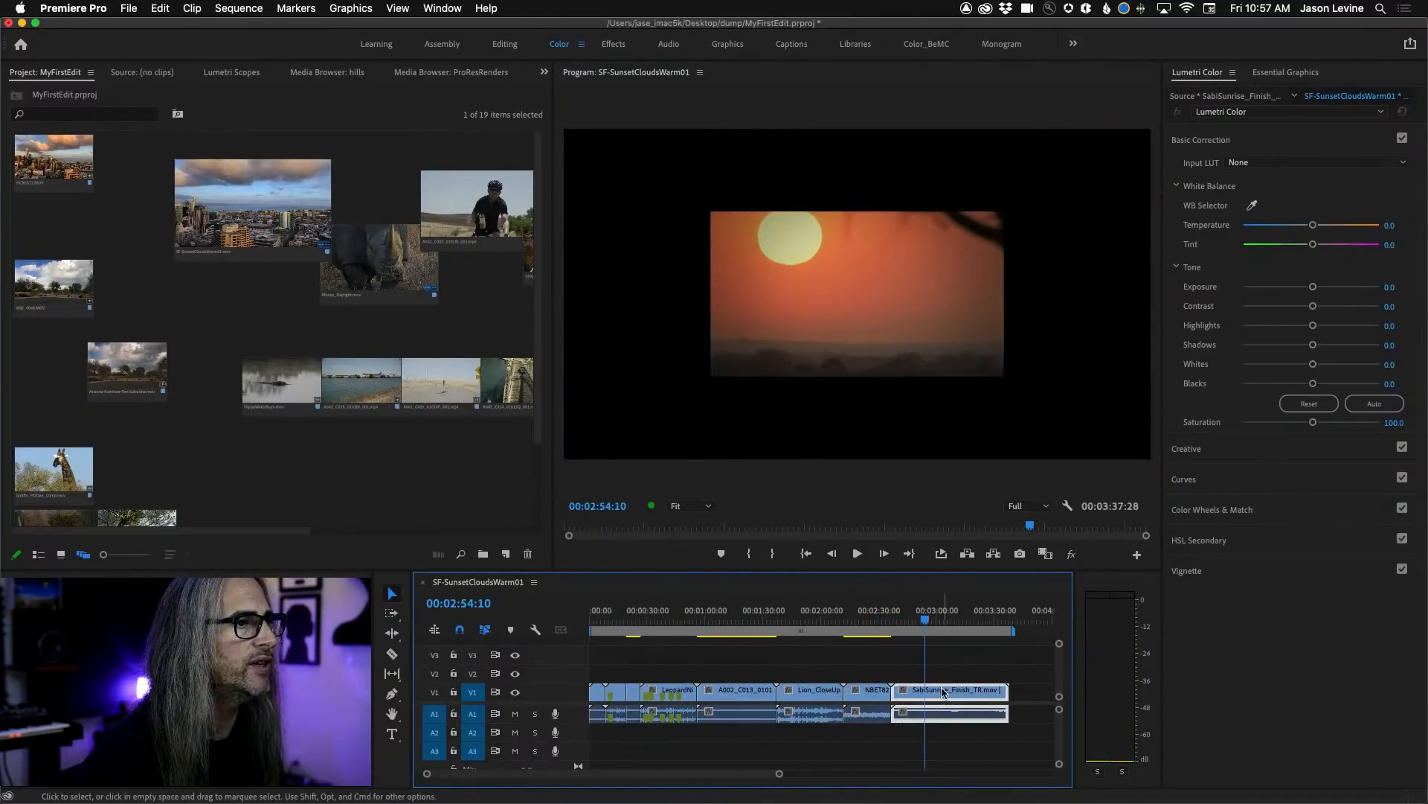
{"action": "right_click", "coordinate": [945, 686]}
{"action": "left_click", "coordinate": [928, 644]}
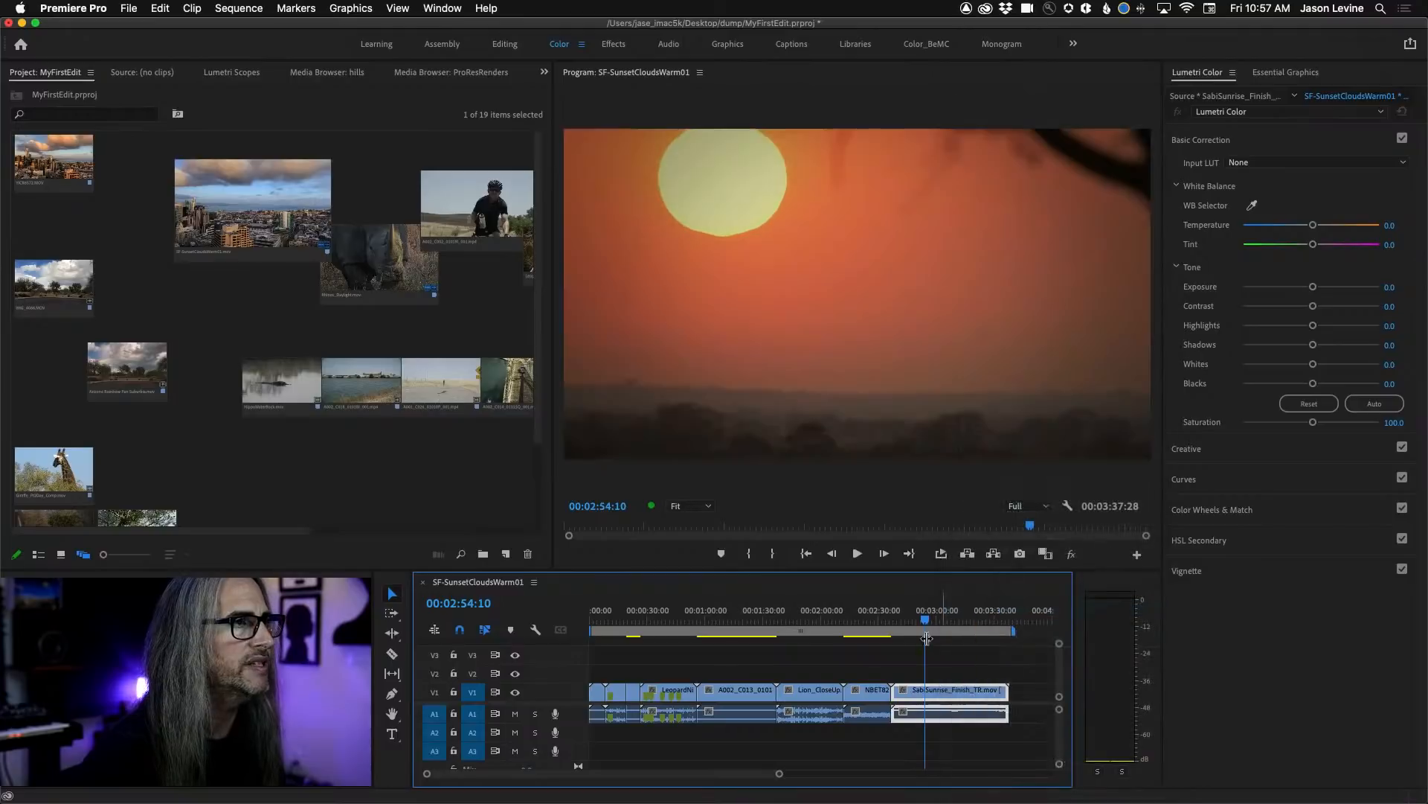
Play the sequence into the SabiSunrise clip, inspect its frame in the maximized Program monitor, and restore the panel.
{"action": "left_click_drag", "start_coordinate": [925, 617], "coordinate": [891, 614]}
{"action": "key", "text": "space"}
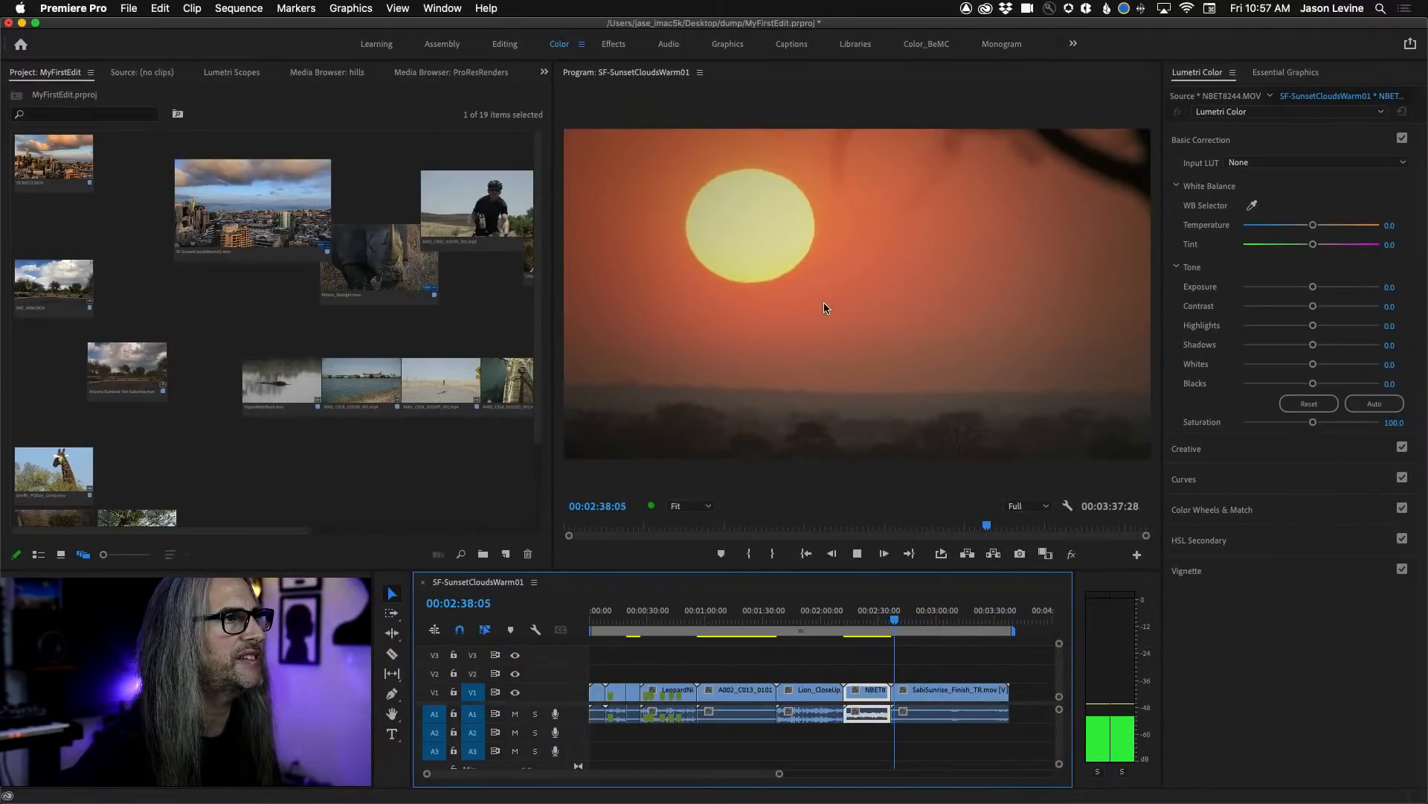
{"action": "mouse_move", "coordinate": [899, 618]}
{"action": "left_mouse_down"}
{"action": "mouse_move", "coordinate": [1006, 615]}
{"action": "mouse_move", "coordinate": [904, 618]}
{"action": "left_mouse_up"}
{"action": "key", "text": "grave"}
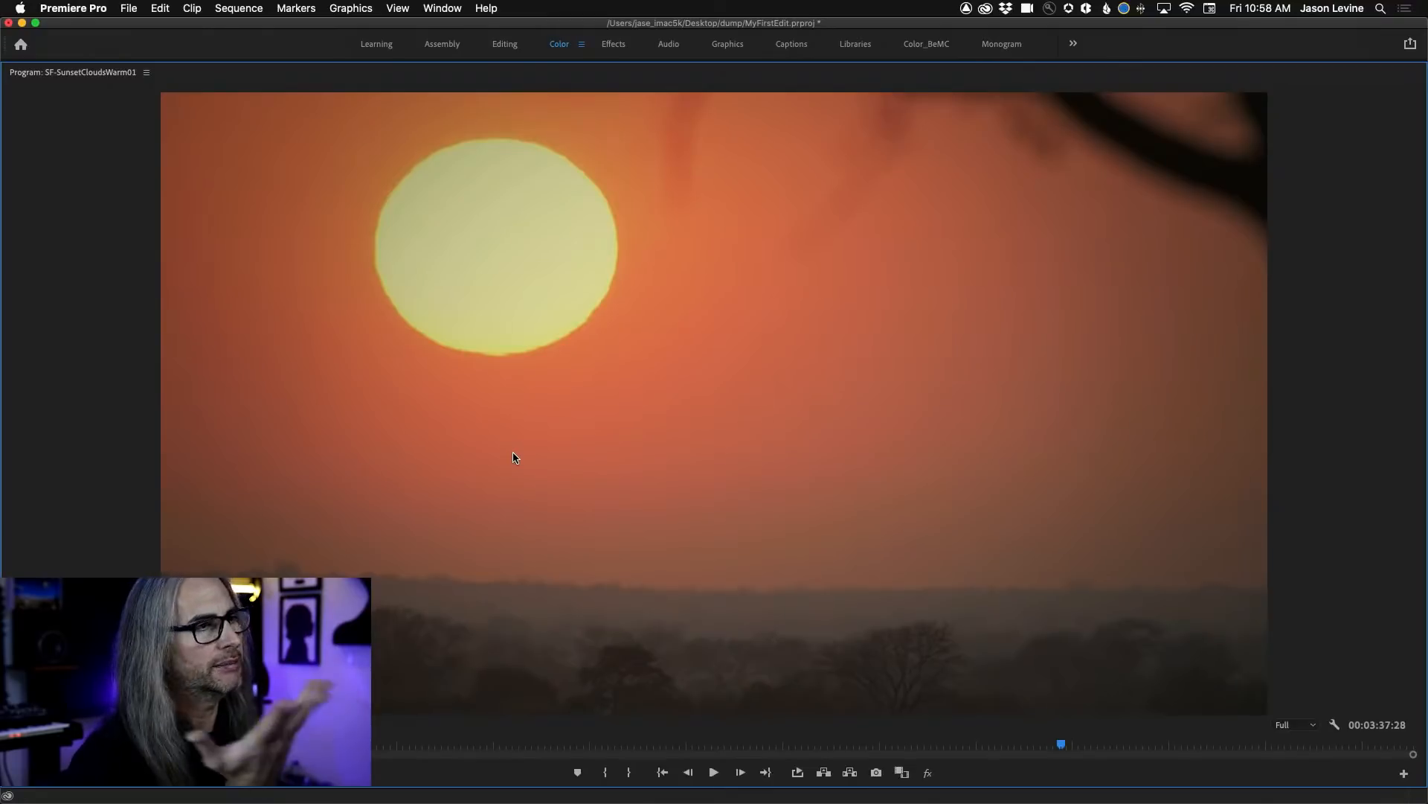
{"action": "key", "text": "grave"}
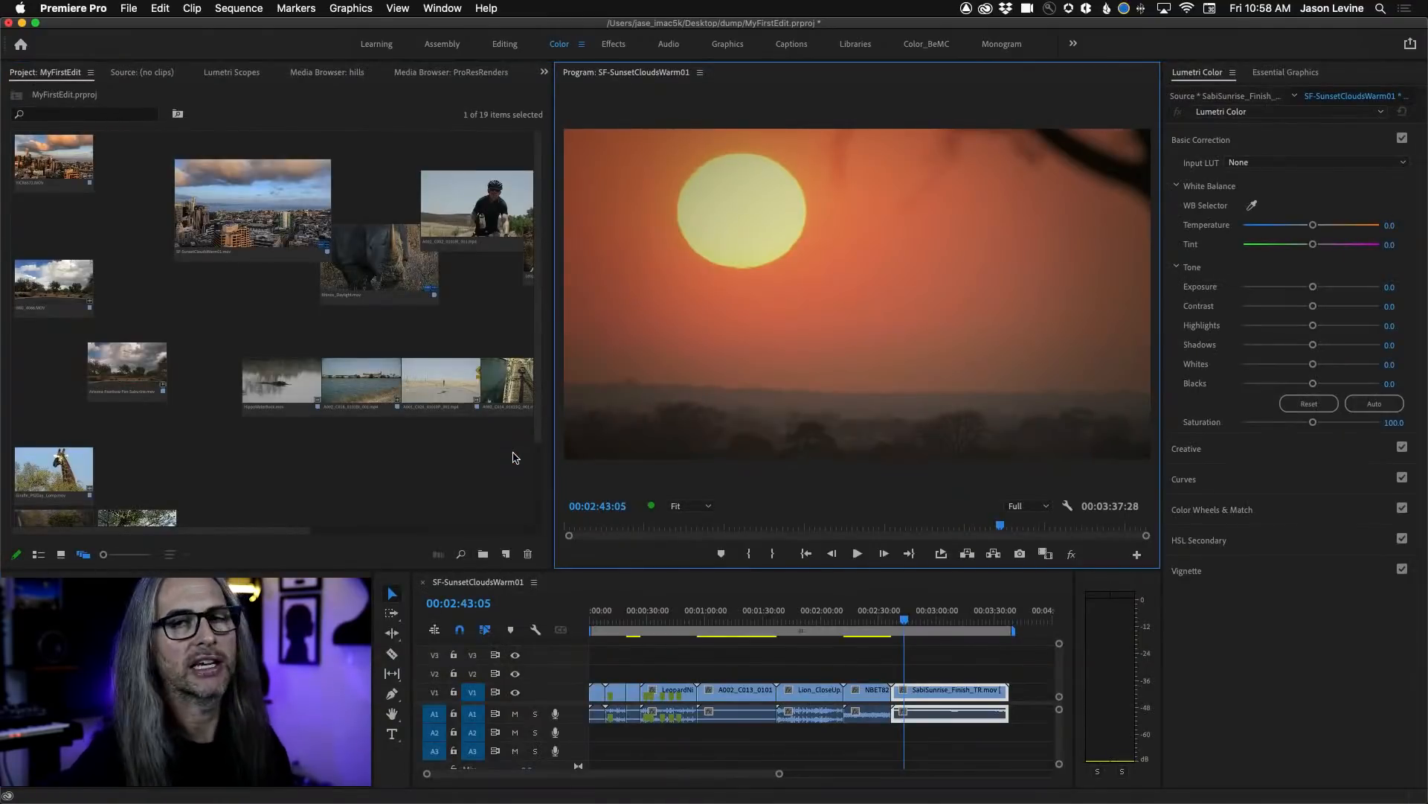
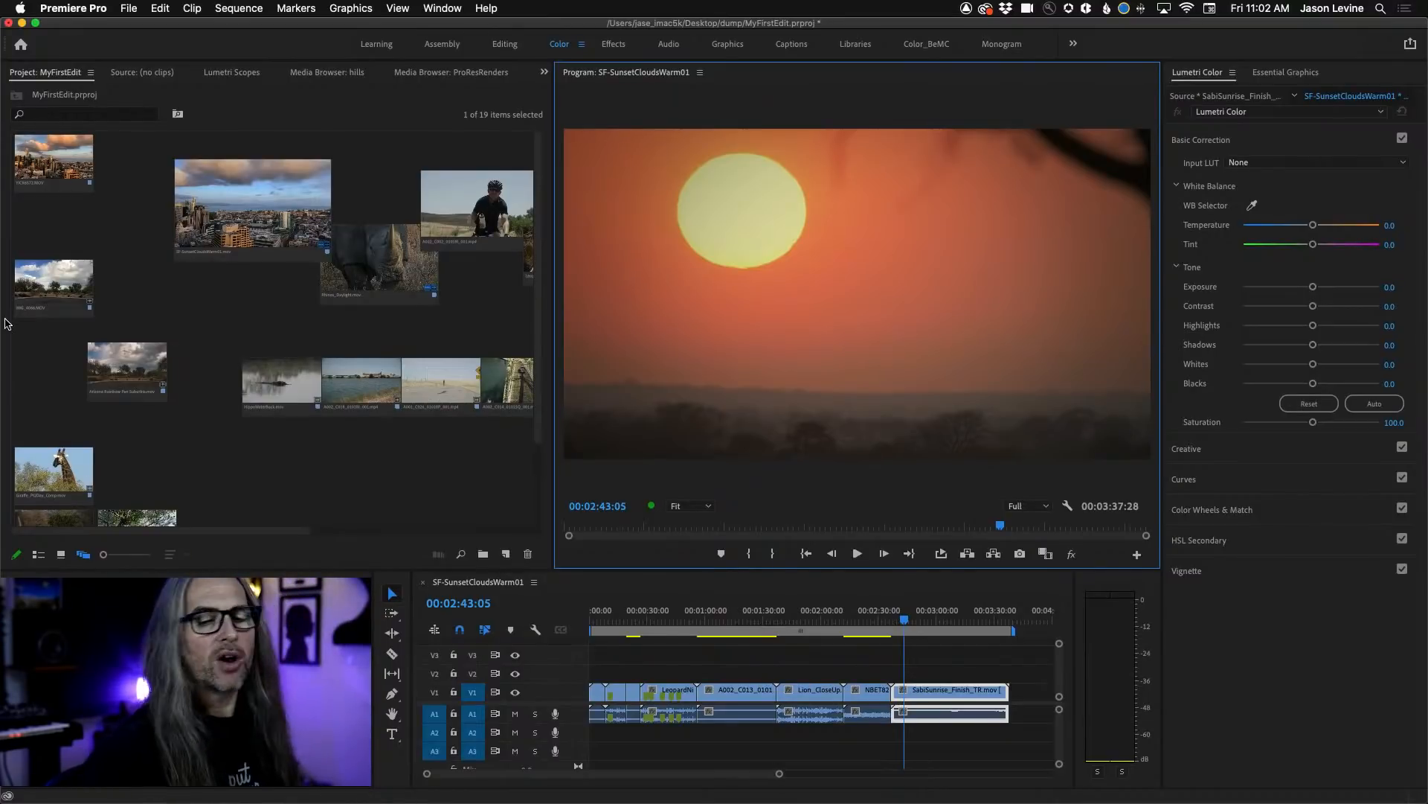
{"action": "left_click", "coordinate": [37, 554]}
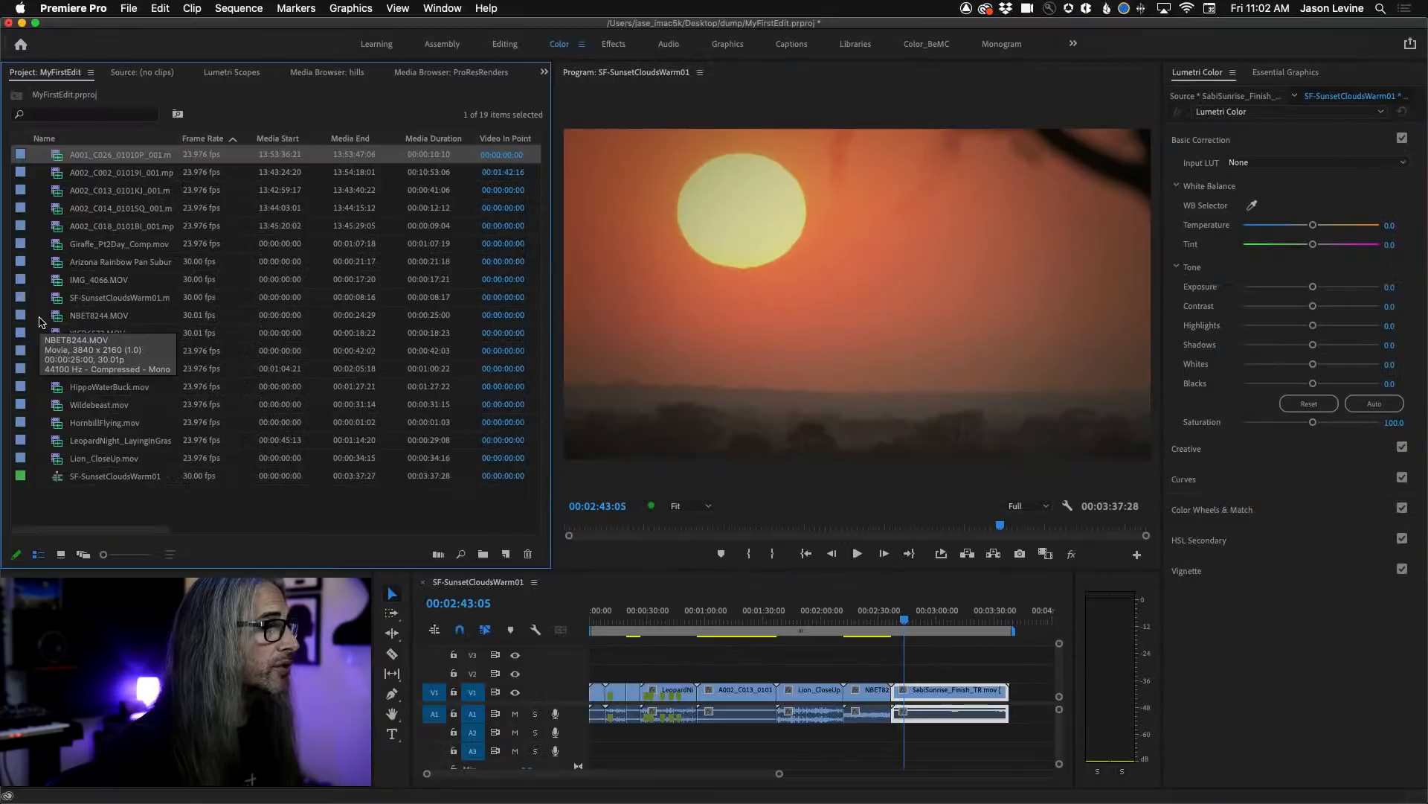
{"action": "left_click", "coordinate": [112, 457], "text": "shift"}
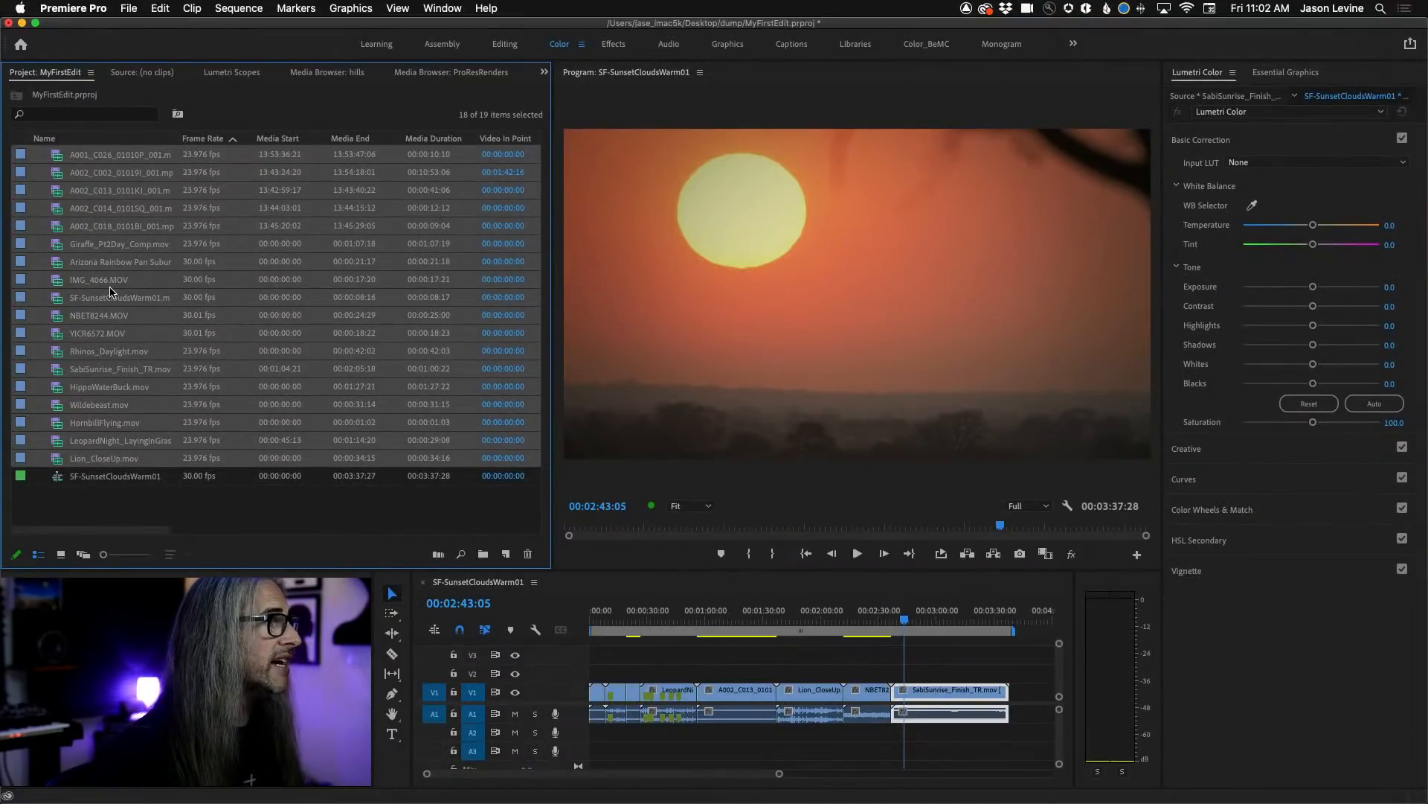
{"action": "right_click", "coordinate": [110, 291]}
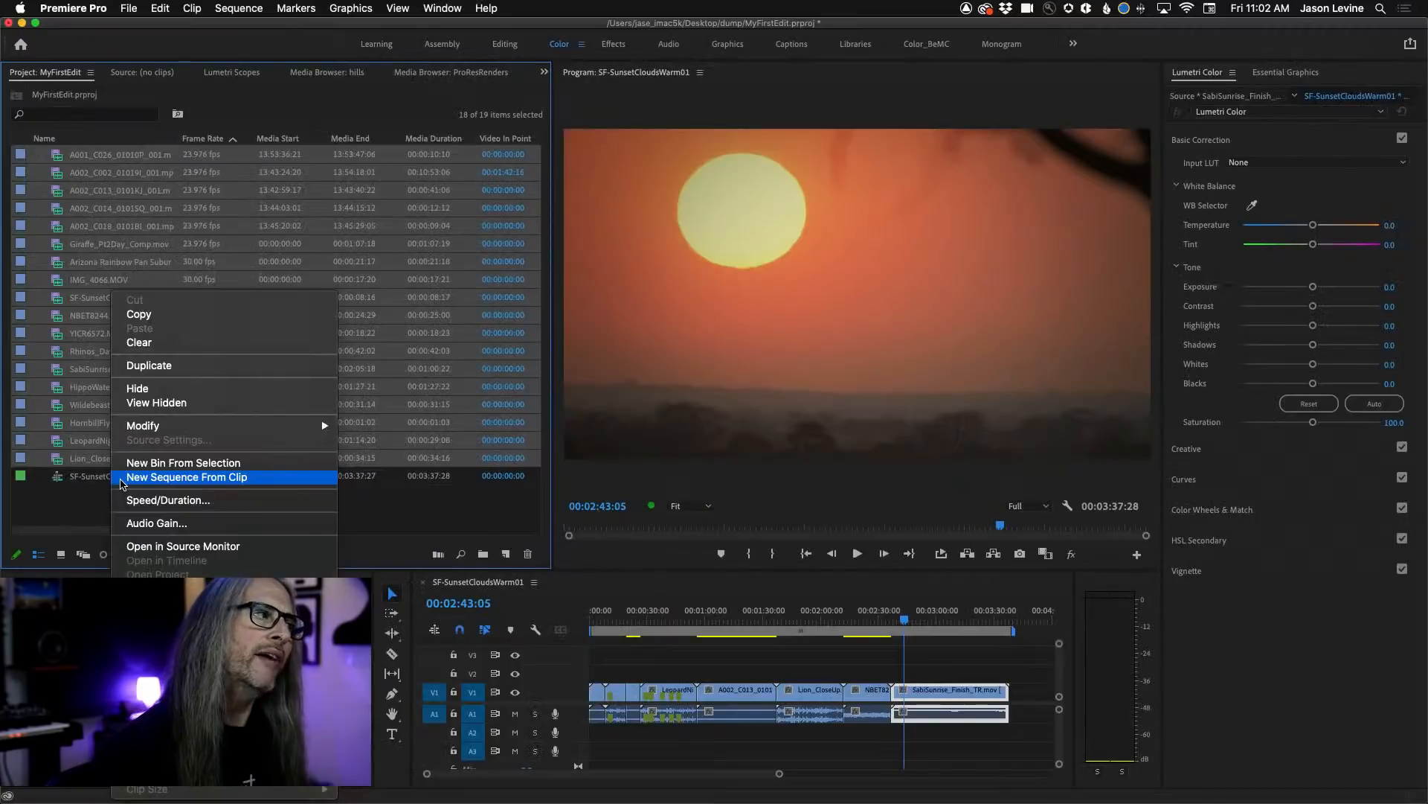
{"action": "left_click", "coordinate": [1068, 595]}
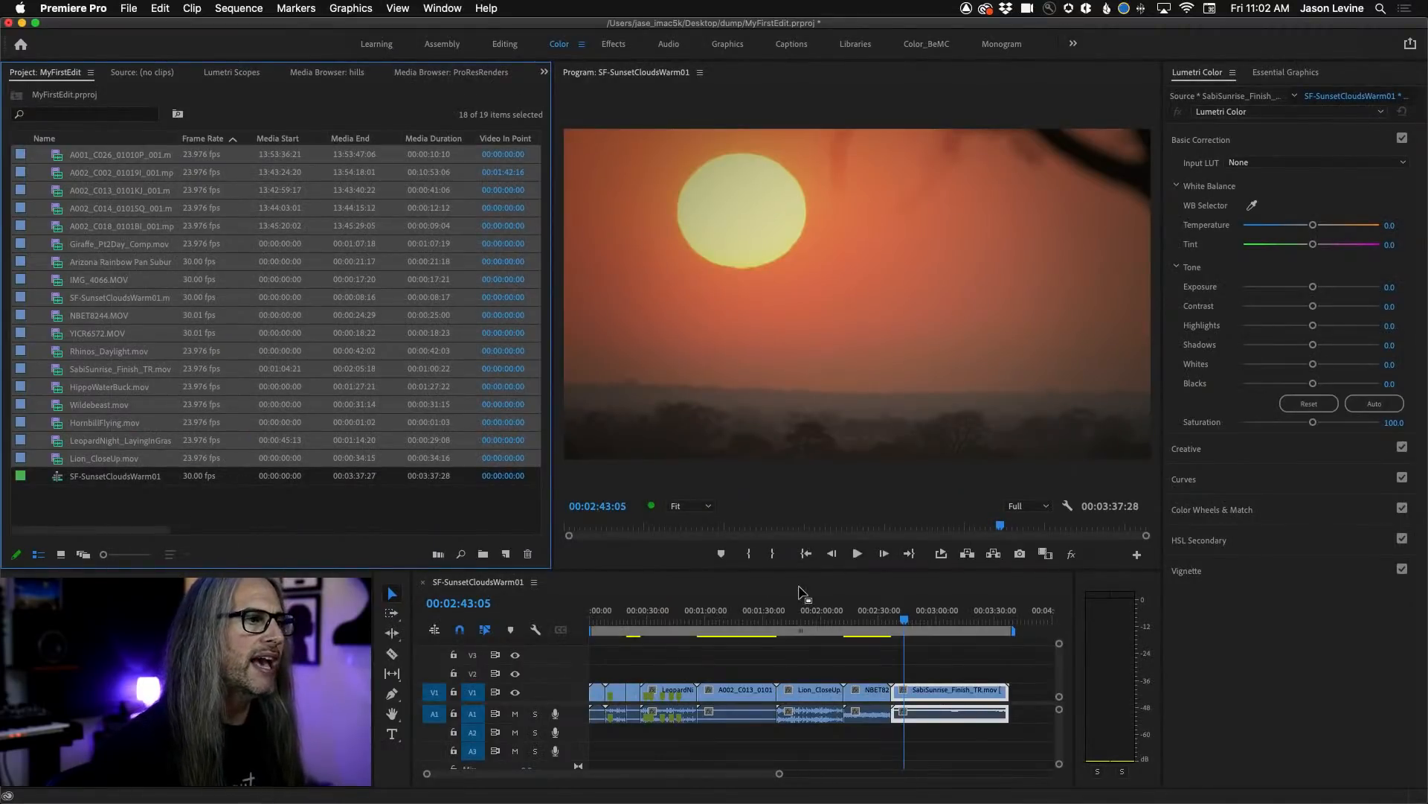
{"action": "left_click", "coordinate": [554, 595]}
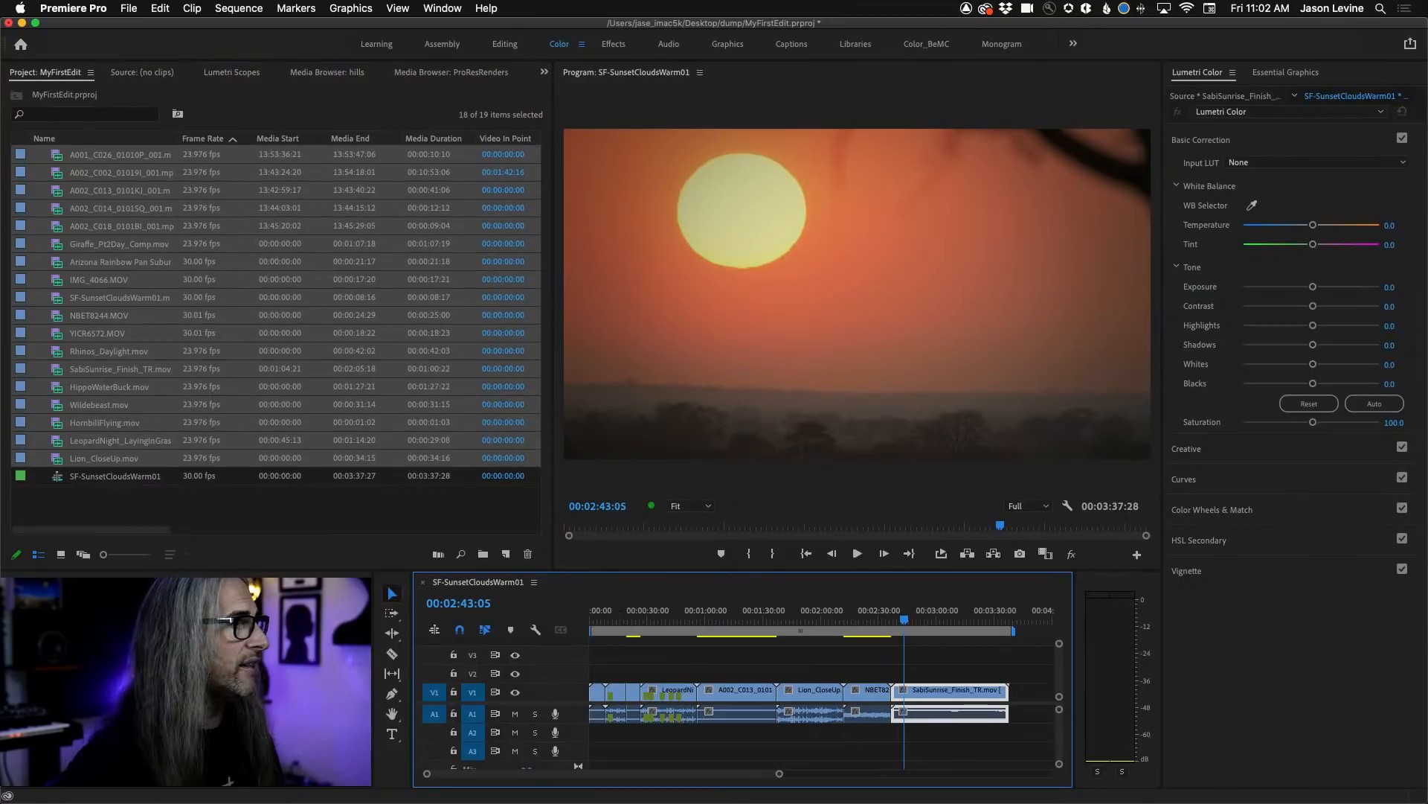
{"action": "left_click", "coordinate": [83, 555]}
Select the row of four clips from HippoWaterBuck through the bridge clip and create a new sequence from them.
{"action": "left_click", "coordinate": [249, 202]}
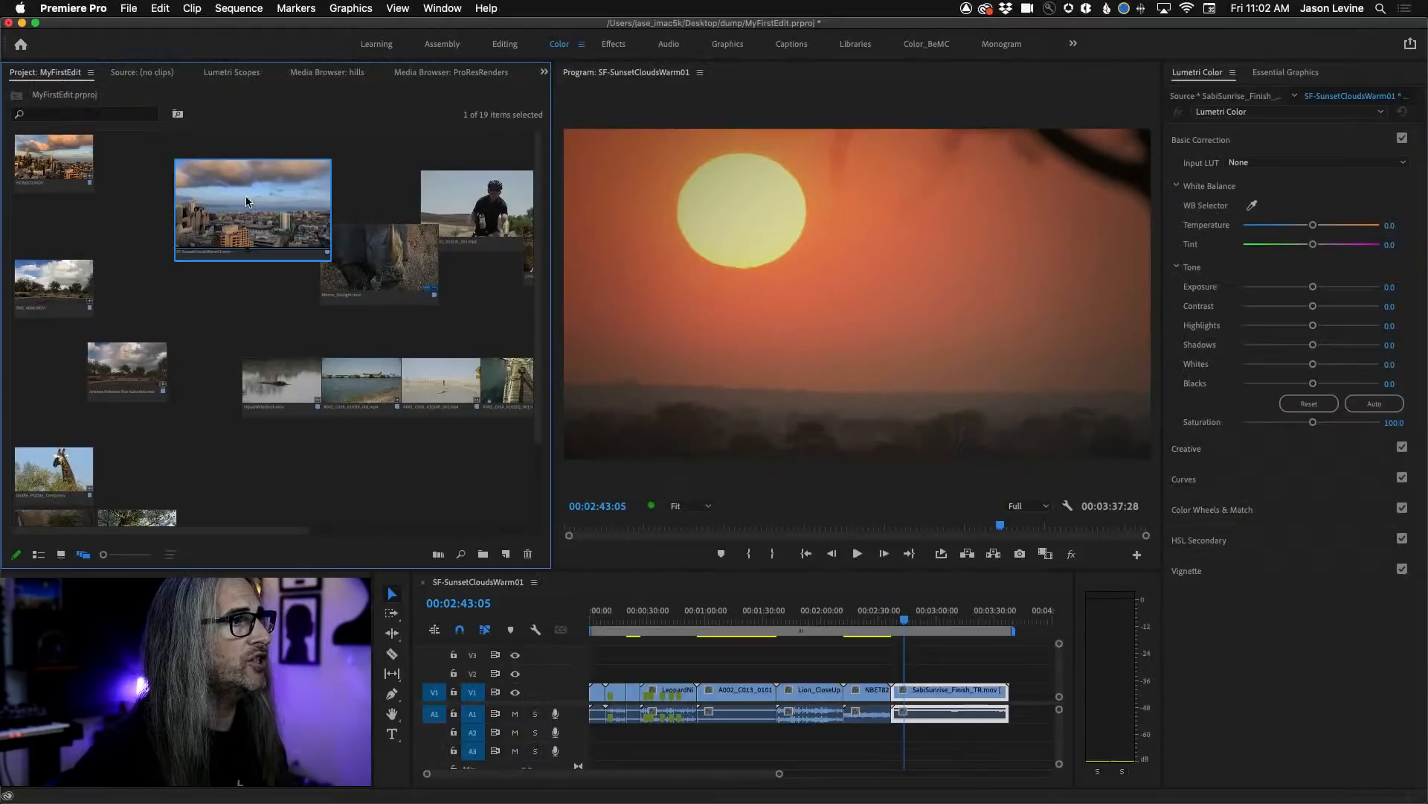
{"action": "left_click", "coordinate": [322, 477]}
{"action": "scroll", "coordinate": [420, 461], "scroll_direction": "right", "scroll_amount": 5}
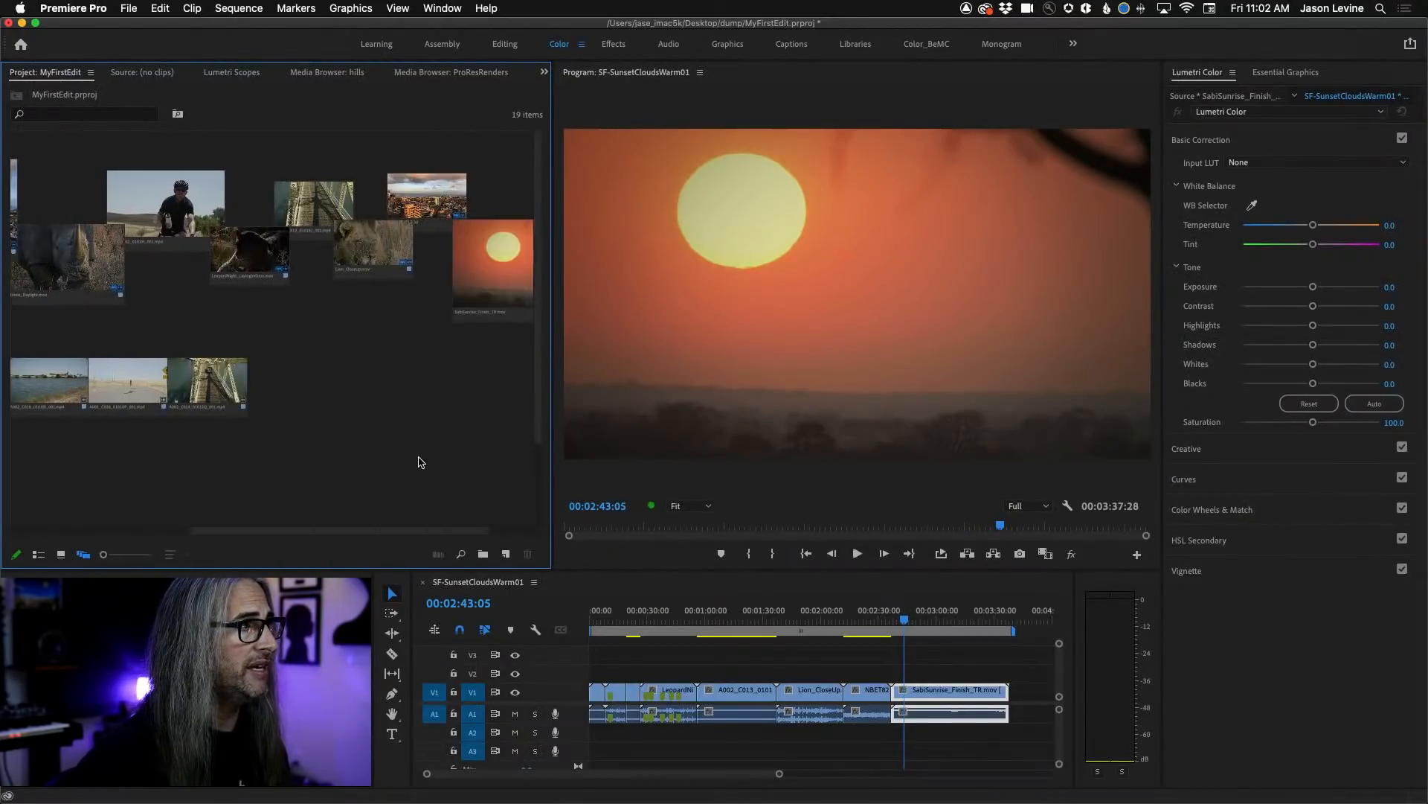
{"action": "left_click", "coordinate": [137, 386]}
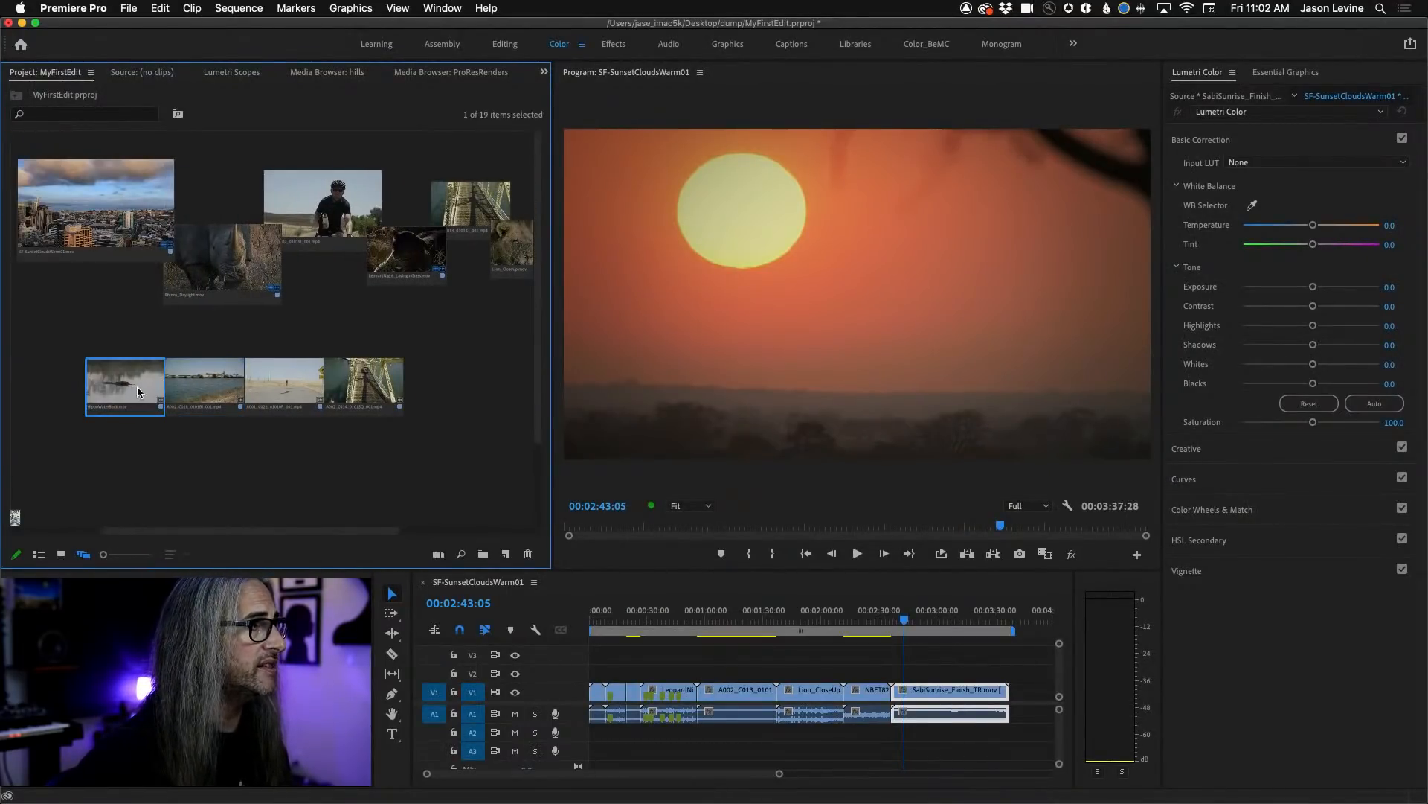
{"action": "left_click", "coordinate": [354, 393], "text": "shift"}
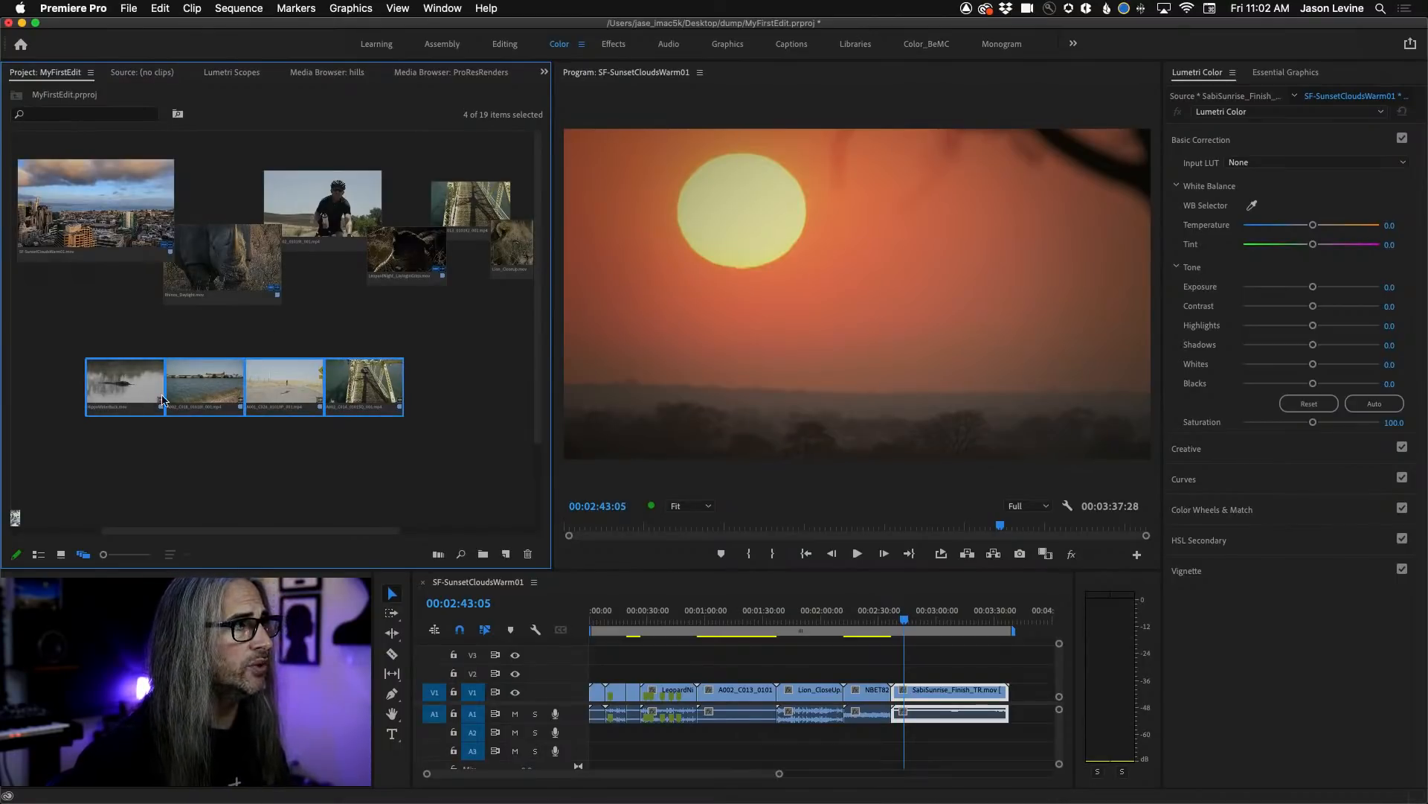
{"action": "right_click", "coordinate": [137, 384]}
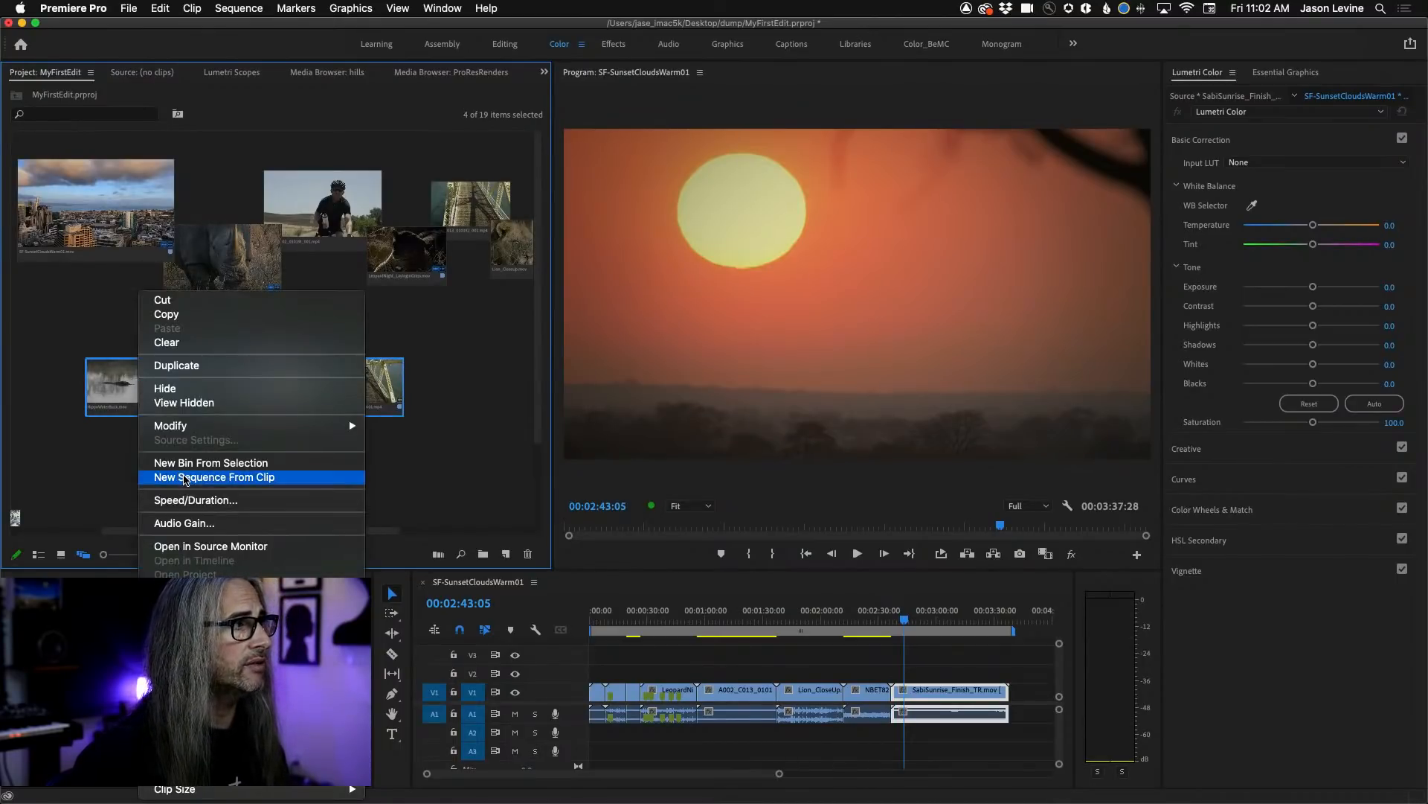
{"action": "left_click", "coordinate": [185, 477]}
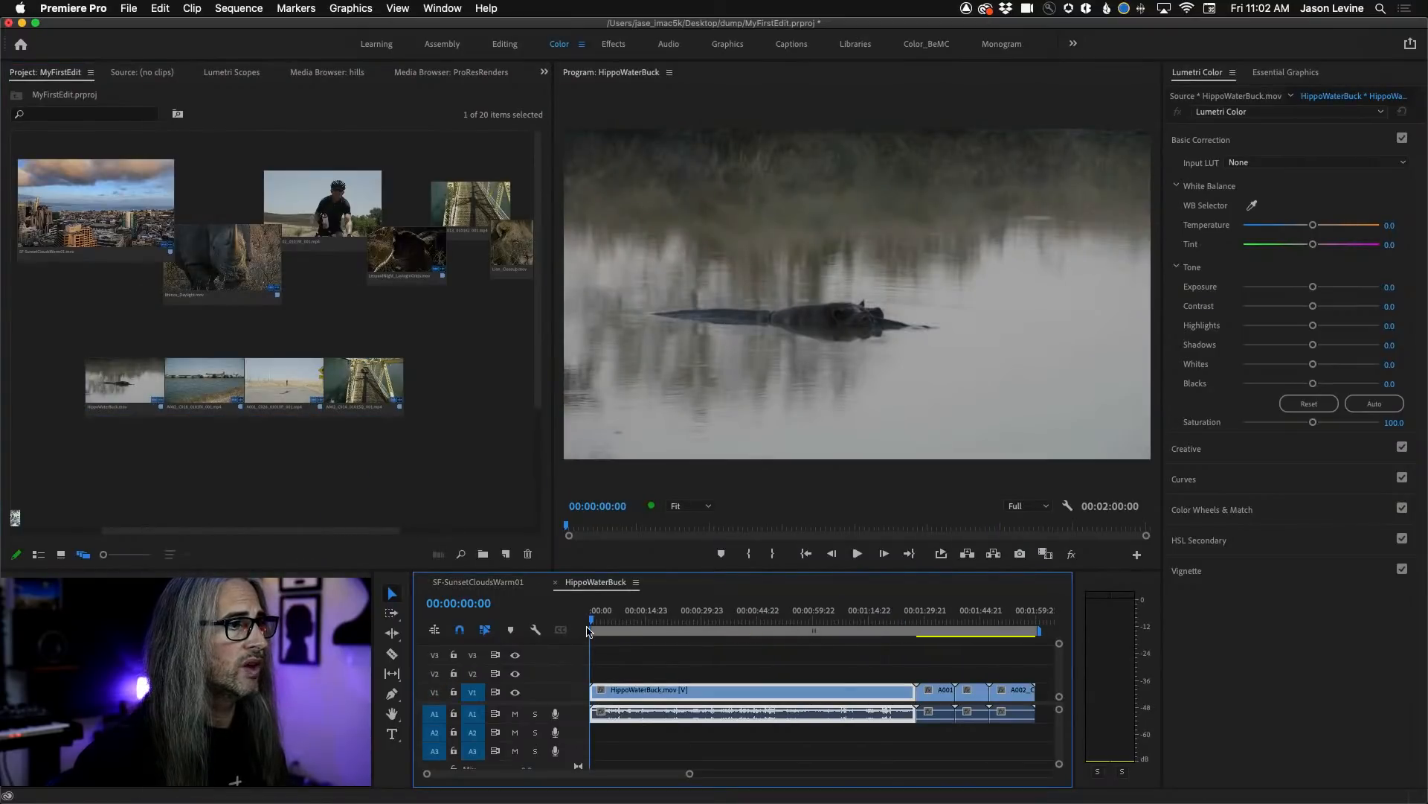
{"action": "mouse_move", "coordinate": [593, 620]}
{"action": "left_mouse_down"}
{"action": "mouse_move", "coordinate": [973, 613]}
{"action": "mouse_move", "coordinate": [592, 618]}
{"action": "left_mouse_up"}
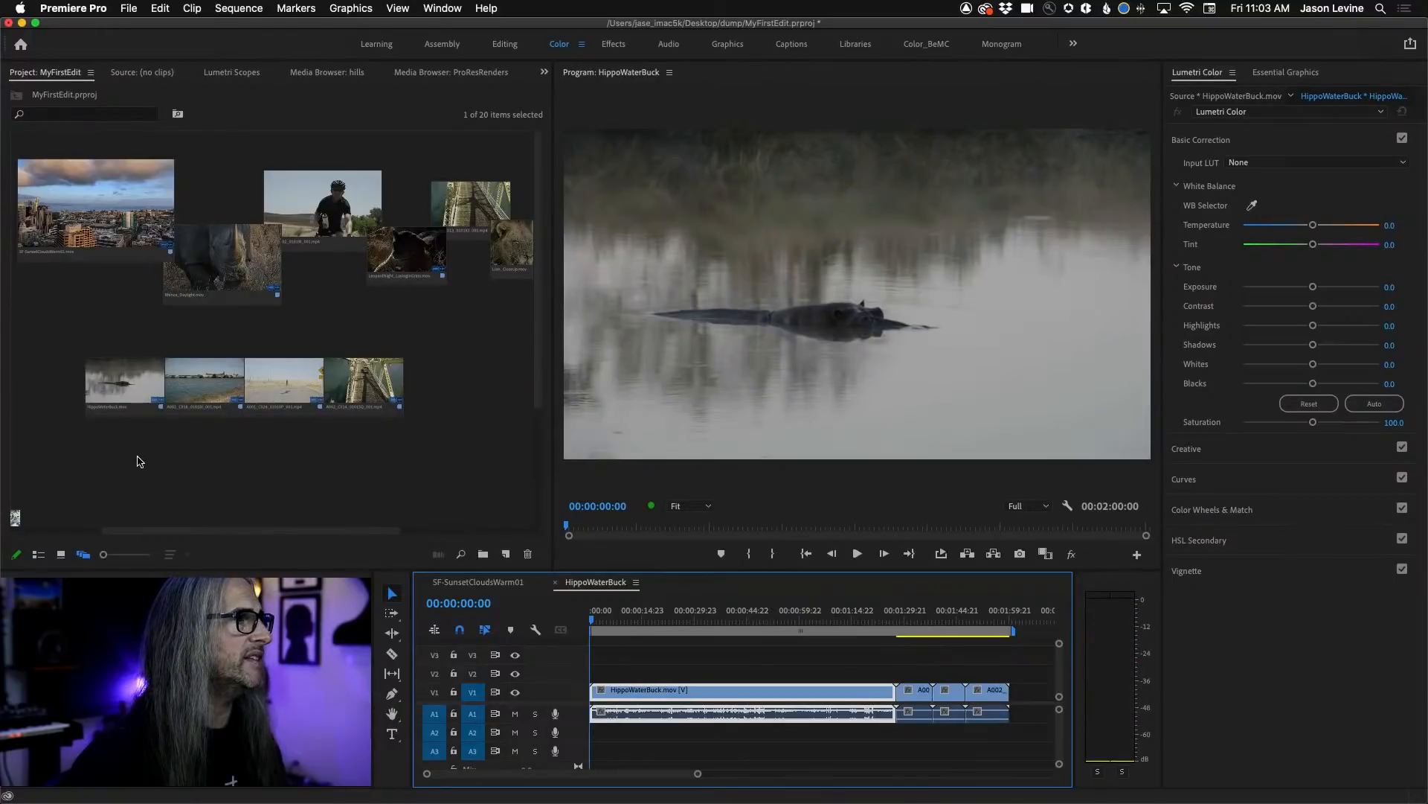
Arrange the Wildebeest, HornbillFlying and Arizona Rainbow clips in that order as a row beneath the HippoWaterBuck row in freeform view.
{"action": "scroll", "coordinate": [135, 461], "scroll_direction": "left", "scroll_amount": 5}
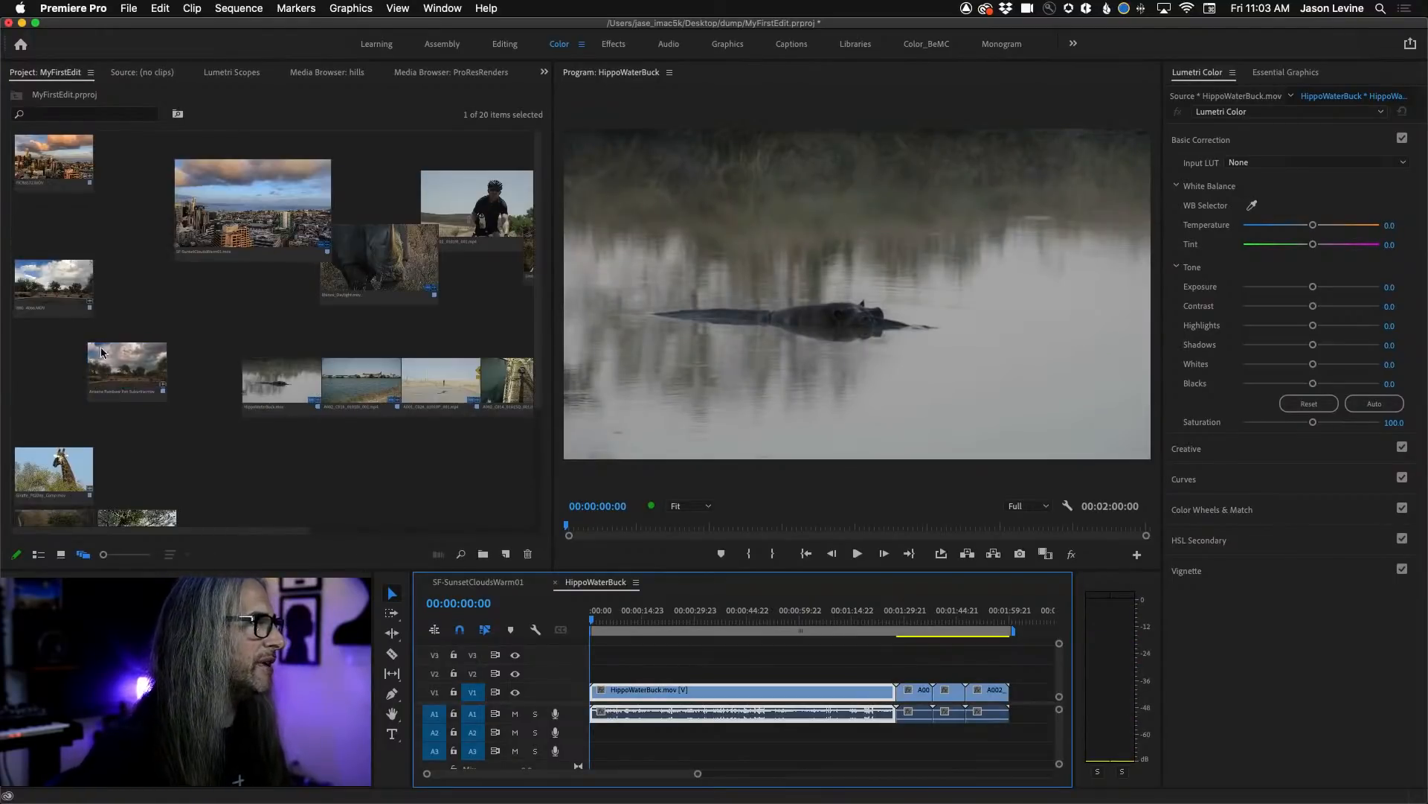
{"action": "left_click_drag", "start_coordinate": [153, 383], "coordinate": [346, 488]}
{"action": "scroll", "coordinate": [347, 487], "scroll_direction": "down", "scroll_amount": 2}
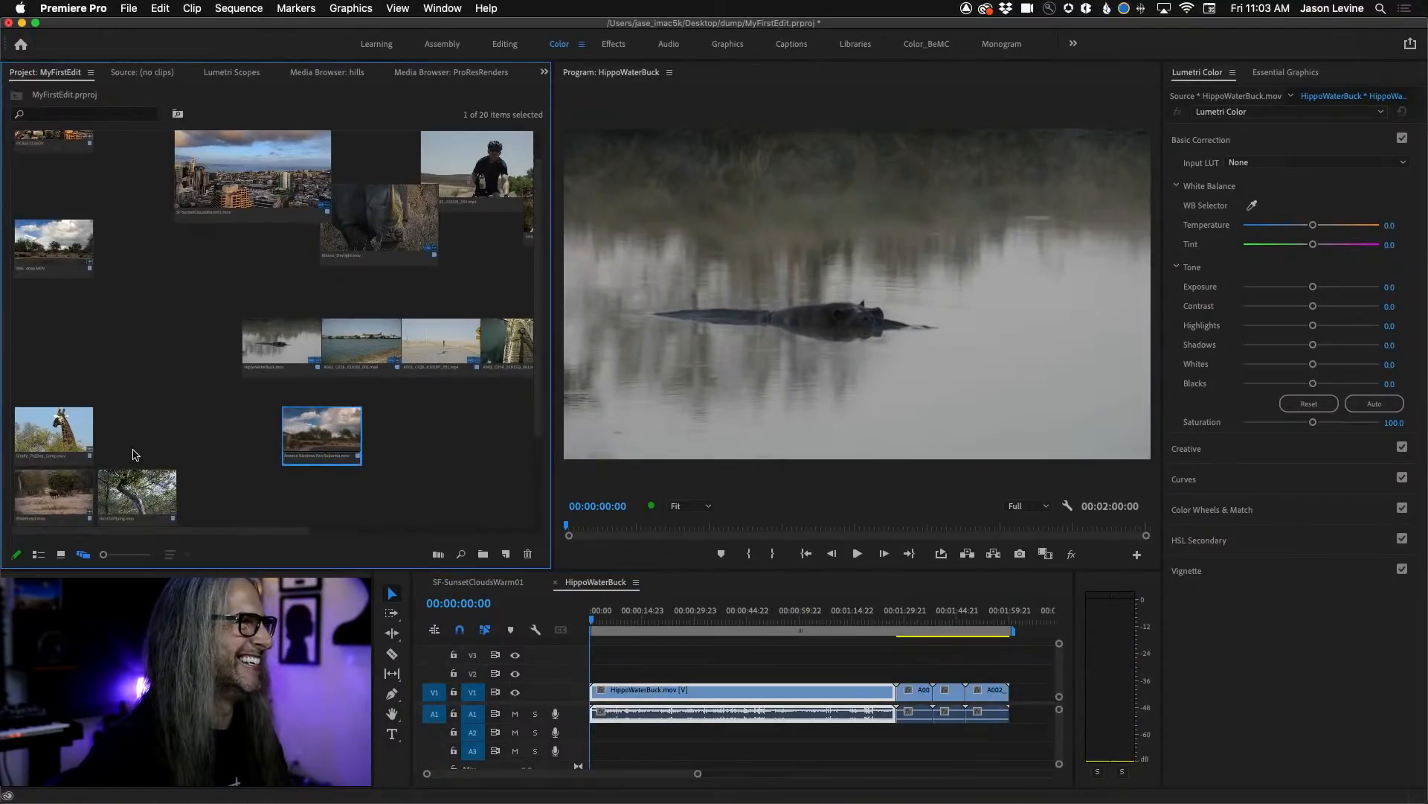
{"action": "scroll", "coordinate": [199, 442], "scroll_direction": "down", "scroll_amount": 2}
{"action": "left_click_drag", "start_coordinate": [53, 455], "coordinate": [407, 403]}
{"action": "left_click_drag", "start_coordinate": [141, 451], "coordinate": [508, 395]}
{"action": "scroll", "coordinate": [398, 462], "scroll_direction": "right", "scroll_amount": 5}
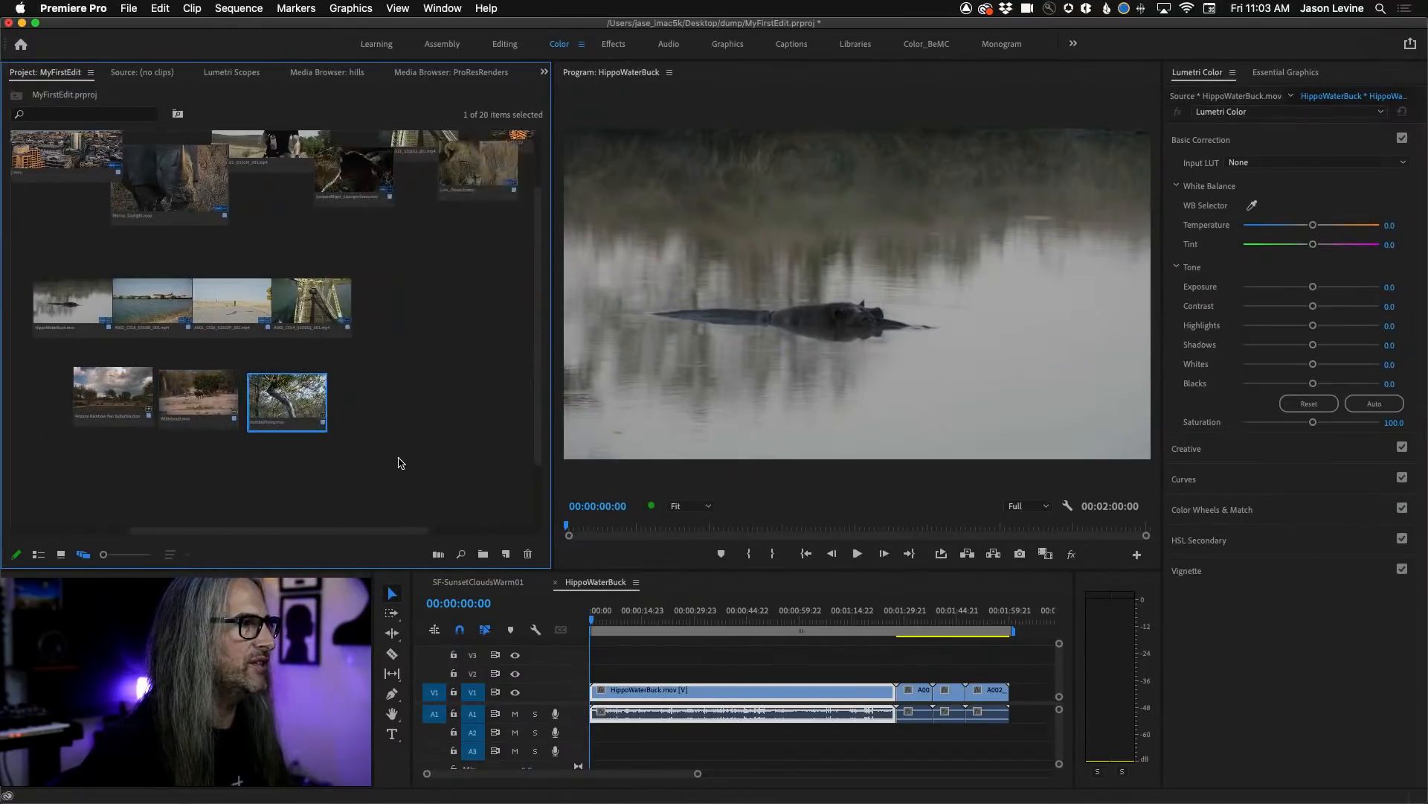
{"action": "left_click_drag", "start_coordinate": [142, 379], "coordinate": [356, 394]}
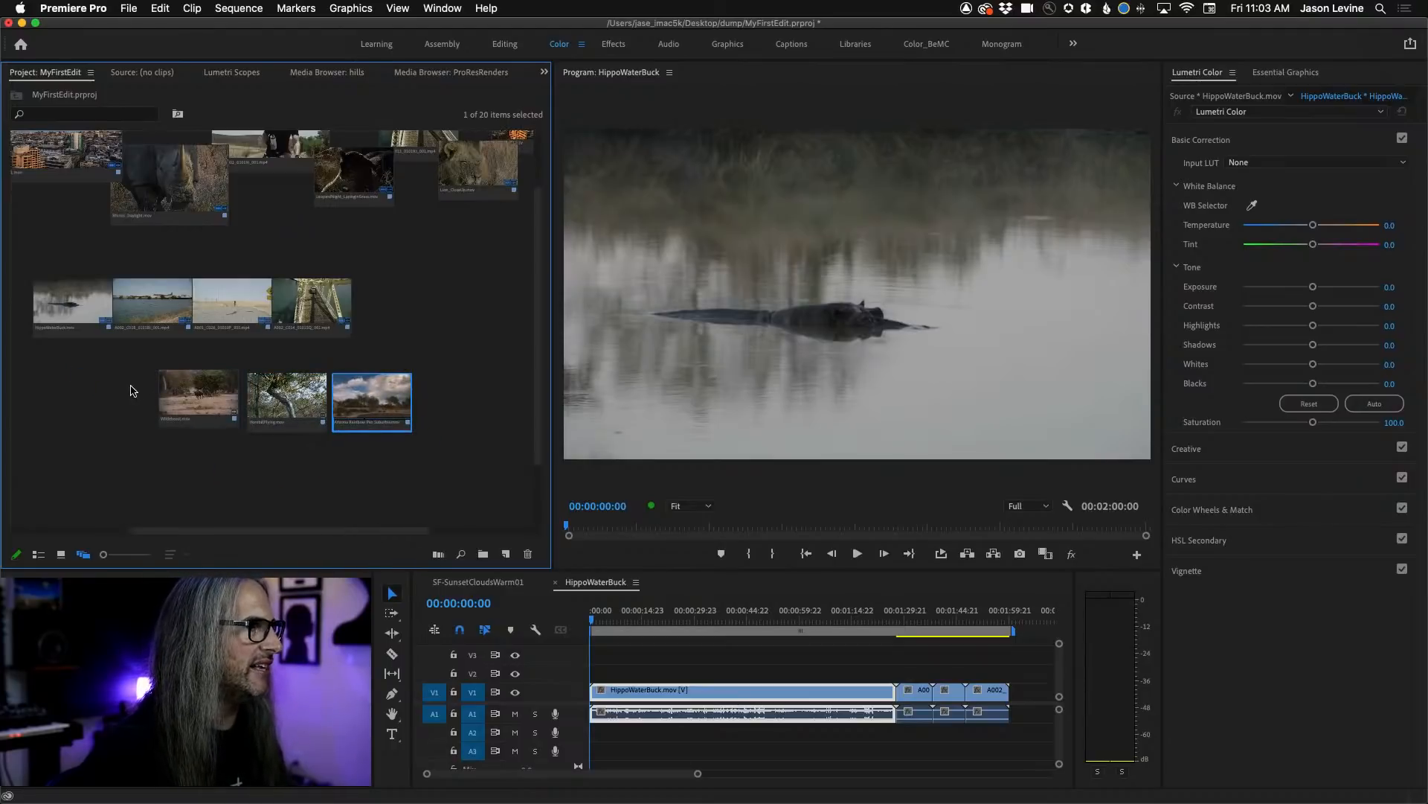
Select the Wildebeest, HornbillFlying and Arizona Rainbow clips and create a new sequence from them.
{"action": "left_click", "coordinate": [182, 398], "text": "shift"}
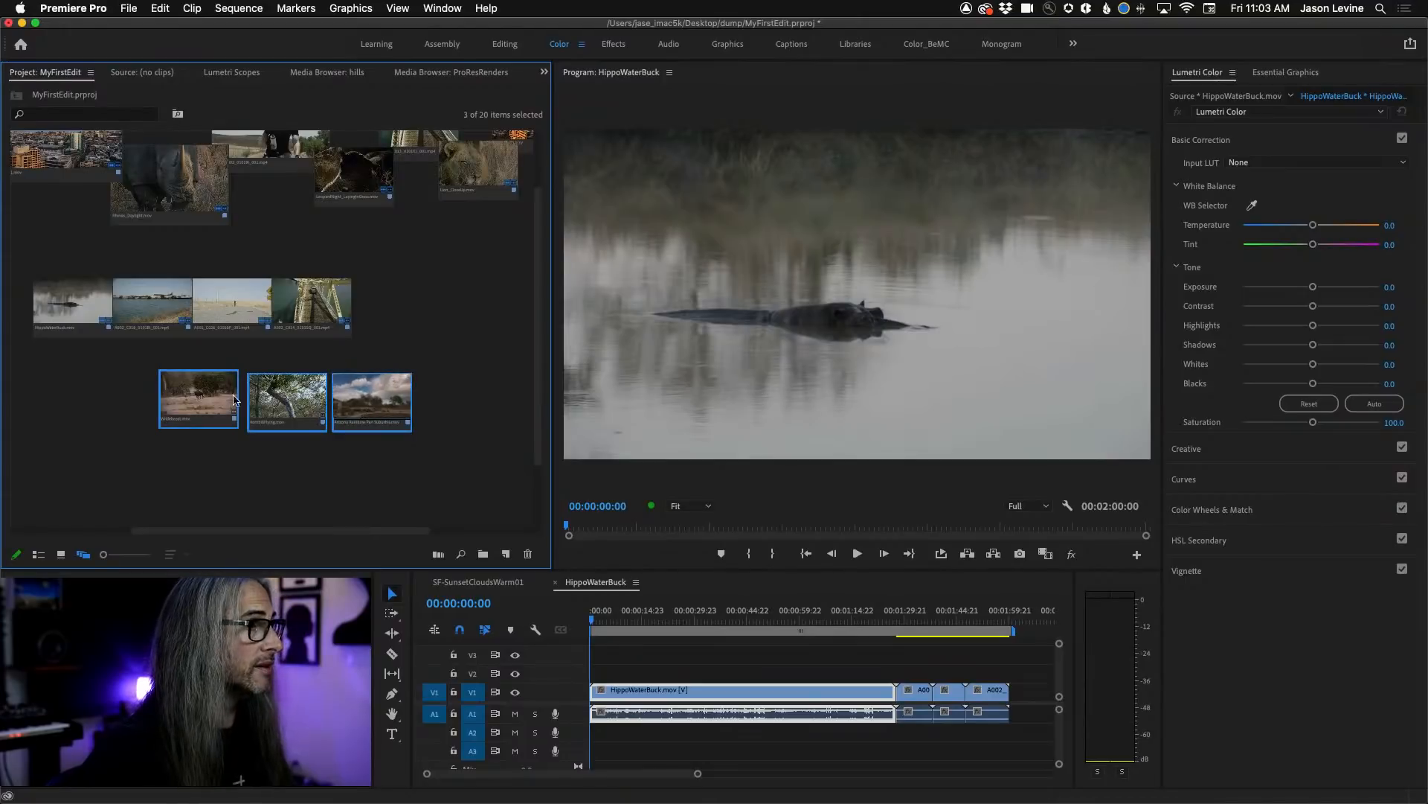
{"action": "right_click", "coordinate": [193, 398]}
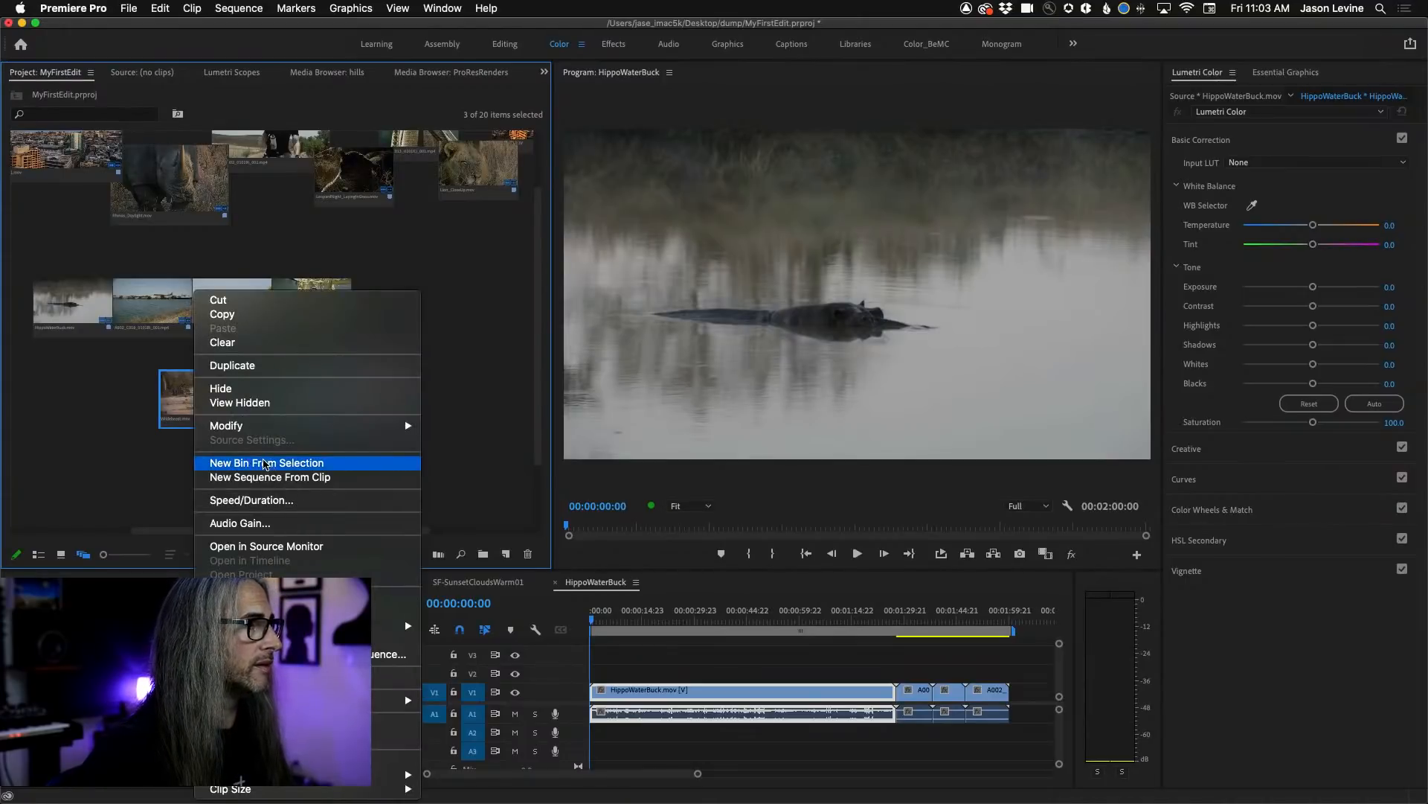
{"action": "left_click", "coordinate": [270, 477]}
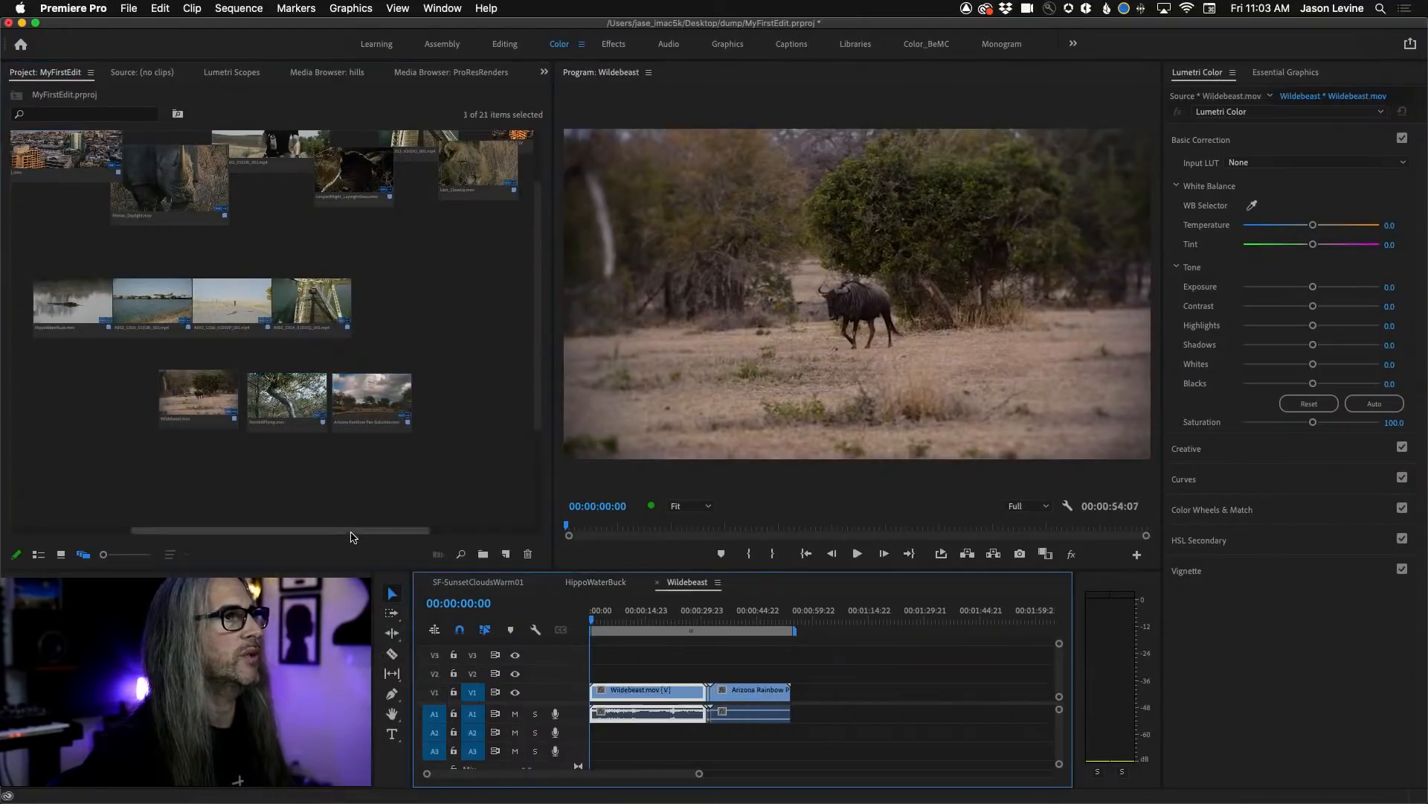
Go to the Arizona Rainbow clip in the Wildebeest sequence and apply Scale to Frame Size to it.
{"action": "left_click_drag", "start_coordinate": [600, 623], "coordinate": [737, 629]}
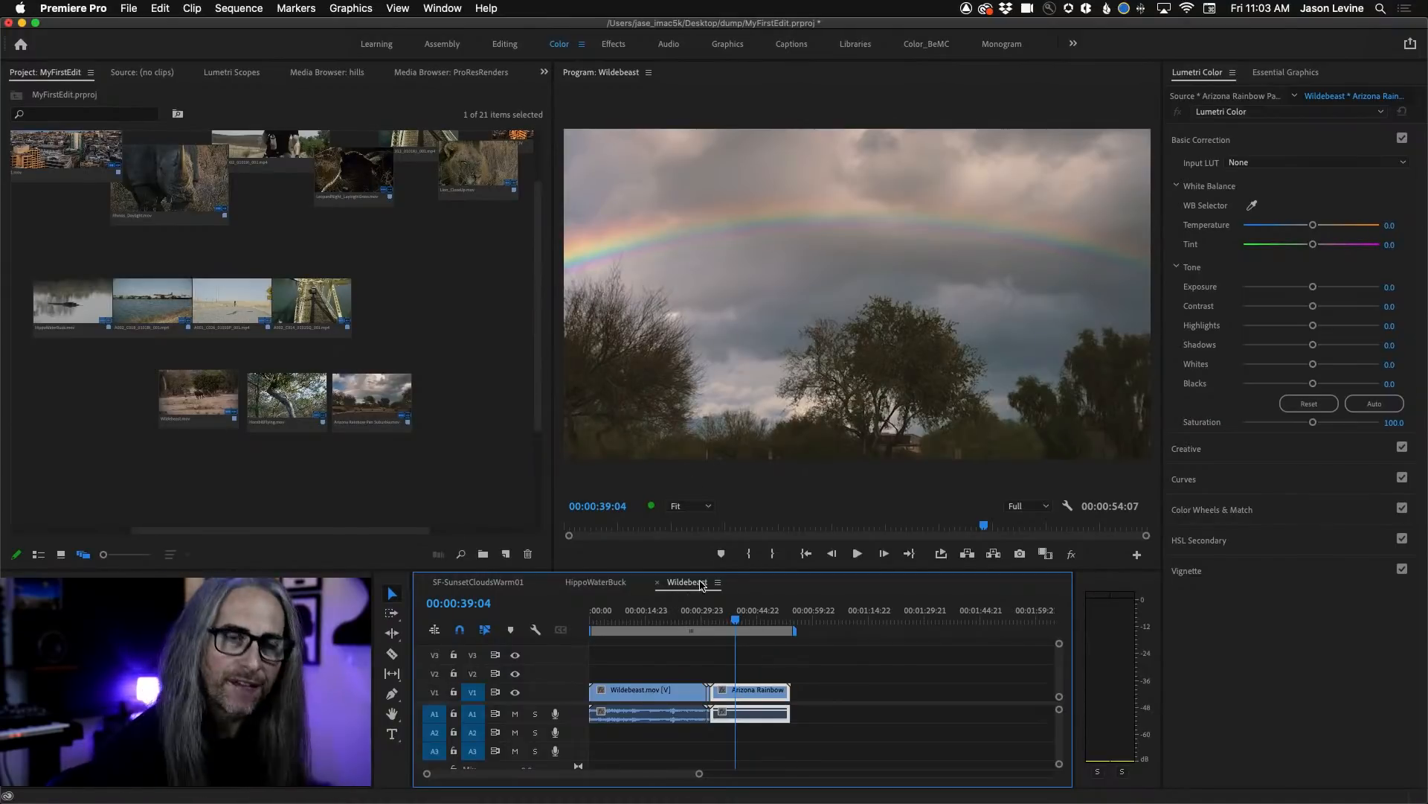
{"action": "right_click", "coordinate": [747, 693]}
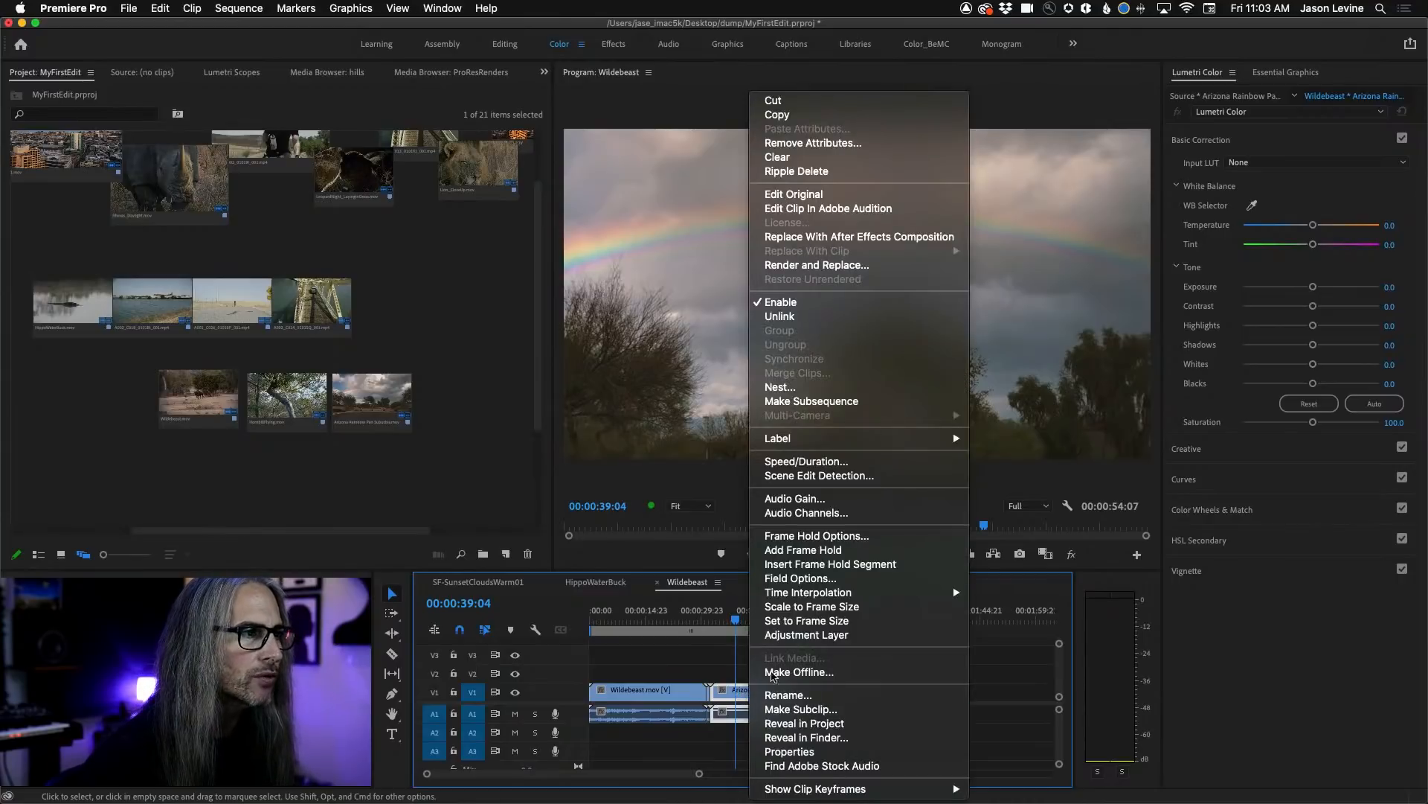
{"action": "left_click", "coordinate": [802, 607]}
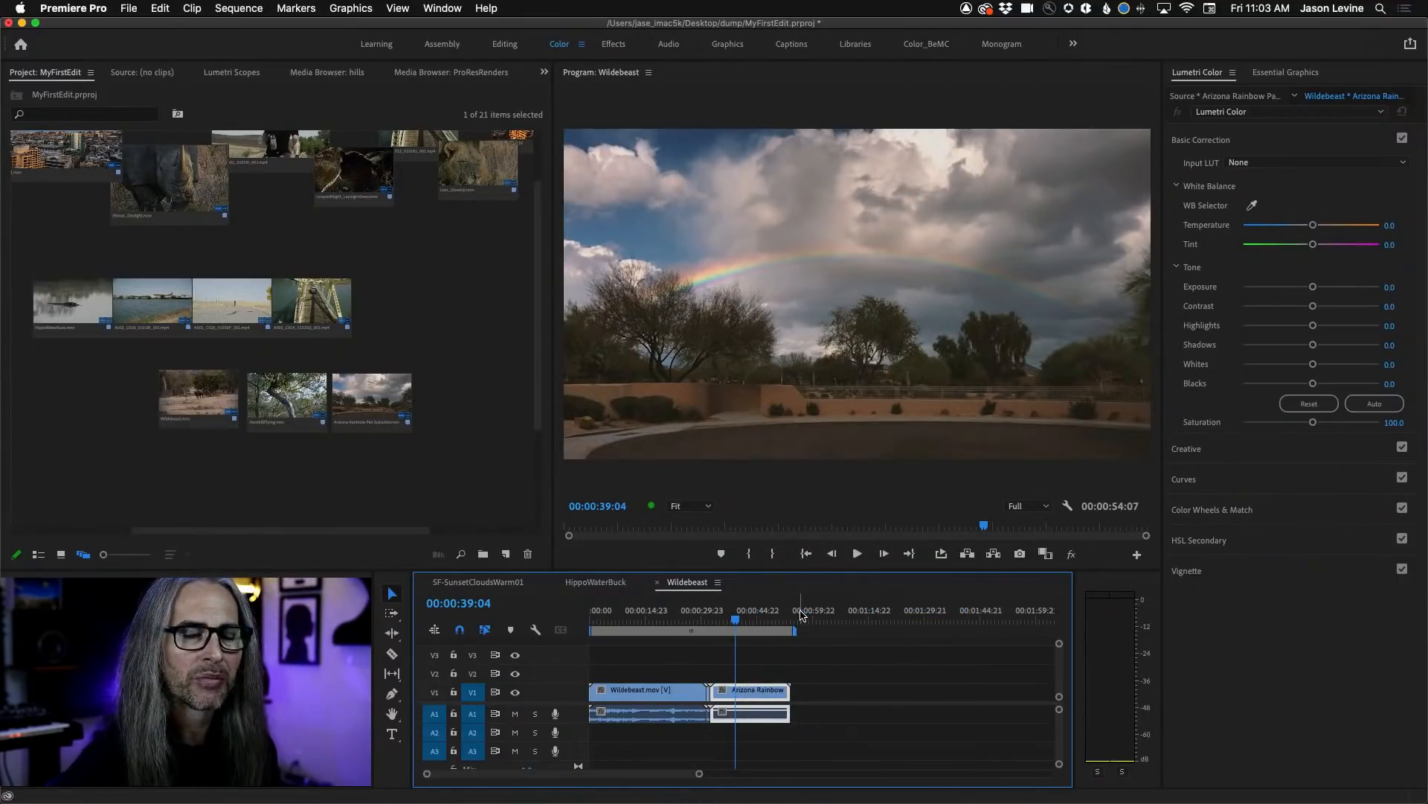
{"action": "left_click", "coordinate": [186, 405]}
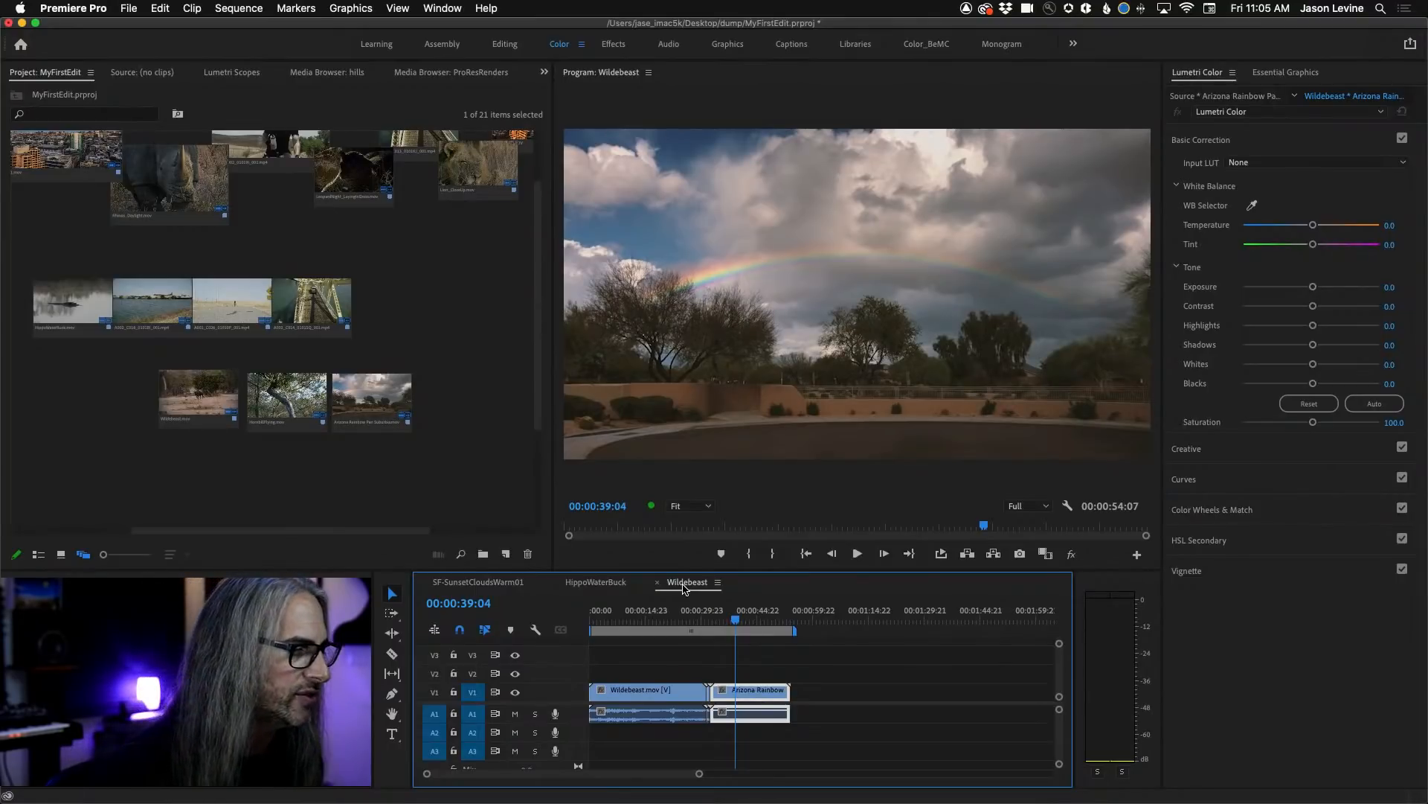
{"action": "mouse_move", "coordinate": [653, 801]}
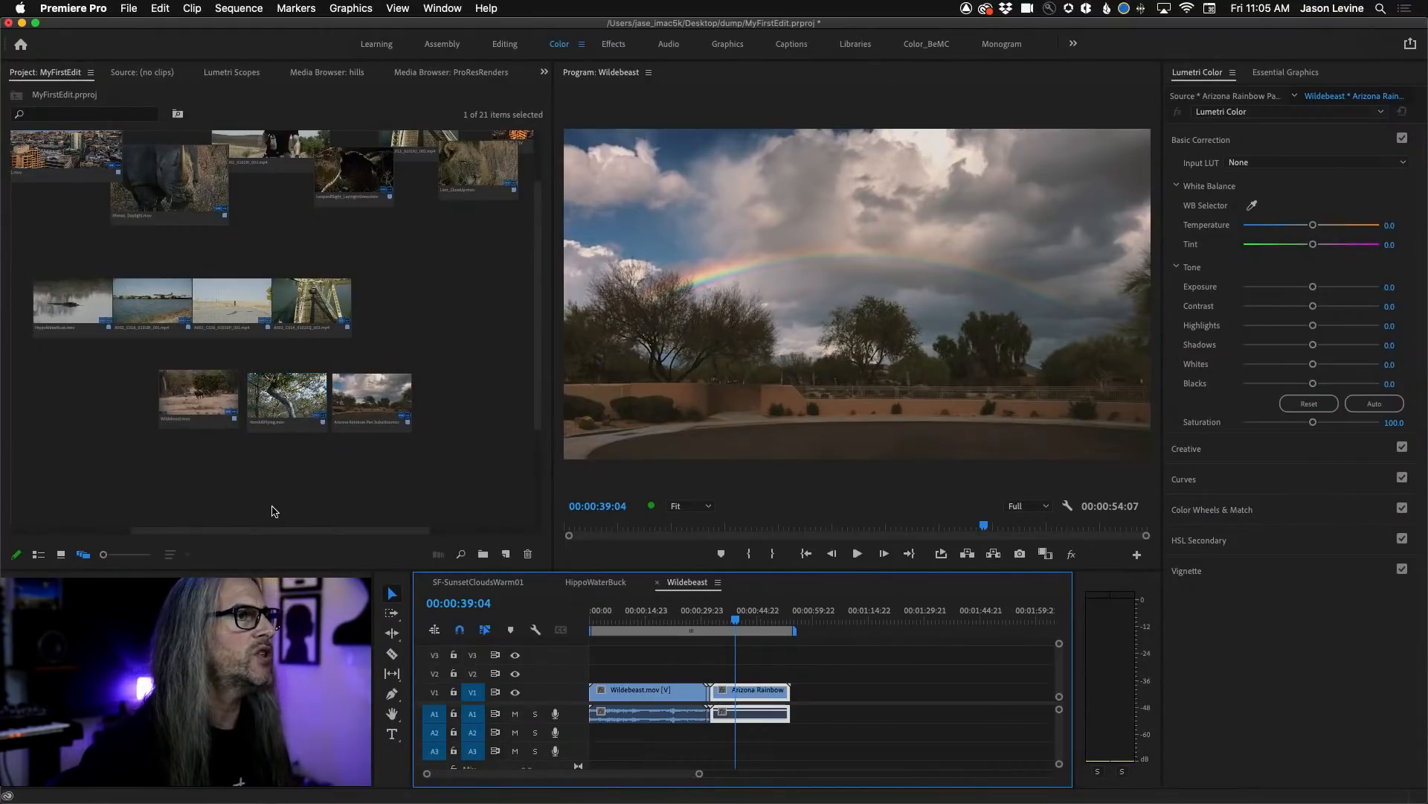
Show the project items in list view and bring the SF-SunsetCloudsWarm01 sequence to the front of the timeline.
{"action": "left_click", "coordinate": [38, 554]}
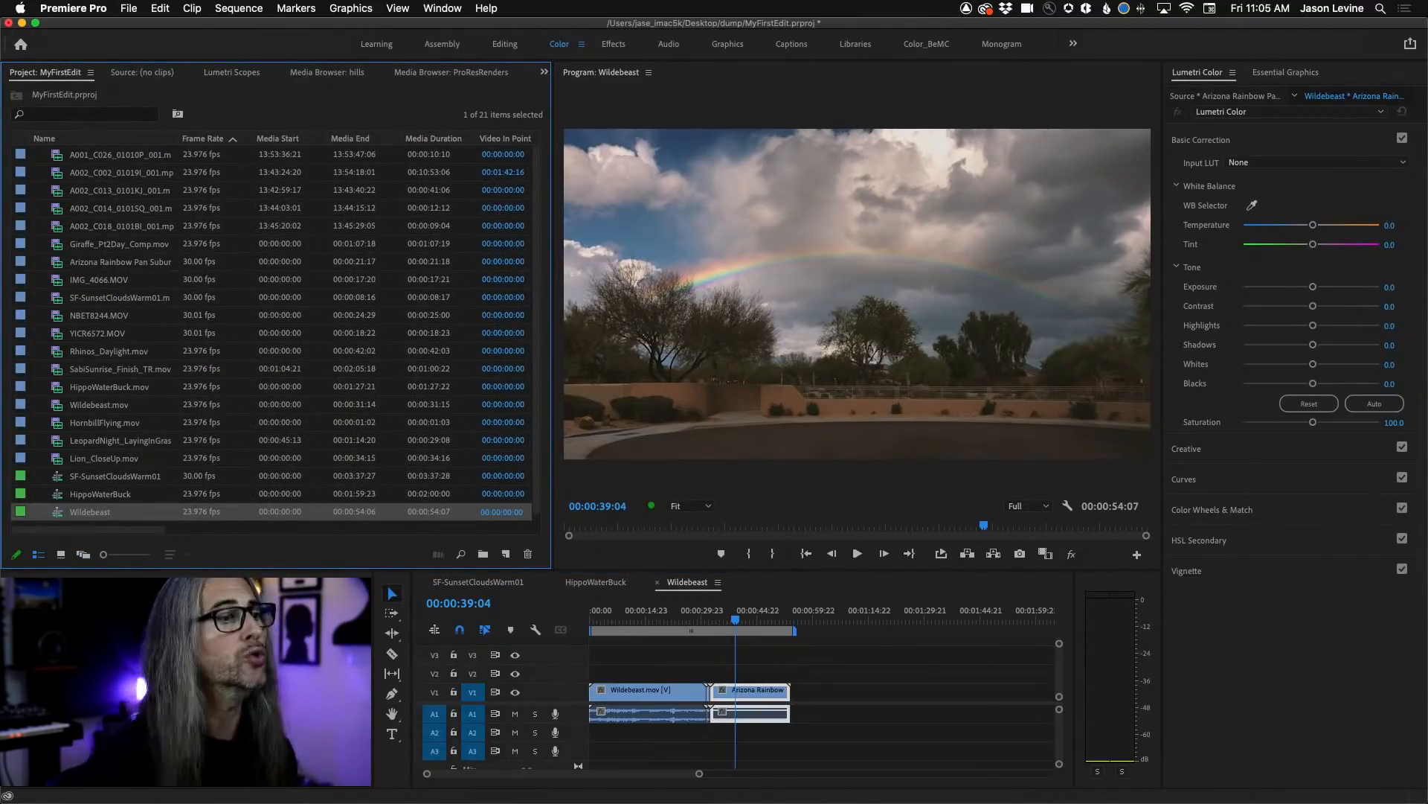
{"action": "left_click", "coordinate": [587, 583]}
{"action": "left_click", "coordinate": [500, 584]}
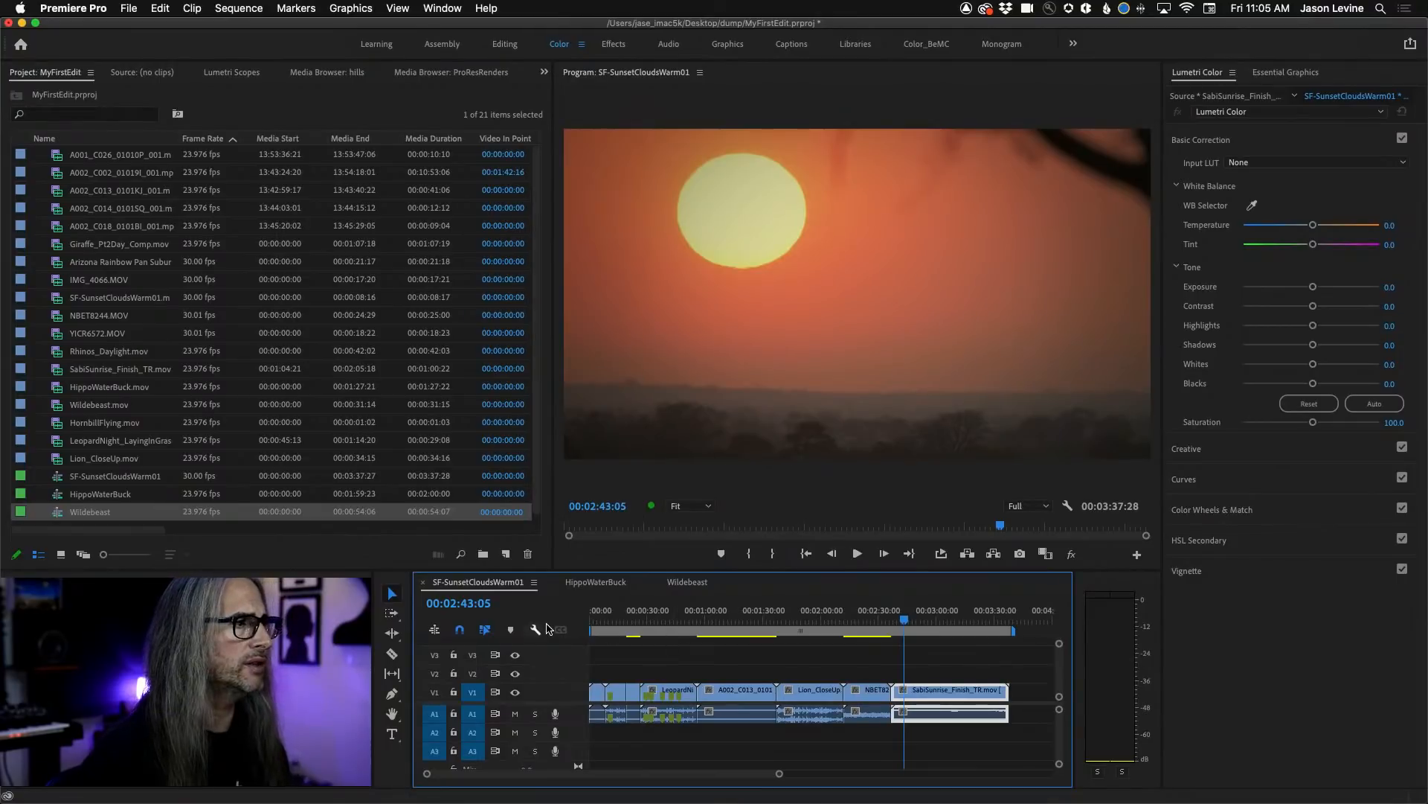
Scrub the SF-SunsetCloudsWarm01 sequence back to its opening city clip and forward into the rhino clip.
{"action": "left_click", "coordinate": [874, 626]}
{"action": "left_click_drag", "start_coordinate": [874, 626], "coordinate": [614, 633]}
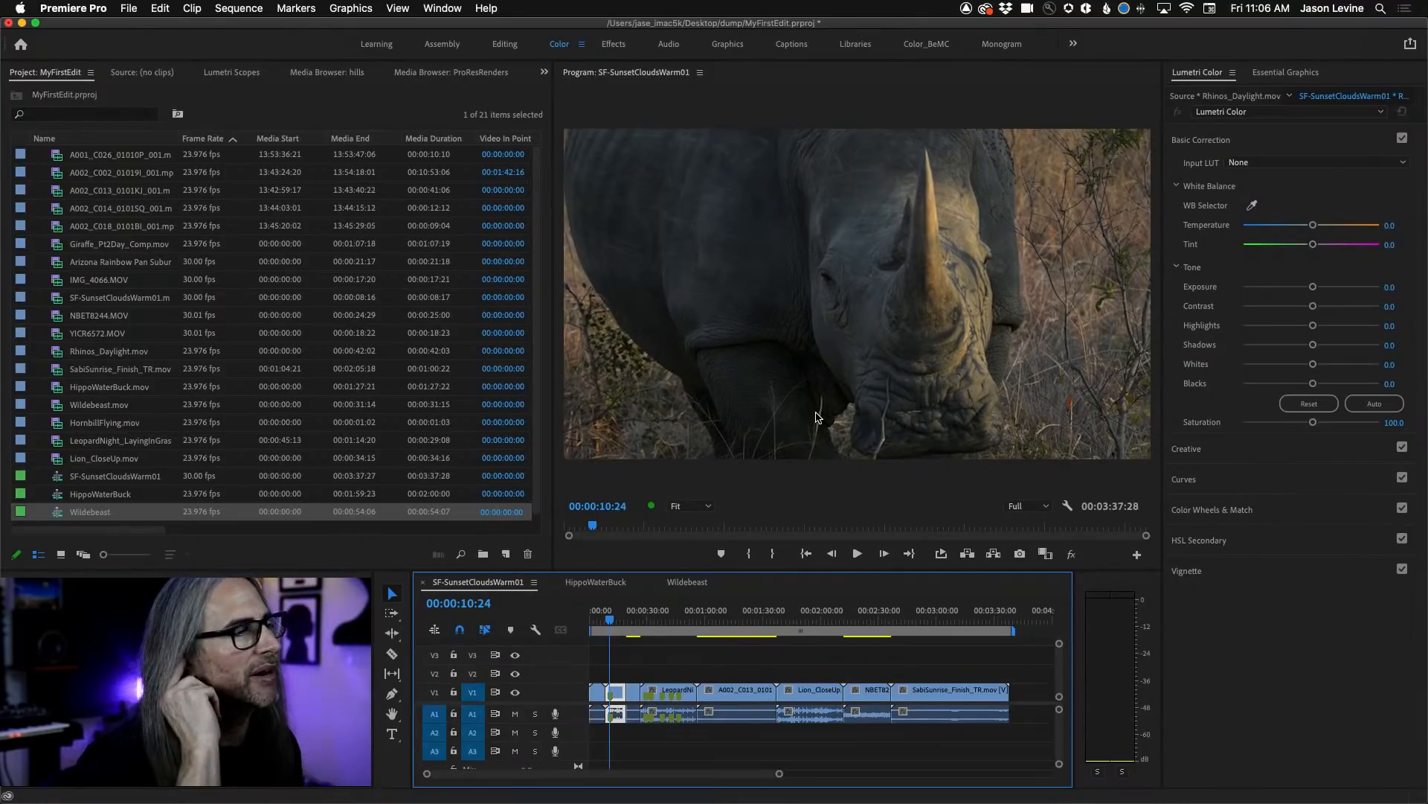
{"action": "left_click", "coordinate": [593, 613]}
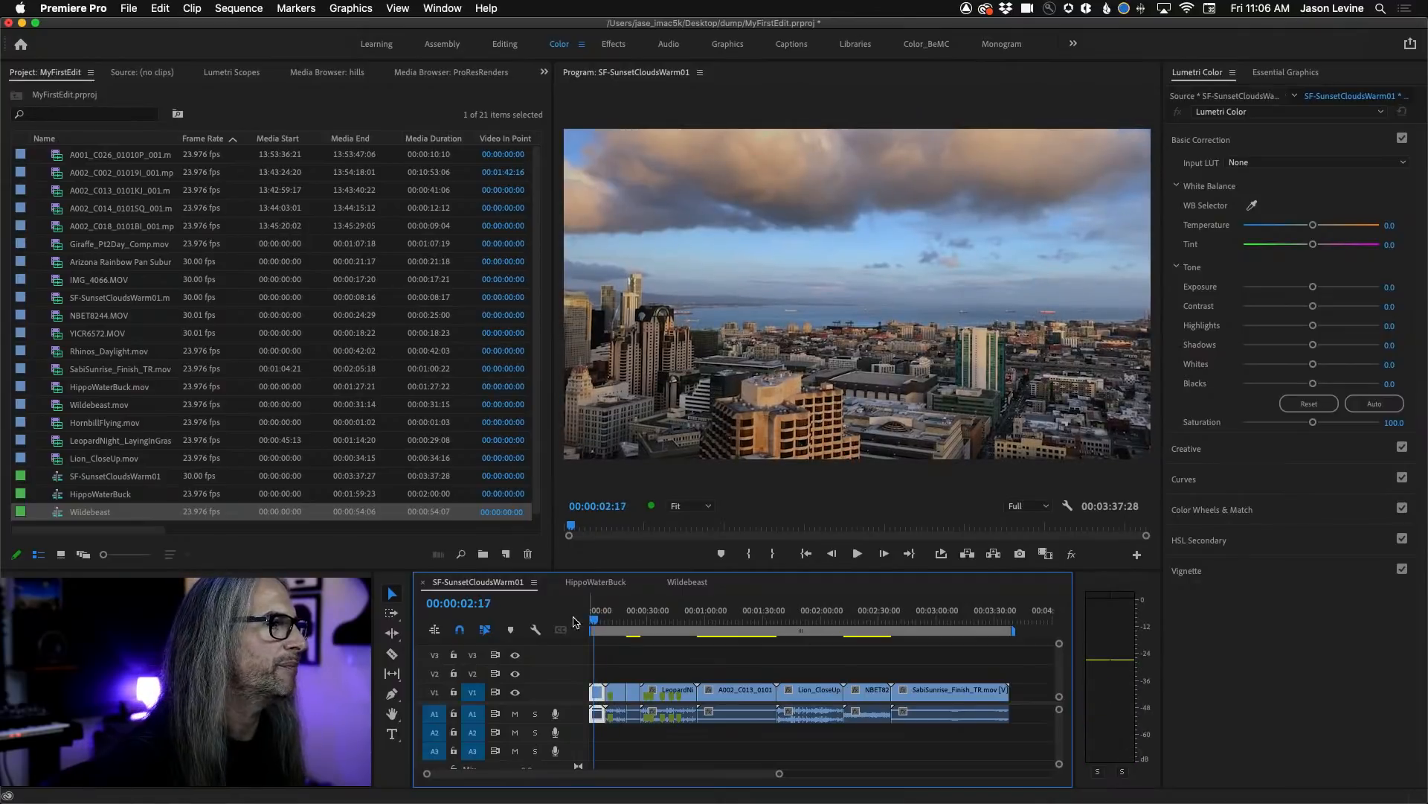
{"action": "mouse_move", "coordinate": [595, 617]}
{"action": "left_mouse_down"}
{"action": "mouse_move", "coordinate": [622, 625]}
{"action": "mouse_move", "coordinate": [606, 620]}
{"action": "left_mouse_up"}
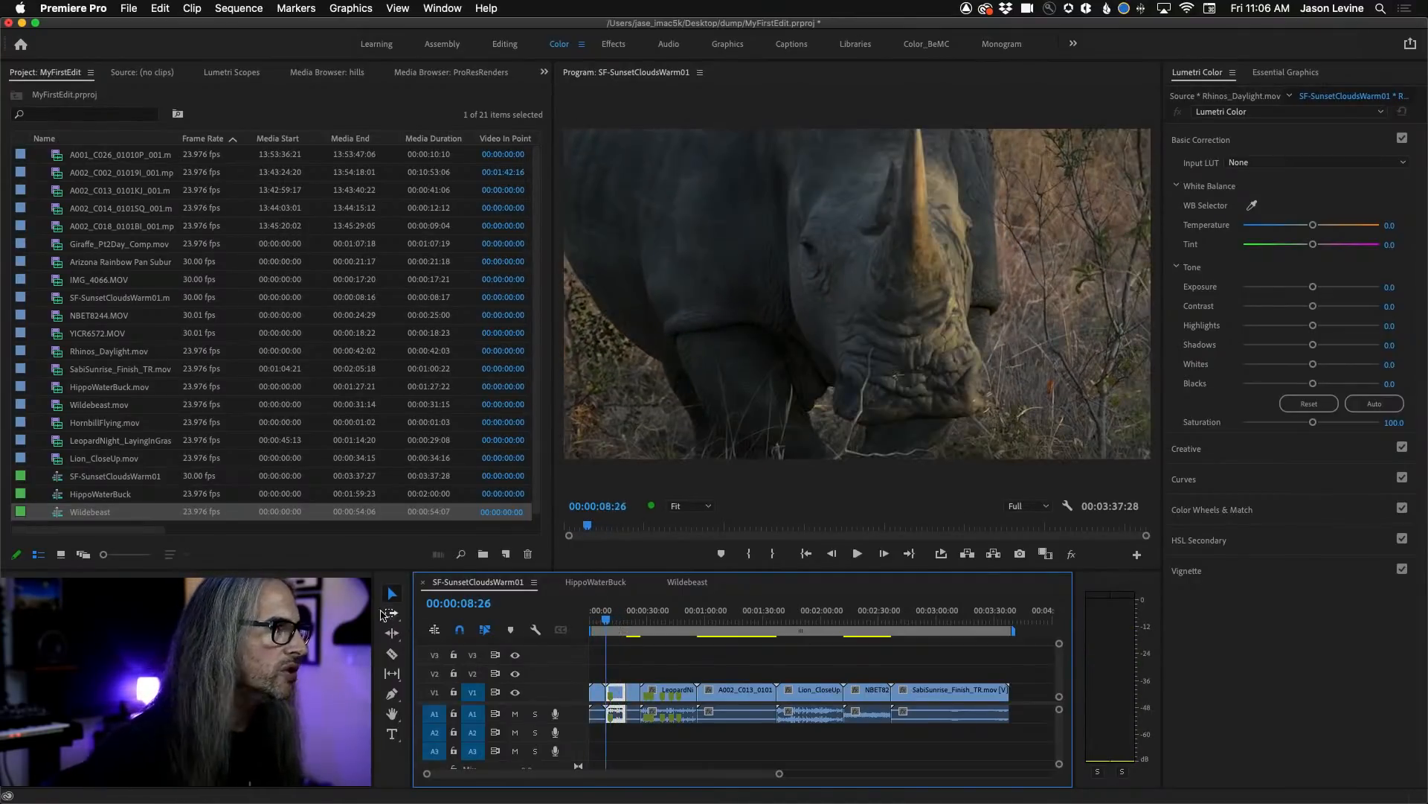
Shift the SabiSunrise, NBET8244 and Lion_CloseUp clips later in the timeline, leaving gaps before each of them.
{"action": "left_click", "coordinate": [387, 586]}
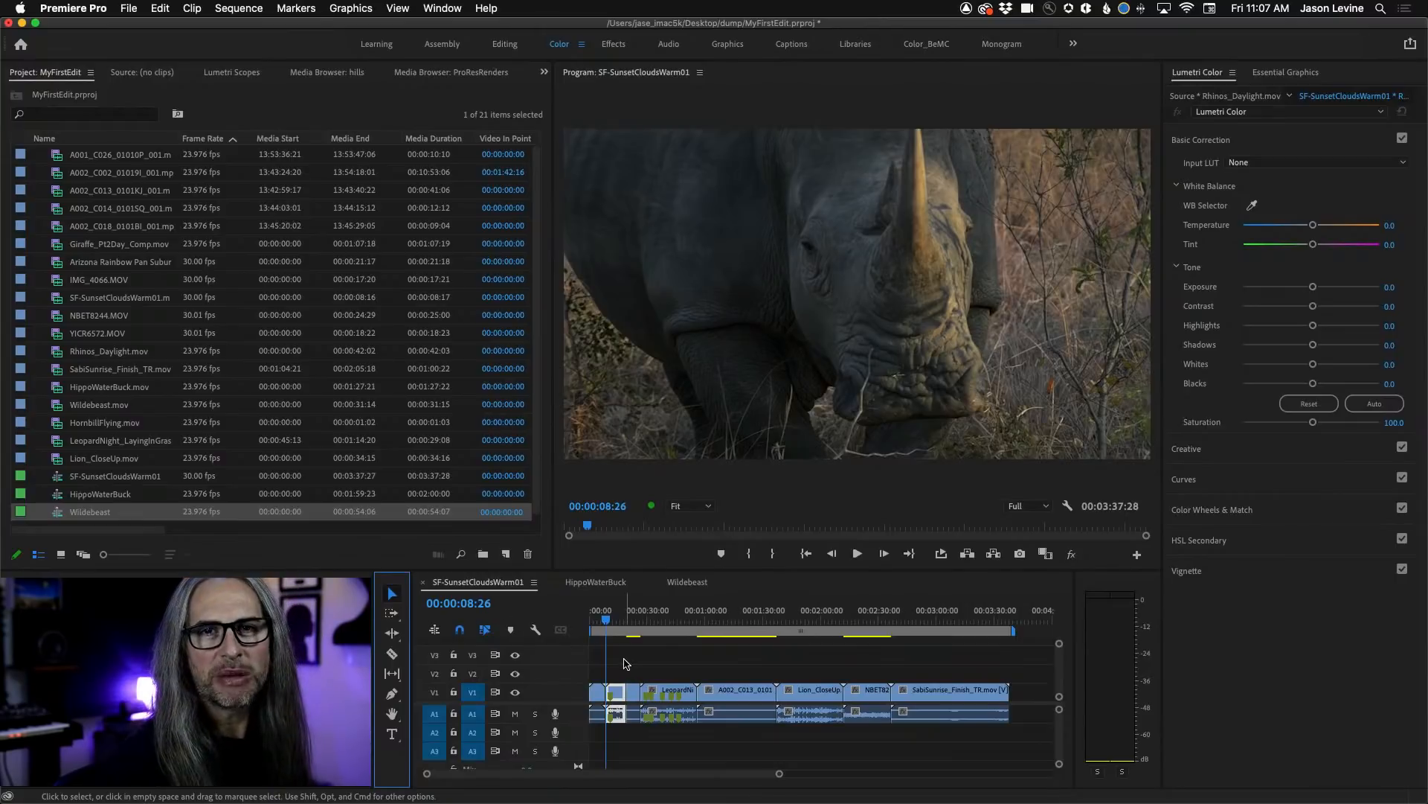
{"action": "left_click", "coordinate": [959, 698]}
{"action": "left_click_drag", "start_coordinate": [959, 698], "coordinate": [1031, 698]}
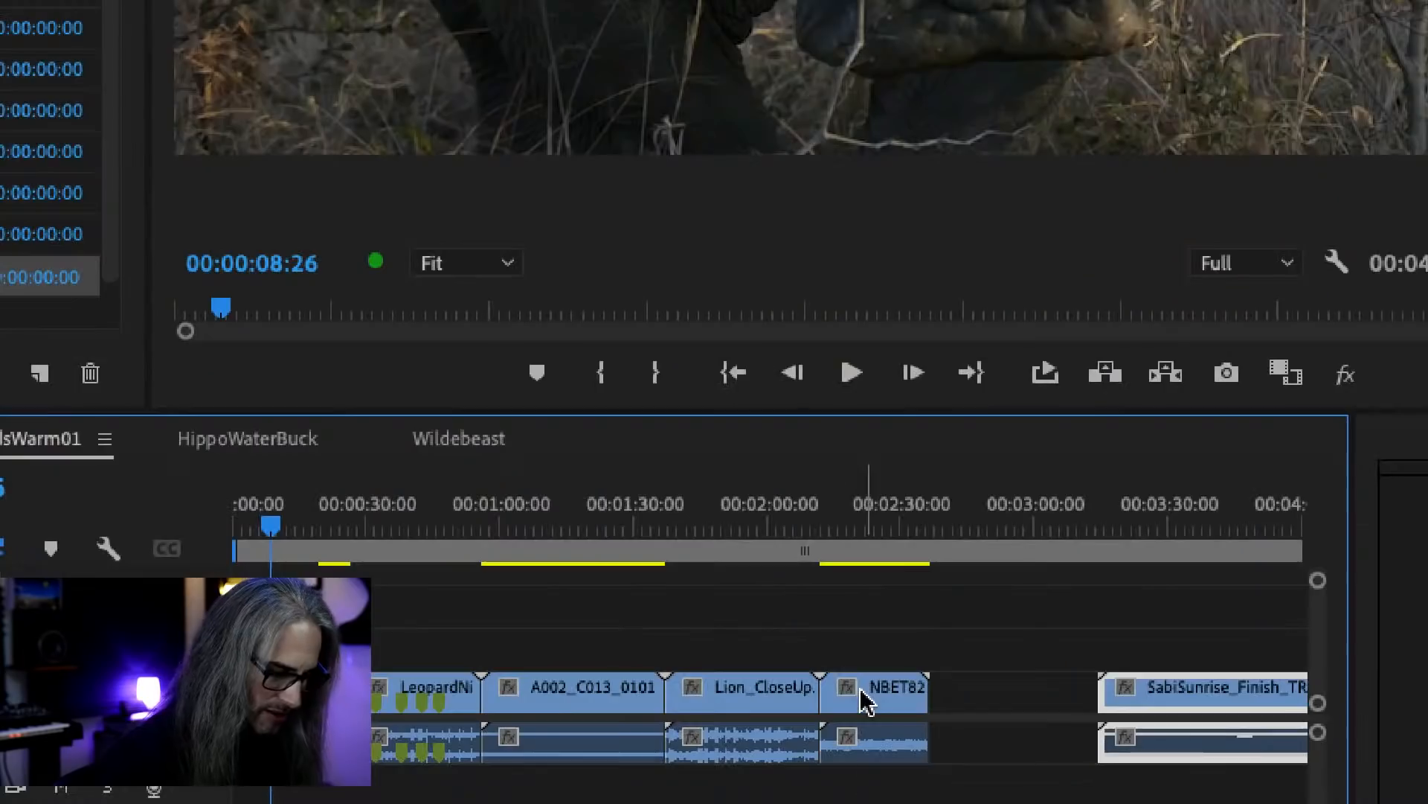
{"action": "left_click_drag", "start_coordinate": [865, 694], "coordinate": [930, 695]}
{"action": "mouse_move", "coordinate": [688, 703]}
{"action": "left_mouse_down"}
{"action": "mouse_move", "coordinate": [746, 705]}
{"action": "mouse_move", "coordinate": [709, 699]}
{"action": "left_mouse_up"}
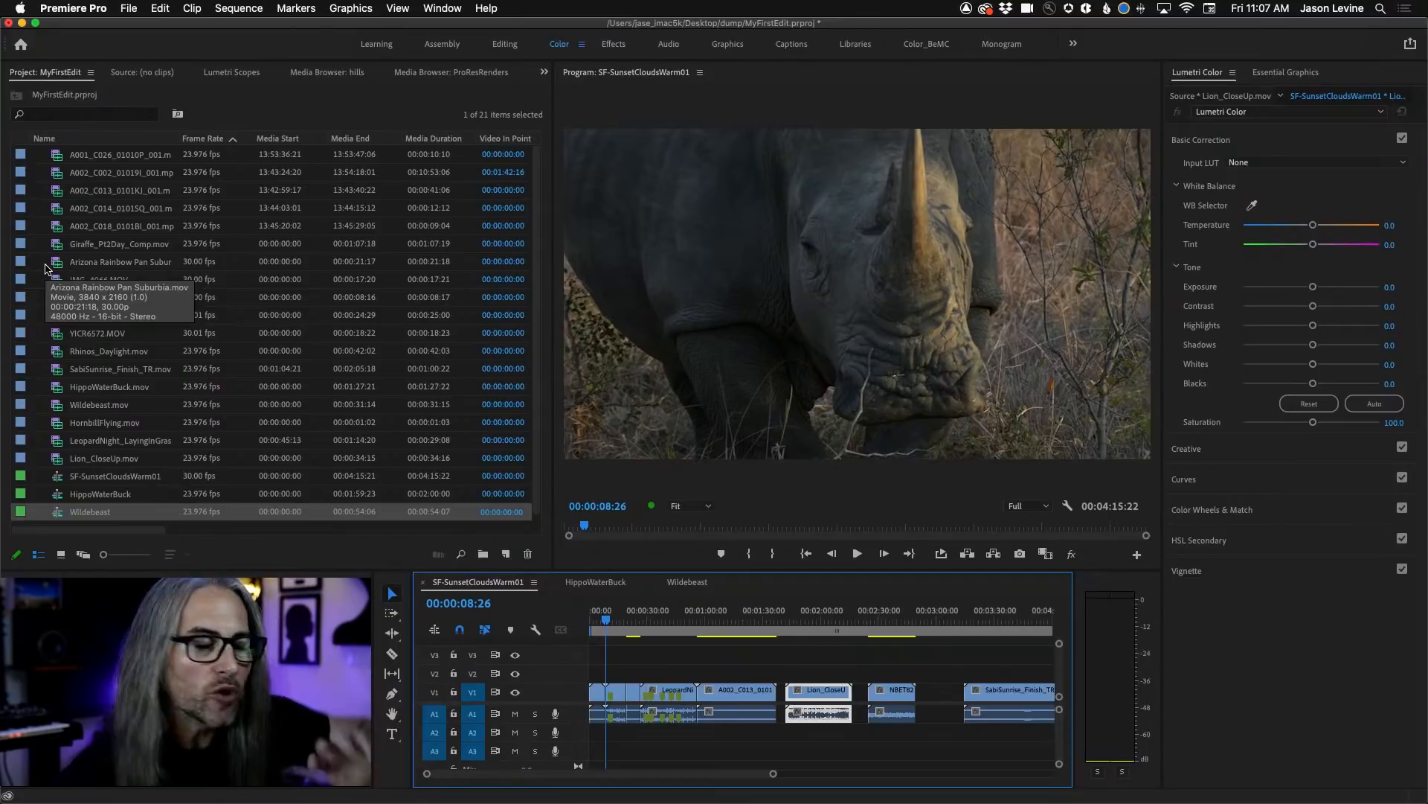
Place the playhead near the start of the rhino clip and open A002_C014_0101SQ_001.mp4 in the Source monitor.
{"action": "mouse_move", "coordinate": [605, 619]}
{"action": "left_mouse_down"}
{"action": "mouse_move", "coordinate": [655, 617]}
{"action": "mouse_move", "coordinate": [605, 618]}
{"action": "left_mouse_up"}
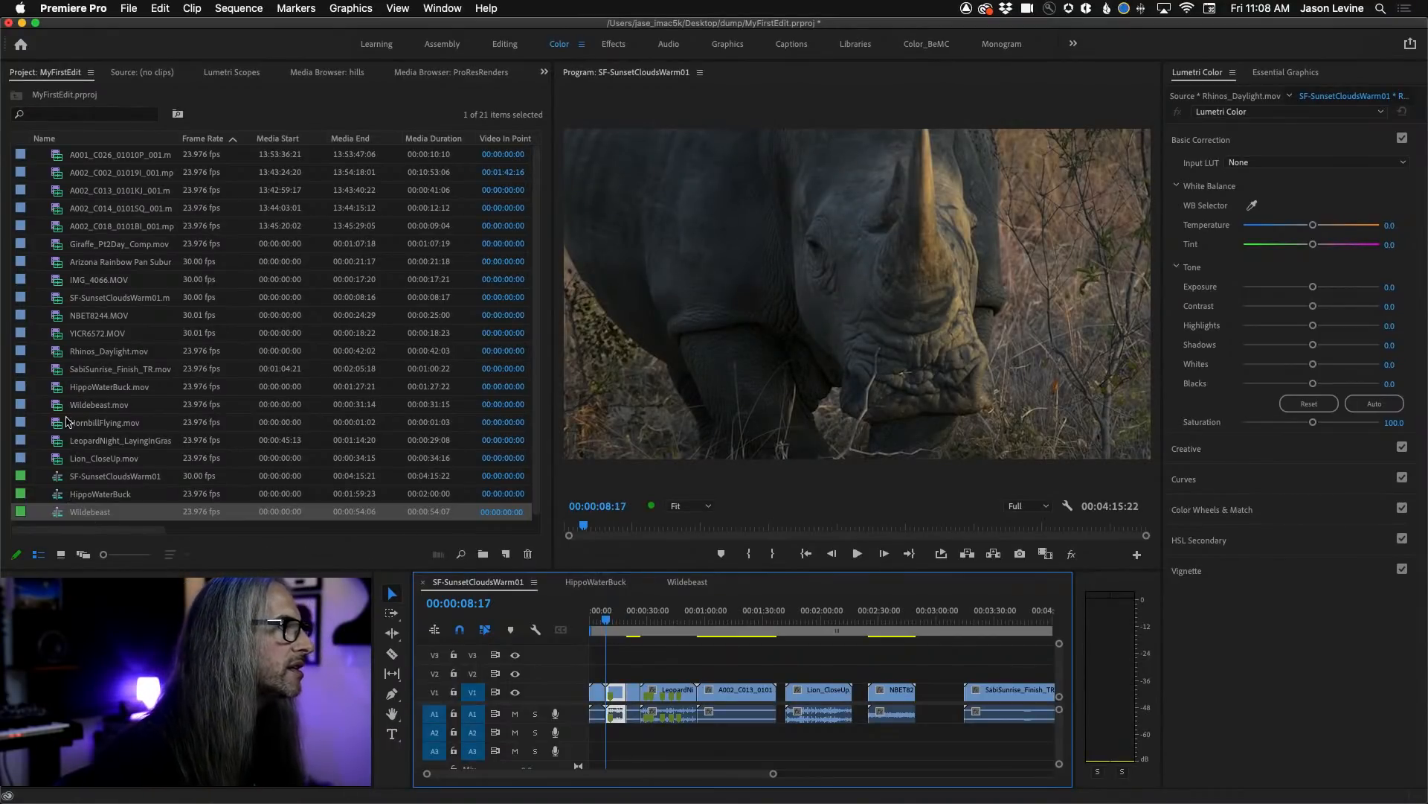
{"action": "left_click", "coordinate": [55, 209]}
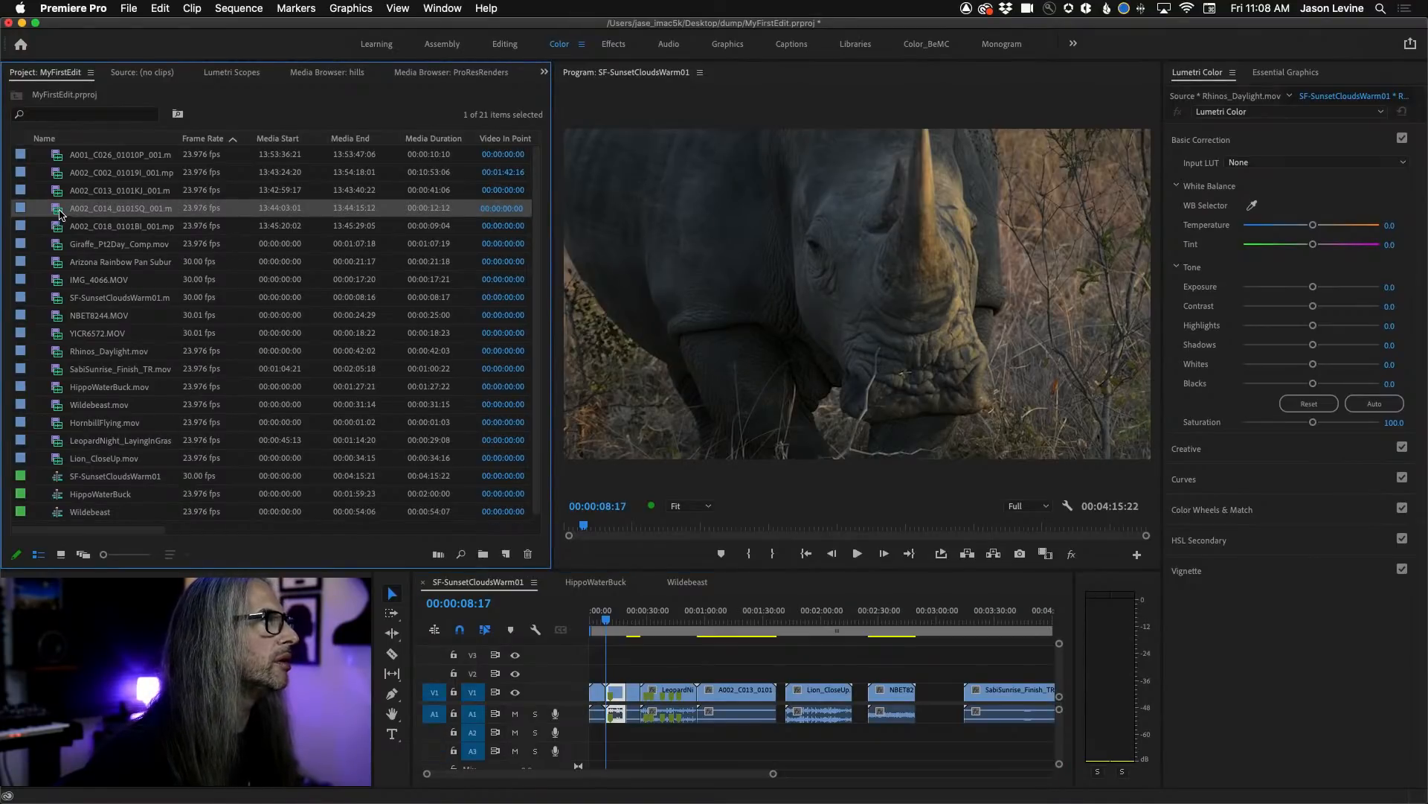
{"action": "double_click", "coordinate": [61, 215]}
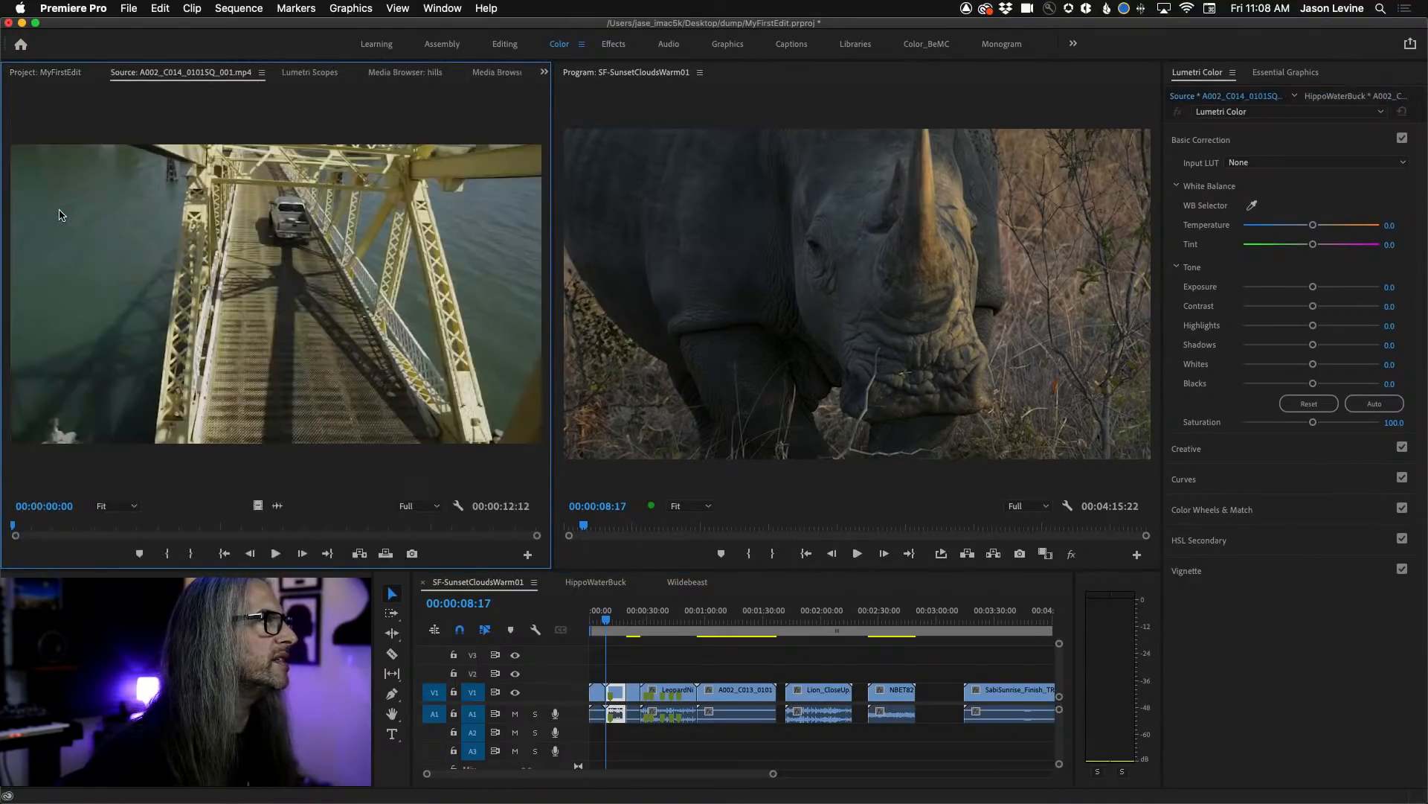
Hold SF-SunsetCloudsWarm01.mov over the Program monitor's drop zones to examine the Insert Before, Insert, Overlay, Replace, Overwrite and Insert After options.
{"action": "left_click", "coordinate": [35, 73]}
{"action": "left_click", "coordinate": [60, 298]}
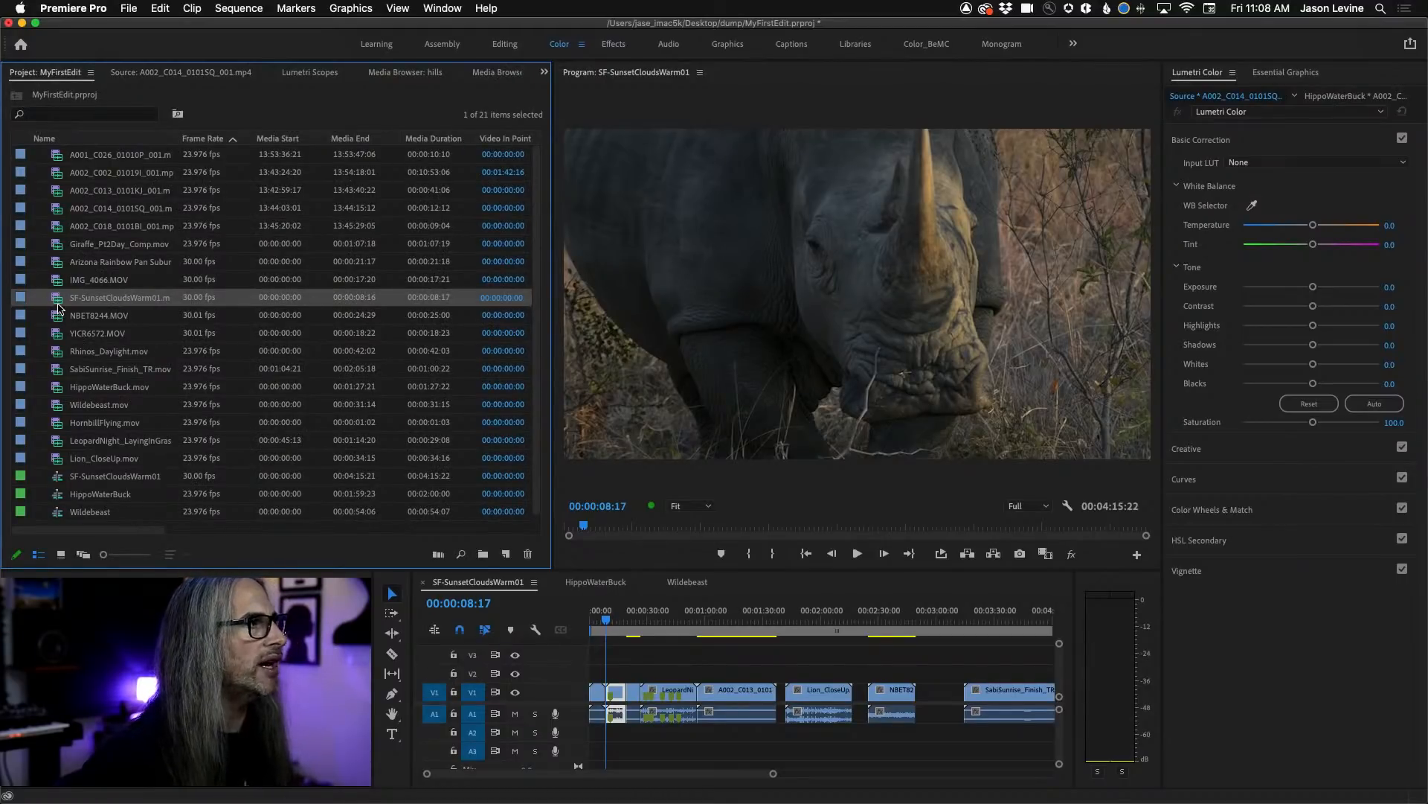
{"action": "left_click_drag", "start_coordinate": [57, 299], "coordinate": [64, 299]}
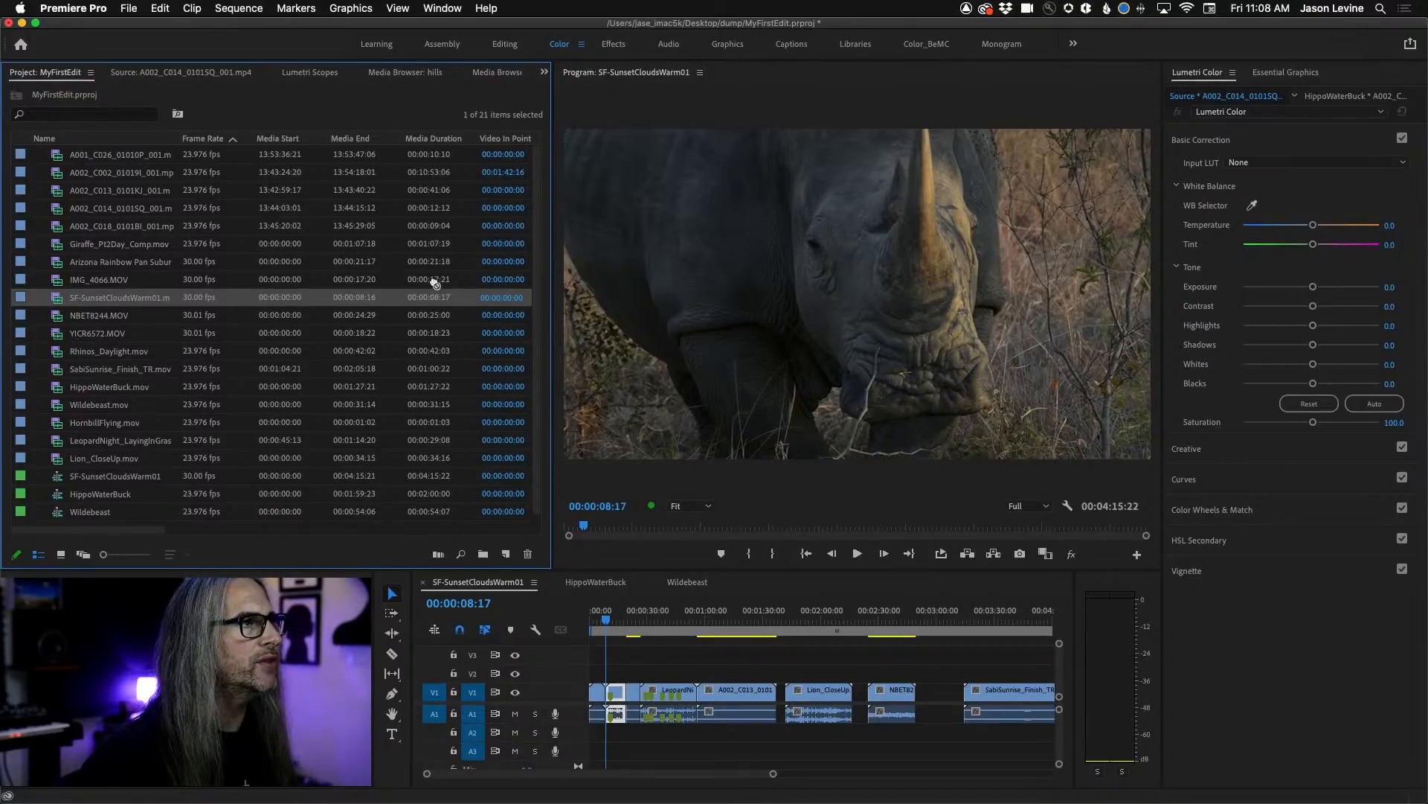
{"action": "left_click_drag", "start_coordinate": [414, 282], "coordinate": [667, 283]}
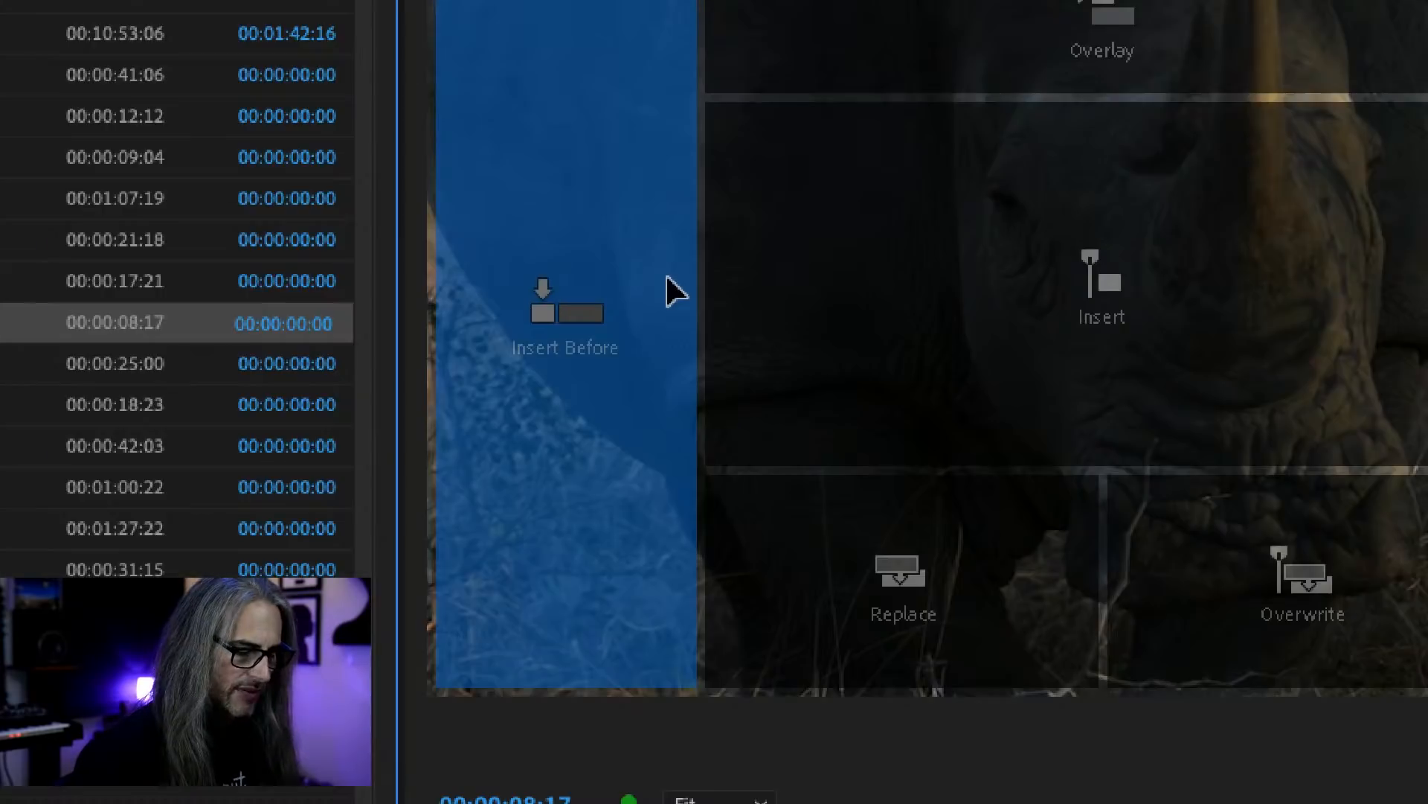
{"action": "left_click_drag", "start_coordinate": [667, 277], "coordinate": [574, 12]}
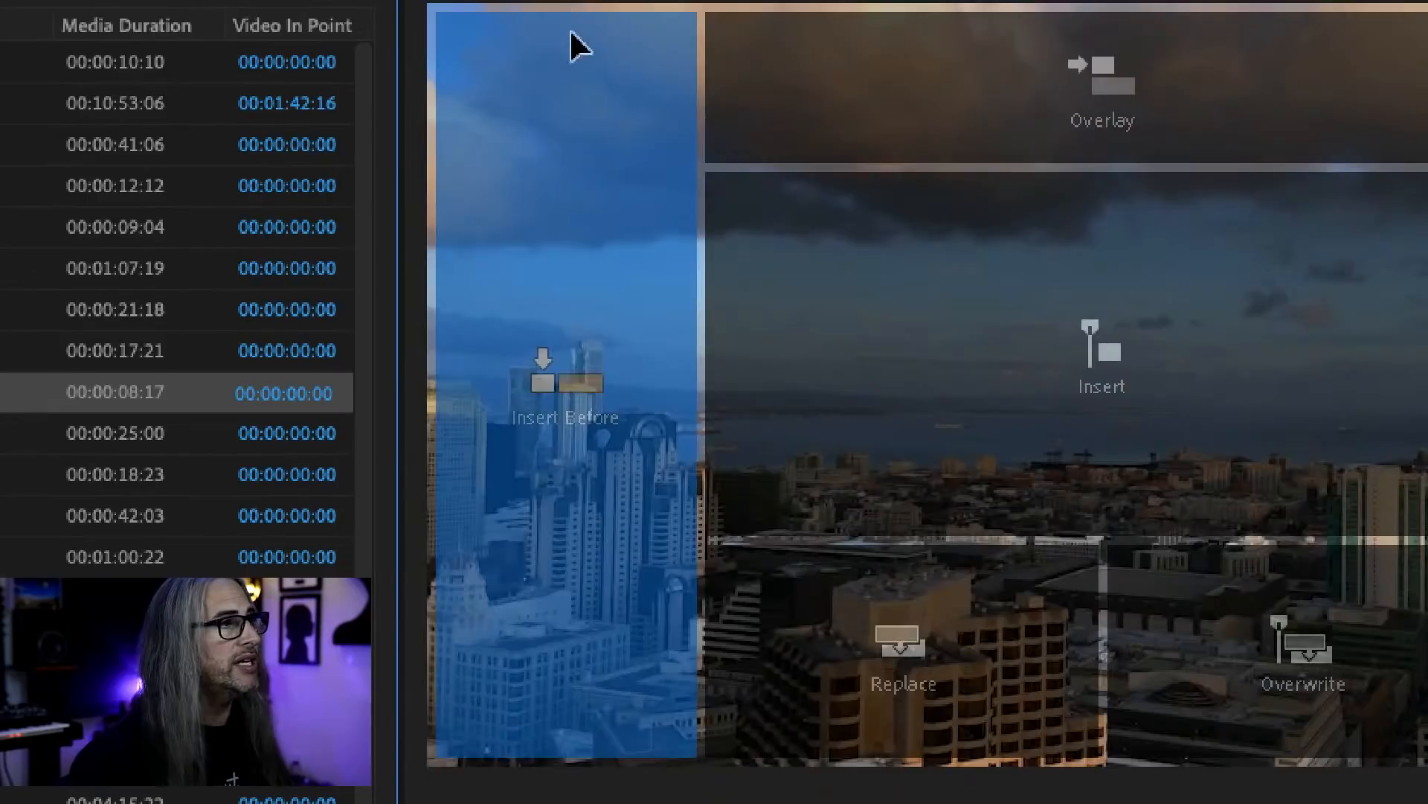
{"action": "left_click_drag", "start_coordinate": [578, 42], "coordinate": [563, 357]}
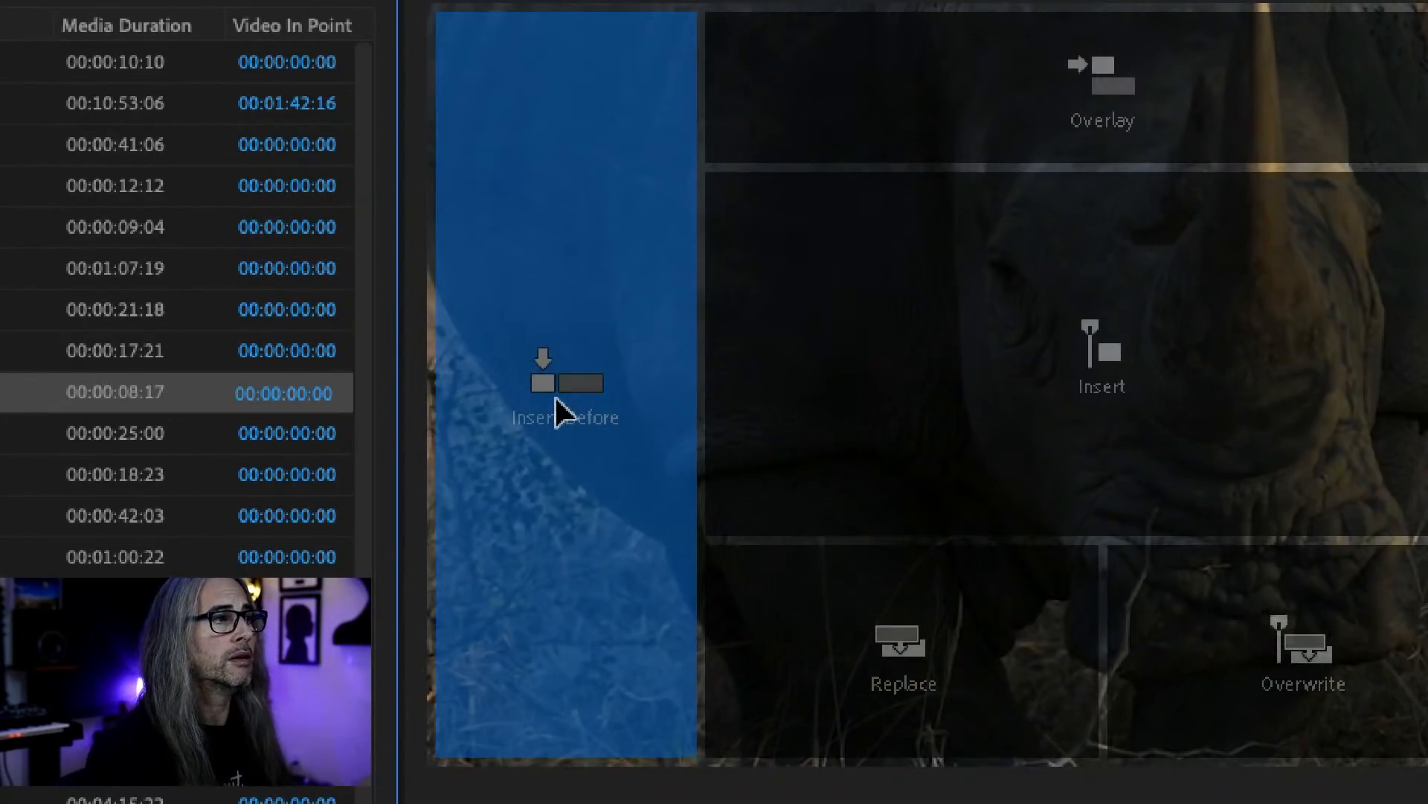
{"action": "left_click_drag", "start_coordinate": [552, 560], "coordinate": [722, 237]}
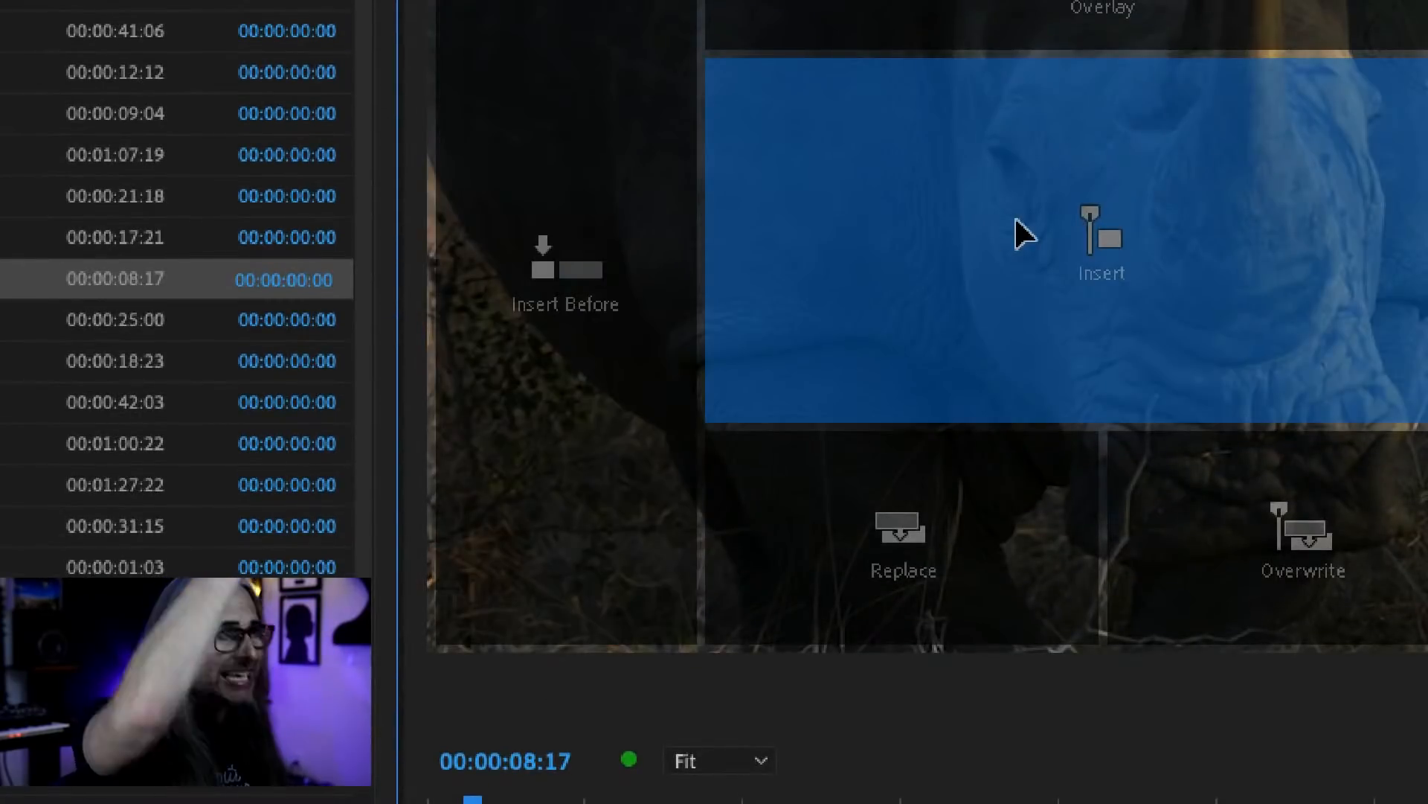
{"action": "left_click_drag", "start_coordinate": [1025, 220], "coordinate": [1191, 608]}
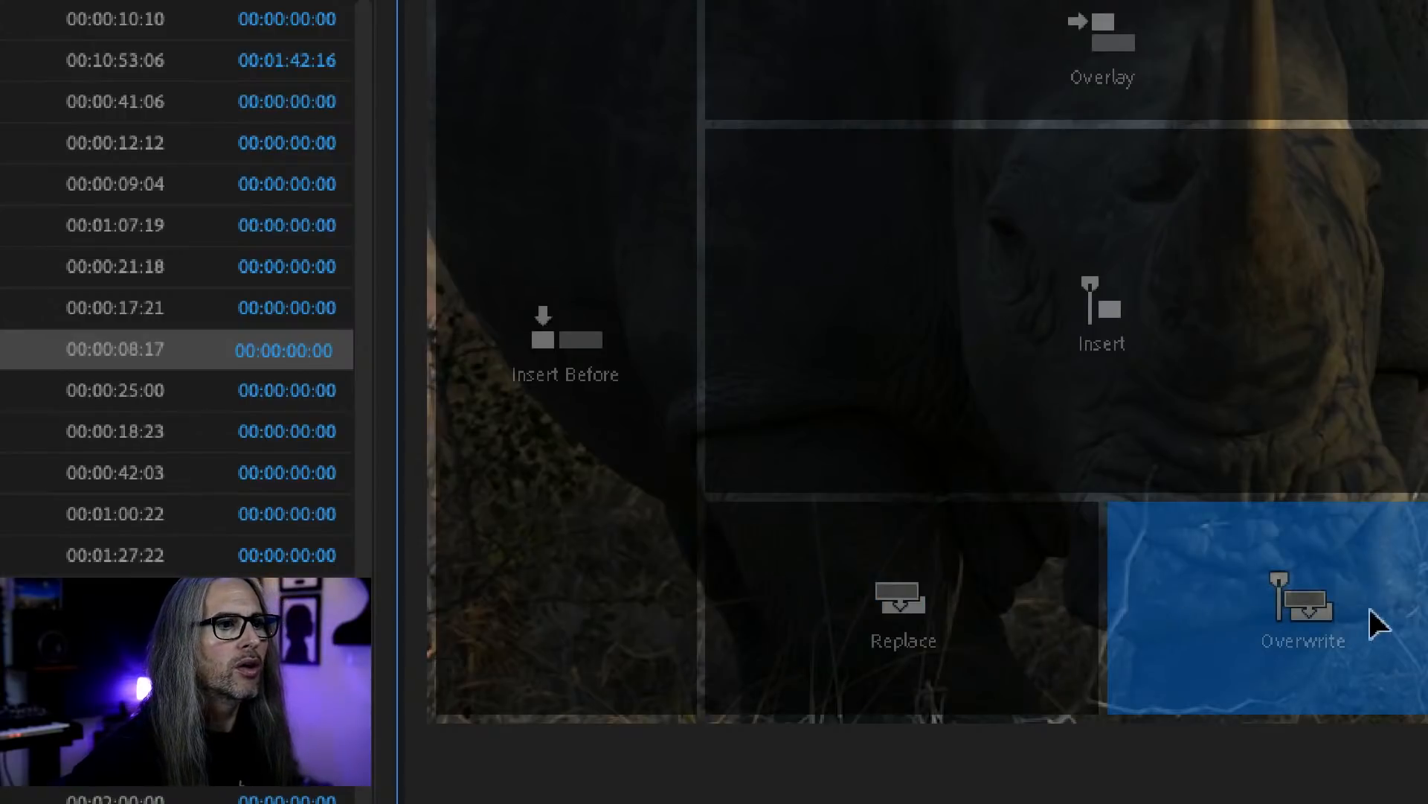
{"action": "left_click_drag", "start_coordinate": [1377, 624], "coordinate": [1427, 402]}
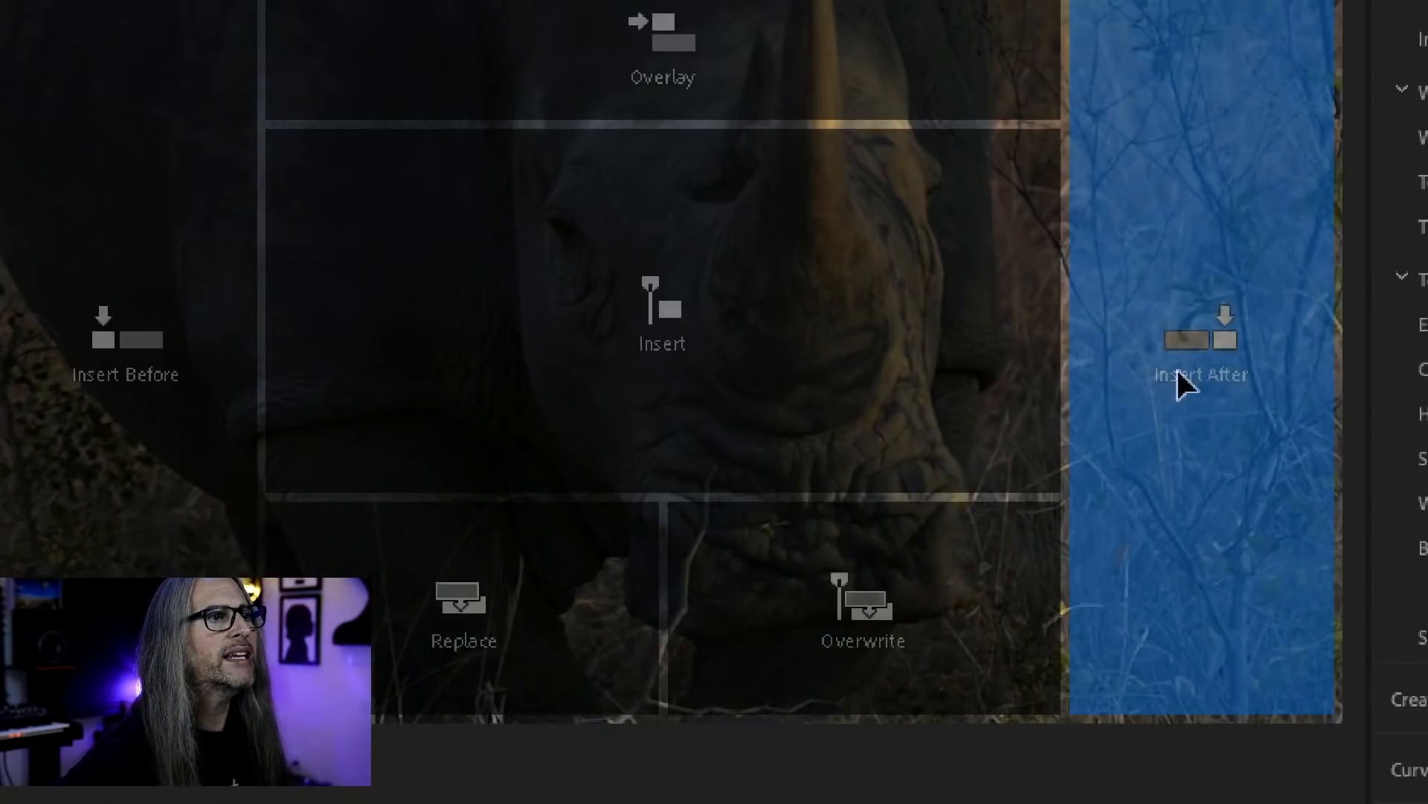
{"action": "left_click_drag", "start_coordinate": [1189, 360], "coordinate": [320, 313]}
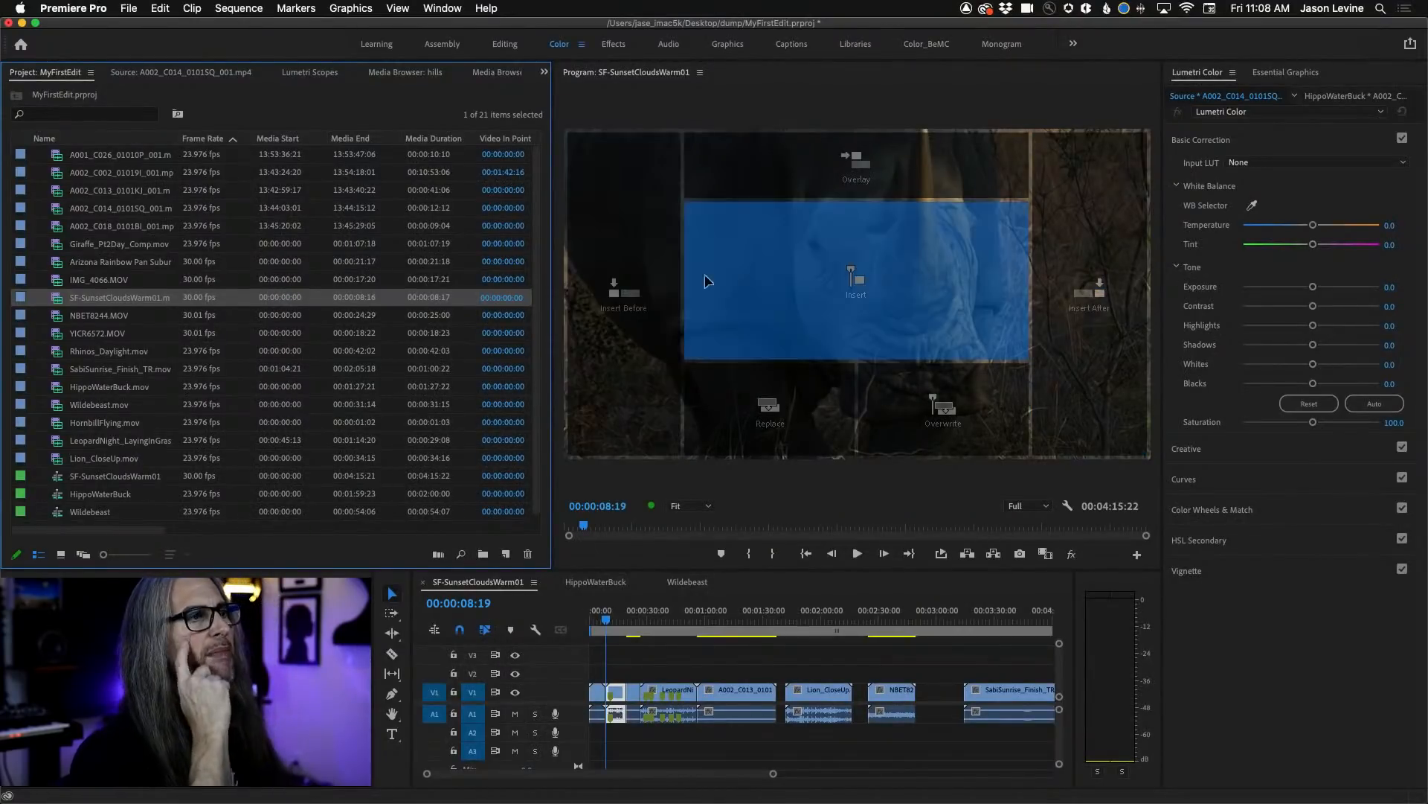
Try inserting SF-SunsetCloudsWarm01.mov at the playhead through the Program monitor's Insert drop zone, and undo the insertion.
{"action": "mouse_move", "coordinate": [706, 281]}
{"action": "left_mouse_down"}
{"action": "mouse_move", "coordinate": [630, 286]}
{"action": "mouse_move", "coordinate": [719, 288]}
{"action": "mouse_move", "coordinate": [594, 292]}
{"action": "mouse_move", "coordinate": [714, 287]}
{"action": "left_mouse_up"}
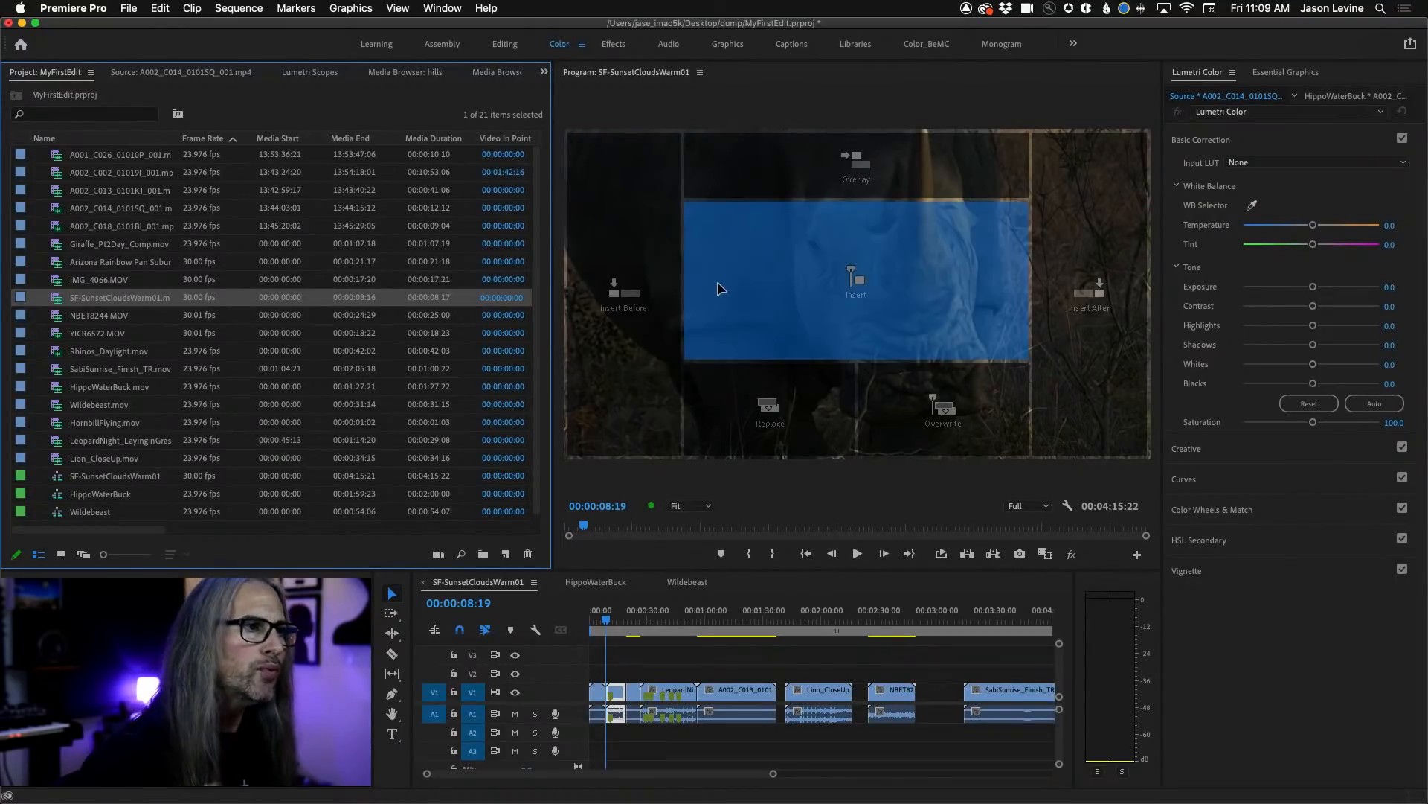
{"action": "left_click_drag", "start_coordinate": [812, 278], "coordinate": [812, 278]}
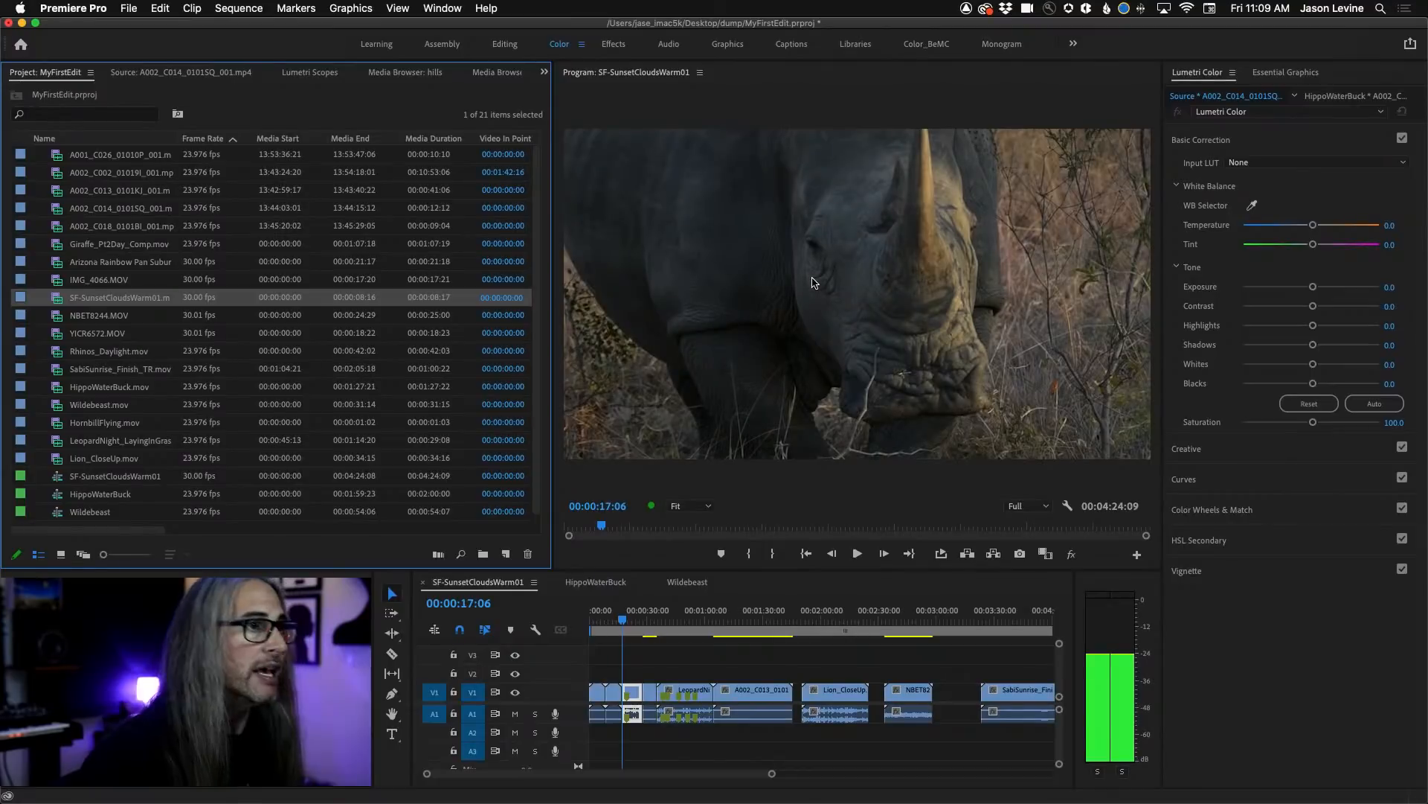
{"action": "mouse_move", "coordinate": [616, 611]}
{"action": "left_mouse_down"}
{"action": "mouse_move", "coordinate": [592, 623]}
{"action": "mouse_move", "coordinate": [638, 623]}
{"action": "left_mouse_up"}
{"action": "key", "text": "super+z"}
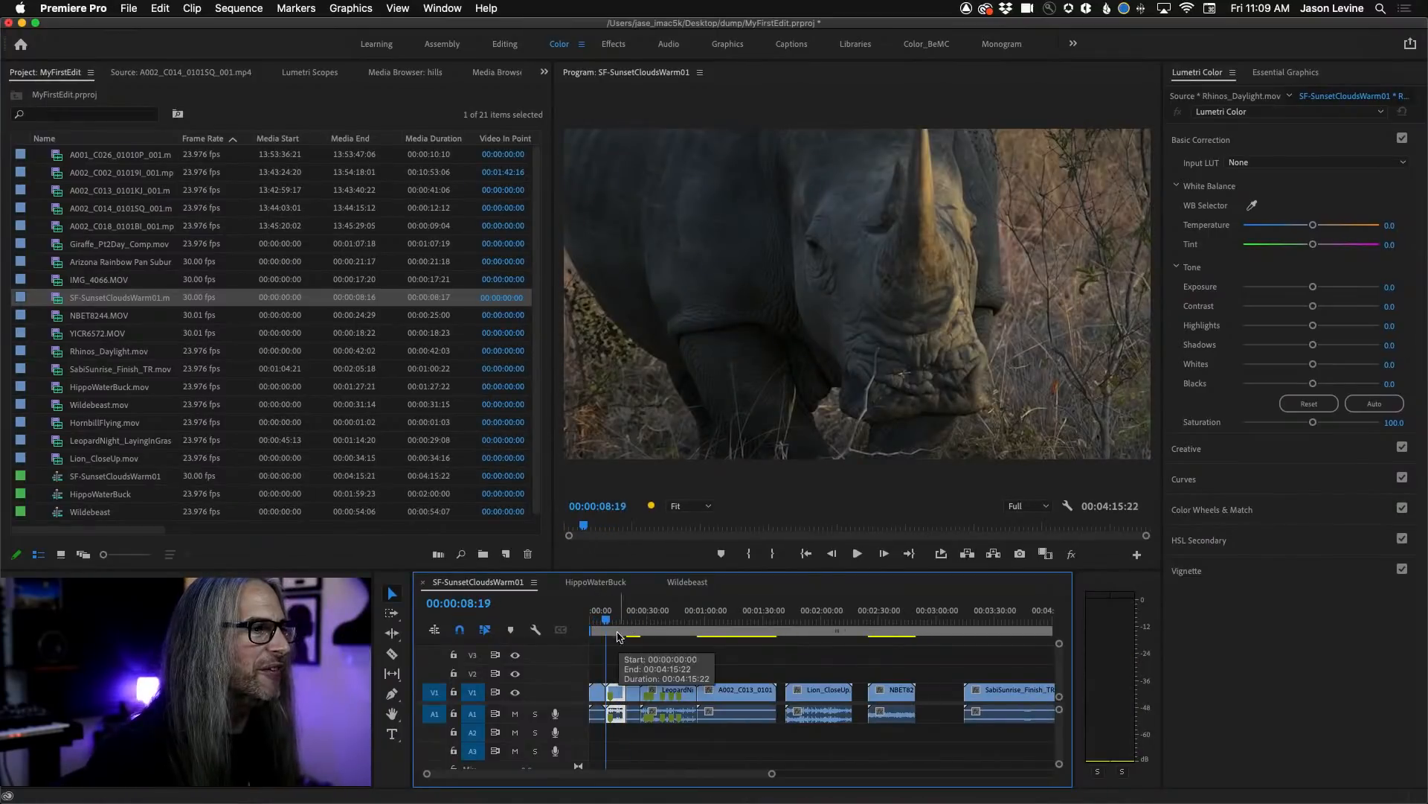
{"action": "key", "text": "space"}
In the HippoWaterBuck sequence, overlay Giraffe_Pt2Day_Comp.mov above the hippo clip at 00:01:04:14 using the Program monitor's drop zones.
{"action": "left_click", "coordinate": [595, 582]}
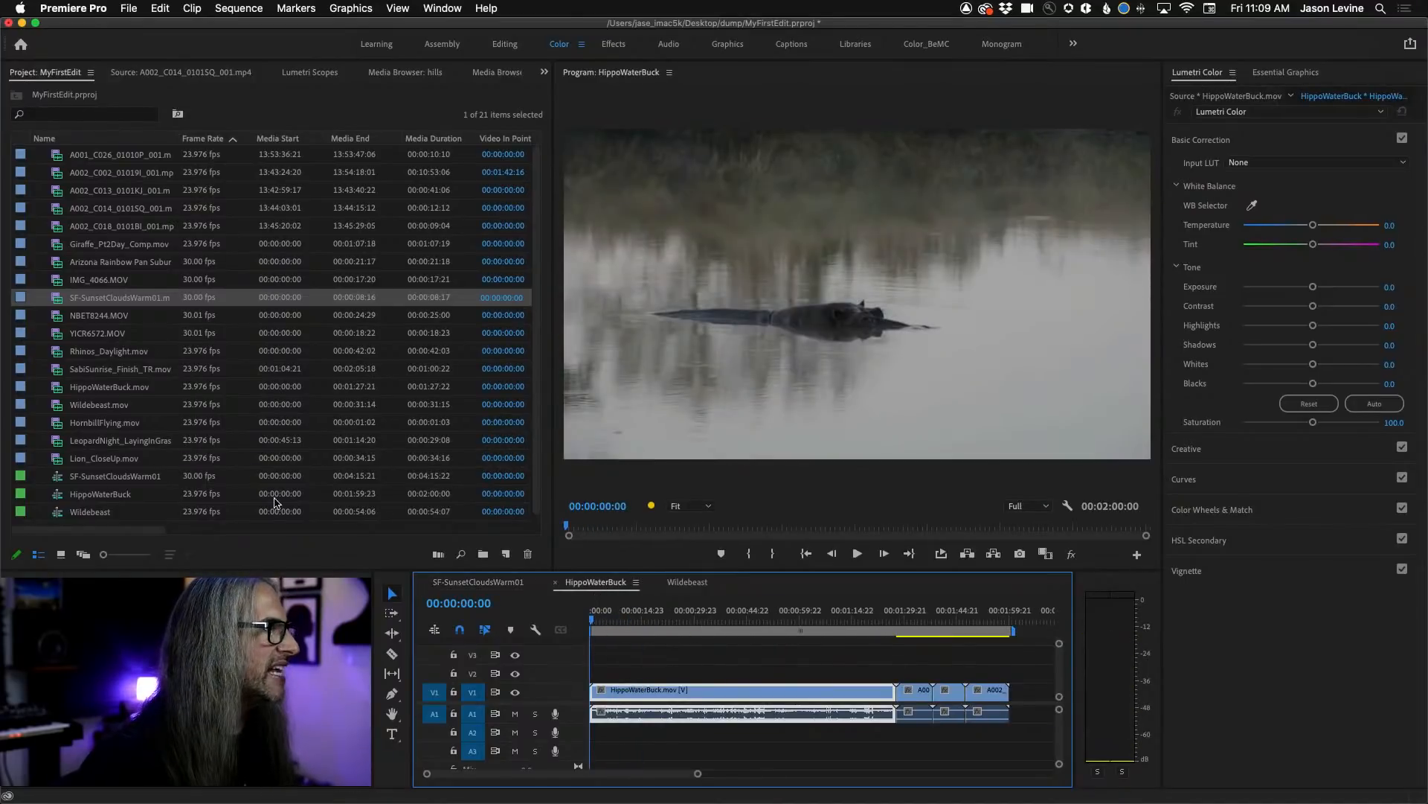
{"action": "left_click", "coordinate": [95, 250]}
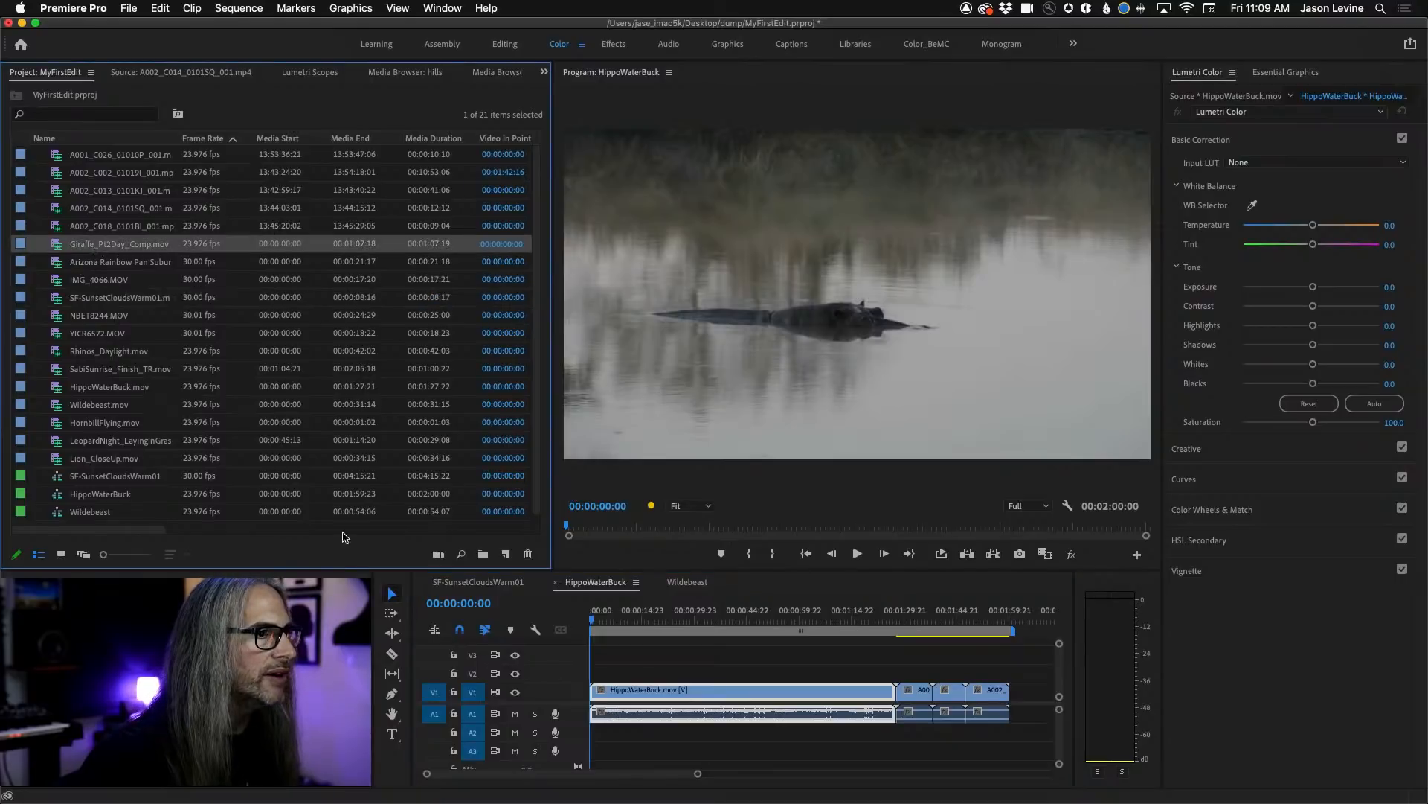
{"action": "left_click_drag", "start_coordinate": [599, 624], "coordinate": [816, 619]}
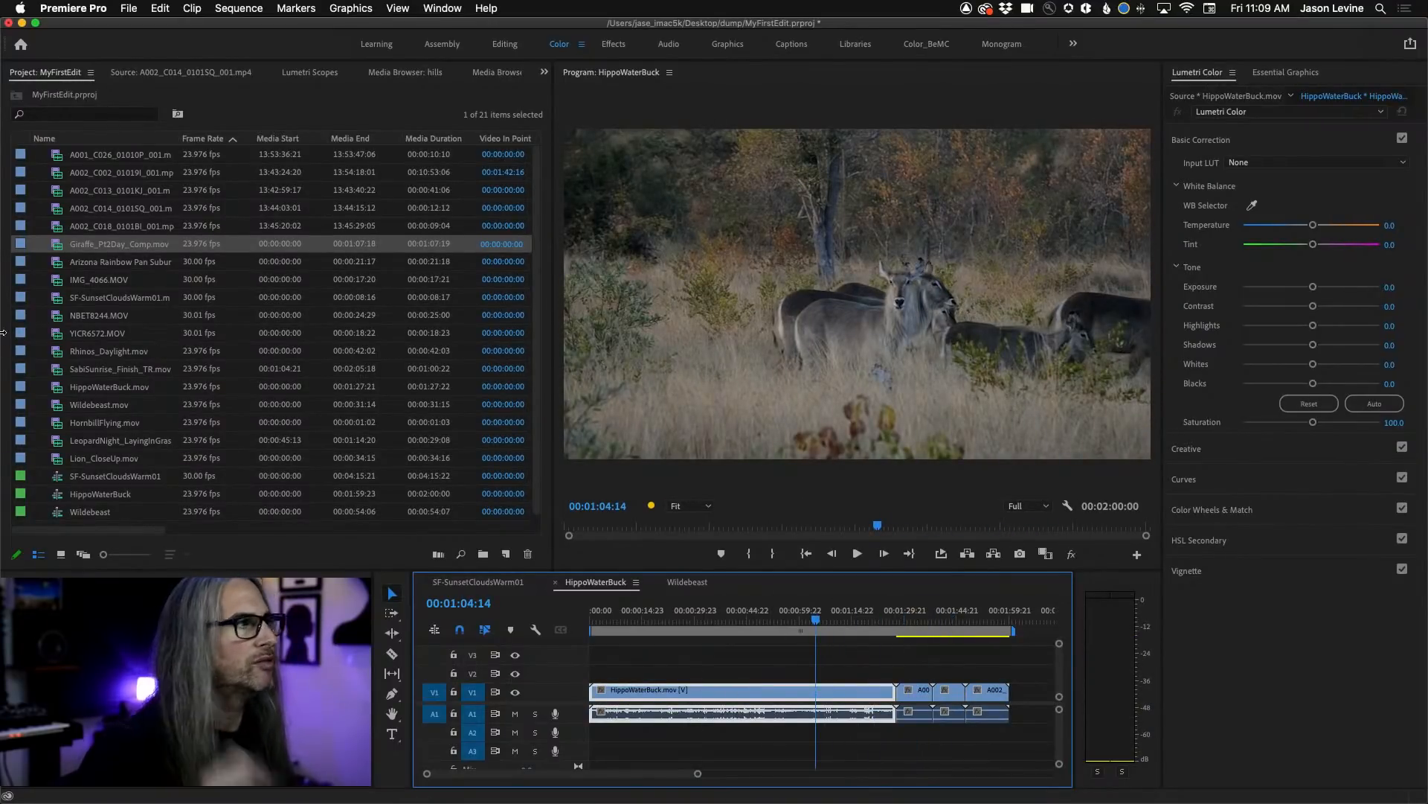
{"action": "left_click_drag", "start_coordinate": [46, 247], "coordinate": [838, 159]}
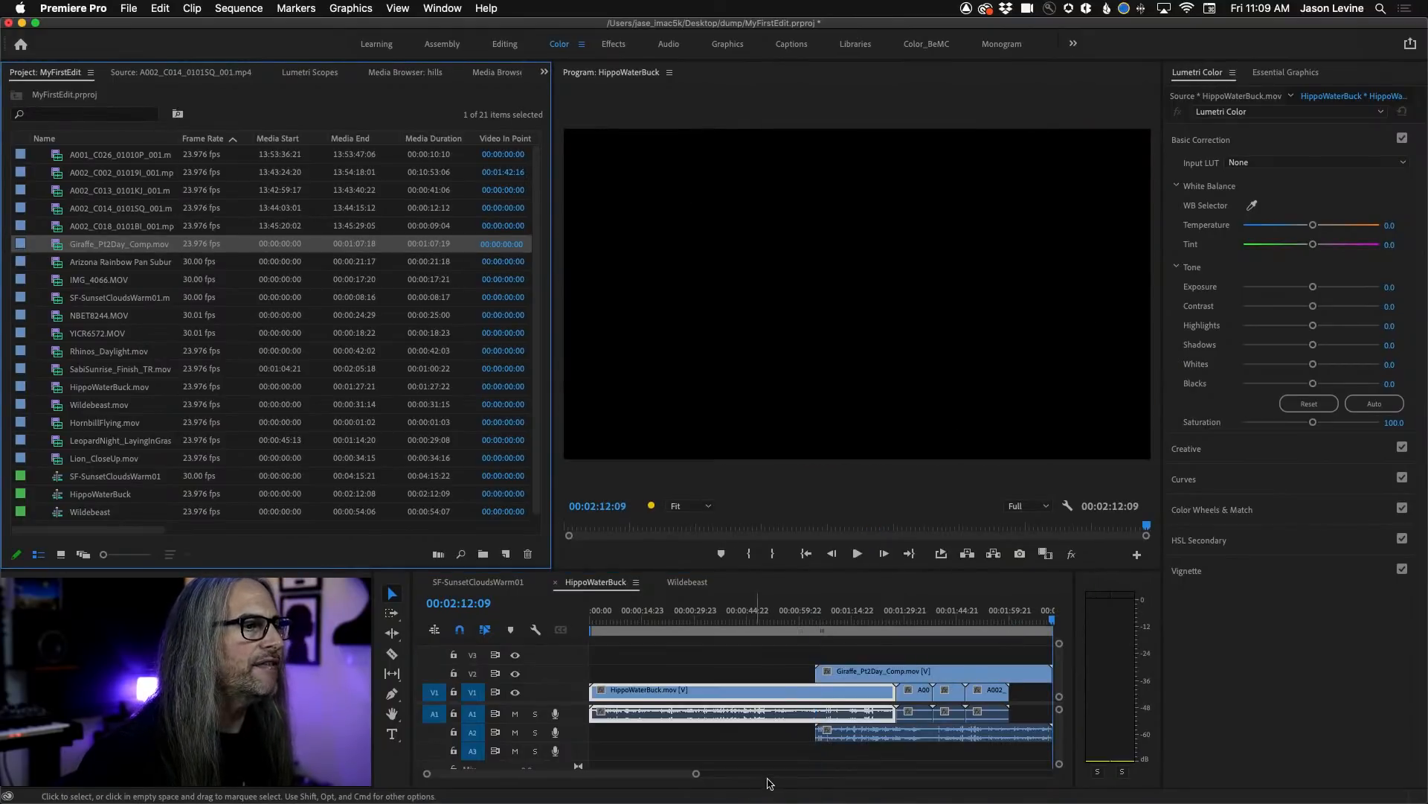
Review the overlaid giraffe clip and trim its end back to line up with the end of HippoWaterBuck.mov.
{"action": "left_click", "coordinate": [795, 619]}
{"action": "left_click_drag", "start_coordinate": [795, 617], "coordinate": [874, 619]}
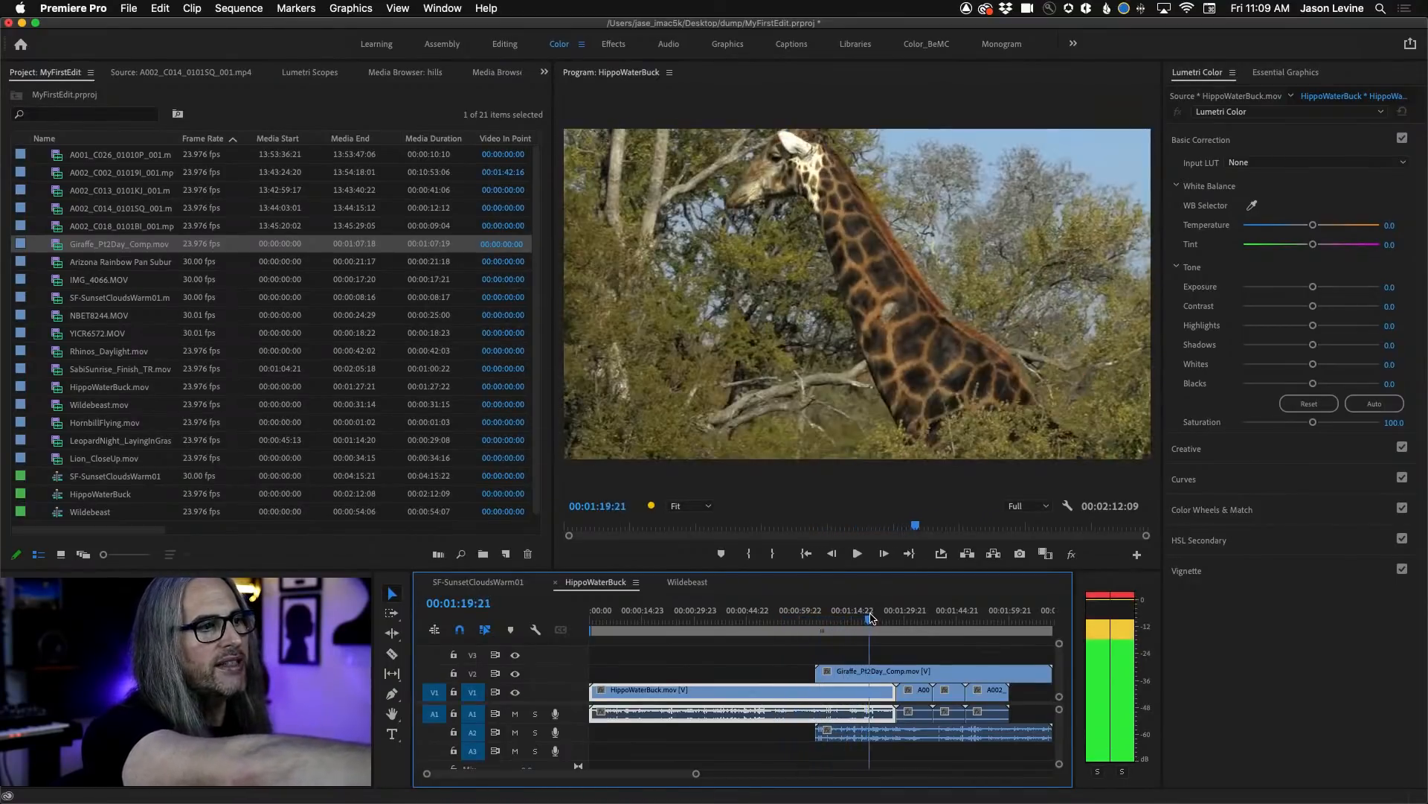
{"action": "key", "text": "minus"}
{"action": "left_click_drag", "start_coordinate": [816, 674], "coordinate": [741, 673]}
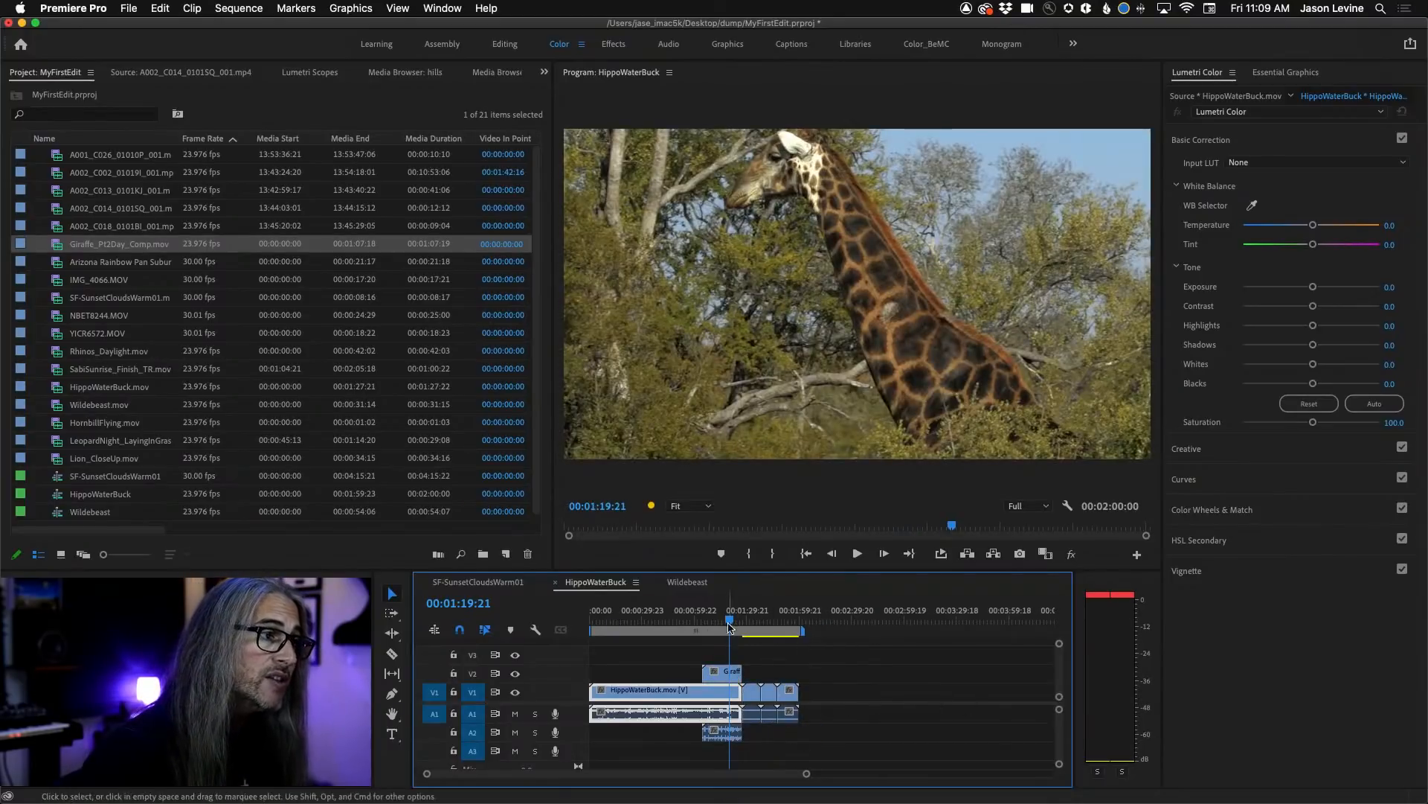
Mute track A2 and play the sequence from the giraffe clip into the cyclist clip.
{"action": "mouse_move", "coordinate": [731, 620]}
{"action": "left_mouse_down"}
{"action": "mouse_move", "coordinate": [753, 619]}
{"action": "mouse_move", "coordinate": [720, 619]}
{"action": "left_mouse_up"}
{"action": "key", "text": "space"}
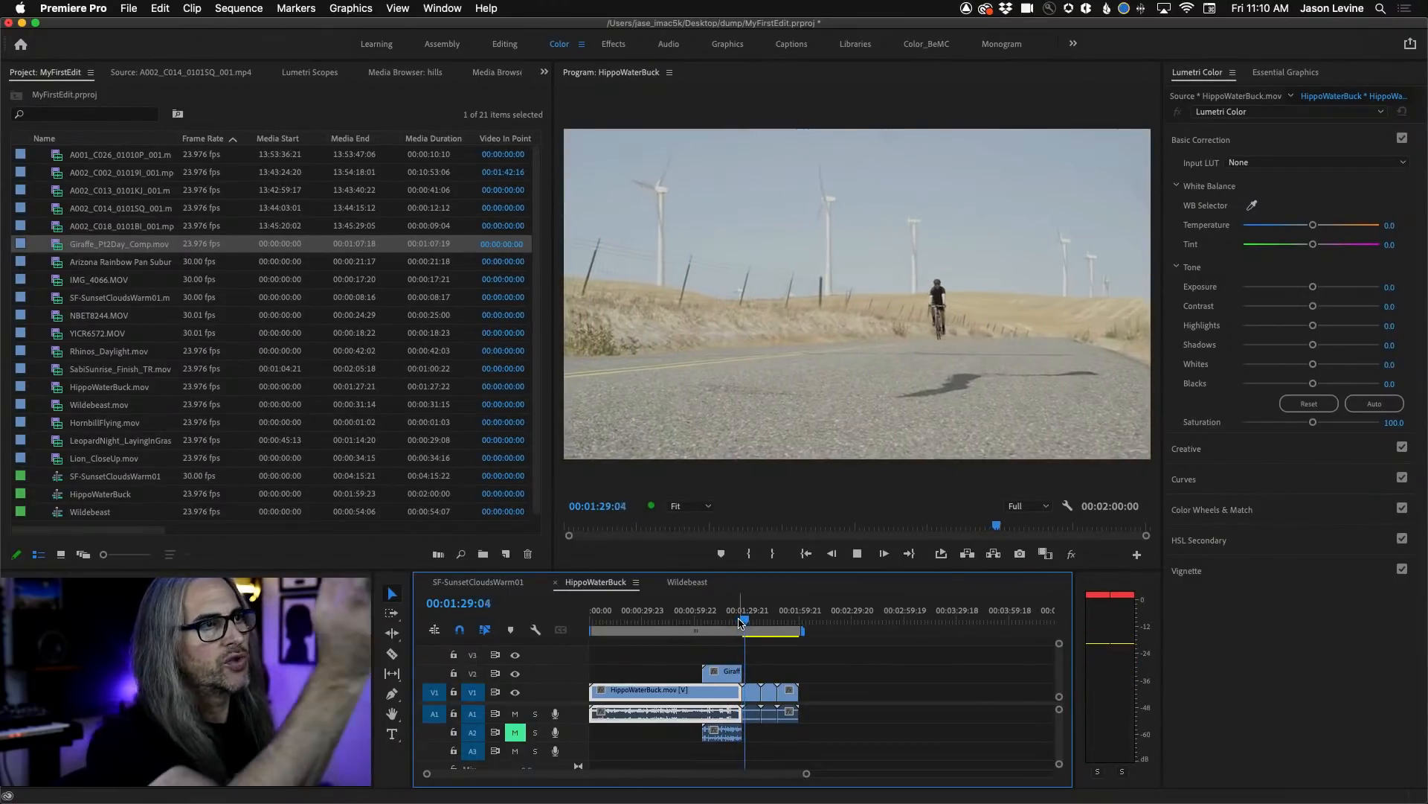
{"action": "key", "text": "space"}
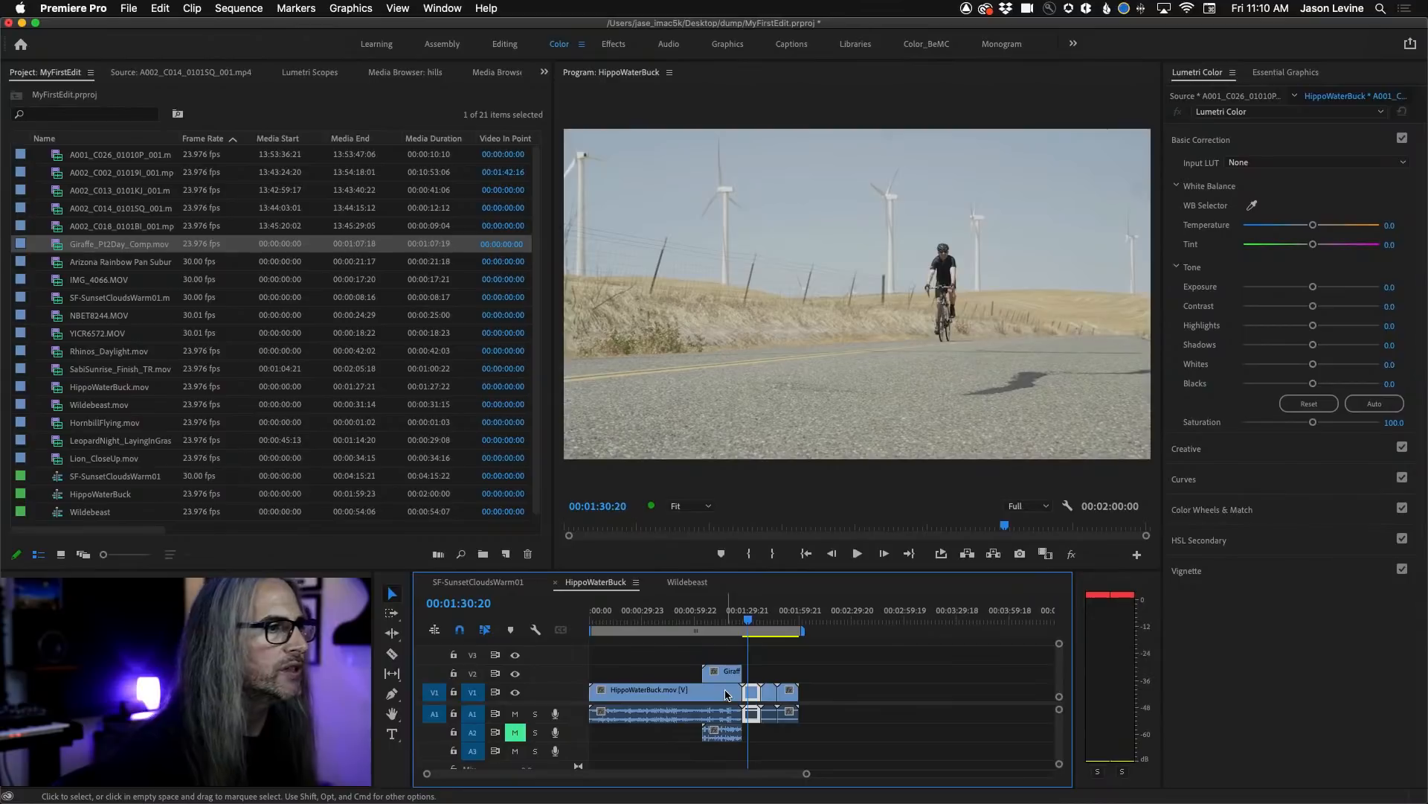
Move the giraffe clip earlier and retrim both edges so it runs from 00:01:03:17 to the end of the last clip.
{"action": "left_click_drag", "start_coordinate": [710, 674], "coordinate": [721, 673]}
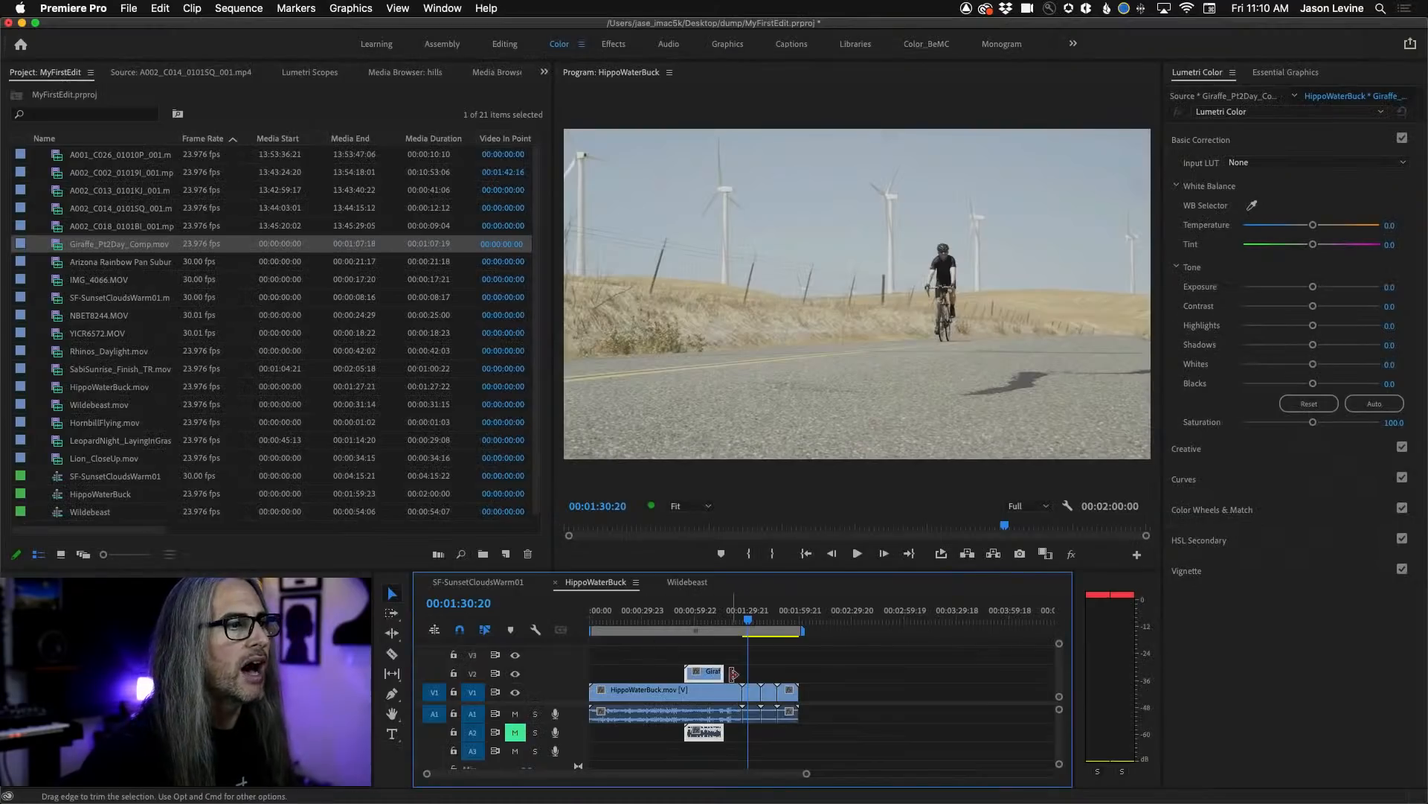
{"action": "left_click_drag", "start_coordinate": [717, 673], "coordinate": [853, 669]}
{"action": "left_click_drag", "start_coordinate": [764, 678], "coordinate": [767, 677]}
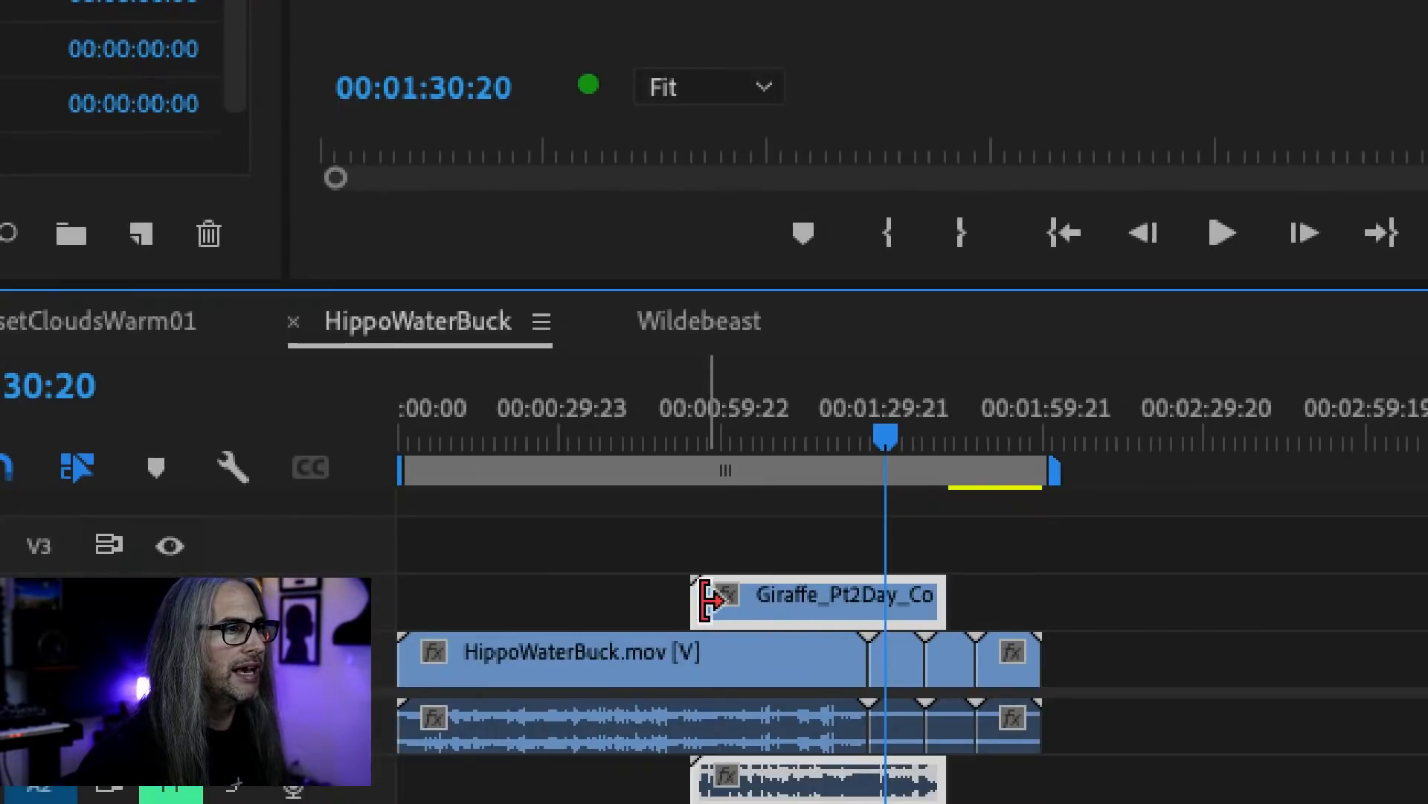
{"action": "mouse_move", "coordinate": [931, 596]}
{"action": "left_mouse_down"}
{"action": "mouse_move", "coordinate": [1057, 599]}
{"action": "mouse_move", "coordinate": [828, 606]}
{"action": "mouse_move", "coordinate": [939, 604]}
{"action": "left_mouse_up"}
{"action": "left_click_drag", "start_coordinate": [699, 599], "coordinate": [761, 614]}
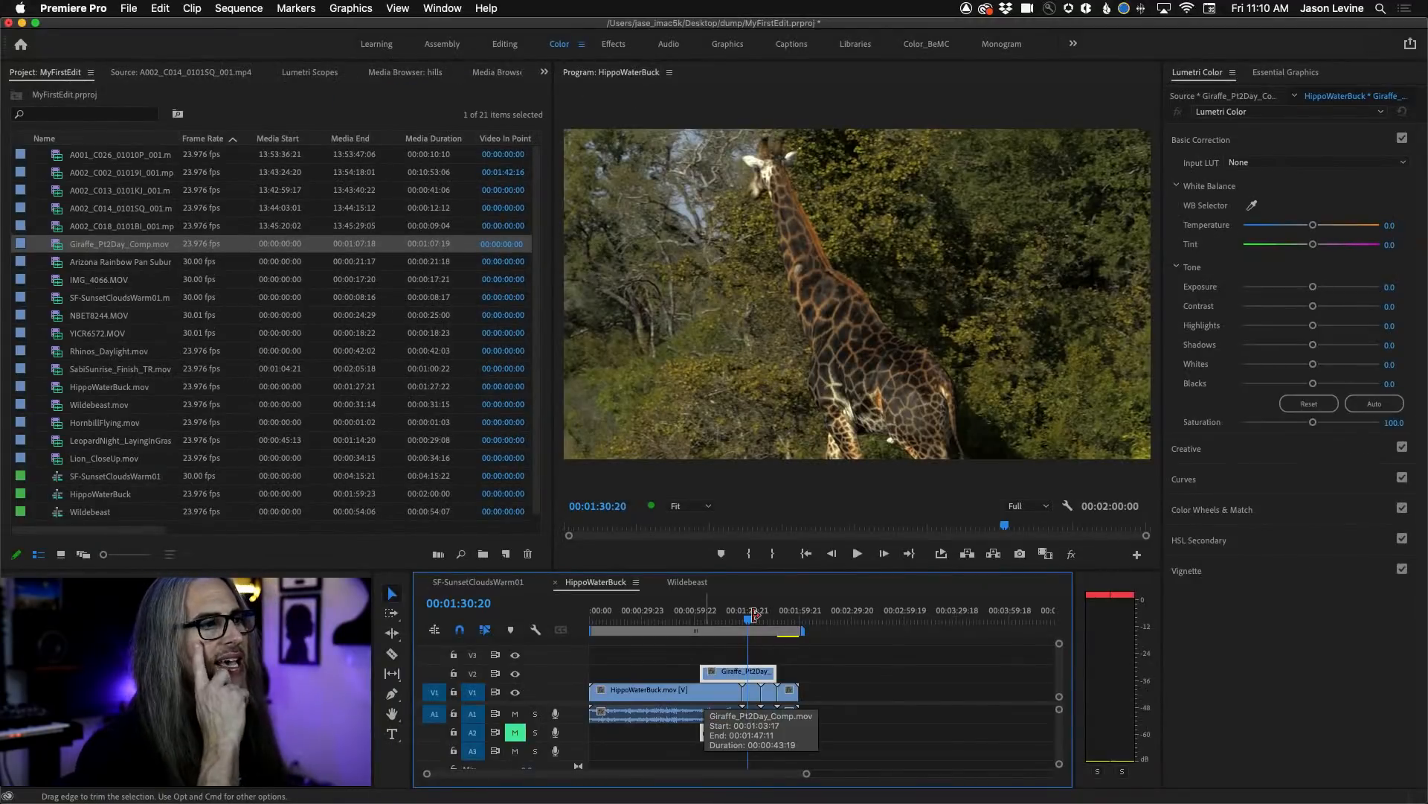
{"action": "left_click_drag", "start_coordinate": [776, 672], "coordinate": [892, 670]}
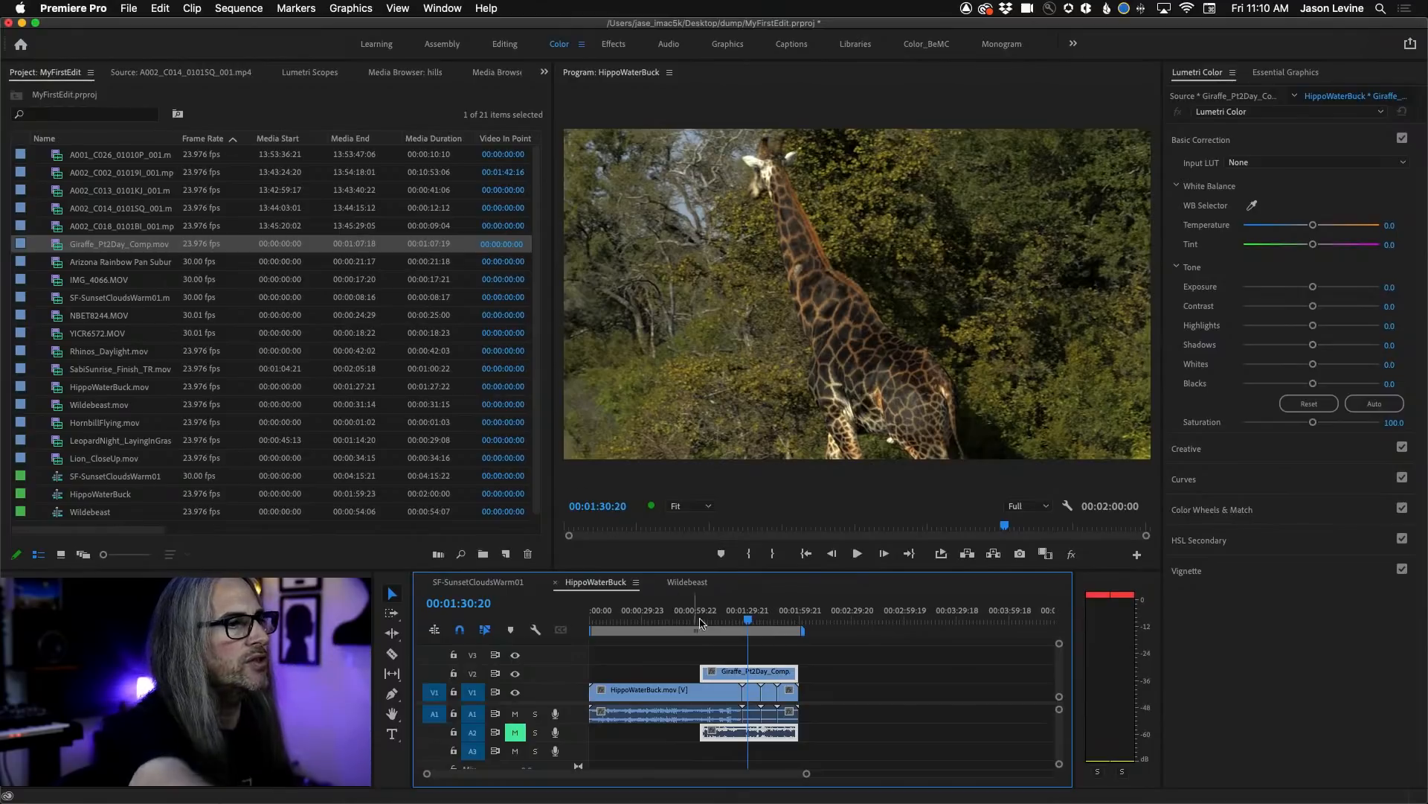
Open the sequence's giraffe clip in the Source monitor and set its out point at 00:00:17:01.
{"action": "double_click", "coordinate": [740, 678]}
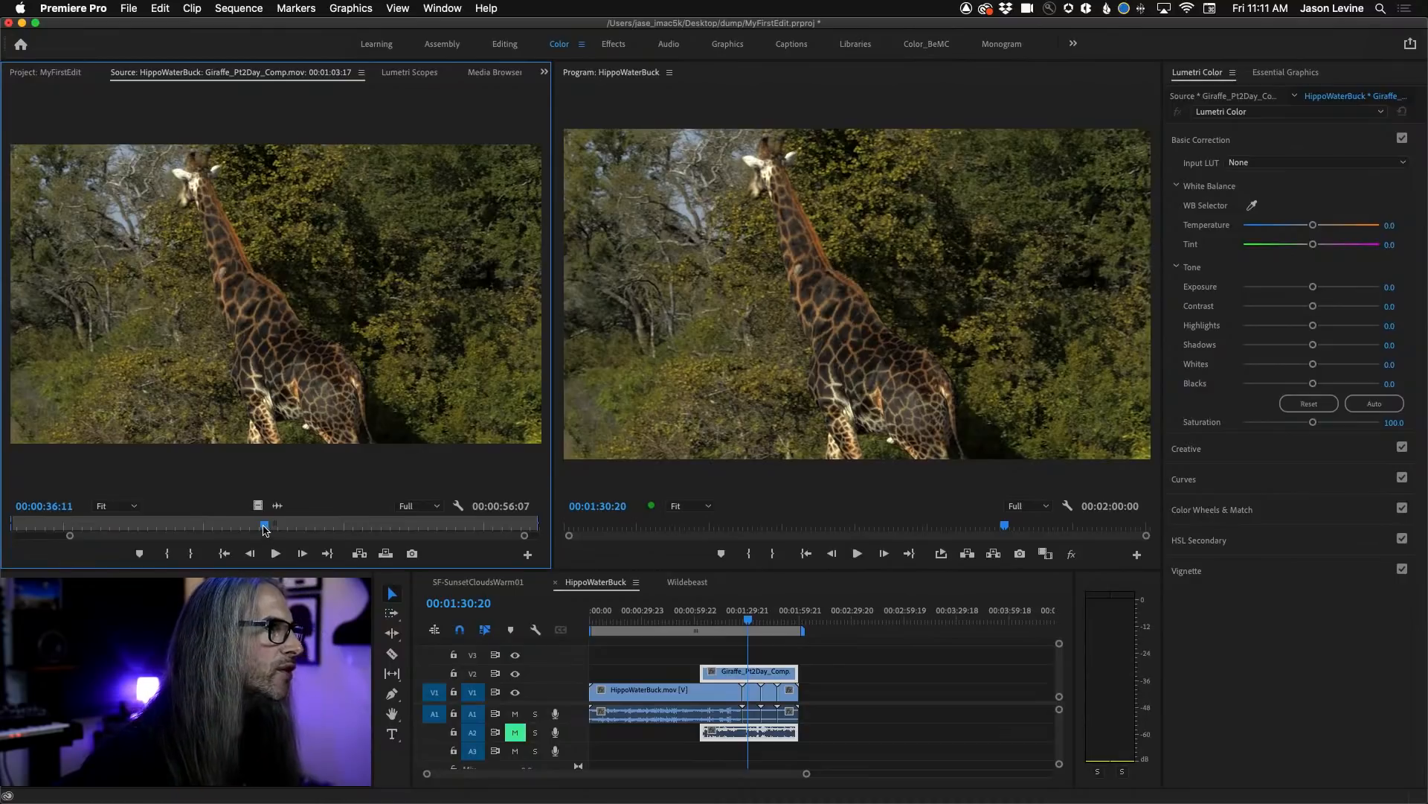
{"action": "left_click", "coordinate": [117, 524]}
{"action": "mouse_move", "coordinate": [117, 524]}
{"action": "left_mouse_down"}
{"action": "mouse_move", "coordinate": [448, 525]}
{"action": "mouse_move", "coordinate": [15, 535]}
{"action": "mouse_move", "coordinate": [92, 529]}
{"action": "left_mouse_up"}
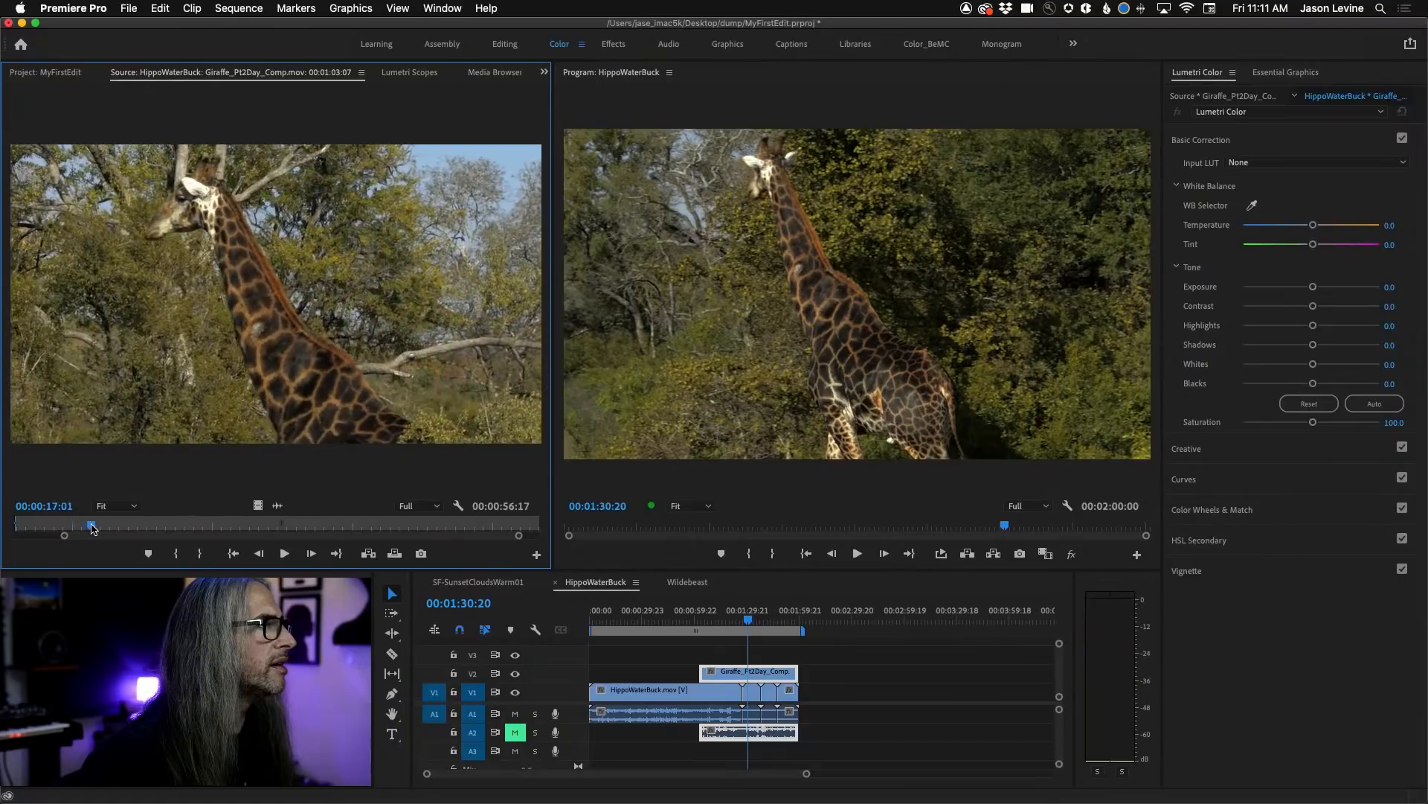
{"action": "key", "text": "o"}
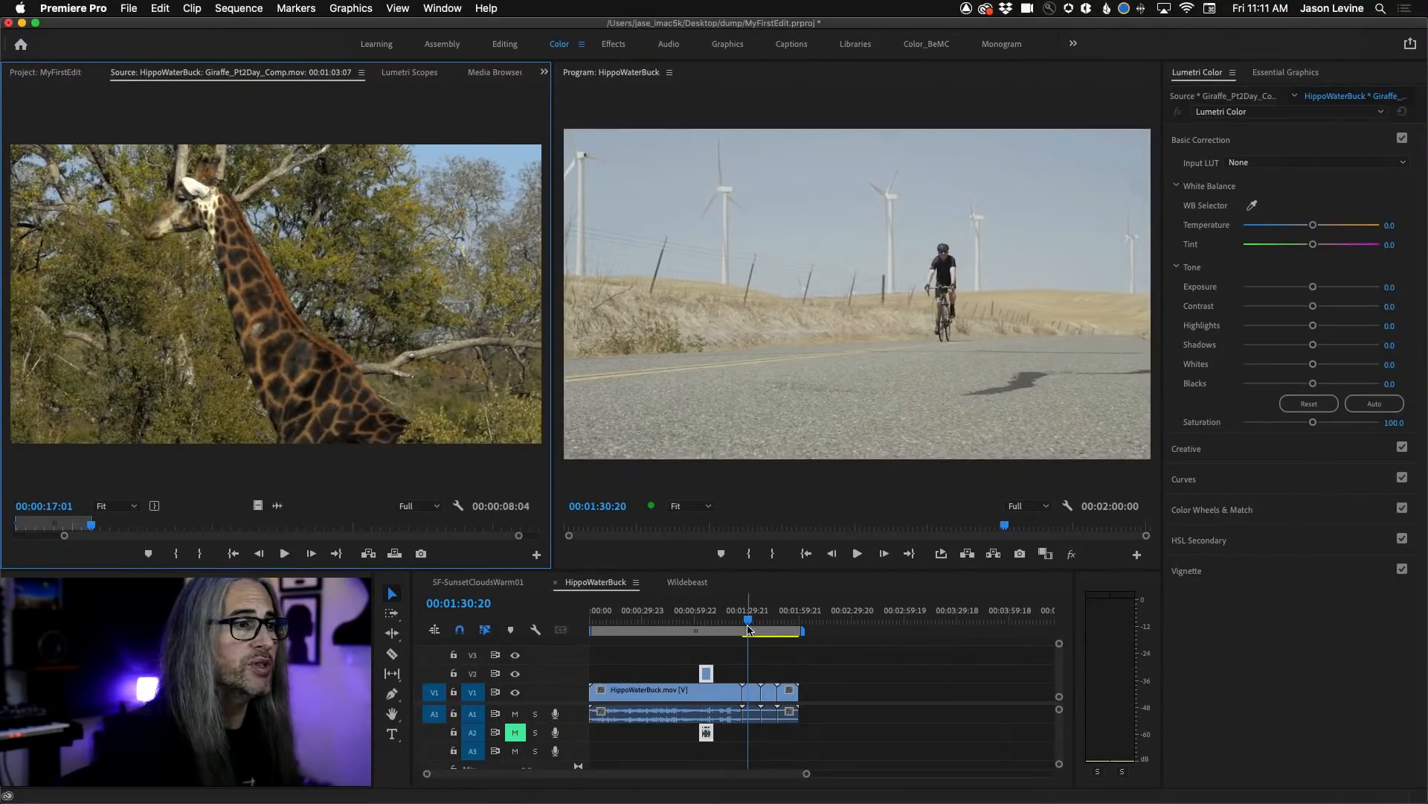
Place the sequence playhead at 00:01:06:17 and extend the giraffe clip's out point in the Source monitor to a duration of 00:00:16:02.
{"action": "left_click_drag", "start_coordinate": [748, 626], "coordinate": [706, 625]}
{"action": "left_click_drag", "start_coordinate": [96, 525], "coordinate": [166, 526]}
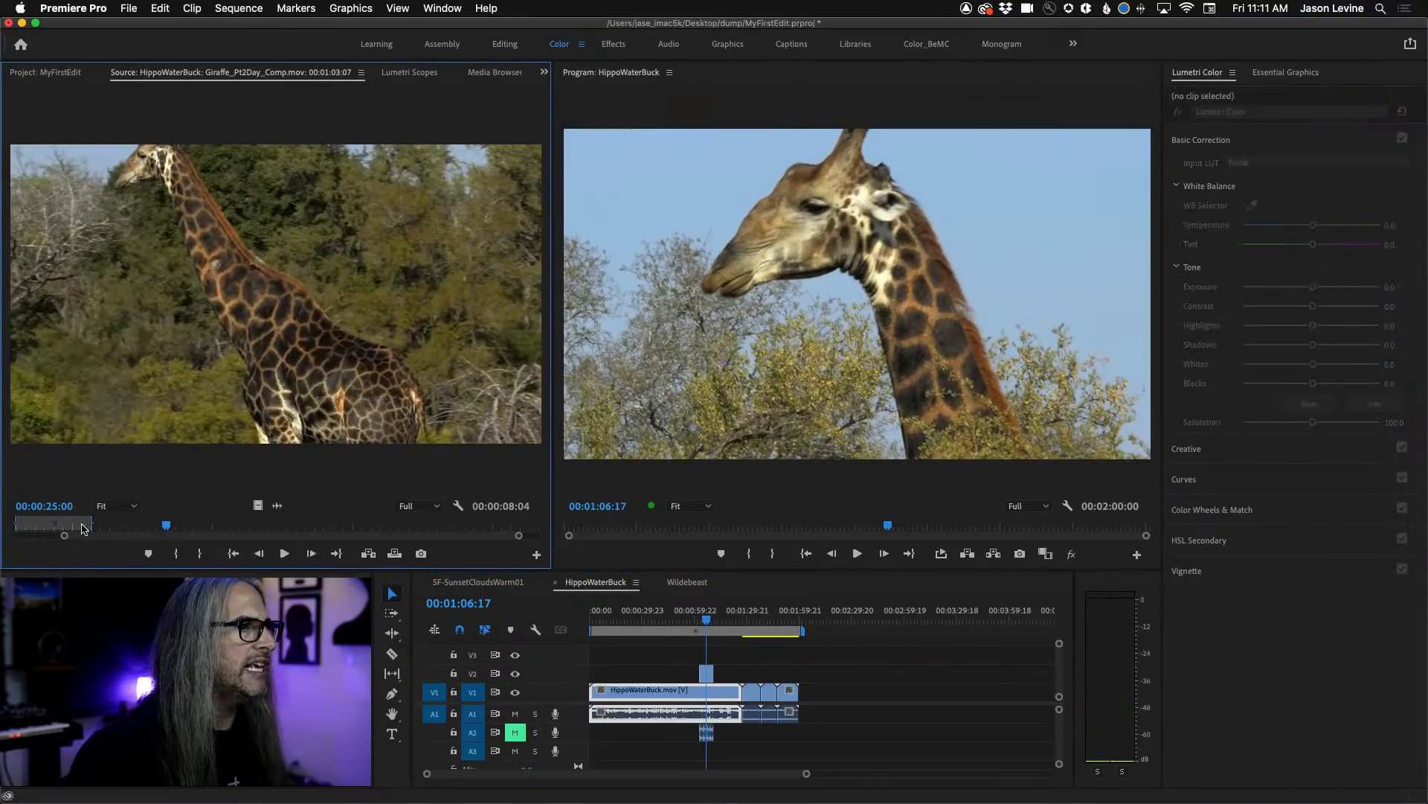
{"action": "left_click_drag", "start_coordinate": [93, 525], "coordinate": [186, 526]}
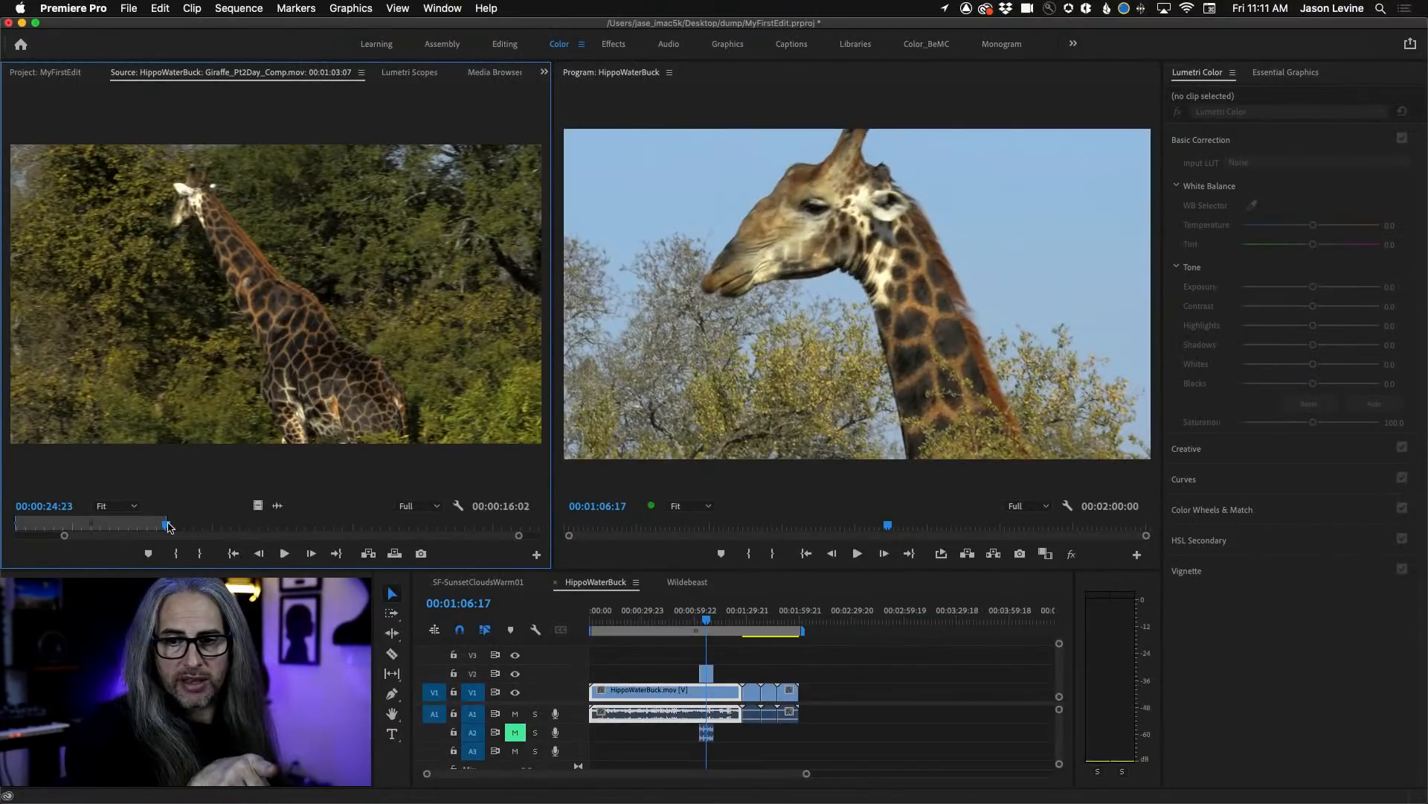
{"action": "left_click_drag", "start_coordinate": [167, 523], "coordinate": [167, 523]}
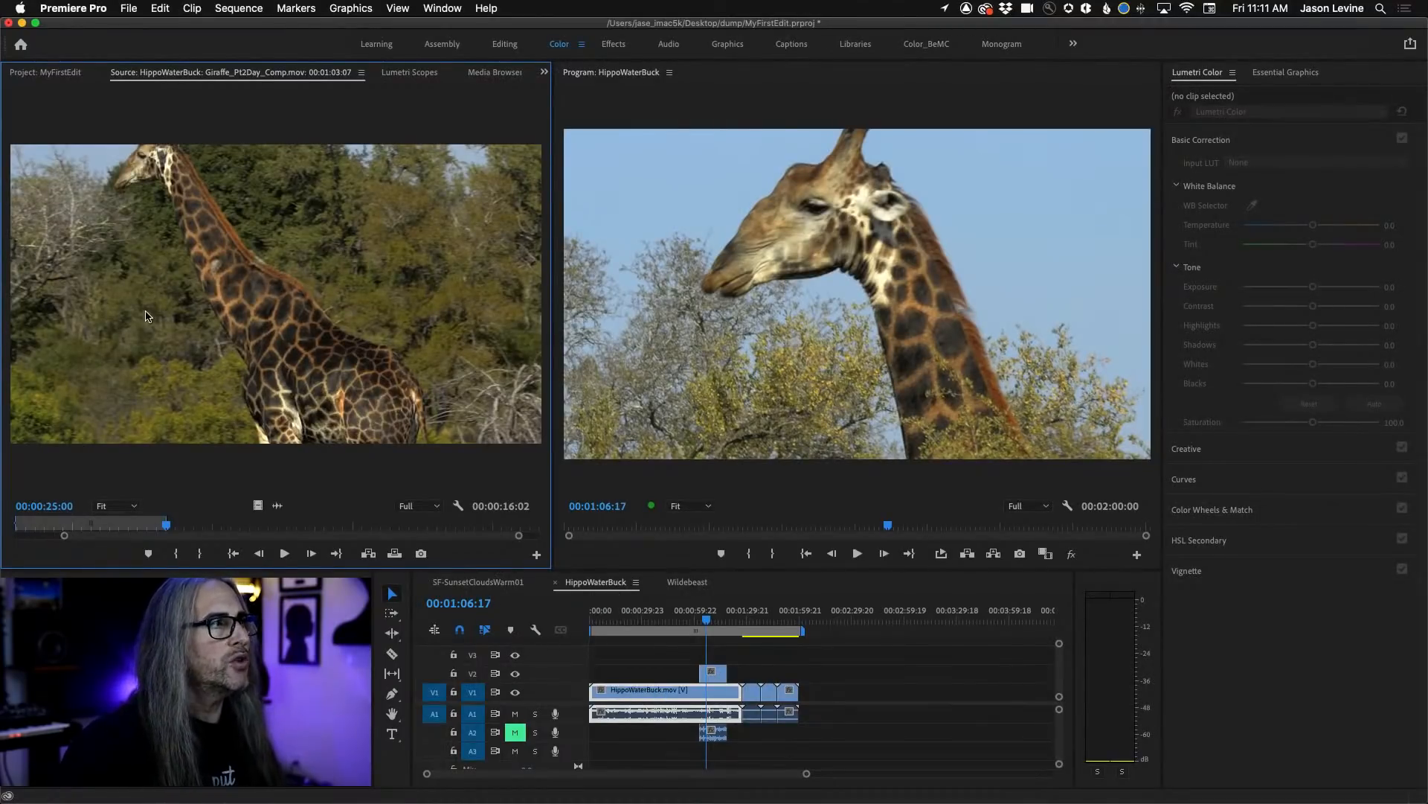
Trim the end of HippoWaterBuck.mov back to the playhead and extend the giraffe clip's end to meet the start of the cyclist clip.
{"action": "mouse_move", "coordinate": [727, 673]}
{"action": "left_mouse_down"}
{"action": "mouse_move", "coordinate": [748, 673]}
{"action": "mouse_move", "coordinate": [726, 674]}
{"action": "left_mouse_up"}
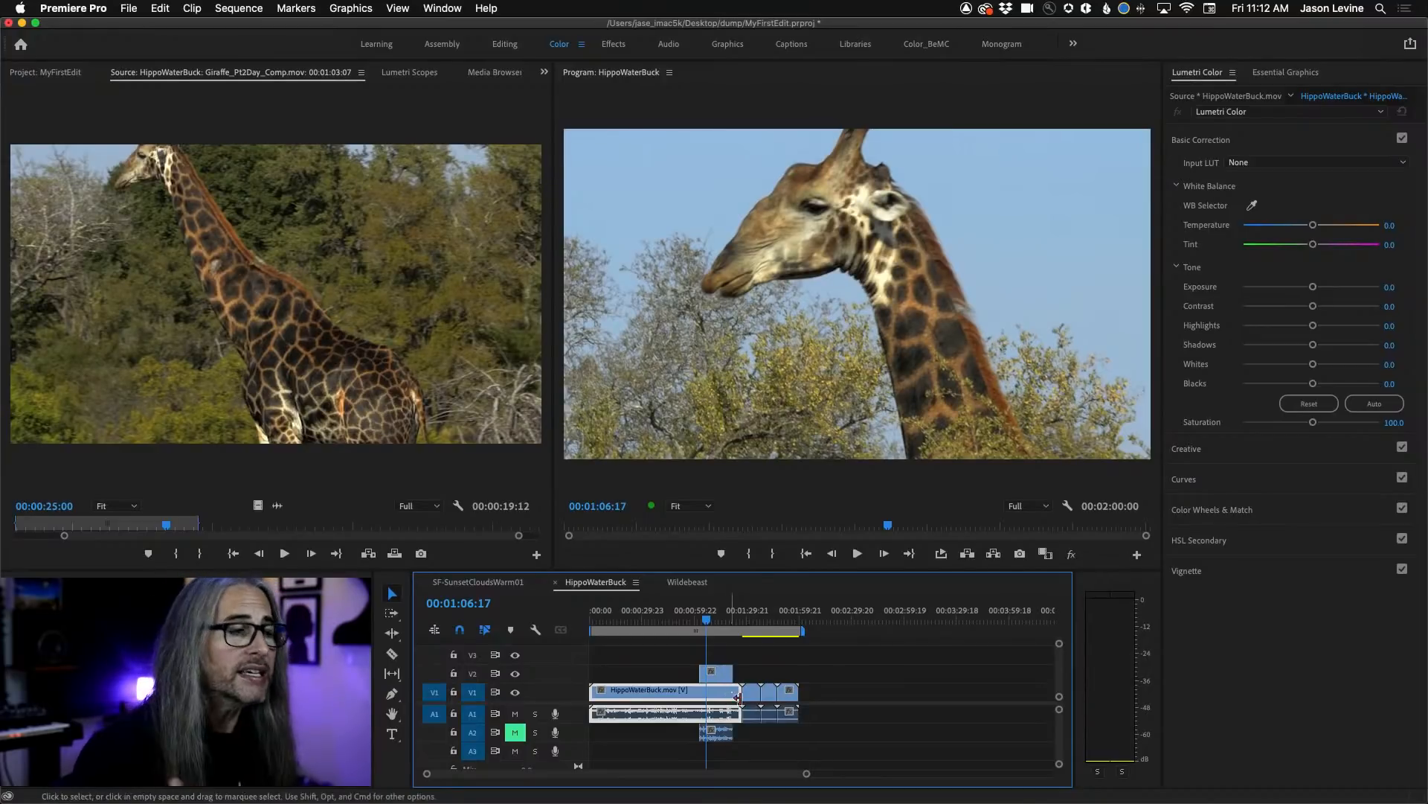
{"action": "left_click_drag", "start_coordinate": [732, 695], "coordinate": [696, 693]}
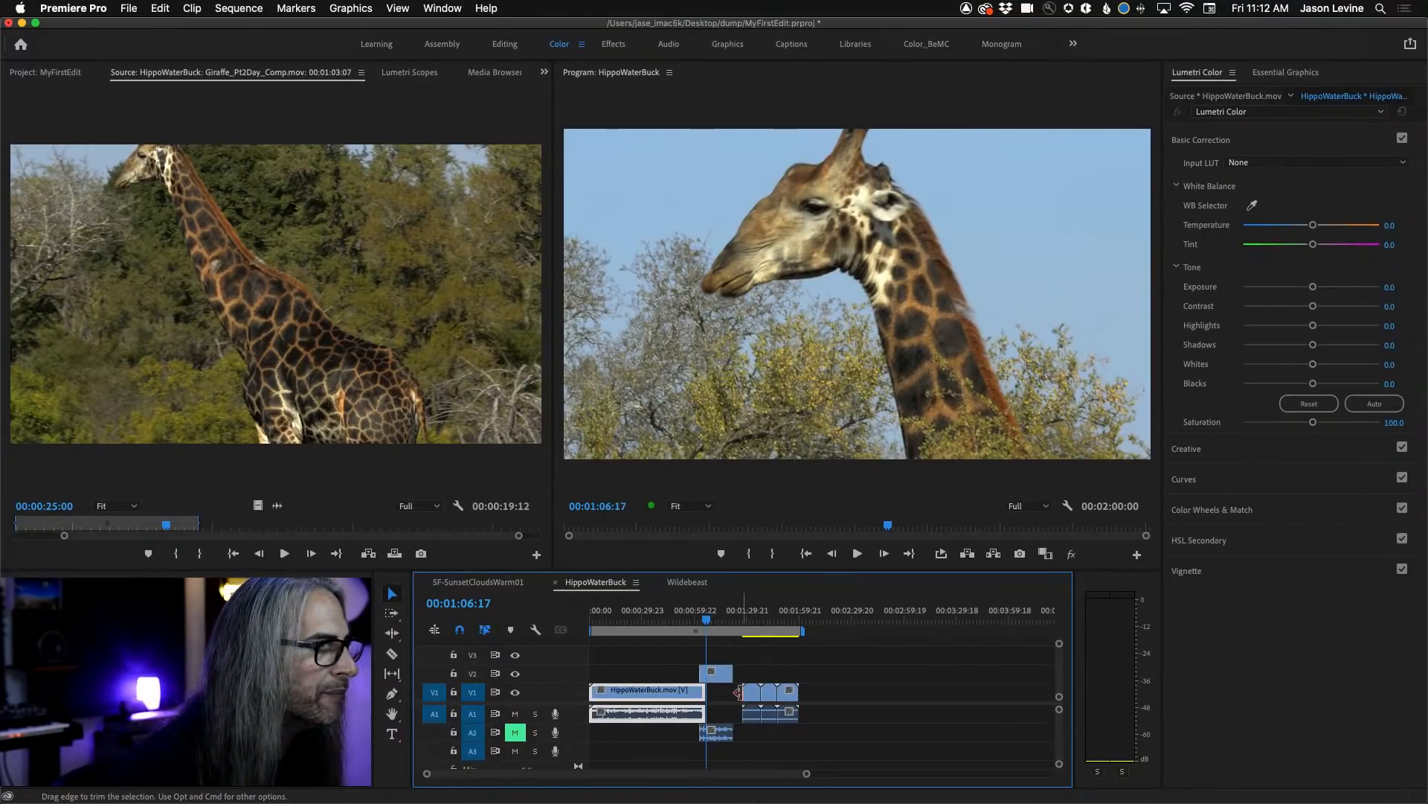
{"action": "left_click_drag", "start_coordinate": [733, 673], "coordinate": [740, 675]}
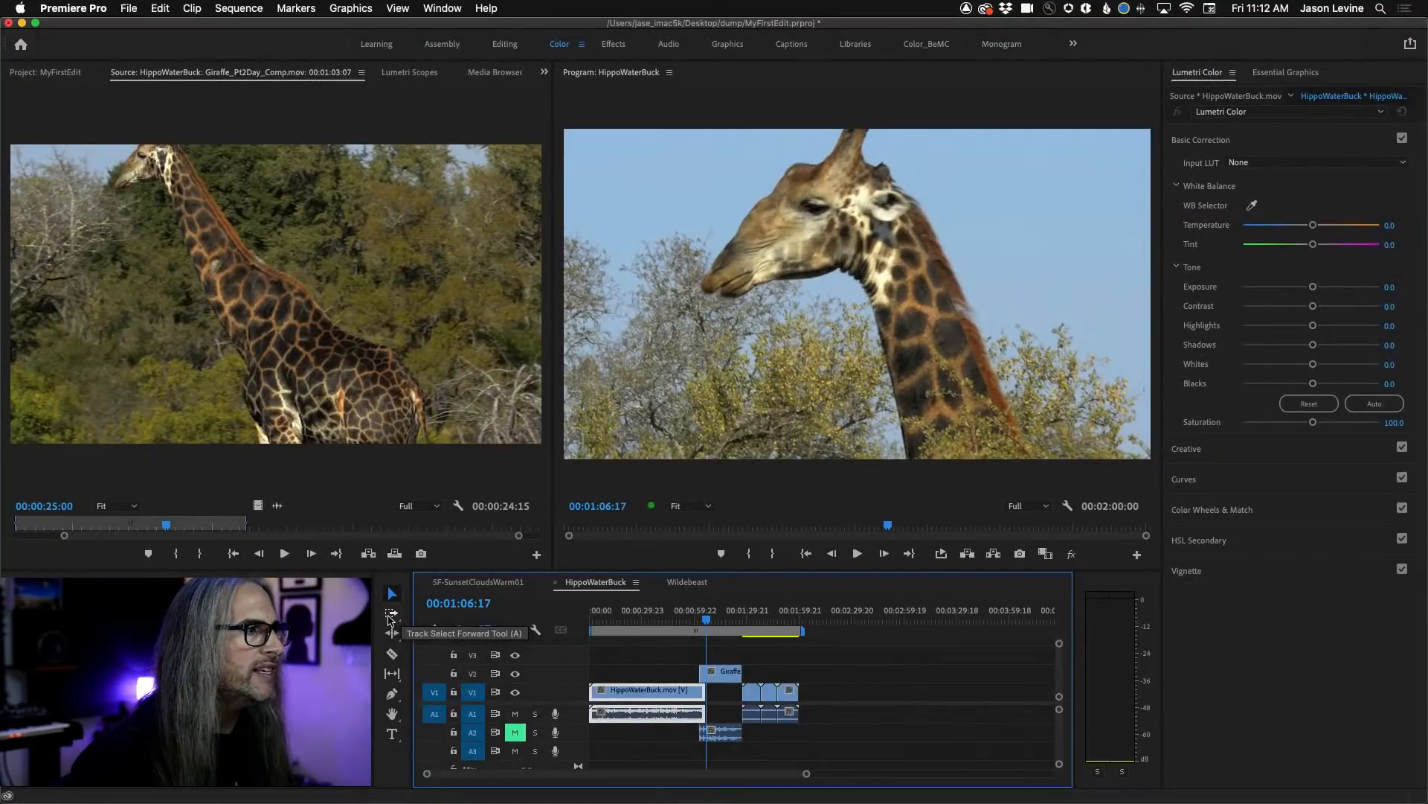
Use Track Select Forward to move the giraffe clip and all following clips later, with the giraffe clip starting at 00:03:08:05.
{"action": "left_click", "coordinate": [388, 617]}
{"action": "left_click", "coordinate": [720, 673]}
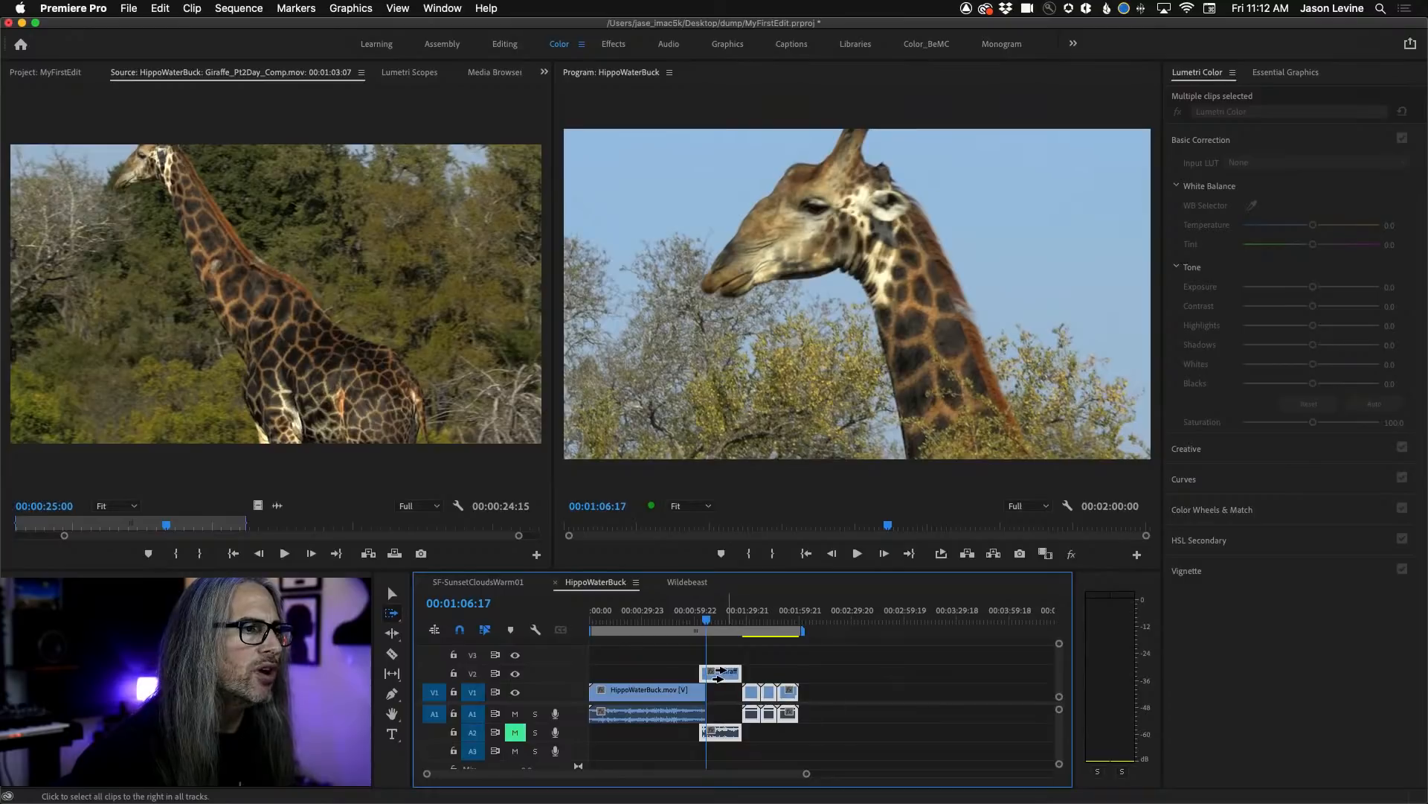
{"action": "mouse_move", "coordinate": [719, 673]}
{"action": "left_mouse_down"}
{"action": "mouse_move", "coordinate": [878, 672]}
{"action": "mouse_move", "coordinate": [716, 669]}
{"action": "left_mouse_up"}
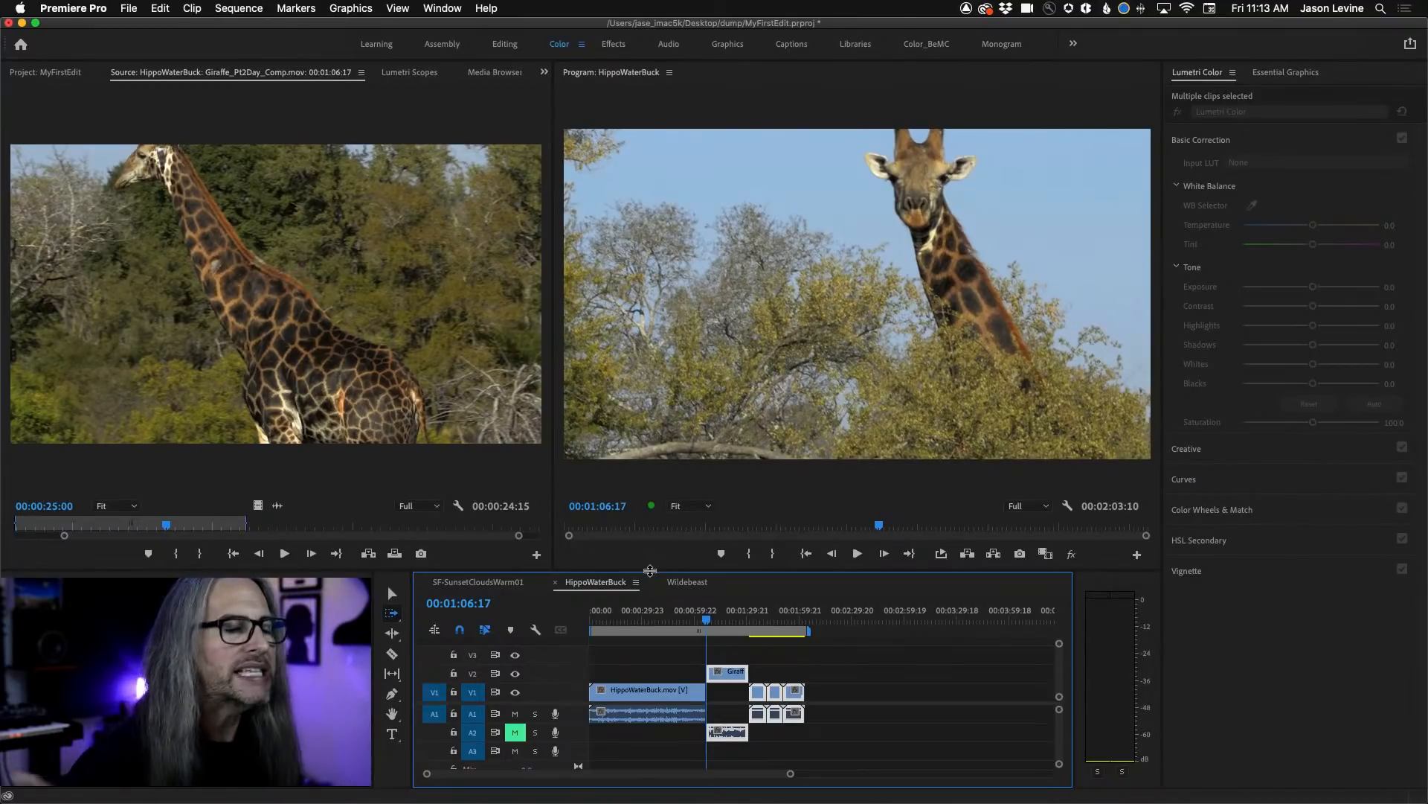
{"action": "left_click_drag", "start_coordinate": [718, 674], "coordinate": [971, 673]}
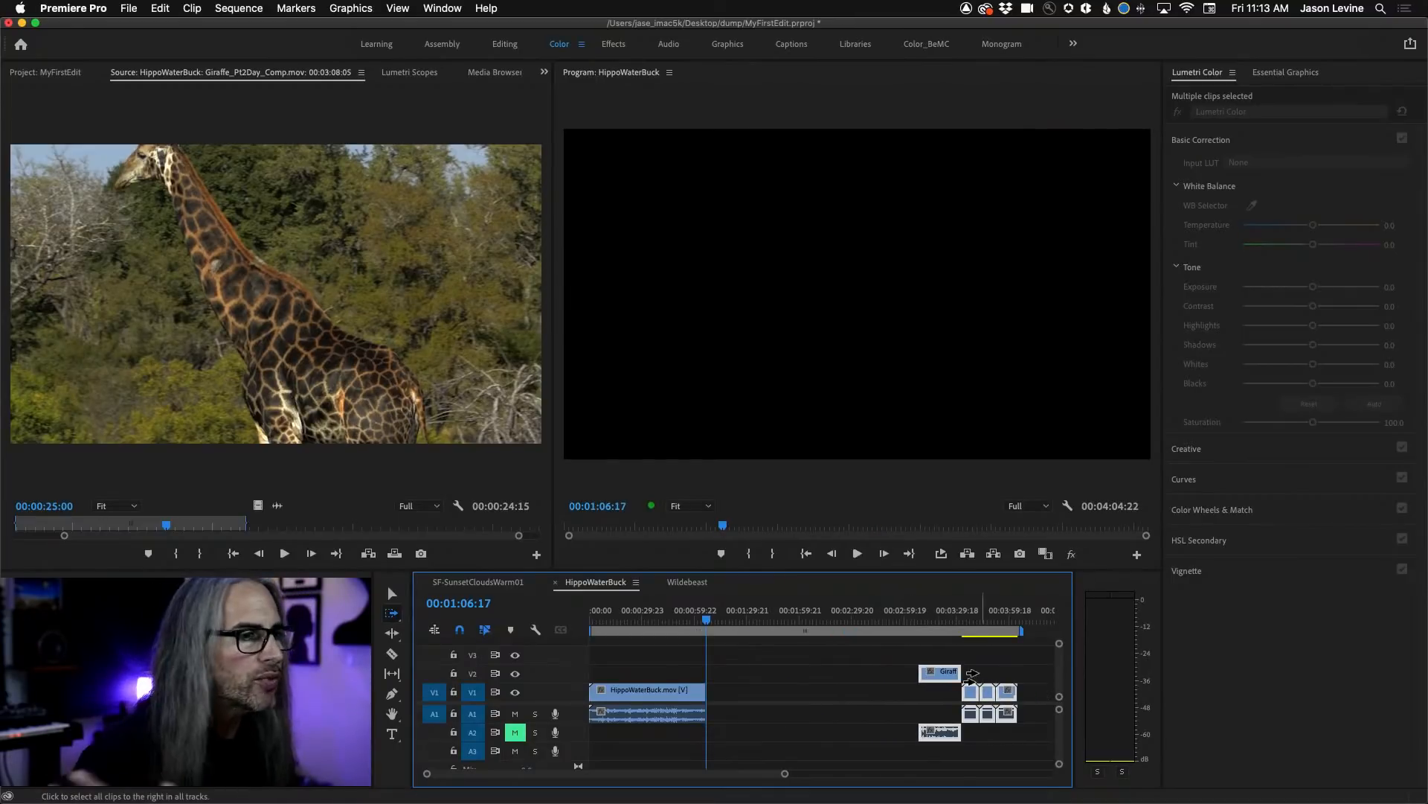
{"action": "left_click", "coordinate": [392, 593]}
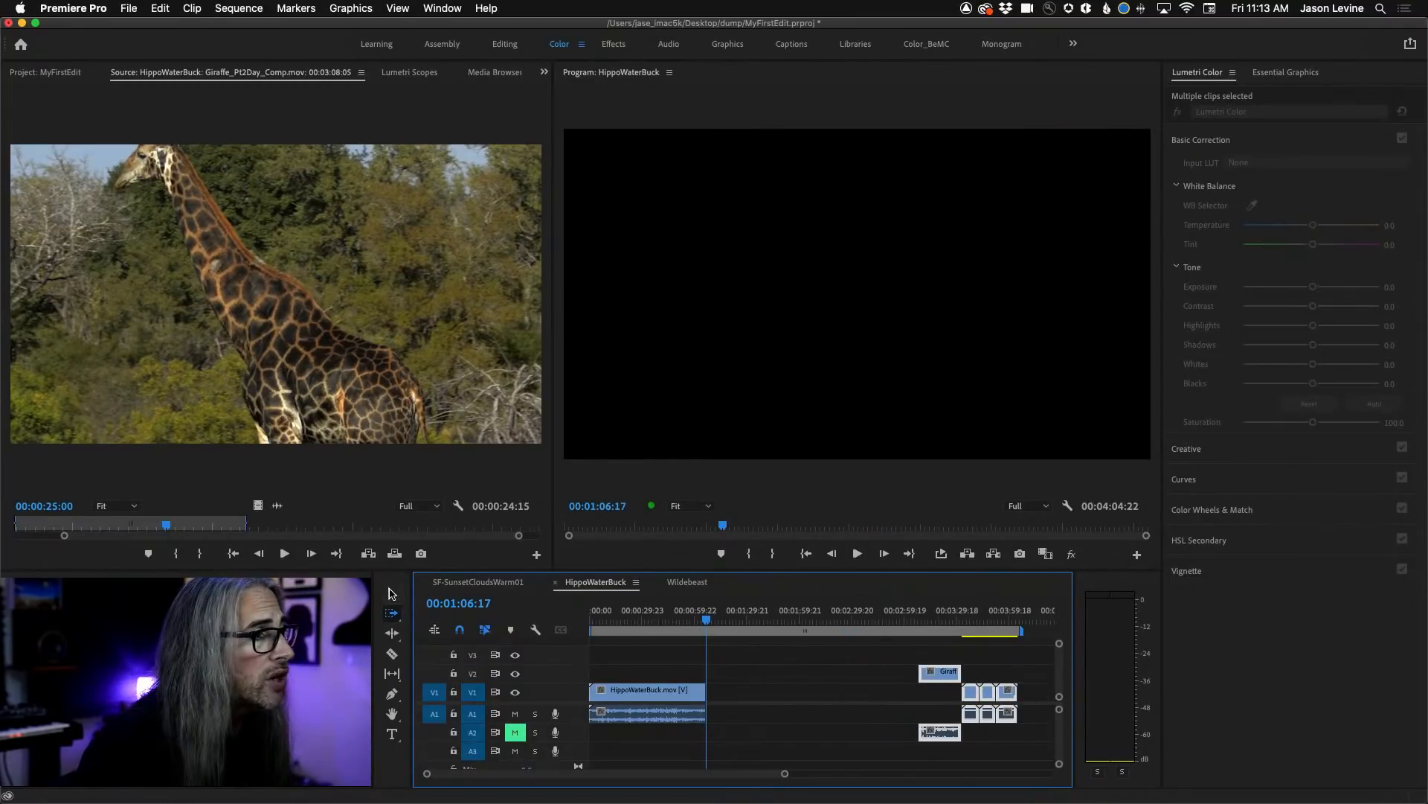
Marquee-select the giraffe clip and all clips after it and move them earlier so the giraffe clip starts at 00:01:27:03.
{"action": "left_click", "coordinate": [869, 685]}
{"action": "left_click_drag", "start_coordinate": [902, 656], "coordinate": [1057, 762]}
{"action": "left_click_drag", "start_coordinate": [883, 674], "coordinate": [682, 681]}
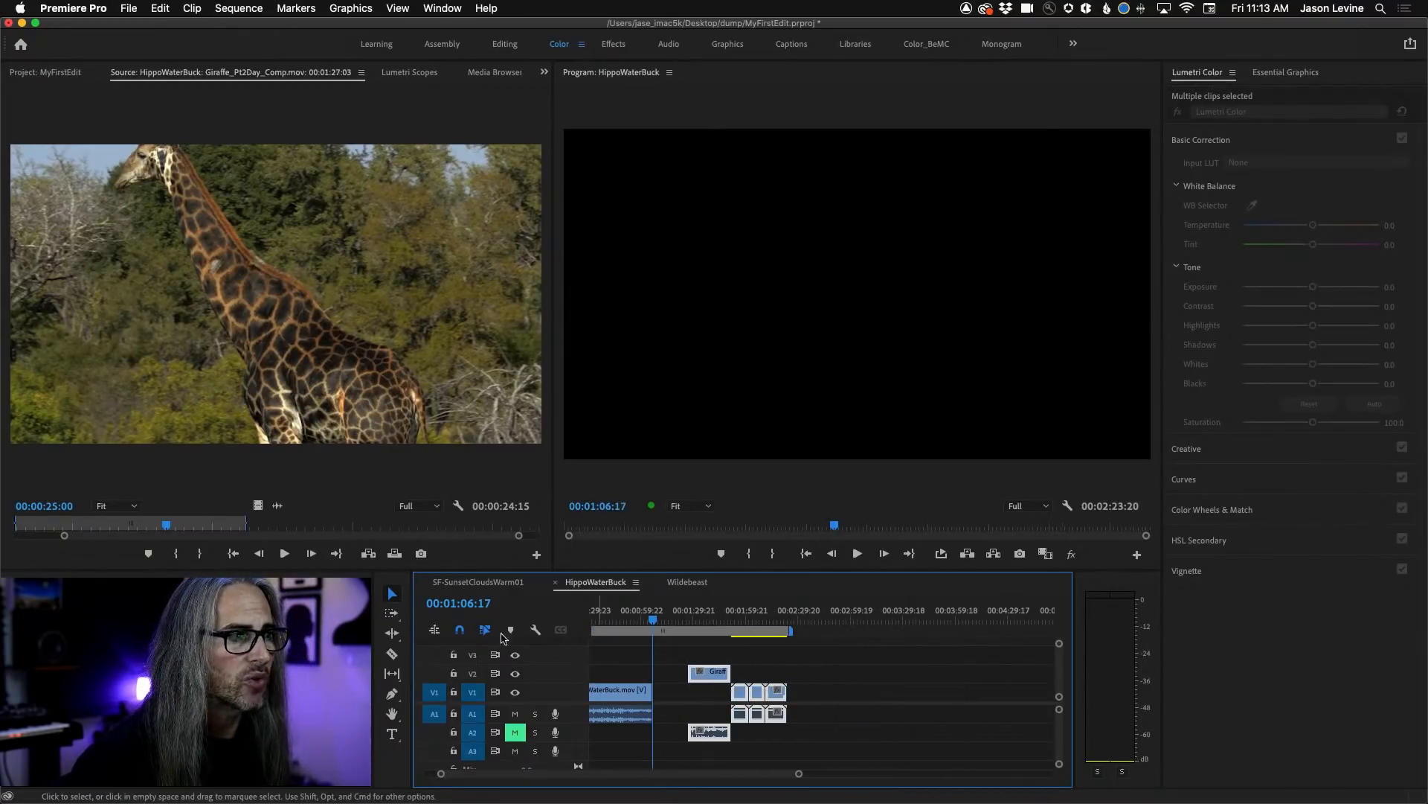
View the SF-SunsetCloudsWarm01 and Wildebeast sequences and return to the HippoWaterBuck sequence.
{"action": "left_click", "coordinate": [469, 585]}
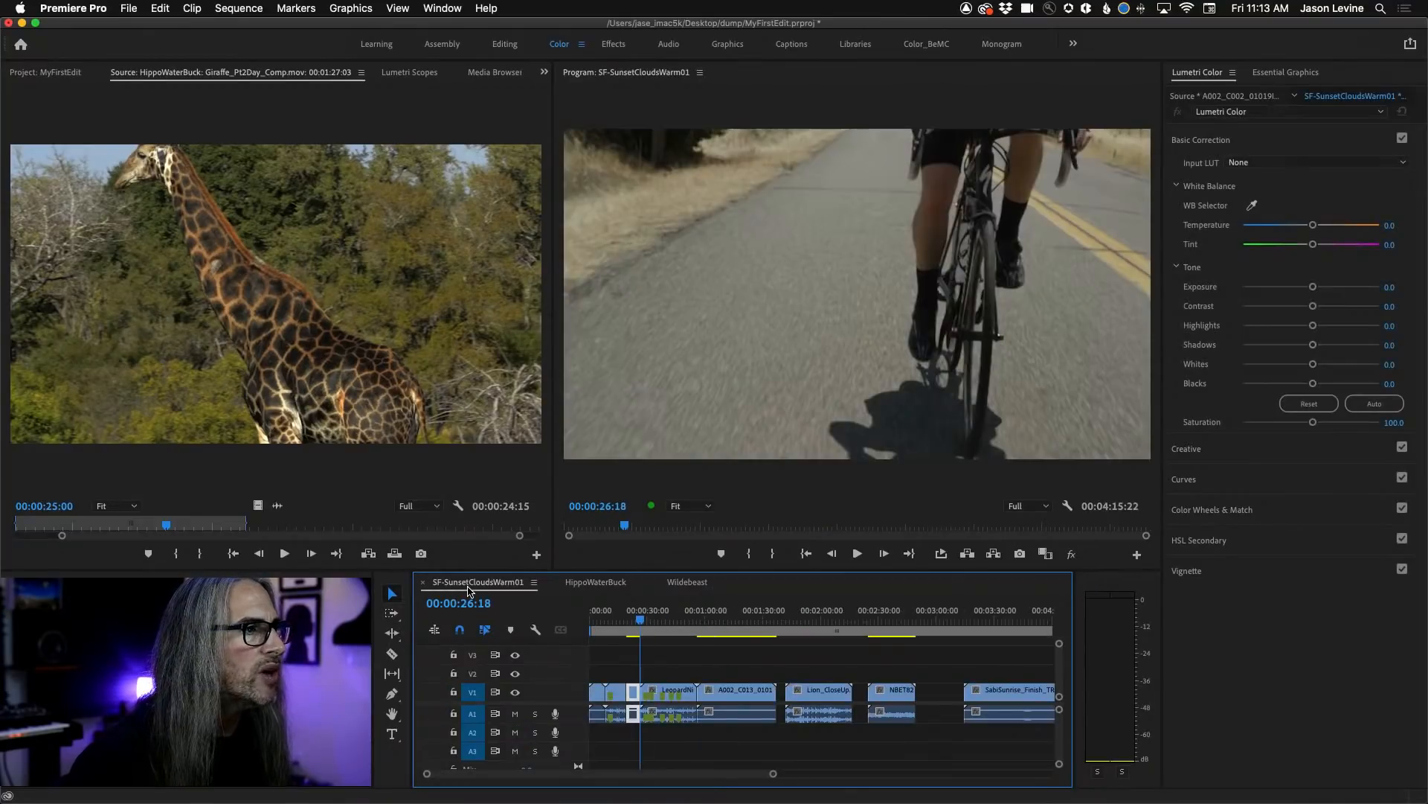
{"action": "left_click", "coordinate": [688, 582]}
{"action": "left_click", "coordinate": [481, 583]}
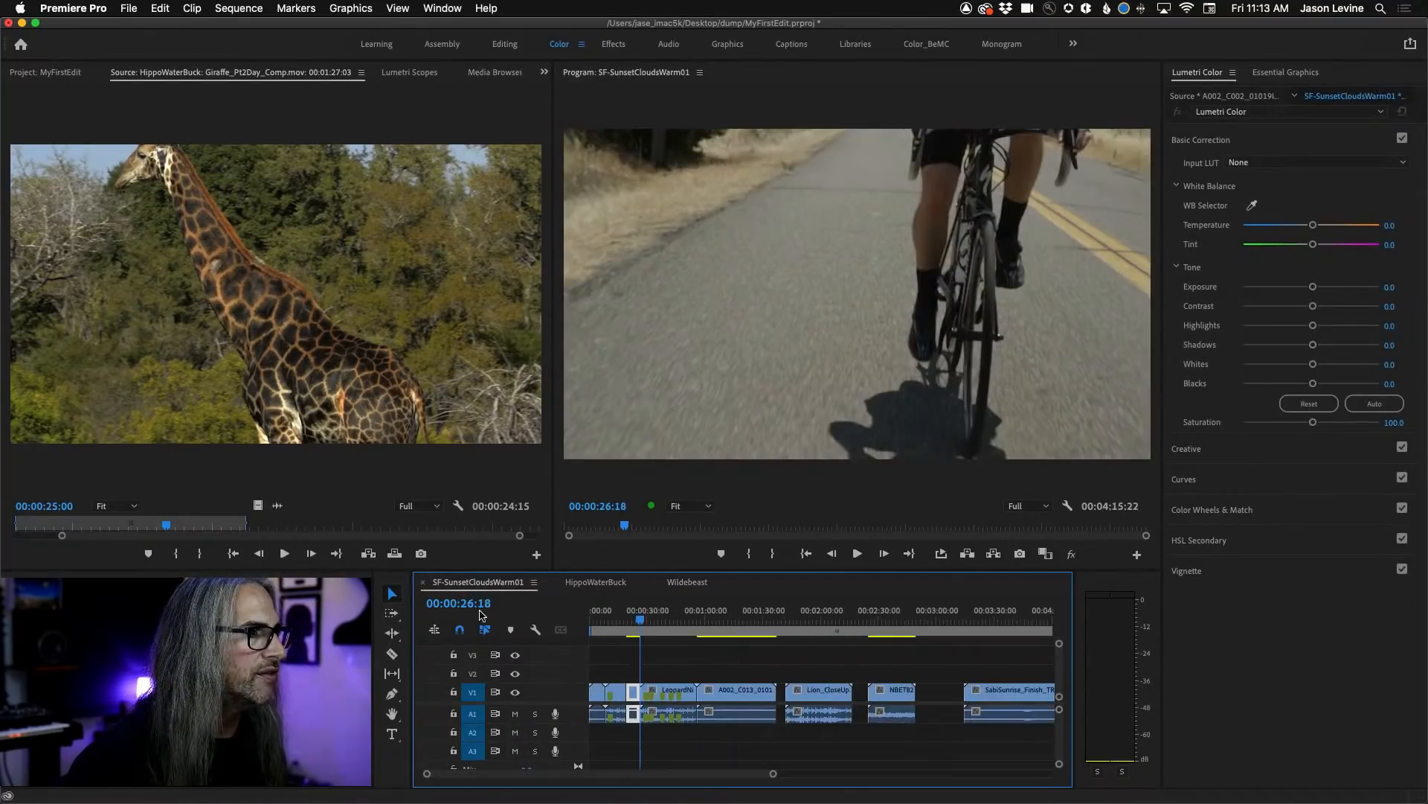
{"action": "left_click", "coordinate": [595, 584]}
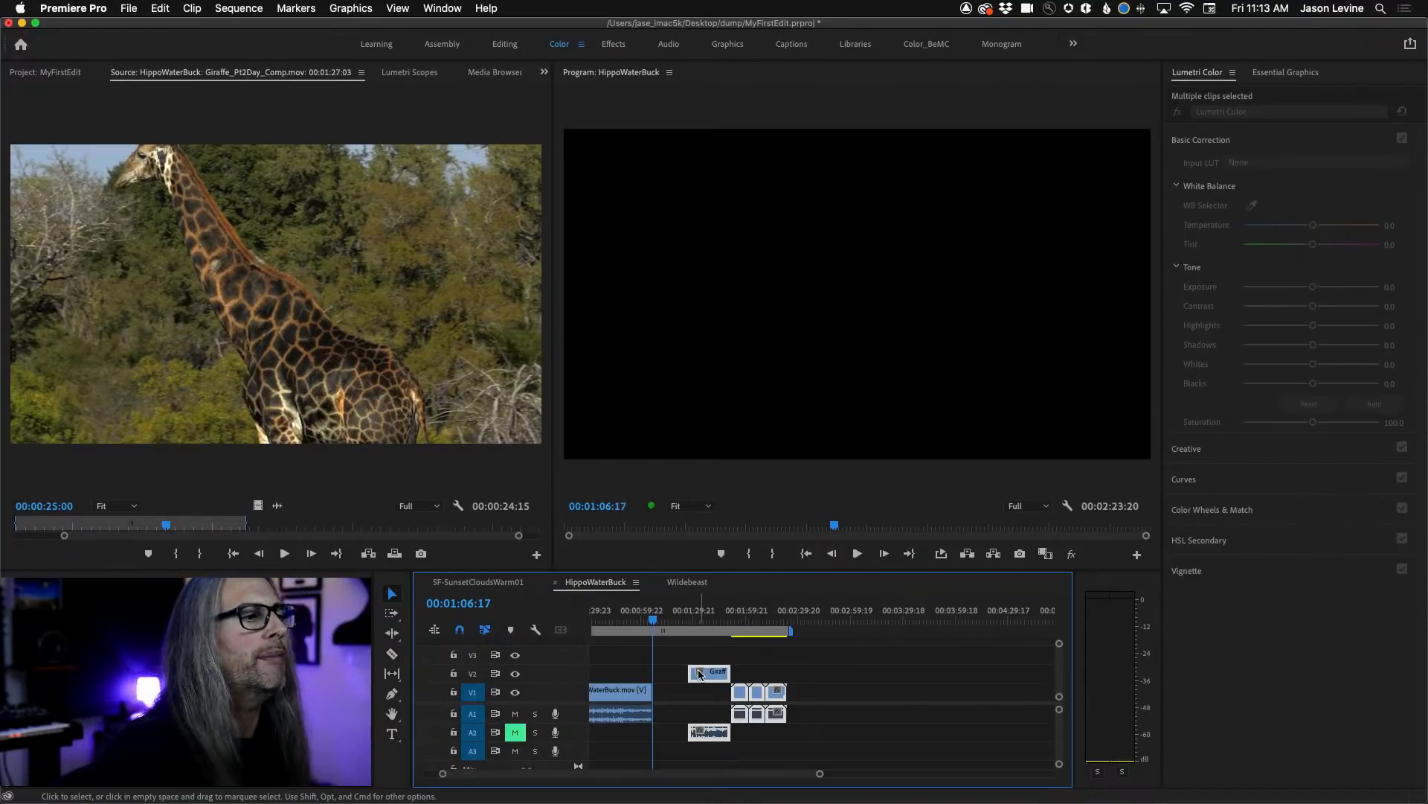
Move the giraffe clip and following clips to start at 00:01:46:17 with Track Select Forward, and undo the recent clip moves.
{"action": "left_click", "coordinate": [390, 614]}
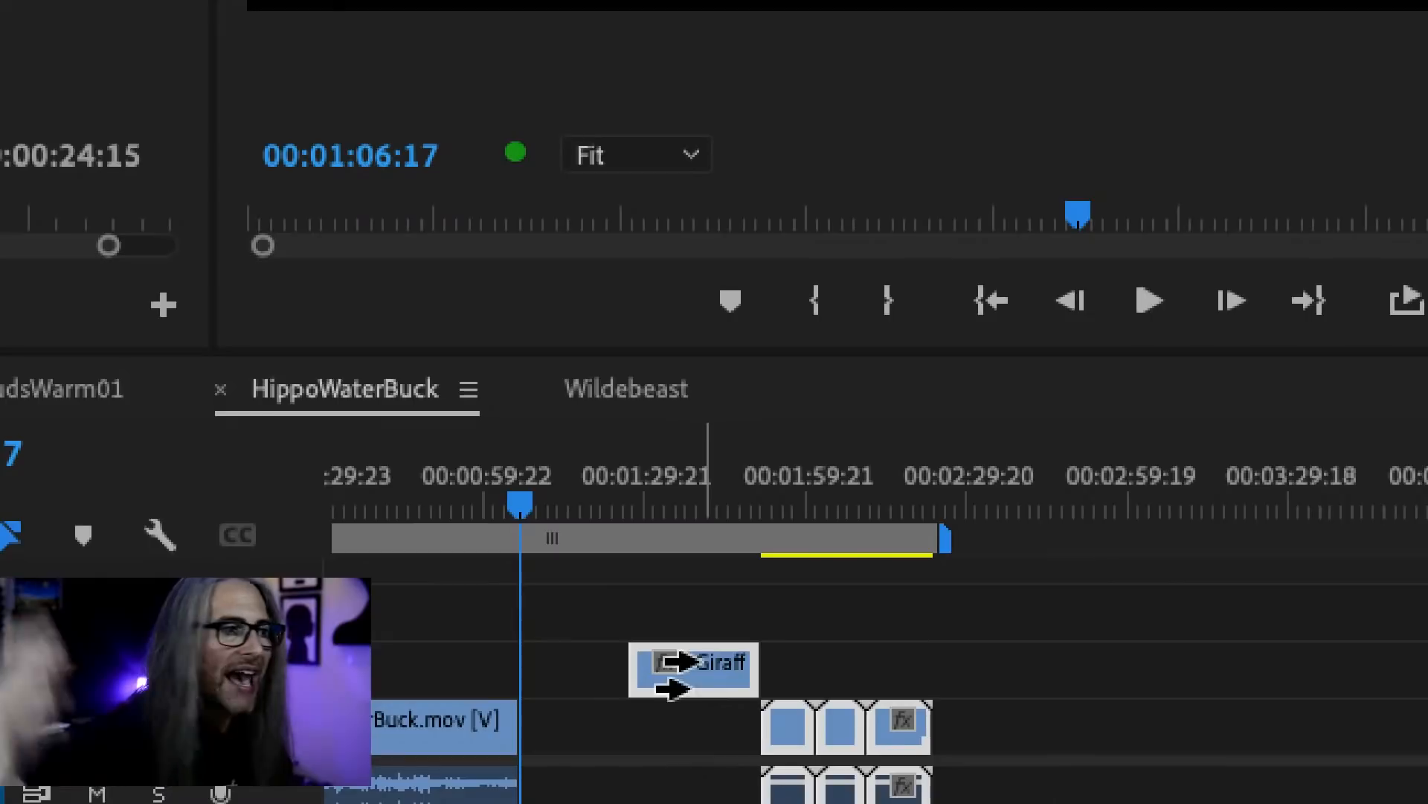
{"action": "left_click_drag", "start_coordinate": [649, 696], "coordinate": [771, 672]}
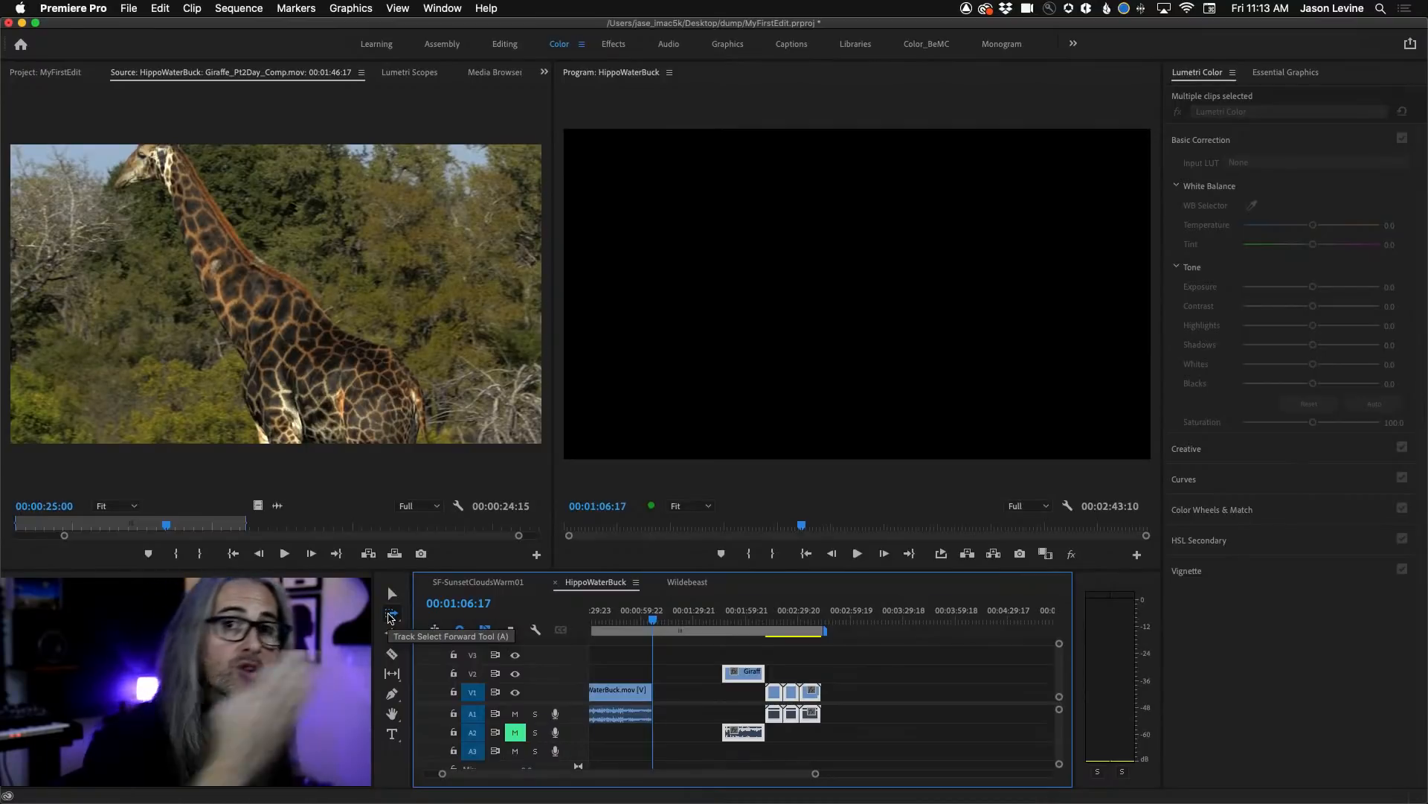
{"action": "key", "text": "super+z"}
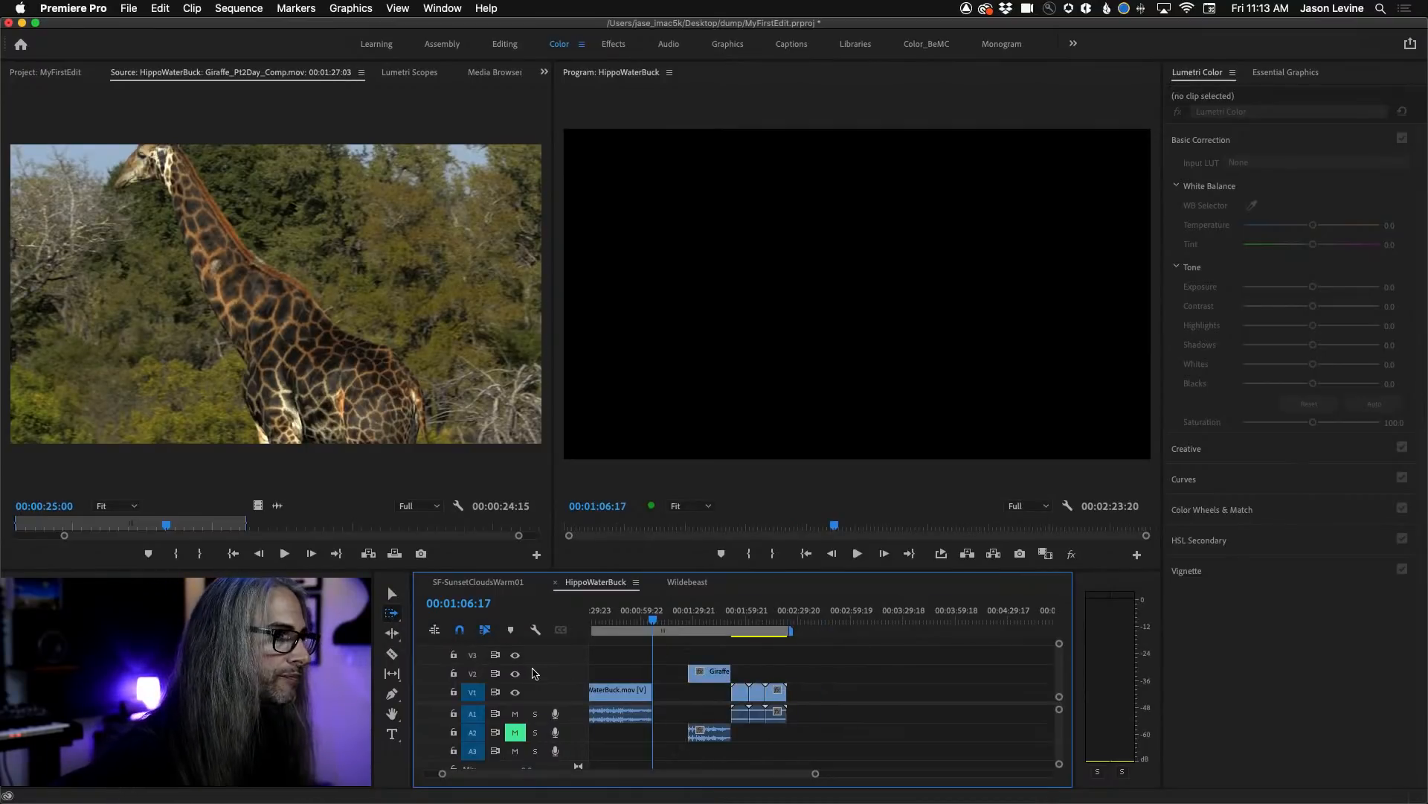
{"action": "key", "text": "super+z"}
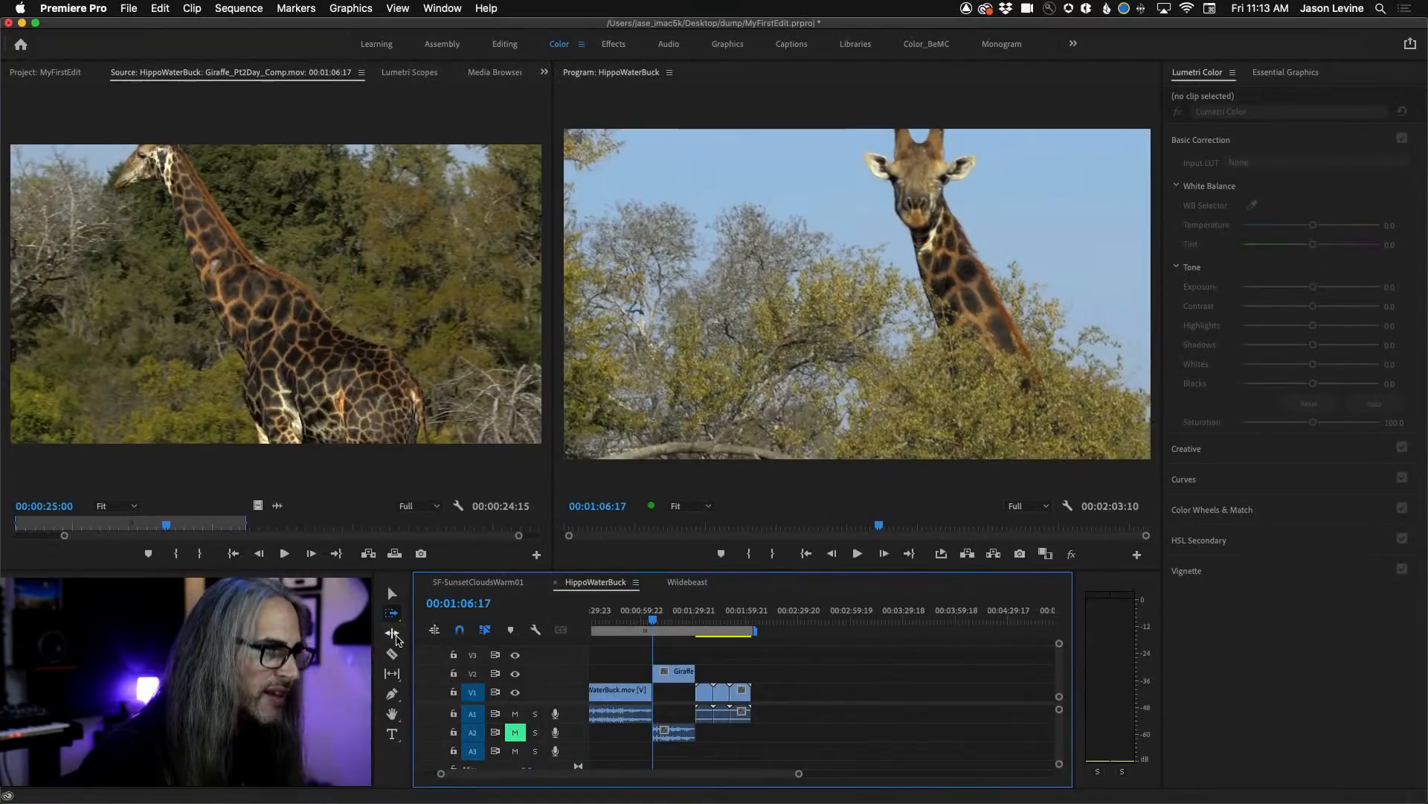
Ripple-trim the end of HippoWaterBuck.mov to a duration of about 15 seconds, and undo the ripple trim.
{"action": "scroll", "coordinate": [694, 683], "scroll_direction": "up", "scroll_amount": 3}
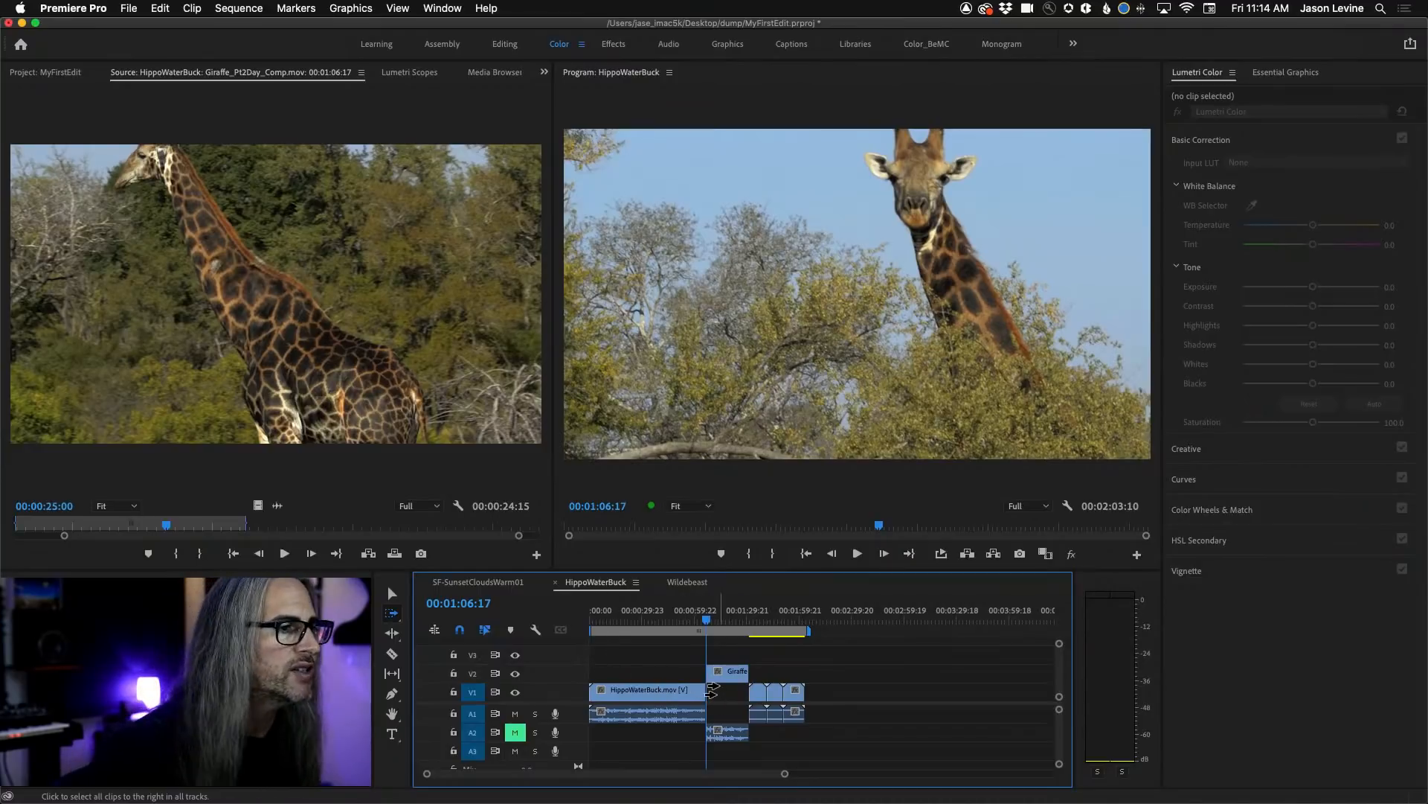
{"action": "left_click", "coordinate": [387, 636]}
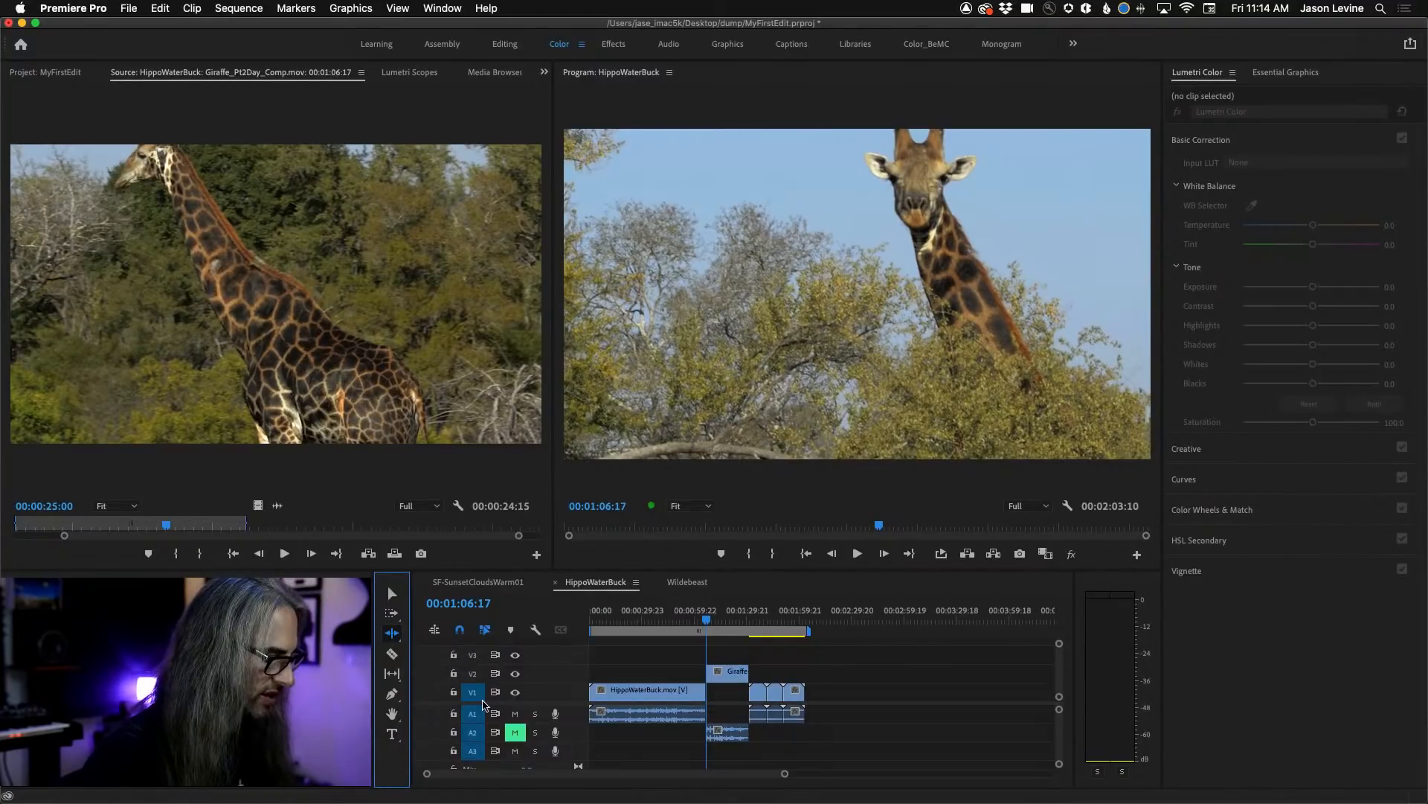
{"action": "left_click", "coordinate": [387, 595]}
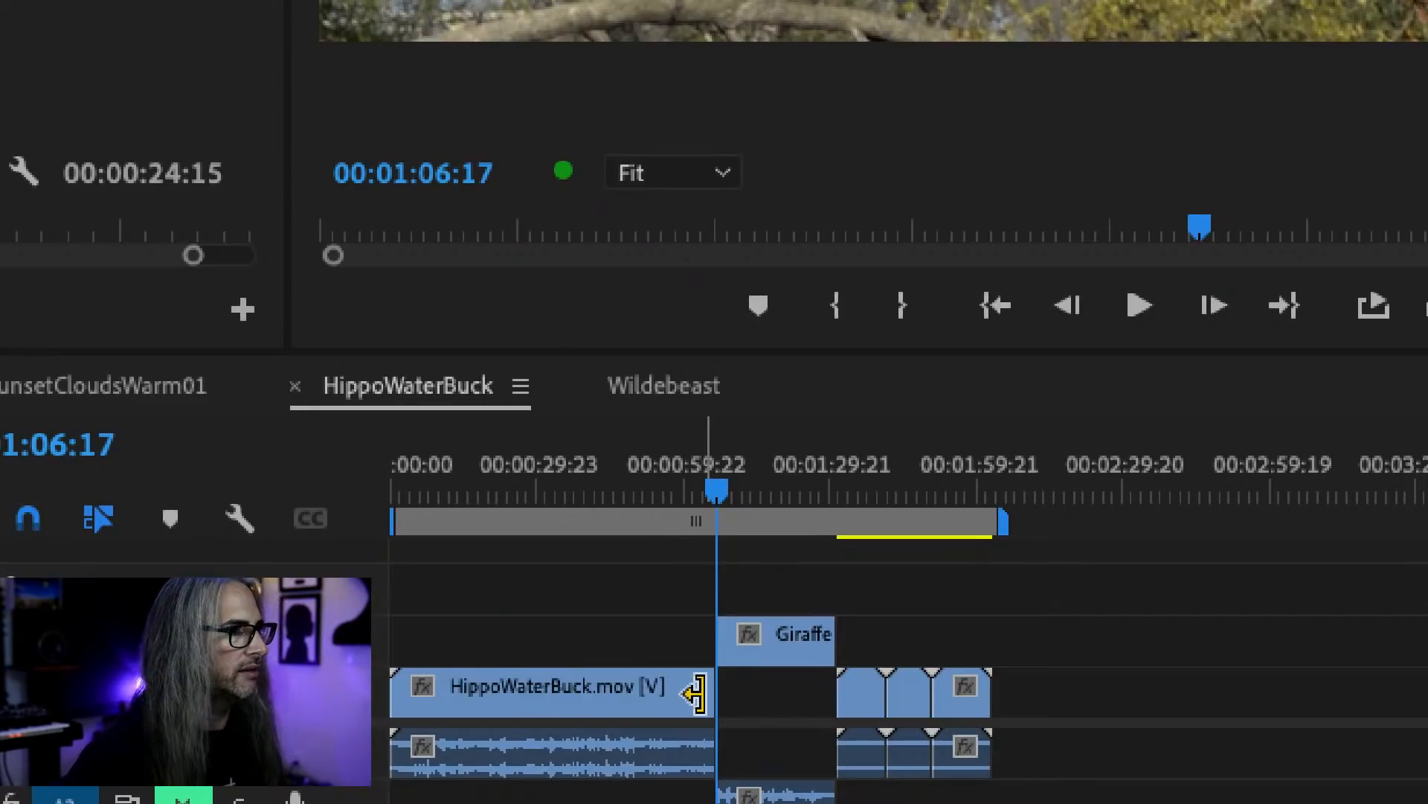
{"action": "left_click", "coordinate": [373, 528]}
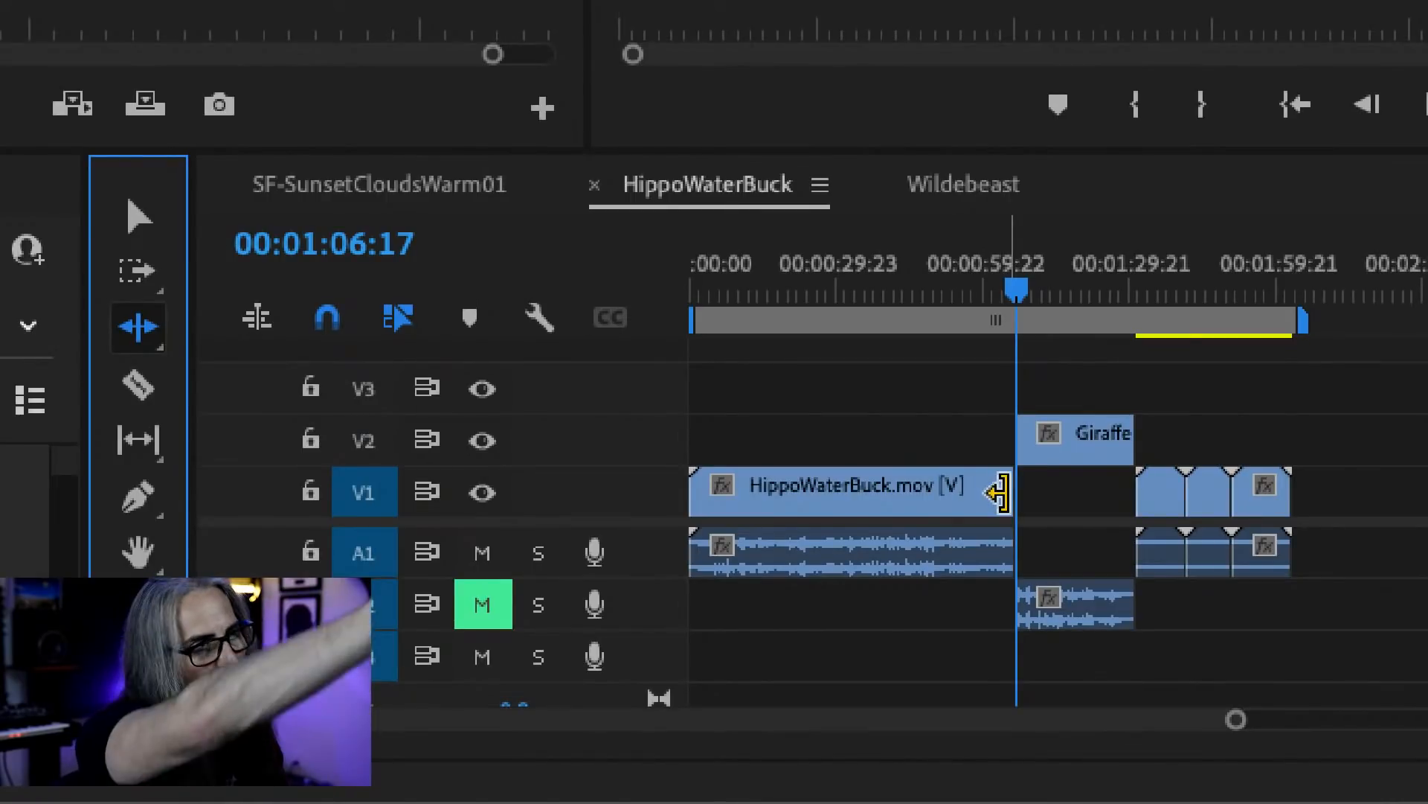
{"action": "left_click_drag", "start_coordinate": [999, 492], "coordinate": [742, 489]}
{"action": "left_click_drag", "start_coordinate": [747, 487], "coordinate": [752, 487]}
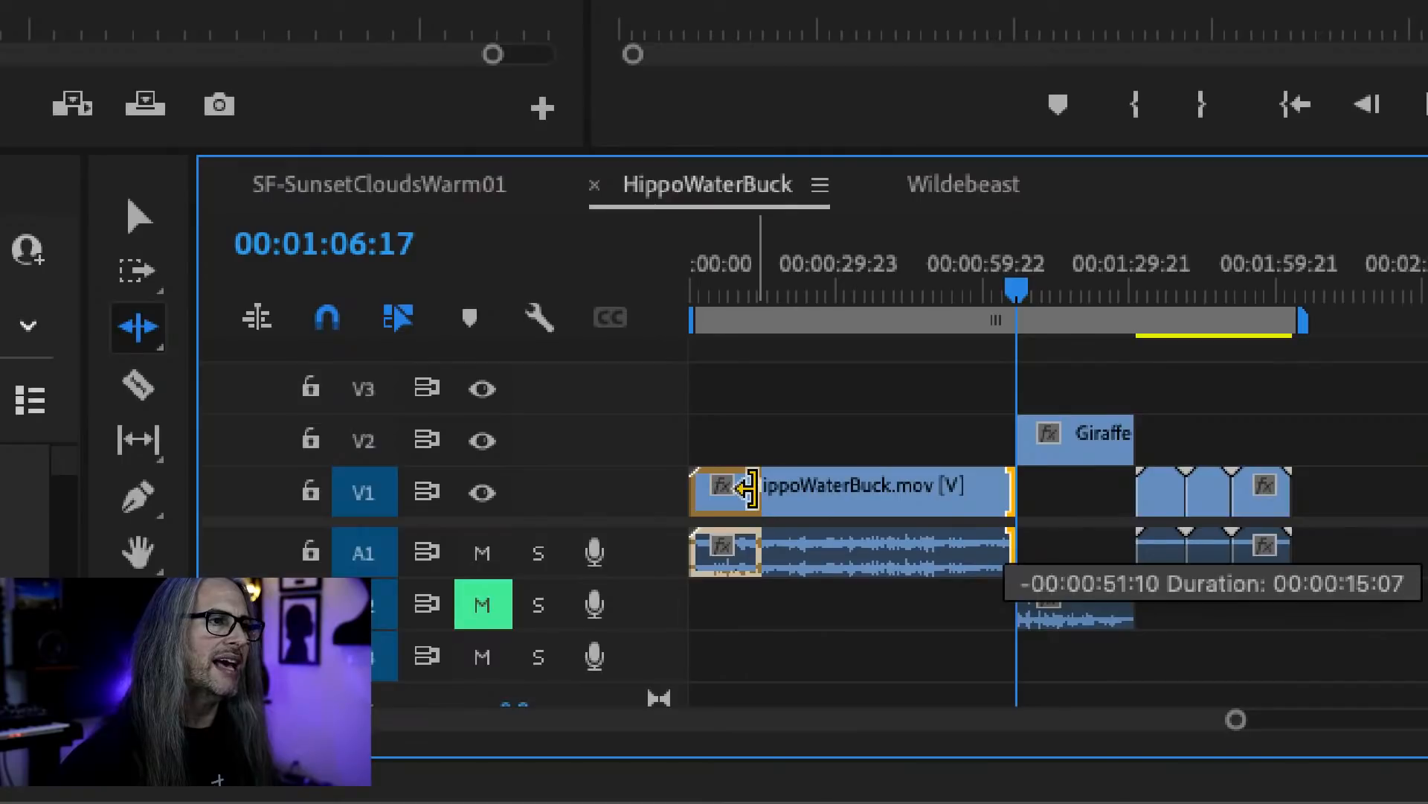
{"action": "left_click_drag", "start_coordinate": [748, 488], "coordinate": [748, 488]}
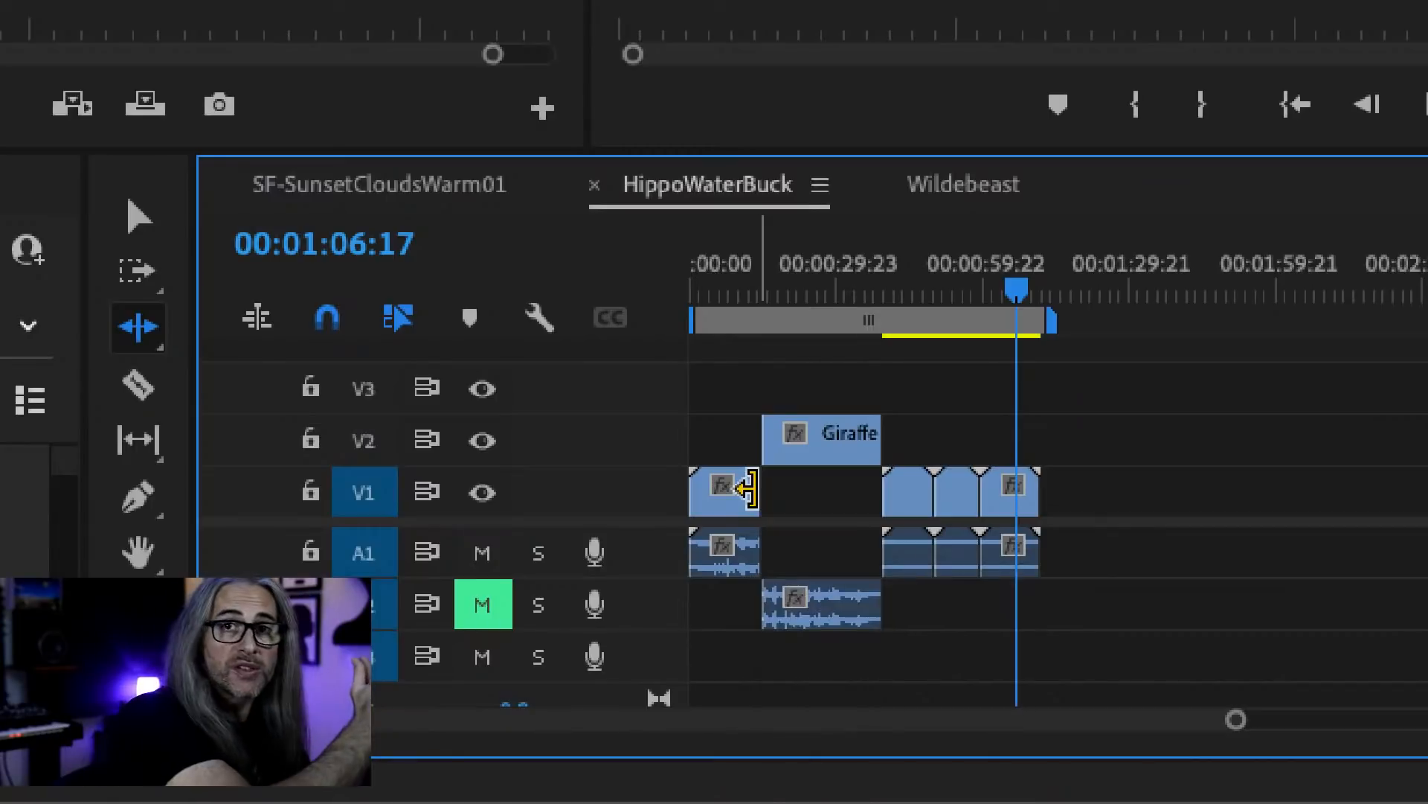
{"action": "key", "text": "ctrl+z"}
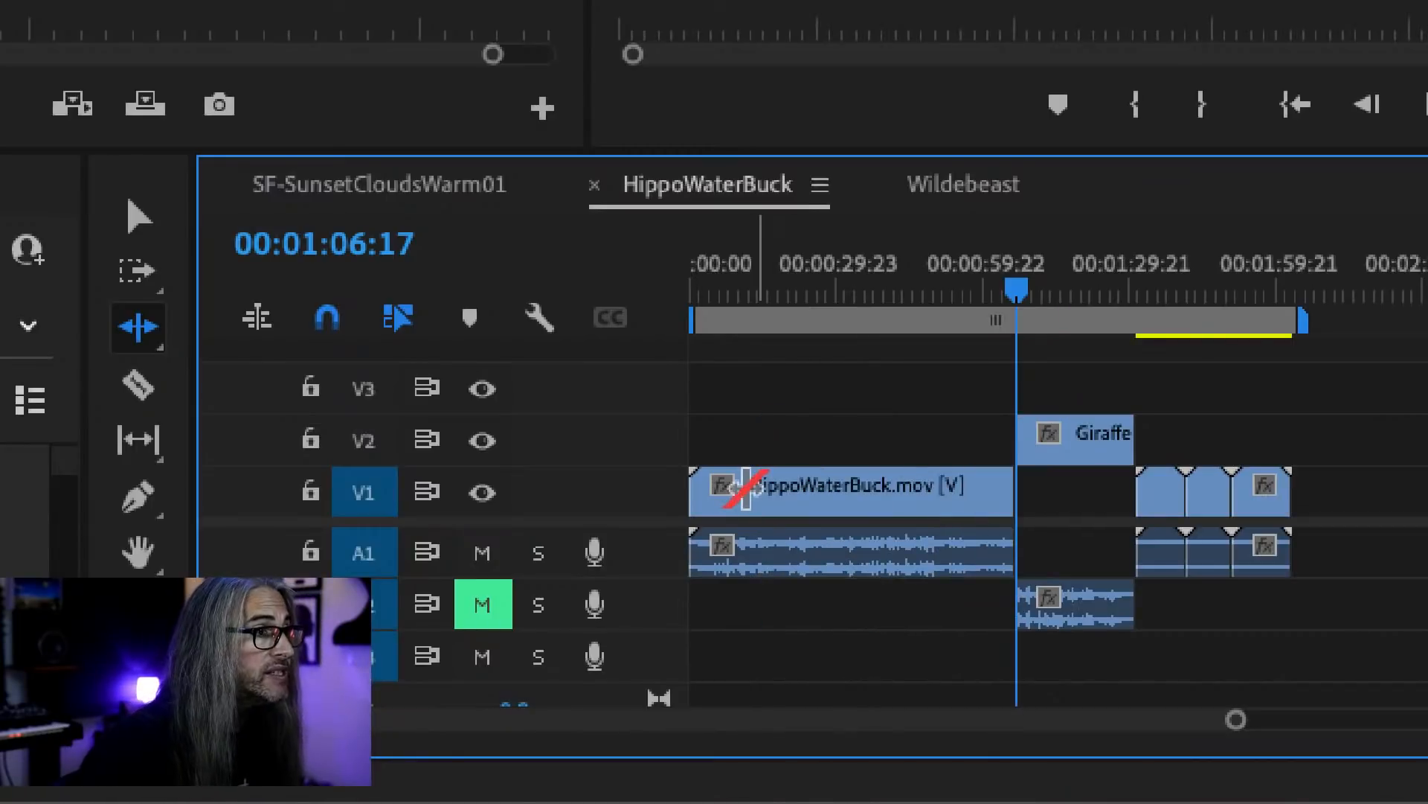
Trim the end of HippoWaterBuck.mov to about 15 seconds with the Selection tool, without rippling, and undo the trim.
{"action": "key", "text": "v"}
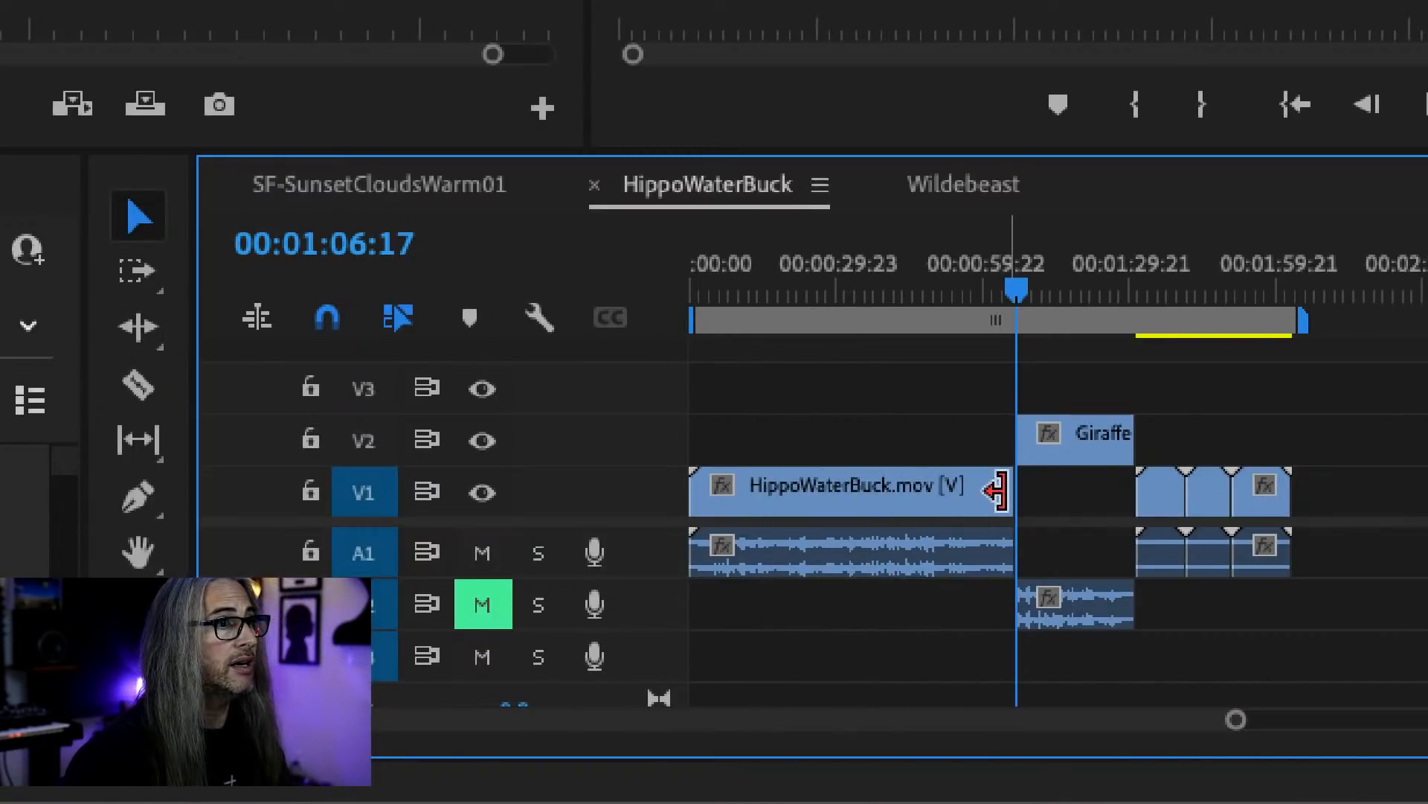
{"action": "left_click_drag", "start_coordinate": [1001, 491], "coordinate": [749, 490]}
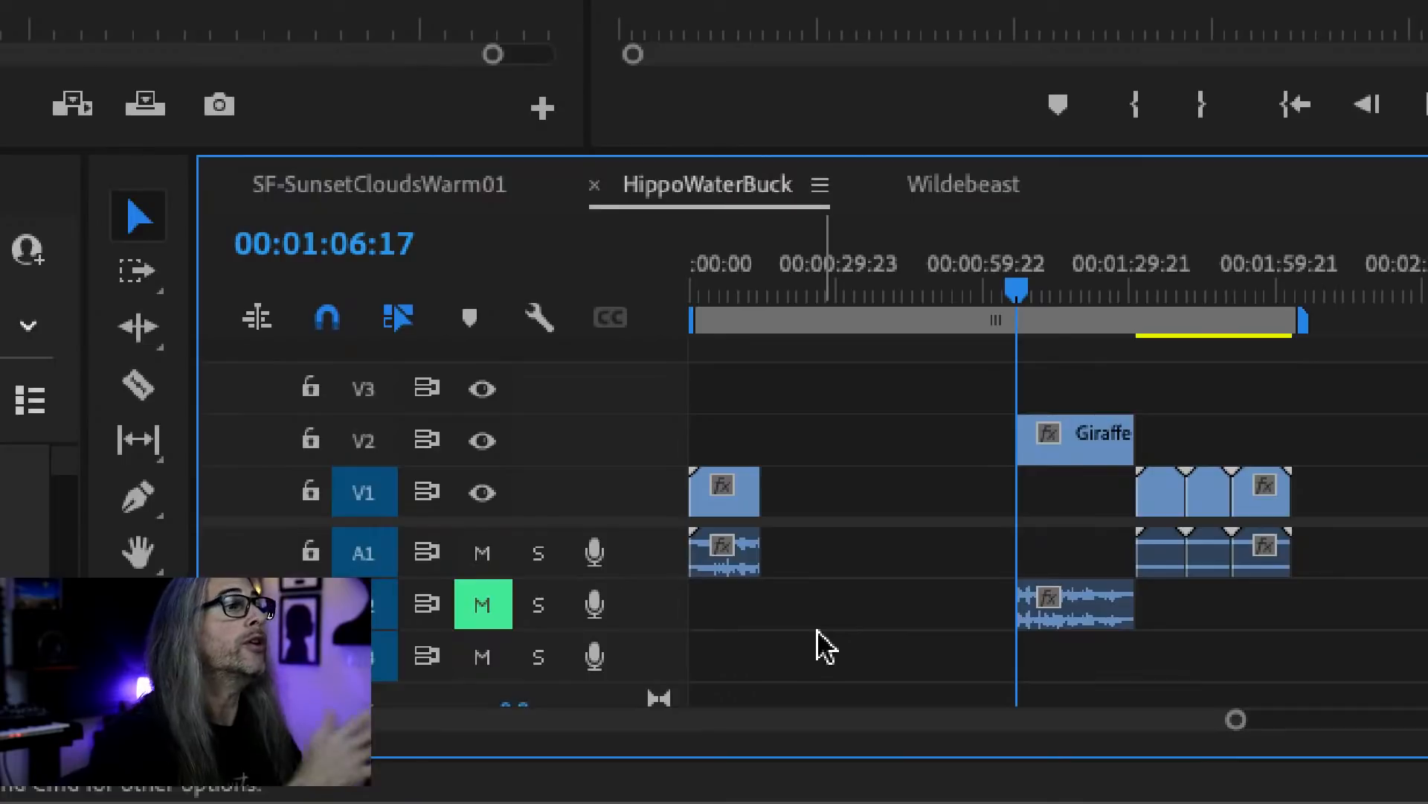
{"action": "key", "text": "super+z"}
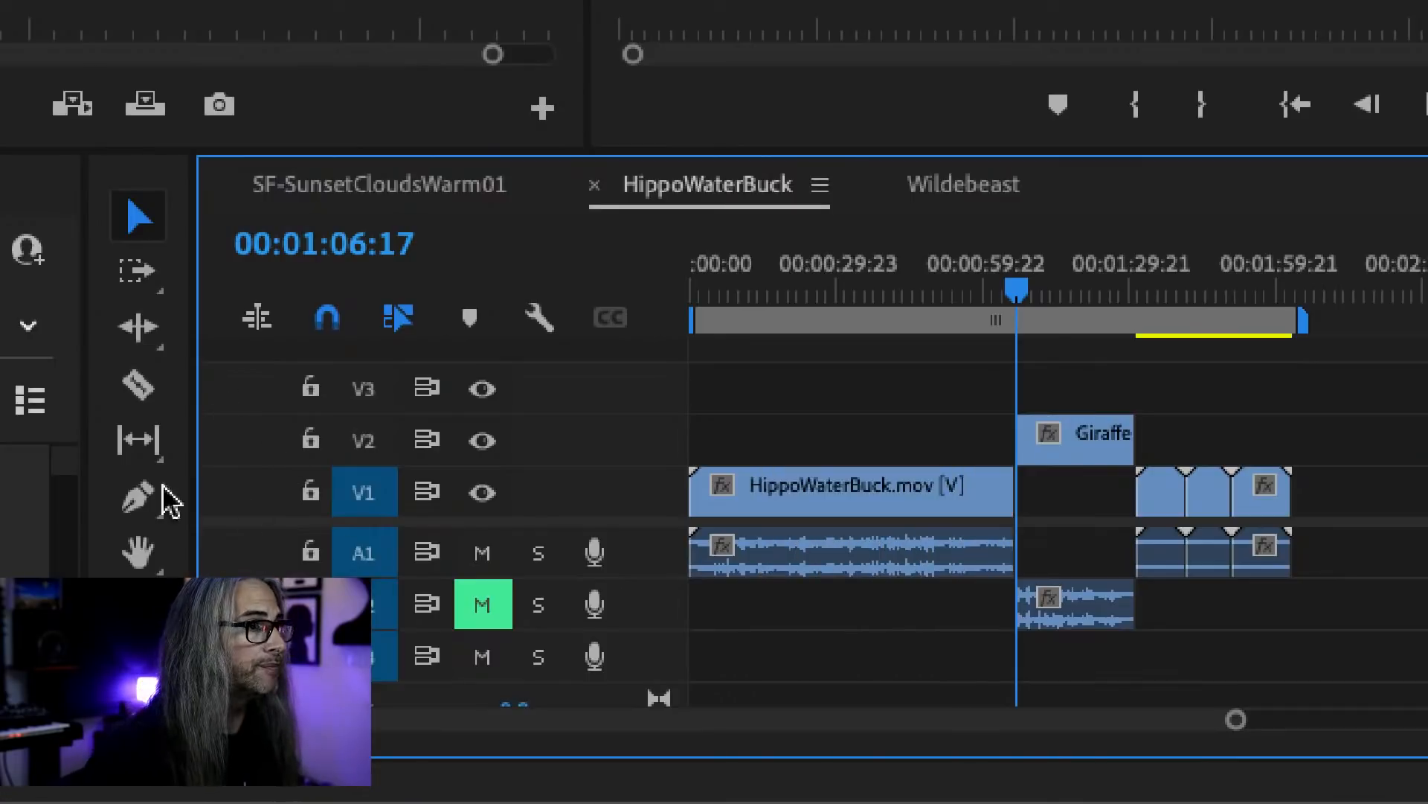
Ripple-trim the end of HippoWaterBuck.mov back to 00:00:34:00, pulling the giraffe clip and all following clips earlier.
{"action": "left_click", "coordinate": [141, 328]}
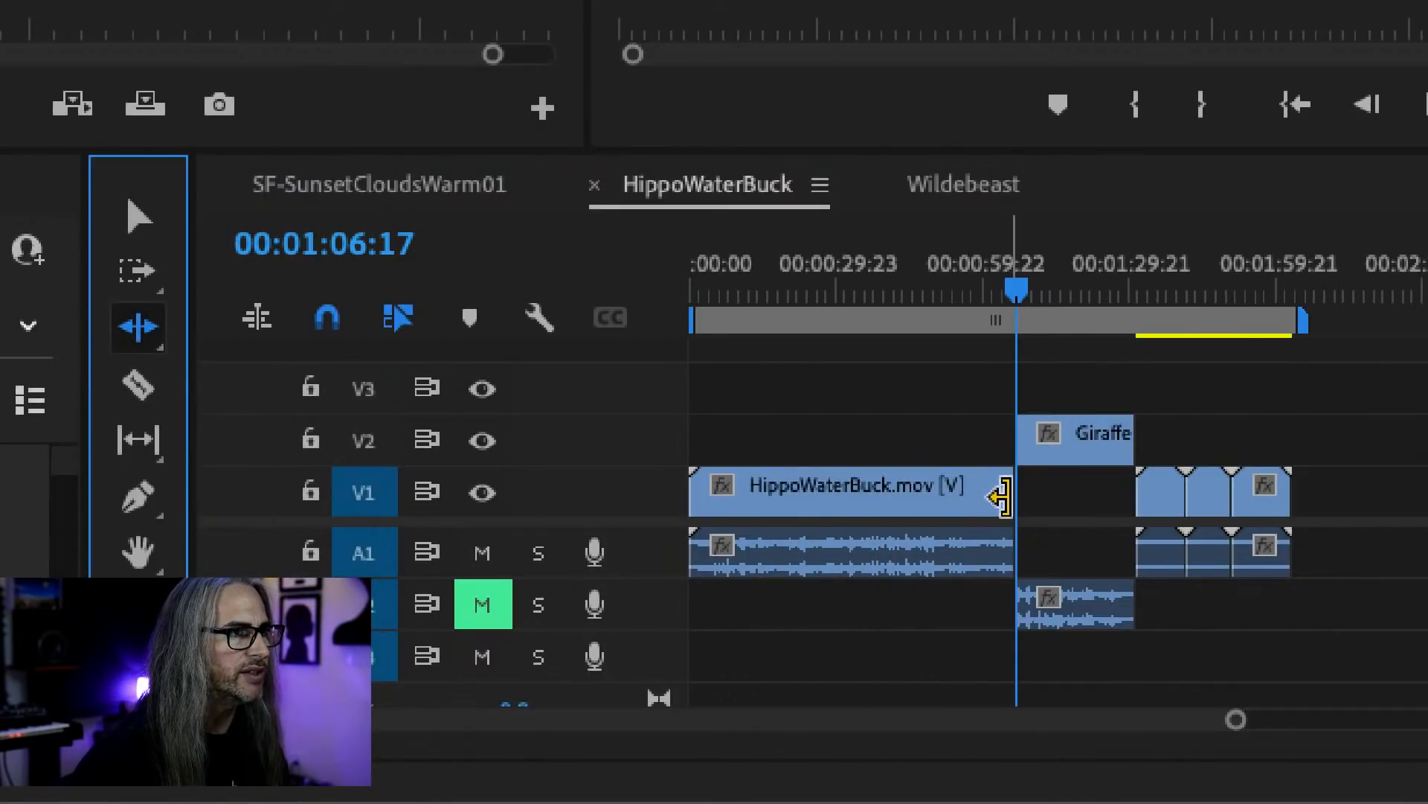
{"action": "left_click_drag", "start_coordinate": [1001, 496], "coordinate": [852, 492]}
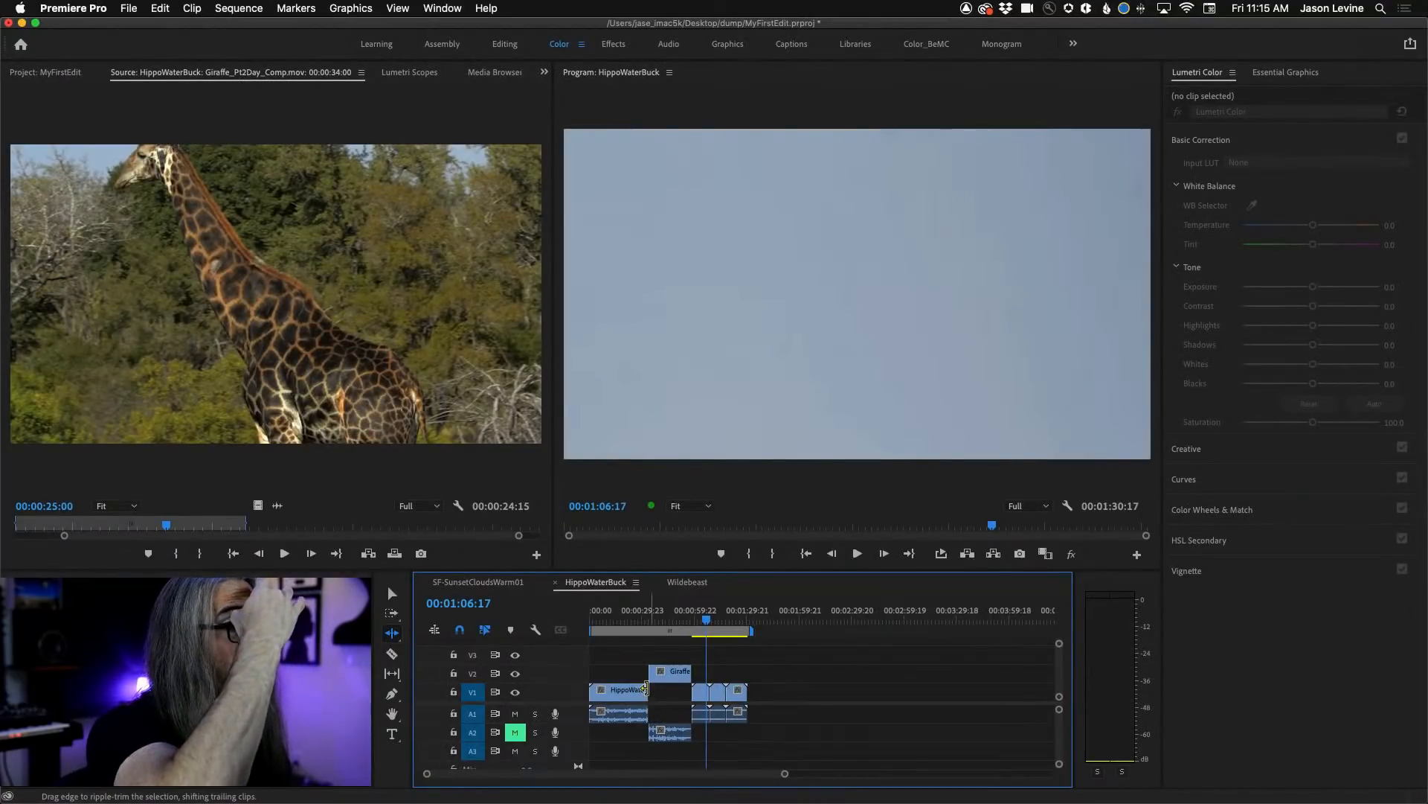
{"action": "key", "text": "v"}
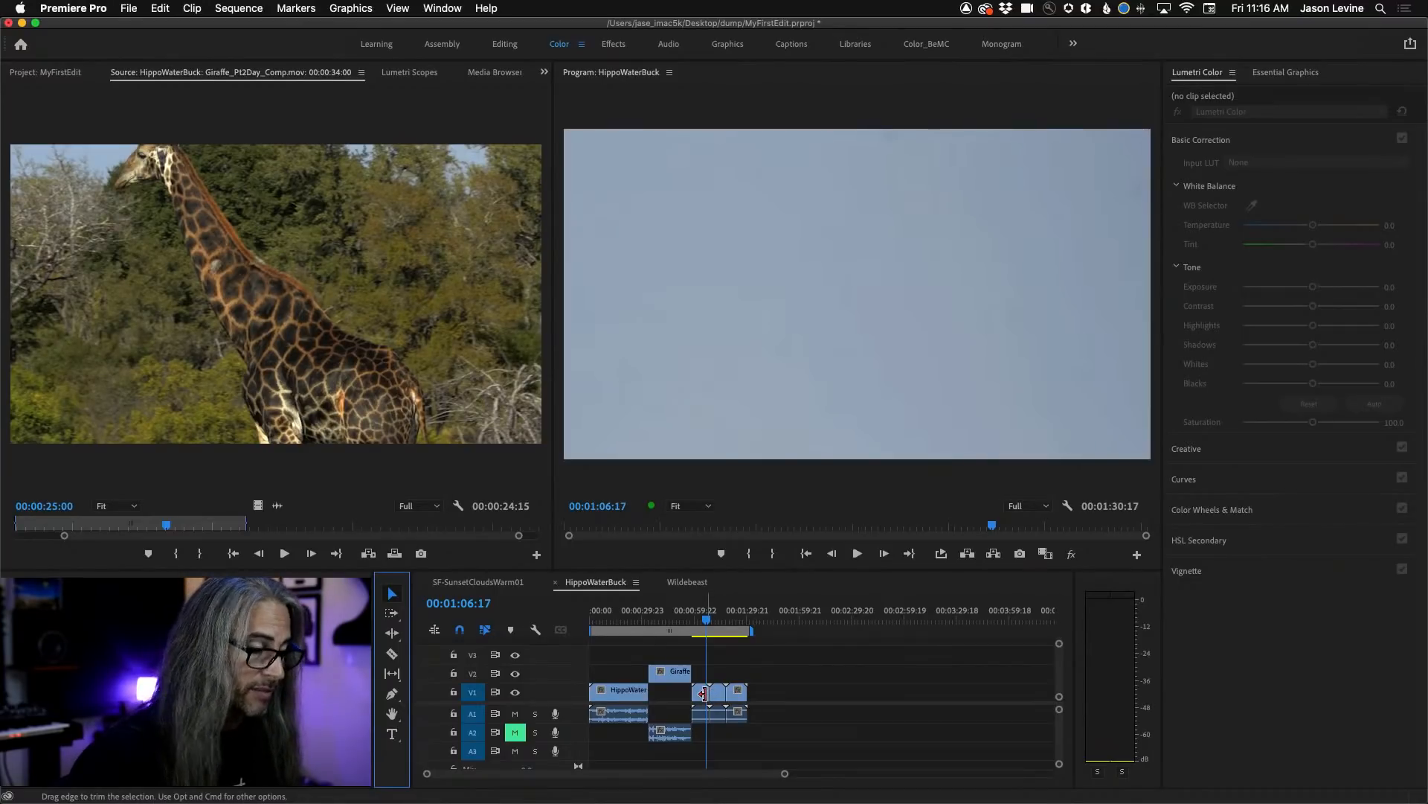
Trim the end of the A001_C026 cyclist clip on V1 back to 00:01:04:11.
{"action": "key", "text": "equal"}
{"action": "key", "text": "equal"}
{"action": "key", "text": "equal"}
{"action": "key", "text": "equal"}
{"action": "left_click_drag", "start_coordinate": [877, 697], "coordinate": [759, 698]}
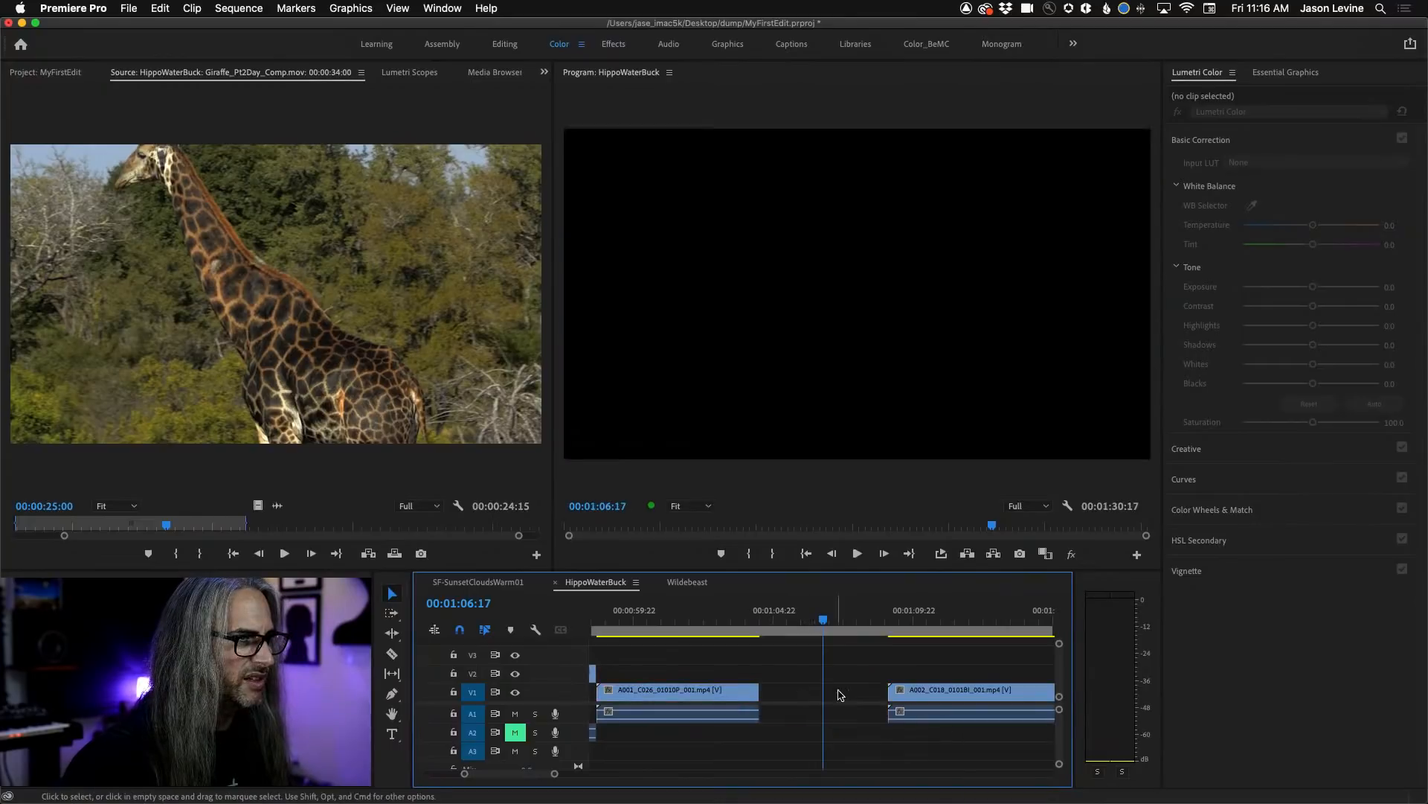
Shorten the A002_C018 river clip and the last clip and close the gaps so all three V1 clips sit end to end.
{"action": "left_click", "coordinate": [883, 691]}
{"action": "left_click_drag", "start_coordinate": [893, 693], "coordinate": [850, 697]}
{"action": "key", "text": "minus"}
{"action": "key", "text": "minus"}
{"action": "left_click_drag", "start_coordinate": [980, 696], "coordinate": [885, 699]}
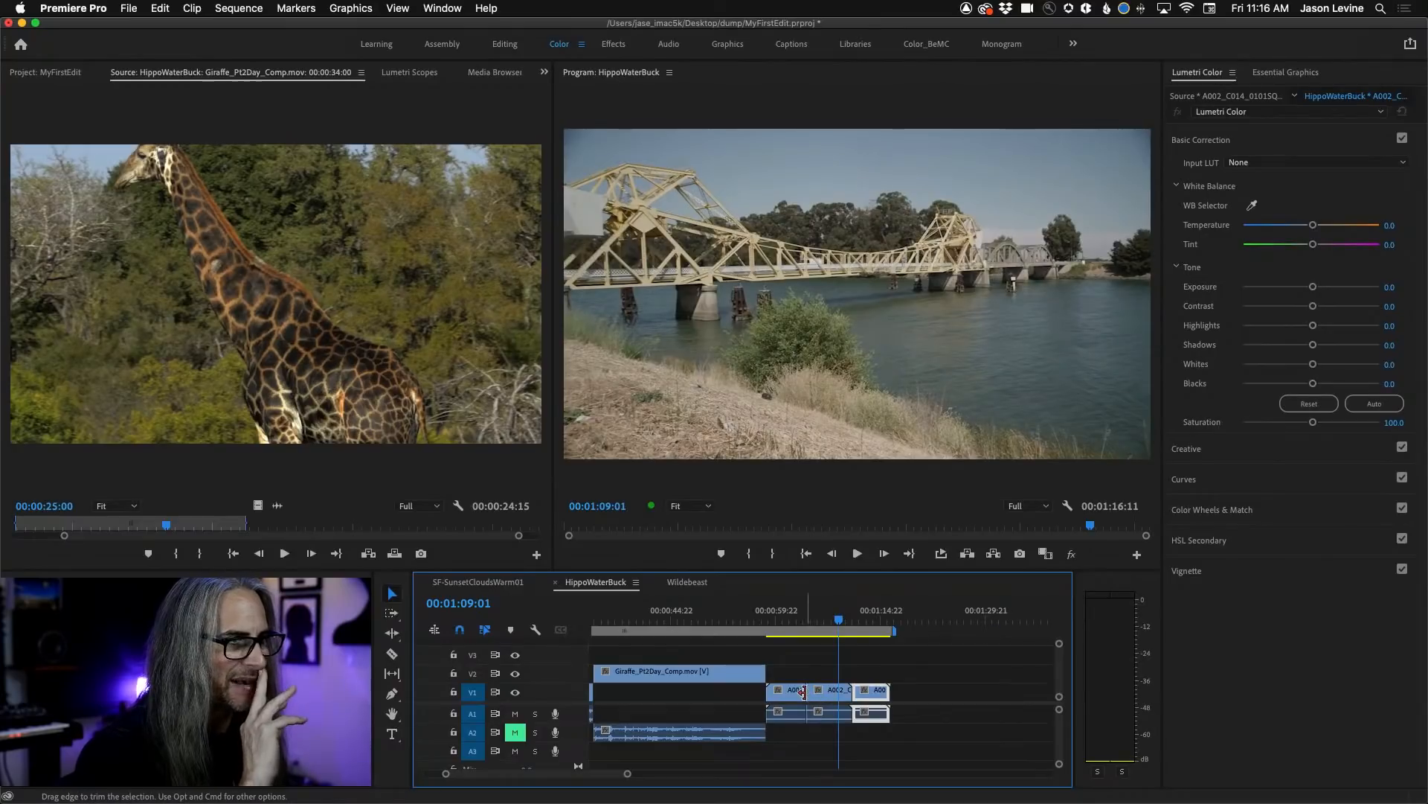
Open the edit between the cyclist and river clips in trim view, roll it 12 frames earlier, and play the cut.
{"action": "left_click", "coordinate": [809, 692]}
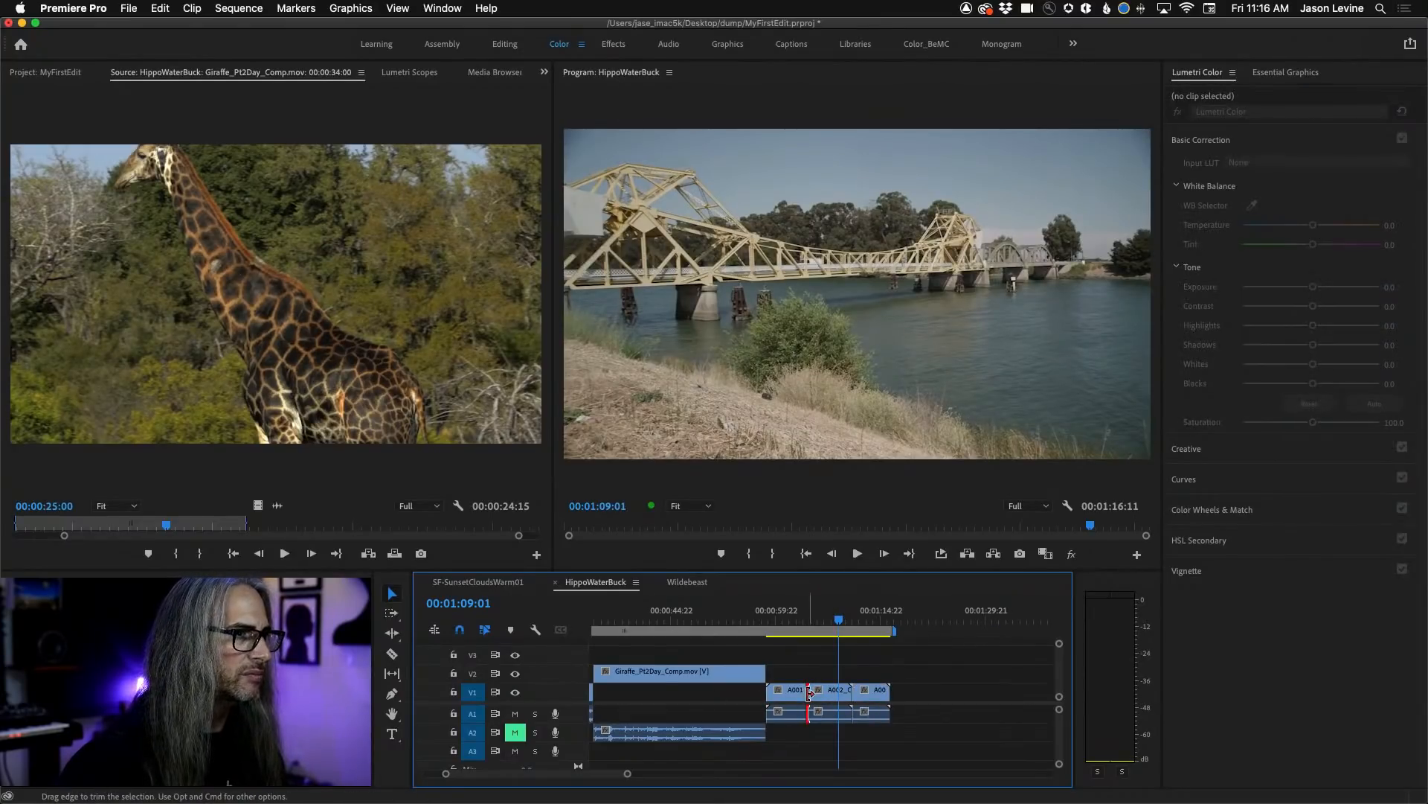
{"action": "double_click", "coordinate": [809, 692]}
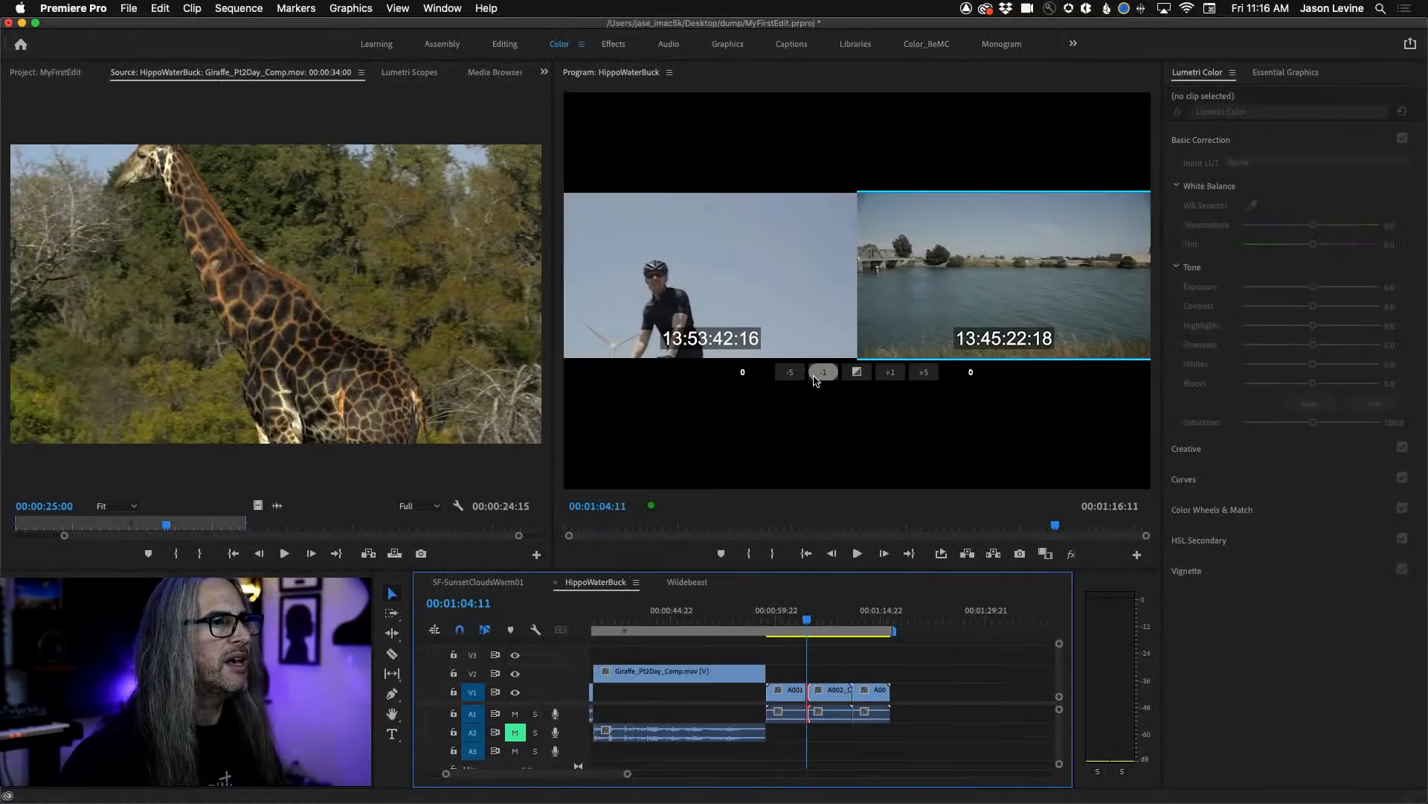
{"action": "left_click_drag", "start_coordinate": [857, 285], "coordinate": [814, 262]}
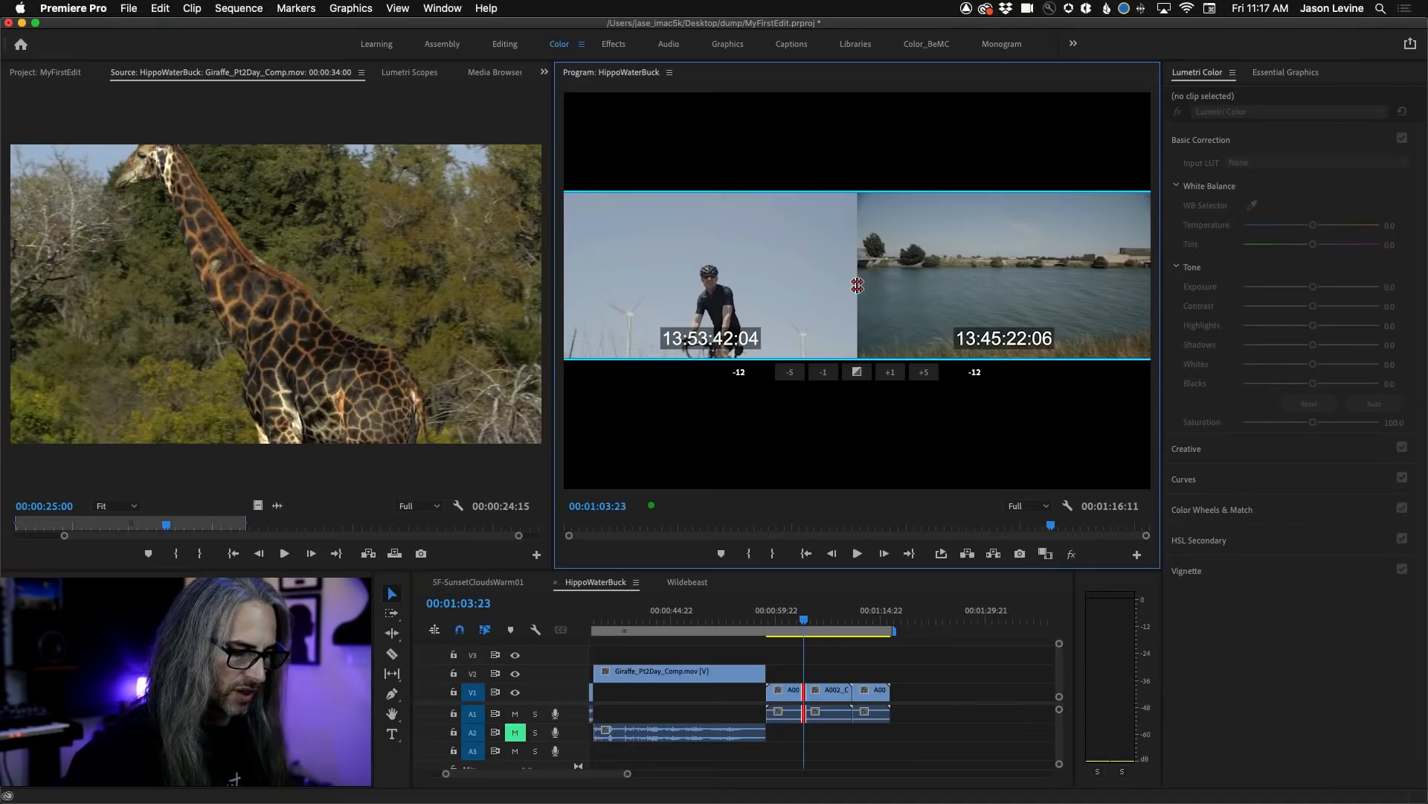
{"action": "left_click", "coordinate": [797, 622]}
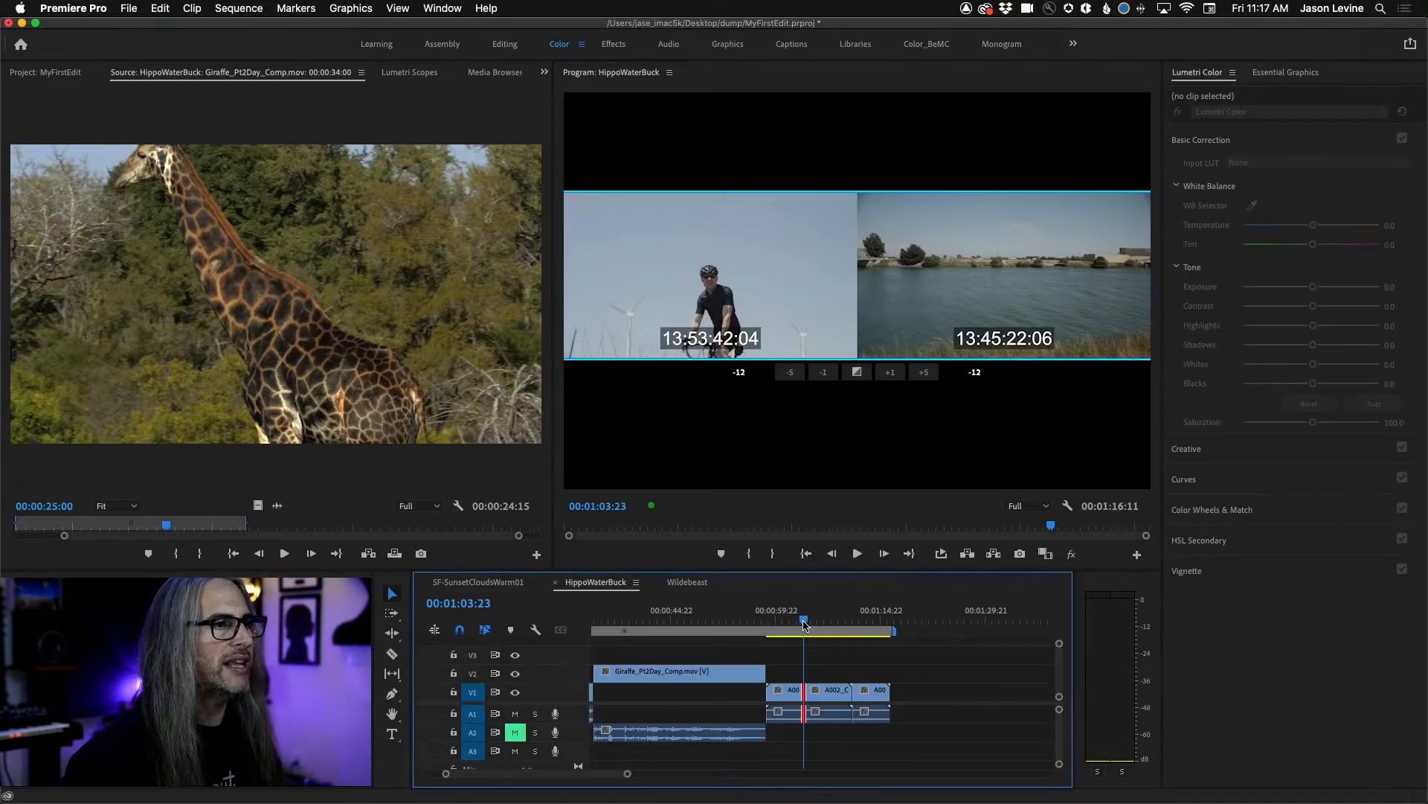
{"action": "key", "text": "space"}
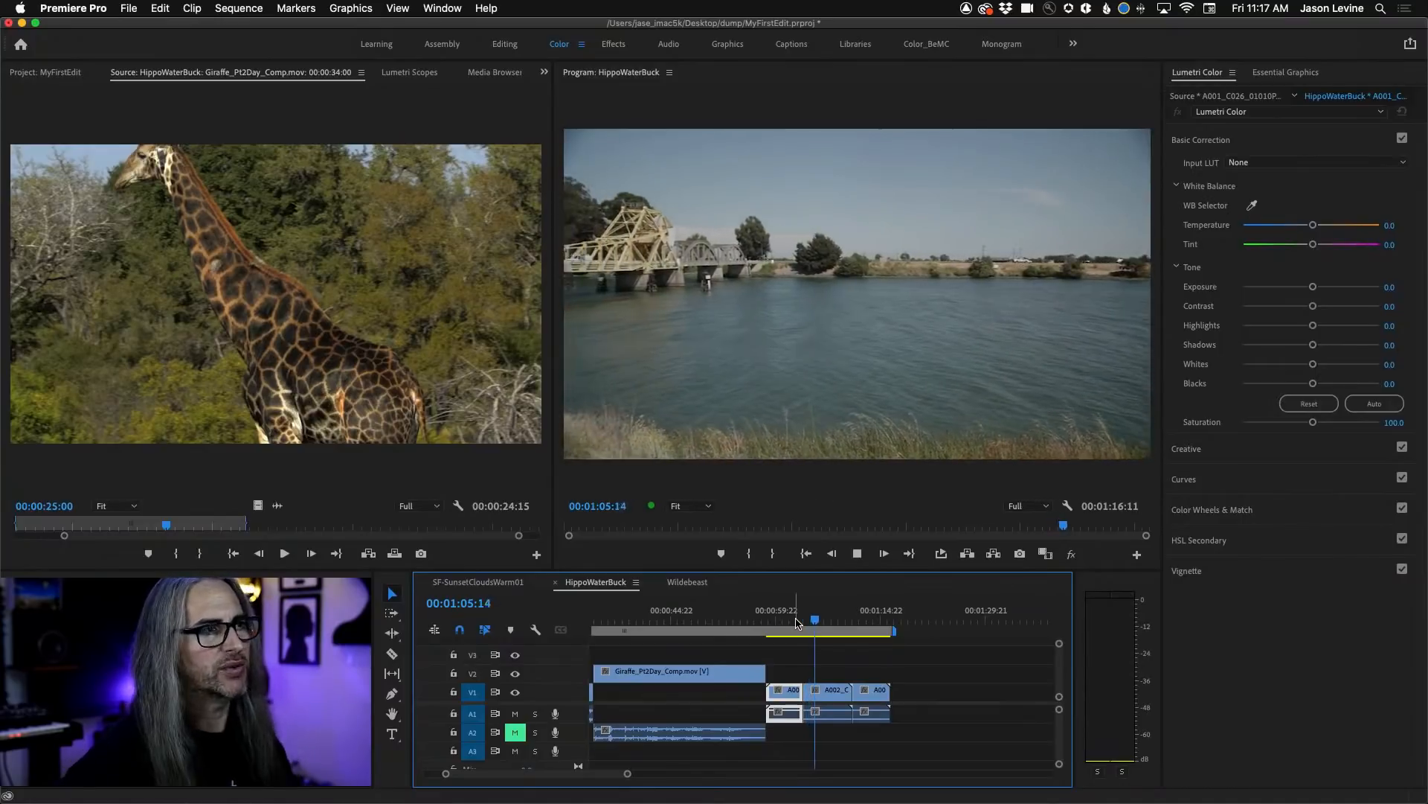
{"action": "key", "text": "space"}
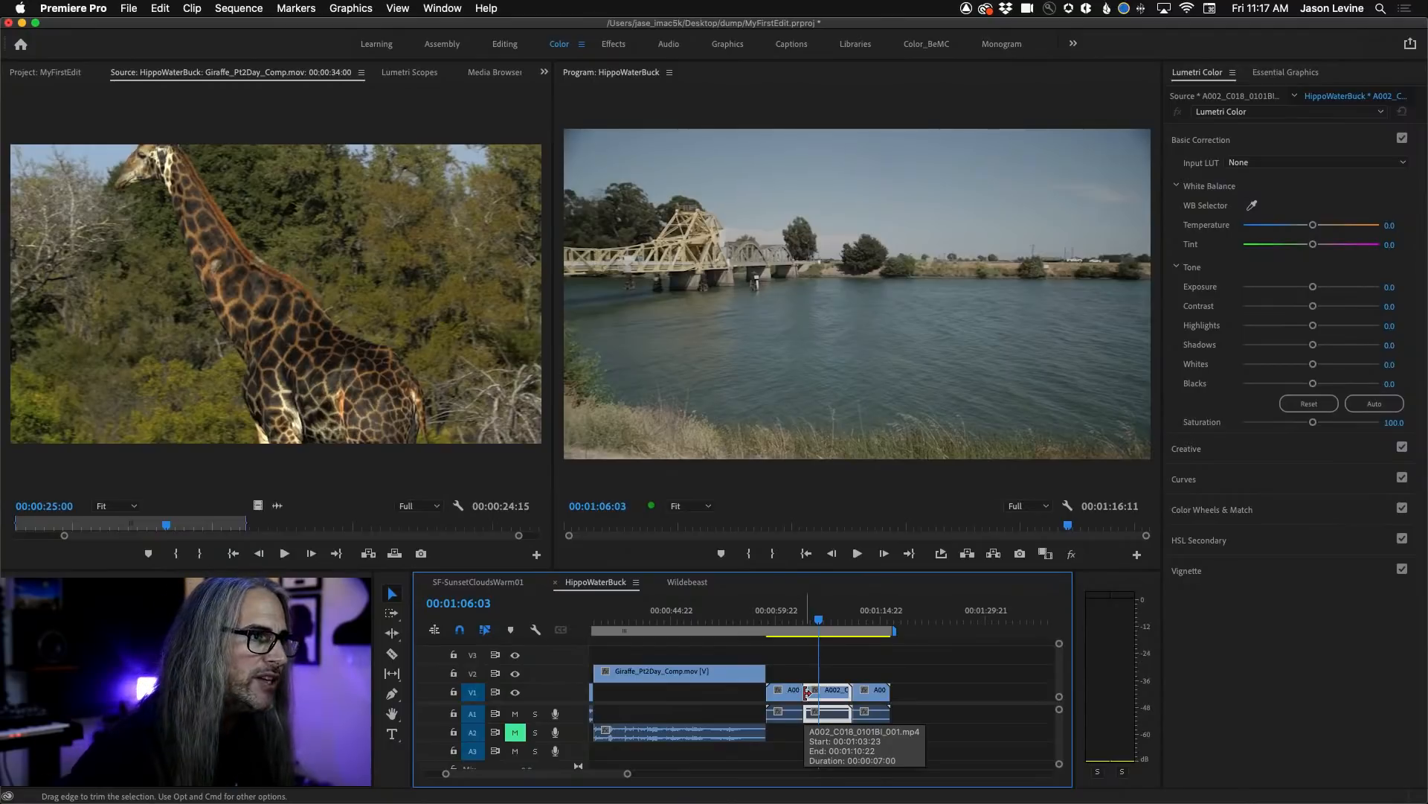
Roll the cyclist-to-river edit 9 more frames earlier in trim view, and apply the default transition and play it back.
{"action": "double_click", "coordinate": [805, 691]}
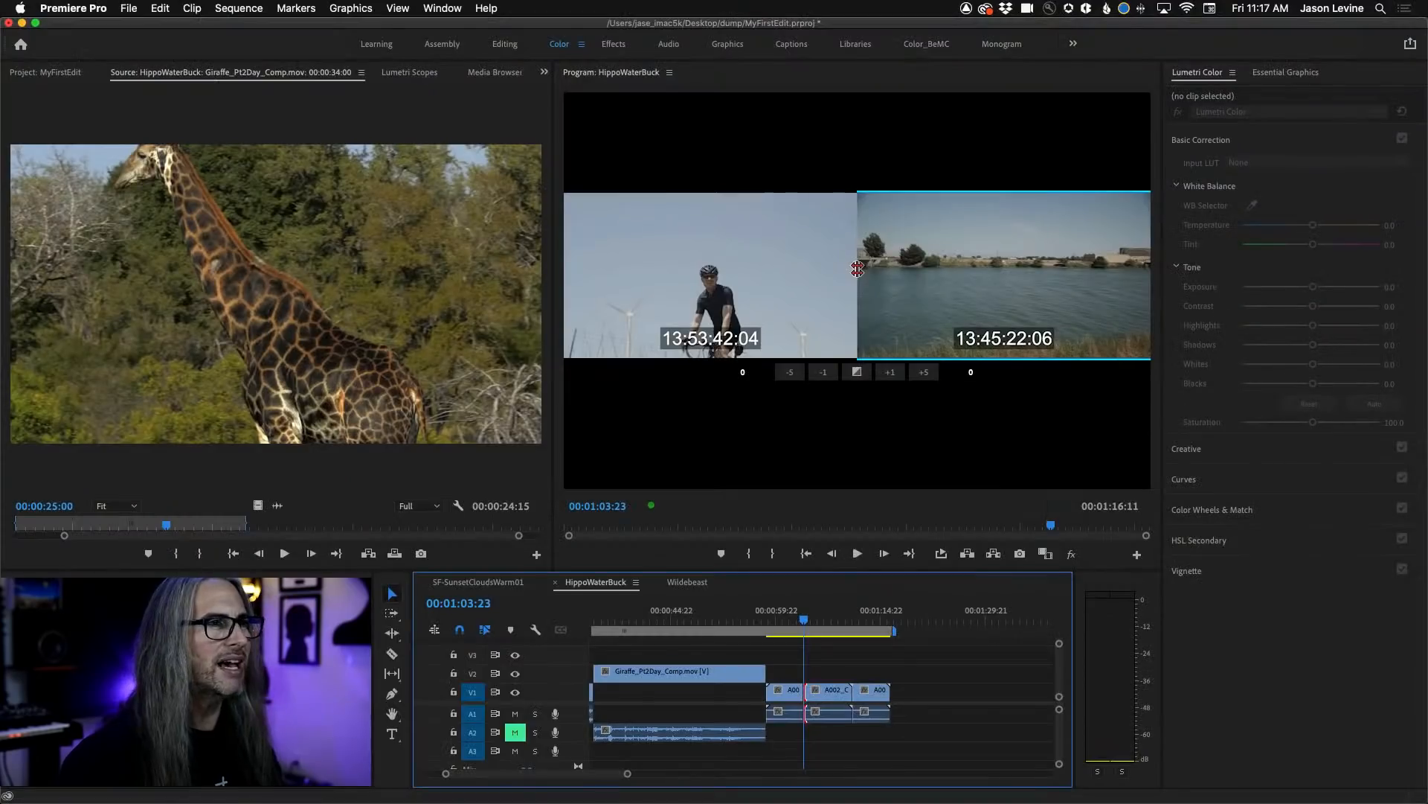
{"action": "left_click_drag", "start_coordinate": [857, 269], "coordinate": [858, 325]}
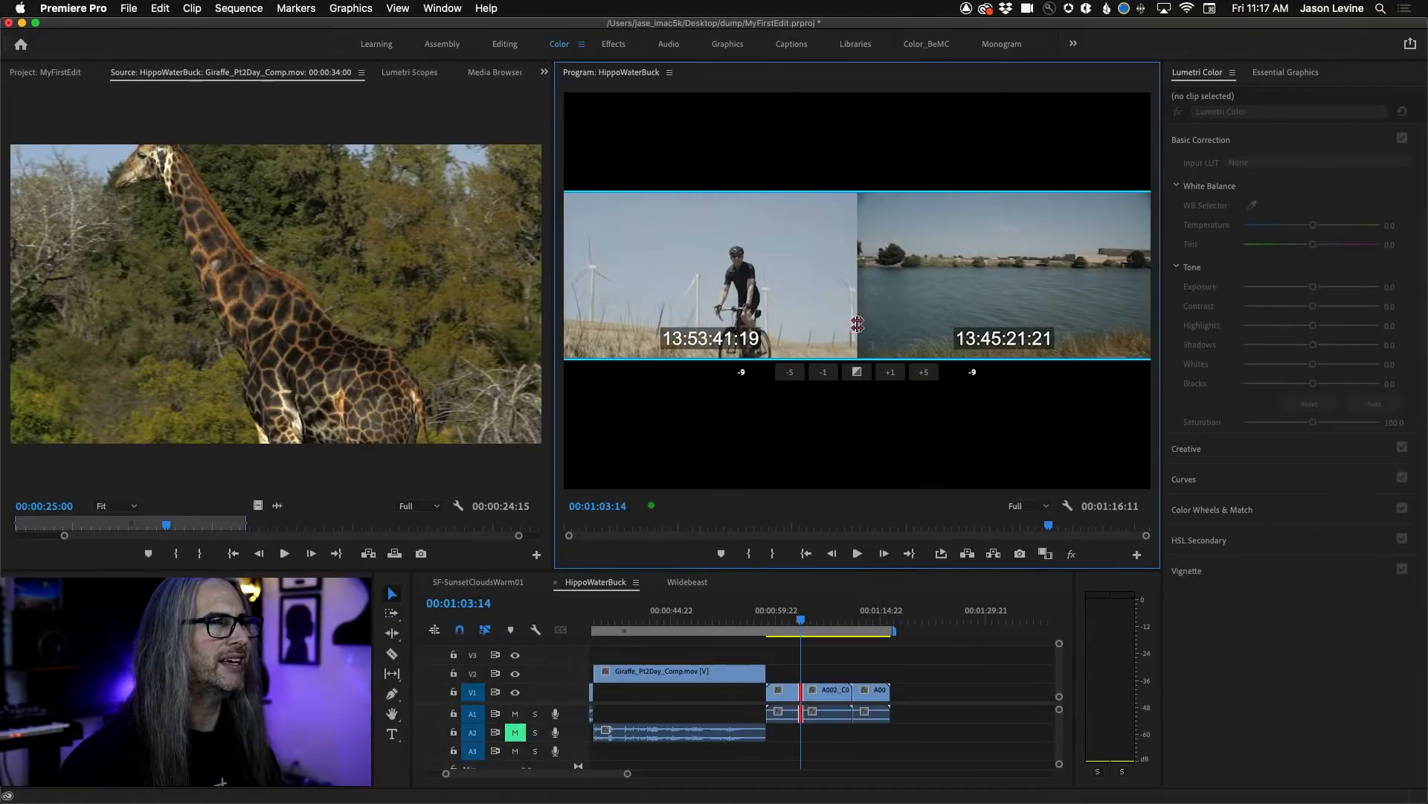
{"action": "left_click", "coordinate": [857, 372]}
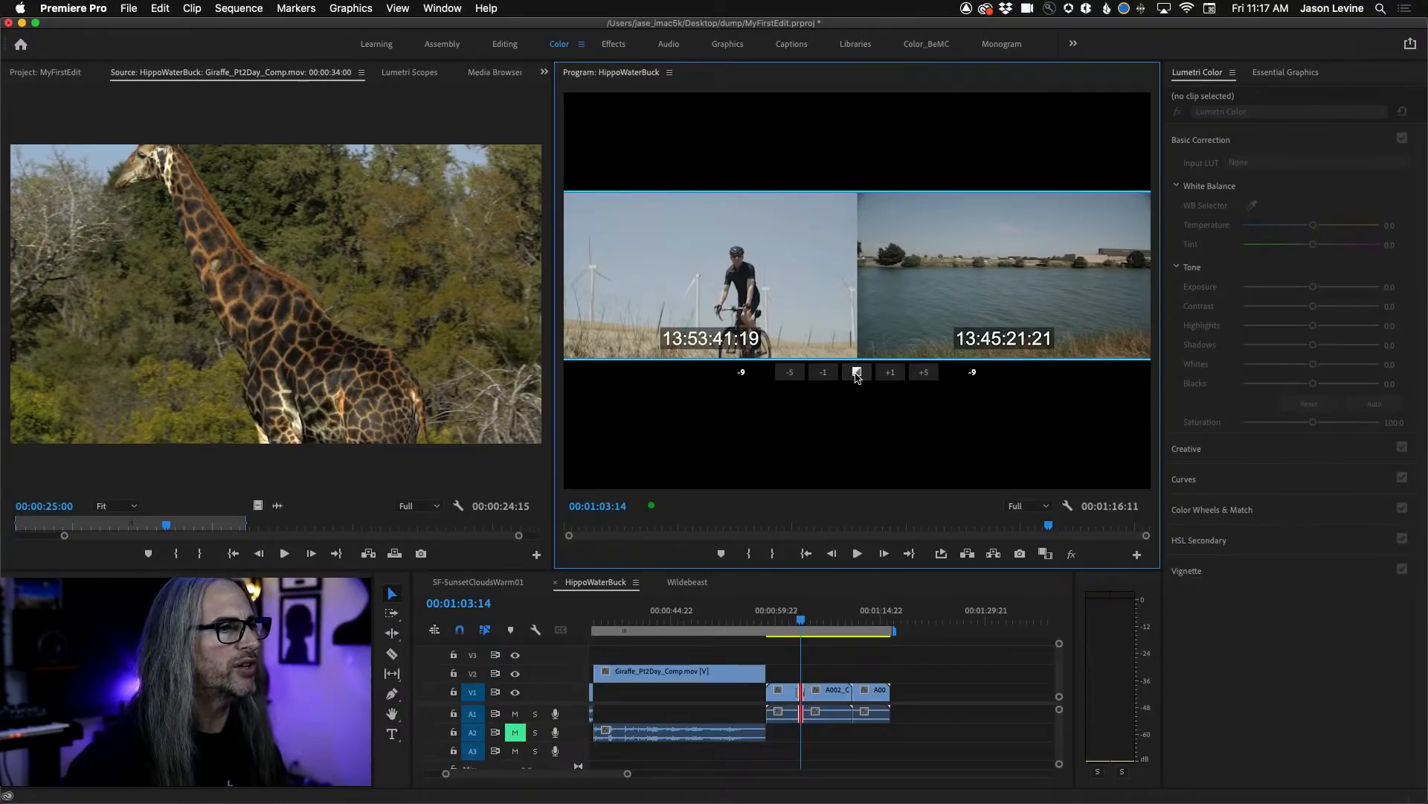
{"action": "left_click", "coordinate": [795, 625]}
{"action": "key", "text": "space"}
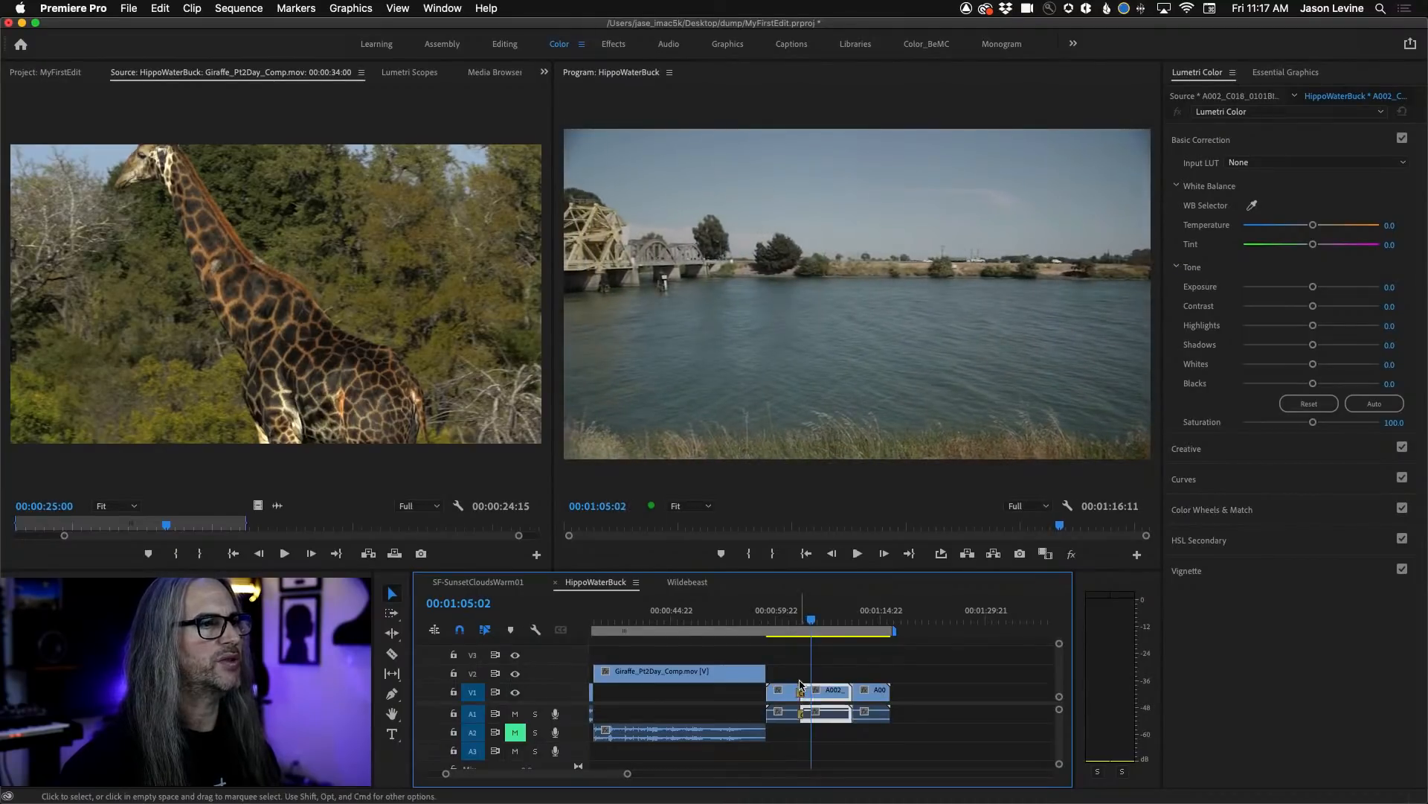
Open the cyclist-to-river edit in trim view and trim the start of the river clip by one- and five-frame increments.
{"action": "double_click", "coordinate": [801, 693]}
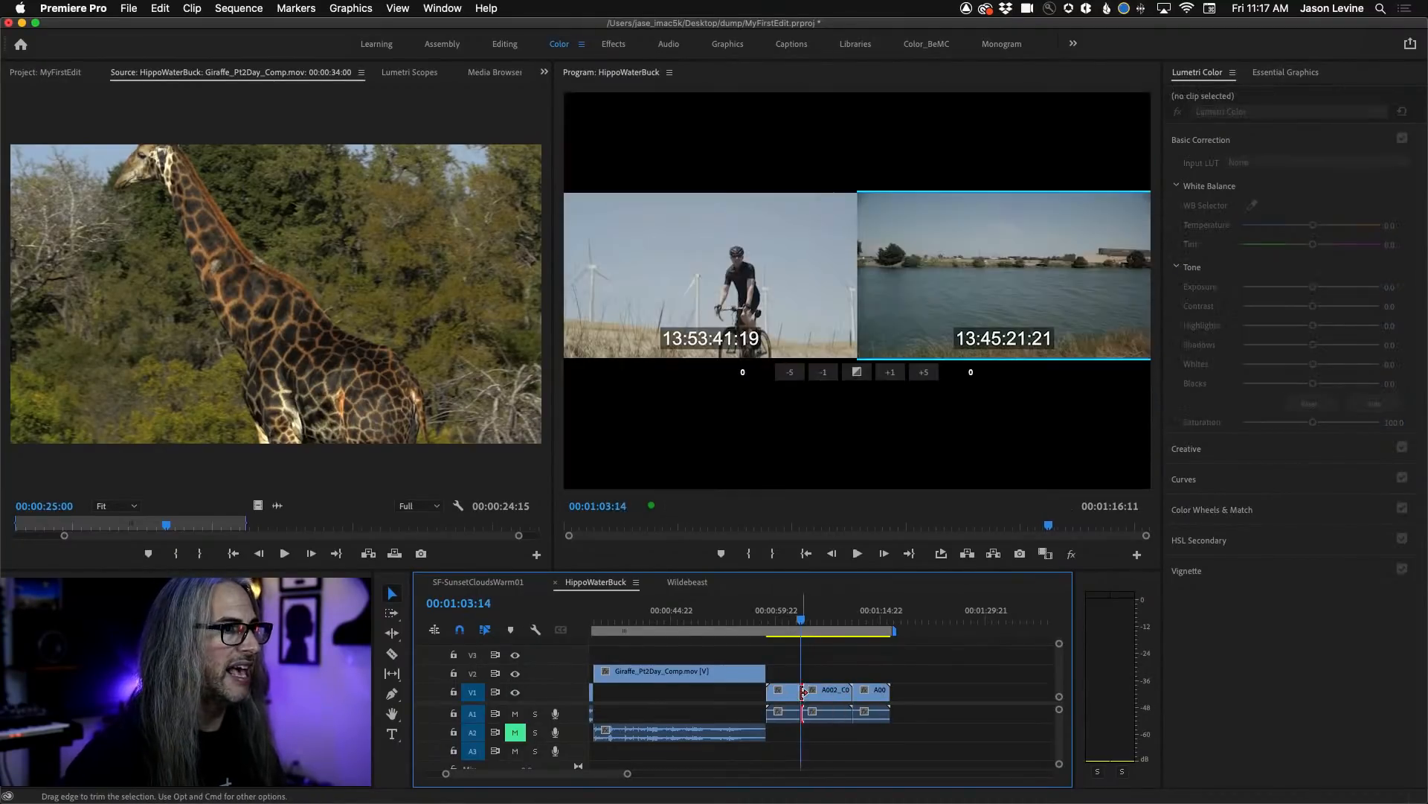
{"action": "left_click", "coordinate": [826, 373]}
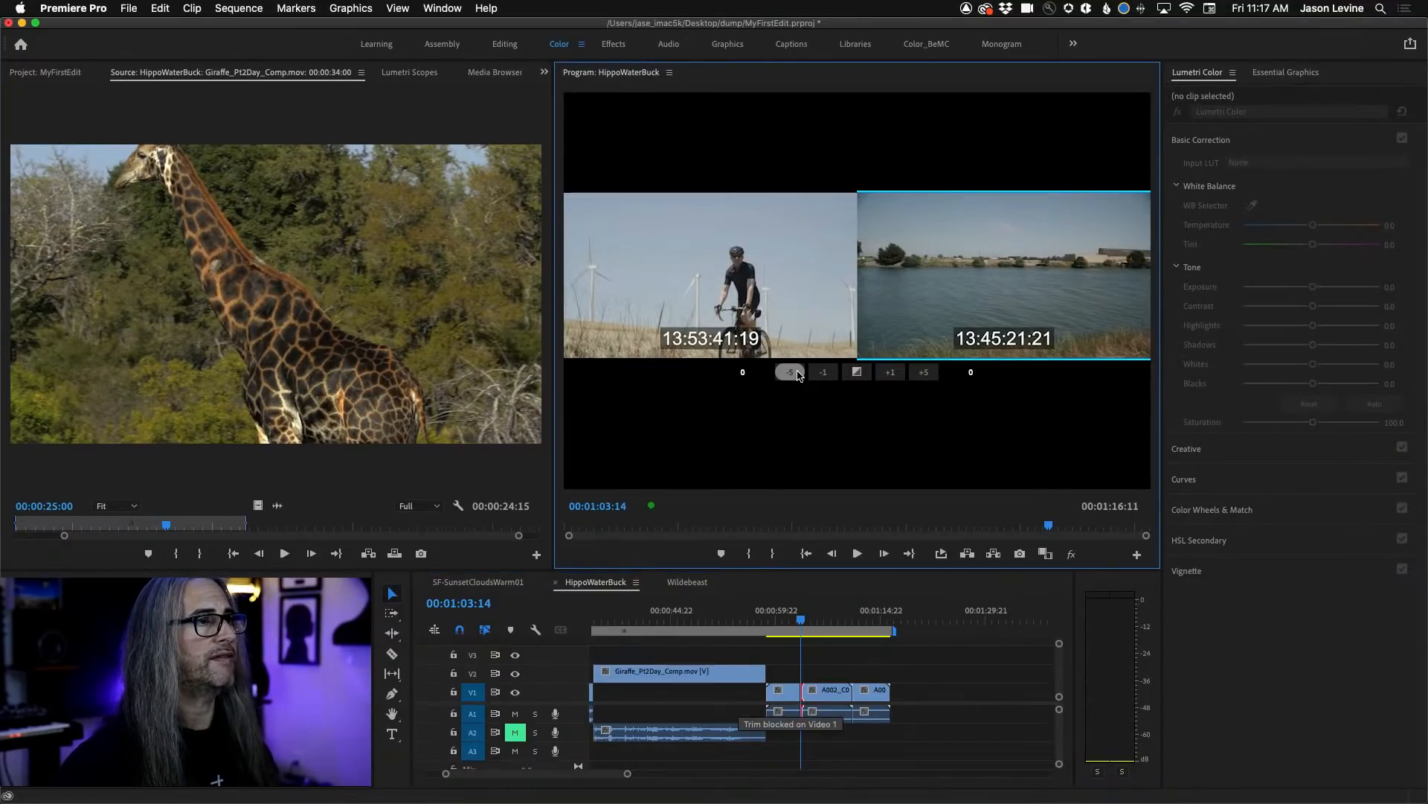
{"action": "left_click", "coordinate": [891, 372]}
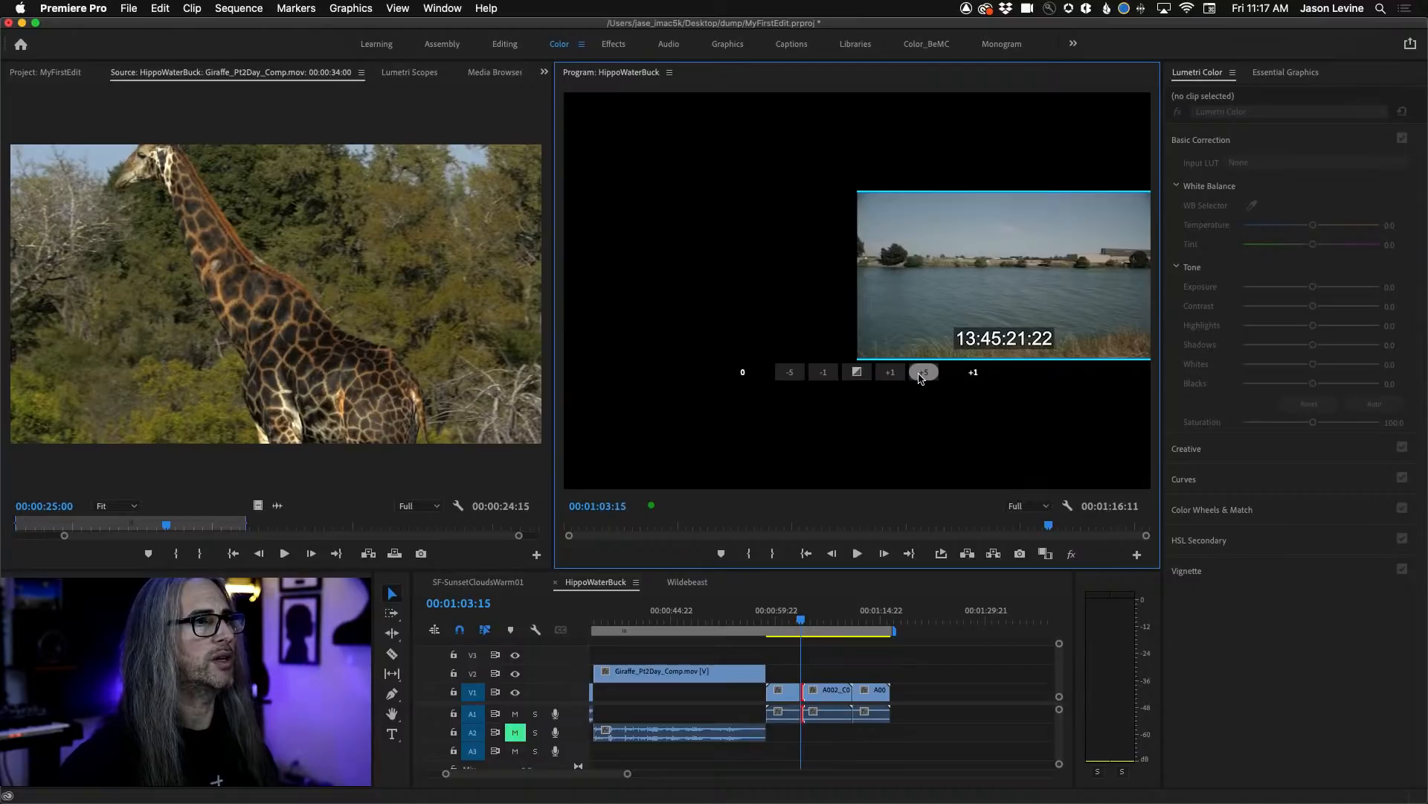
{"action": "left_click", "coordinate": [922, 372]}
{"action": "left_click", "coordinate": [923, 372]}
{"action": "left_click", "coordinate": [820, 378]}
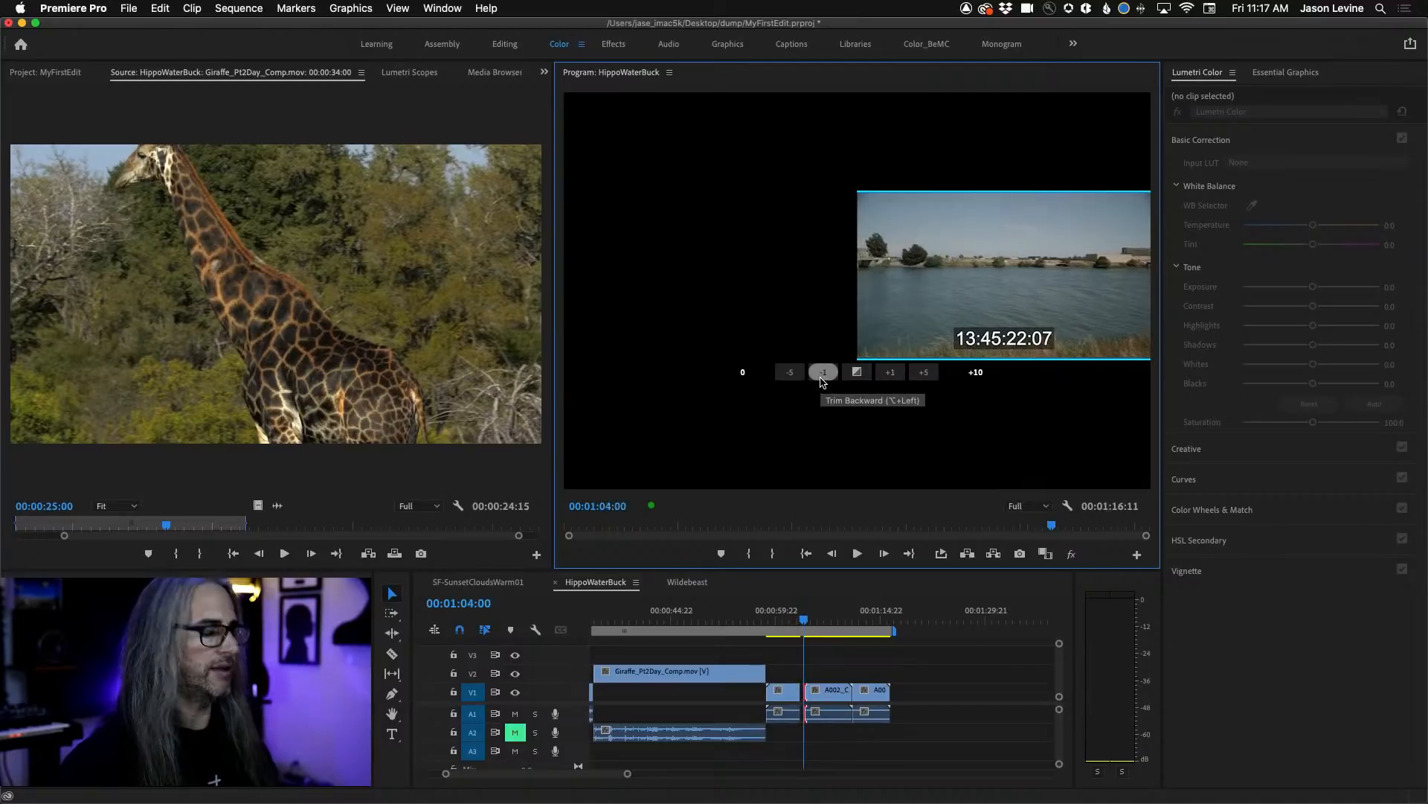
{"action": "left_click", "coordinate": [820, 377]}
{"action": "left_click", "coordinate": [819, 377]}
{"action": "left_click", "coordinate": [819, 377]}
{"action": "left_click", "coordinate": [819, 377]}
Undo the trims on the river clip's start and the 9-frame roll made before them.
{"action": "key", "text": "super+z"}
{"action": "key", "text": "super+z"}
{"action": "key", "text": "super+z"}
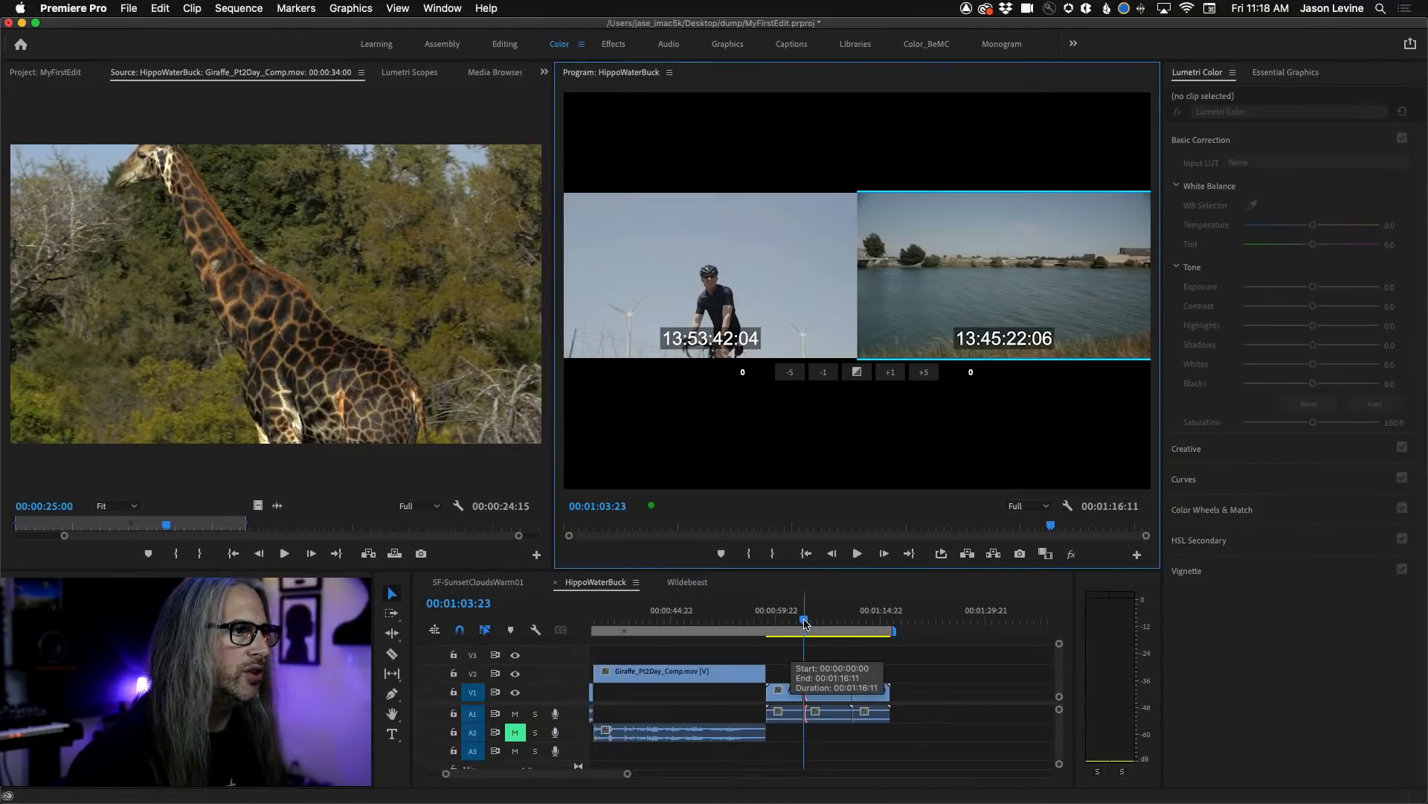
Ripple-trim the end of the Giraffe_Pt2Day_Comp clip on V2 to a length of 6:16 and scrub over it.
{"action": "left_click_drag", "start_coordinate": [805, 623], "coordinate": [708, 622]}
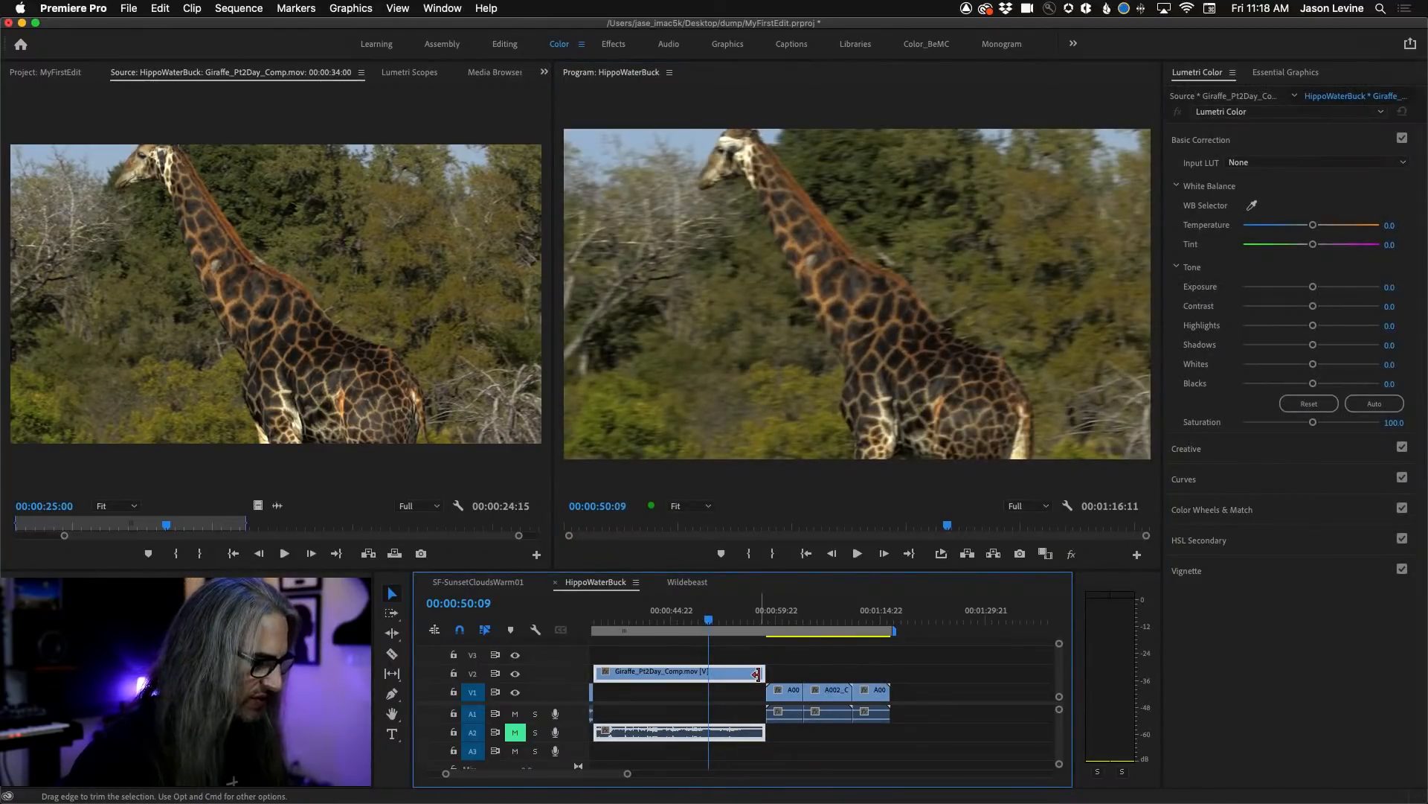
{"action": "left_click_drag", "start_coordinate": [758, 674], "coordinate": [640, 674]}
{"action": "left_click_drag", "start_coordinate": [627, 621], "coordinate": [616, 620]}
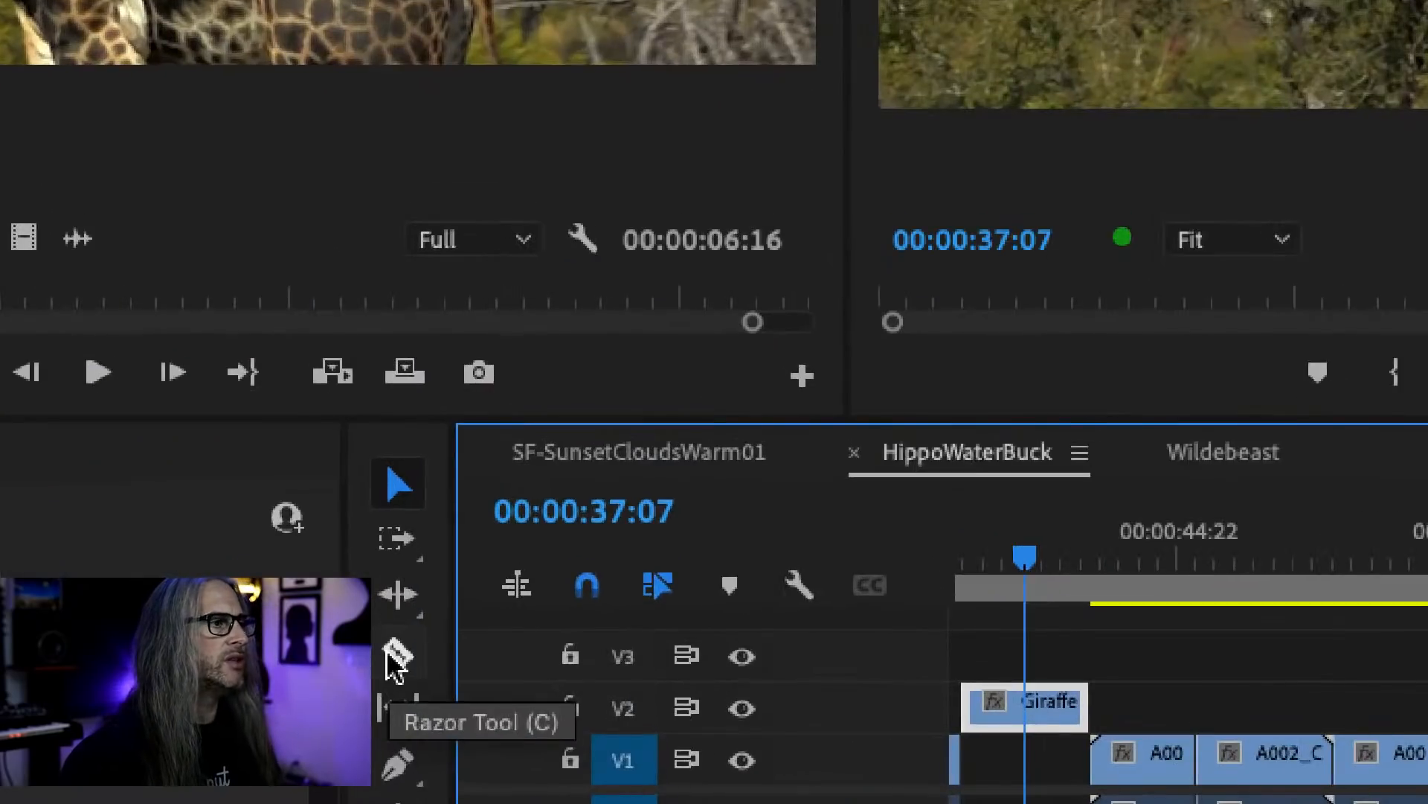
Razor the river clip on V1 at two points and move its last piece up to V3 beyond the final V1 clip.
{"action": "left_click", "coordinate": [395, 656]}
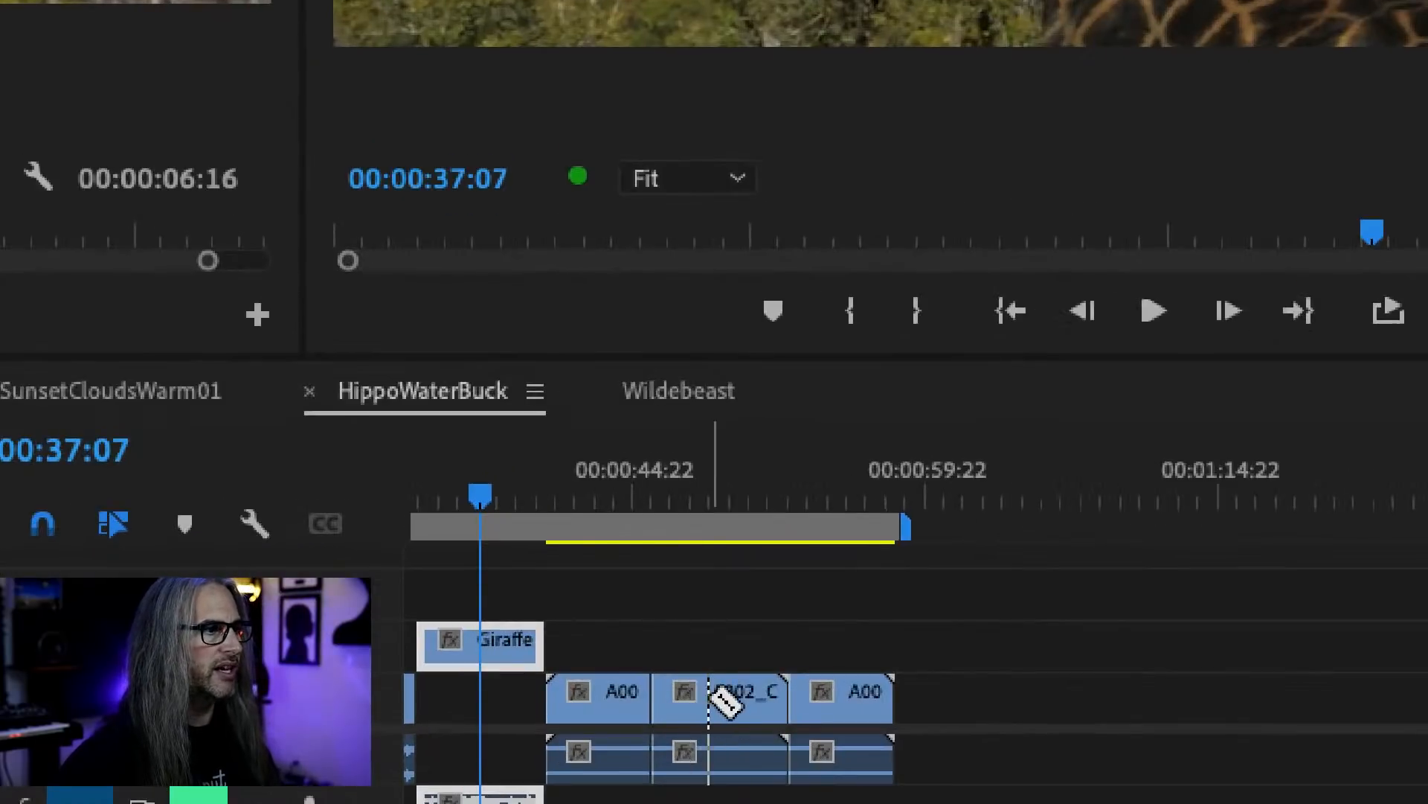
{"action": "left_click", "coordinate": [698, 690]}
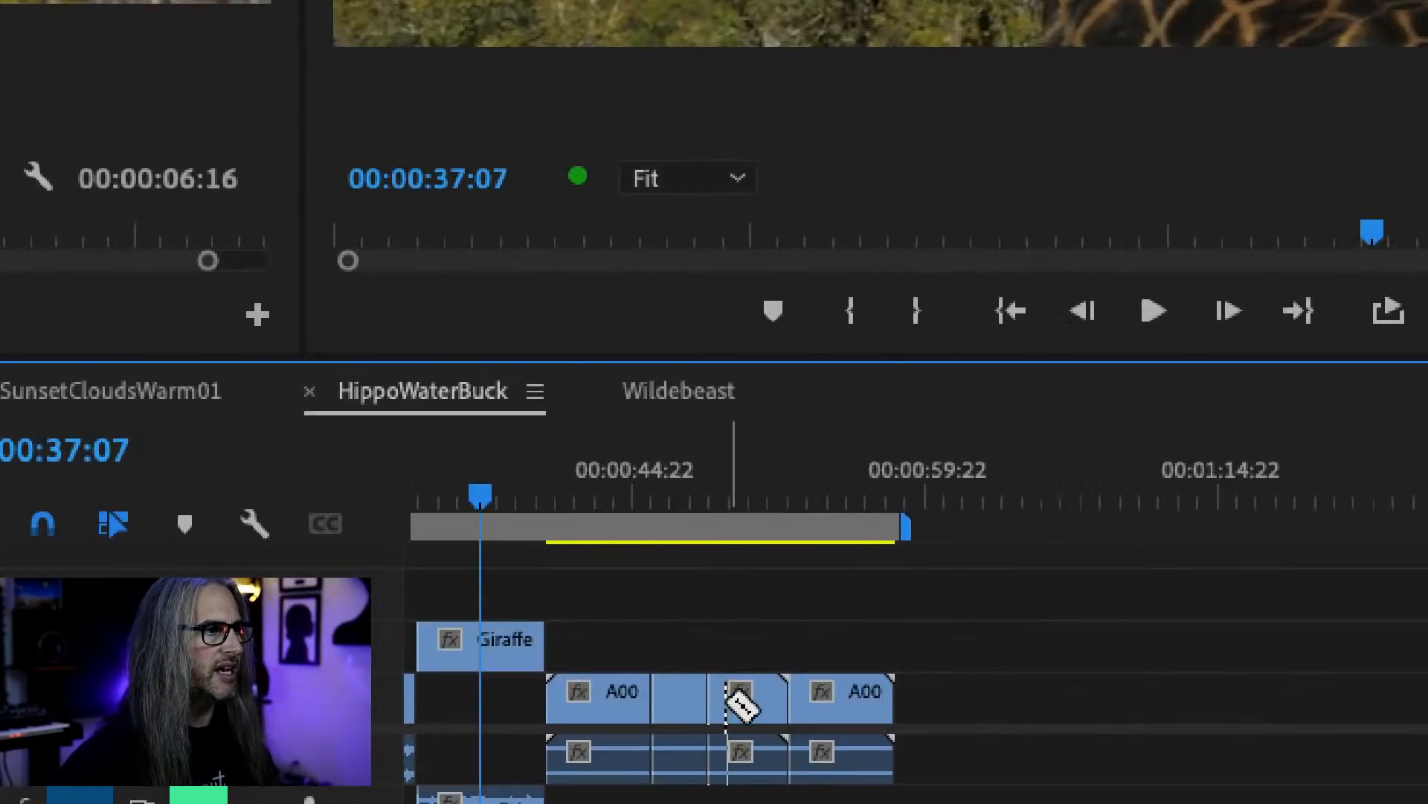
{"action": "left_click", "coordinate": [753, 696]}
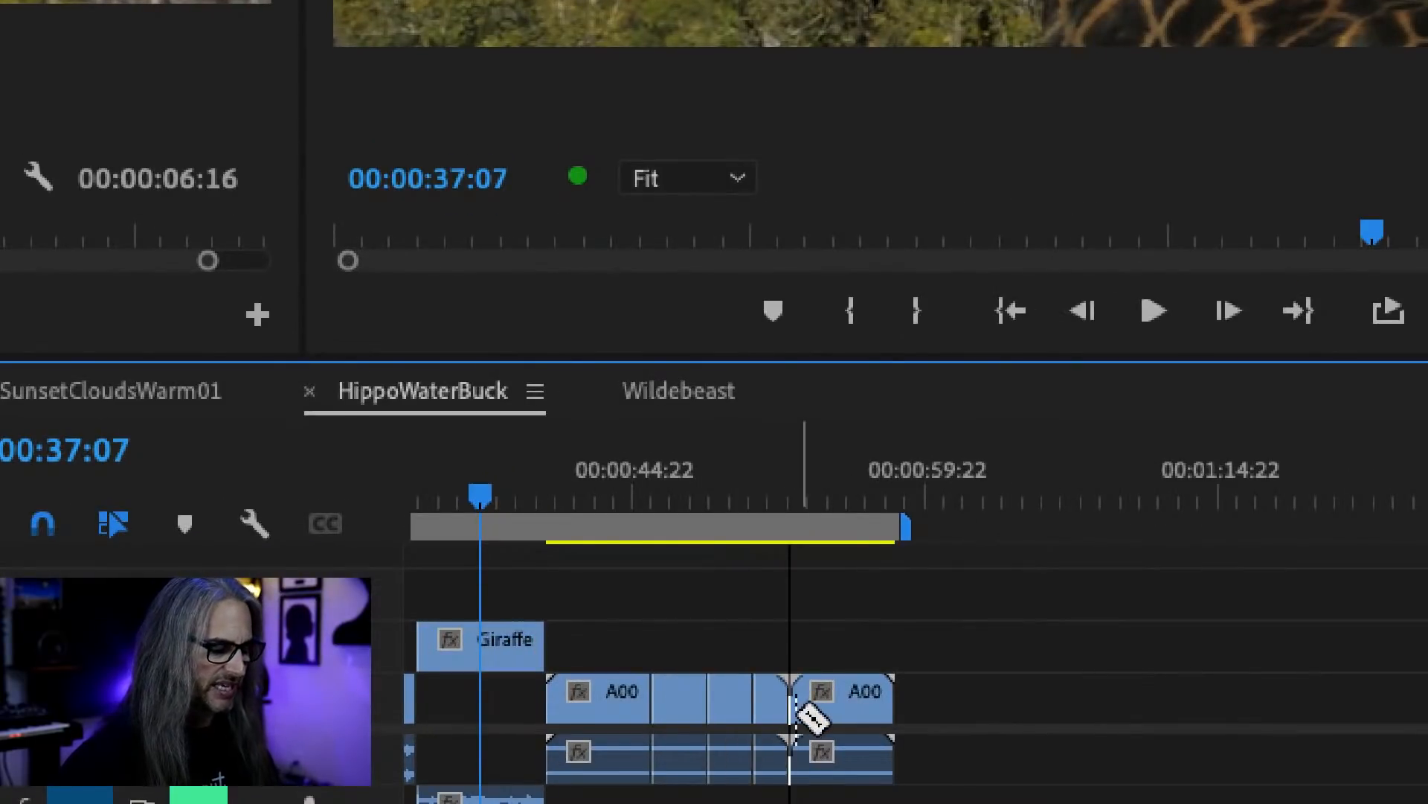
{"action": "key", "text": "v"}
{"action": "left_click", "coordinate": [768, 711]}
{"action": "left_click_drag", "start_coordinate": [770, 714], "coordinate": [1103, 599]}
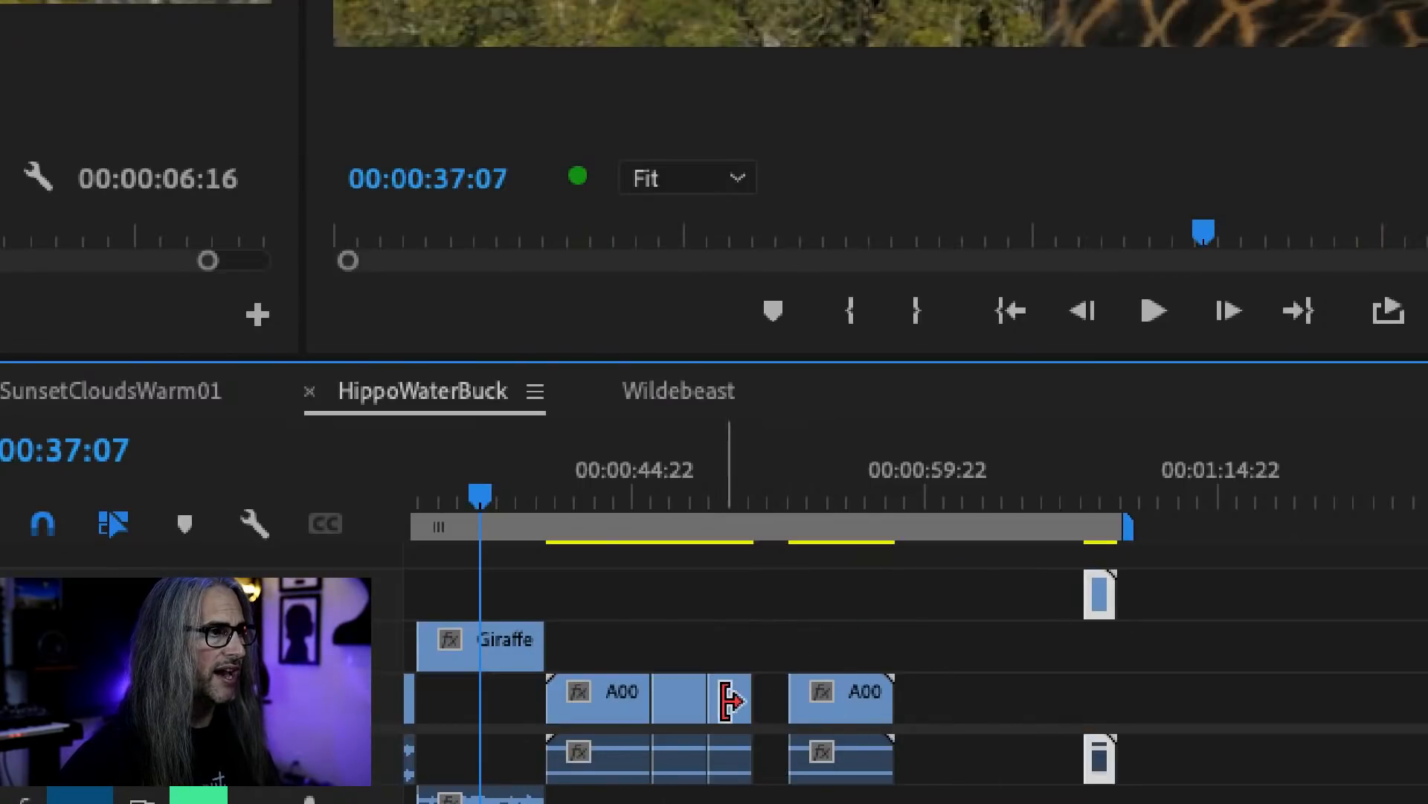
Take the next river piece off V1 and extend the end of the Giraffe clip on V2 to a length of 27:22.
{"action": "left_click_drag", "start_coordinate": [727, 695], "coordinate": [788, 578]}
{"action": "left_click_drag", "start_coordinate": [685, 707], "coordinate": [788, 672]}
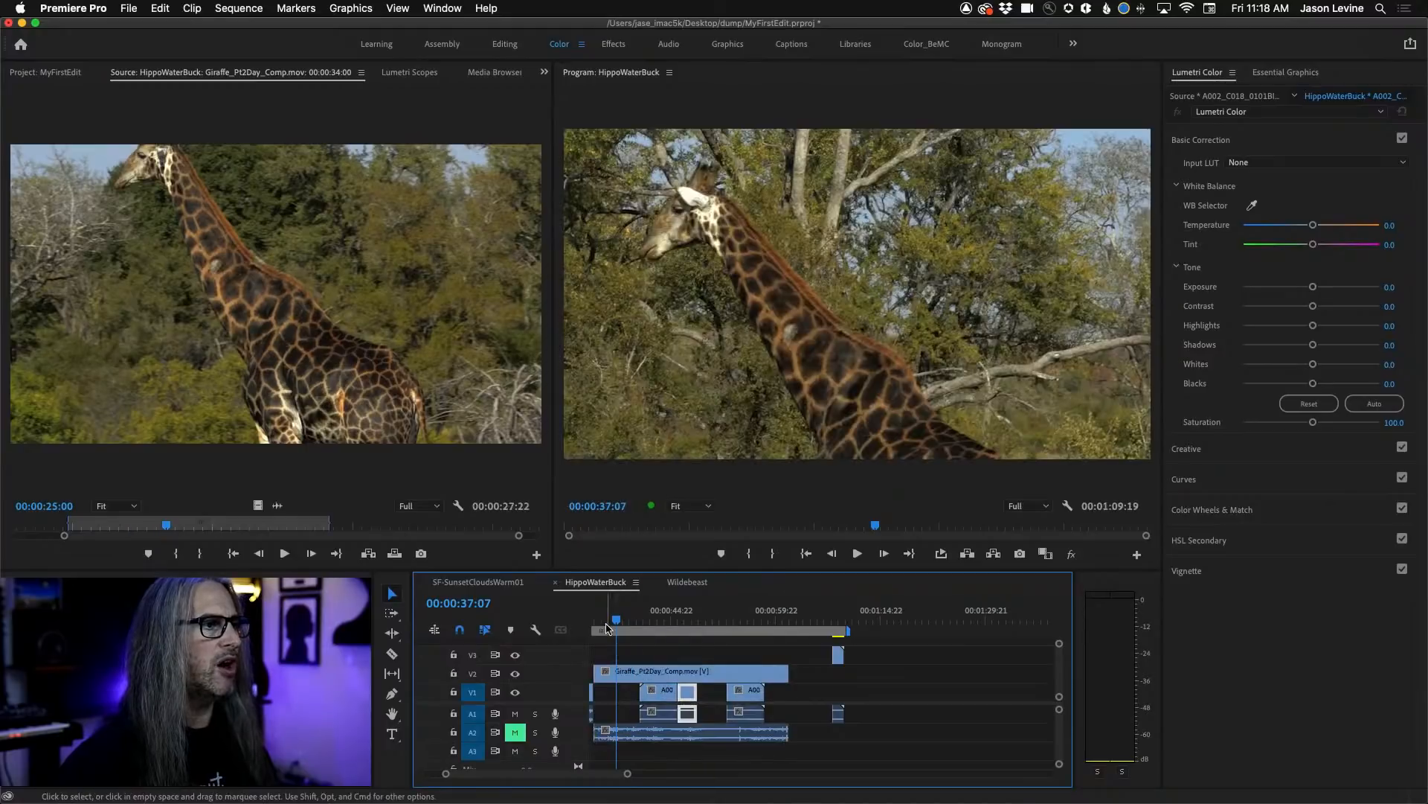
{"action": "left_click_drag", "start_coordinate": [606, 627], "coordinate": [695, 624]}
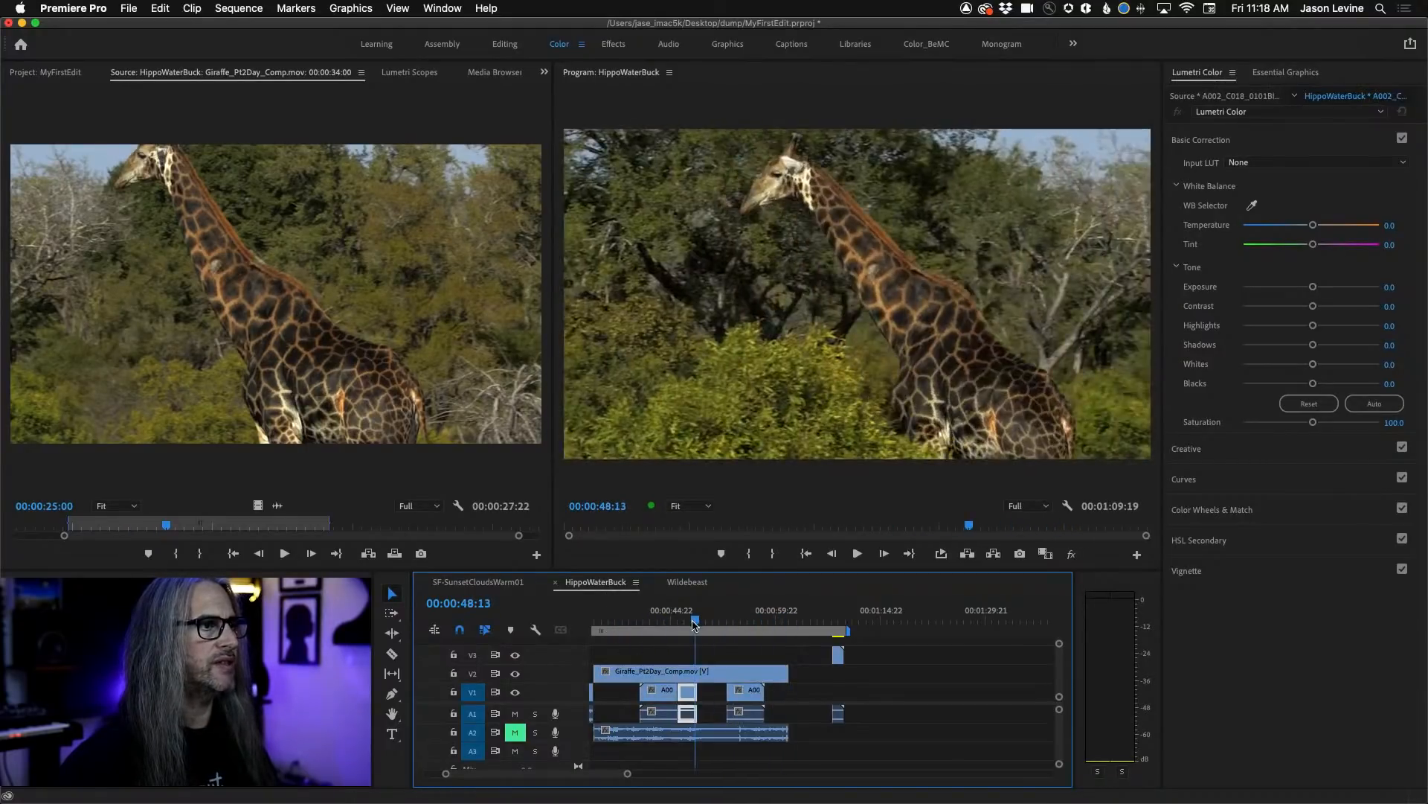
Razor the Giraffe clip on V2 at 00:00:48:11, shift its second part later, and undo both edits.
{"action": "left_click", "coordinate": [392, 653]}
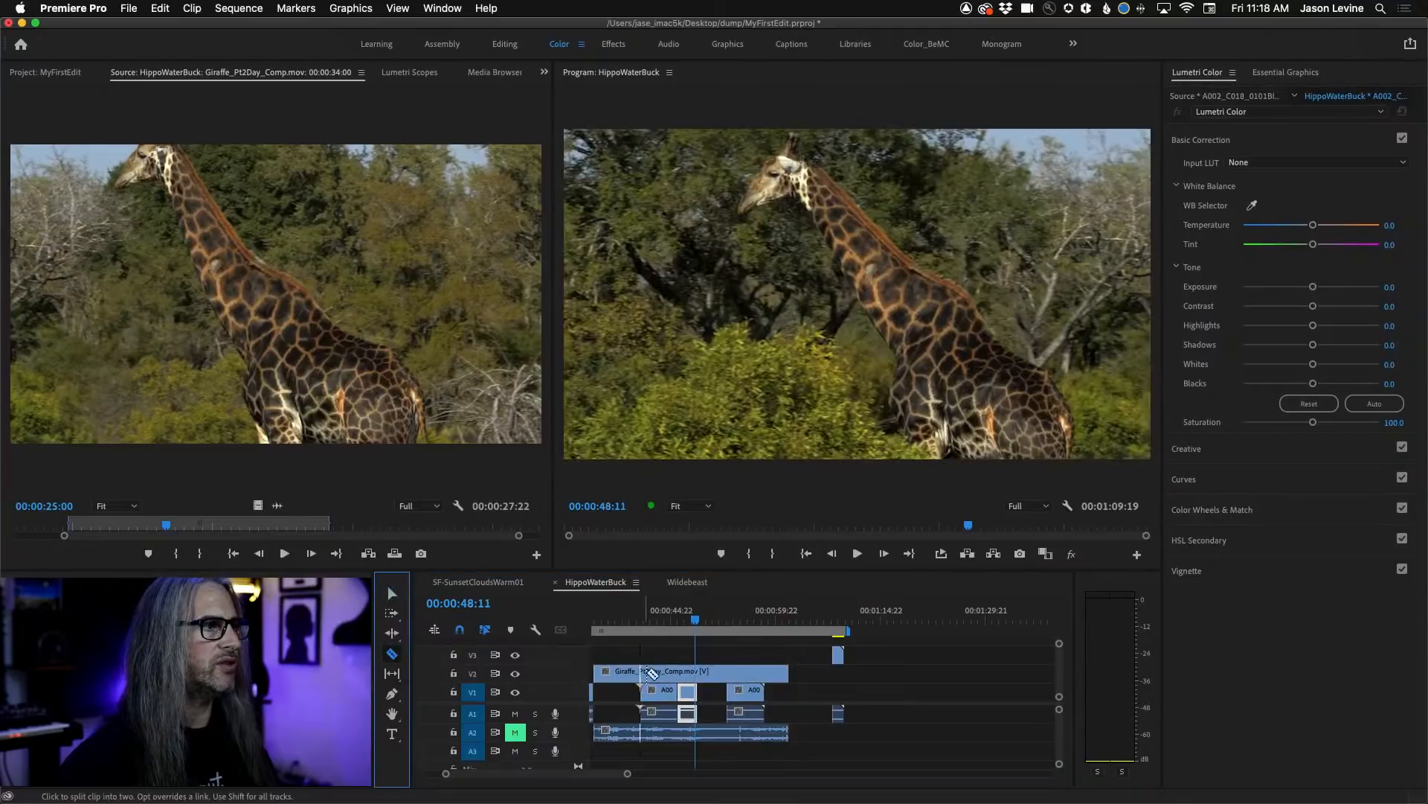
{"action": "left_click", "coordinate": [699, 670]}
{"action": "key", "text": "v"}
{"action": "left_click_drag", "start_coordinate": [715, 674], "coordinate": [745, 682]}
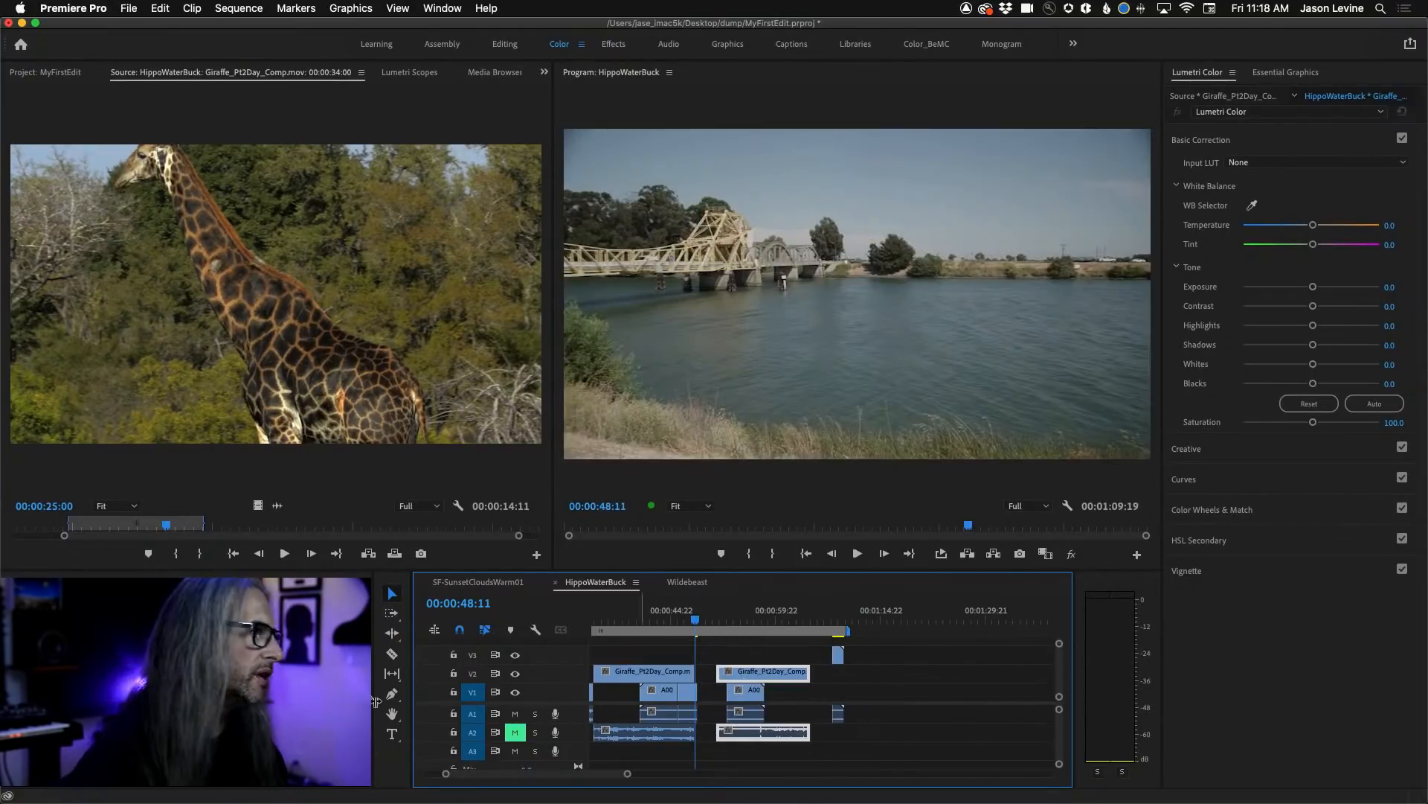
{"action": "key", "text": "super+z"}
{"action": "key", "text": "super+z"}
{"action": "key", "text": "super+z"}
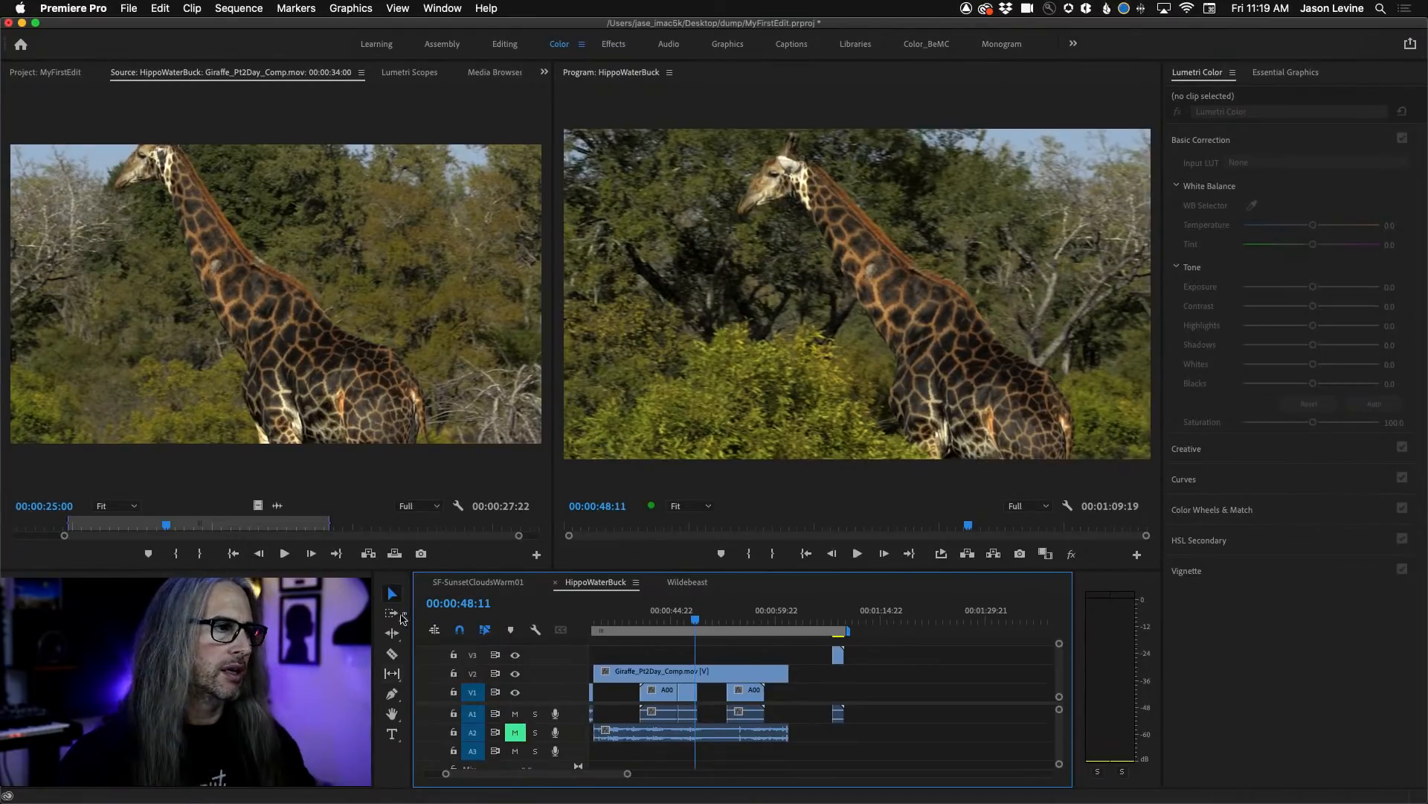
Extend the end of the Giraffe clip on V2 later and its start earlier, over the HippoWaterBuck clip, to a length of 1:07:19.
{"action": "left_click_drag", "start_coordinate": [788, 672], "coordinate": [967, 672]}
{"action": "scroll", "coordinate": [684, 673], "scroll_direction": "left", "scroll_amount": 5}
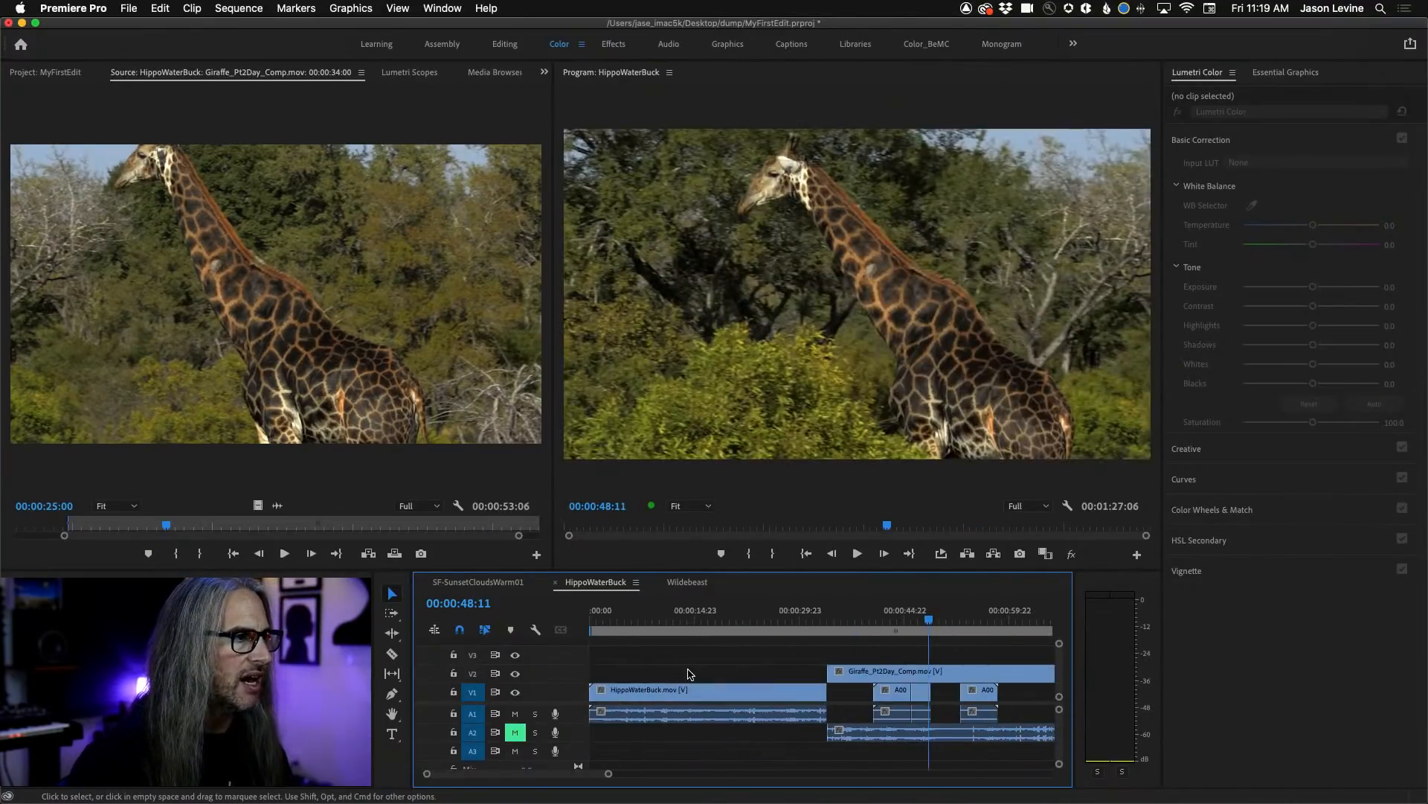
{"action": "left_click_drag", "start_coordinate": [835, 674], "coordinate": [642, 673]}
{"action": "key", "text": "minus"}
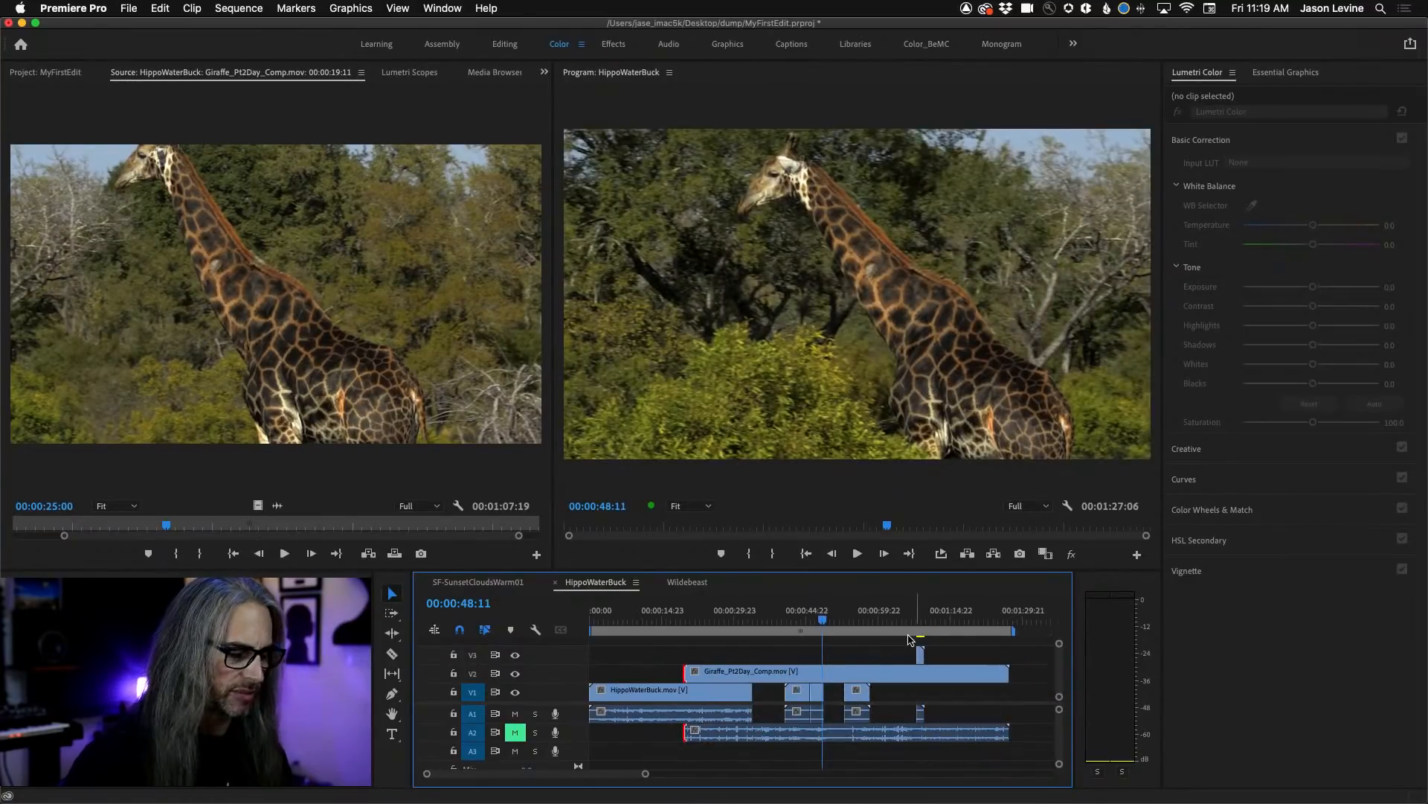
Trim both ends of the Giraffe clip on V2 inward to a length of 16:03, starting near the end of the HippoWaterBuck clip.
{"action": "mouse_move", "coordinate": [820, 624]}
{"action": "left_mouse_down"}
{"action": "mouse_move", "coordinate": [751, 625]}
{"action": "mouse_move", "coordinate": [808, 625]}
{"action": "left_mouse_up"}
{"action": "left_click_drag", "start_coordinate": [685, 672], "coordinate": [748, 672]}
{"action": "left_click_drag", "start_coordinate": [1008, 672], "coordinate": [821, 670]}
{"action": "left_click_drag", "start_coordinate": [775, 624], "coordinate": [753, 625]}
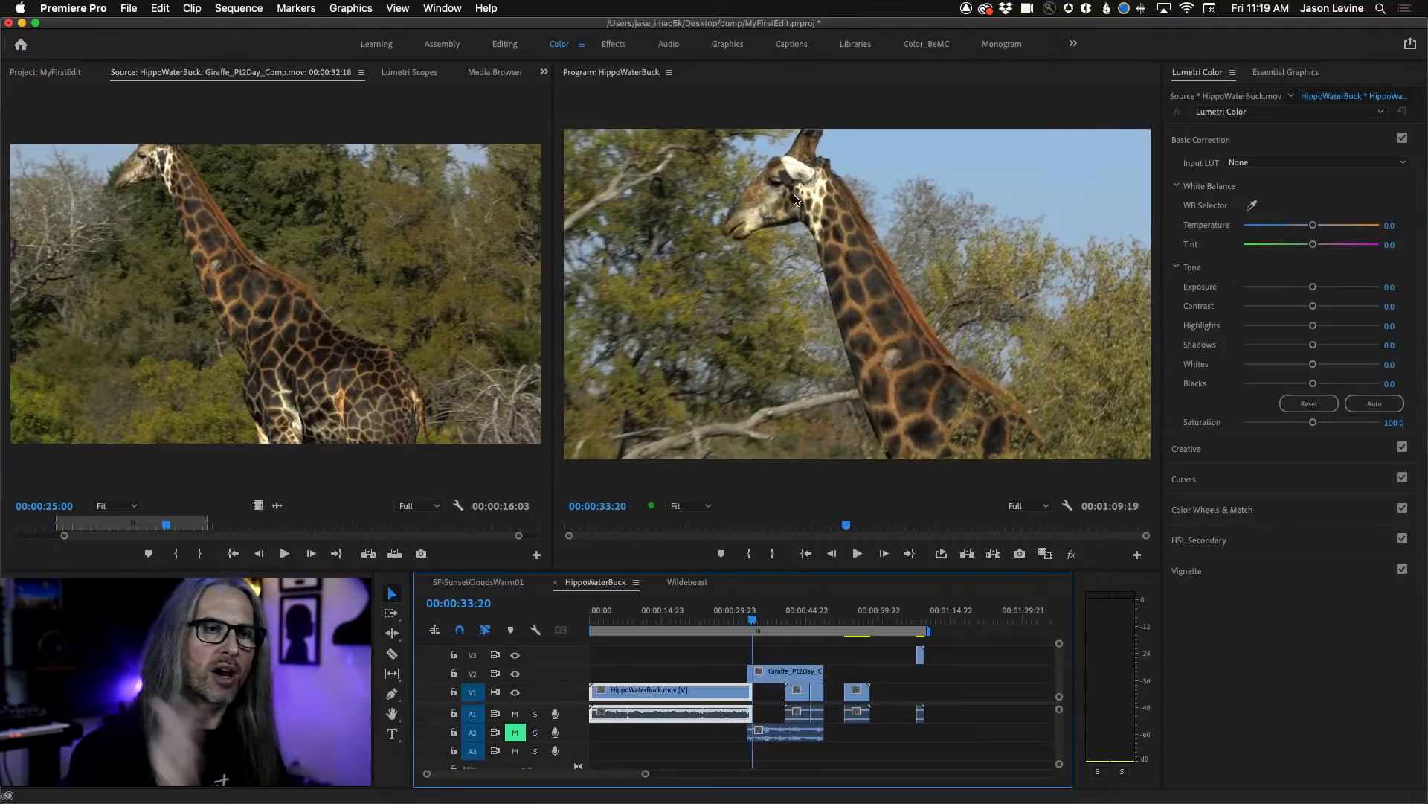
Slip the Giraffe clip on V2 to an earlier part of its source and play the cut from the HippoWaterBuck clip.
{"action": "left_click", "coordinate": [391, 675]}
{"action": "mouse_move", "coordinate": [790, 675]}
{"action": "left_mouse_down"}
{"action": "mouse_move", "coordinate": [753, 675]}
{"action": "mouse_move", "coordinate": [811, 673]}
{"action": "left_mouse_up"}
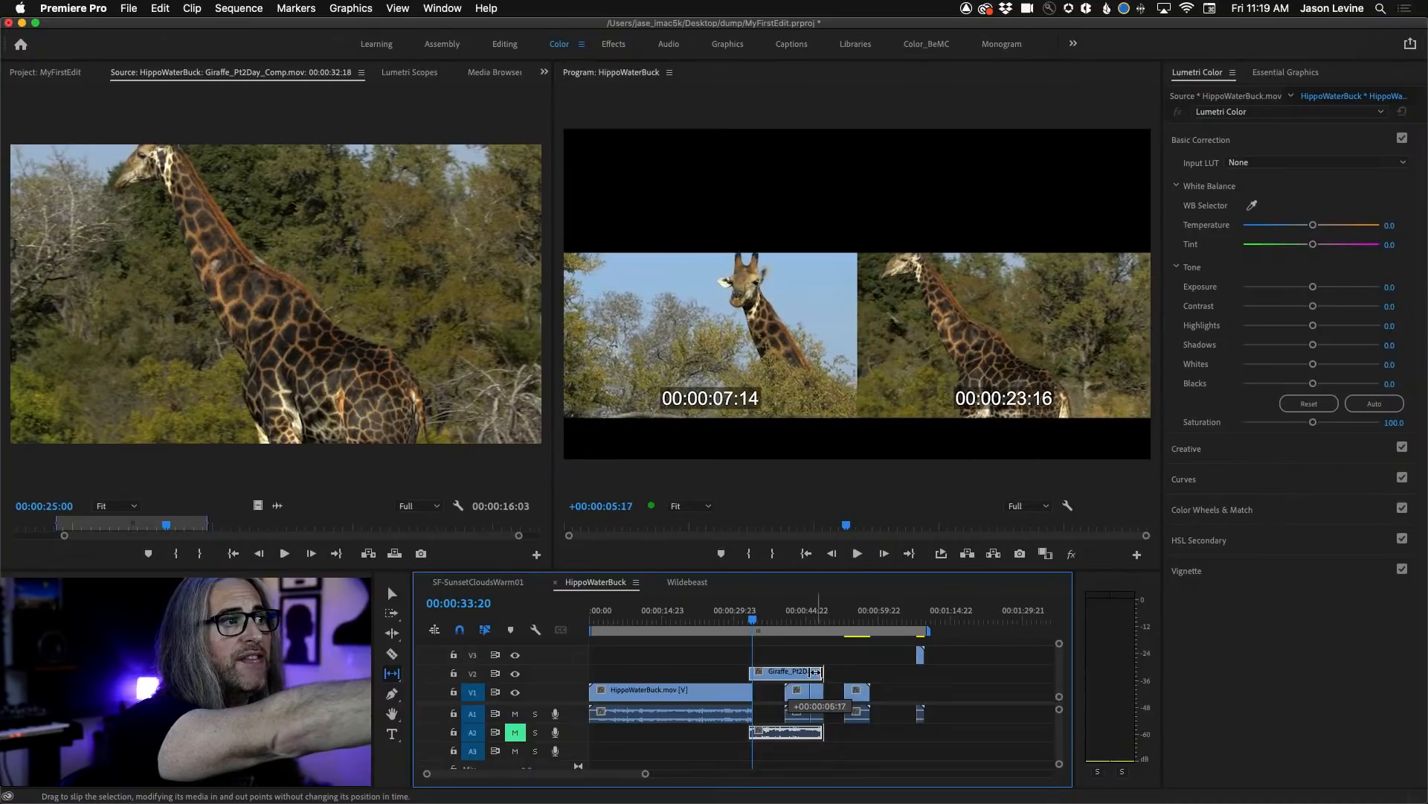
{"action": "left_click_drag", "start_coordinate": [815, 671], "coordinate": [814, 671]}
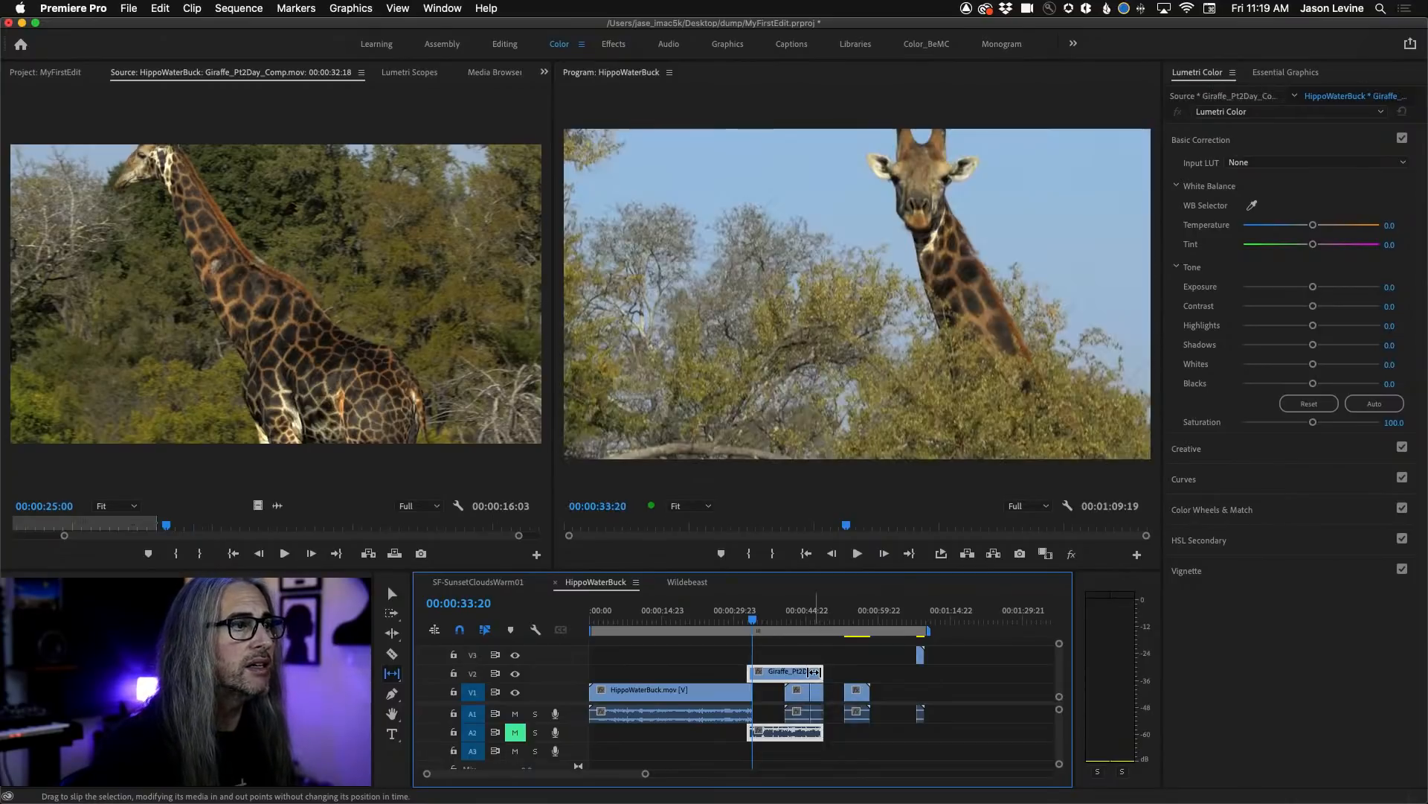
{"action": "left_click", "coordinate": [743, 621]}
{"action": "key", "text": "space"}
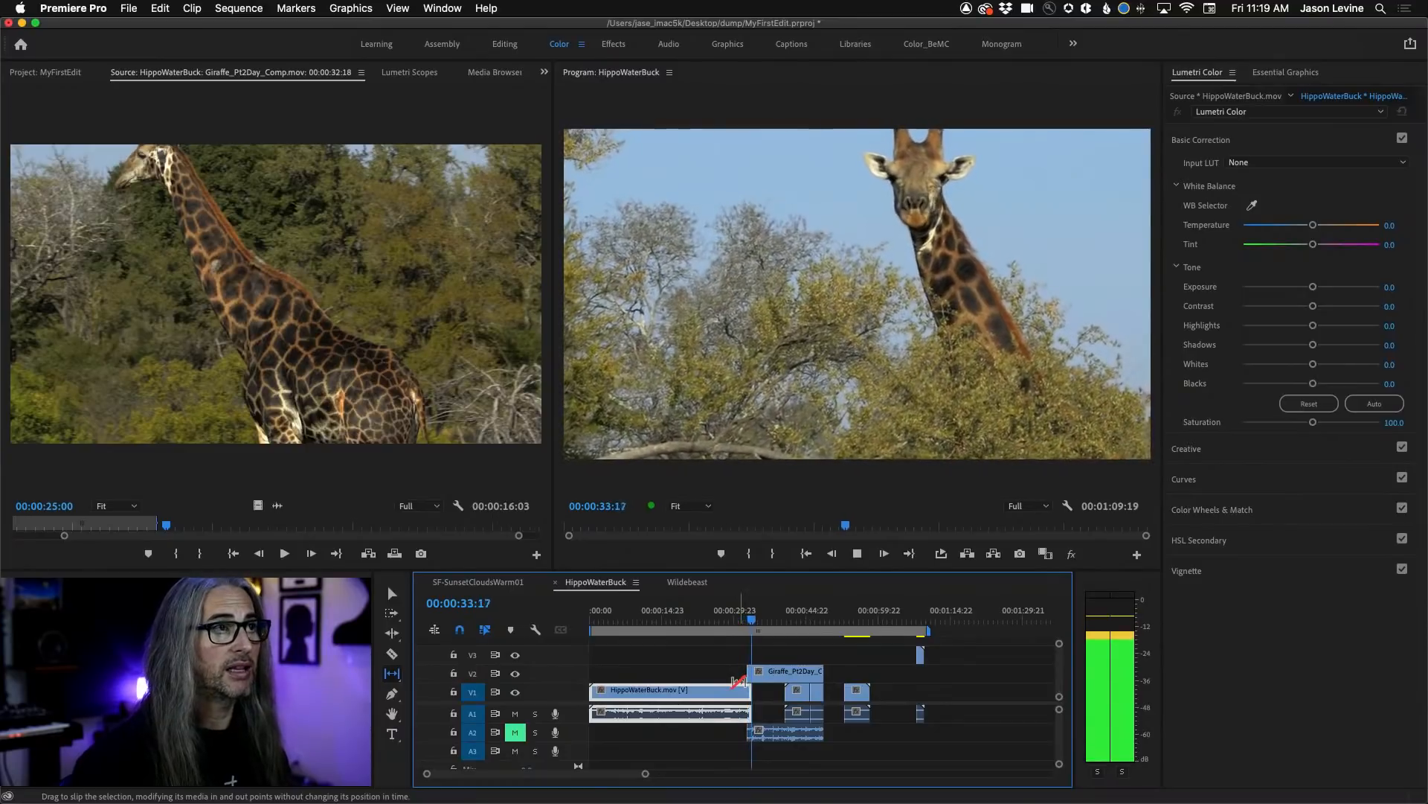
{"action": "key", "text": "space"}
Undo the slip of the Giraffe clip and replay the cut from just before it.
{"action": "key", "text": "super+z"}
{"action": "left_click_drag", "start_coordinate": [755, 620], "coordinate": [746, 620]}
{"action": "key", "text": "space"}
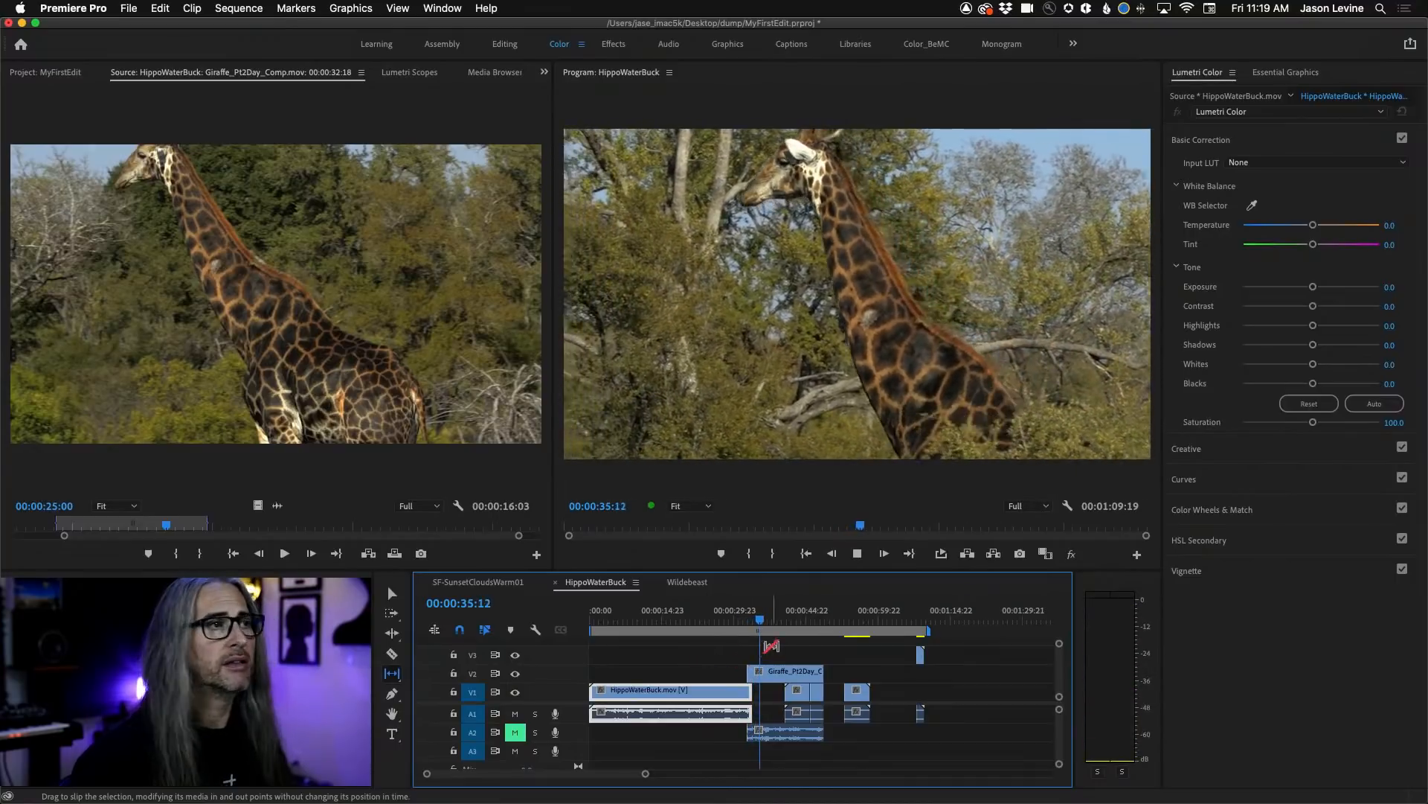
Slip the Giraffe clip on V2 so it starts on the giraffe facing the camera, and play across the cut.
{"action": "left_click", "coordinate": [764, 678]}
{"action": "key", "text": "shift+Left"}
{"action": "key", "text": "shift+Left"}
{"action": "key", "text": "shift+Left"}
{"action": "key", "text": "shift+Left"}
{"action": "key", "text": "shift+Left"}
{"action": "key", "text": "shift+Left"}
{"action": "mouse_move", "coordinate": [761, 676]}
{"action": "left_mouse_down"}
{"action": "mouse_move", "coordinate": [742, 677]}
{"action": "mouse_move", "coordinate": [782, 675]}
{"action": "left_mouse_up"}
{"action": "key", "text": "shift+Left"}
{"action": "key", "text": "shift+Left"}
{"action": "key", "text": "shift+Left"}
{"action": "key", "text": "shift+Left"}
{"action": "key", "text": "shift+Left"}
{"action": "key", "text": "shift+Left"}
{"action": "key", "text": "shift+Left"}
{"action": "key", "text": "space"}
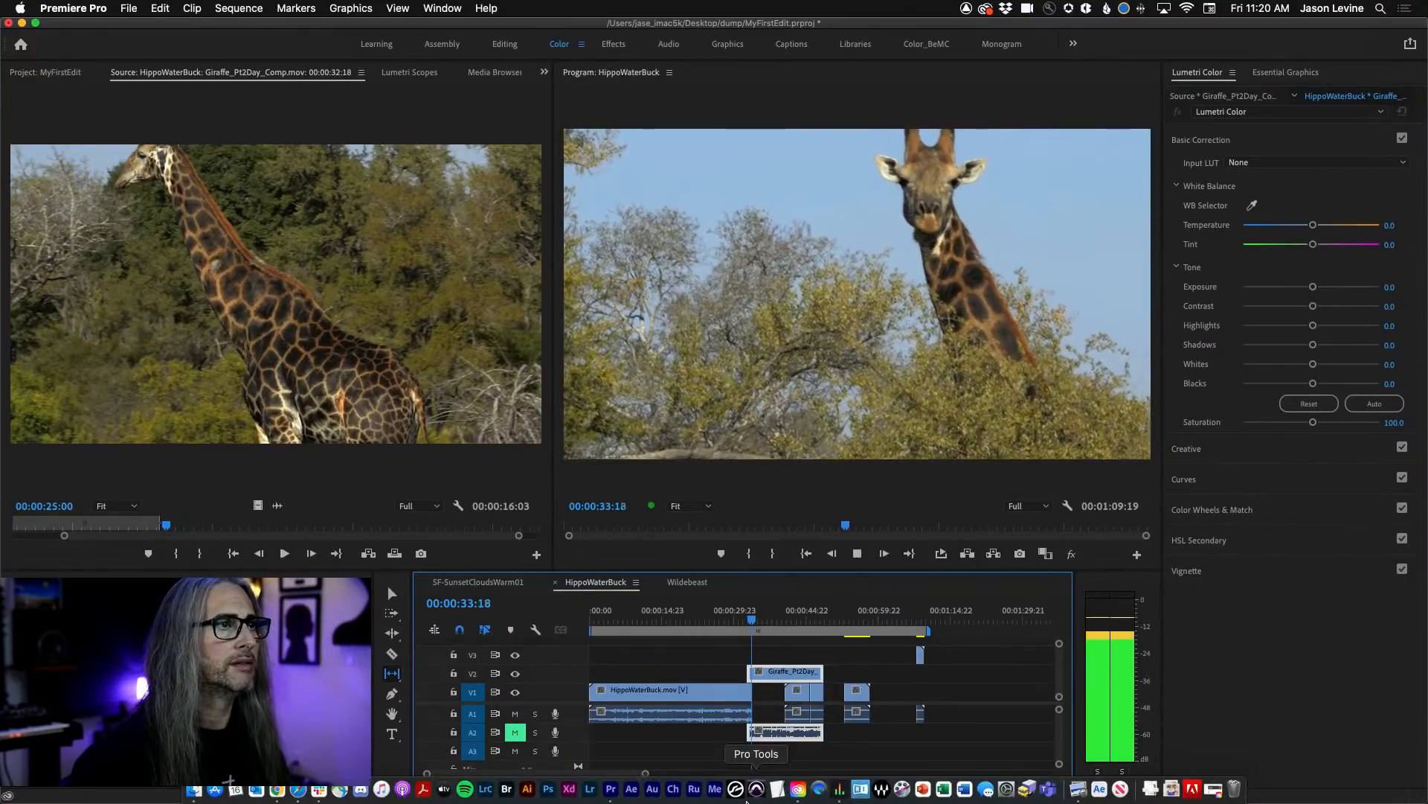
{"action": "key", "text": "space"}
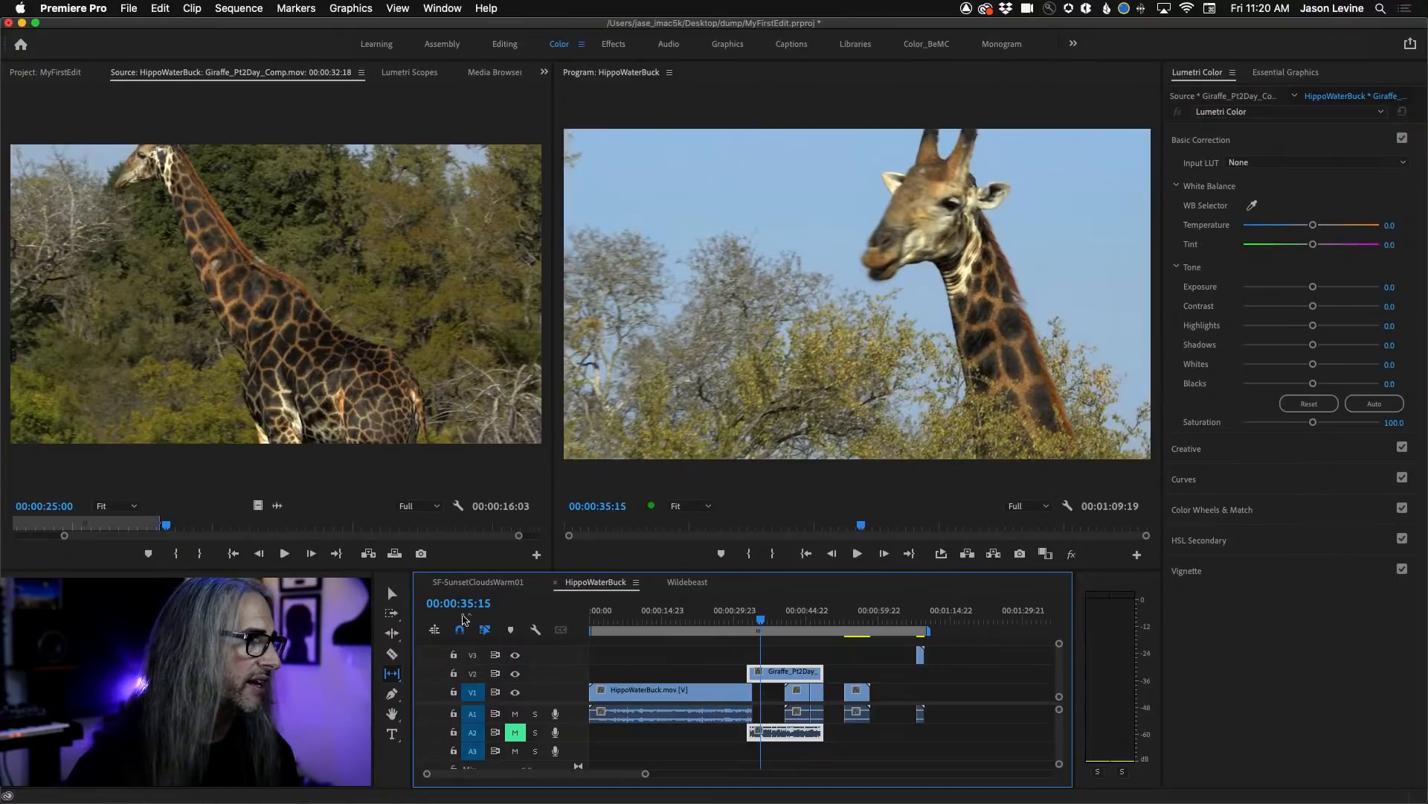
Add the title GIRAFFE in the upper sky area of the frame at 00:00:35:15, with fill colour 0F0505.
{"action": "left_click", "coordinate": [392, 736]}
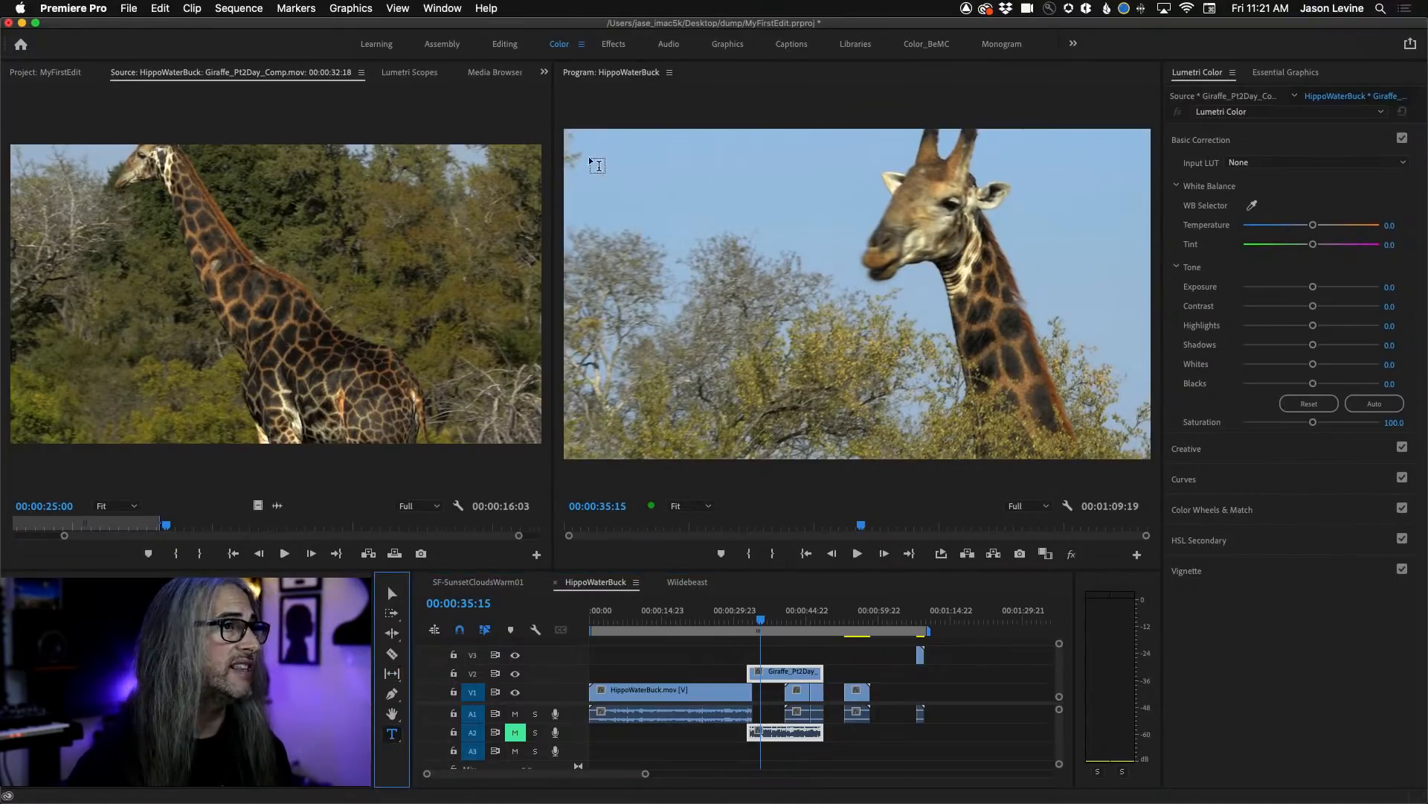
{"action": "left_click", "coordinate": [637, 183]}
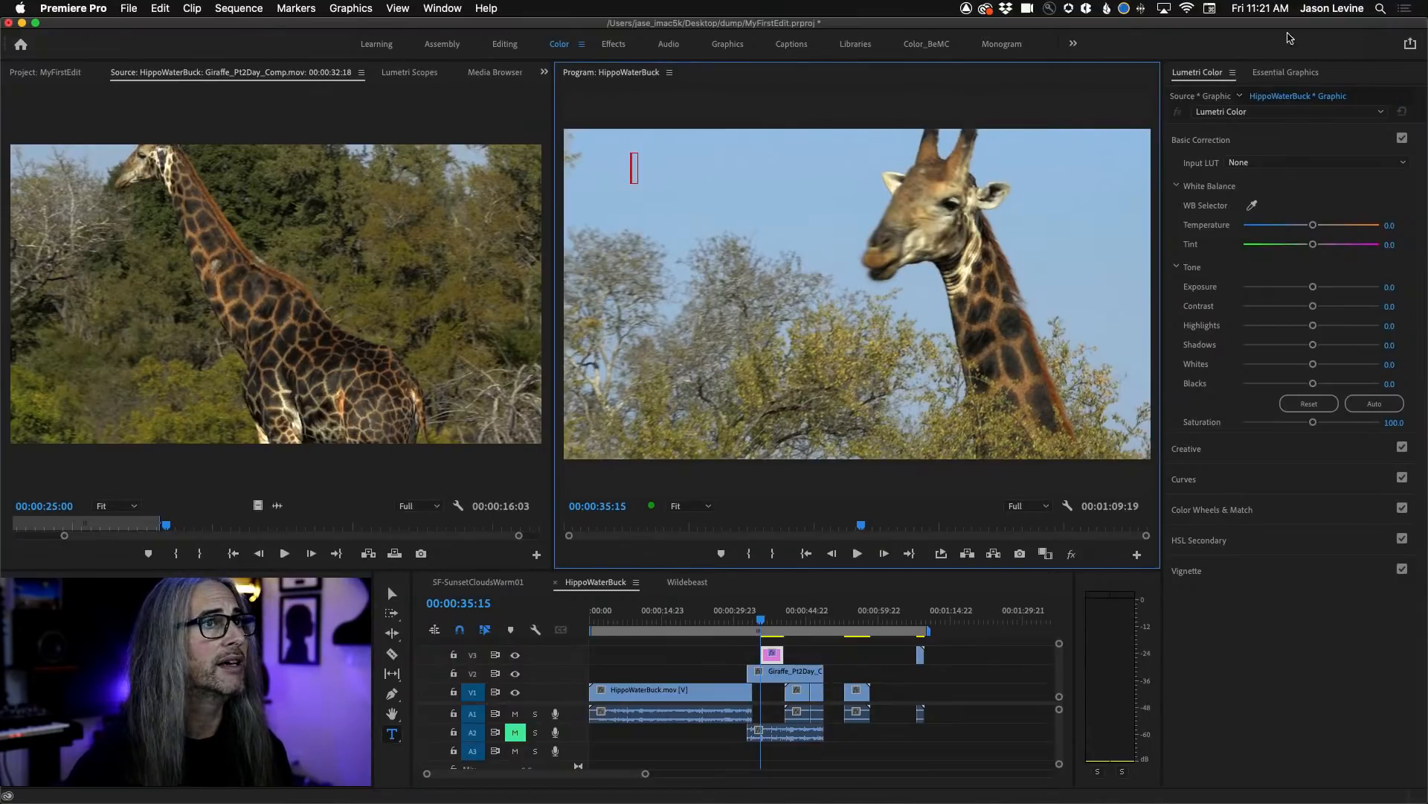
{"action": "left_click", "coordinate": [1281, 74]}
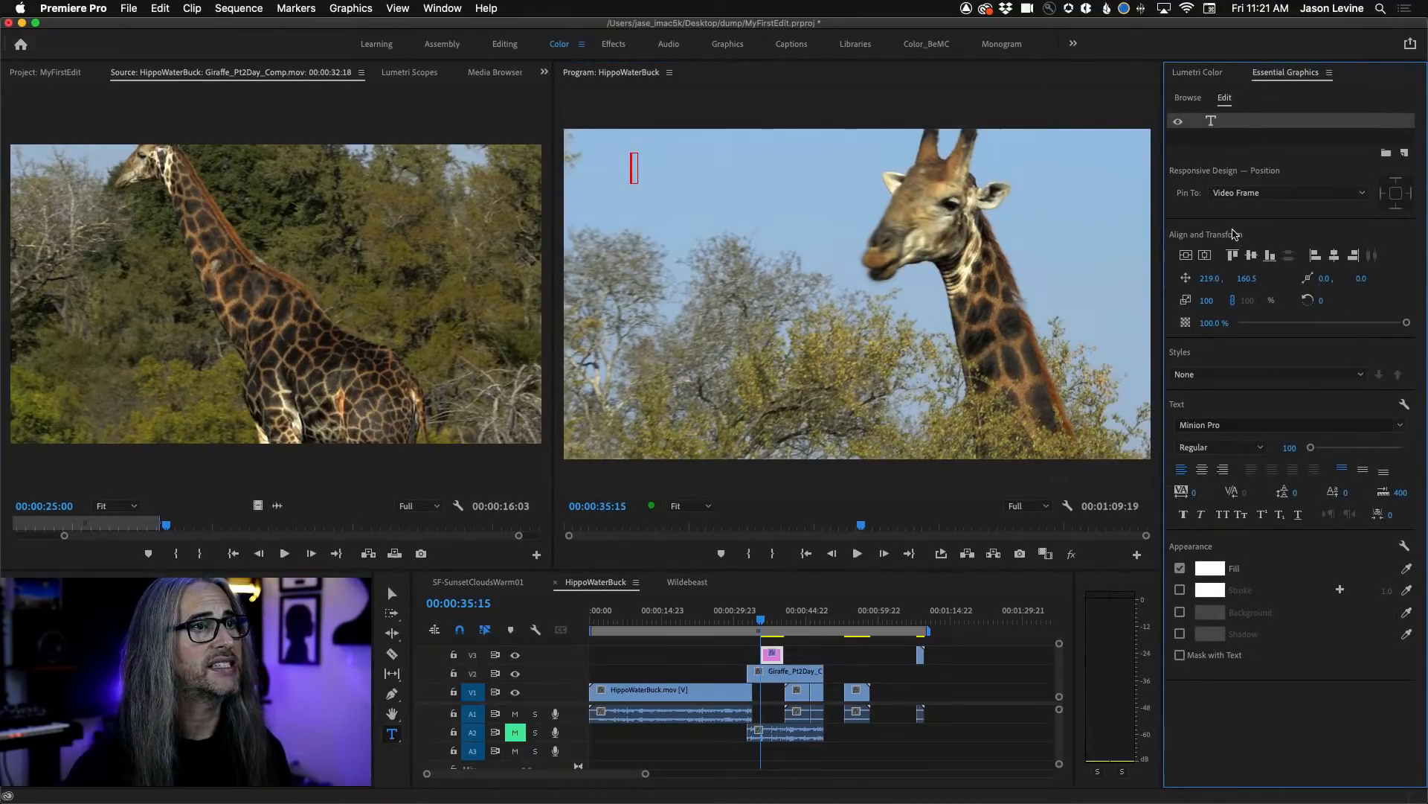
{"action": "left_click", "coordinate": [1209, 569]}
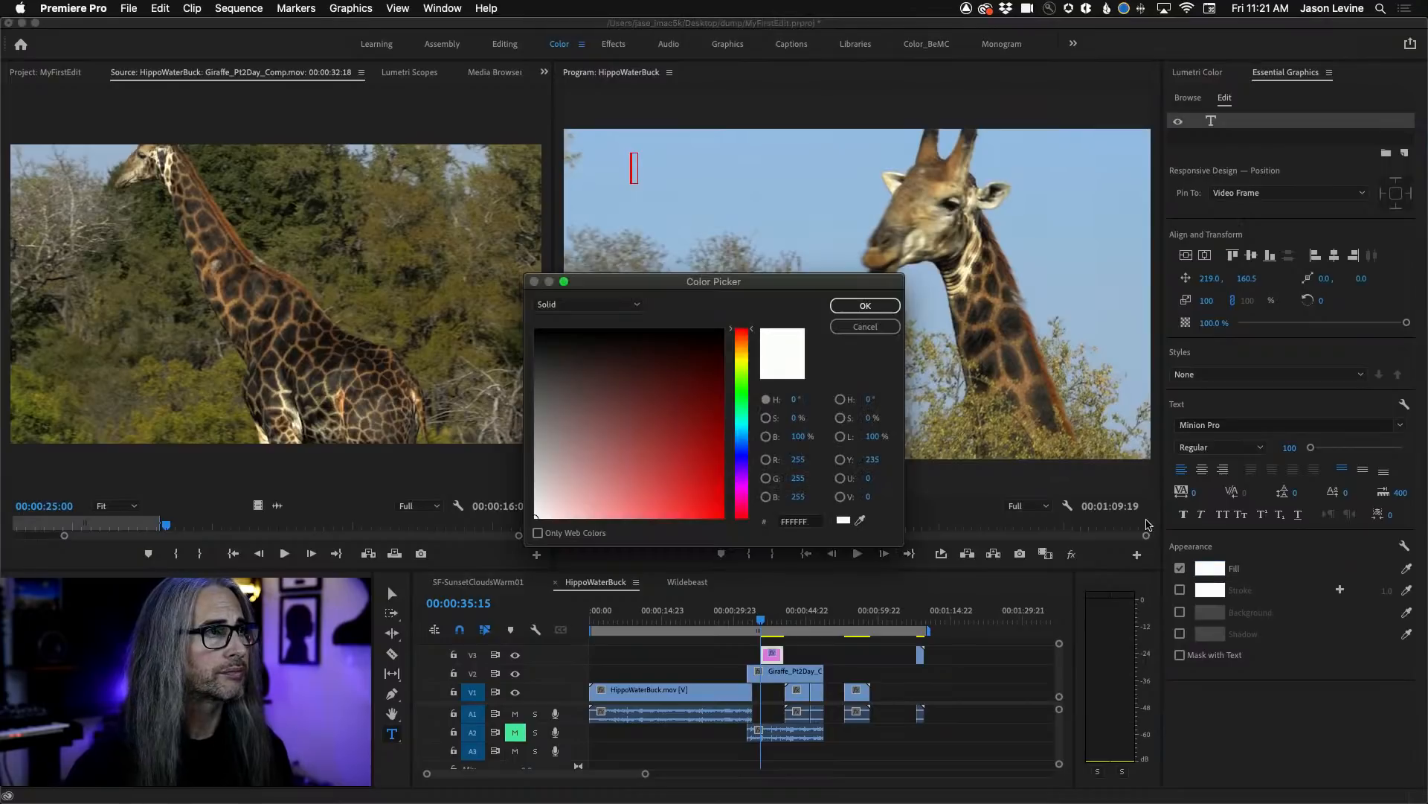
{"action": "left_click_drag", "start_coordinate": [684, 440], "coordinate": [665, 339]}
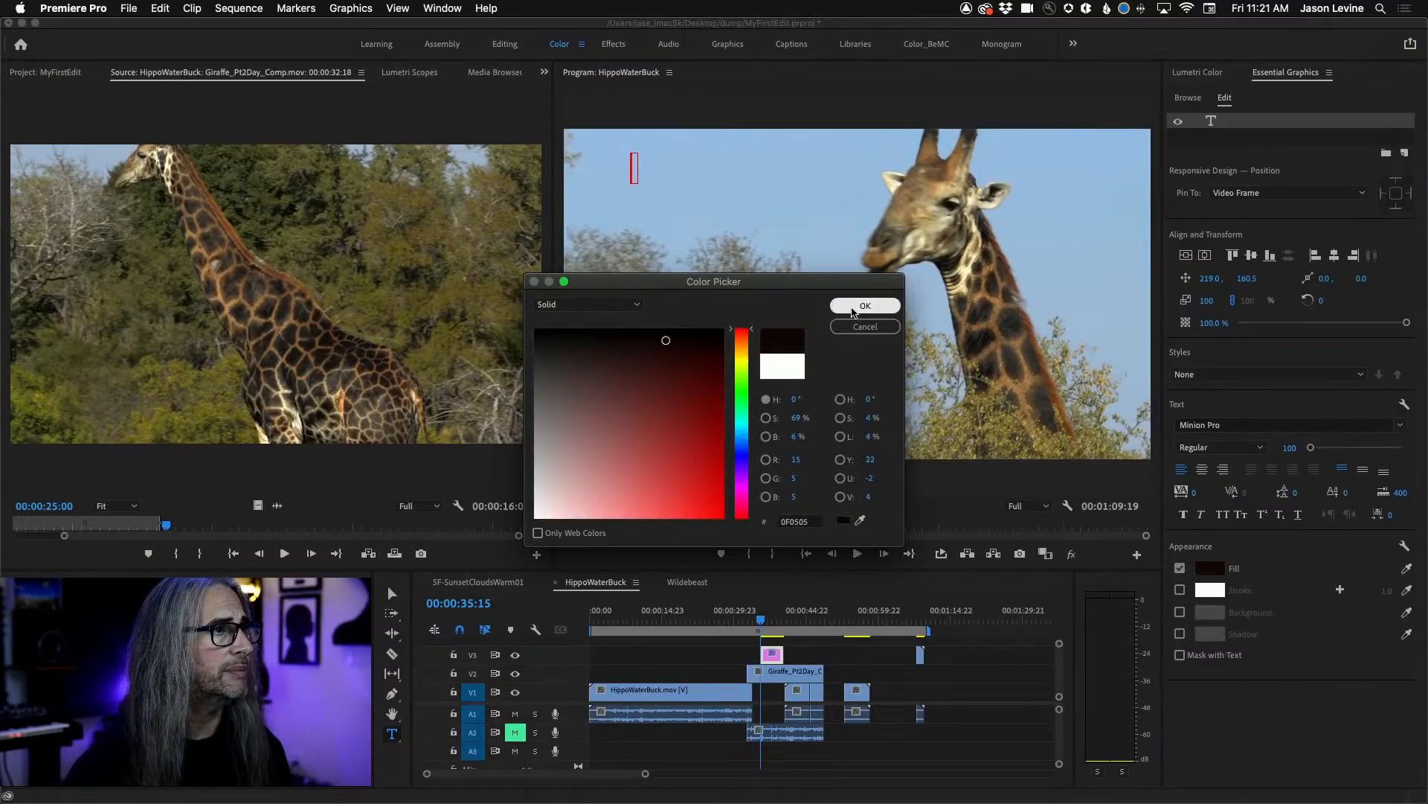
{"action": "left_click", "coordinate": [865, 305]}
{"action": "left_click", "coordinate": [633, 170]}
{"action": "type", "text": "IRAFFE"}
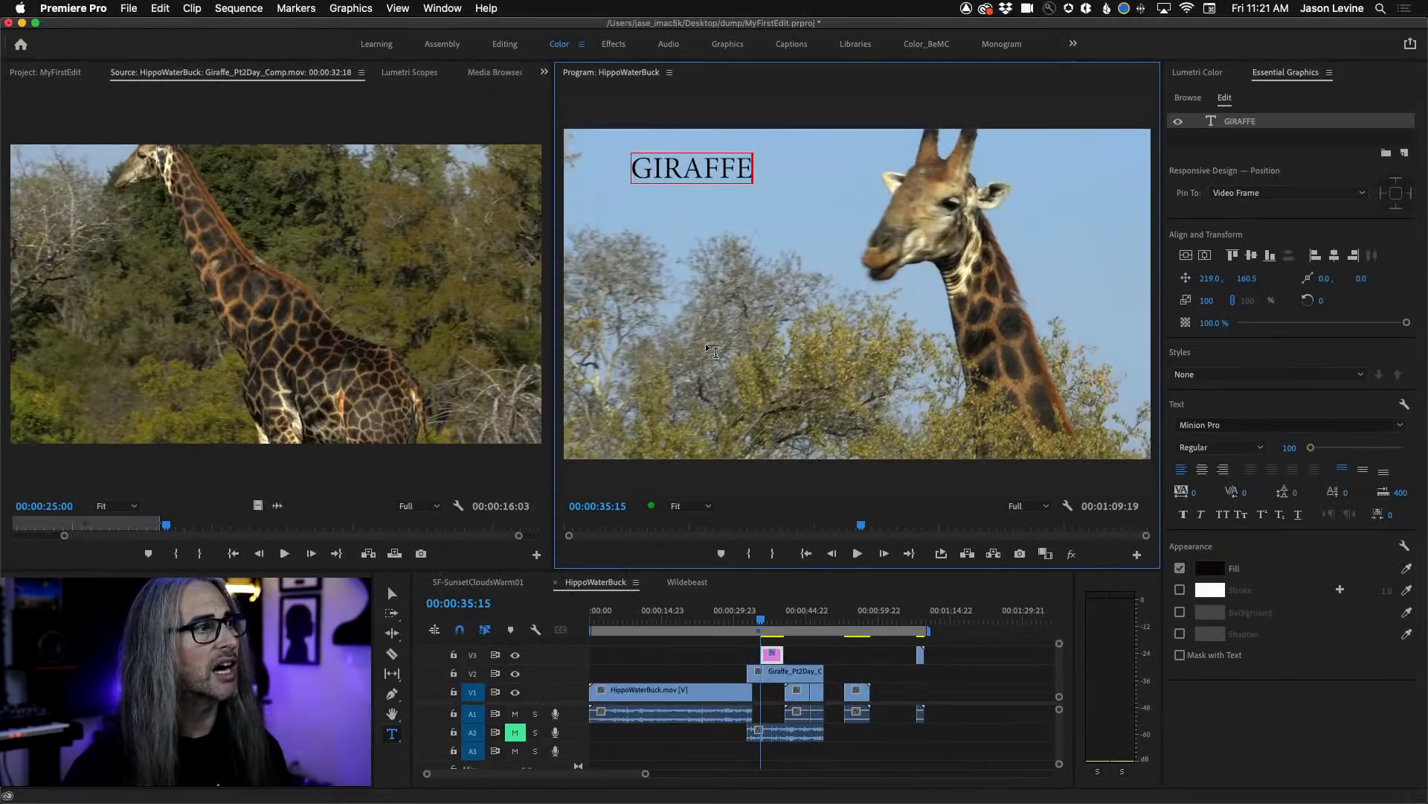
Add a vertical GIRAFFE text beneath the horizontal title and move it toward the middle of the frame.
{"action": "left_click", "coordinate": [392, 737]}
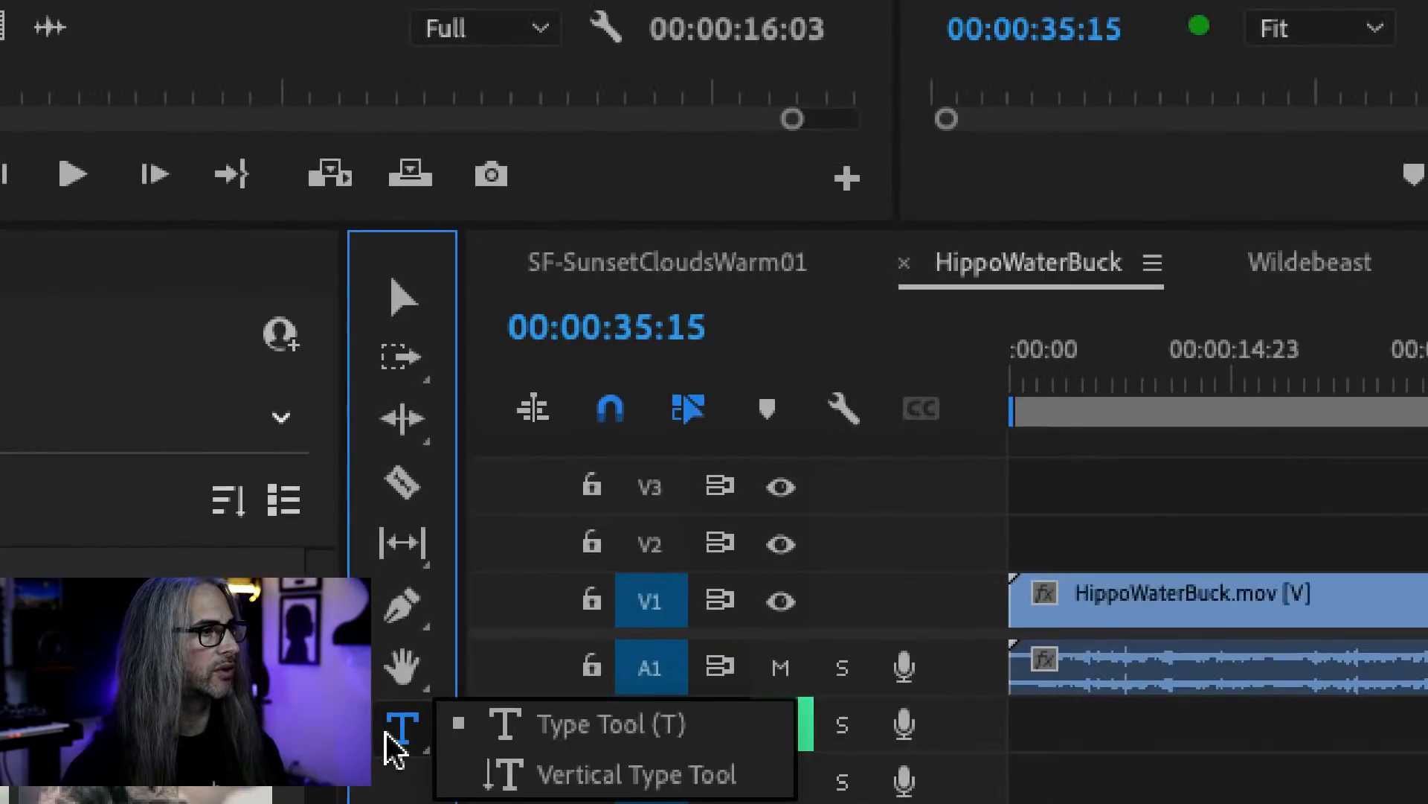
{"action": "left_click", "coordinate": [541, 783]}
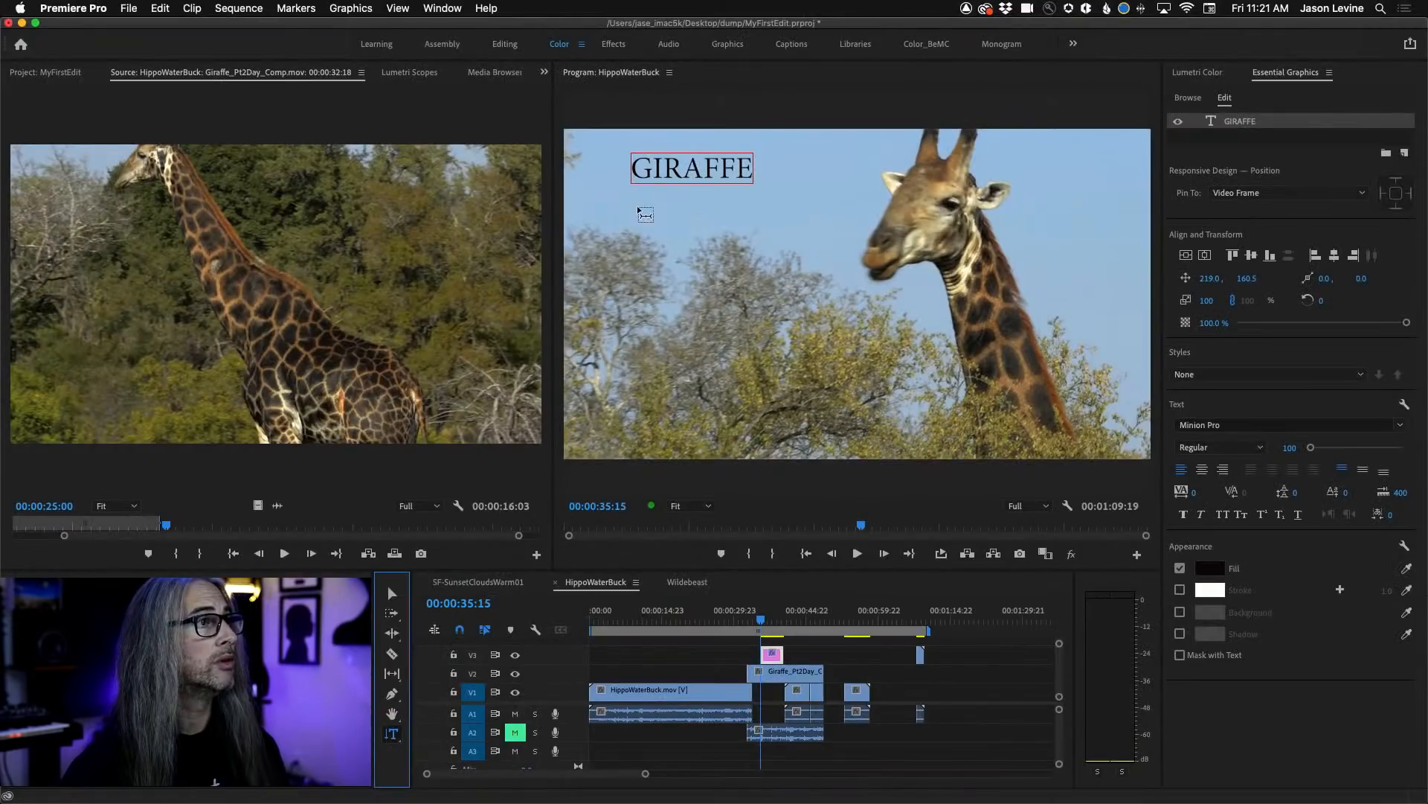
{"action": "left_click", "coordinate": [637, 206]}
{"action": "type", "text": "GIRAFFE"}
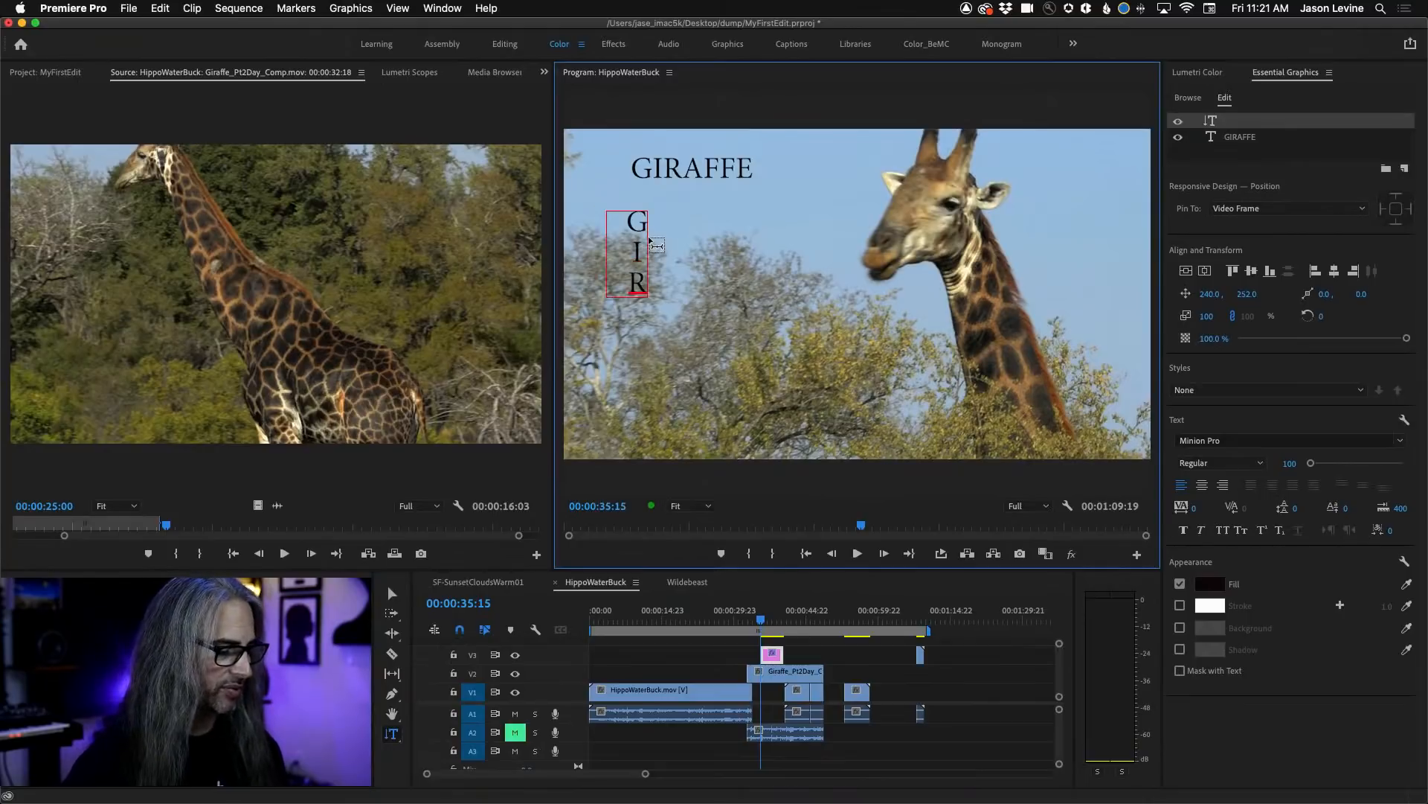
{"action": "left_click", "coordinate": [392, 593]}
{"action": "left_click_drag", "start_coordinate": [640, 285], "coordinate": [855, 267]}
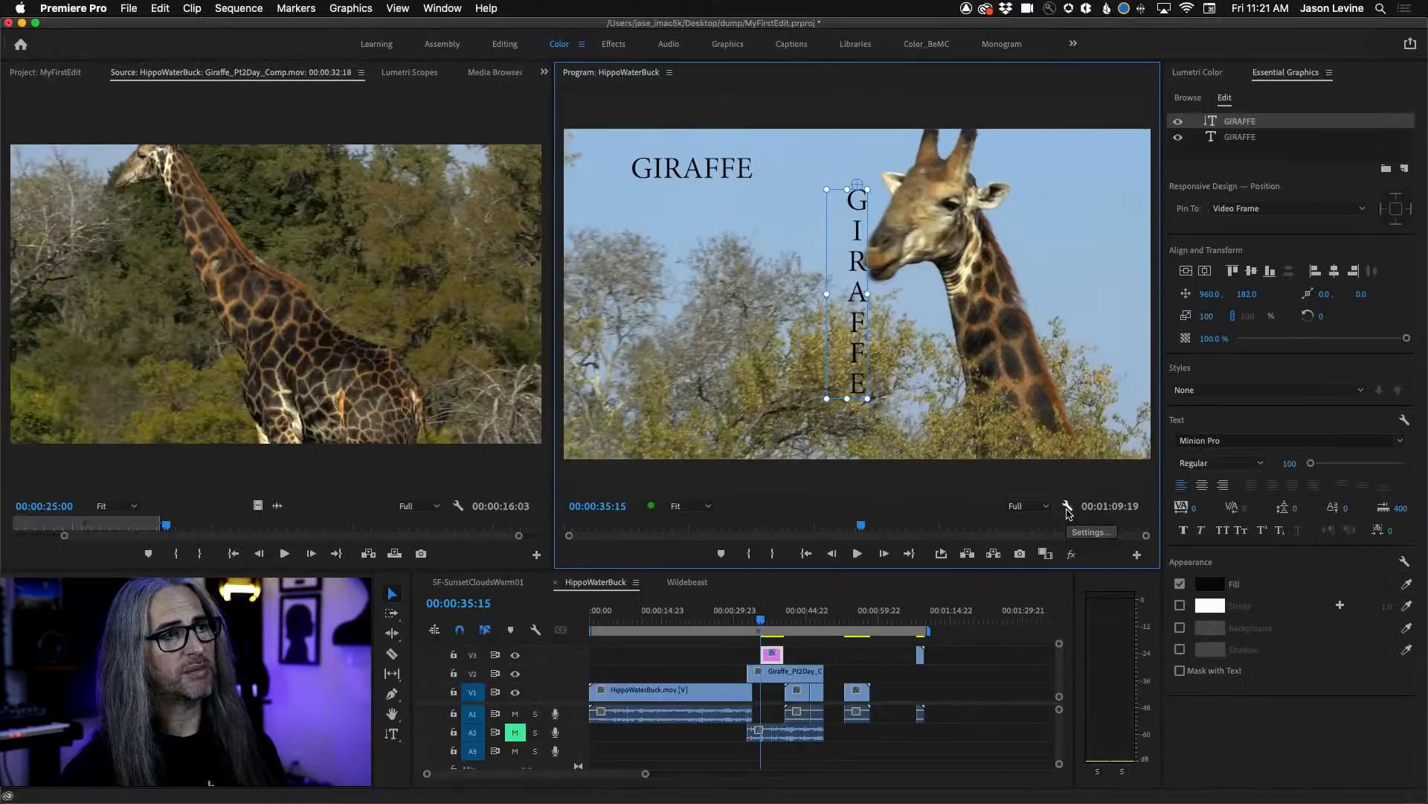
Show the rulers and the guides over the Program Monitor frame.
{"action": "left_click", "coordinate": [1068, 500]}
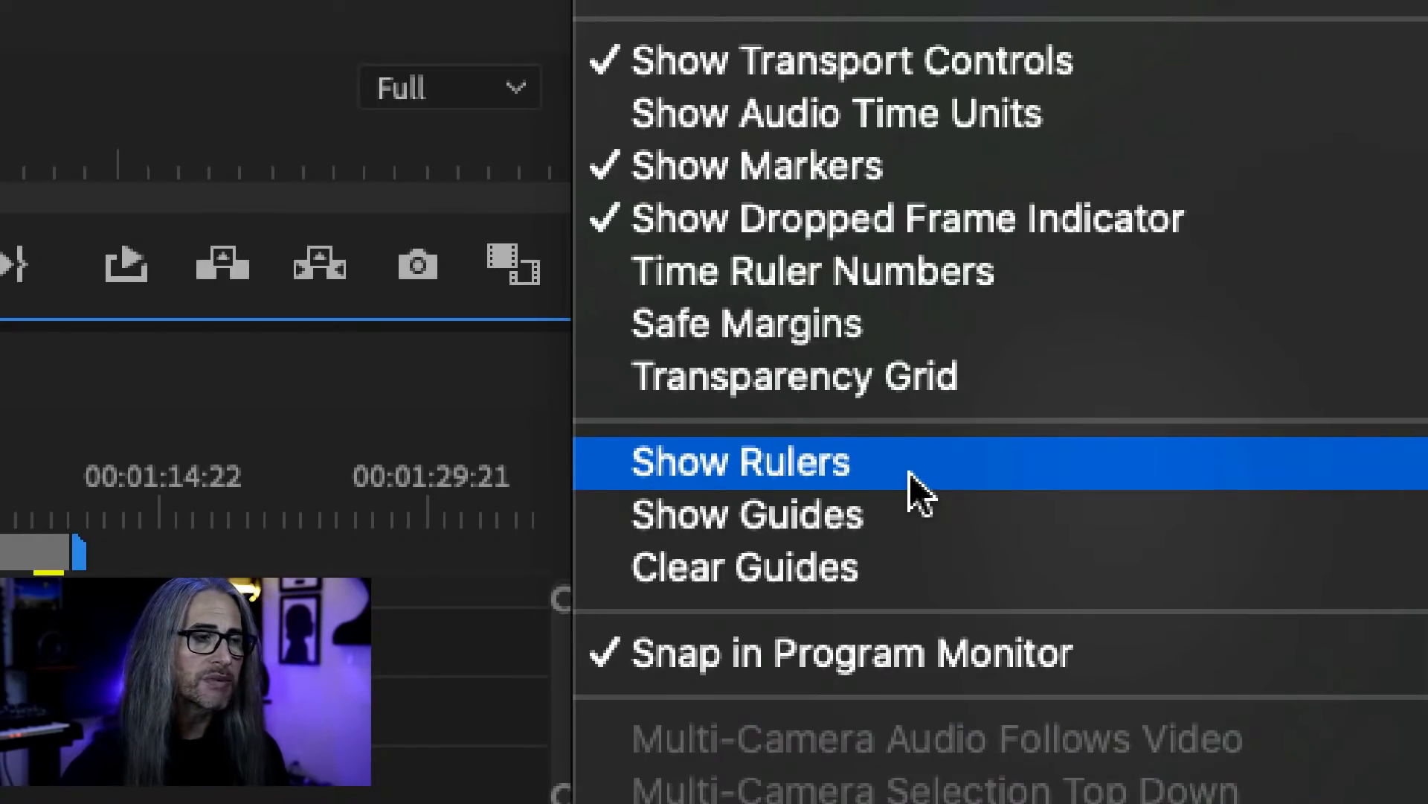
{"action": "left_click", "coordinate": [911, 477]}
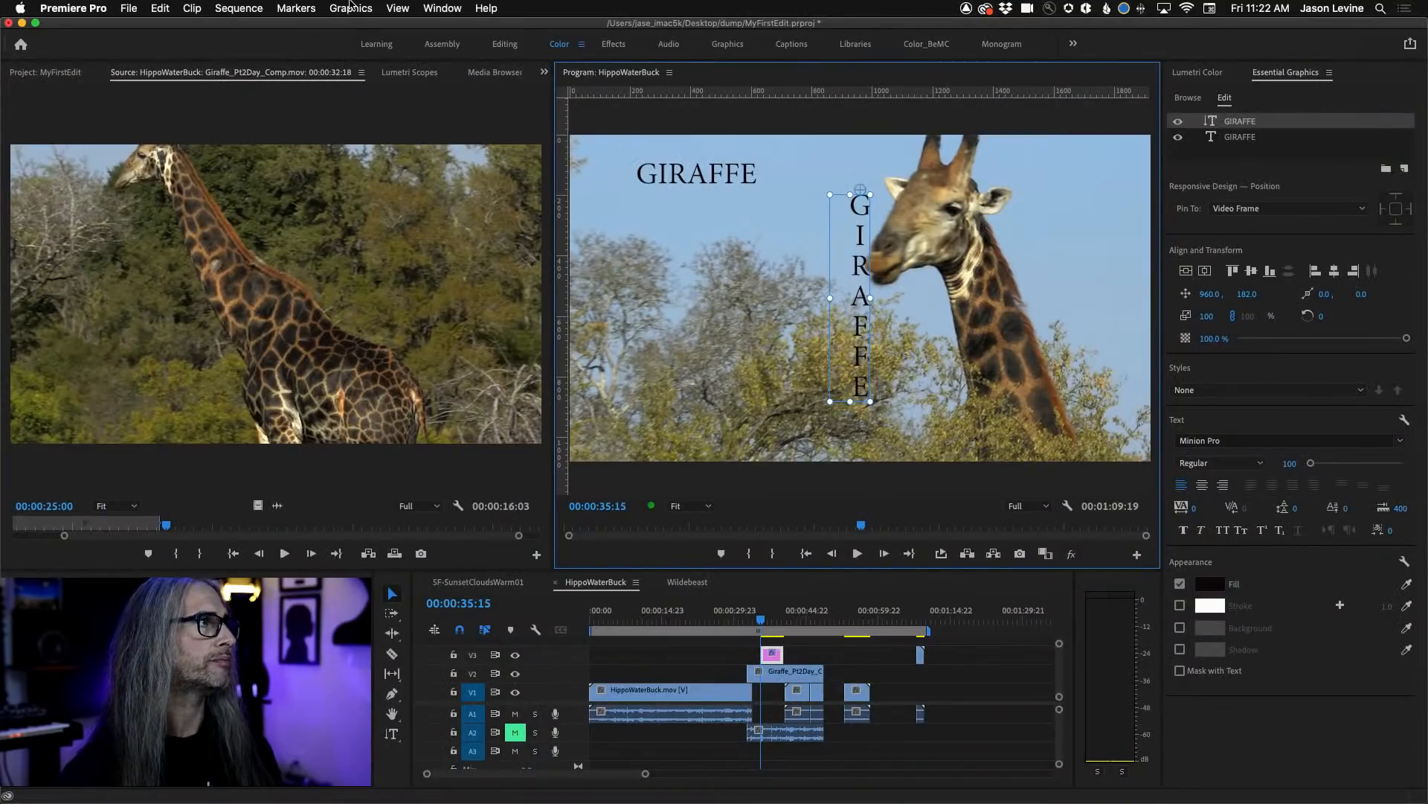
{"action": "left_click", "coordinate": [355, 6]}
{"action": "mouse_move", "coordinate": [393, 5]}
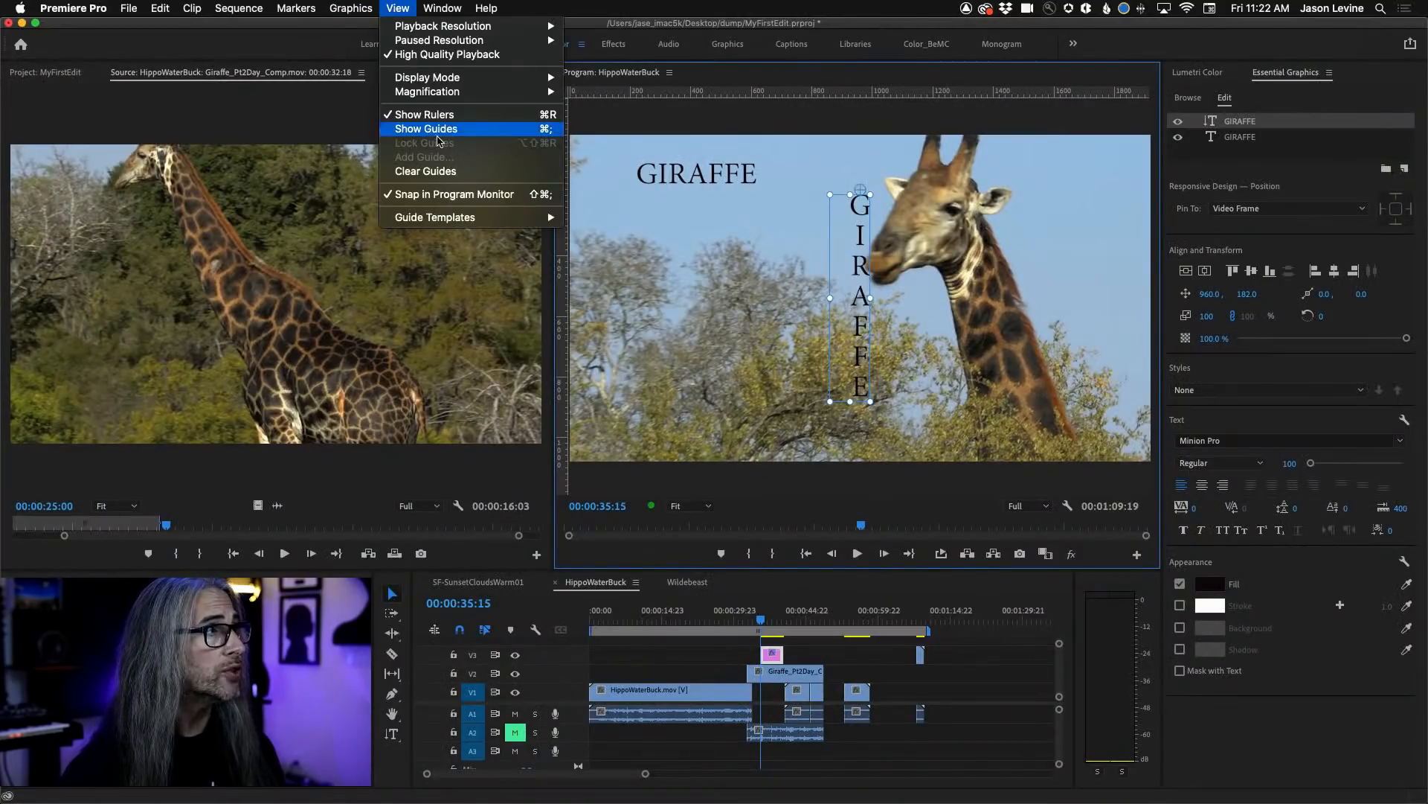
{"action": "left_click", "coordinate": [438, 129]}
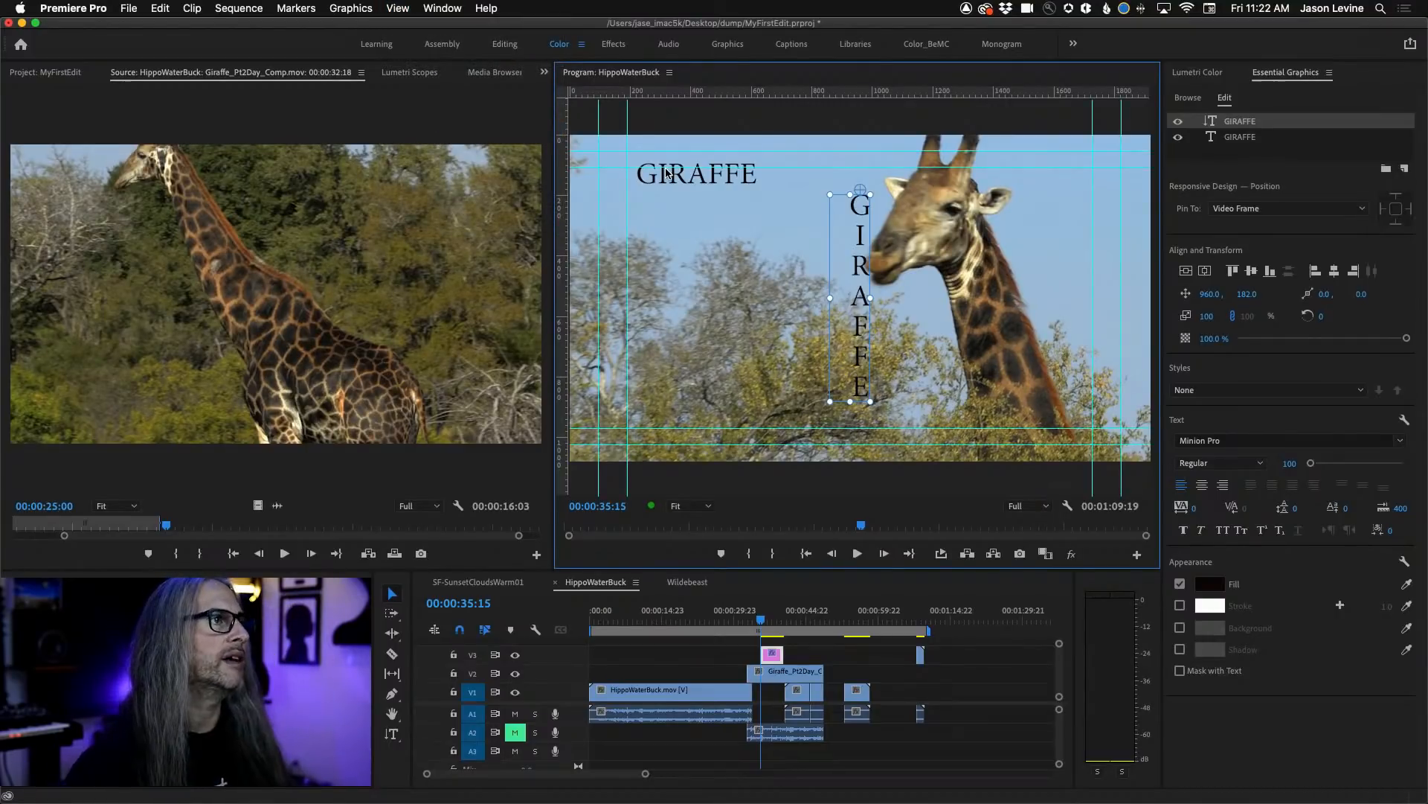
Lower the inner upper guide slightly and move the vertical GIRAFFE title beneath the horizontal one, to position 240, 252.
{"action": "mouse_move", "coordinate": [672, 168]}
{"action": "left_mouse_down"}
{"action": "mouse_move", "coordinate": [675, 245]}
{"action": "mouse_move", "coordinate": [675, 173]}
{"action": "left_mouse_up"}
{"action": "key", "text": "super+z"}
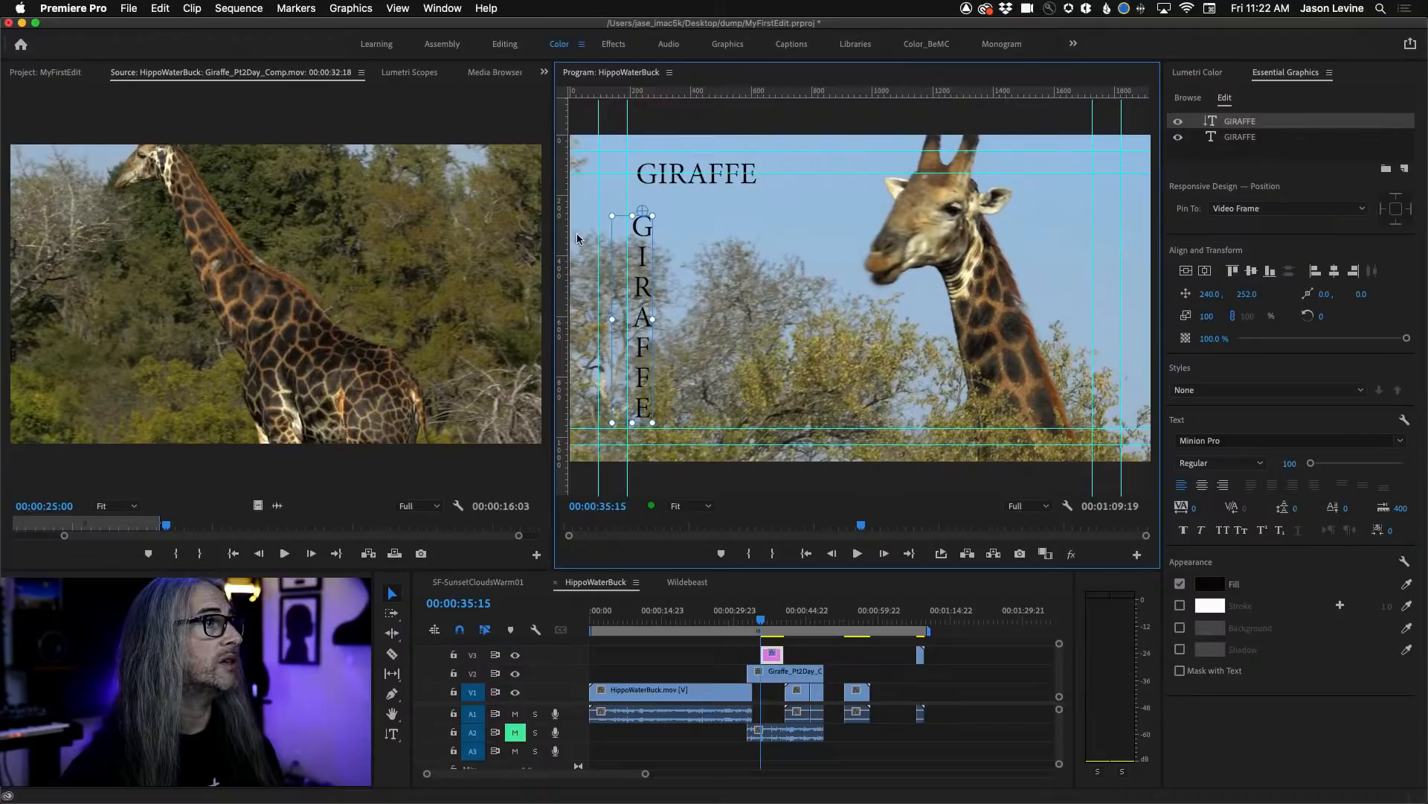
Pull a vertical guide at about 1660 px and horizontal guides at about 510 and 390 px from the rulers, and undo the vertical GIRAFFE title.
{"action": "left_click_drag", "start_coordinate": [568, 225], "coordinate": [1071, 239]}
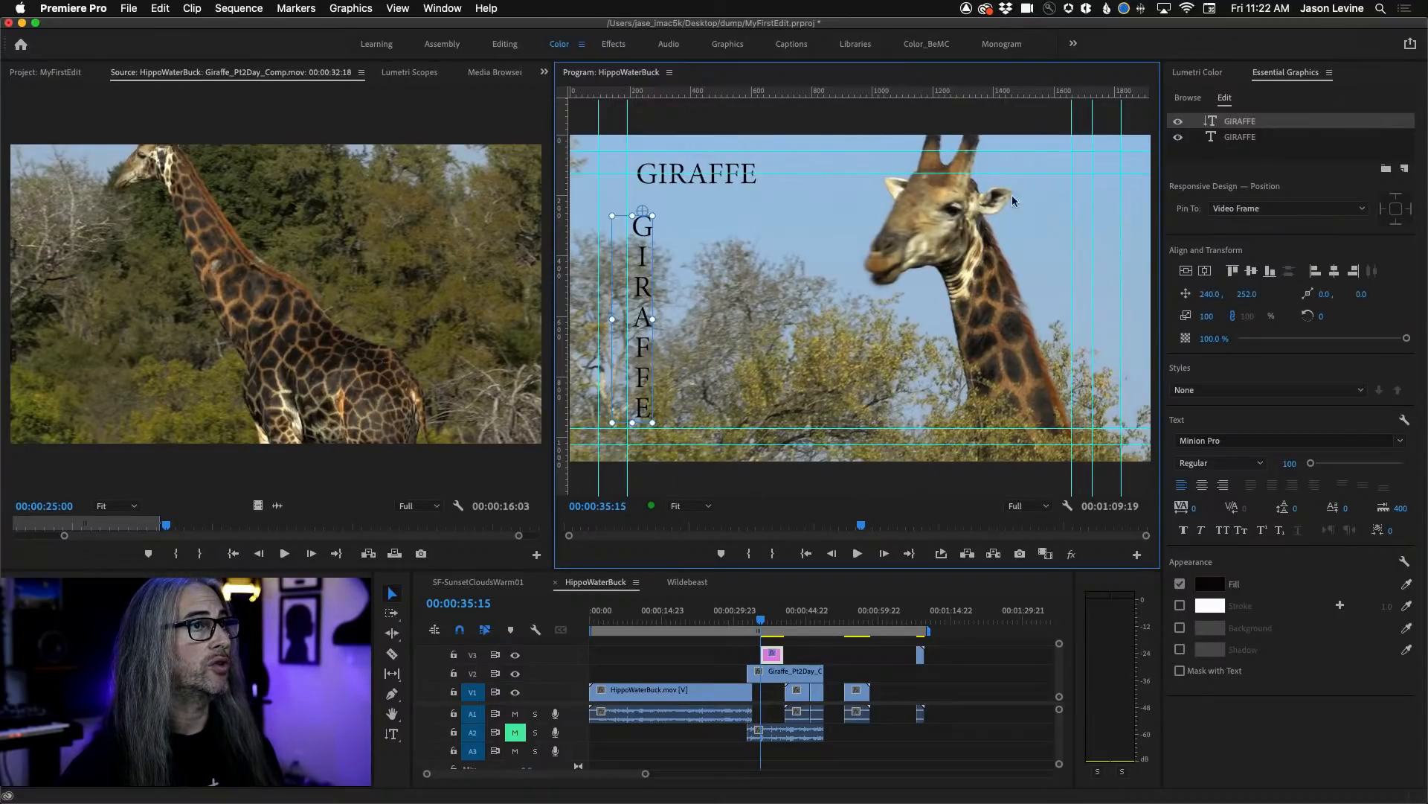
{"action": "left_click_drag", "start_coordinate": [875, 97], "coordinate": [880, 289]}
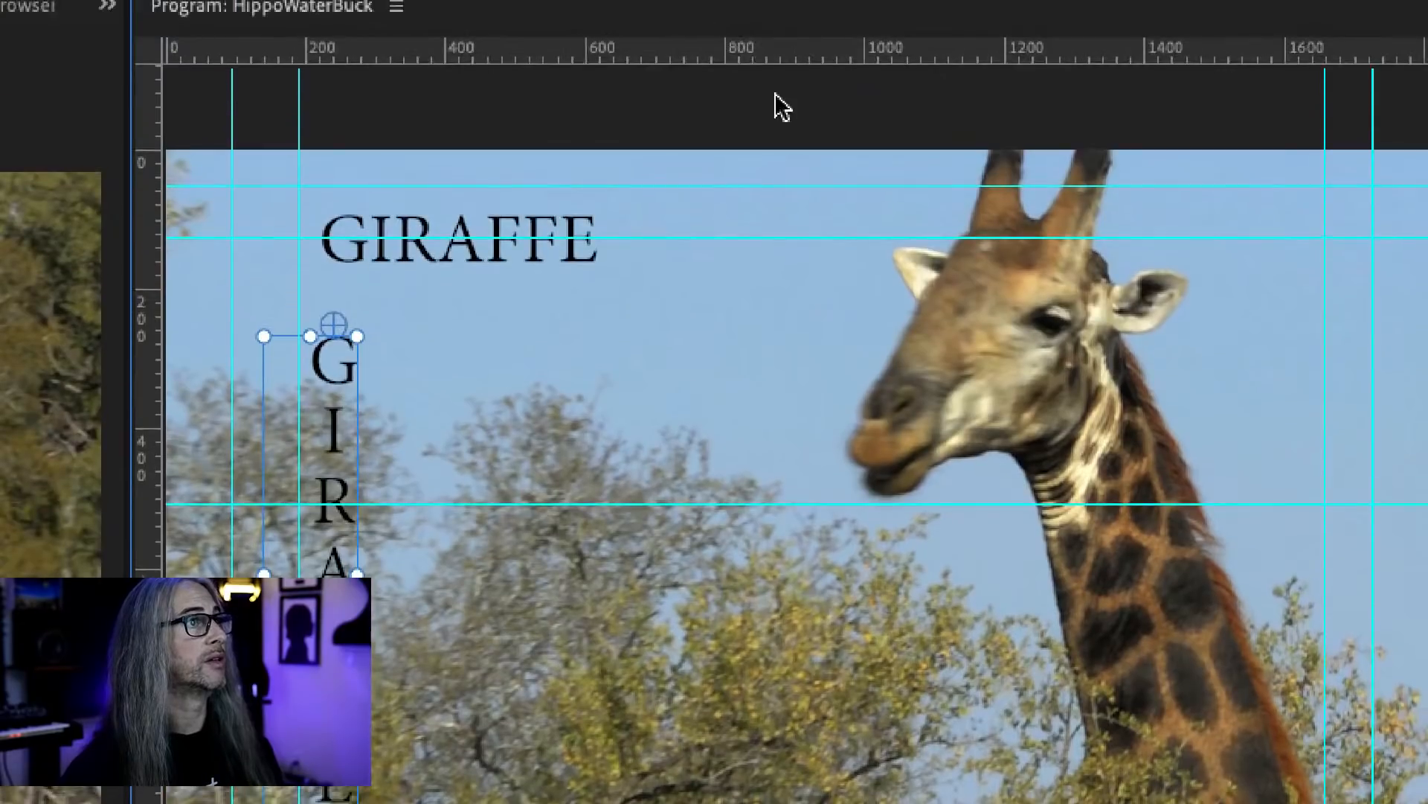
{"action": "left_click_drag", "start_coordinate": [772, 64], "coordinate": [786, 424]}
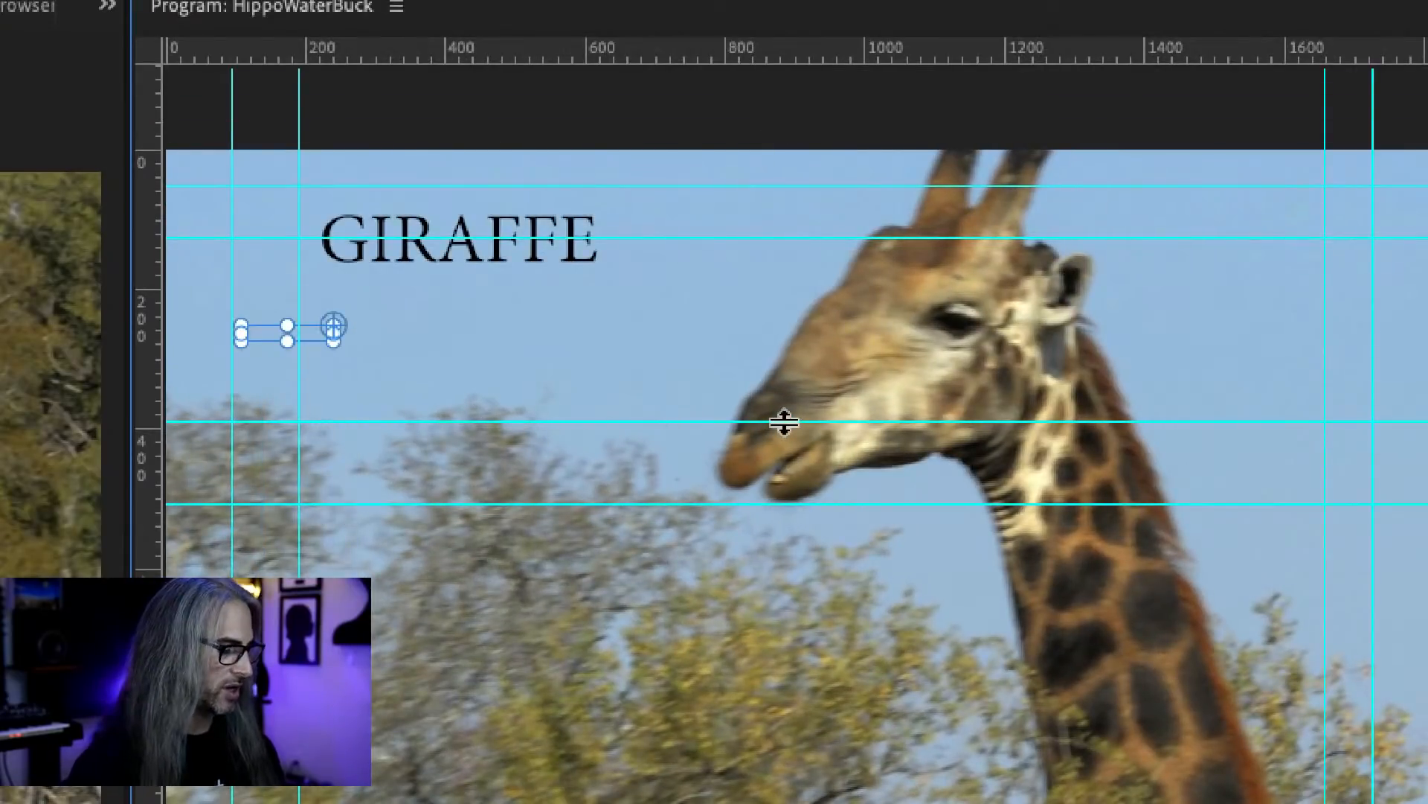
{"action": "key", "text": "ctrl+z"}
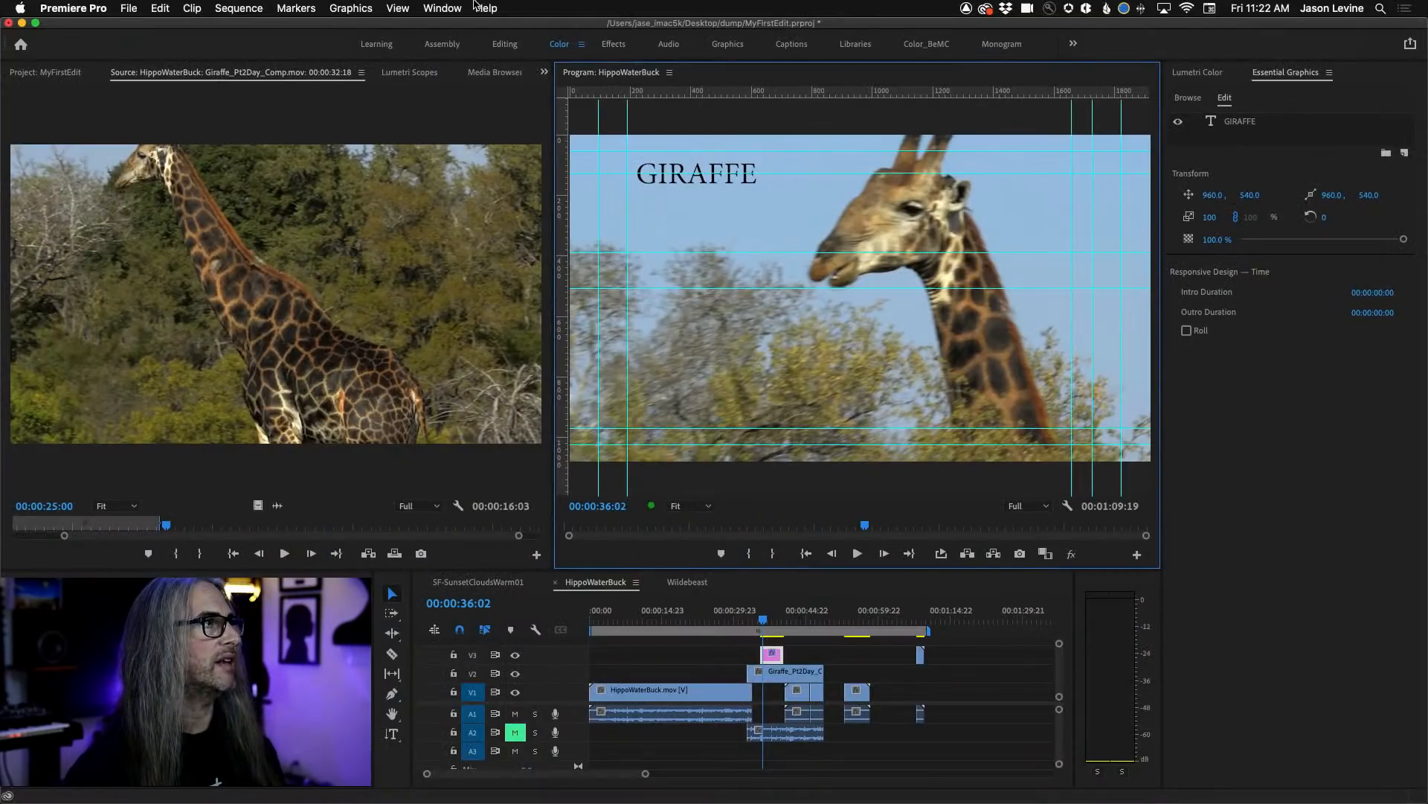
Add a vertical guide at position 50 pixels measured from the Left, and hide all guides in the Program Monitor.
{"action": "left_click", "coordinate": [421, 8]}
{"action": "mouse_move", "coordinate": [396, 6]}
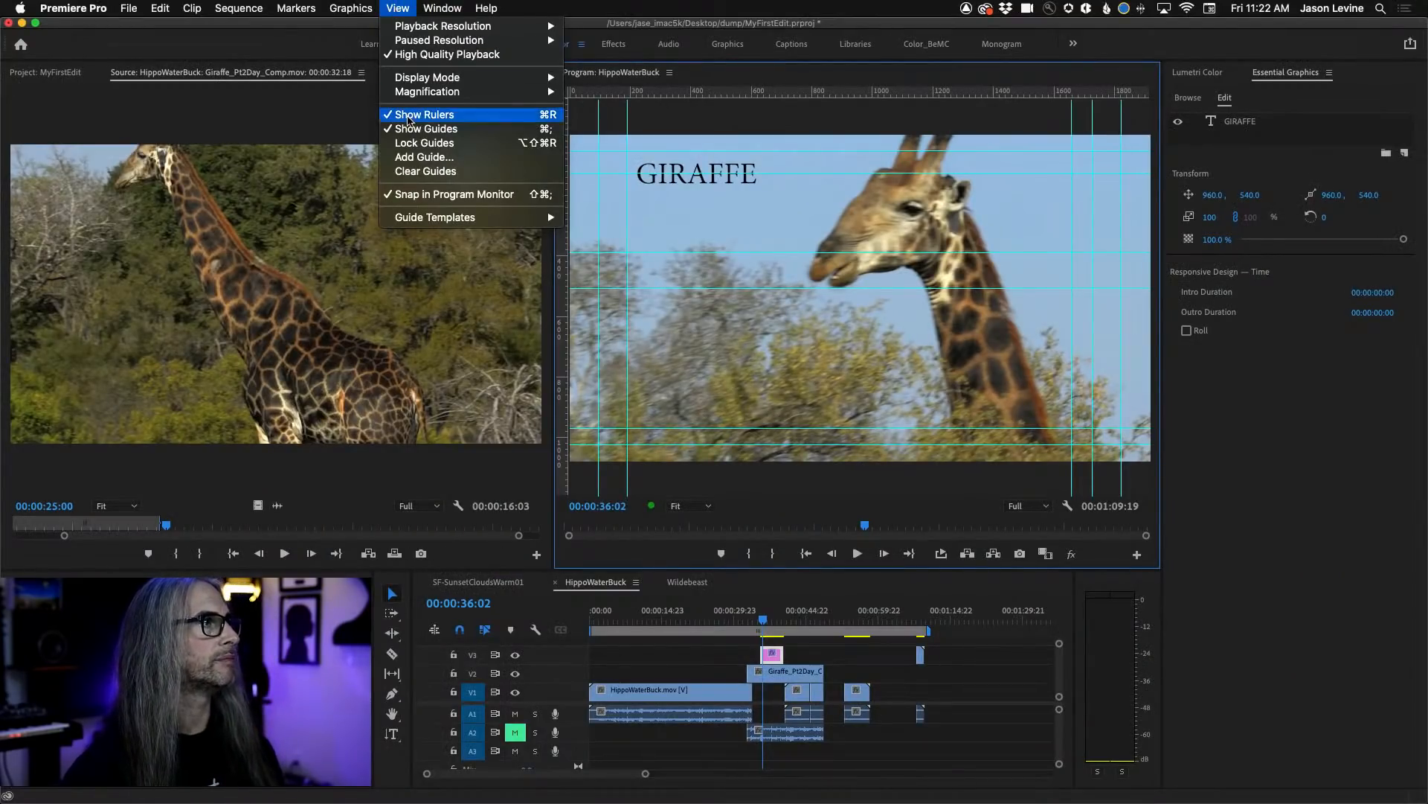
{"action": "left_click", "coordinate": [495, 158]}
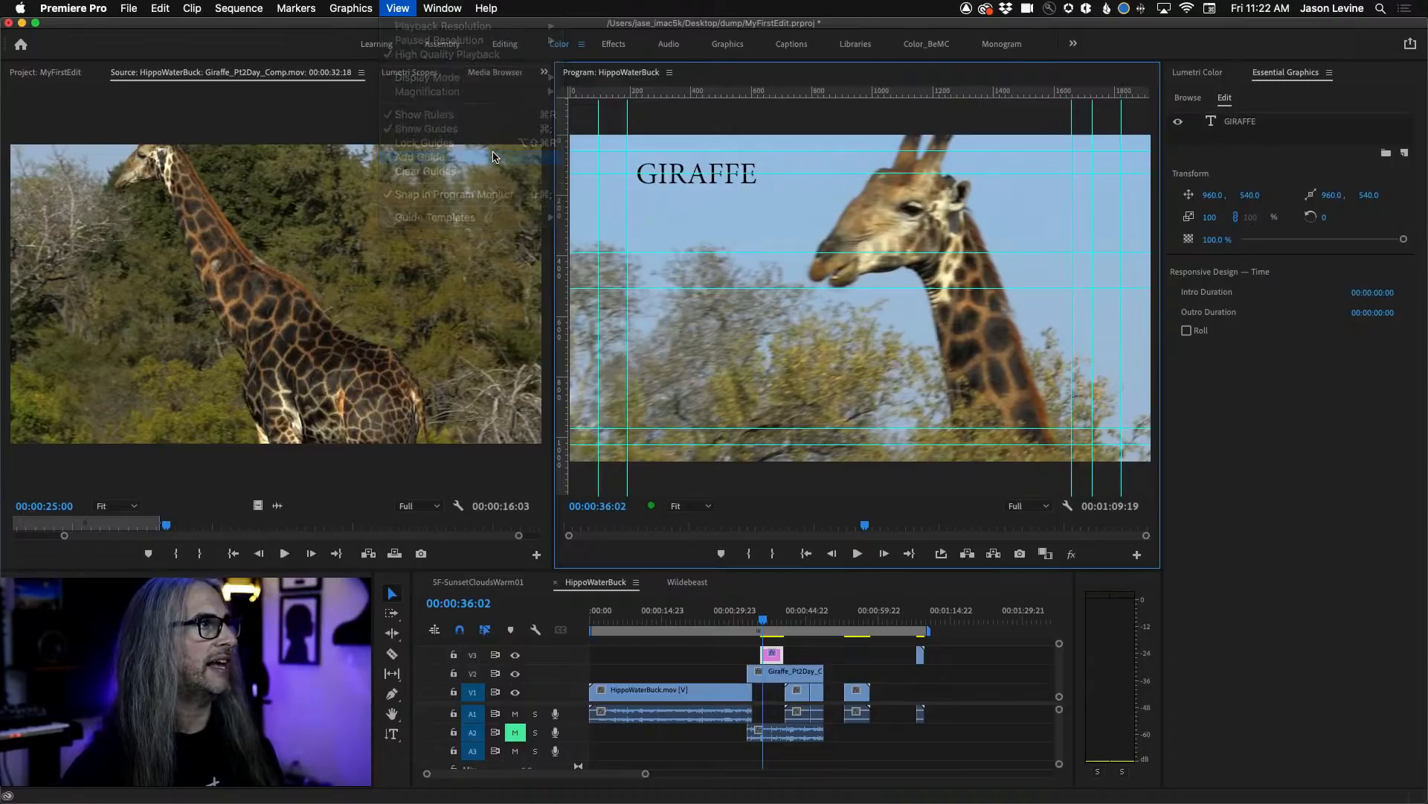
{"action": "left_click_drag", "start_coordinate": [695, 332], "coordinate": [922, 193]}
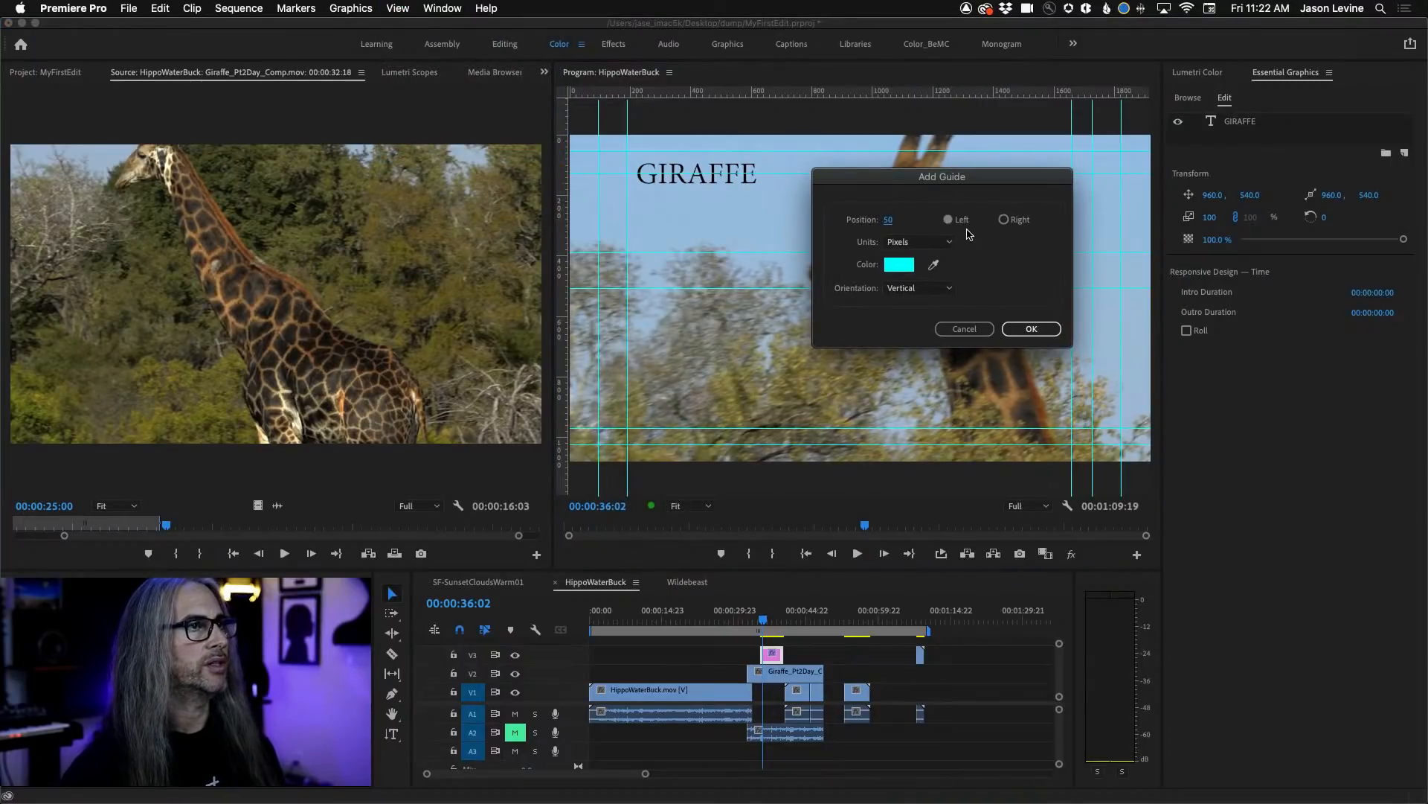
{"action": "left_click", "coordinate": [950, 290]}
{"action": "left_click", "coordinate": [998, 288]}
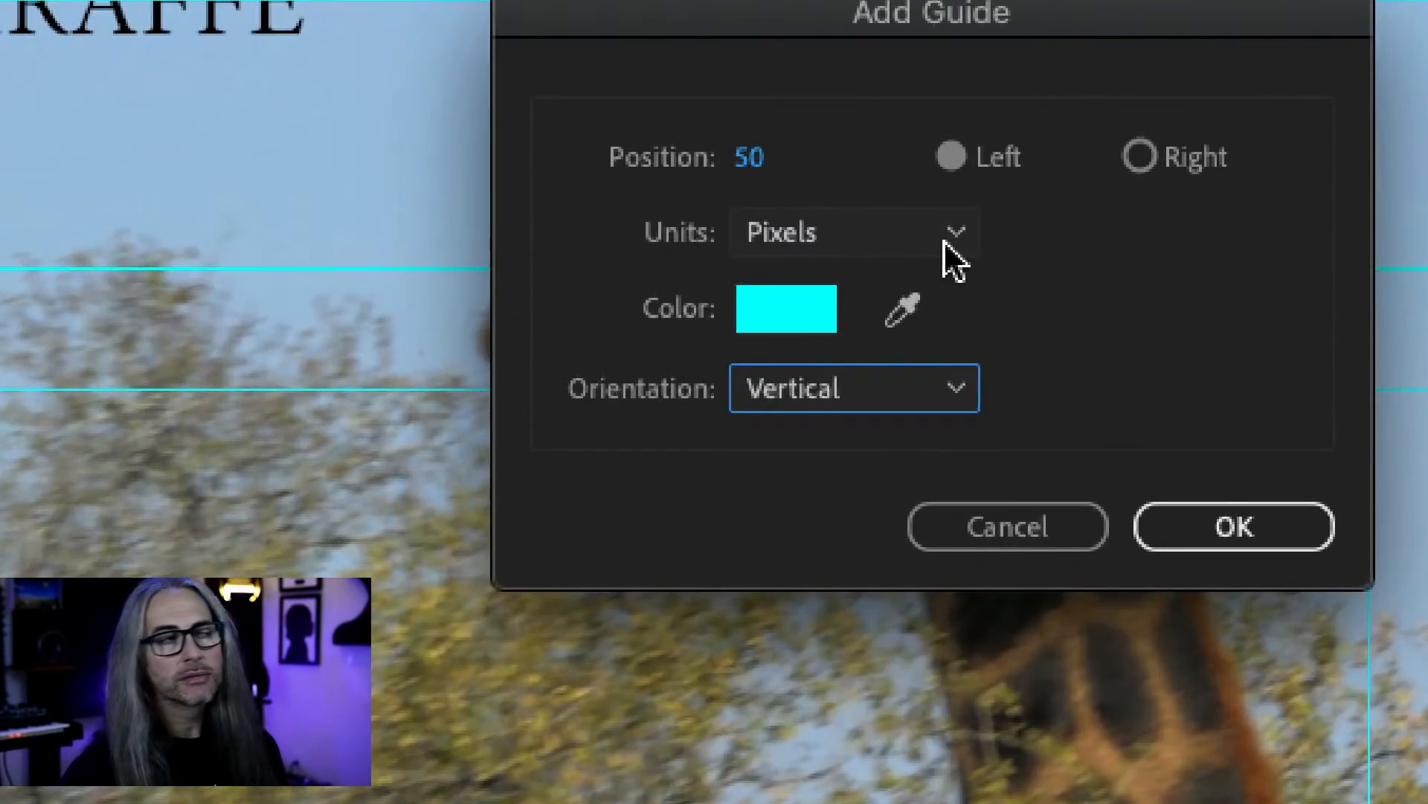
{"action": "left_click", "coordinate": [945, 239]}
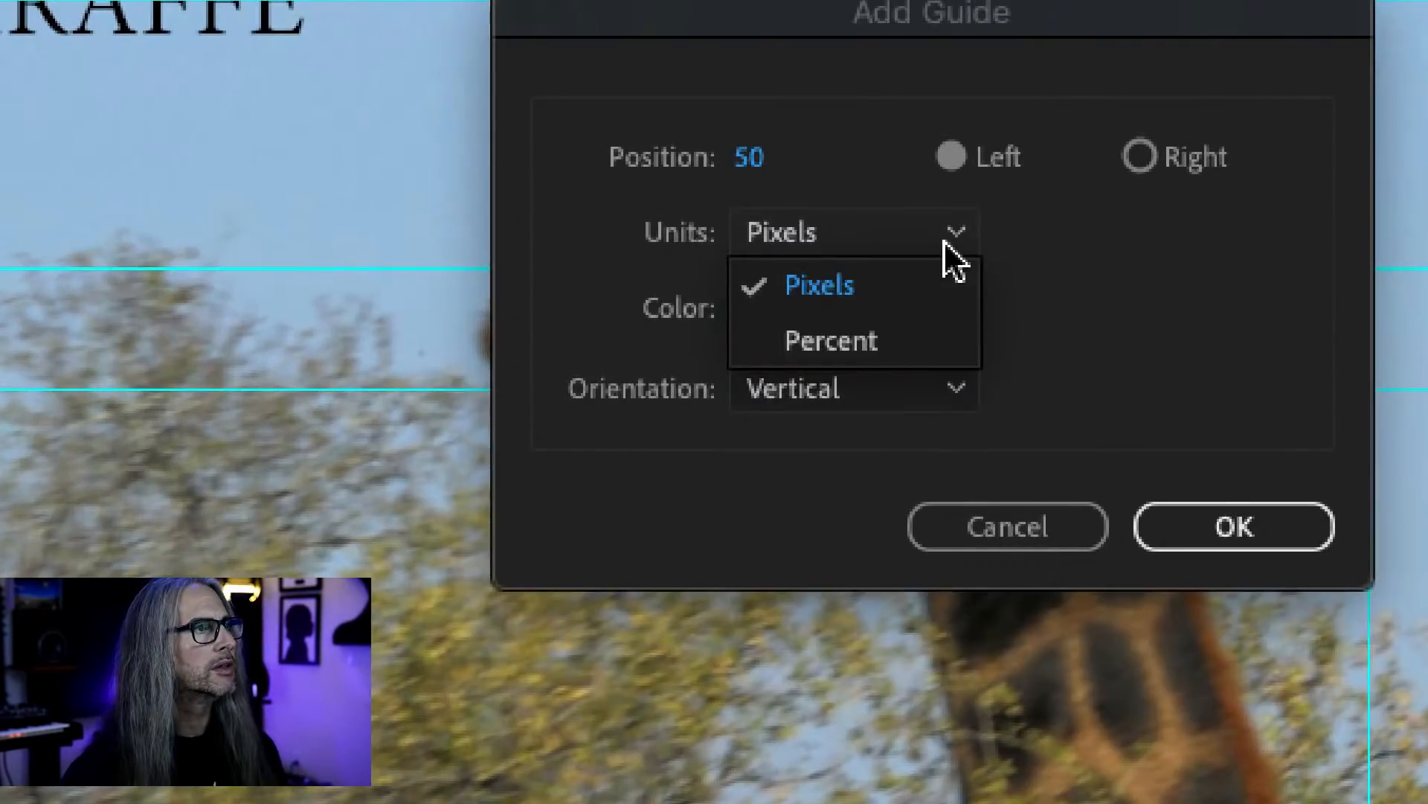
{"action": "left_click", "coordinate": [1028, 249]}
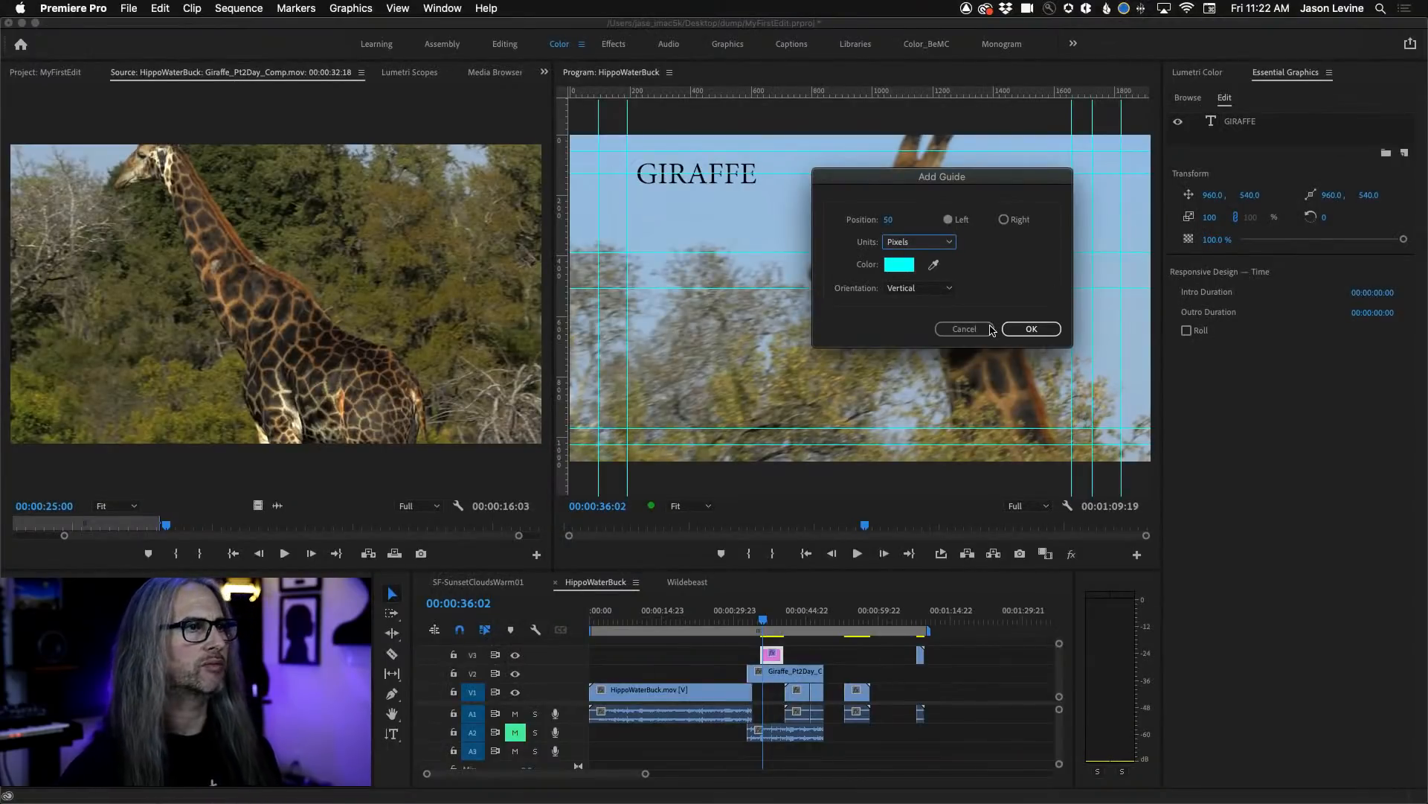
{"action": "left_click", "coordinate": [1027, 330]}
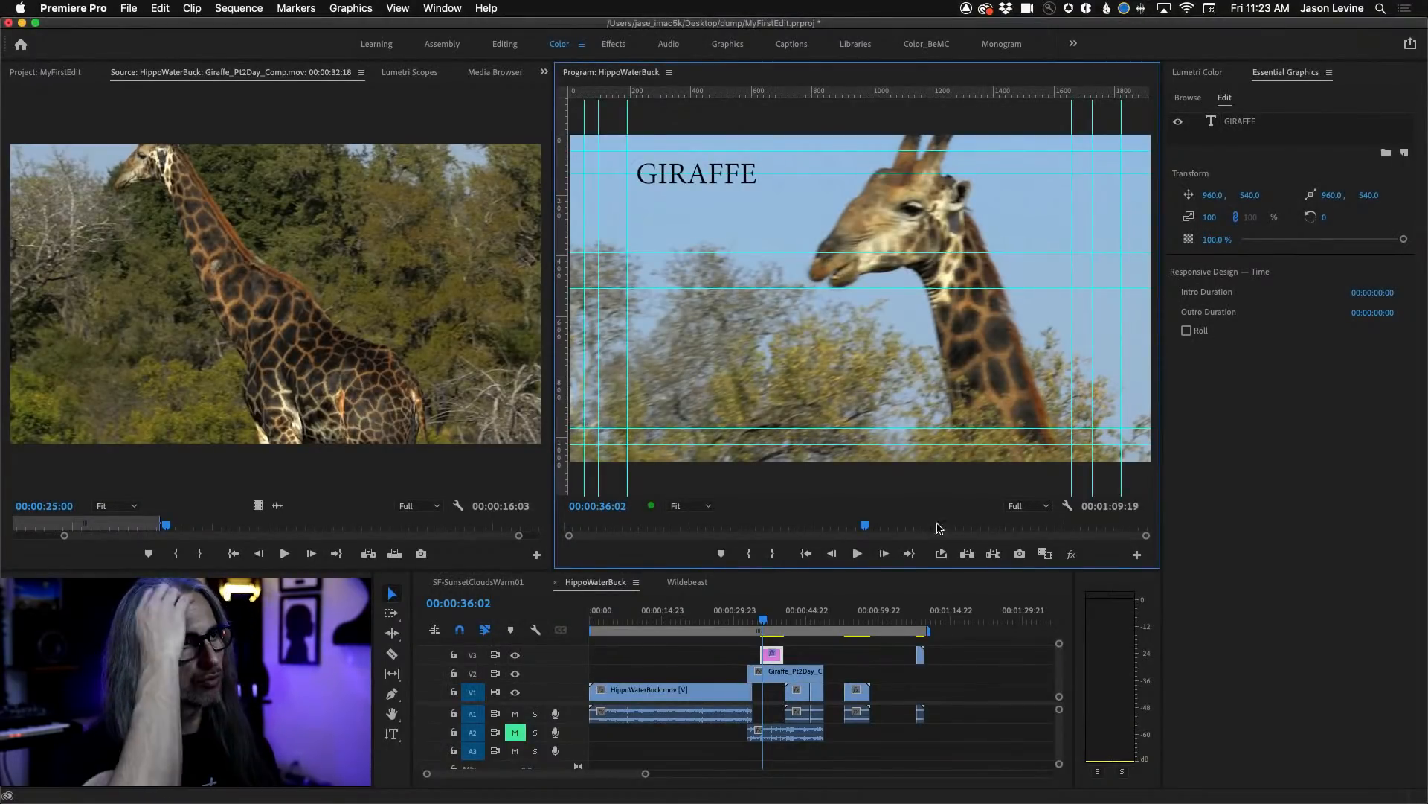
{"action": "left_click", "coordinate": [1067, 507]}
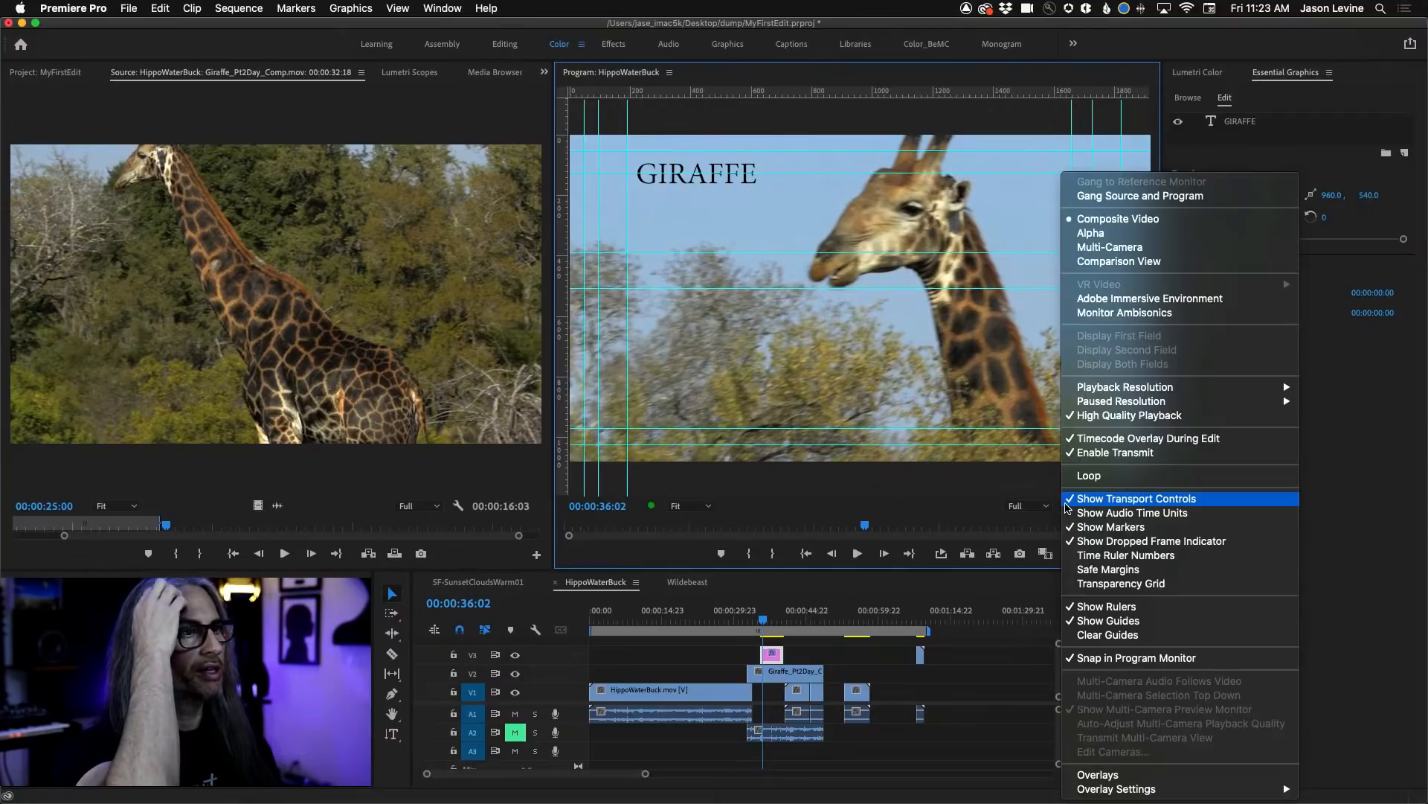
{"action": "left_click", "coordinate": [1108, 622]}
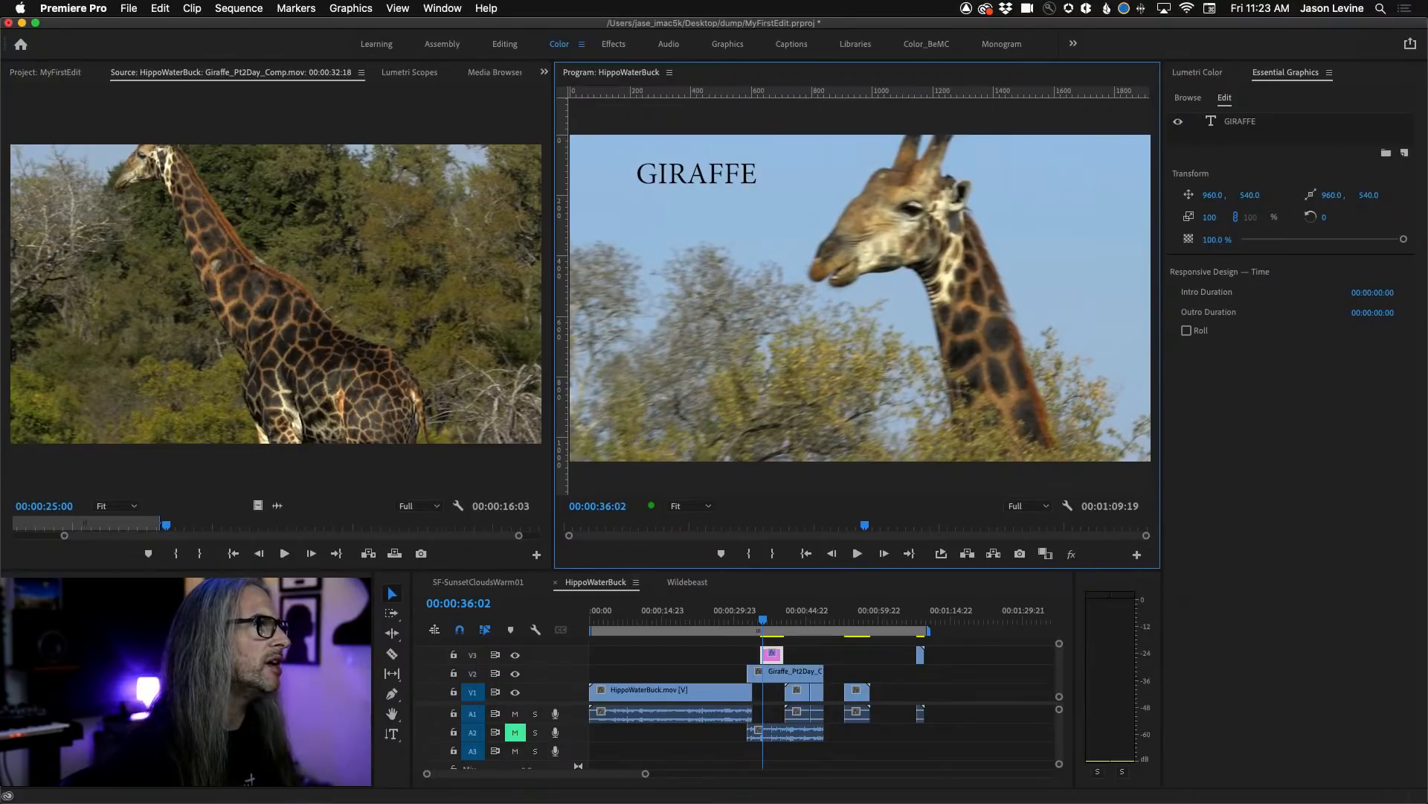
Apply a Cross Dissolve video transition to the V1 cut beneath the Giraffe clip, and preview it at about 00:00:46:15.
{"action": "key", "text": "shift+7"}
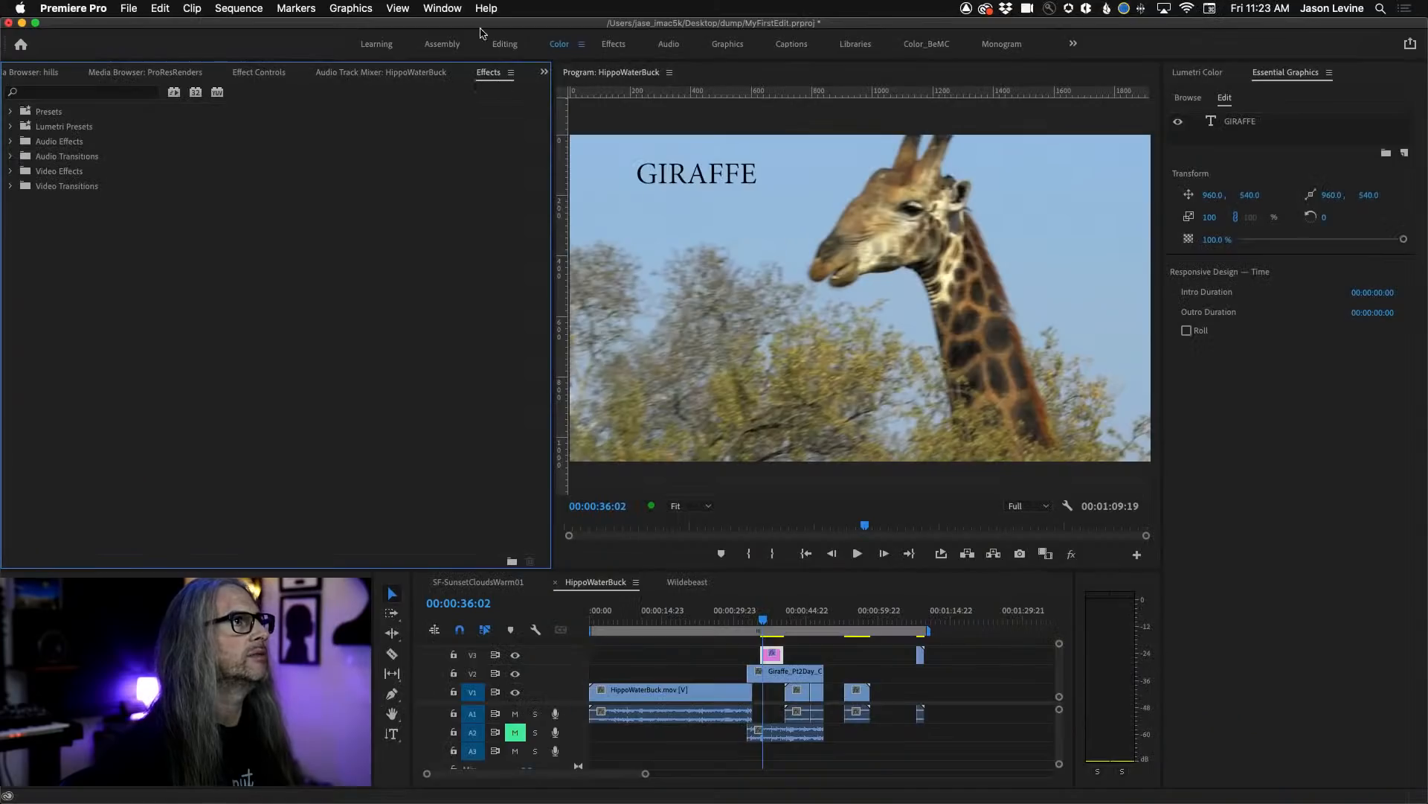
{"action": "left_click", "coordinate": [419, 5]}
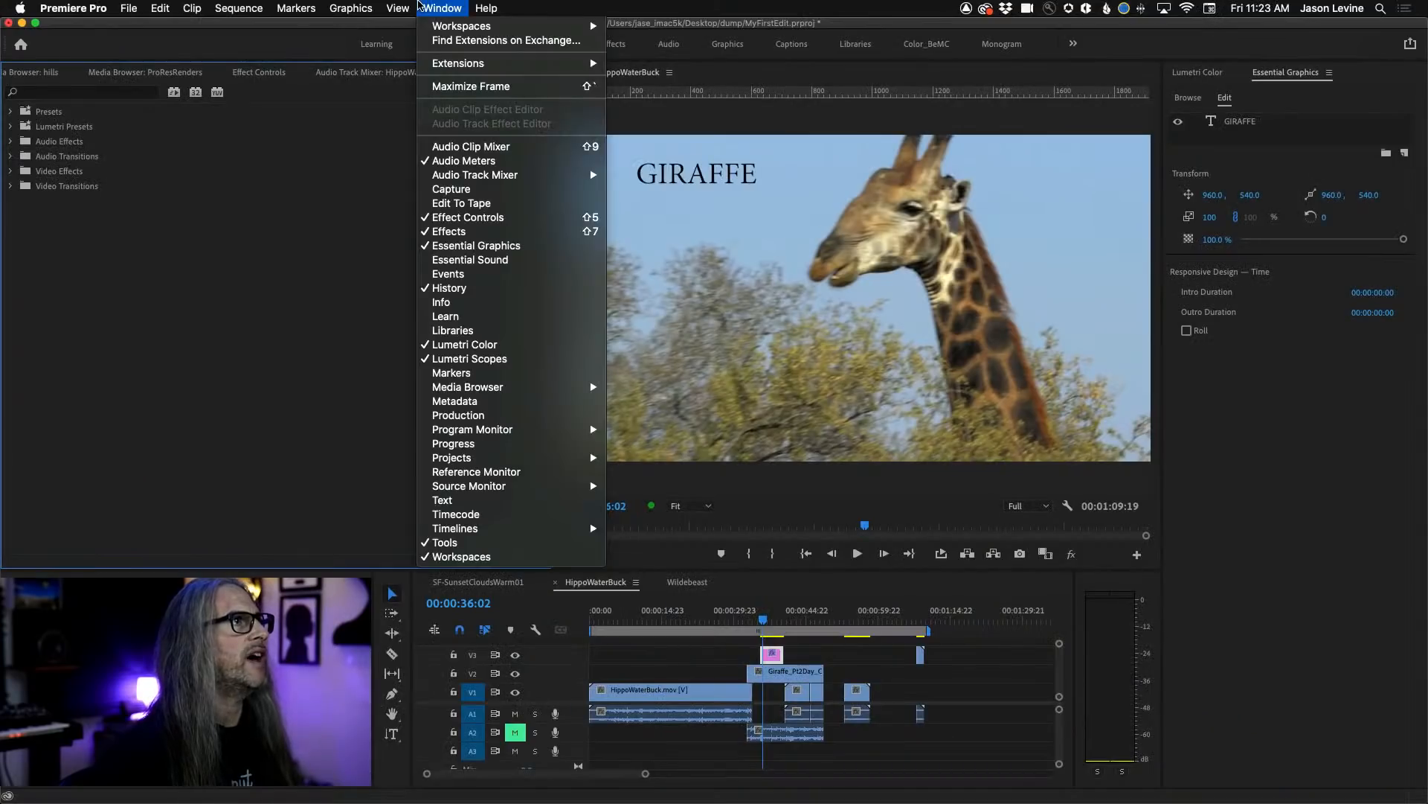
{"action": "left_click", "coordinate": [419, 4]}
{"action": "left_click", "coordinate": [11, 186]}
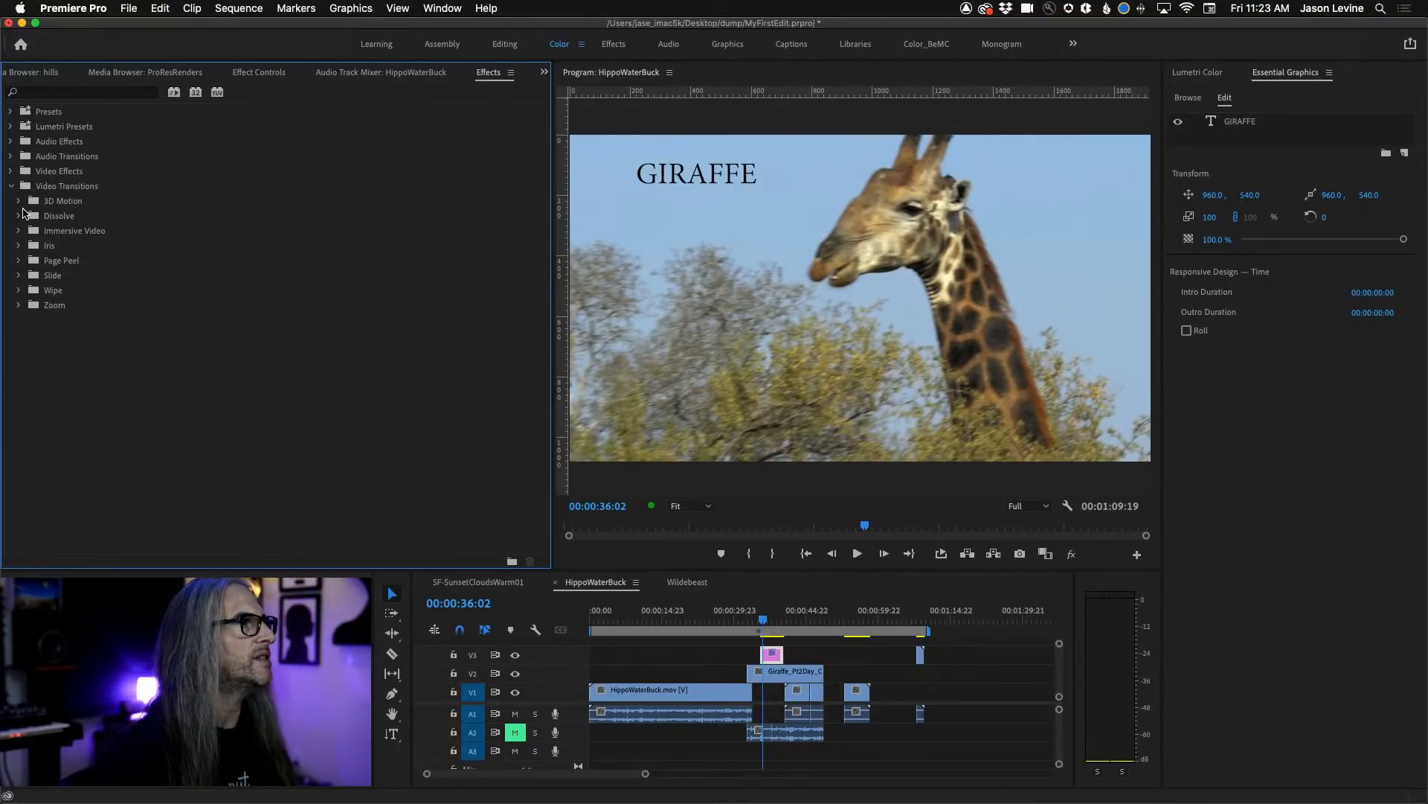
{"action": "left_click", "coordinate": [19, 216]}
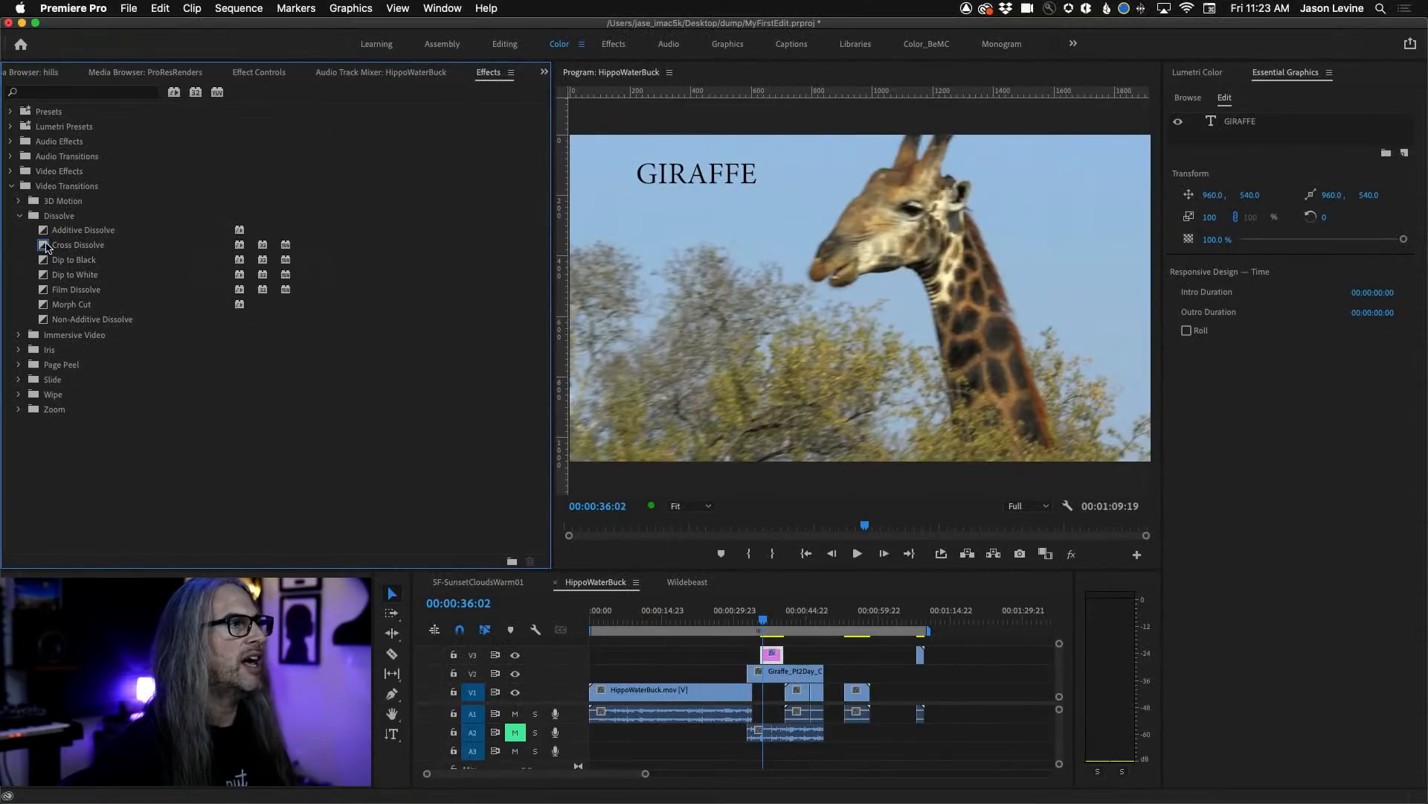
{"action": "left_click_drag", "start_coordinate": [46, 247], "coordinate": [811, 696]}
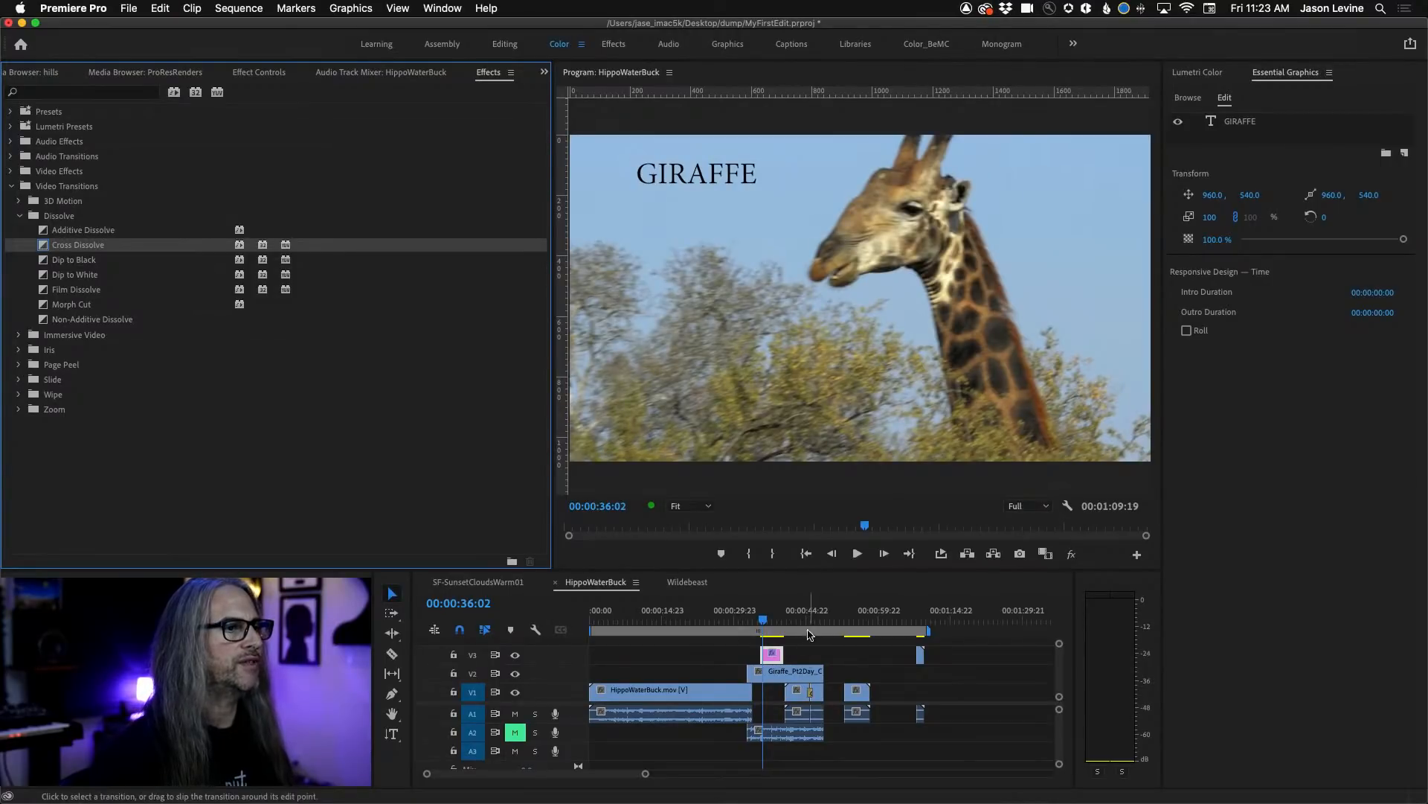
{"action": "left_click_drag", "start_coordinate": [808, 622], "coordinate": [816, 631]}
Split the HippoWaterBuck.mov clip on V1 with the Razor tool at about 13 seconds.
{"action": "left_click", "coordinate": [654, 701]}
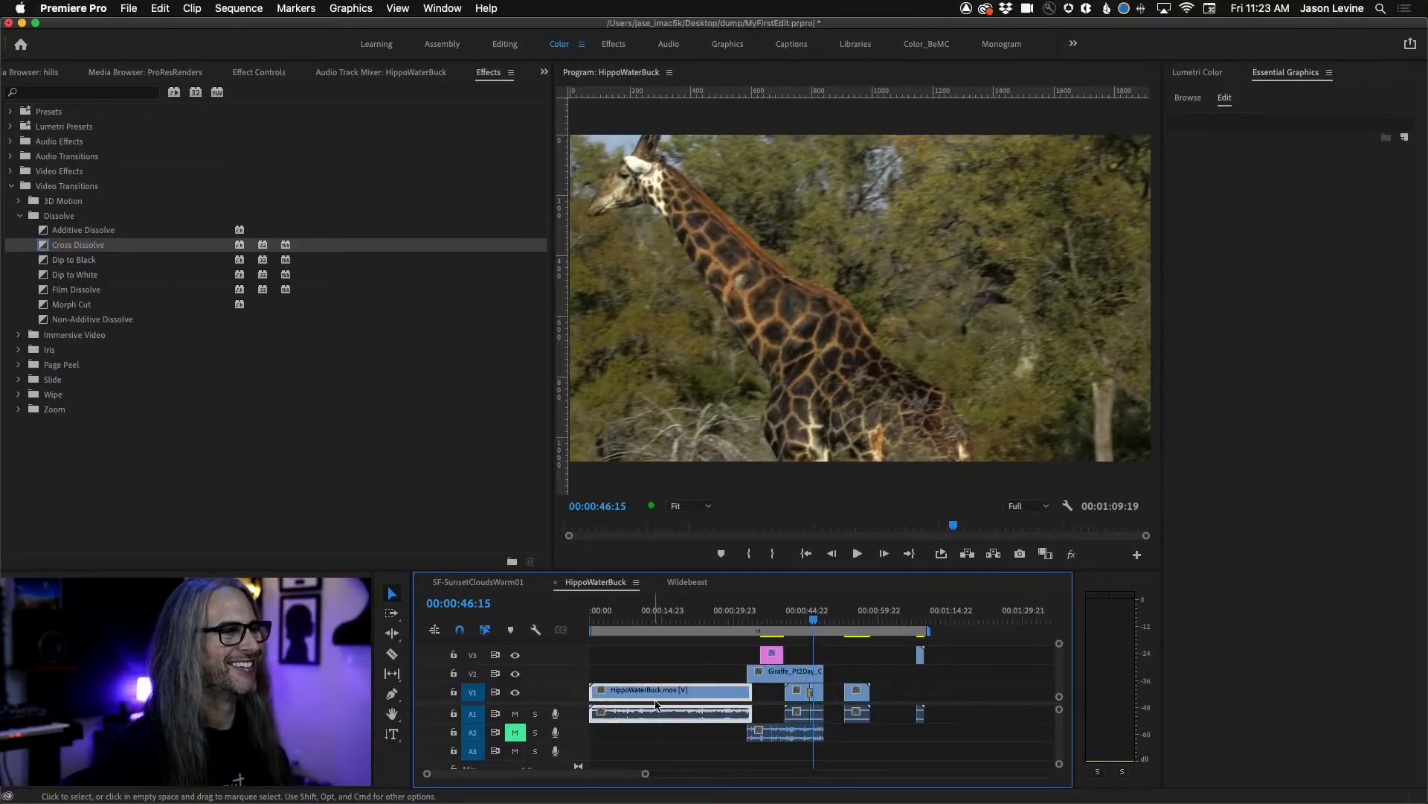
{"action": "key", "text": "c"}
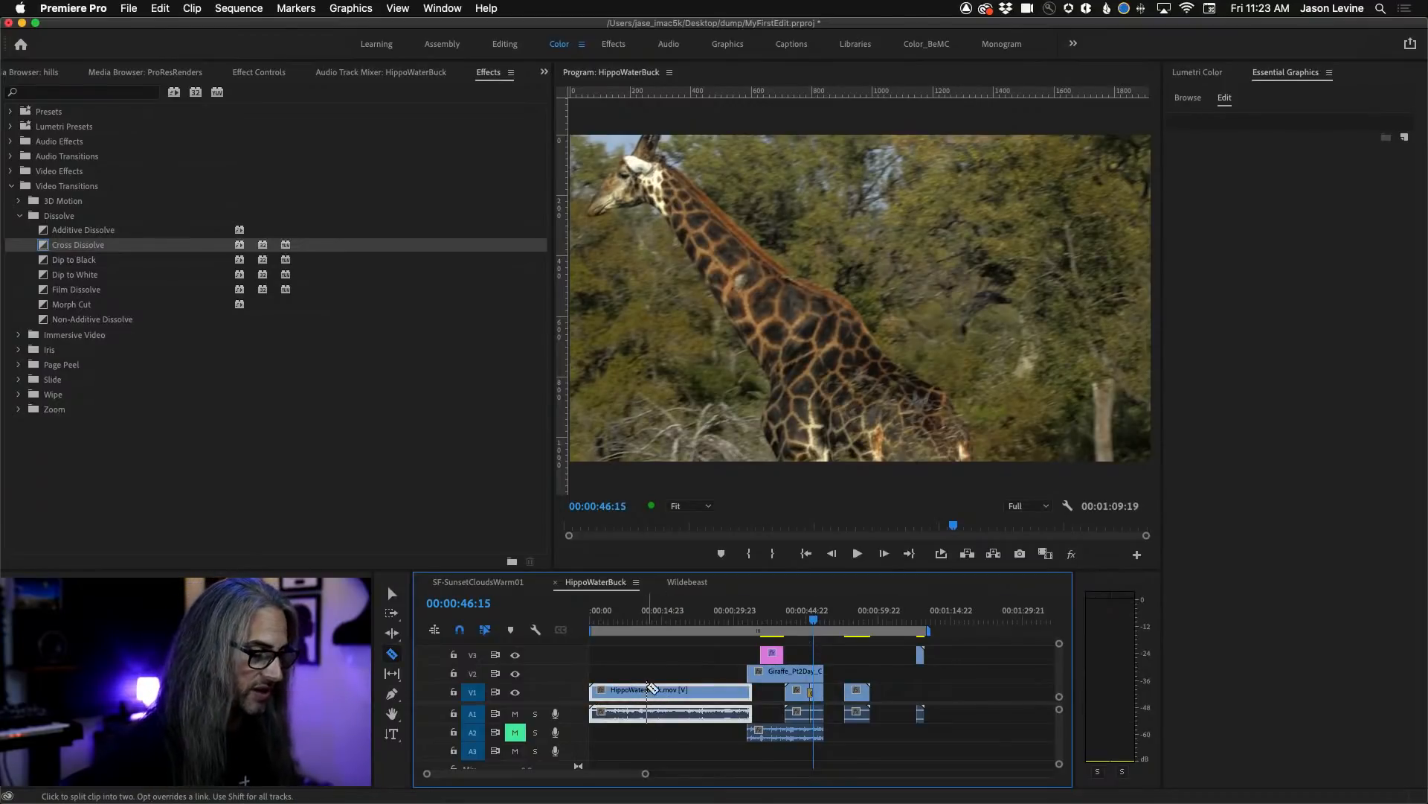
{"action": "left_click", "coordinate": [654, 692]}
{"action": "key", "text": "v"}
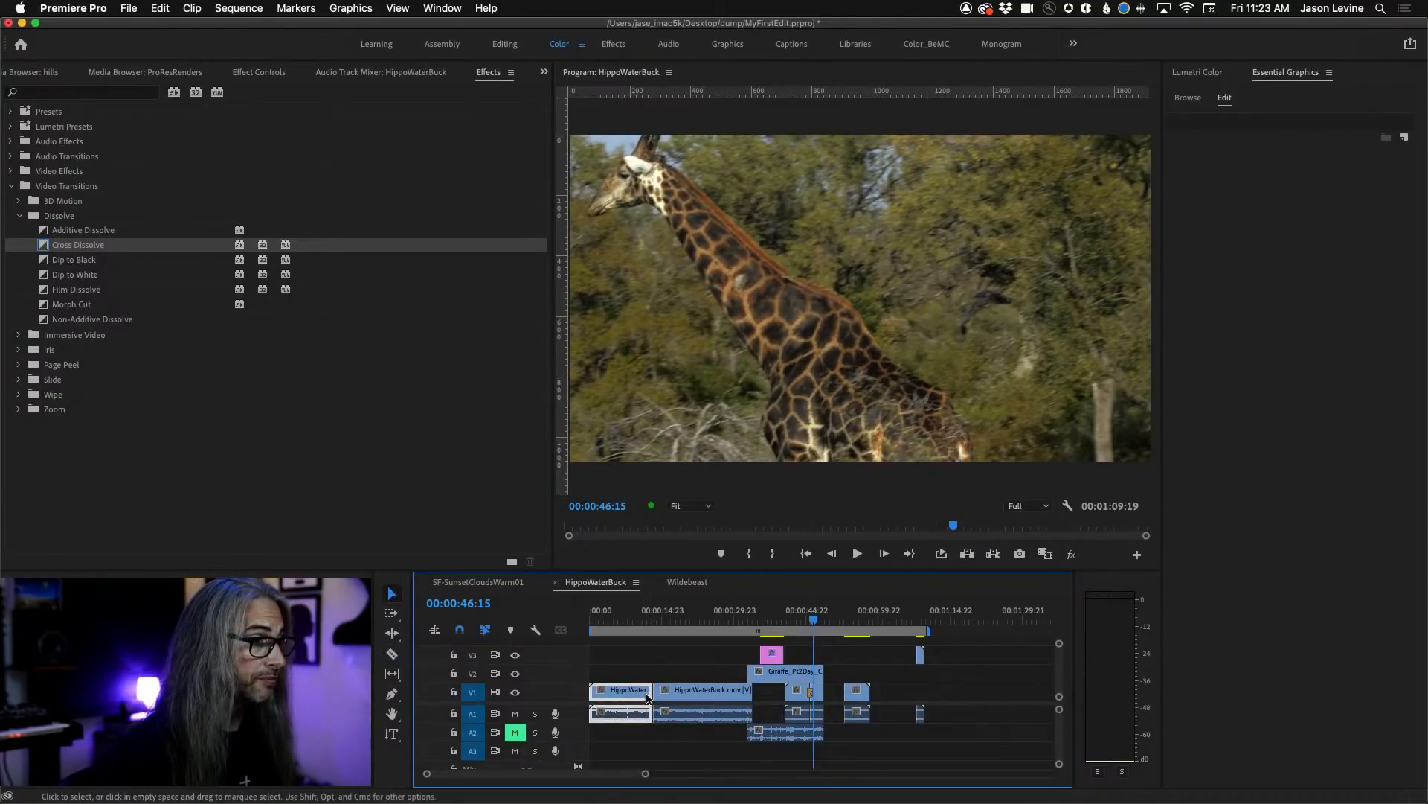
Undo a plain trim of the first HippoWaterBuck part, and ripple trim both sides of the cut so it sits at about 7 seconds.
{"action": "left_click_drag", "start_coordinate": [653, 692], "coordinate": [632, 691]}
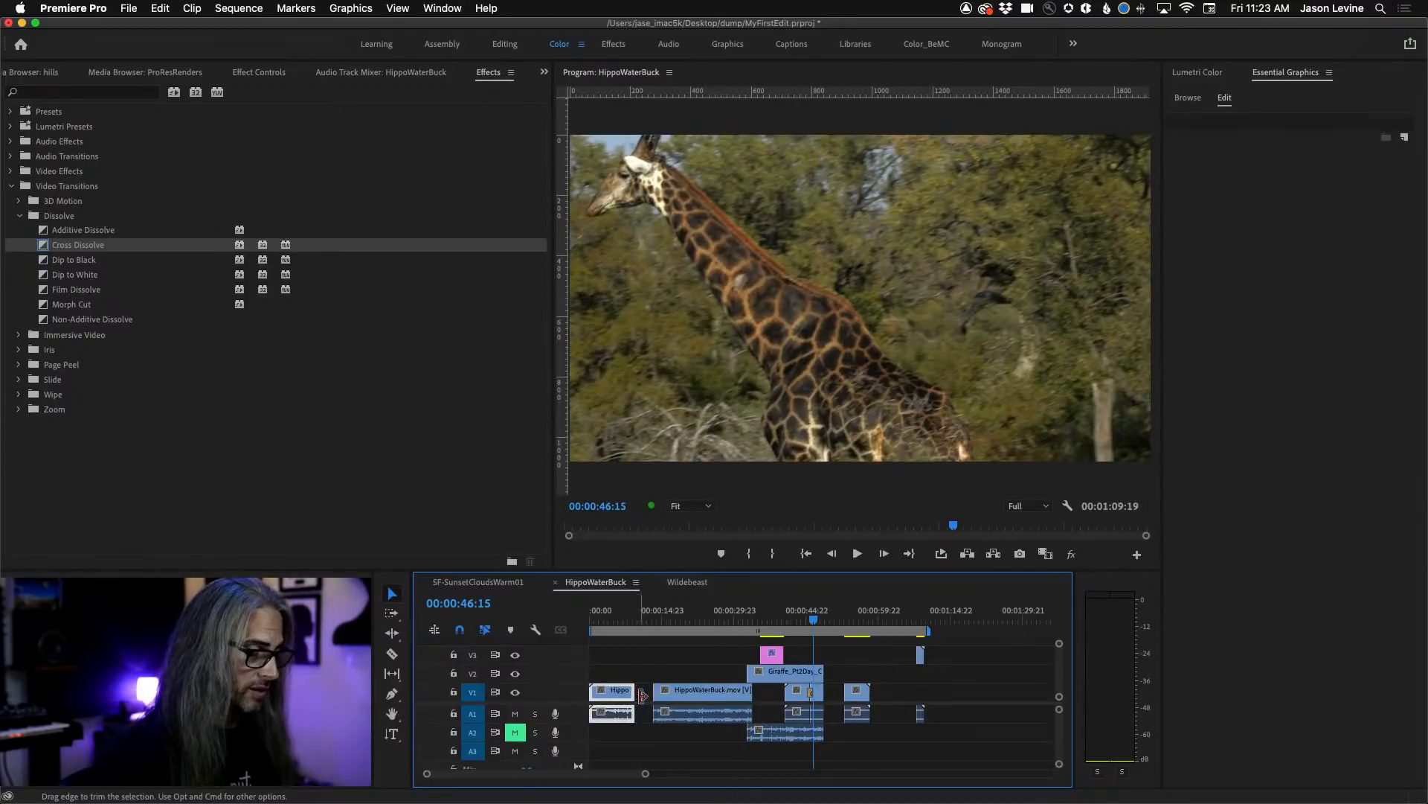
{"action": "key", "text": "super+z"}
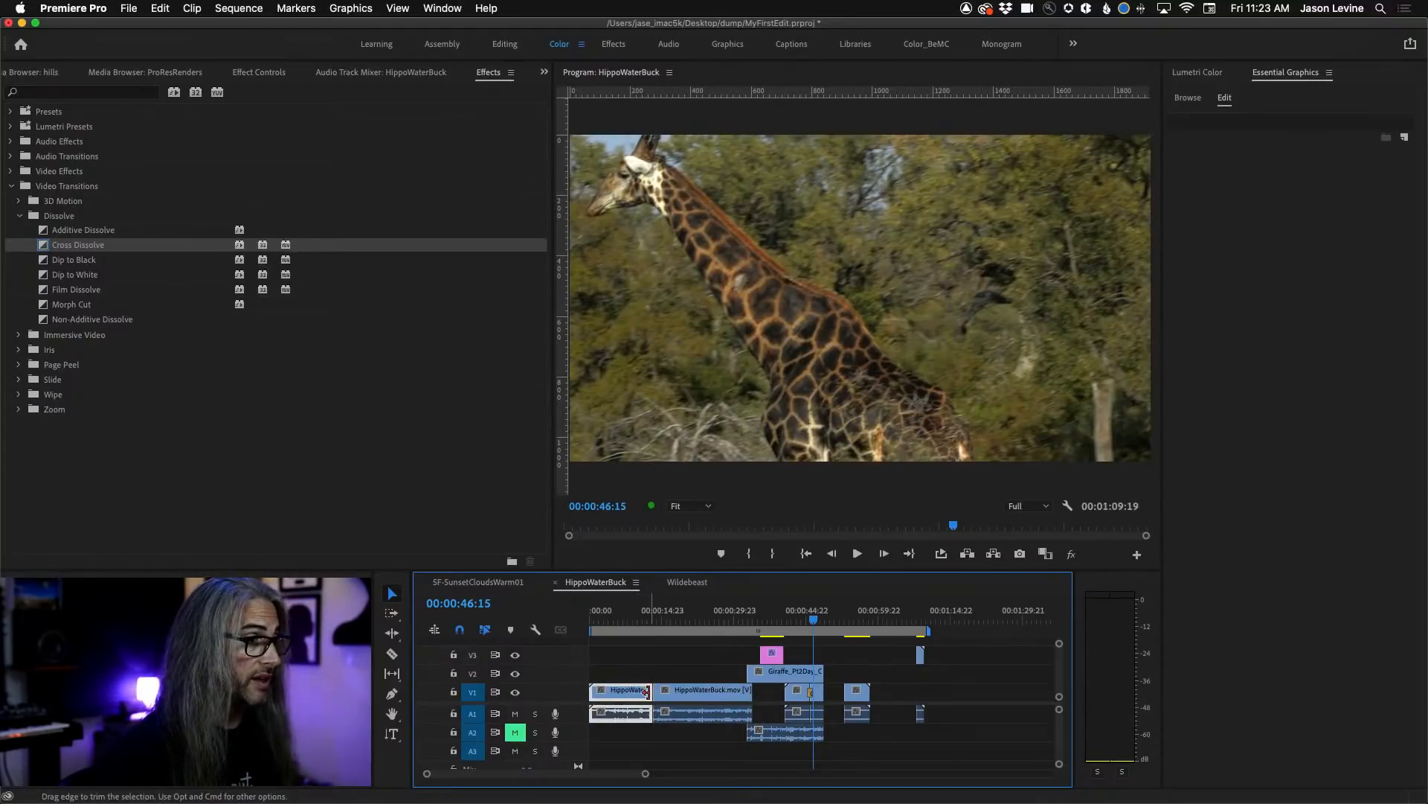
{"action": "mouse_move", "coordinate": [651, 697]}
{"action": "left_mouse_down"}
{"action": "mouse_move", "coordinate": [632, 693]}
{"action": "mouse_move", "coordinate": [658, 692]}
{"action": "left_mouse_up"}
Apply a Cross Dissolve to the cut between the two HippoWaterBuck parts, play across it and park at 00:00:07:06.
{"action": "left_click_drag", "start_coordinate": [47, 246], "coordinate": [623, 692]}
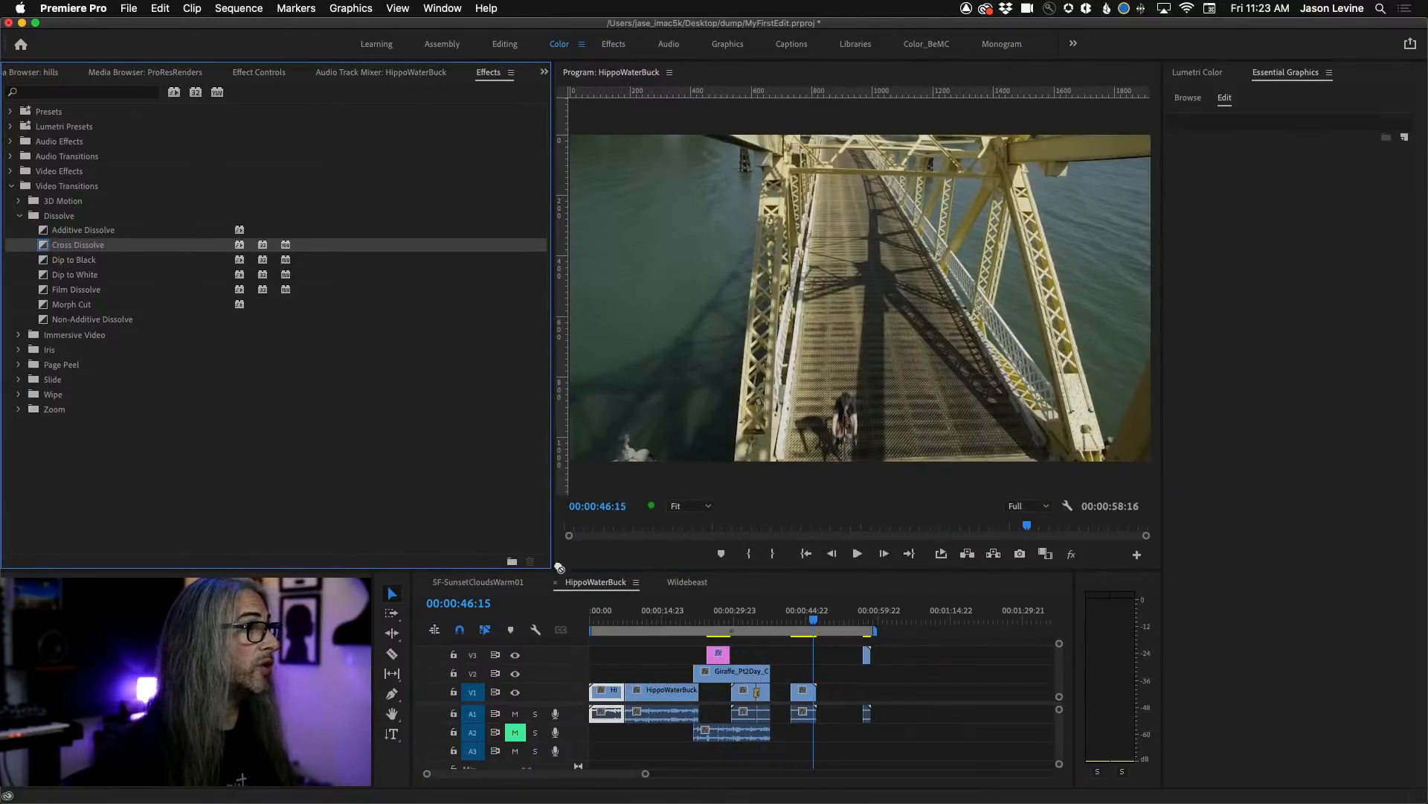
{"action": "left_click", "coordinate": [624, 622]}
{"action": "key", "text": "space"}
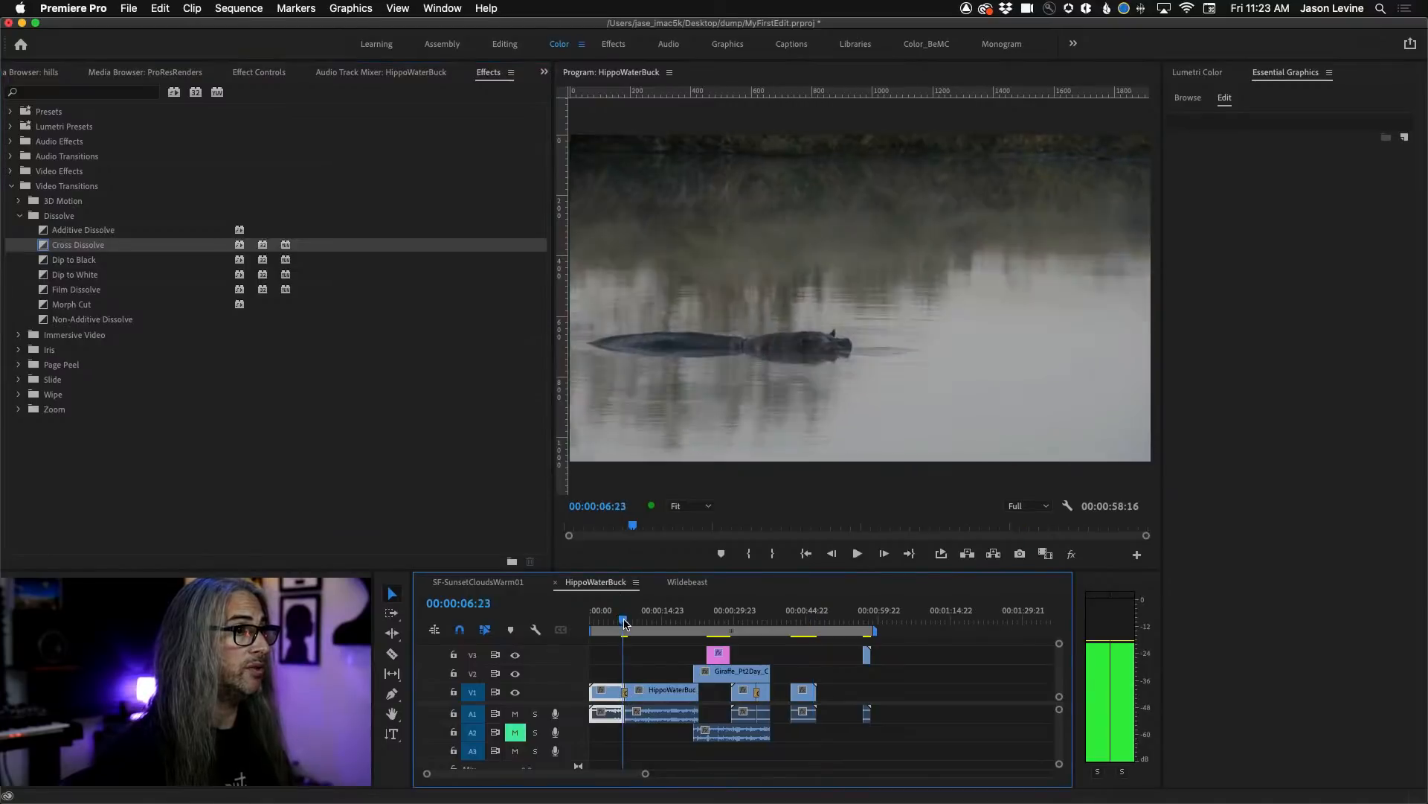
{"action": "left_click_drag", "start_coordinate": [623, 622], "coordinate": [625, 625]}
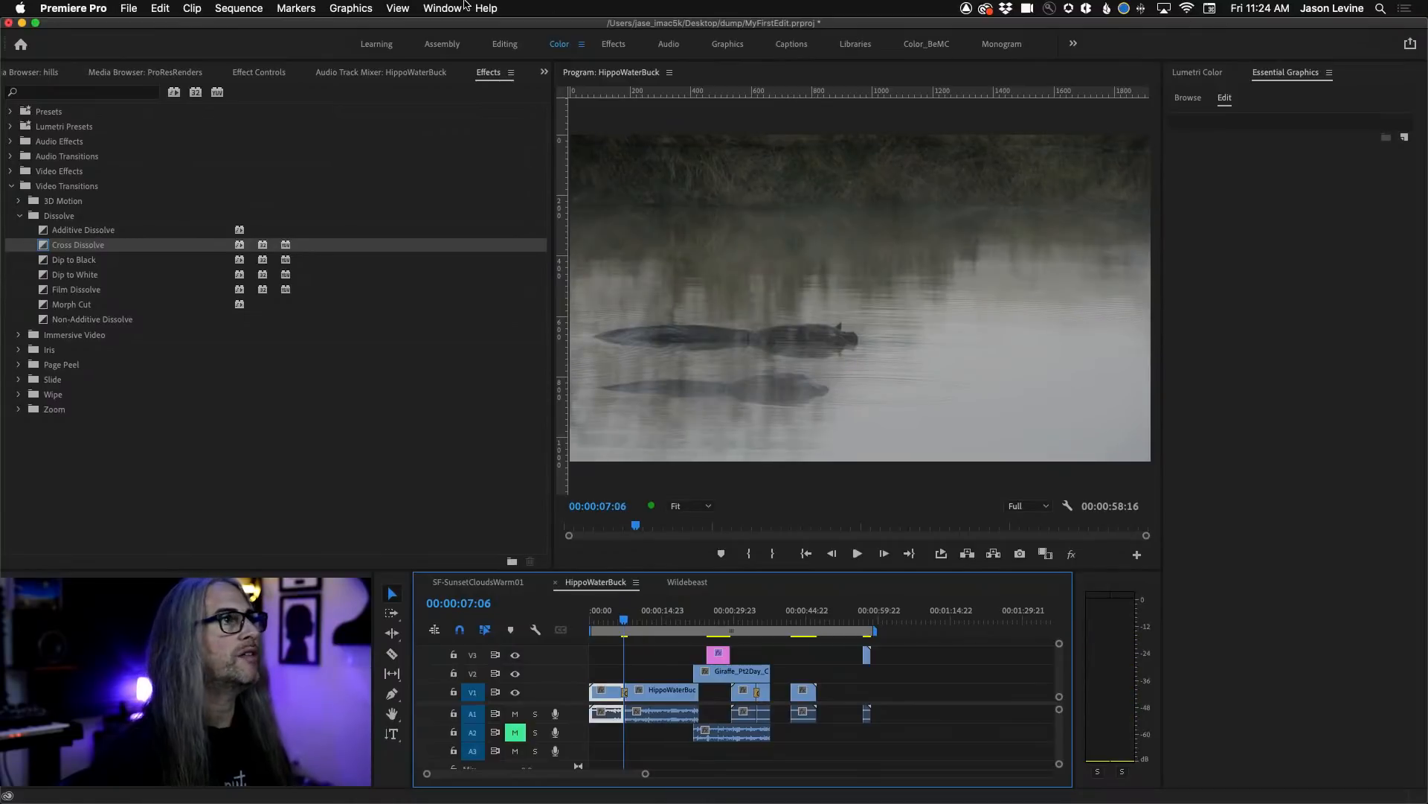
Search Adobe Stock for free "transitions" templates and place the "Visual Trends: The Fluid Self" template on V3 above the dissolve at about 34 seconds.
{"action": "left_click", "coordinate": [1272, 75]}
{"action": "left_click", "coordinate": [1189, 98]}
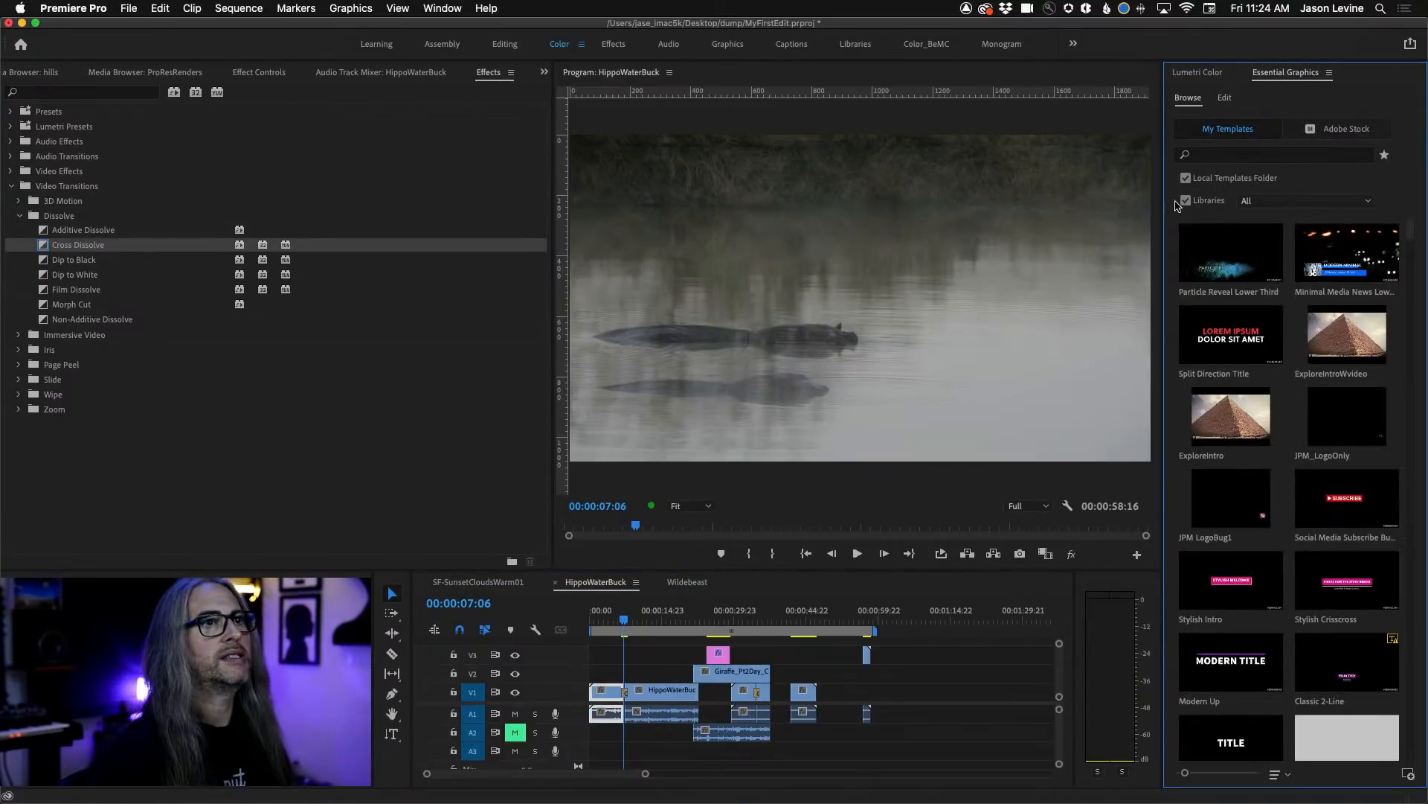
{"action": "left_click", "coordinate": [1293, 131]}
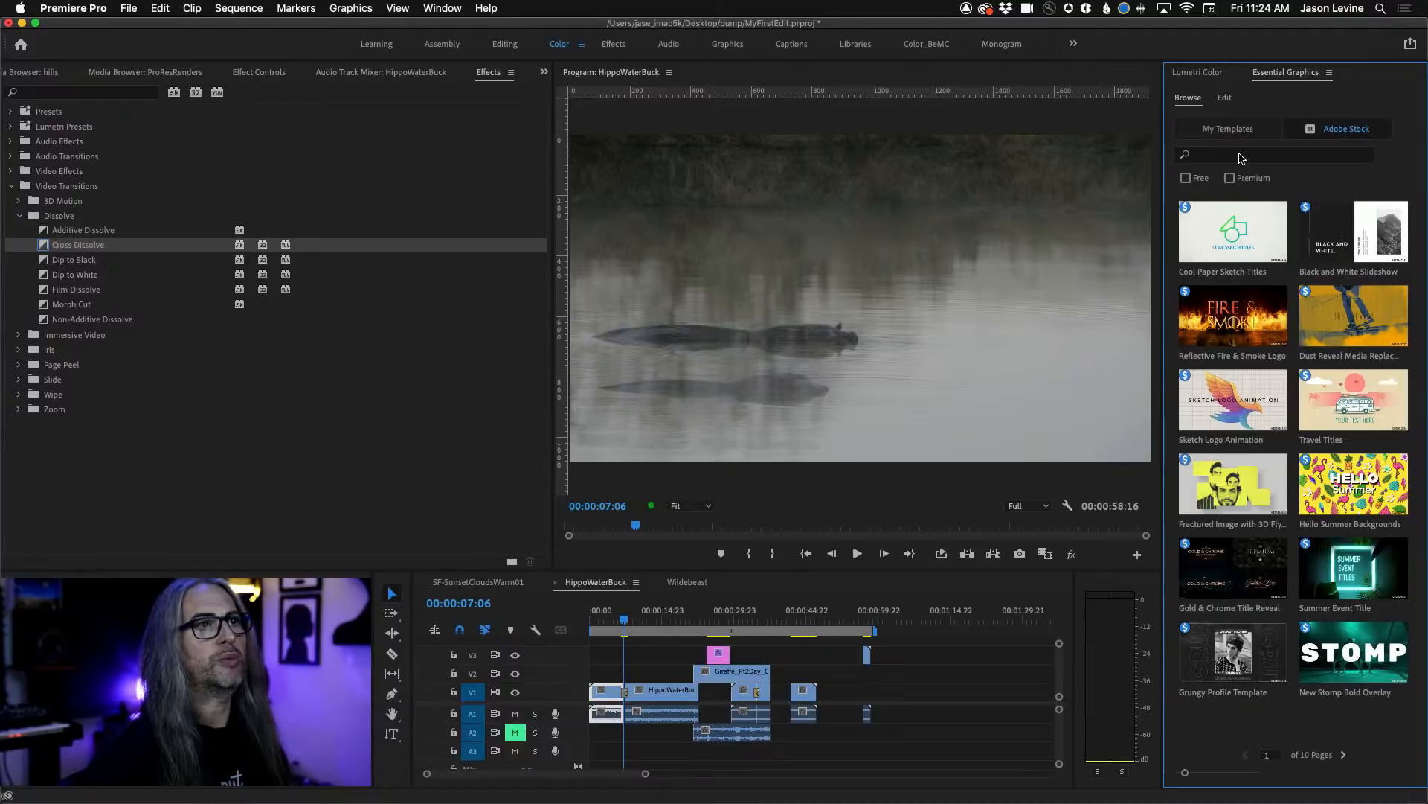
{"action": "left_click", "coordinate": [1241, 154]}
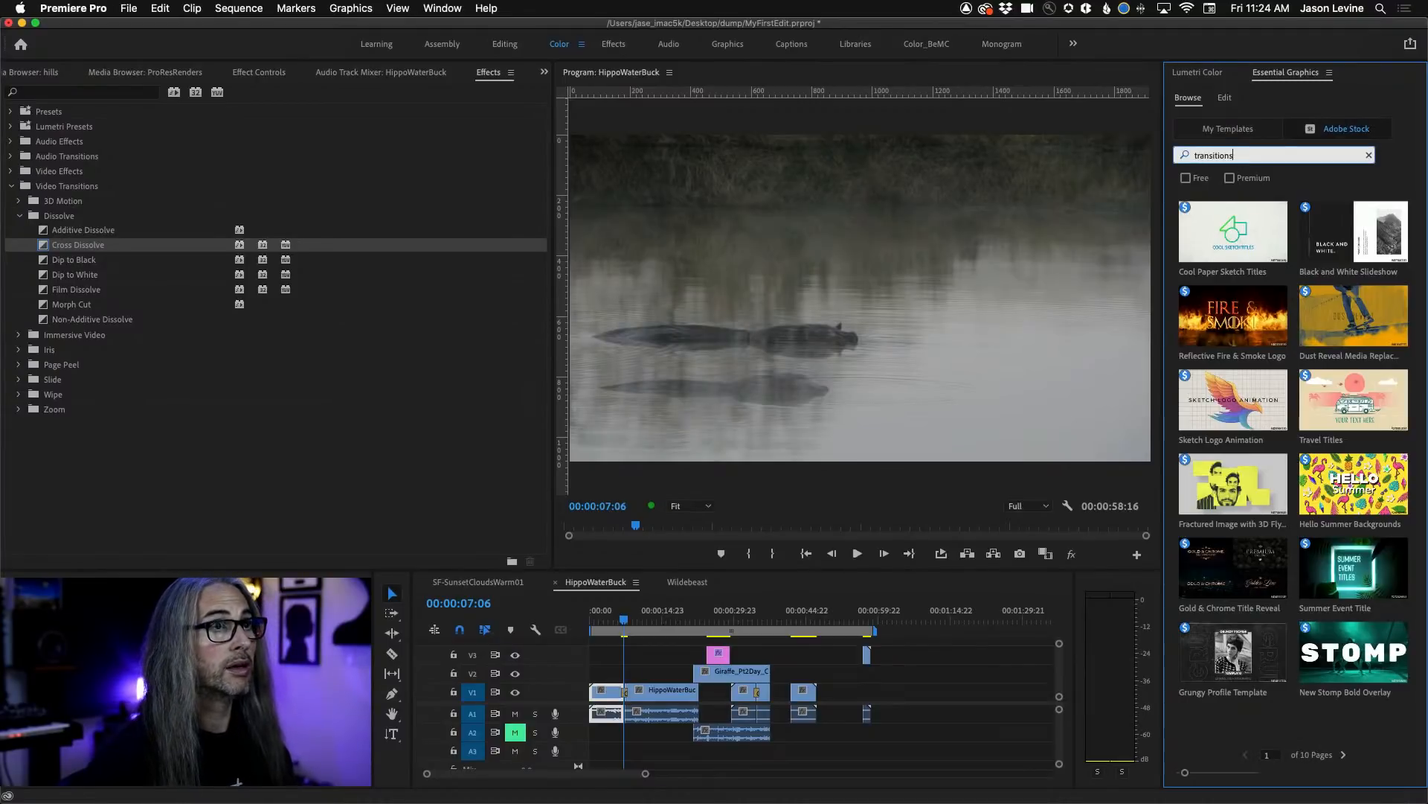
{"action": "left_click", "coordinate": [1186, 178]}
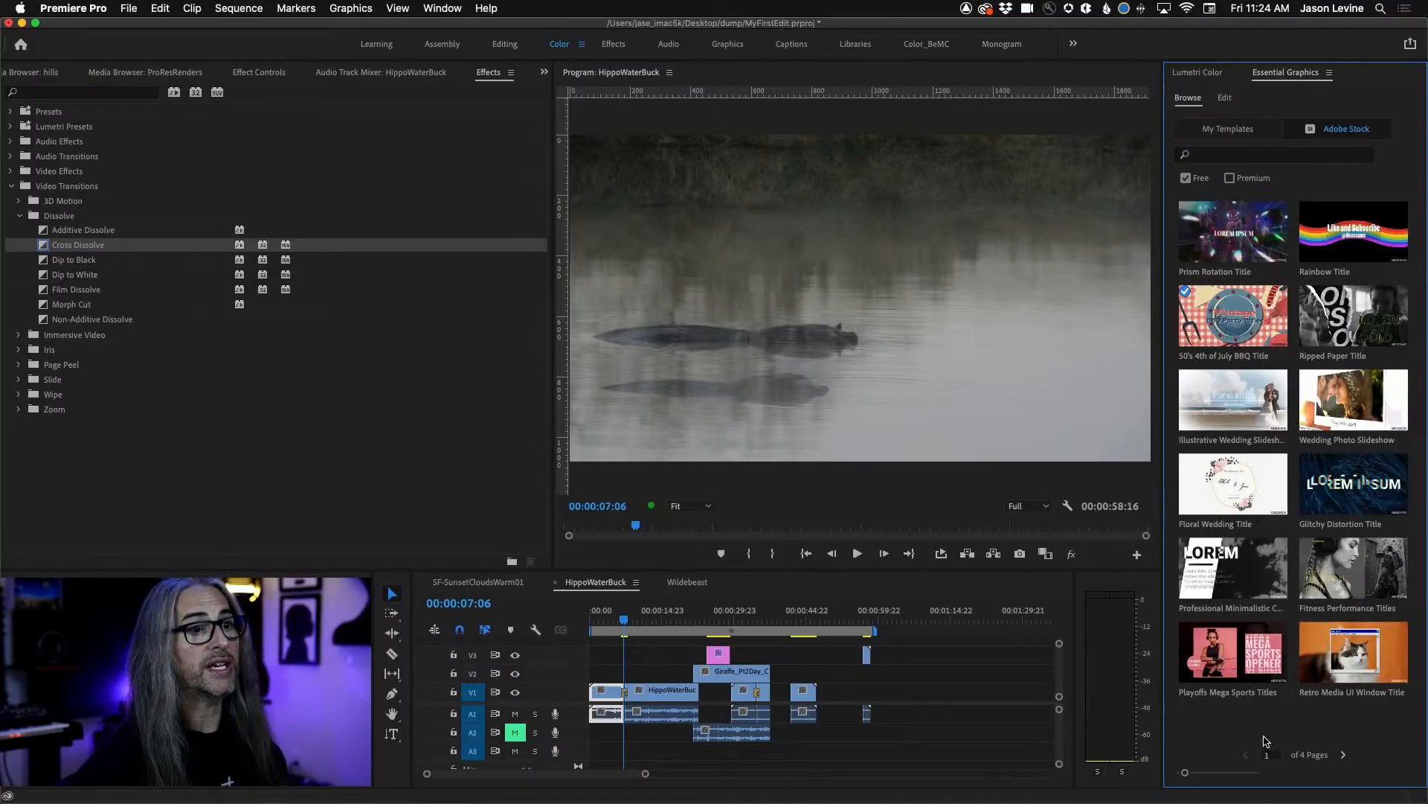
{"action": "left_click", "coordinate": [1231, 157]}
{"action": "type", "text": "transitions"}
{"action": "key", "text": "Return"}
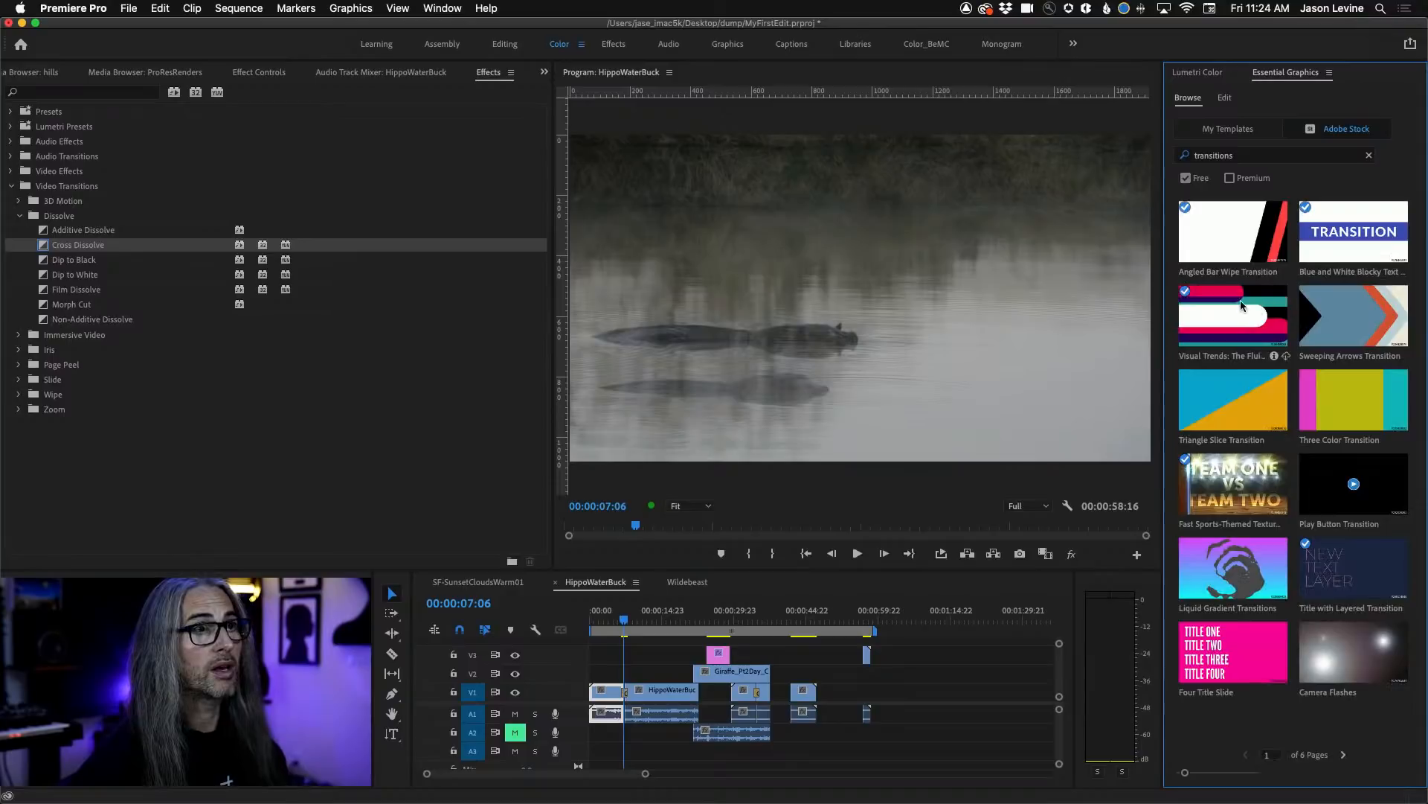
{"action": "left_click_drag", "start_coordinate": [1235, 323], "coordinate": [960, 446]}
{"action": "left_click_drag", "start_coordinate": [822, 604], "coordinate": [755, 666]}
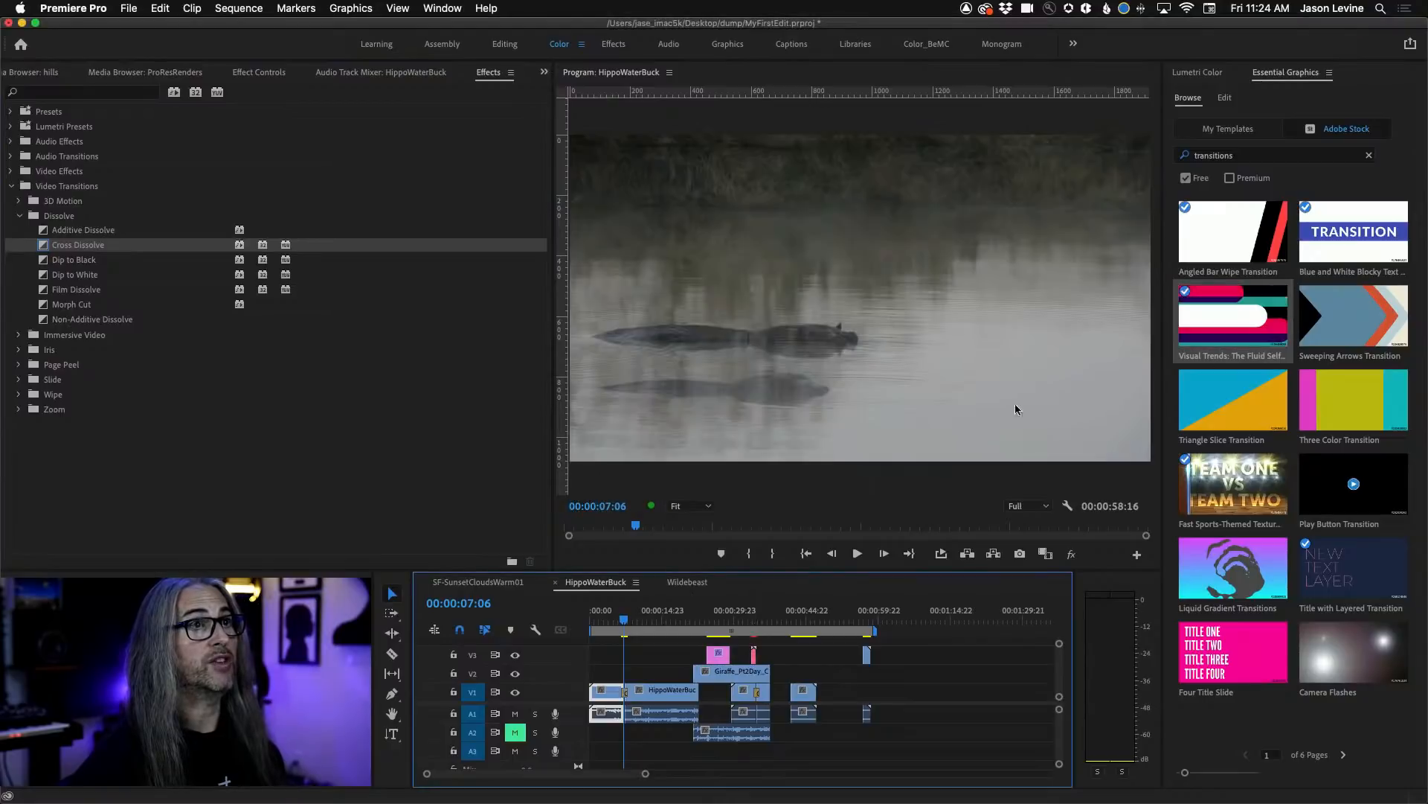
Centre the Visual Trends template over the cross dissolve at about 34 seconds and trim the end of Giraffe_Pt2Day_Comp.mov on V2 back to that cut.
{"action": "left_click", "coordinate": [748, 620]}
{"action": "left_click_drag", "start_coordinate": [750, 621], "coordinate": [755, 622]}
{"action": "key", "text": "equal"}
{"action": "key", "text": "equal"}
{"action": "key", "text": "equal"}
{"action": "left_click_drag", "start_coordinate": [826, 654], "coordinate": [853, 658]}
{"action": "left_click_drag", "start_coordinate": [966, 672], "coordinate": [854, 674]}
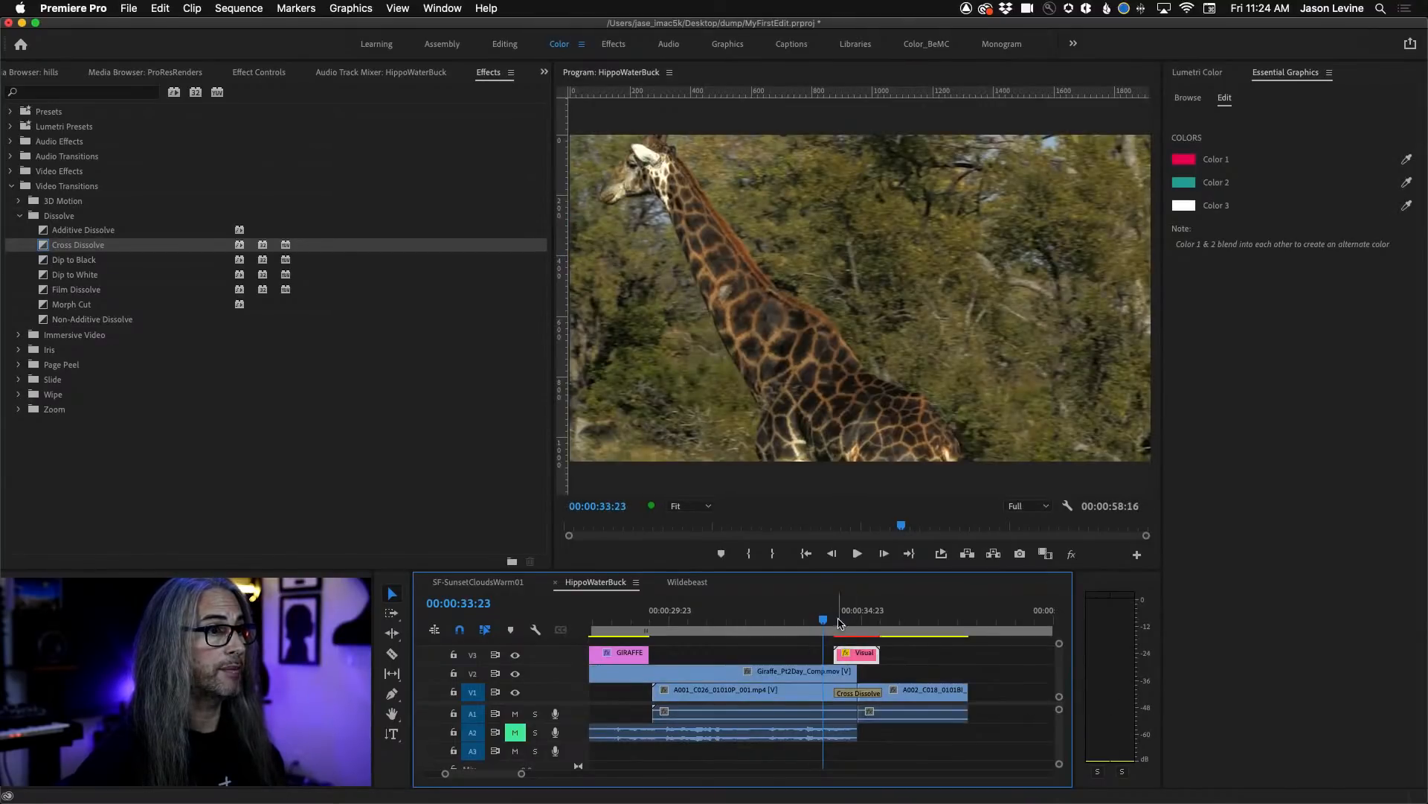
Scrub across the Visual Trends transition, and go back through the edit points to 00:00:25:08.
{"action": "mouse_move", "coordinate": [825, 624]}
{"action": "left_mouse_down"}
{"action": "mouse_move", "coordinate": [906, 622]}
{"action": "mouse_move", "coordinate": [823, 623]}
{"action": "mouse_move", "coordinate": [900, 623]}
{"action": "mouse_move", "coordinate": [826, 623]}
{"action": "mouse_move", "coordinate": [960, 645]}
{"action": "mouse_move", "coordinate": [853, 625]}
{"action": "left_mouse_up"}
{"action": "mouse_move", "coordinate": [835, 626]}
{"action": "left_mouse_down"}
{"action": "mouse_move", "coordinate": [875, 622]}
{"action": "mouse_move", "coordinate": [844, 622]}
{"action": "mouse_move", "coordinate": [860, 622]}
{"action": "left_mouse_up"}
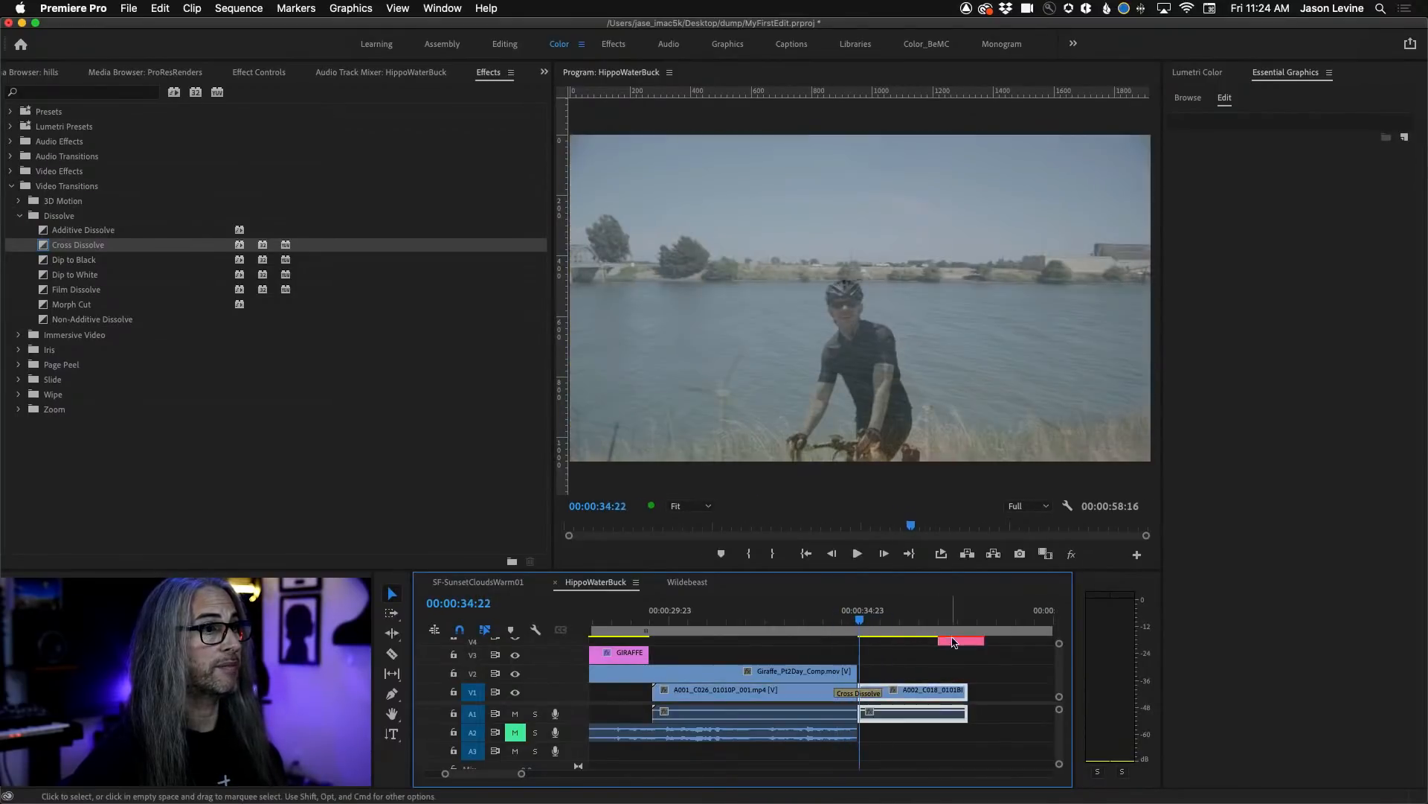
{"action": "left_click_drag", "start_coordinate": [954, 642], "coordinate": [899, 617]}
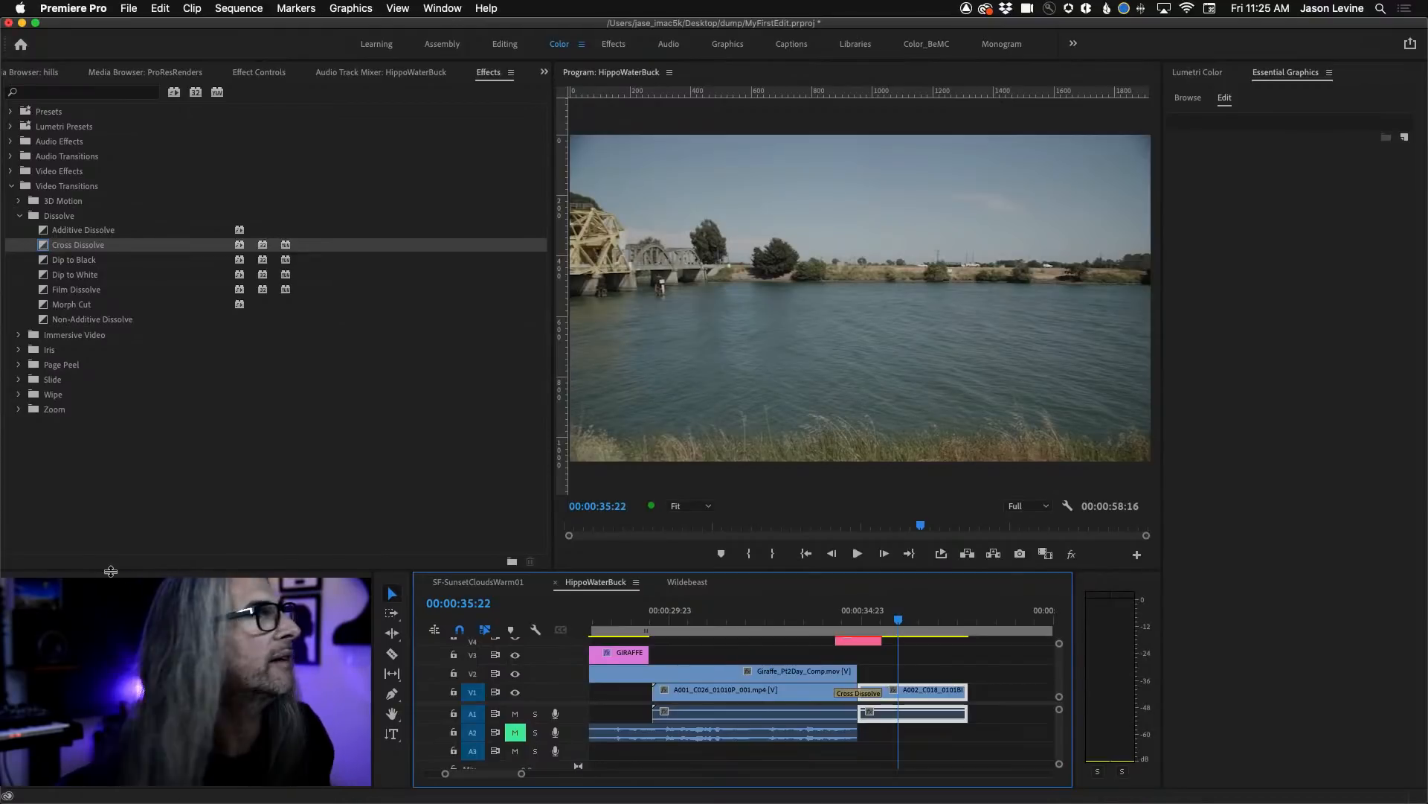
{"action": "key", "text": "Up"}
{"action": "key", "text": "Up"}
{"action": "key", "text": "Up"}
{"action": "key", "text": "Up"}
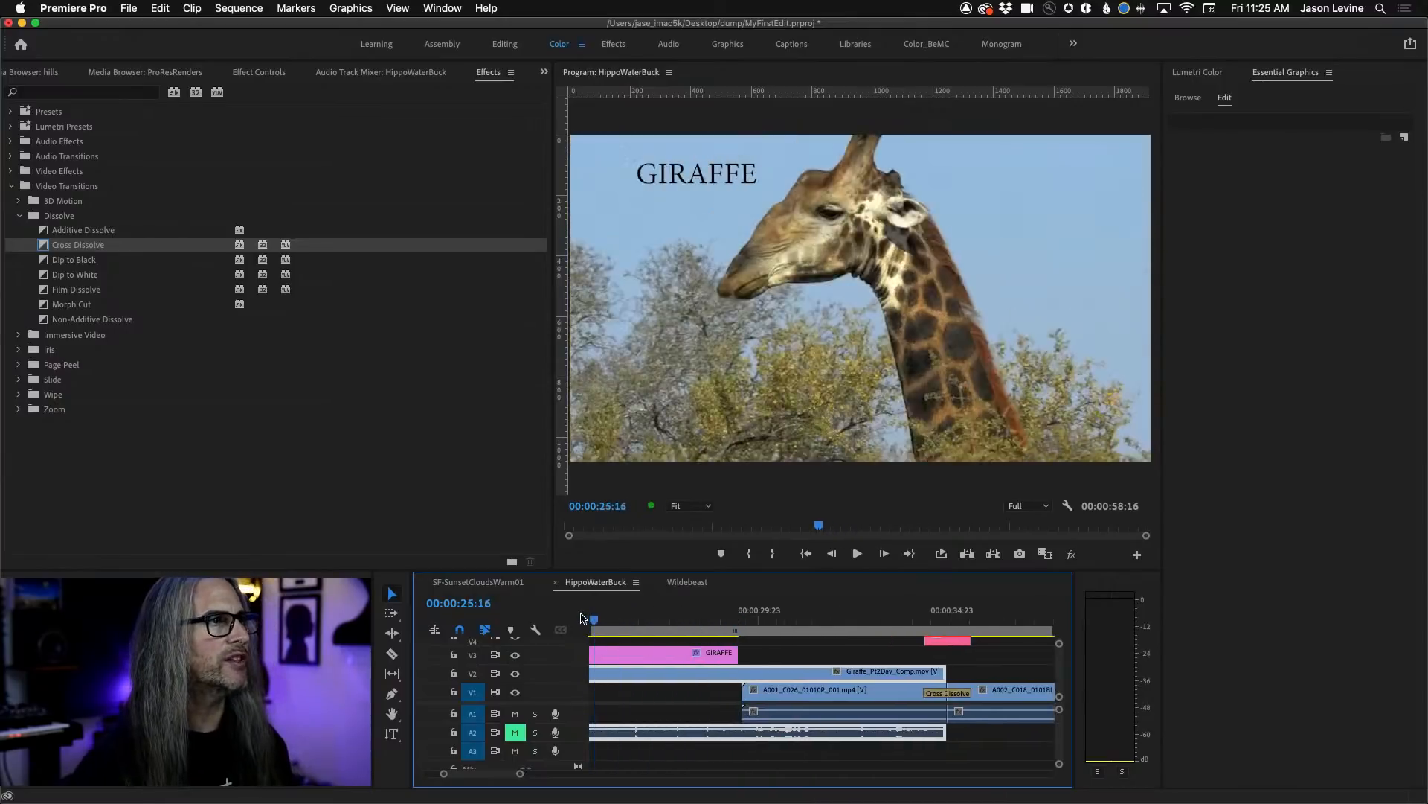
Examine the full media export settings for the HippoWaterBuck sequence and close them without exporting.
{"action": "left_click", "coordinate": [137, 6]}
{"action": "mouse_move", "coordinate": [148, 423]}
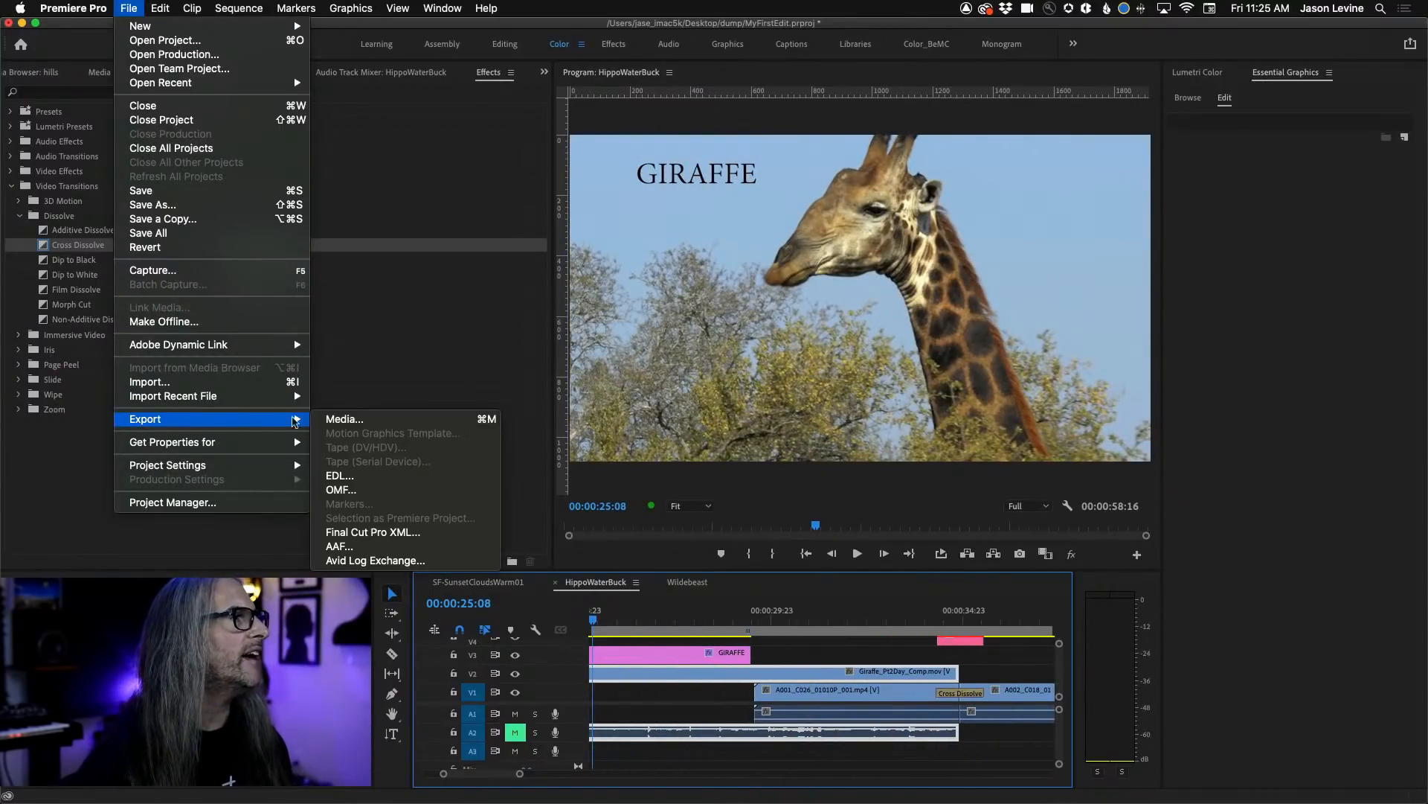
{"action": "left_click", "coordinate": [435, 420]}
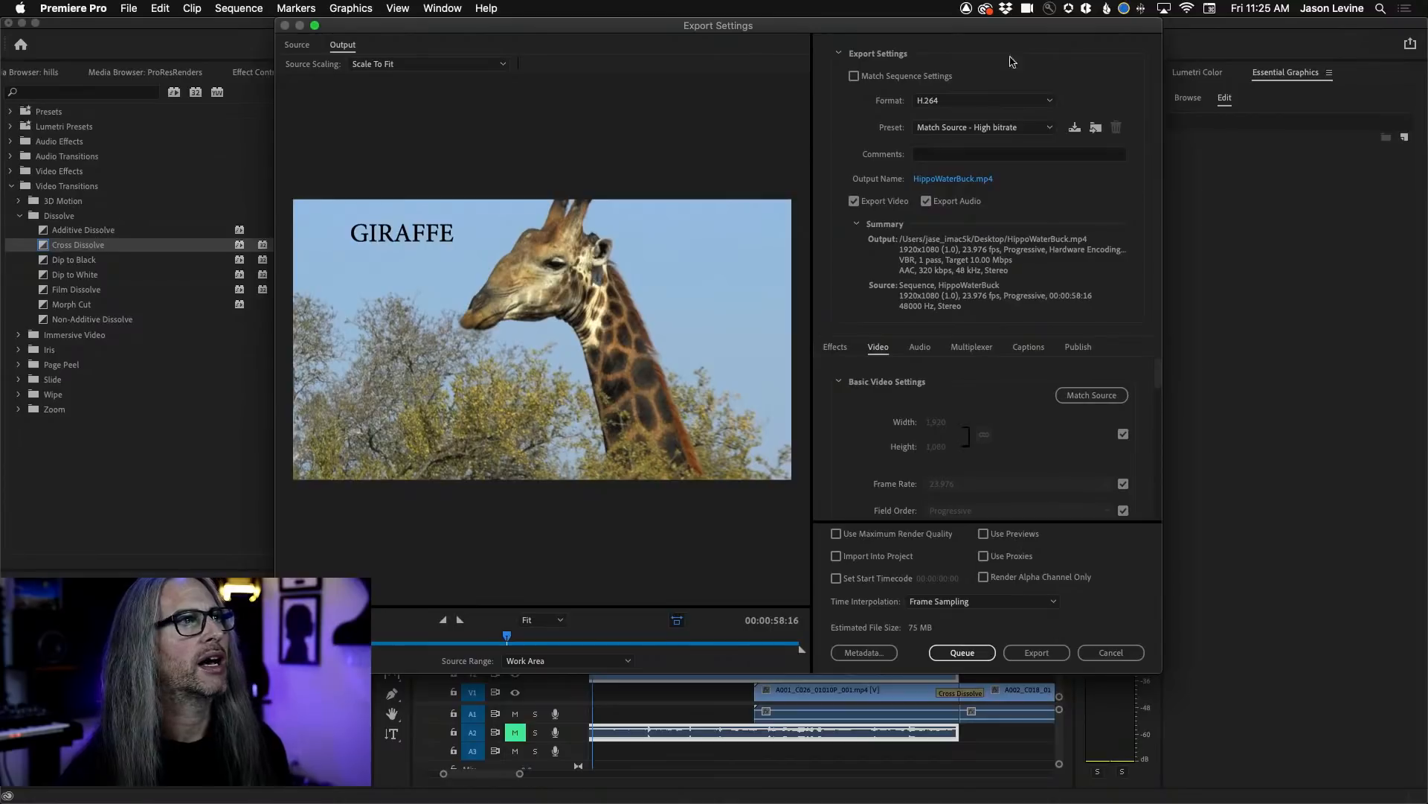
{"action": "left_click", "coordinate": [1111, 652]}
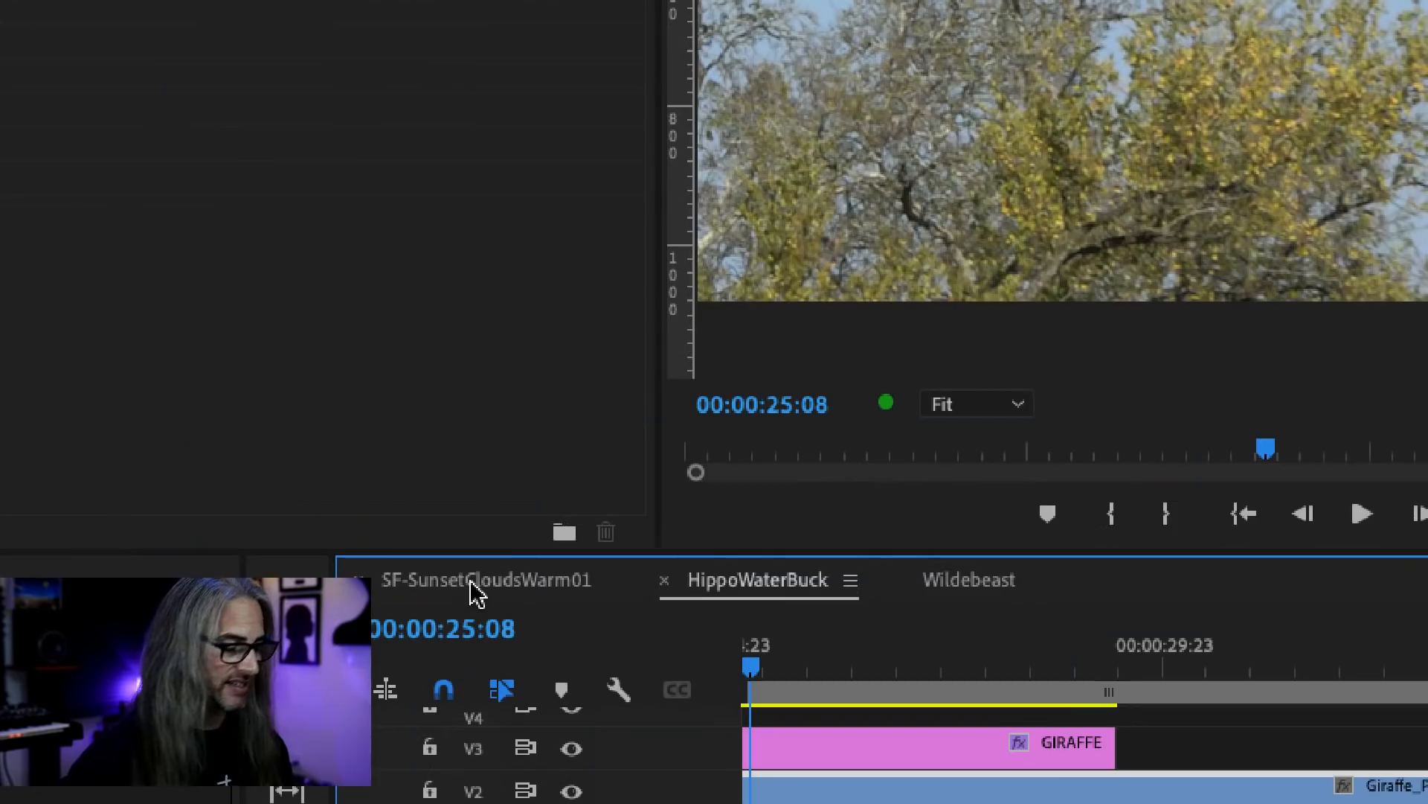
Quick-export the HippoWaterBuck sequence as HippoWaterBuck.mp4 with the Match Source - Adaptive High Bitrate preset.
{"action": "left_click", "coordinate": [480, 586]}
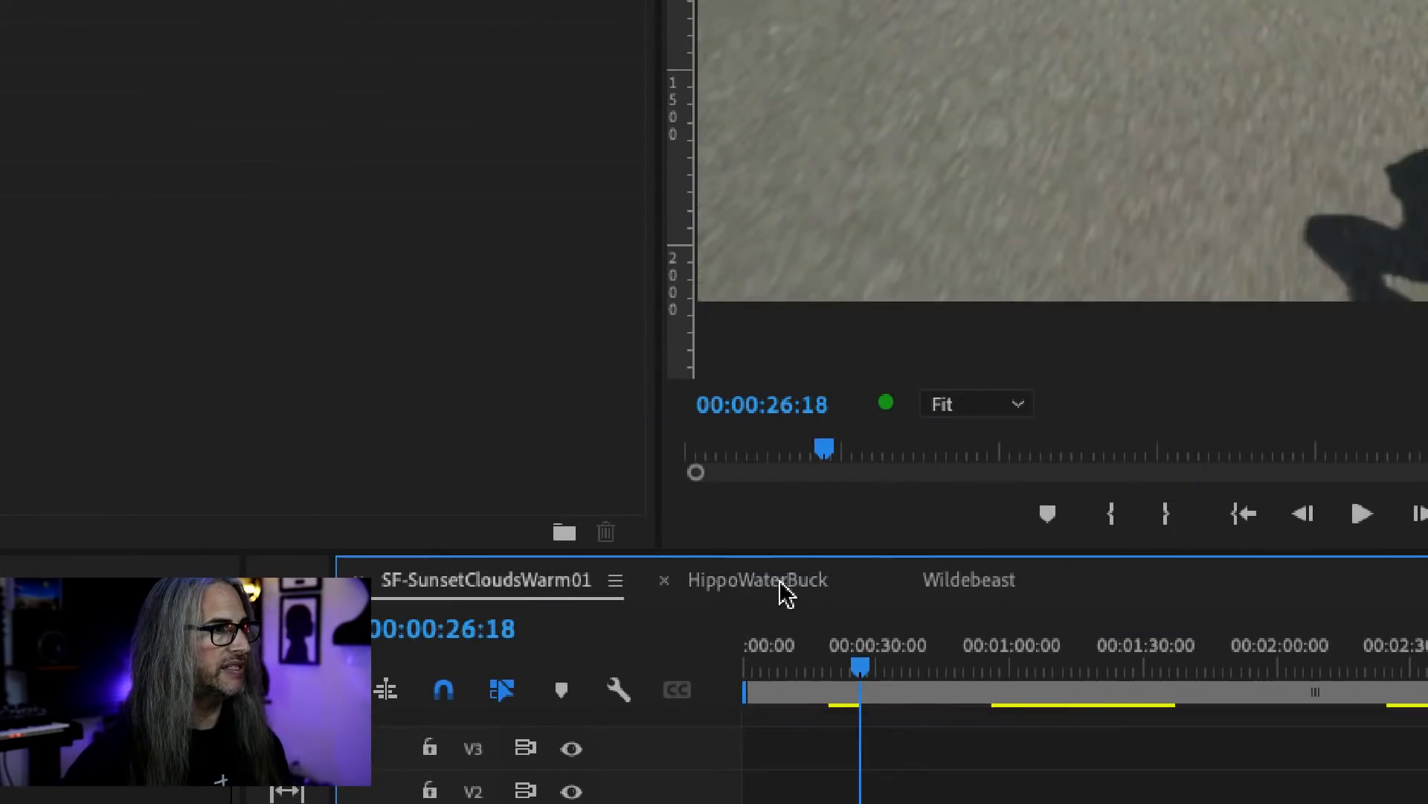
{"action": "left_click", "coordinate": [787, 593]}
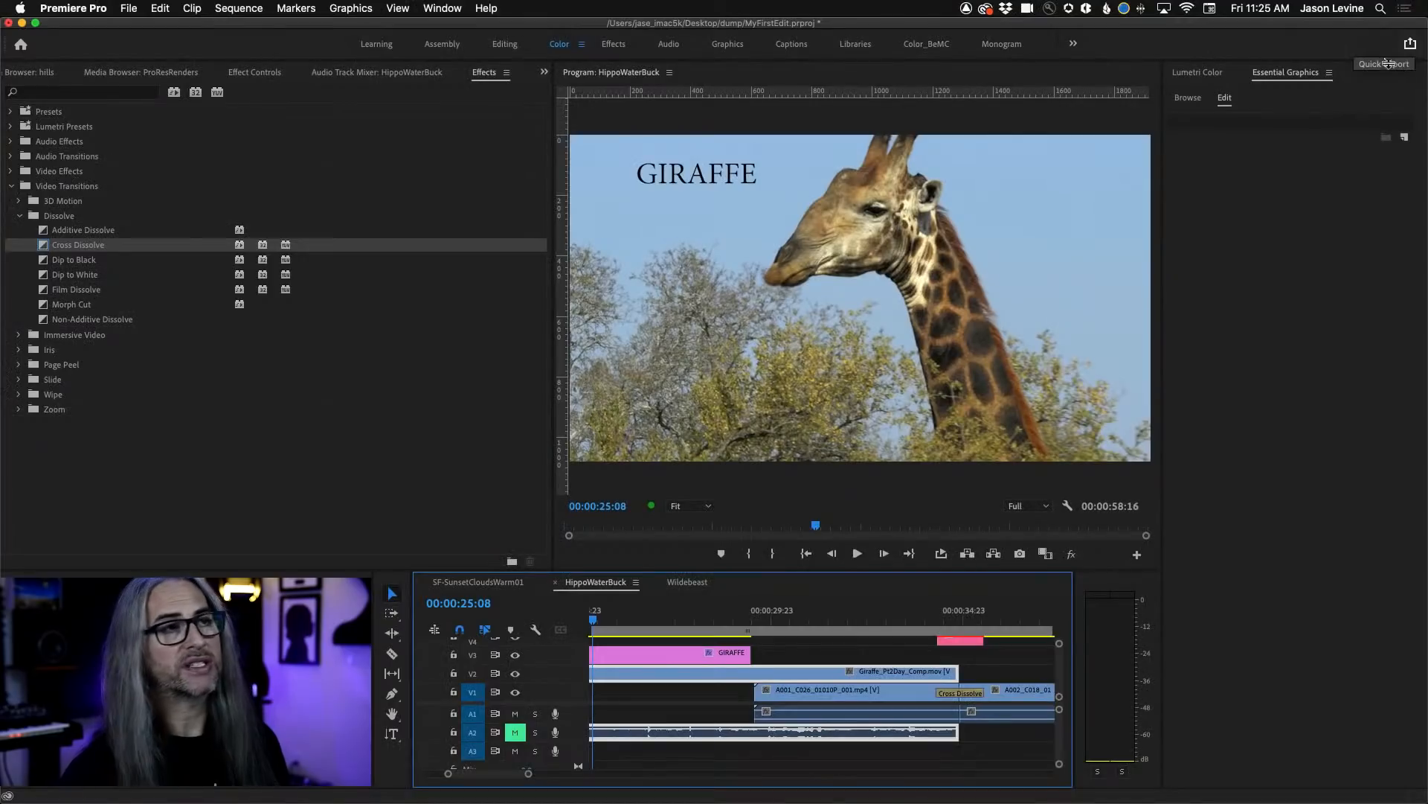
{"action": "left_click", "coordinate": [1409, 45]}
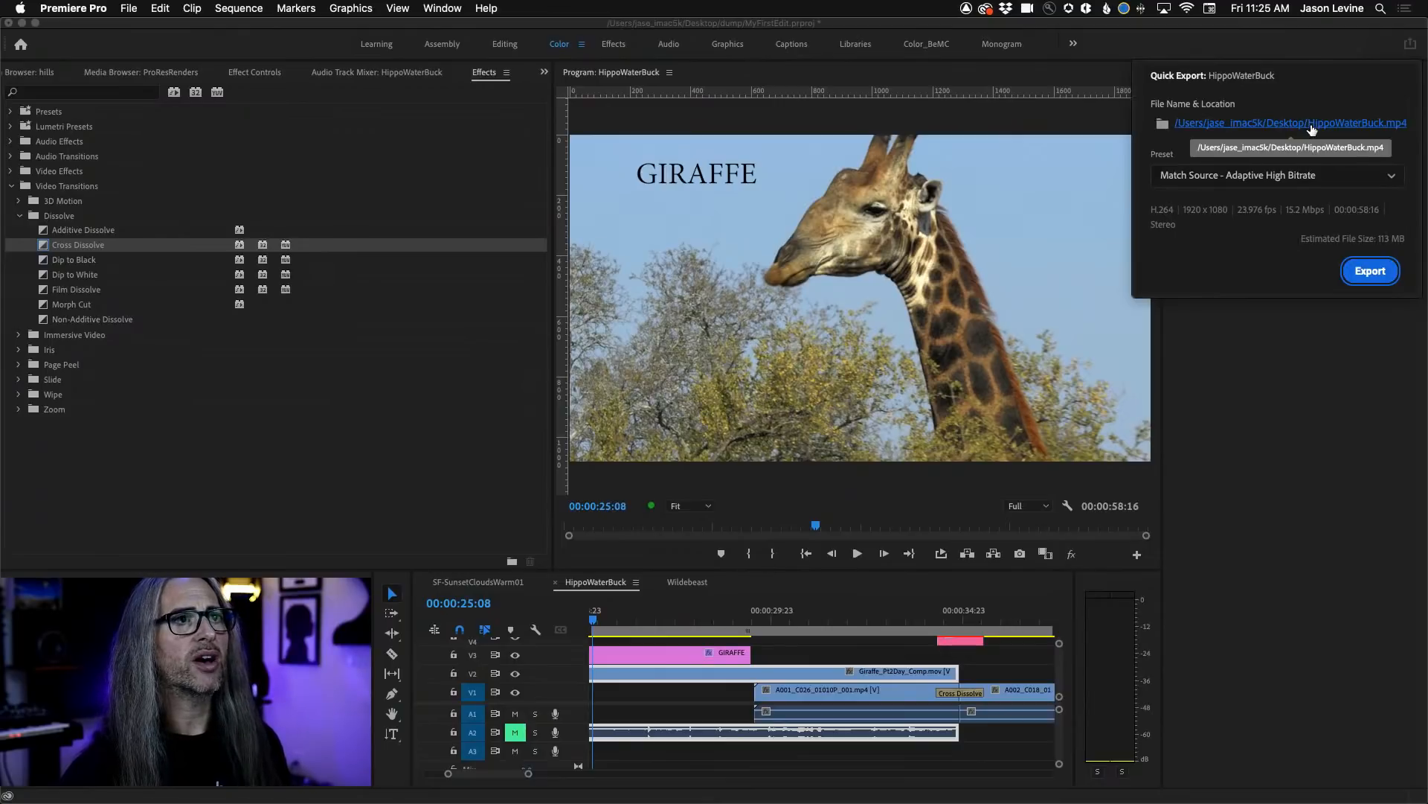
{"action": "left_click", "coordinate": [1335, 182]}
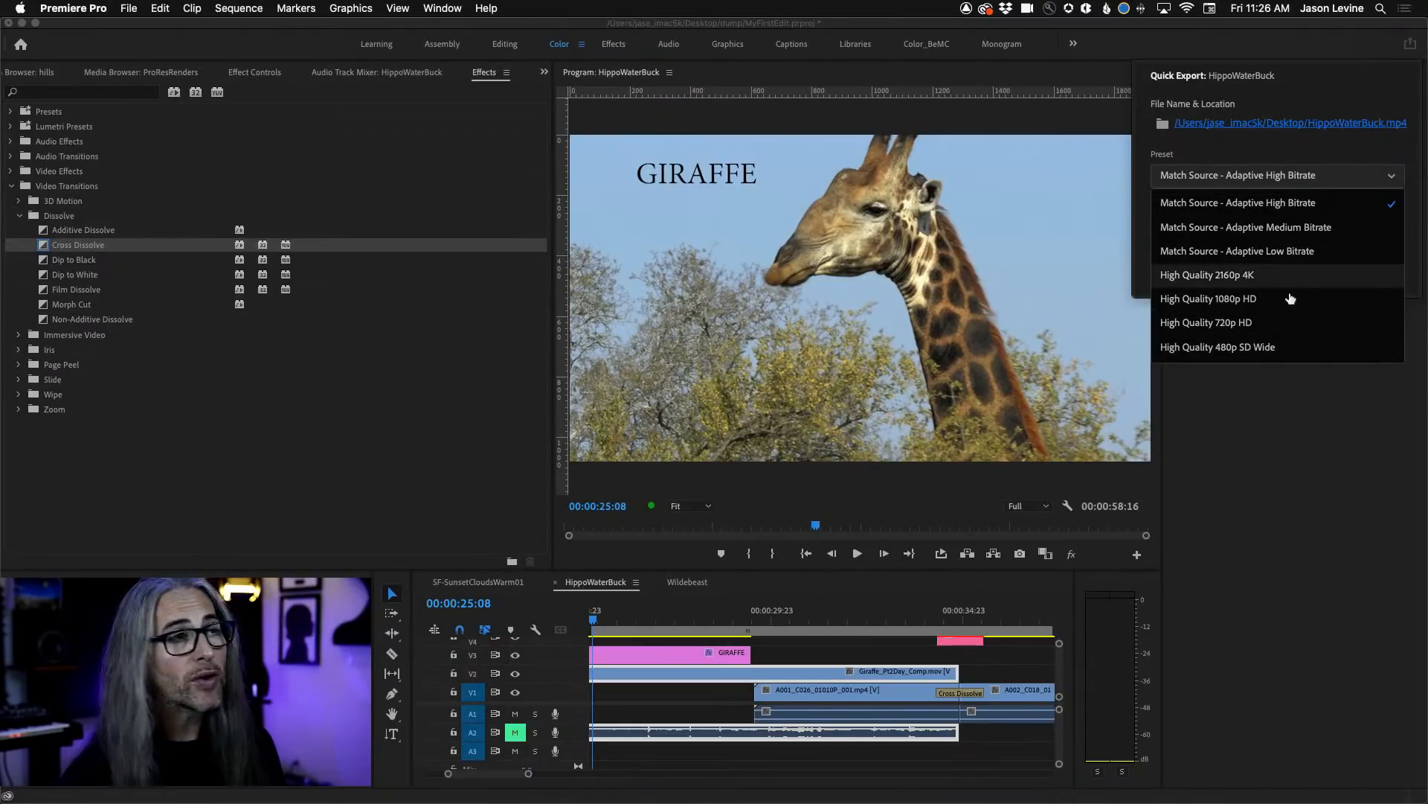
{"action": "left_click", "coordinate": [1287, 206]}
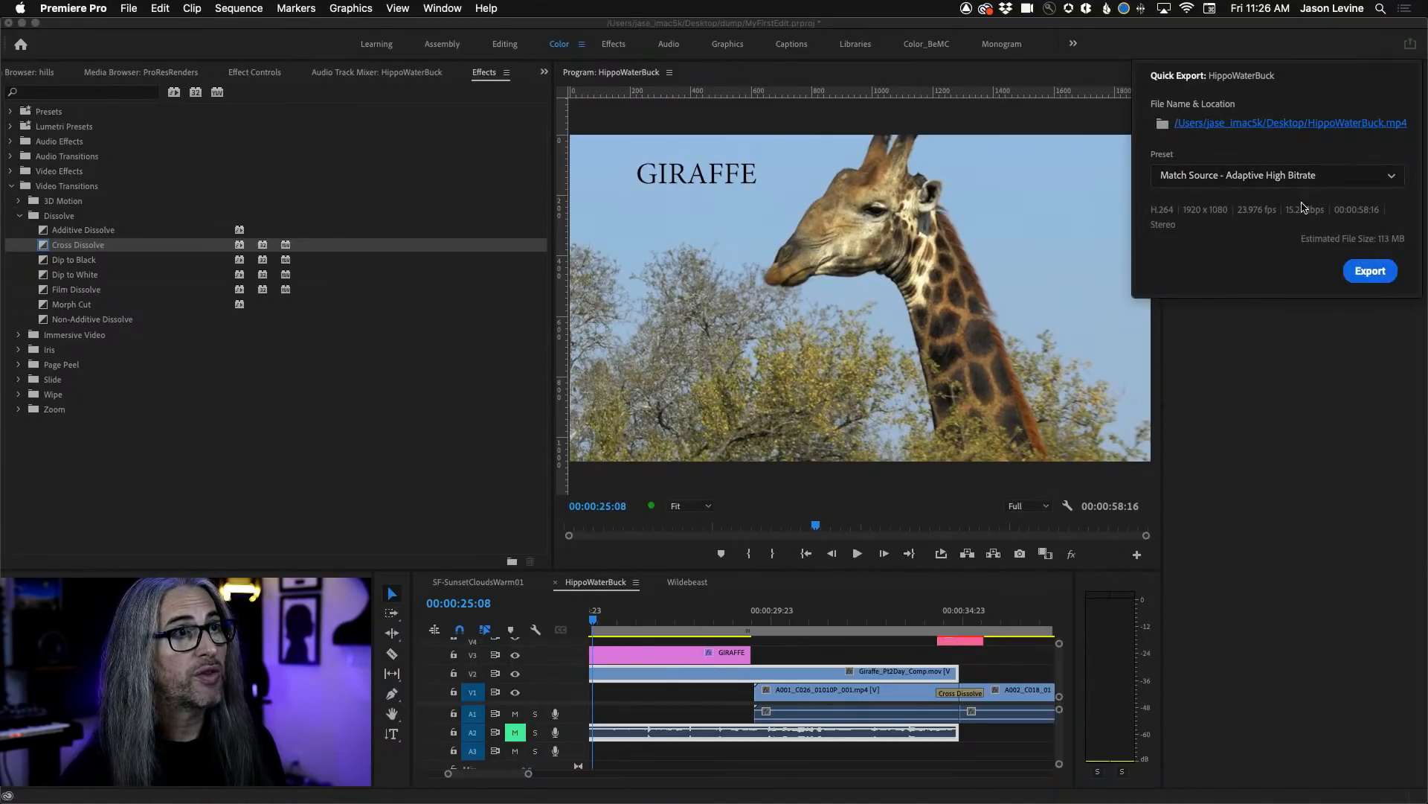
{"action": "left_click", "coordinate": [1396, 275]}
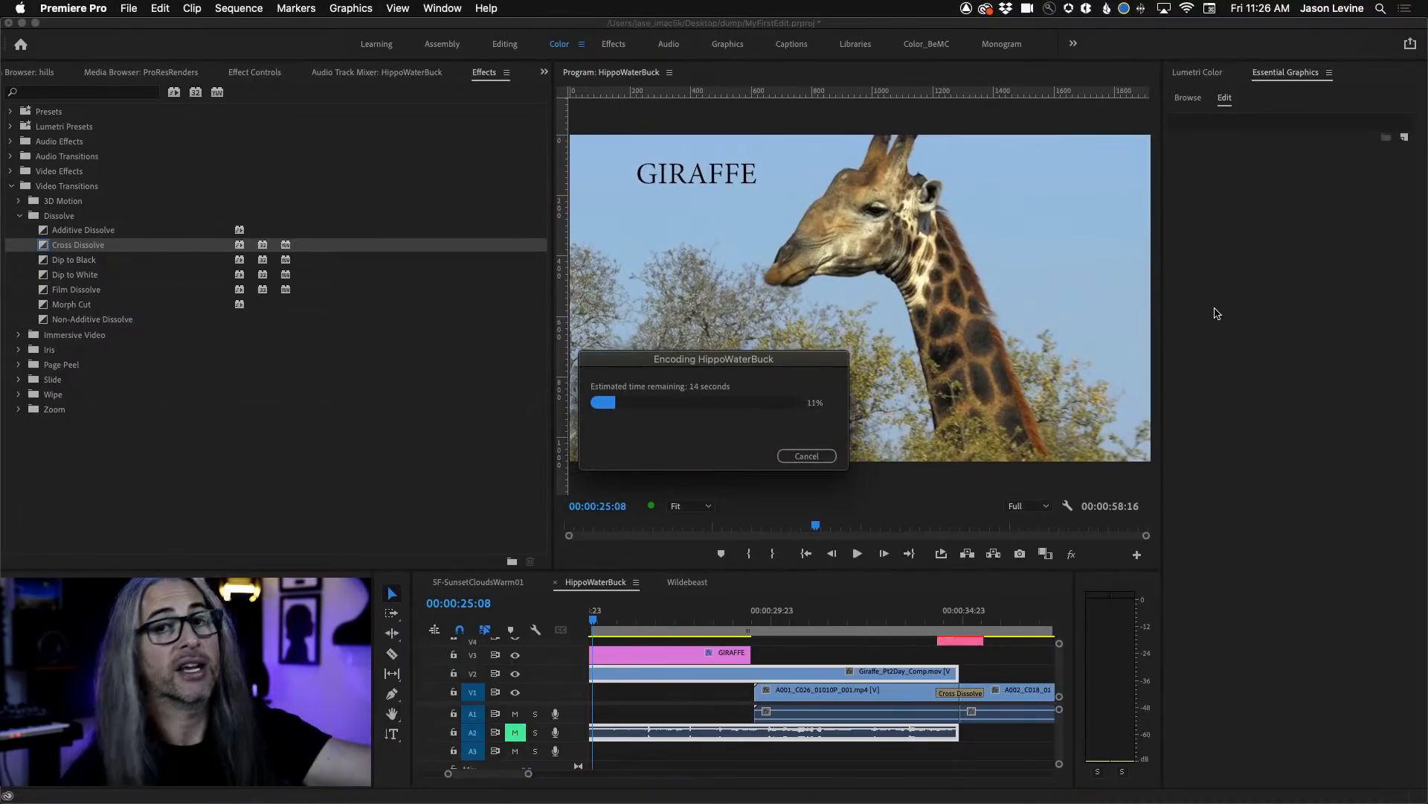